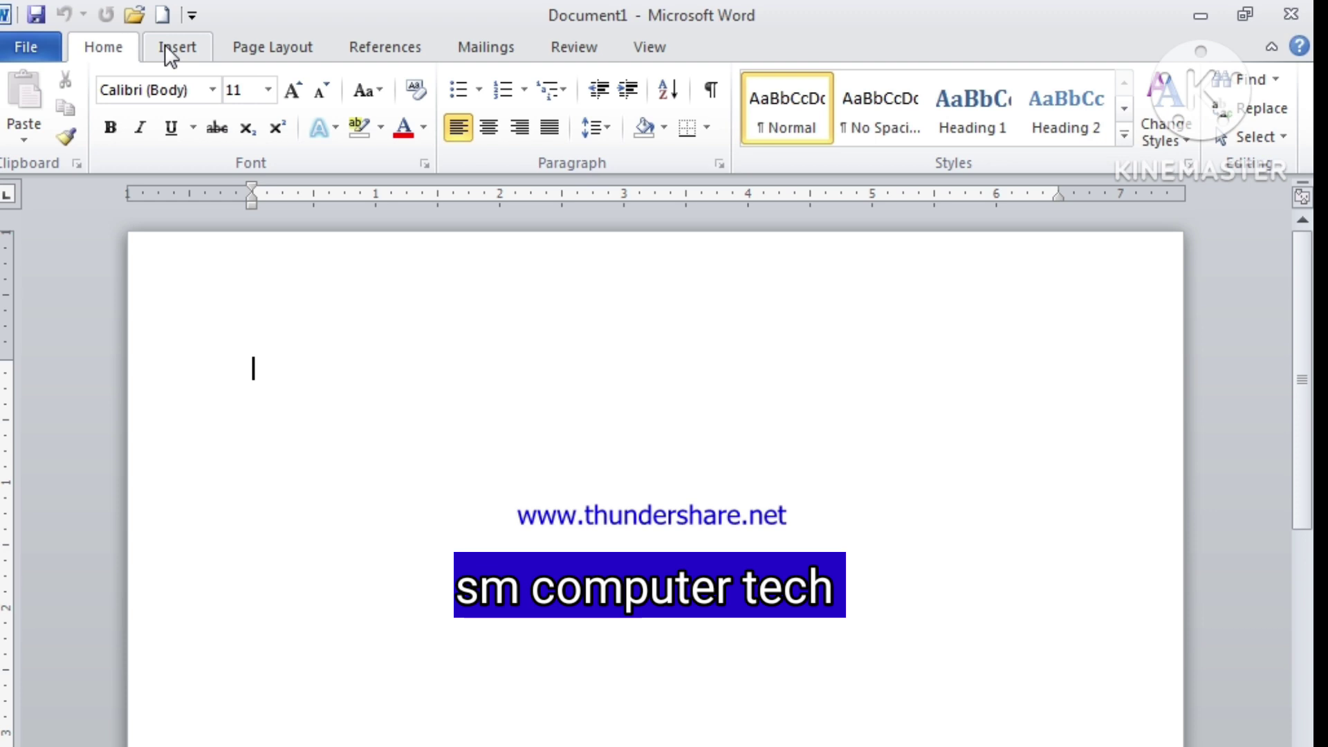
Step: Fill the blank document with sample paragraphs by entering =rand(7,7) at its start
click(306, 36)
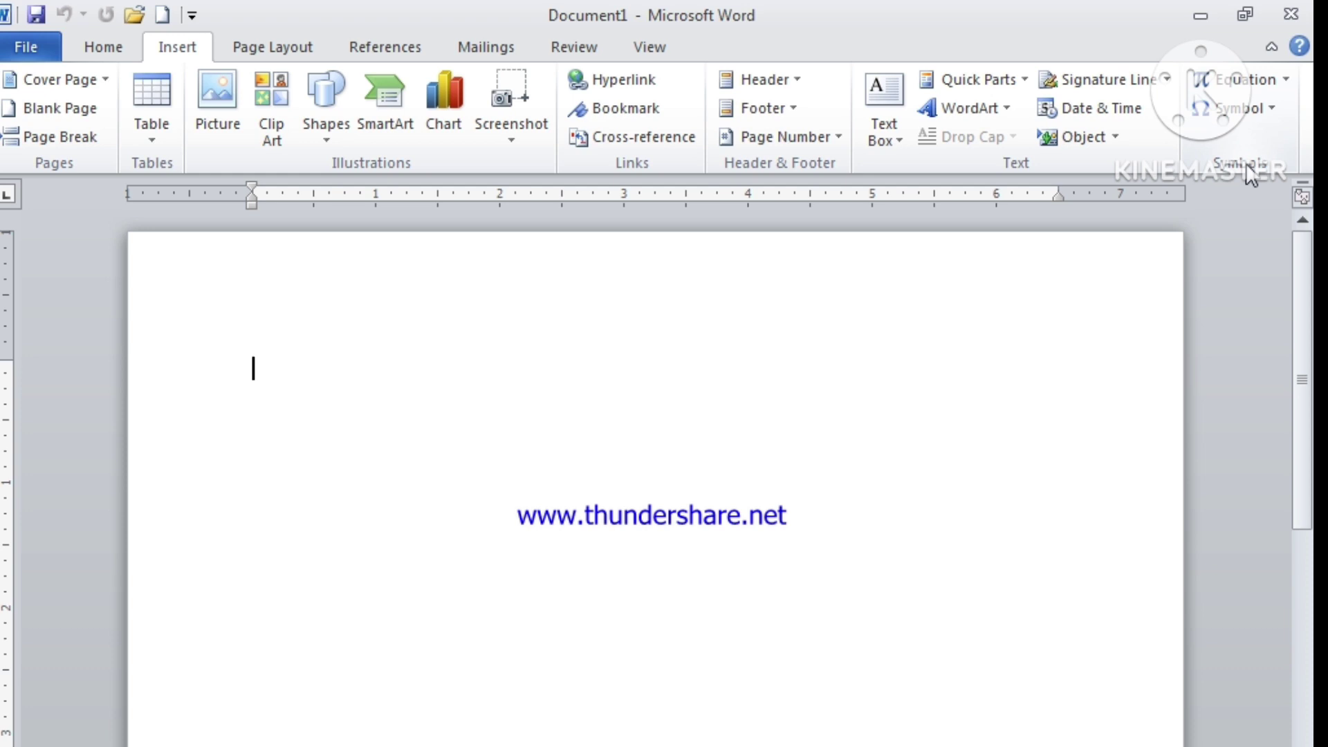
click(103, 80)
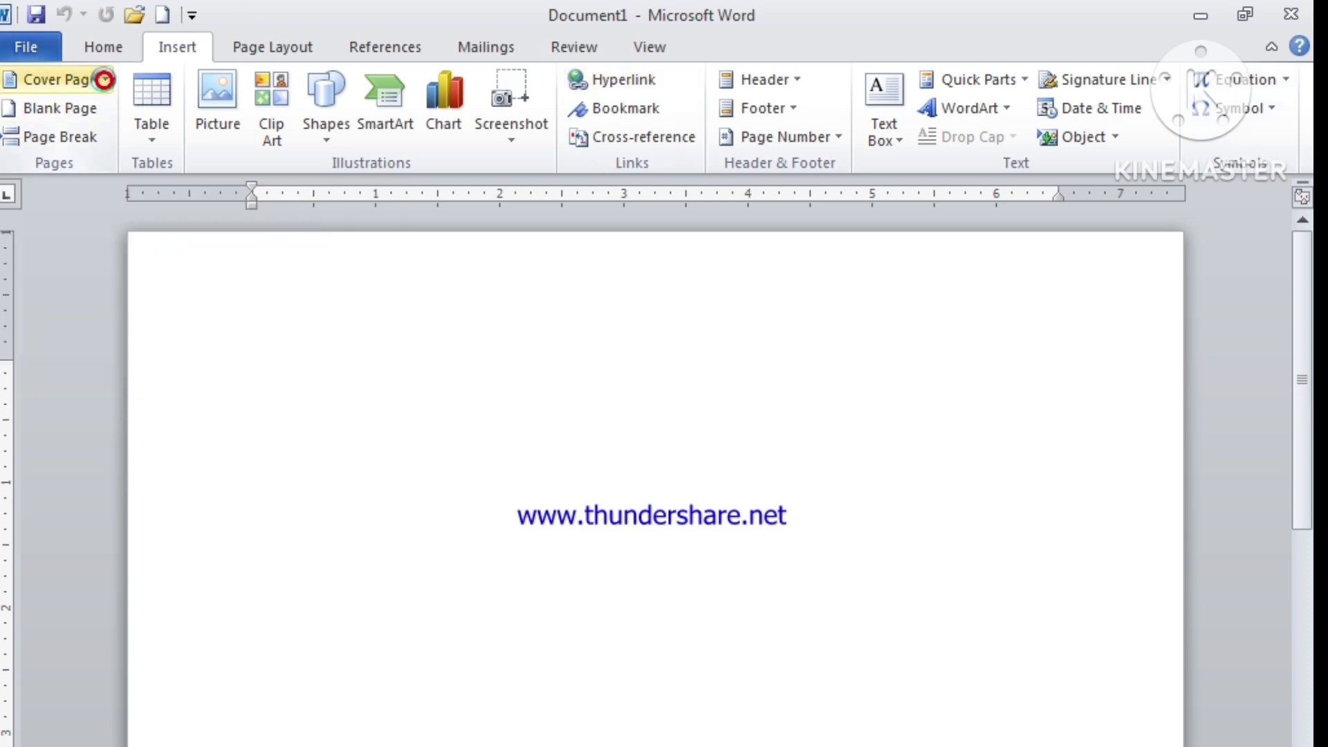
click(745, 510)
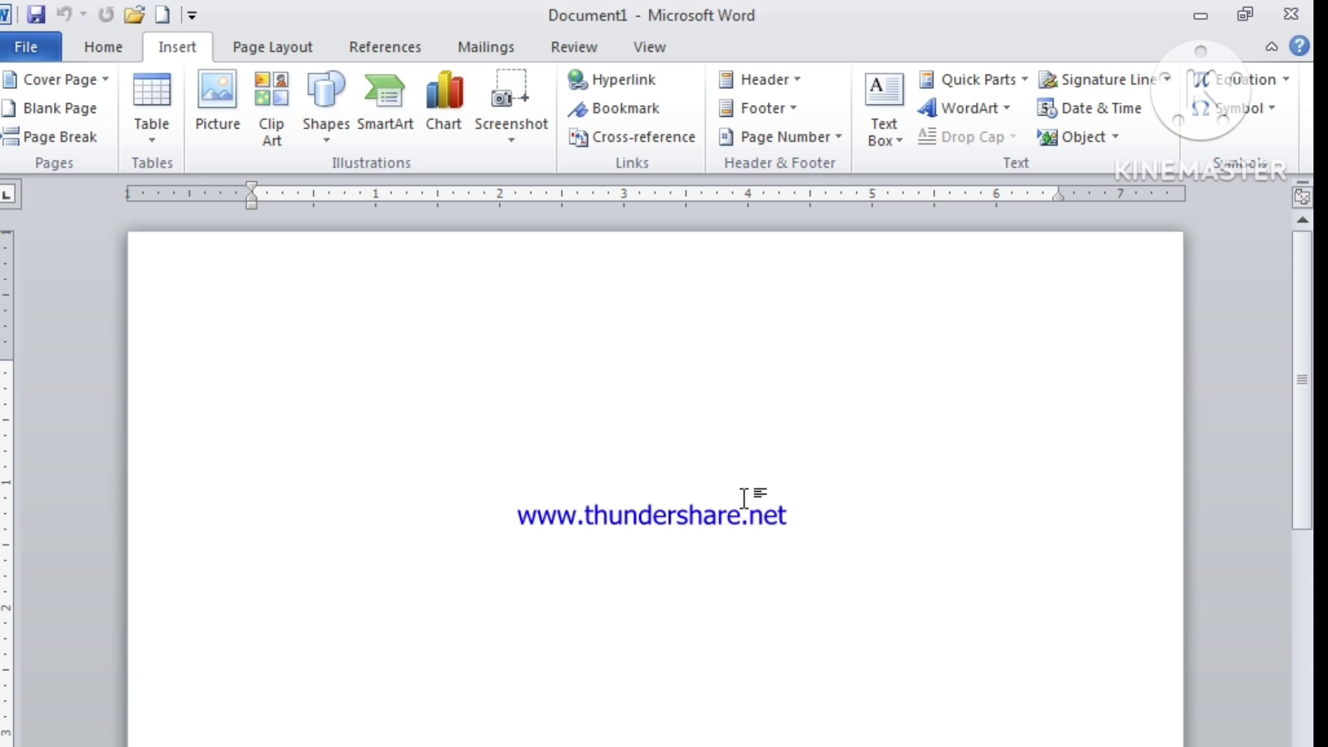
double_click(254, 369)
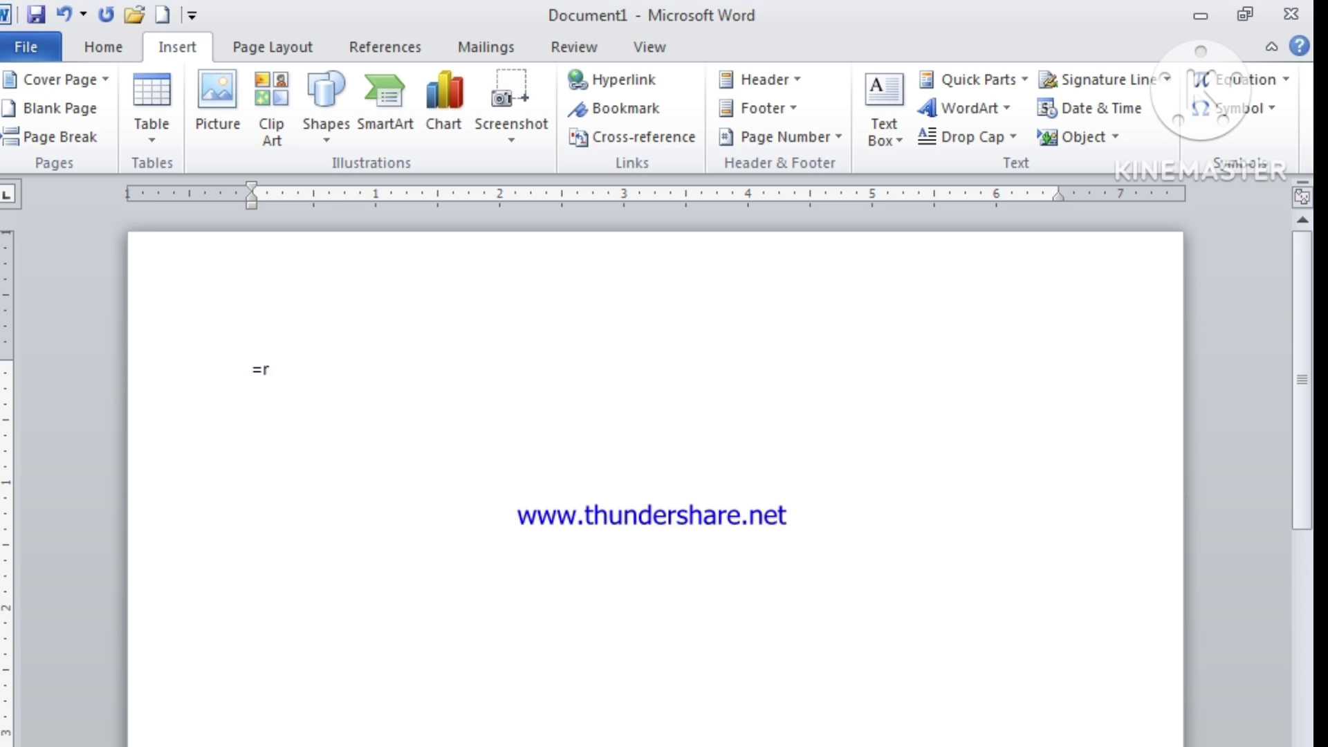
text(=rand(7,7))
key(Return)
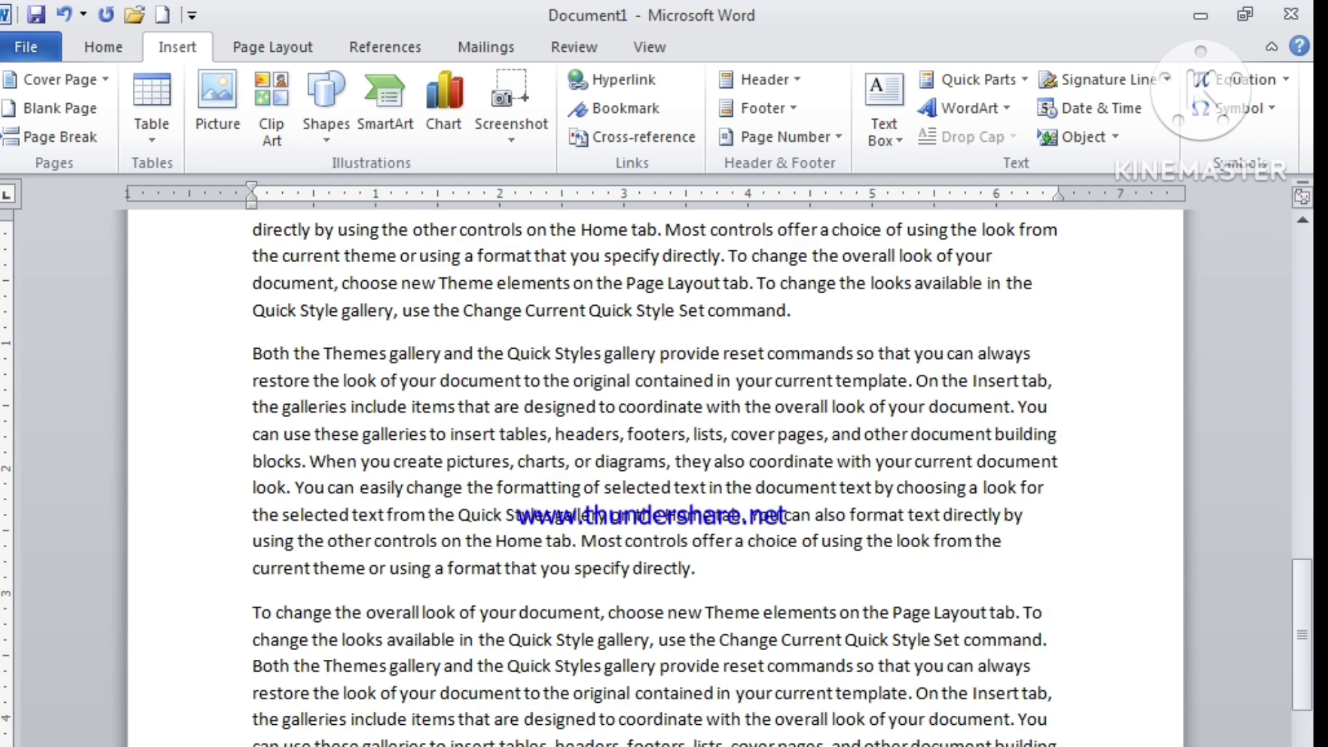
Step: Insert the built-in Newsprint cover page in front of the sample text
drag(1302, 630, 1310, 256)
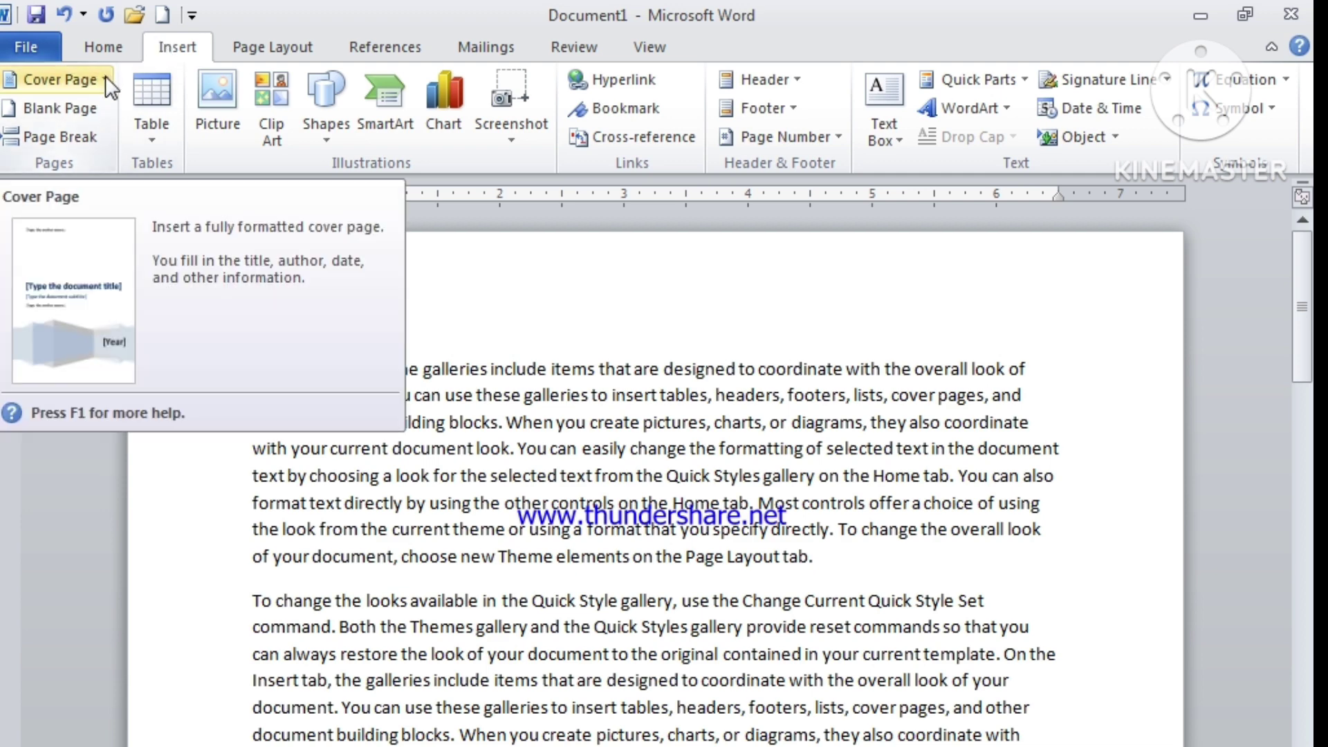
click(105, 76)
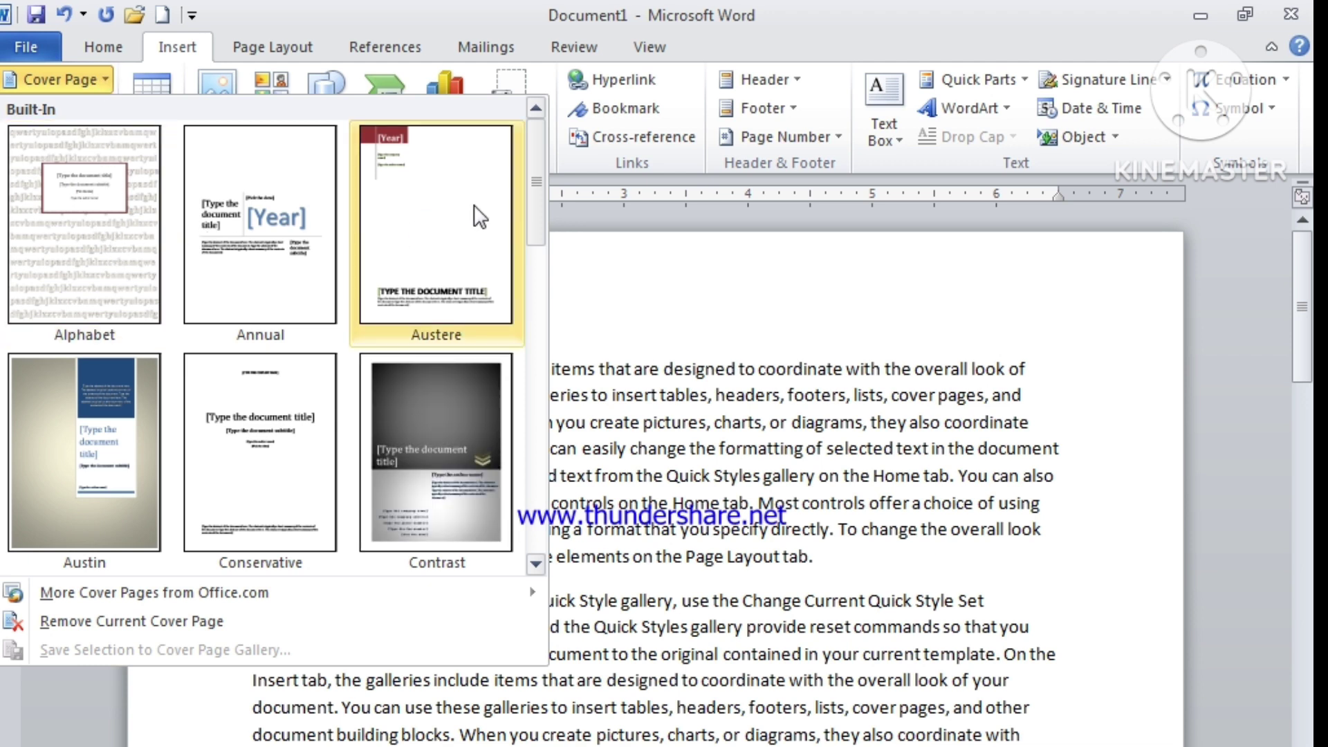
drag(535, 192, 535, 373)
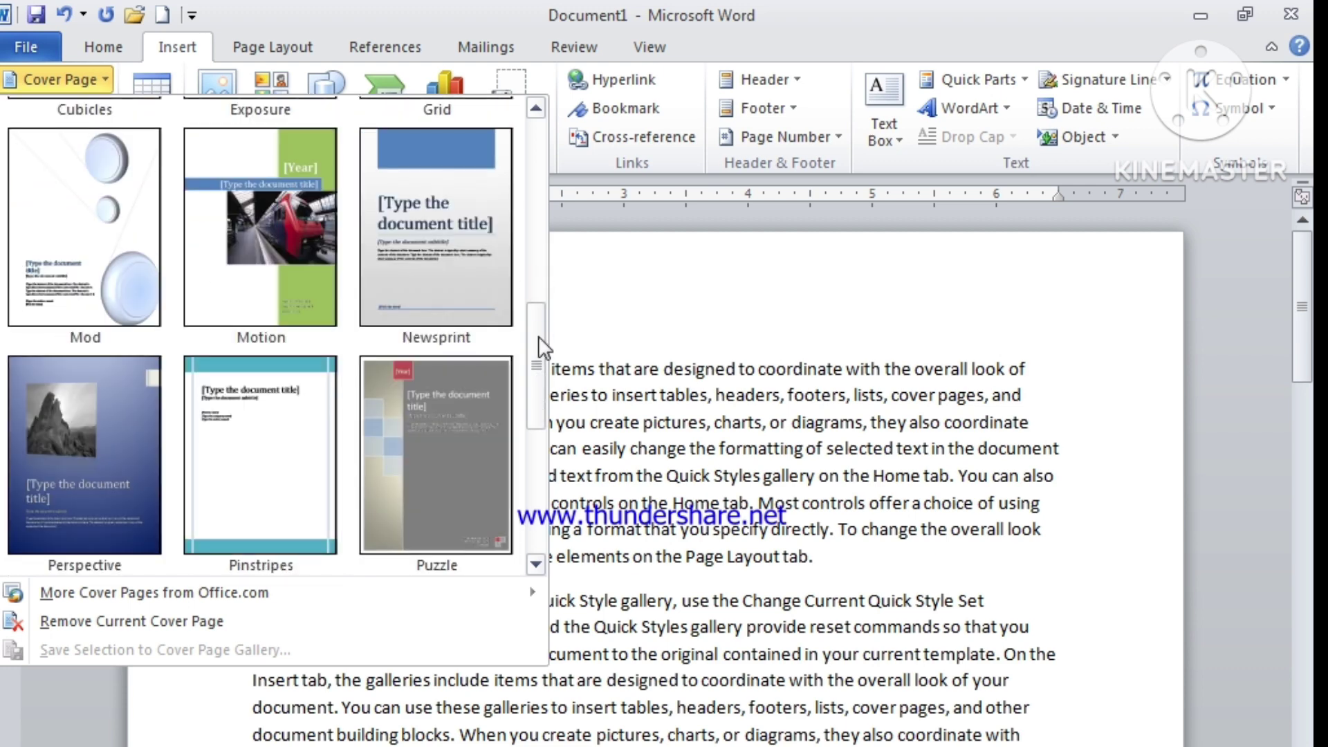
click(451, 238)
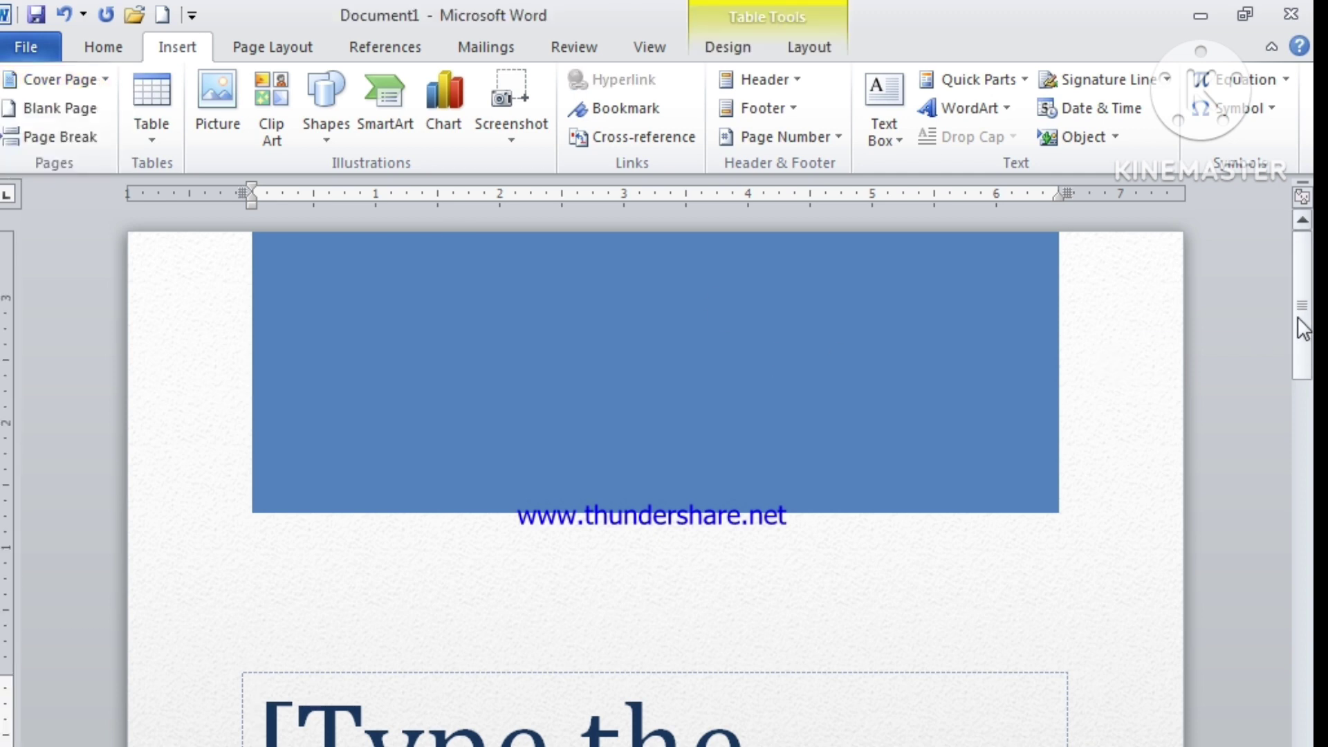
Step: Replace the cover page's title placeholder with "Astha computer education center" and reduce the text size of the whole document
mouse_move(1302, 321)
mouse_down()
mouse_move(1300, 276)
mouse_move(1307, 412)
mouse_move(1307, 280)
mouse_move(1307, 311)
mouse_up()
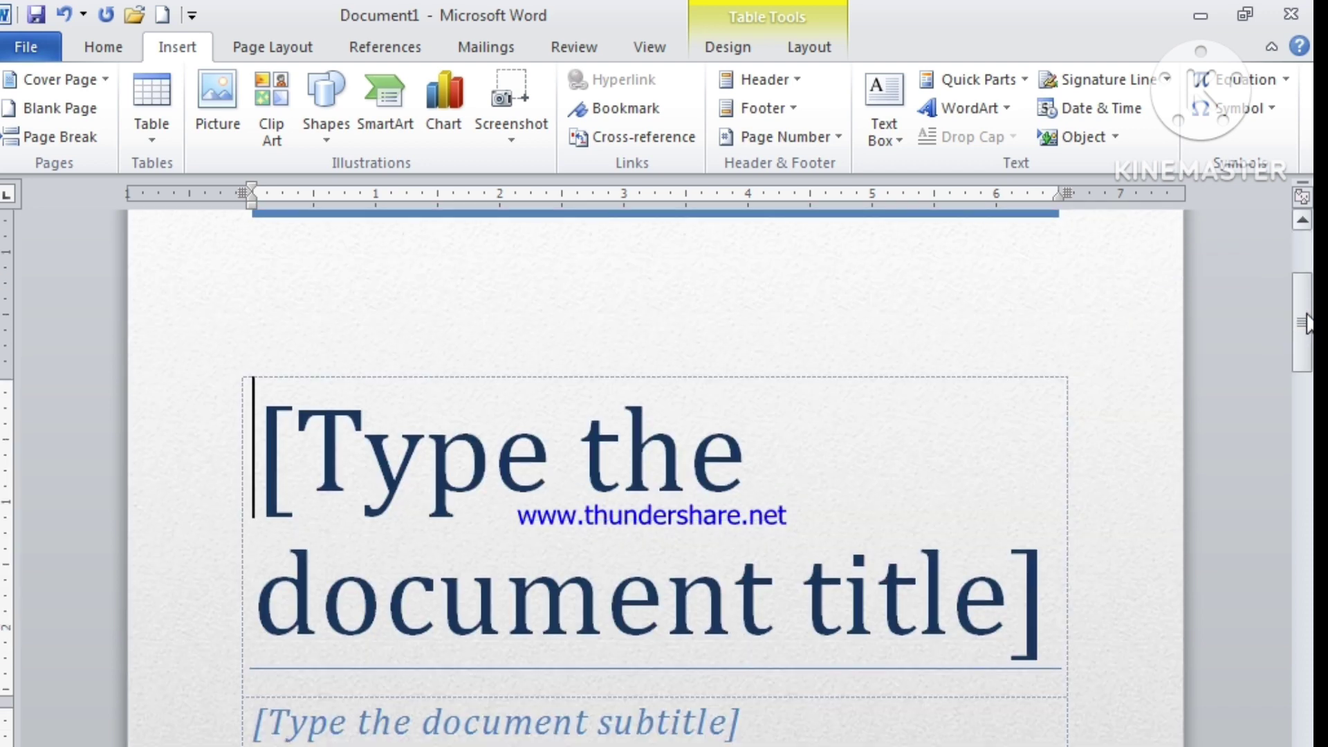
click(916, 507)
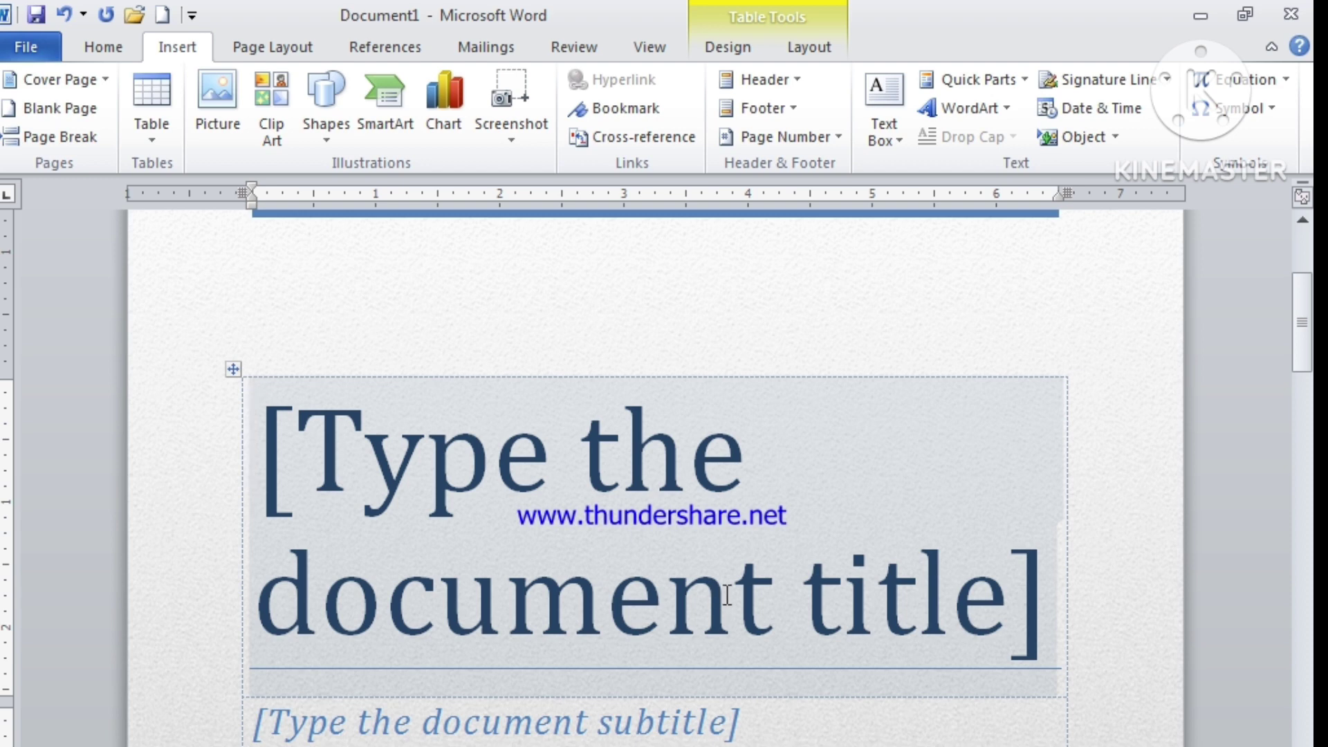
click(807, 610)
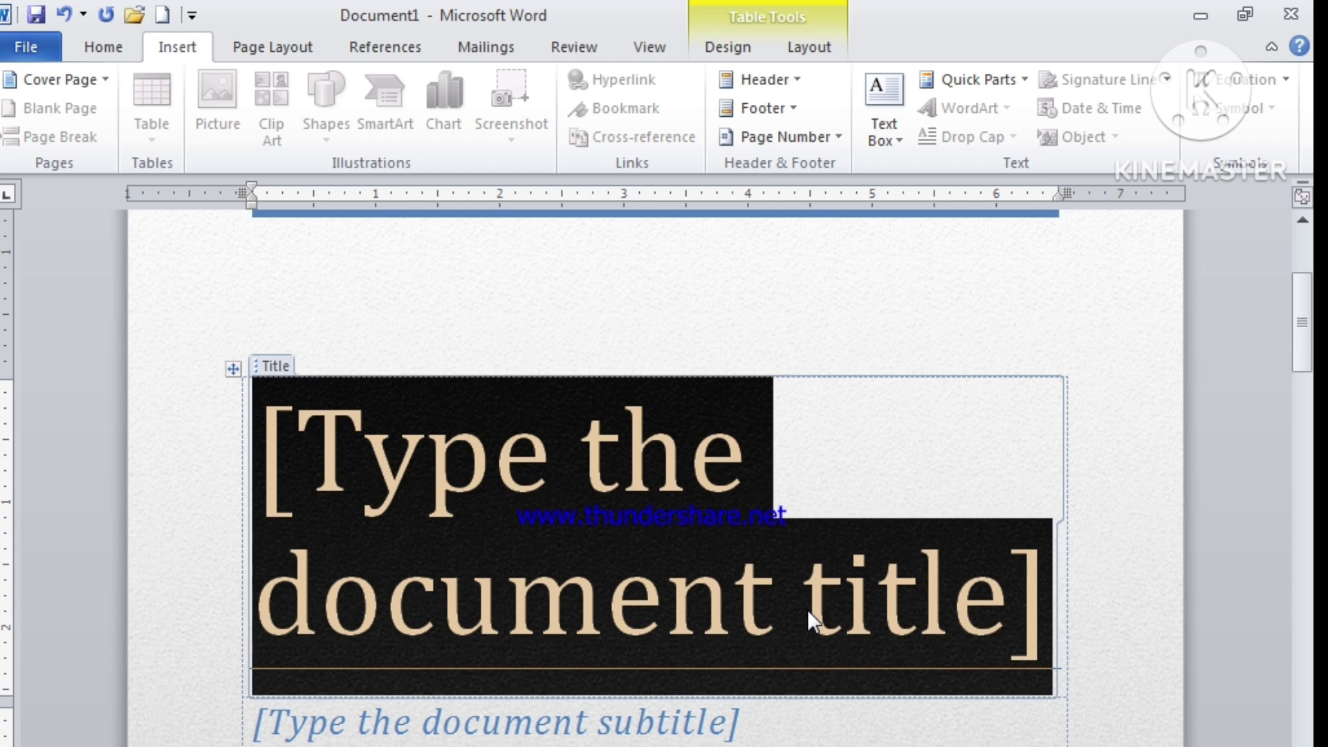
text(Ast)
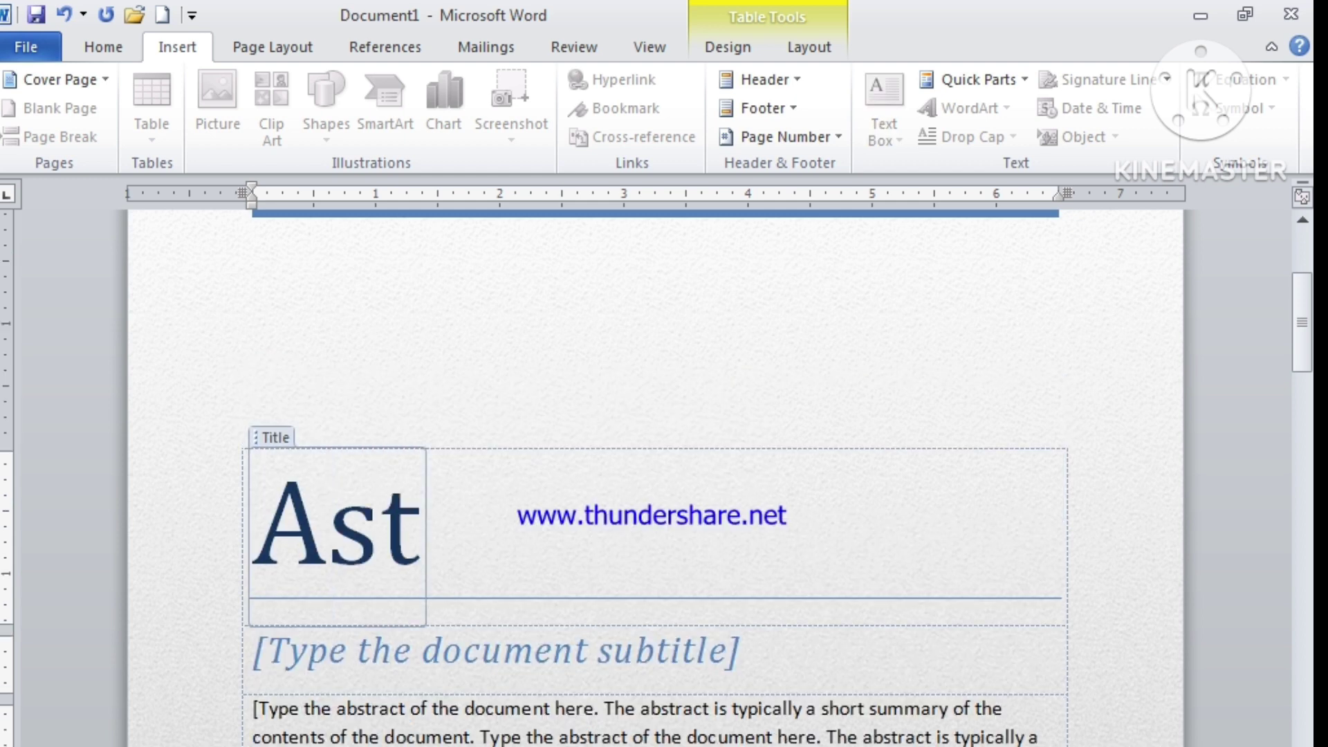
text(ha c)
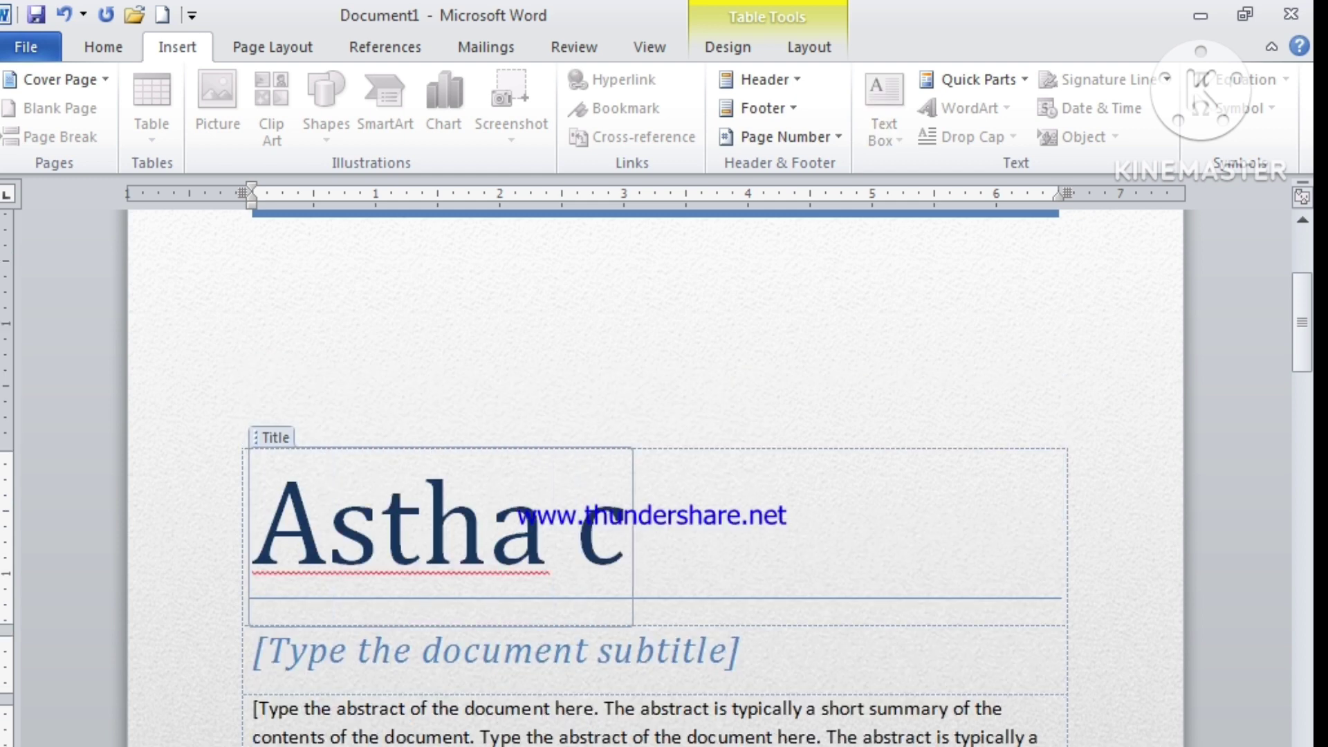
text(omputer)
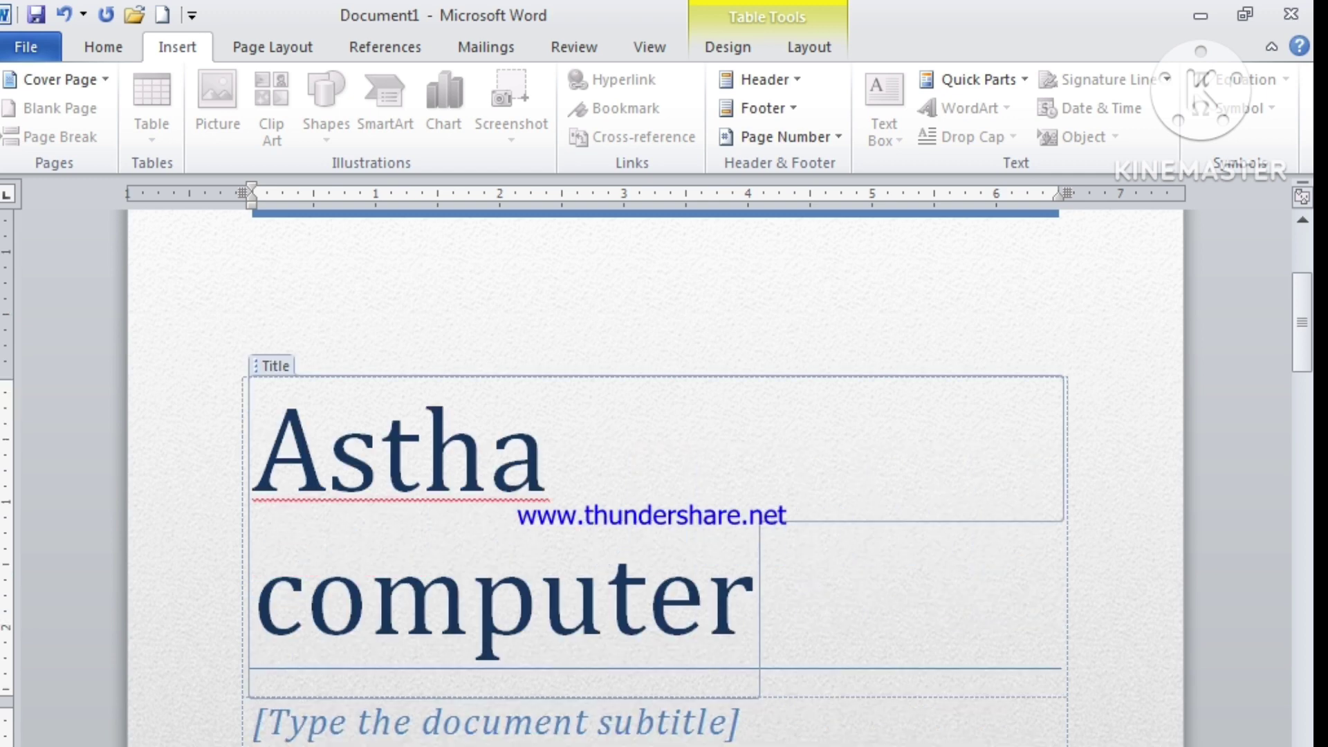
text( educa)
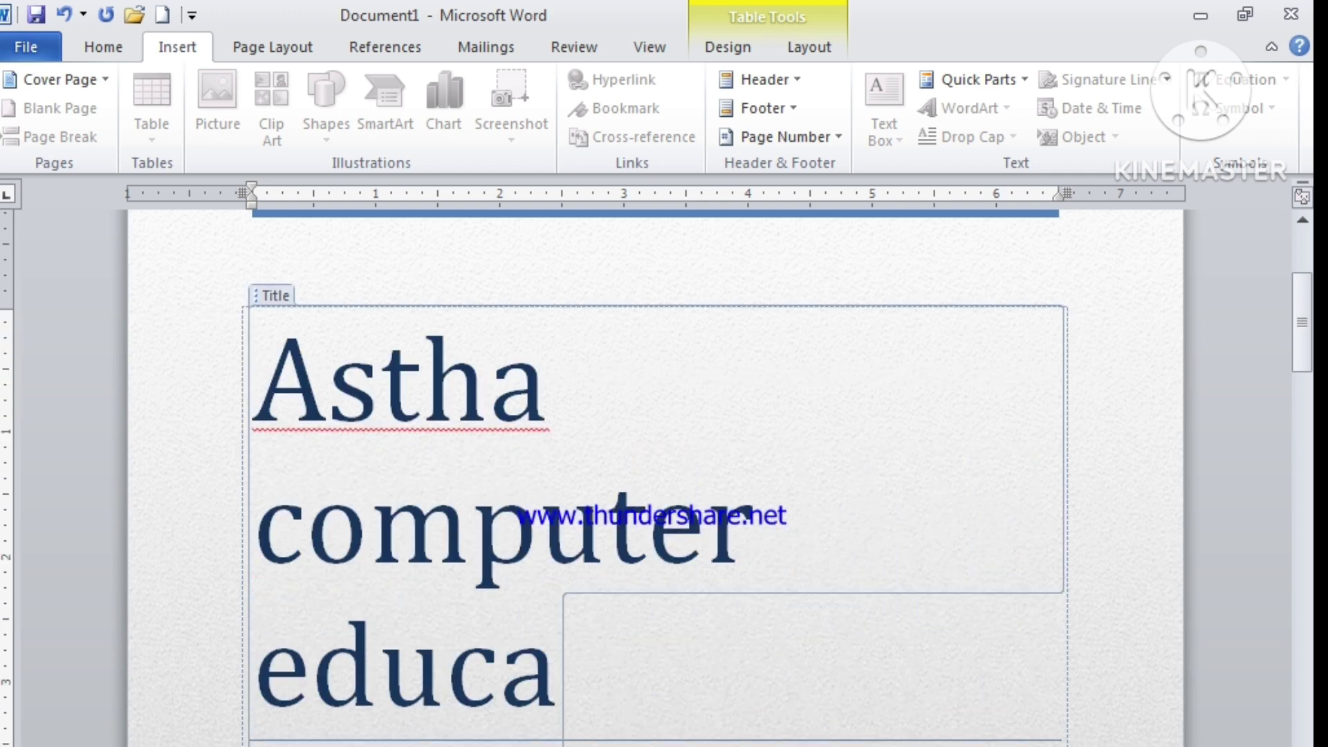
text(tion )
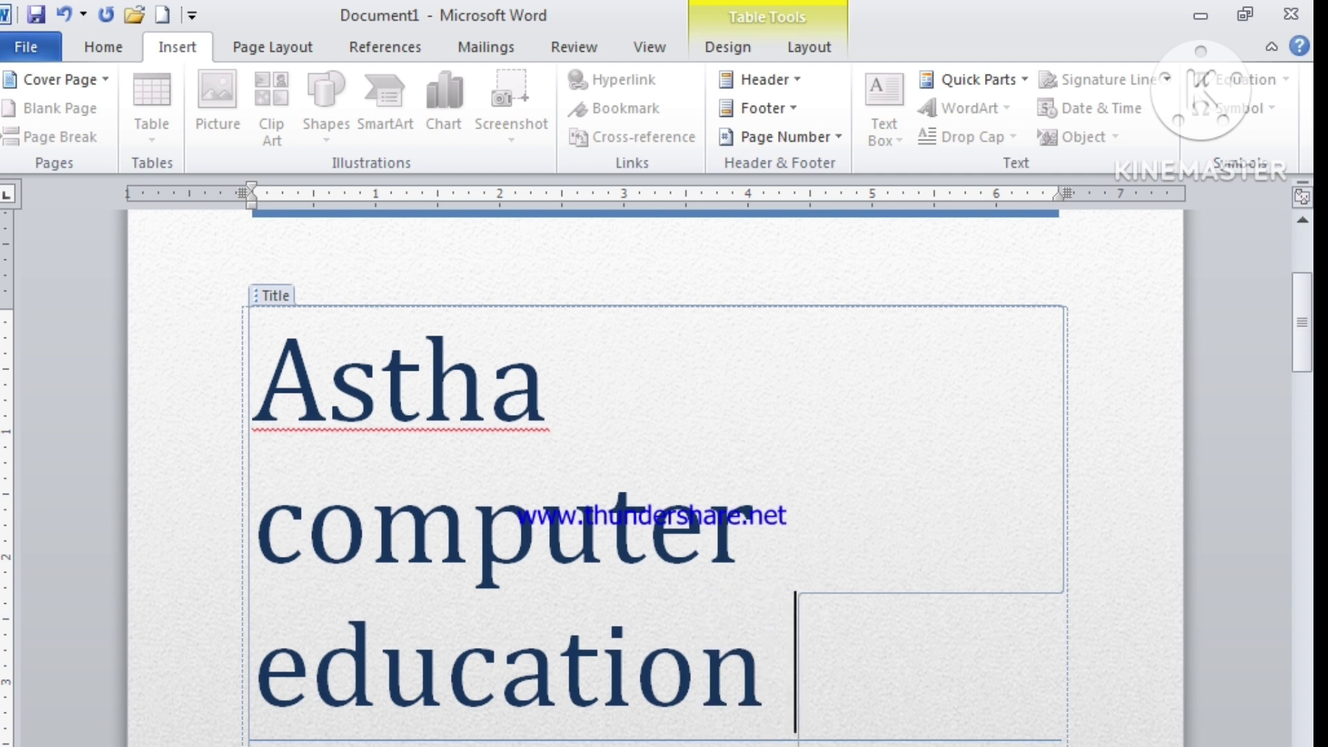
text(cente)
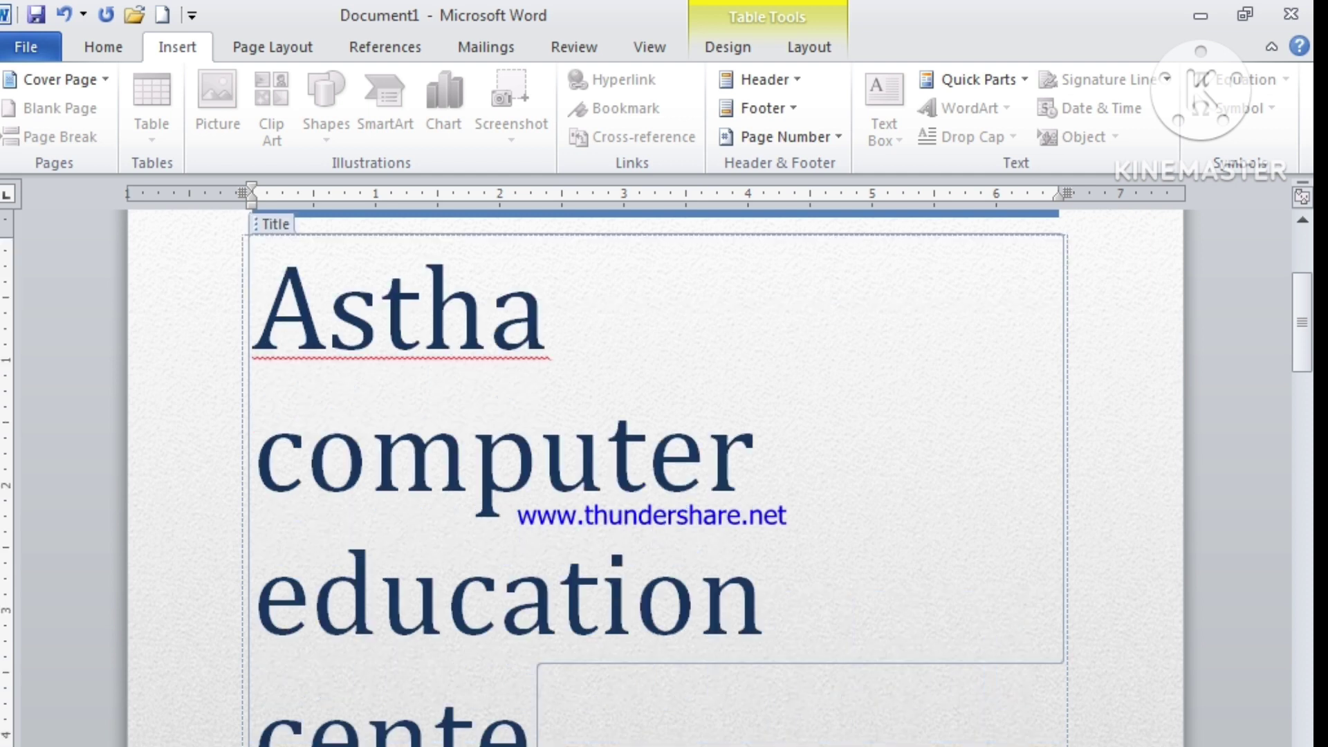
text(r)
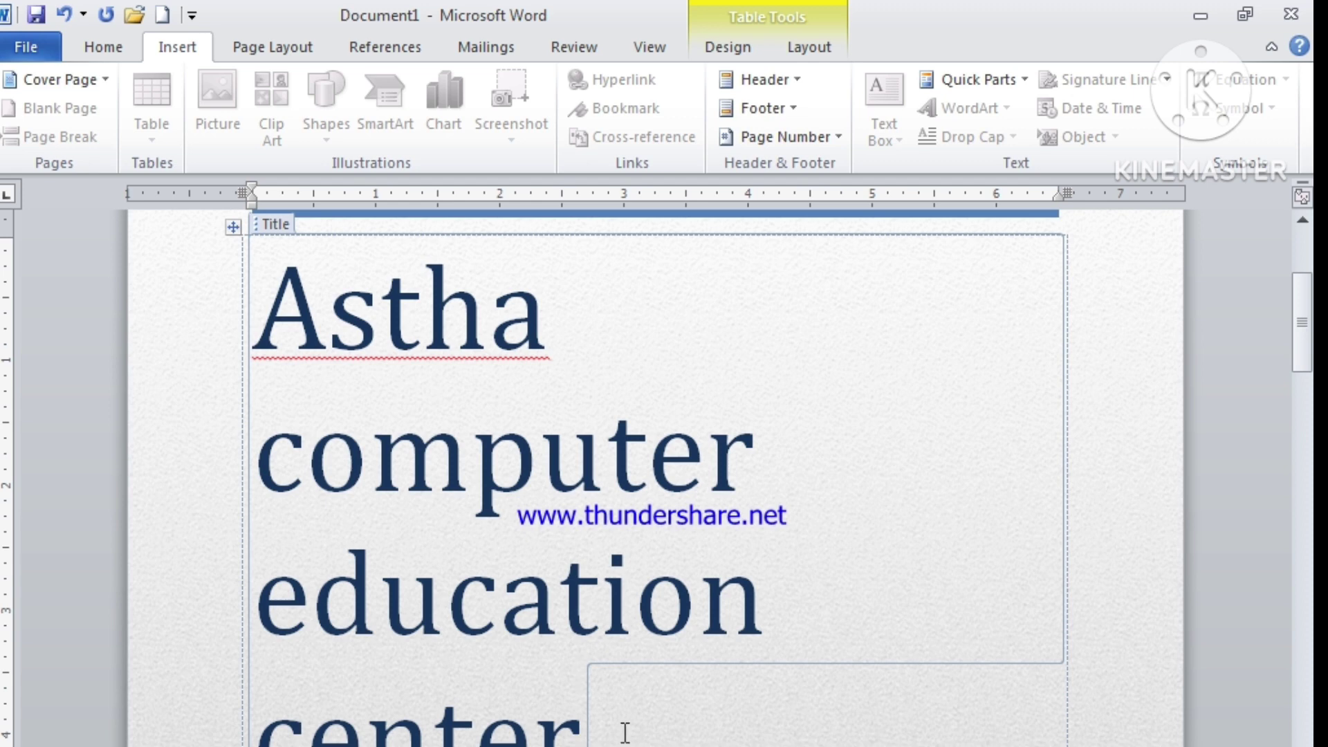
key(ctrl+a)
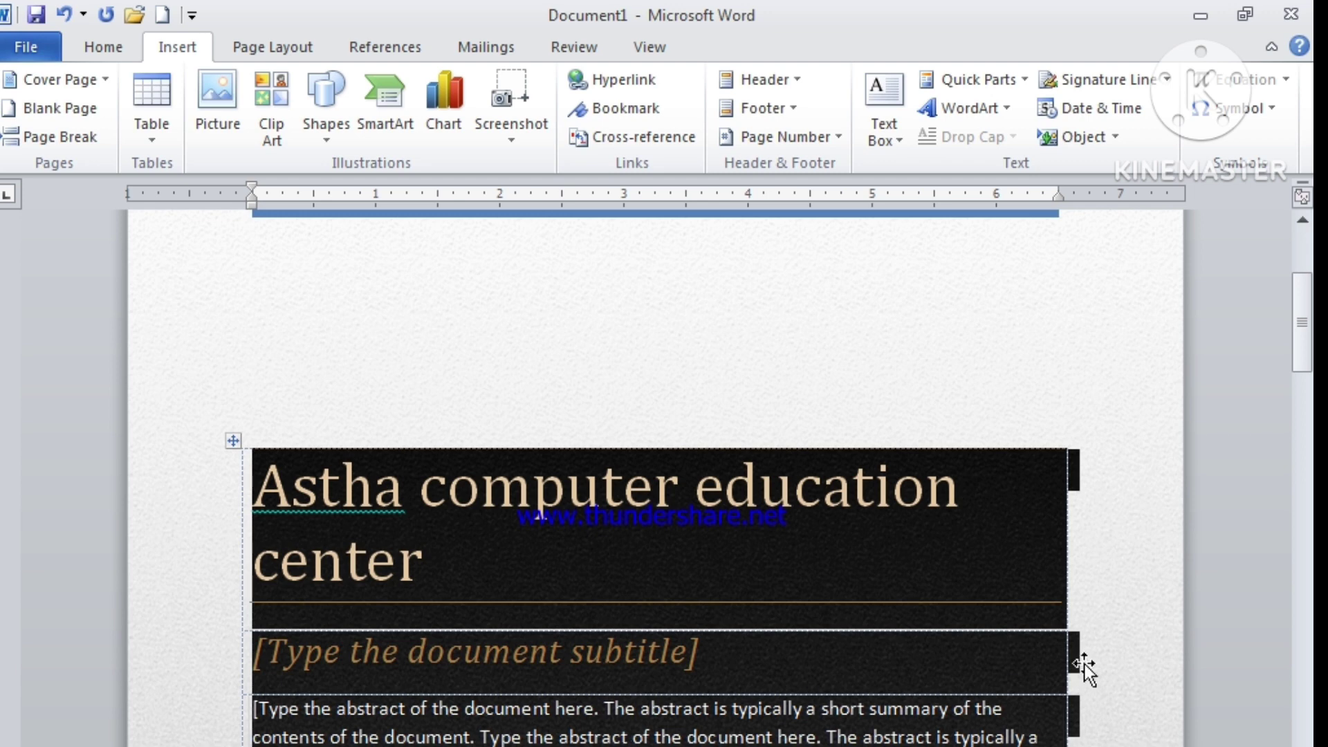
Step: Fill in the date placeholder at the foot of the cover page with 11/10/2023
drag(1306, 350, 1306, 416)
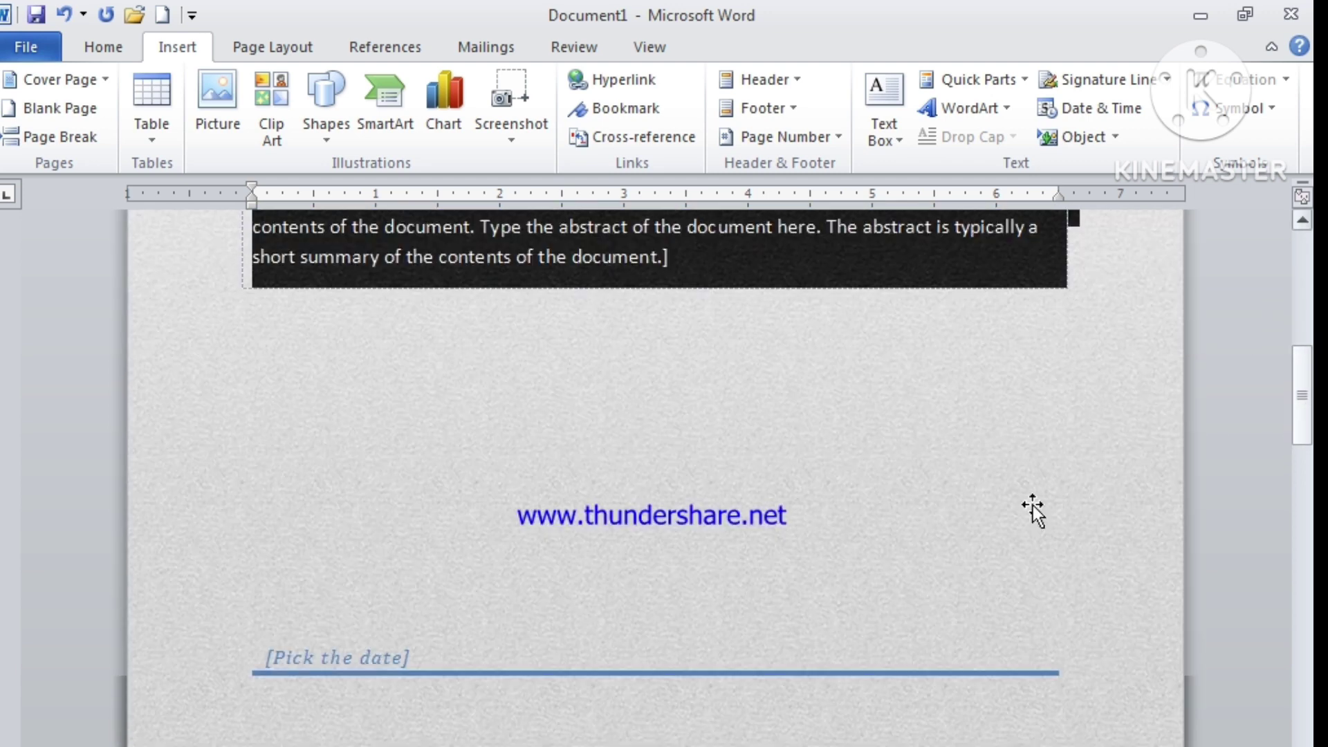
click(328, 657)
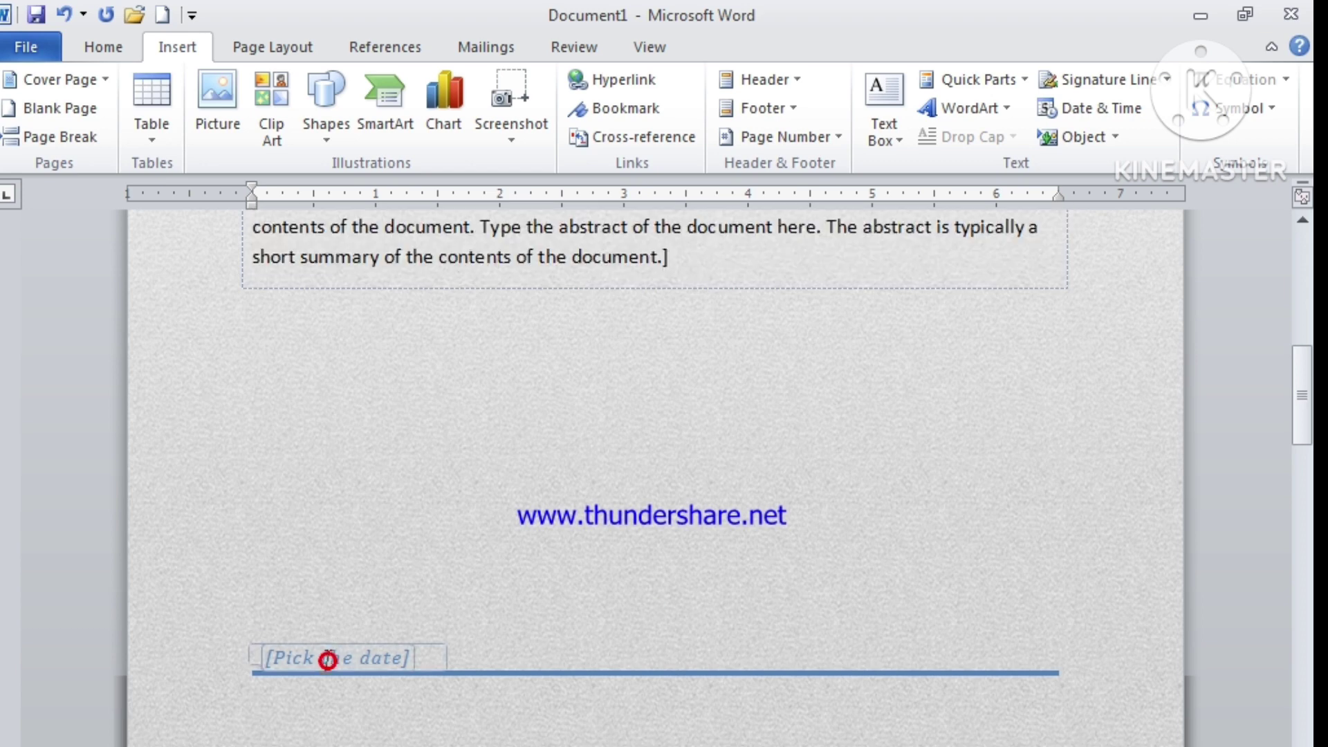
text(01/)
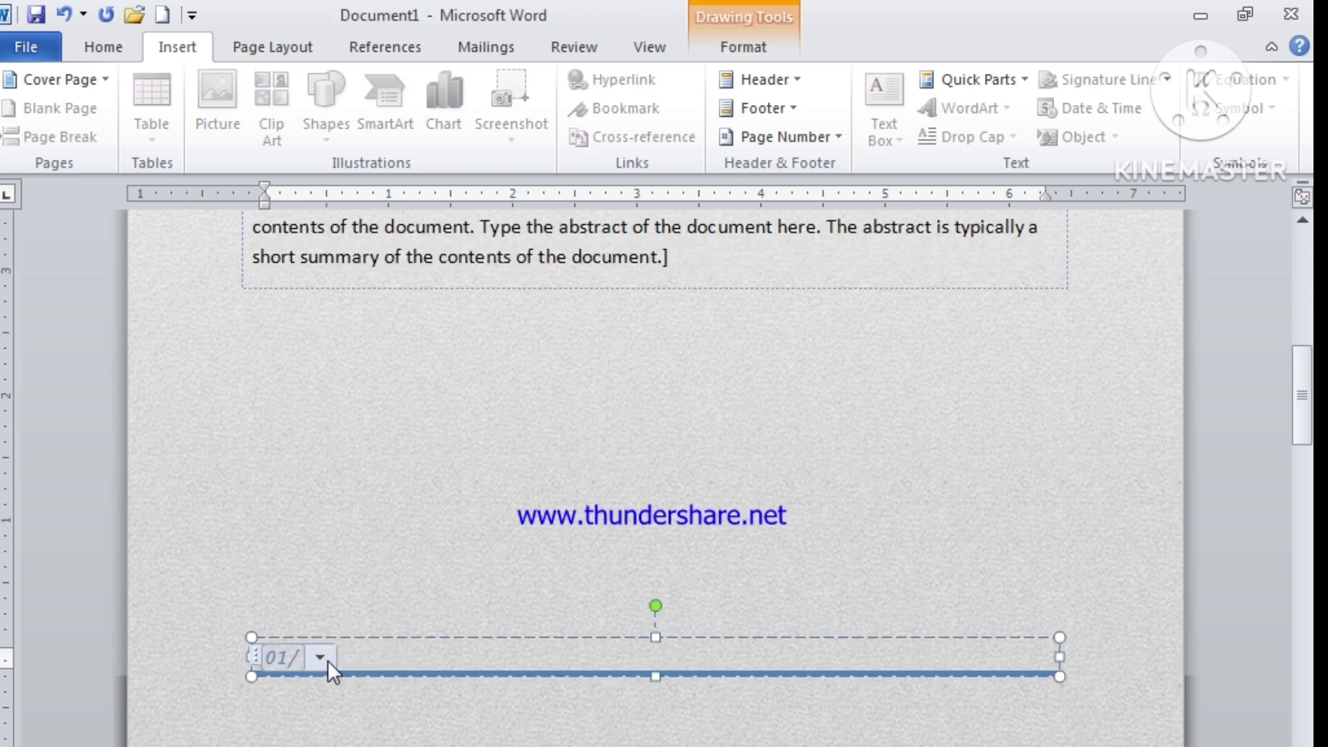
key(BackSpace)
key(BackSpace)
key(BackSpace)
text(11/10/2023)
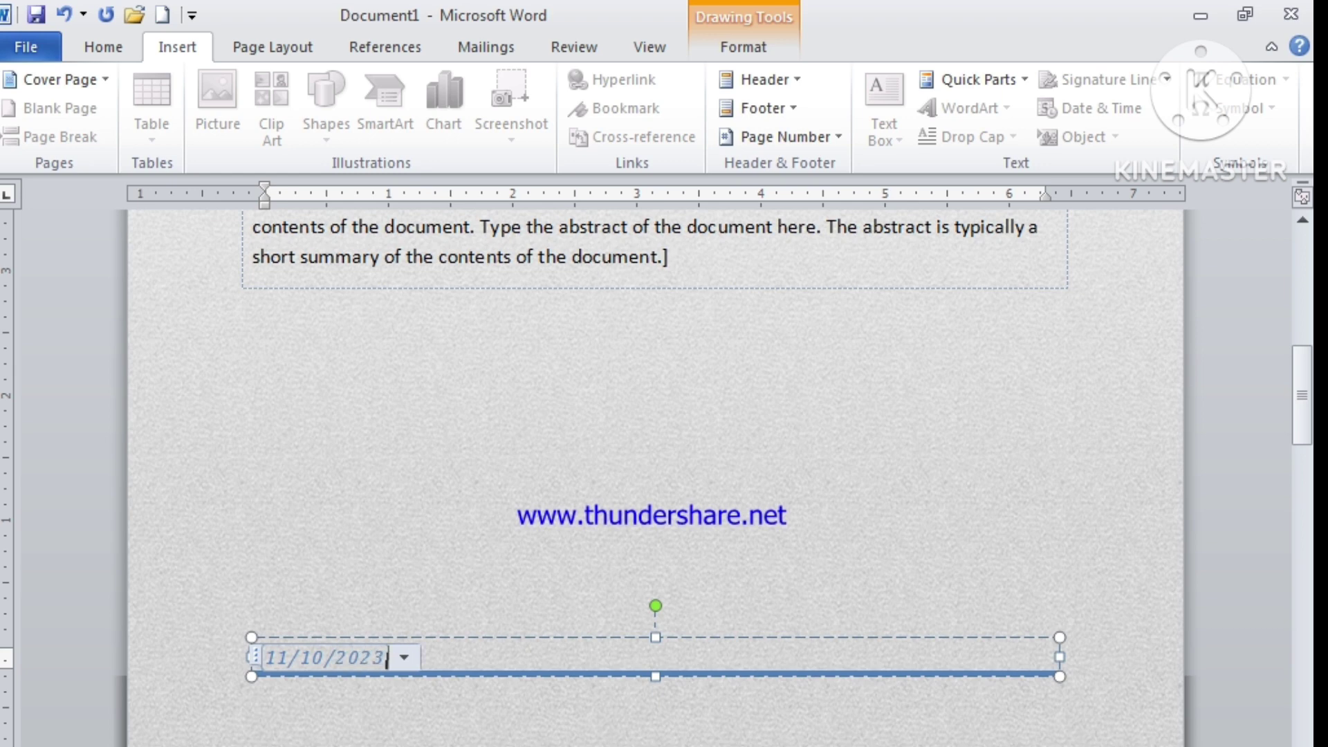
Step: Replace the current cover page with the built-in Exposure design
drag(1302, 422, 1305, 341)
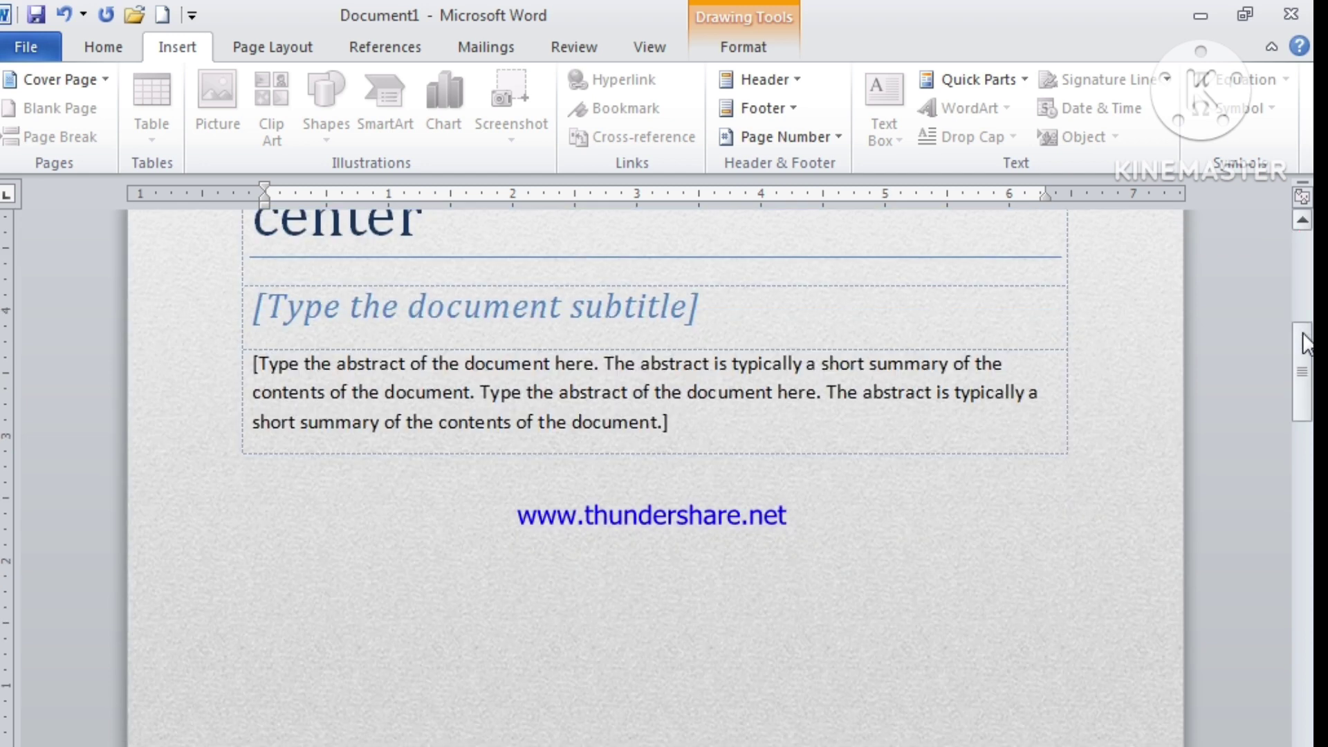
click(104, 74)
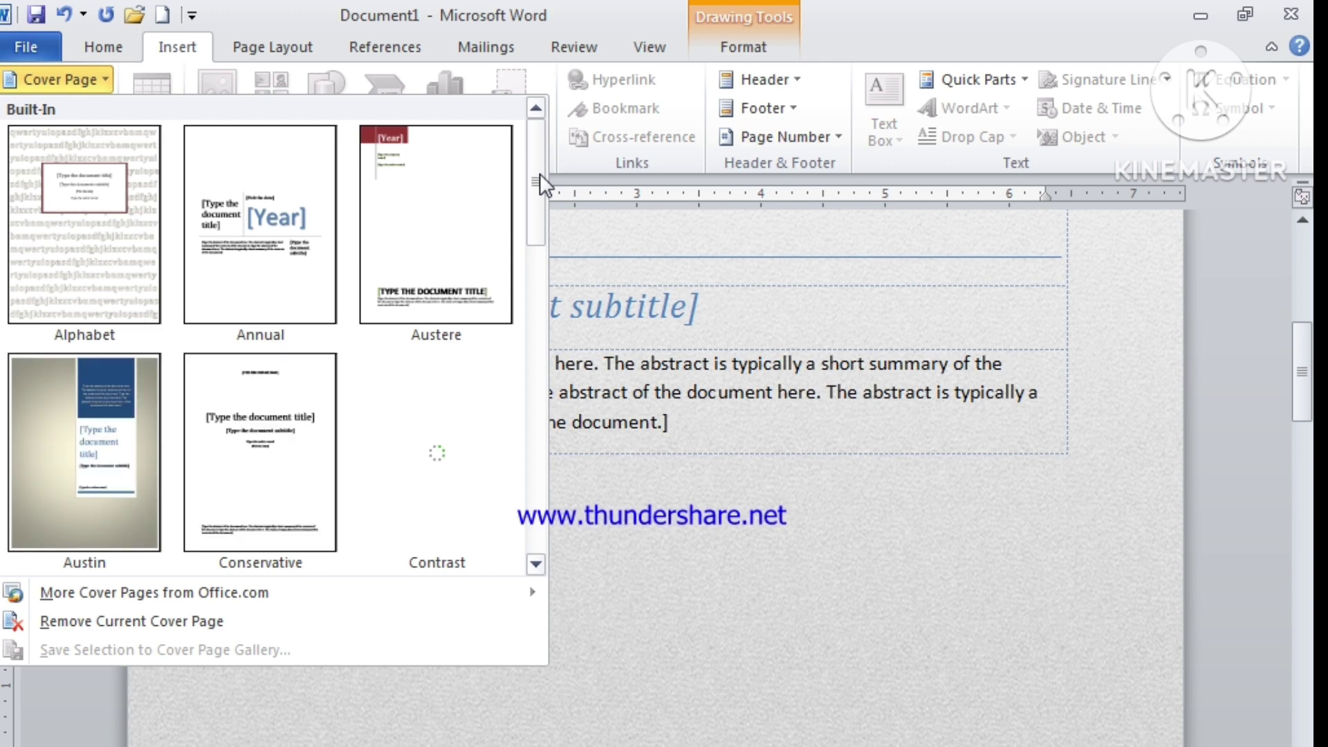
drag(537, 180, 533, 250)
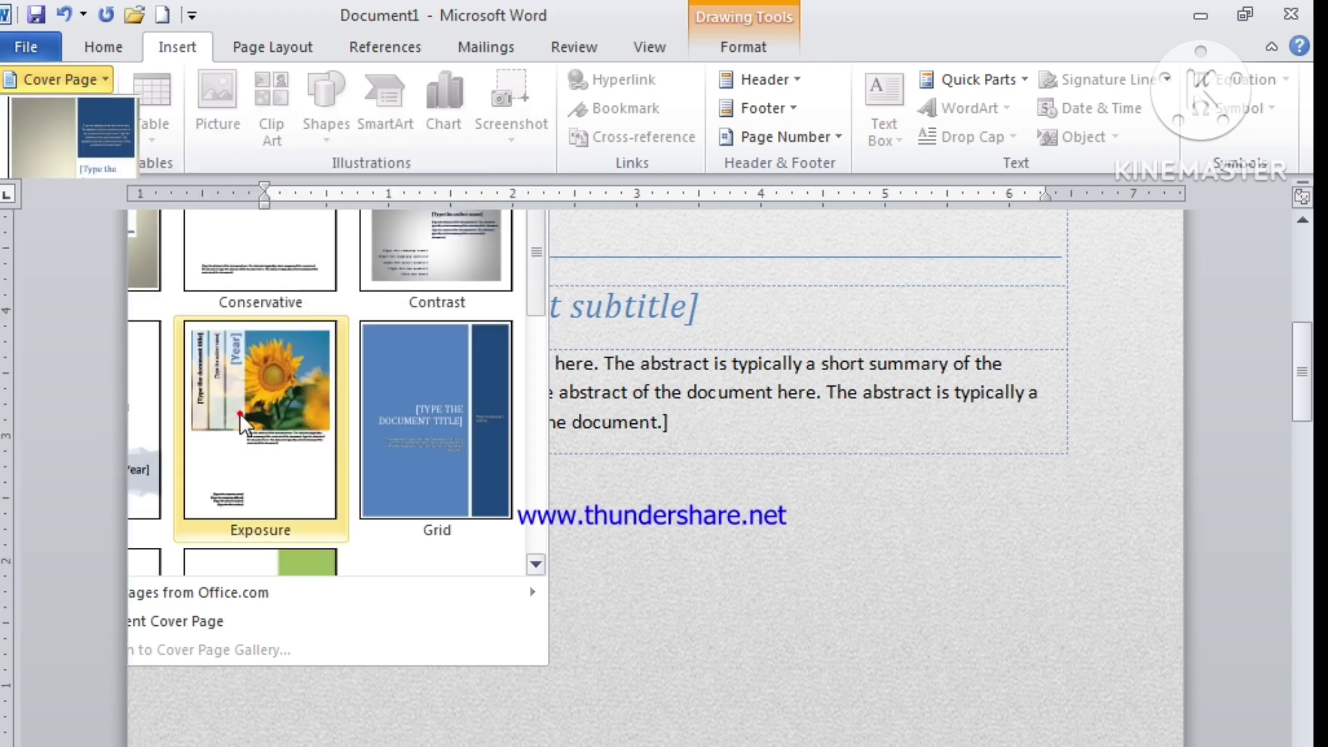
click(239, 412)
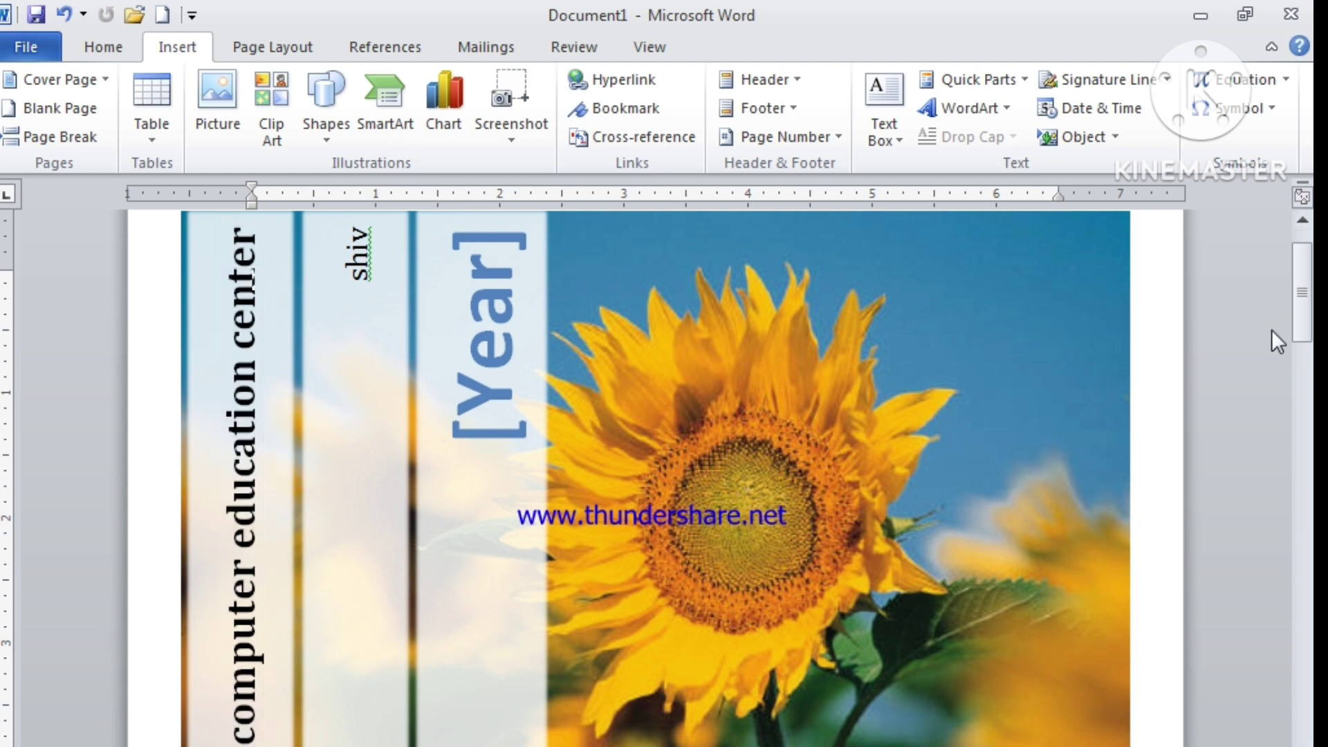
Step: Set the year placeholder on the sunflower cover page to 2023
click(491, 398)
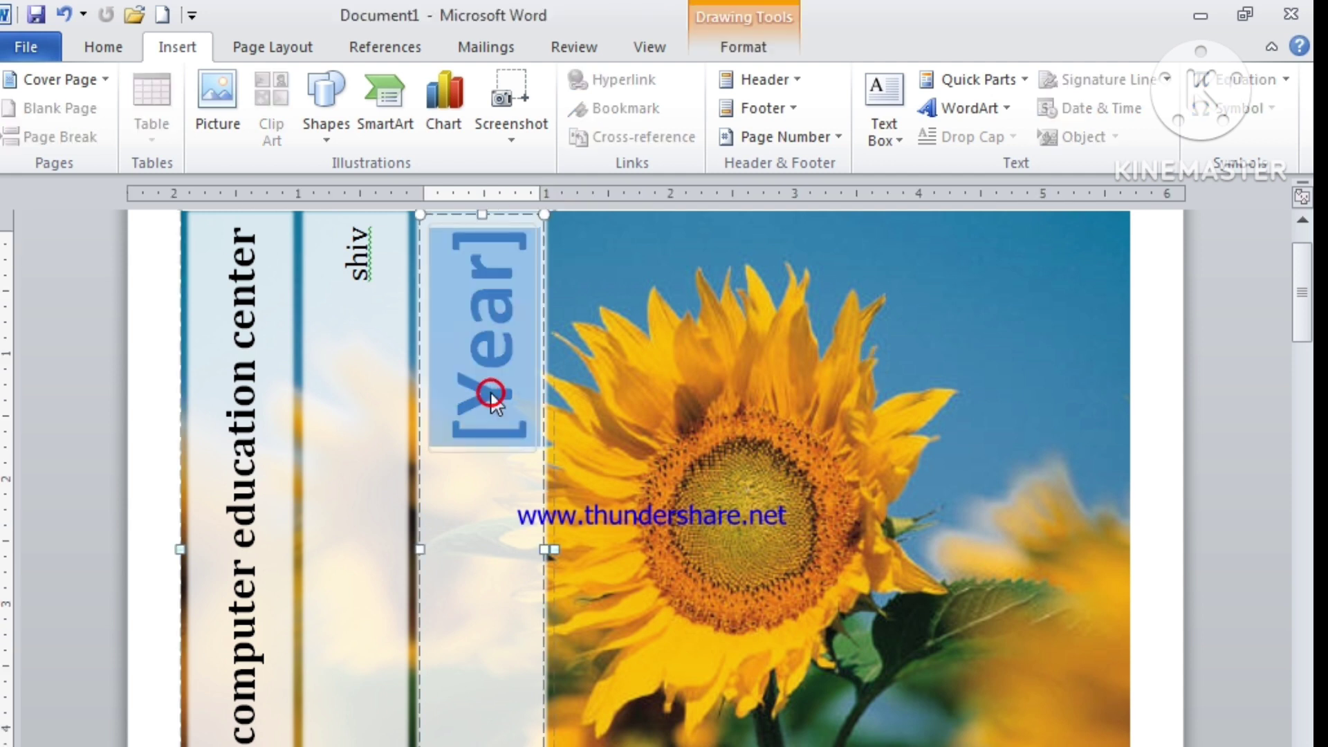
text(2)
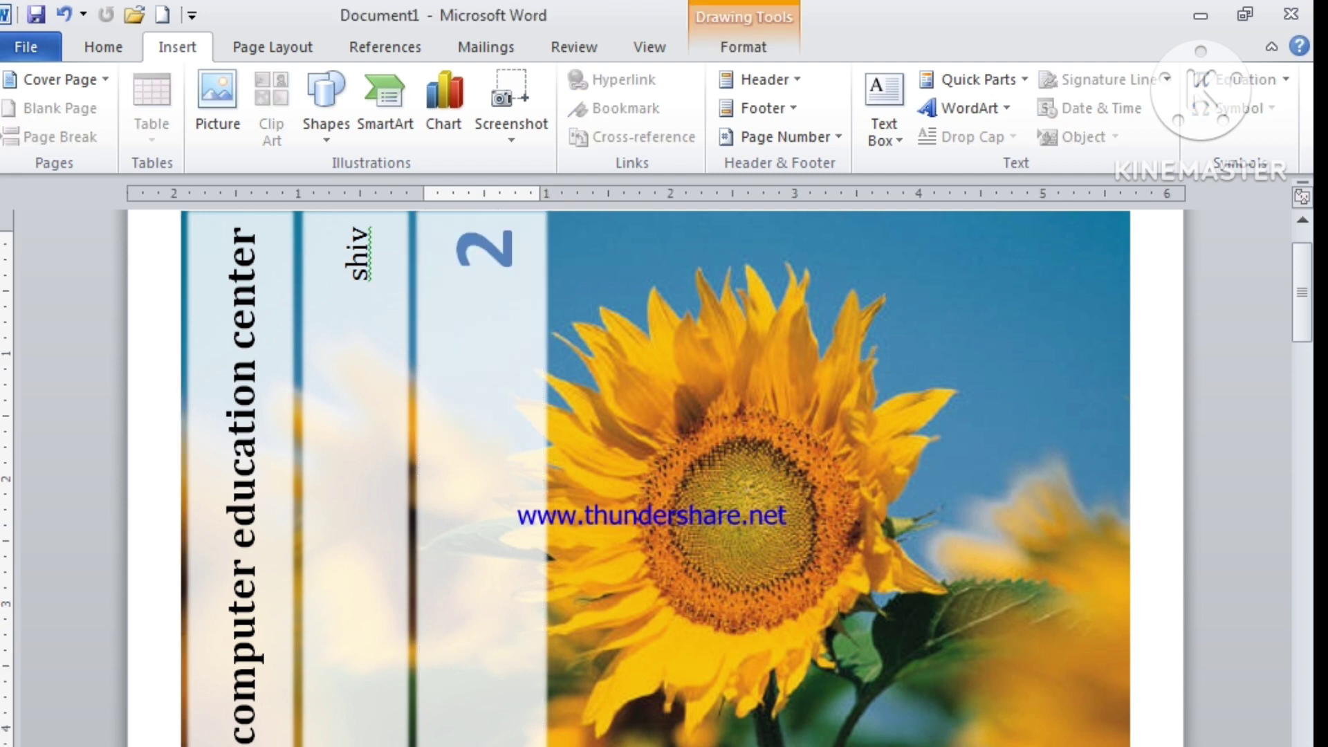
text(023)
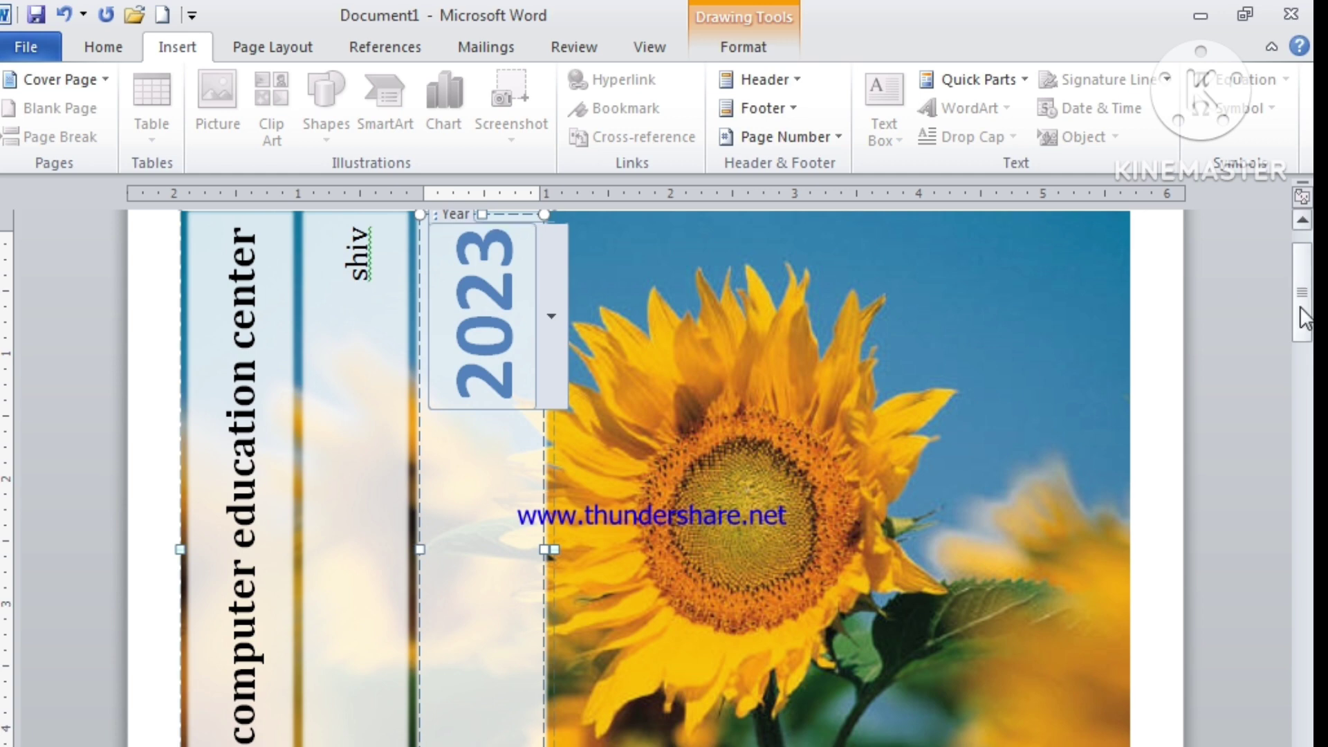
Step: Look over the rest of the cover page and remove it from the document
drag(1304, 318, 1300, 408)
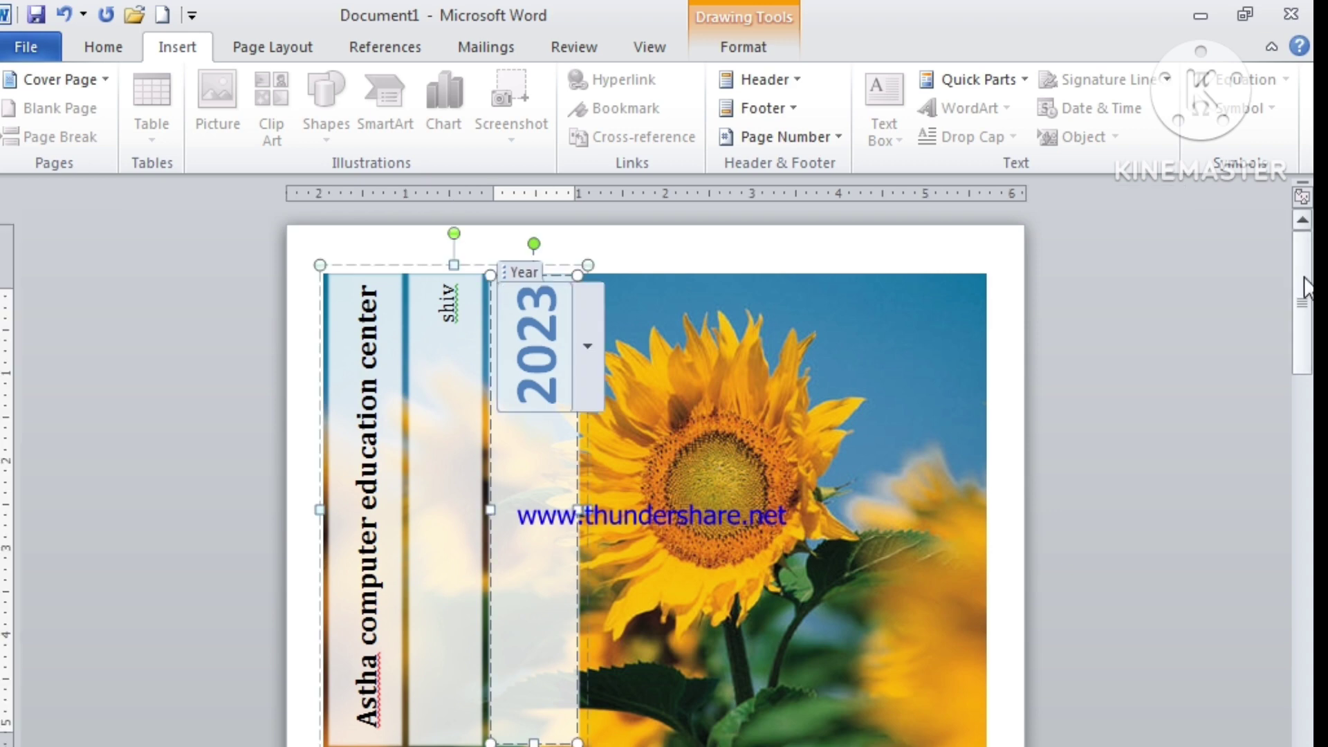
drag(1303, 277, 1301, 362)
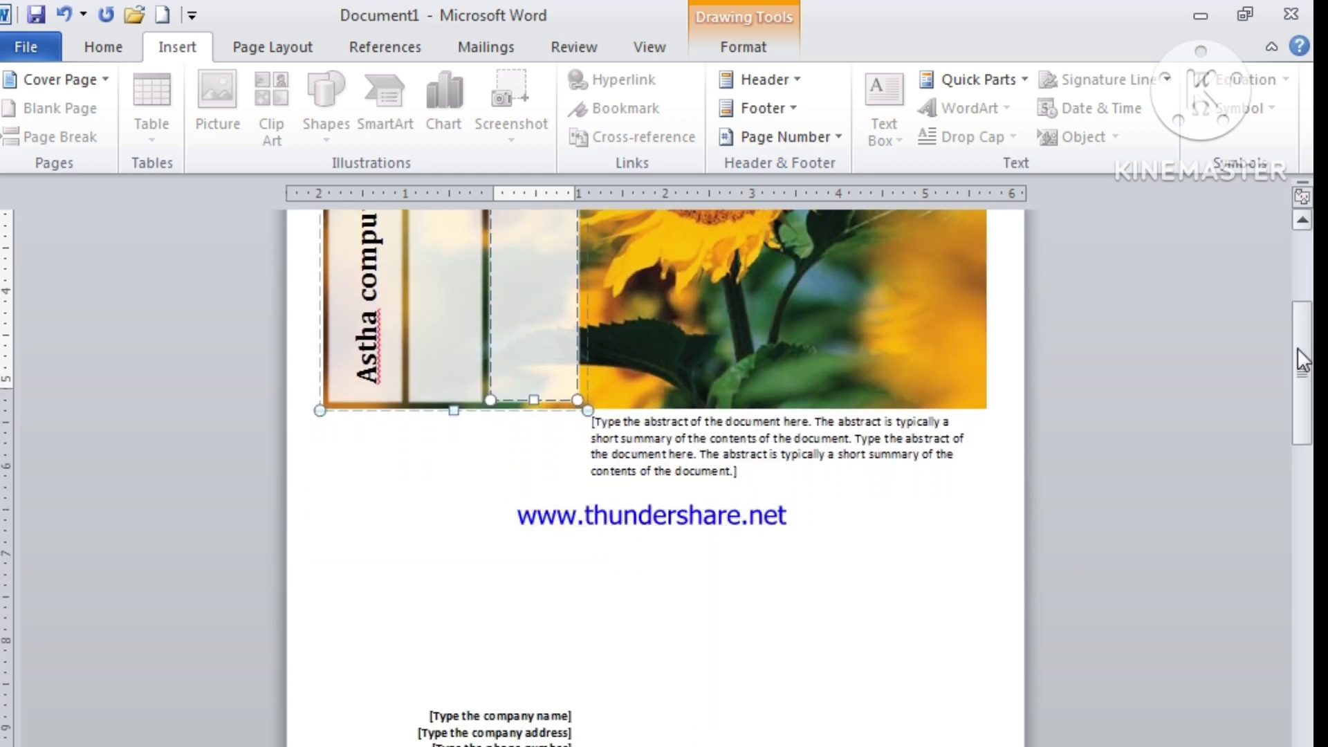
click(97, 79)
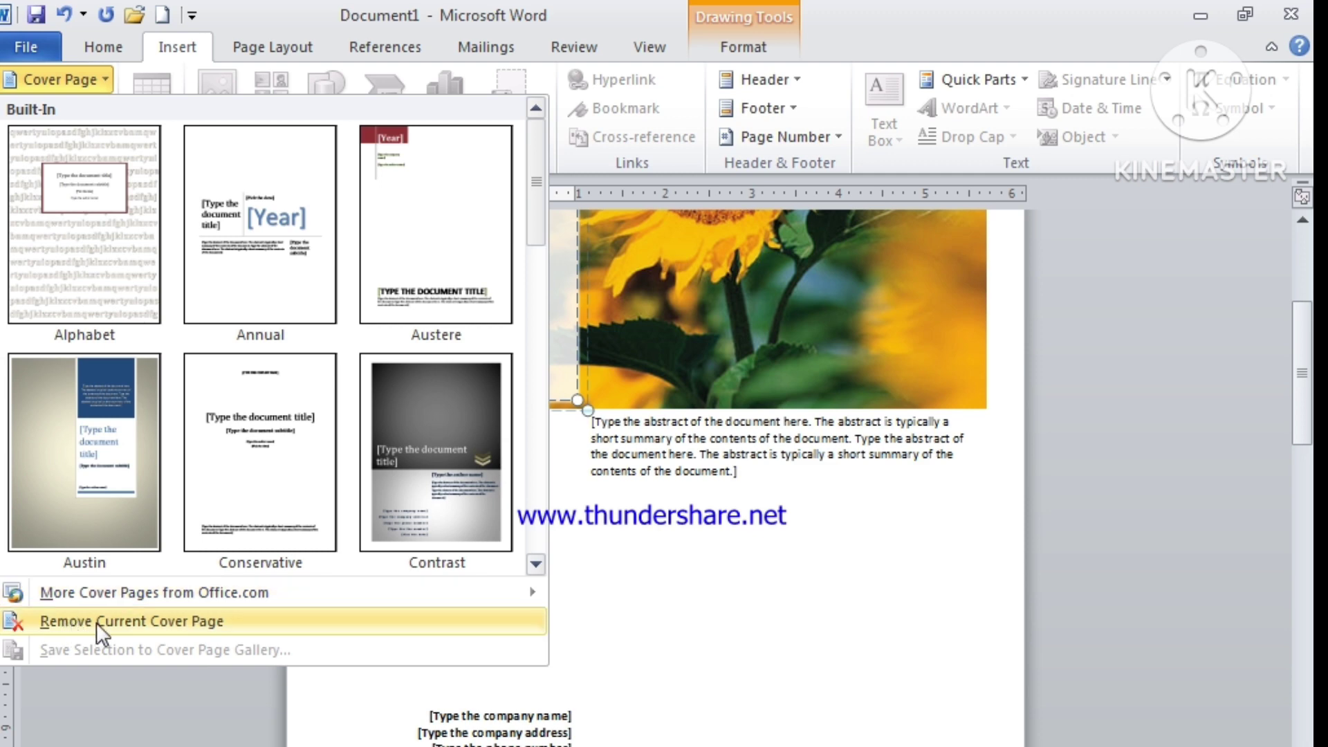
click(156, 622)
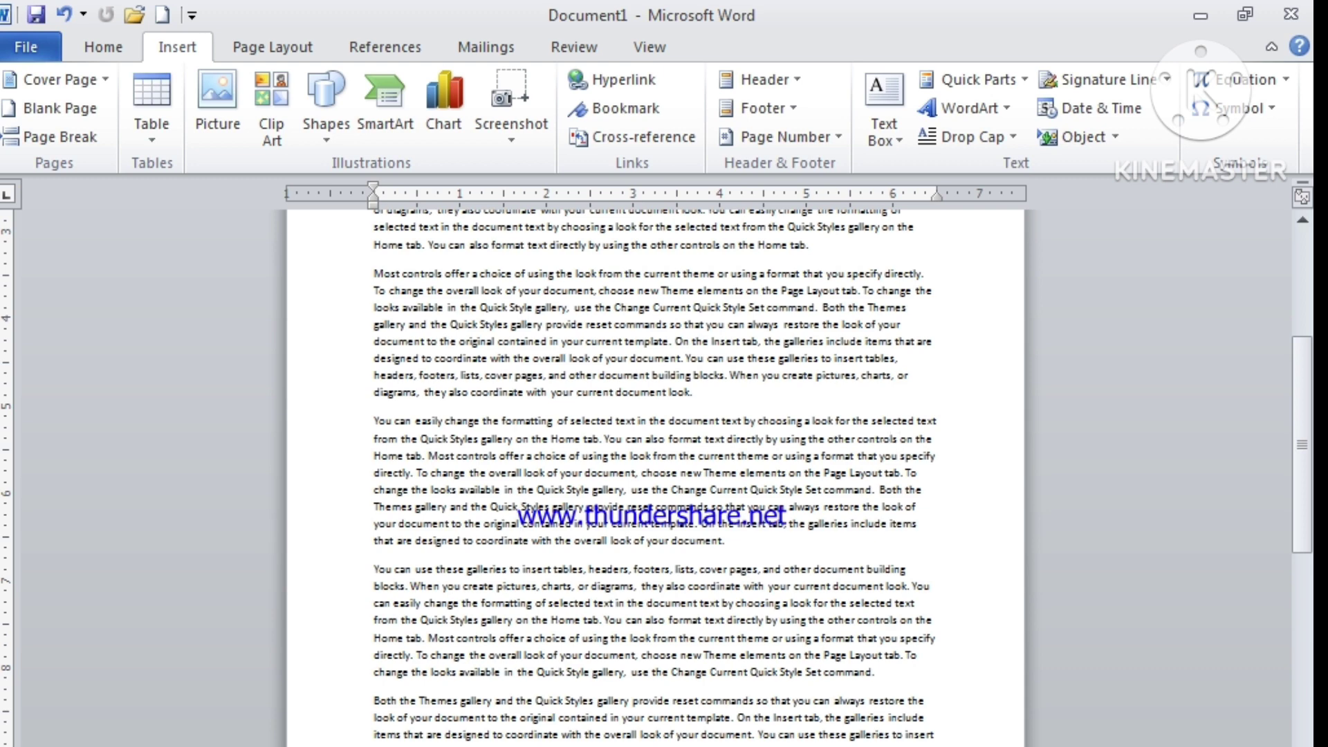
Step: Insert a blank page at the start of the document, before the first paragraph
ctrl+scroll(655, 477, up, 3)
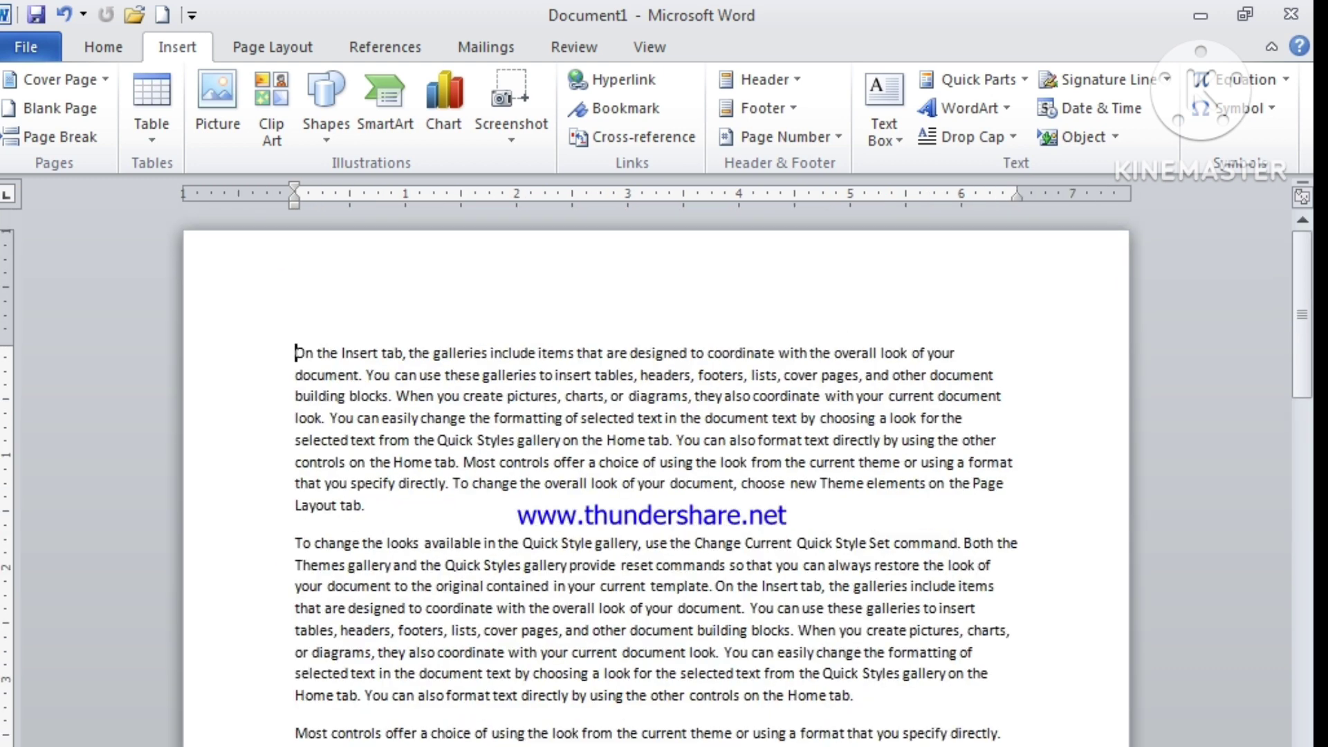
ctrl+scroll(655, 484, up, 1)
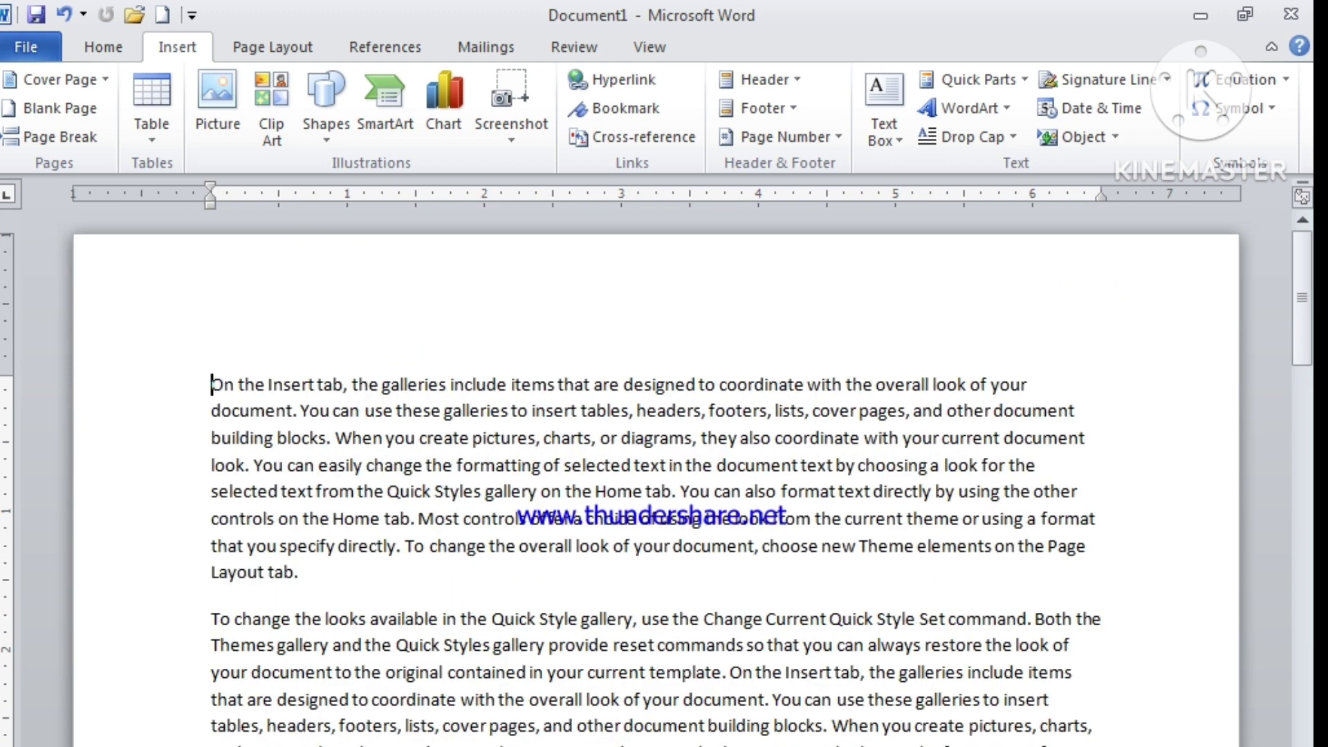
ctrl+scroll(655, 484, down, 1)
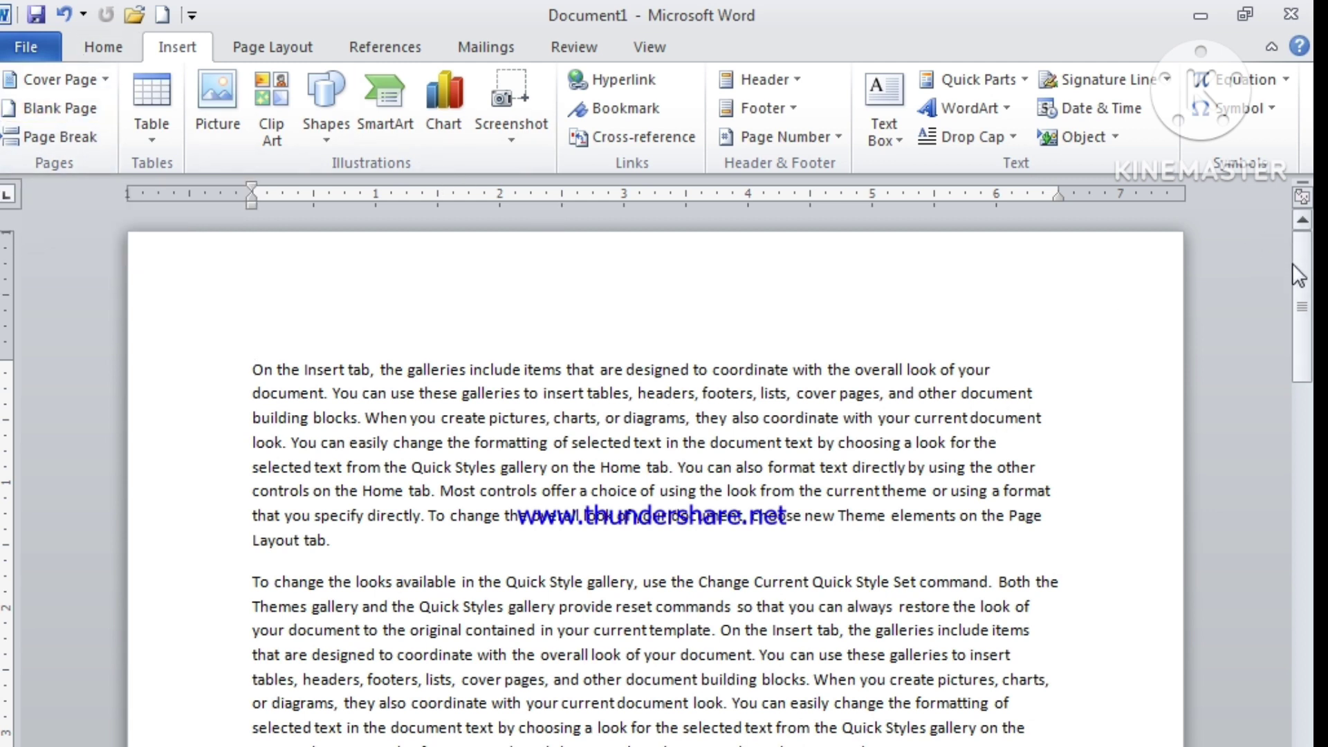
mouse_move(1297, 275)
mouse_down()
mouse_move(1306, 574)
mouse_move(1307, 289)
mouse_up()
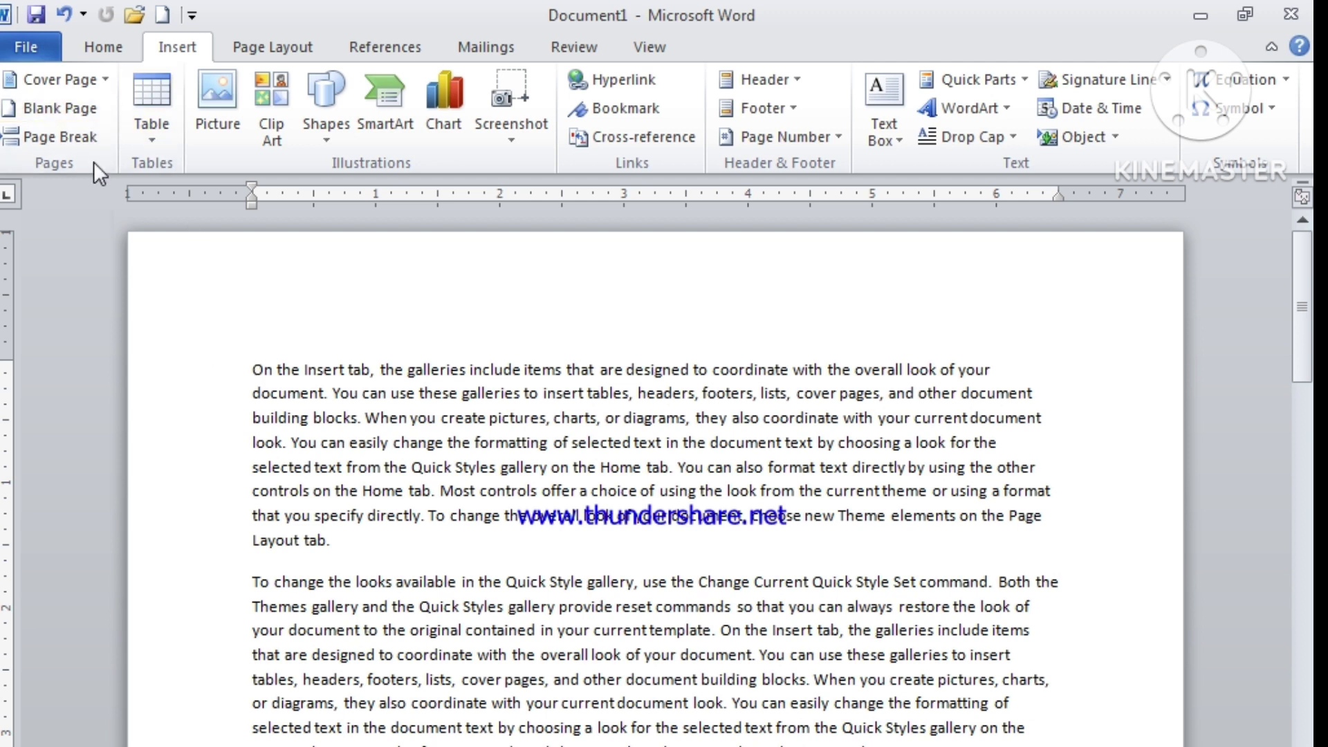
click(41, 111)
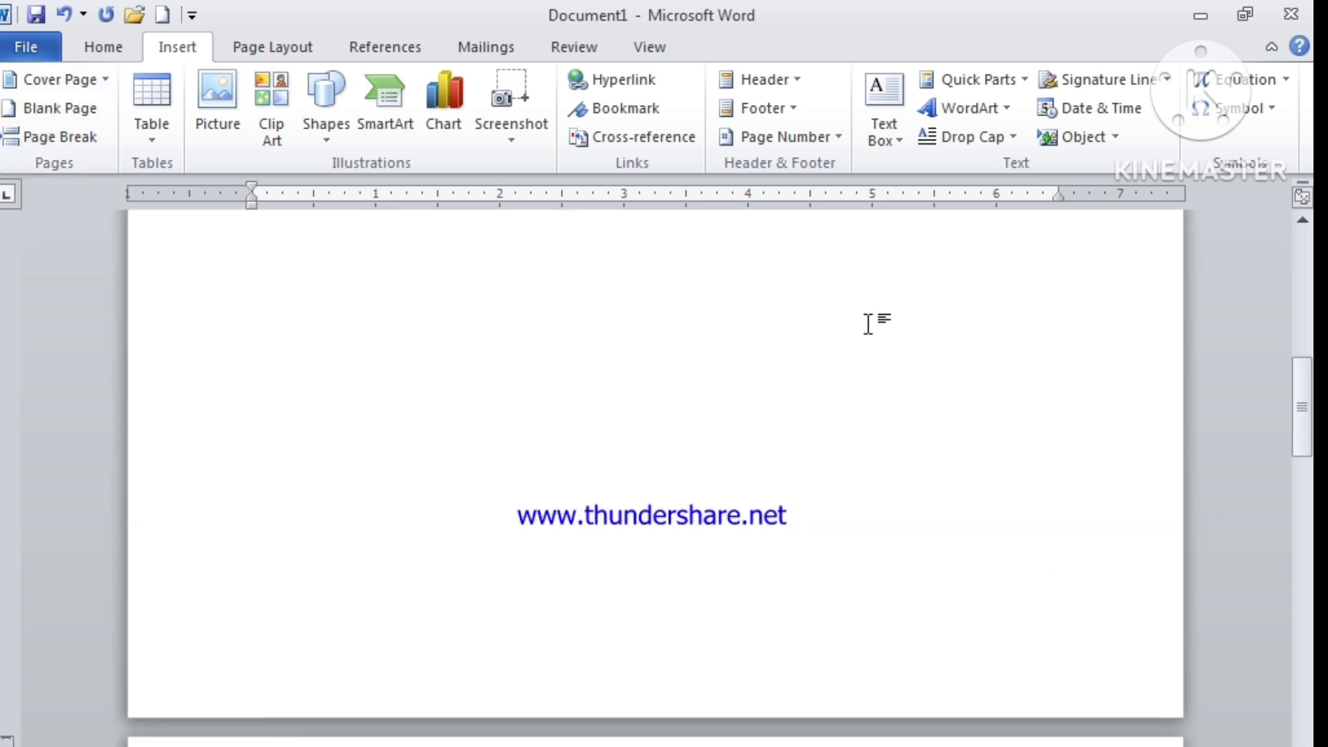
Step: Insert a blank page after the last paragraph of the document and look over the pages around it
drag(1307, 398, 1306, 707)
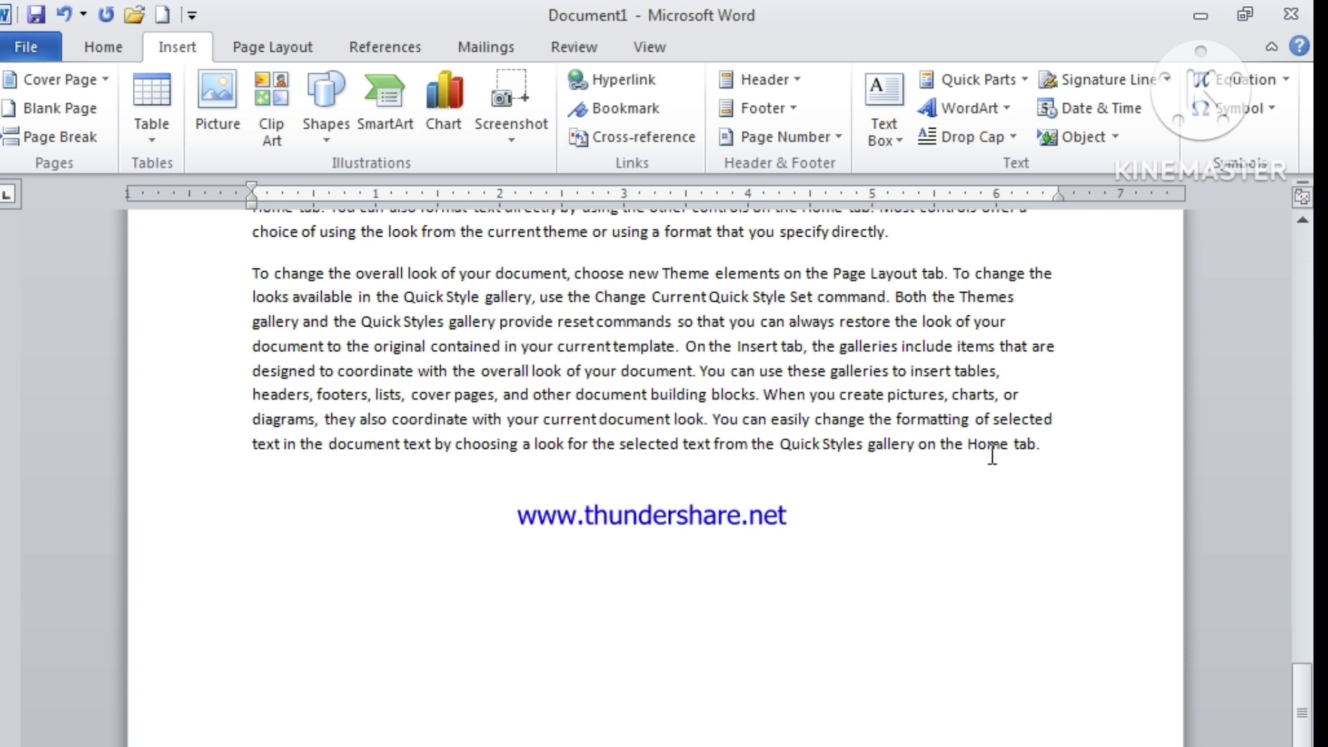
click(1049, 453)
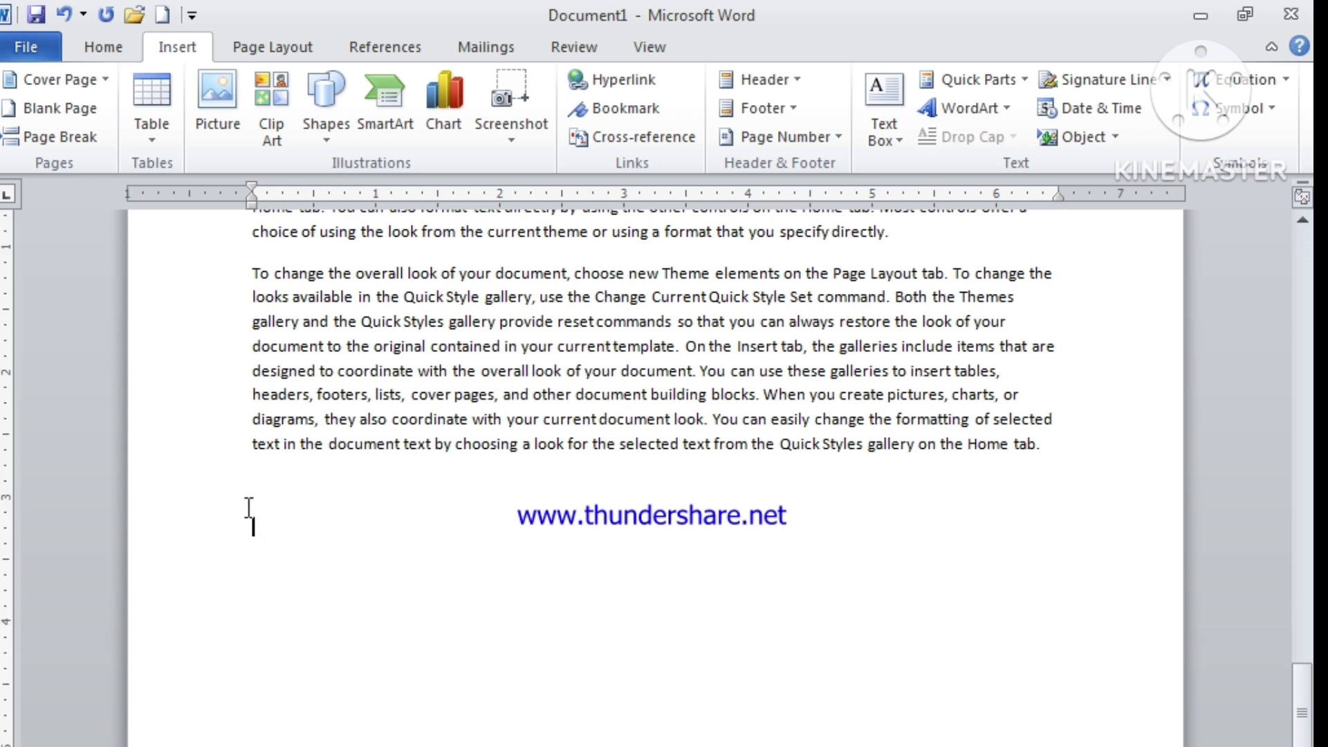
click(65, 108)
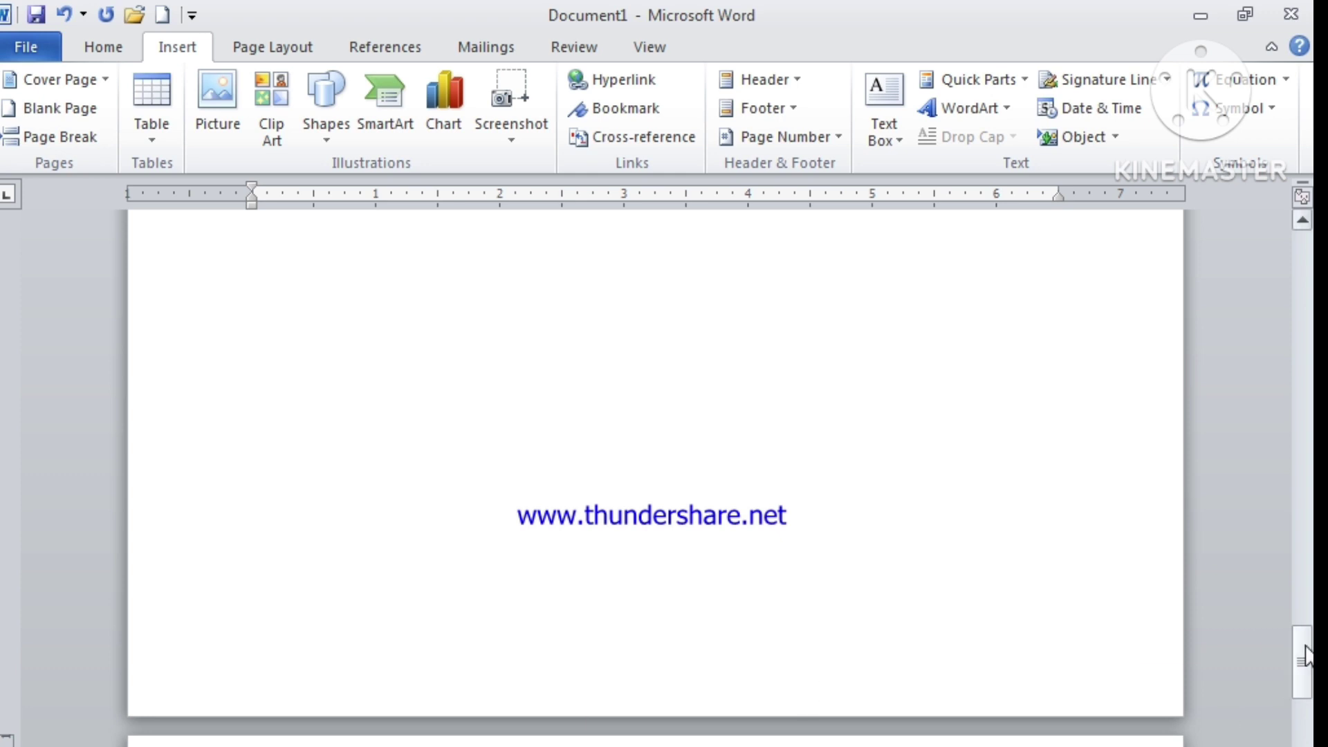
drag(1306, 655, 1306, 709)
drag(1307, 709, 1307, 627)
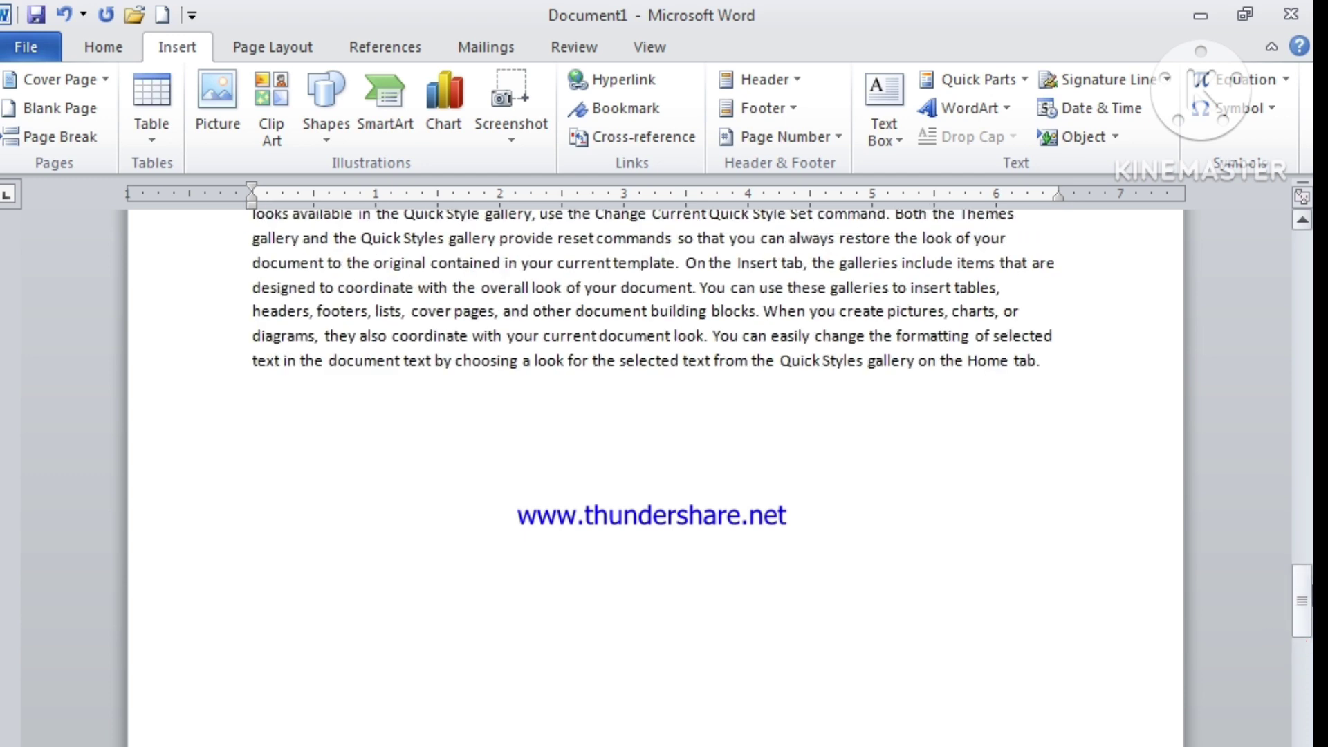
Step: Undo both blank page insertions and return to the beginning of the document
key(ctrl+z)
key(ctrl+z)
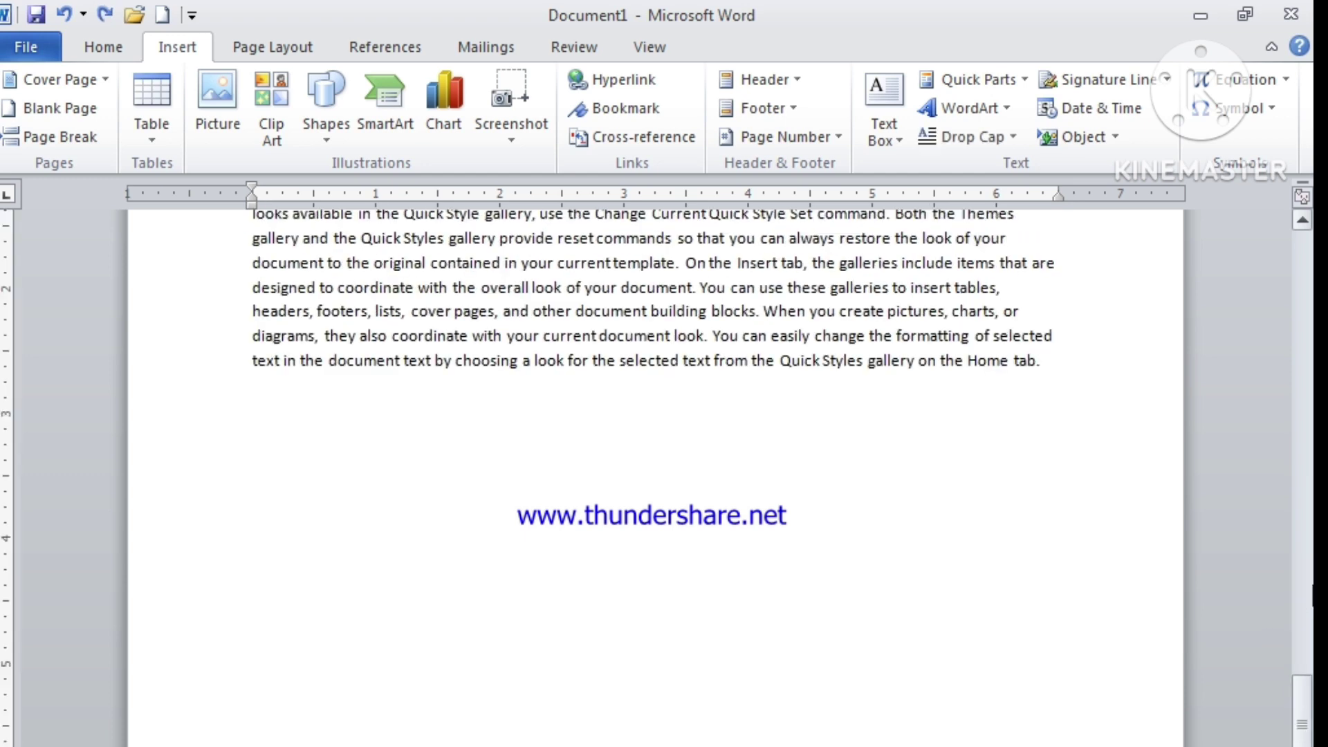
key(ctrl+Home)
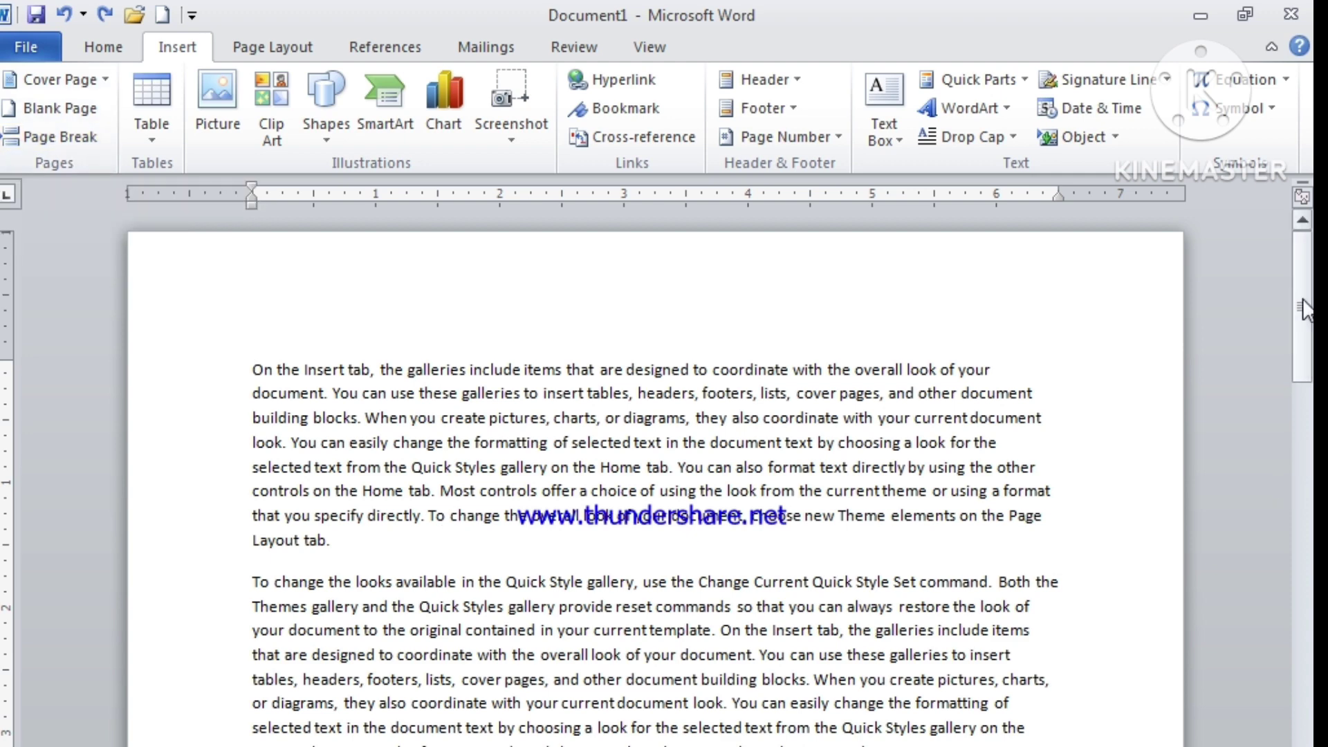
Step: Insert a page break after the paragraph that ends "coordinate with the overall look of your document."
drag(1303, 302, 1302, 482)
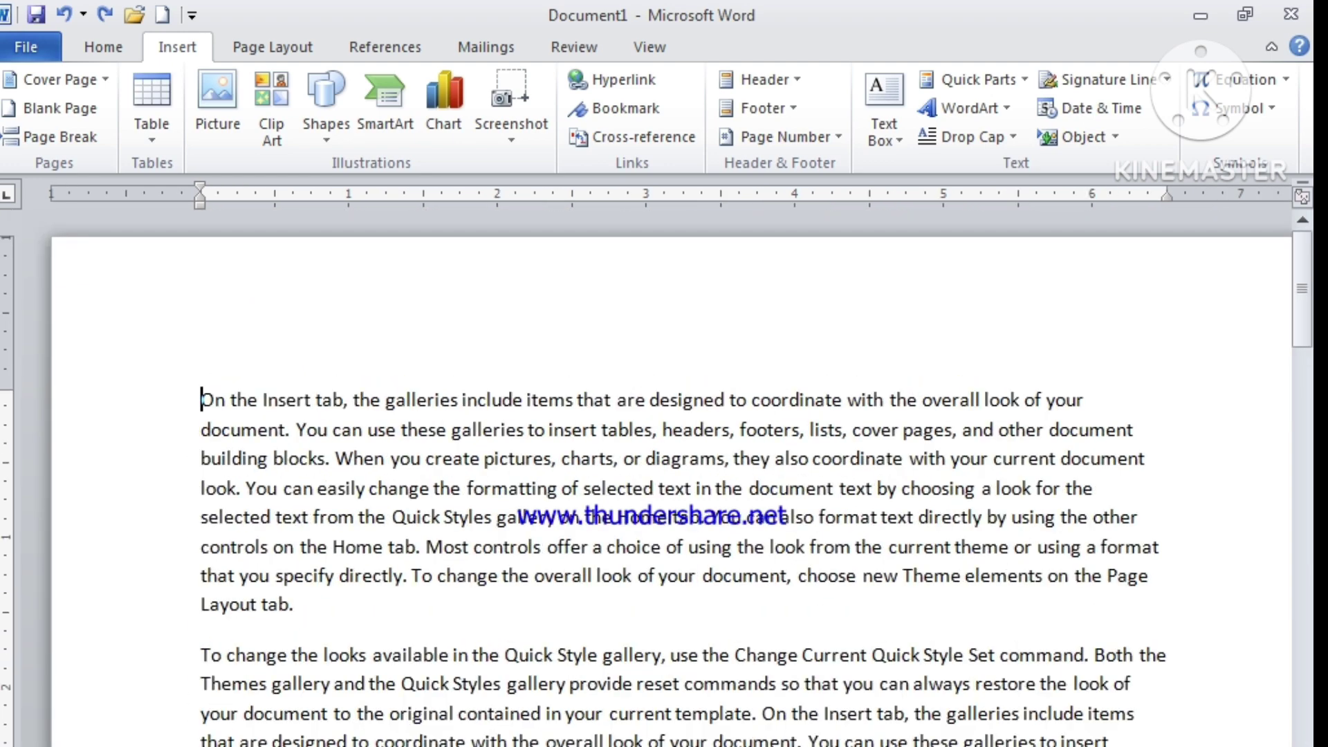
click(1305, 303)
drag(1305, 303, 1304, 450)
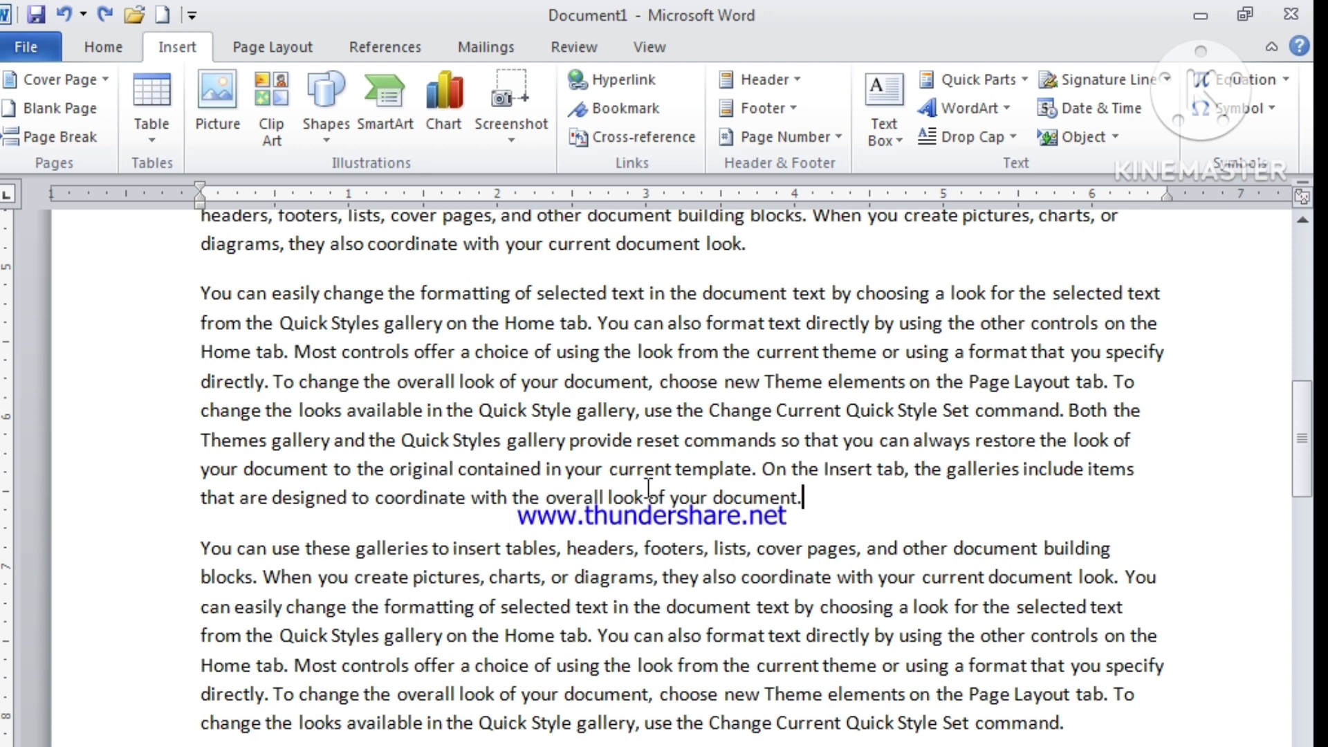
click(52, 135)
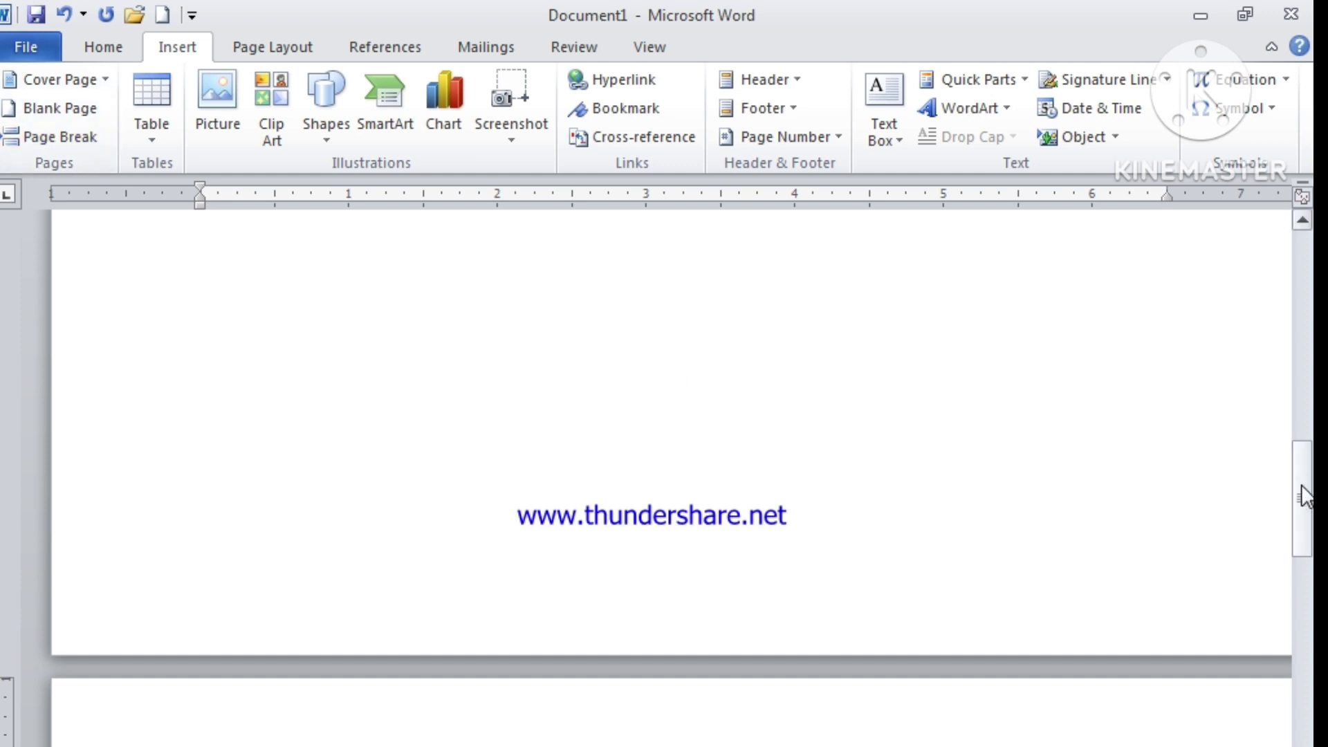
Step: Look over the text before and after the page break, and undo the page break
drag(1301, 495, 1302, 435)
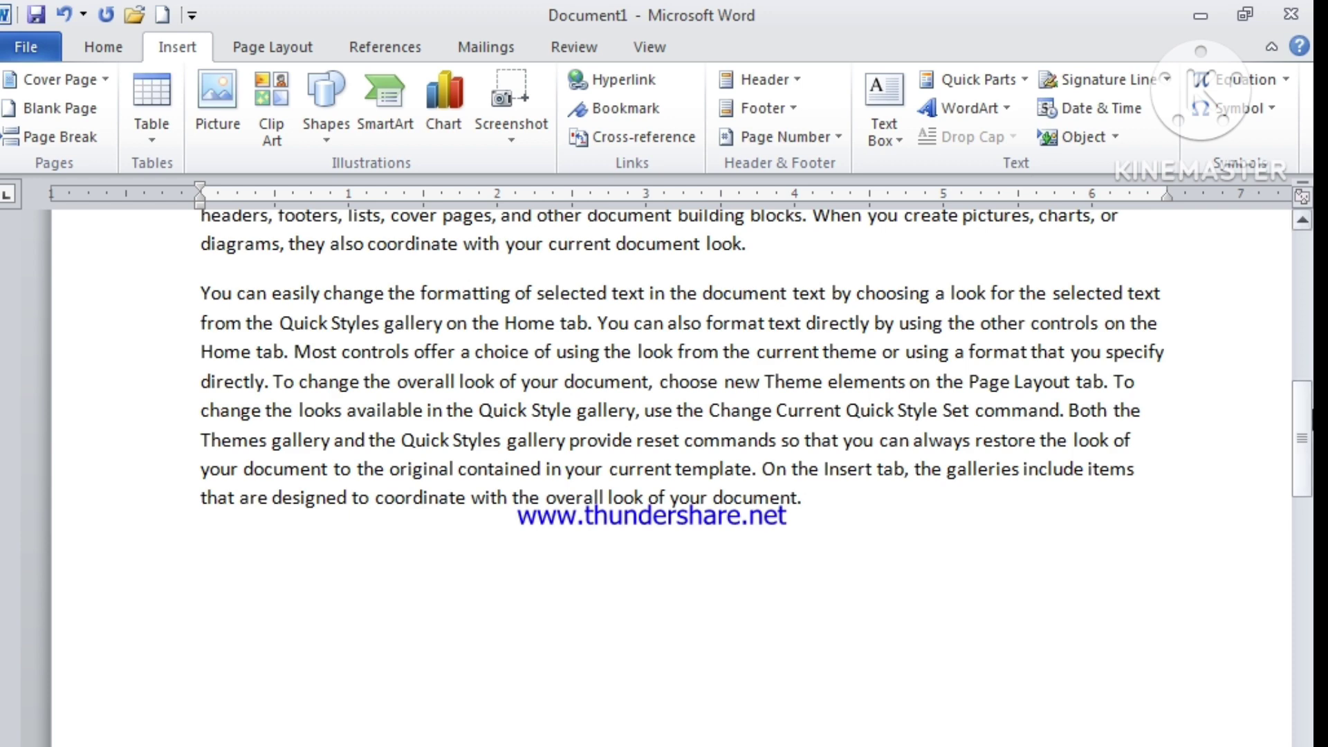
drag(1309, 408, 1306, 574)
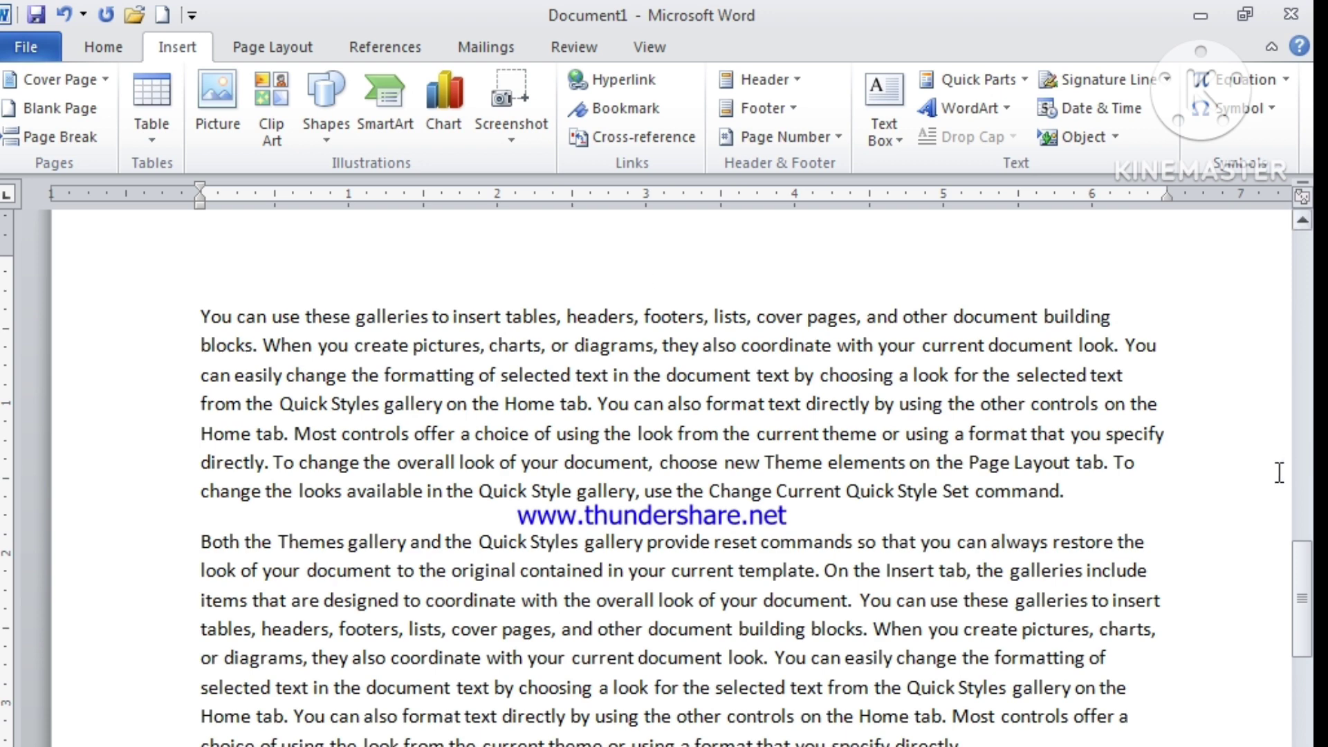
drag(1306, 596, 1309, 540)
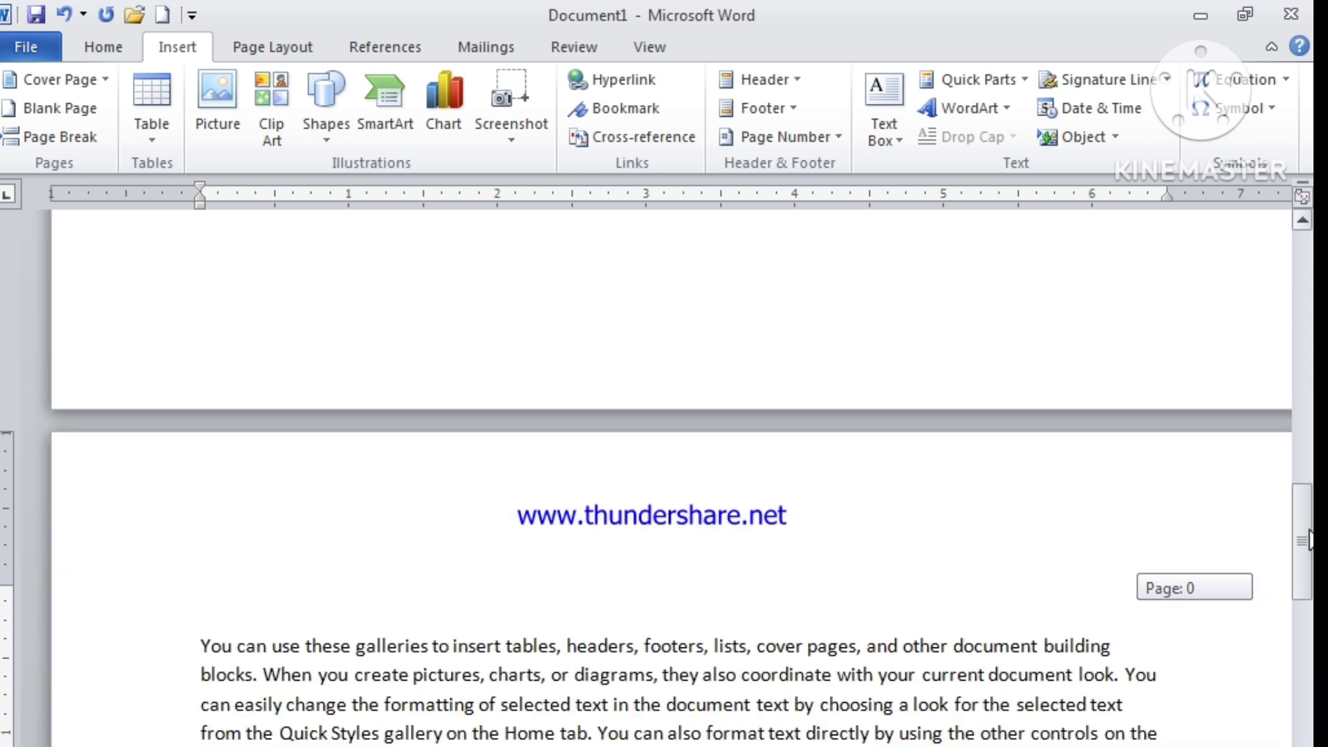
drag(1307, 539, 1307, 539)
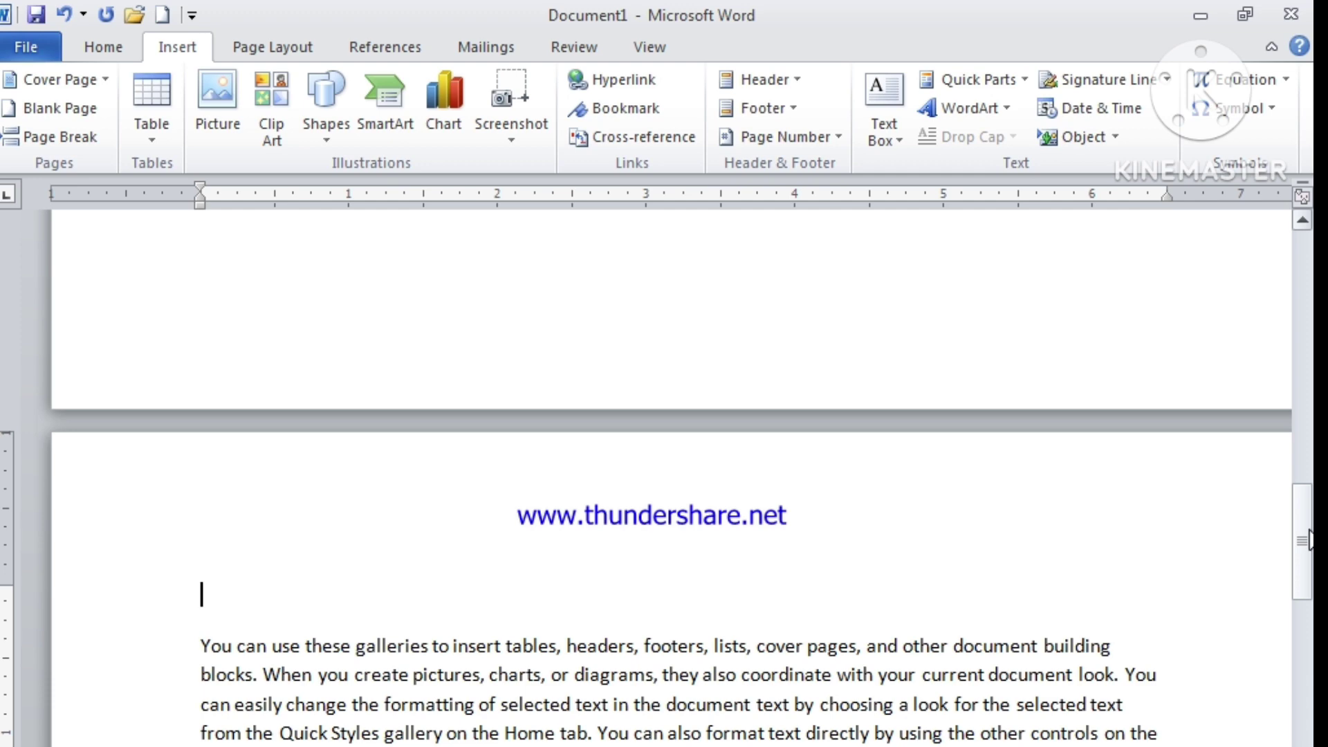
key(ctrl+z)
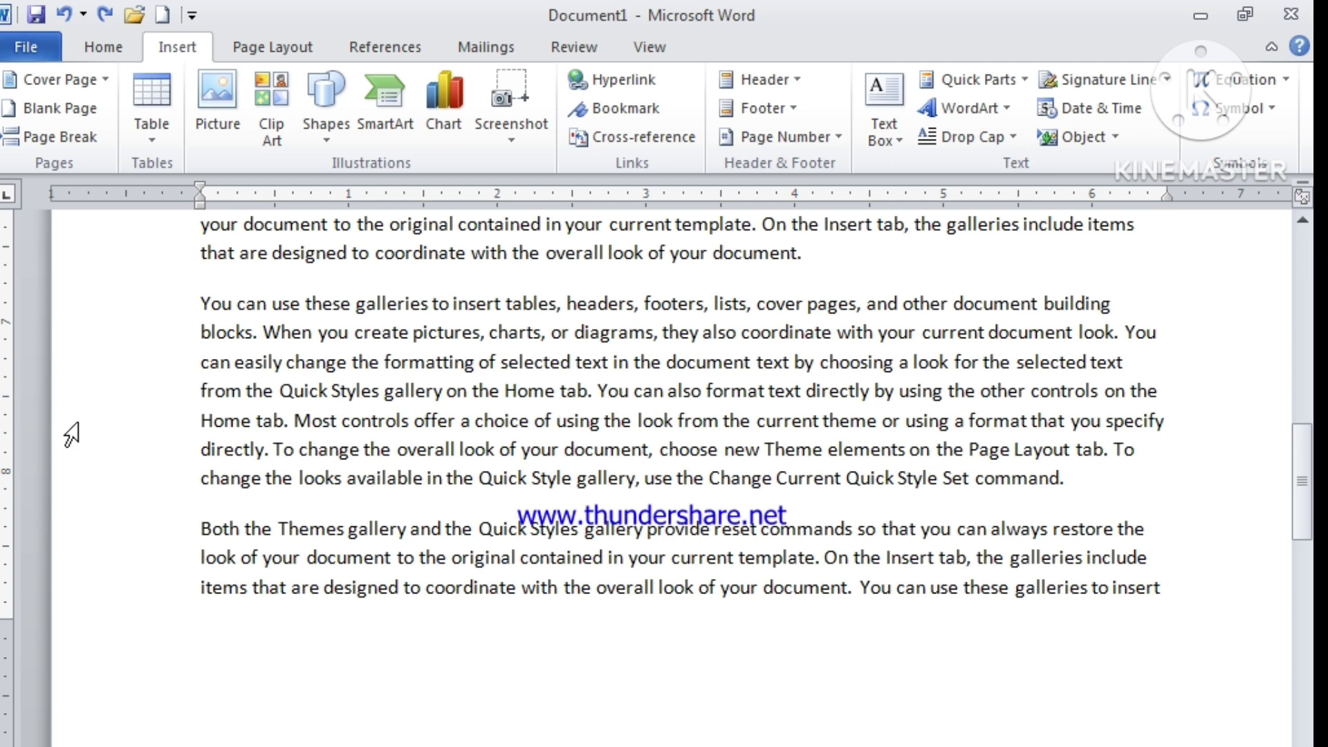
click(146, 142)
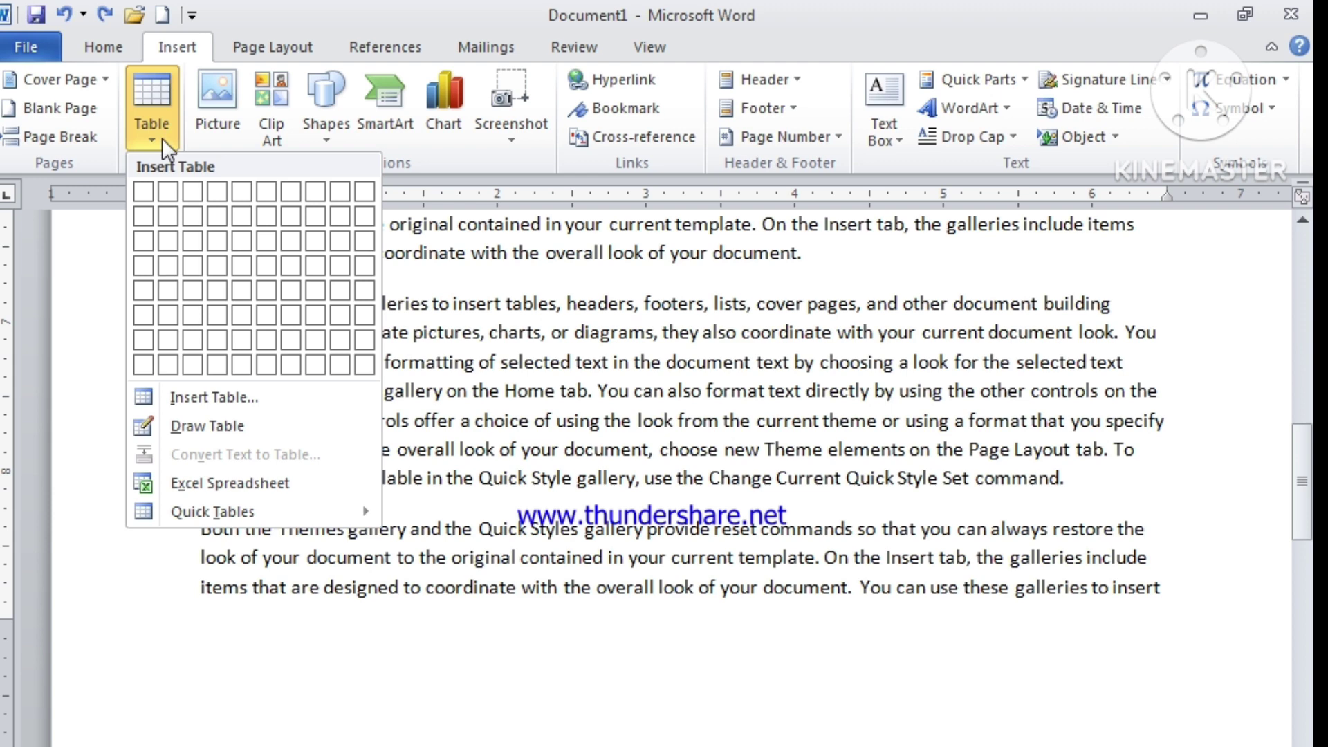
click(162, 139)
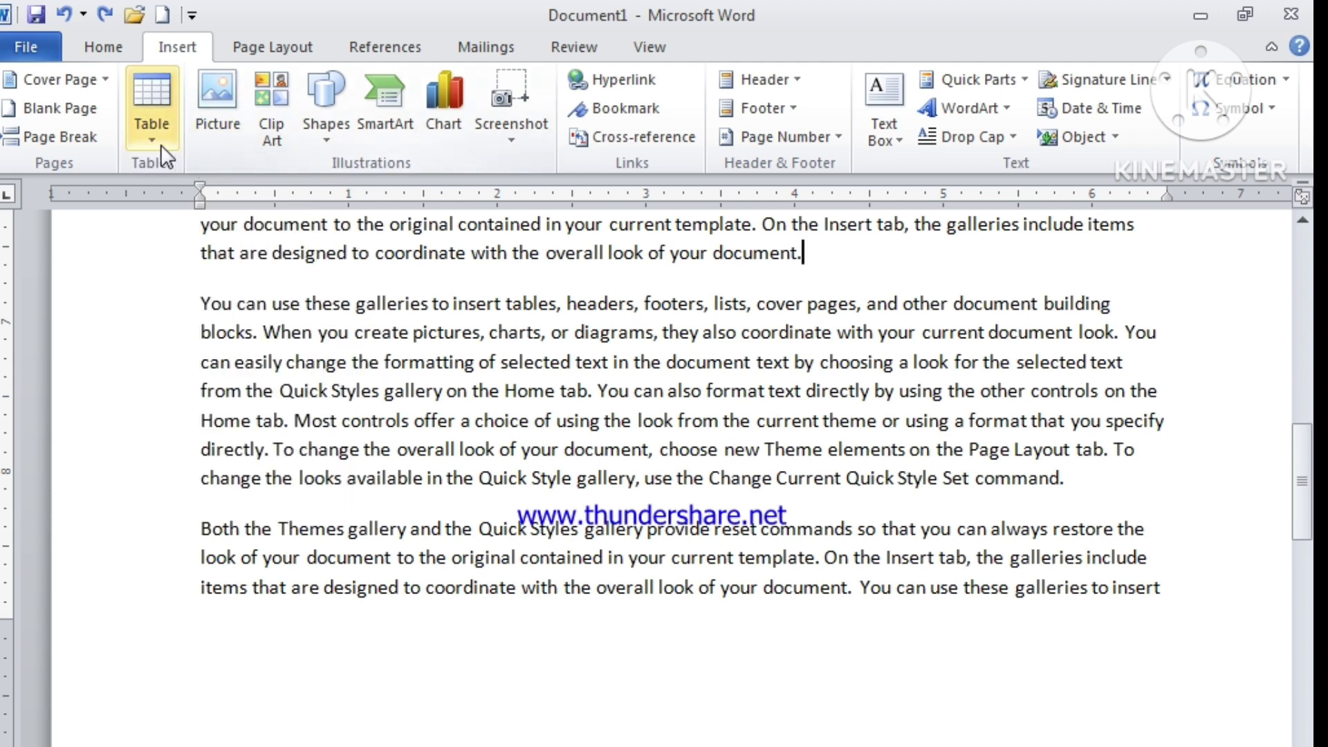
click(156, 144)
click(193, 140)
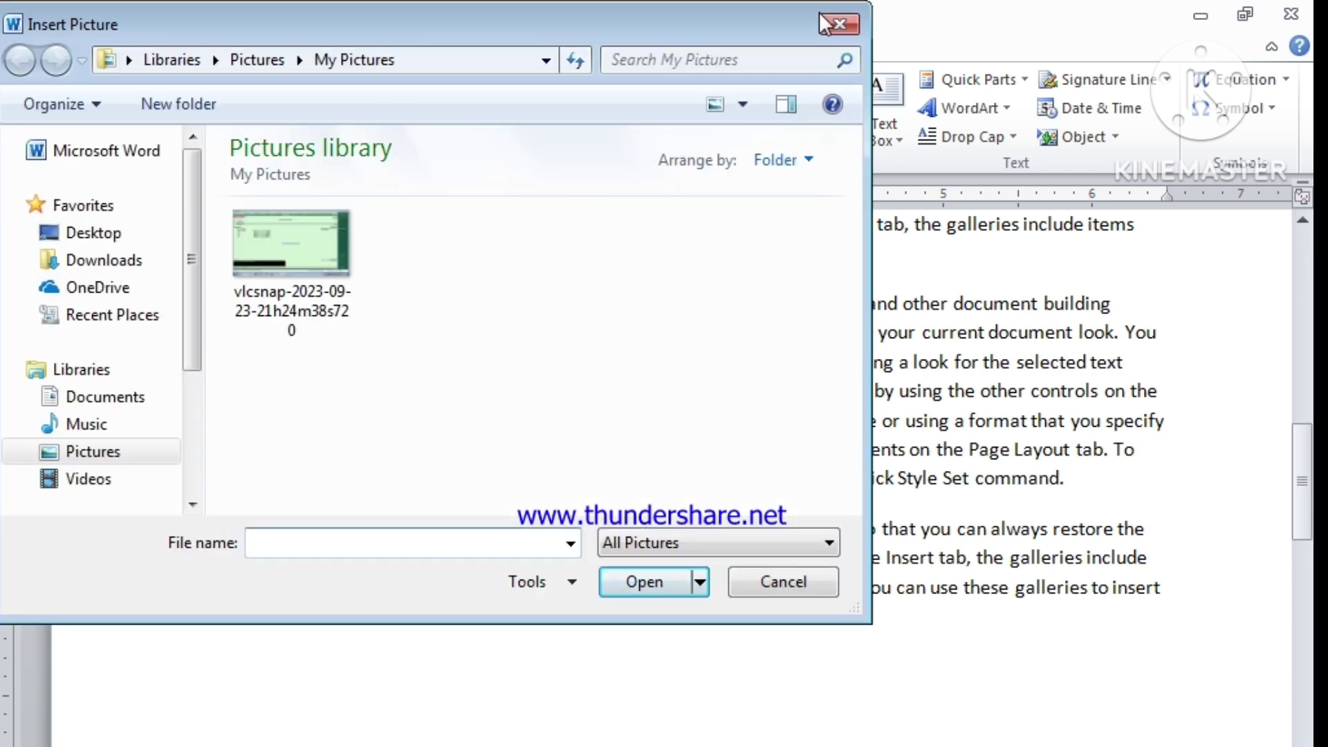
click(855, 23)
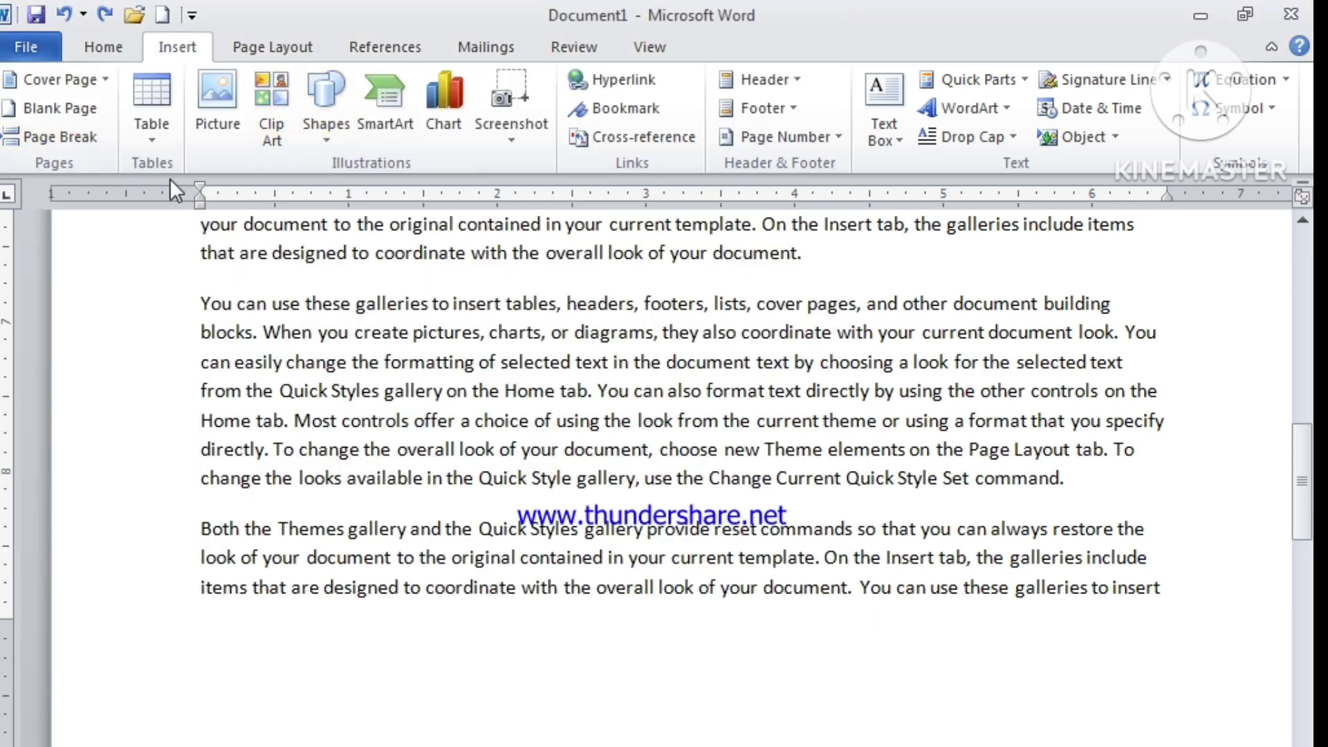
Step: Delete all the sample text so that the document is empty
click(321, 389)
key(ctrl+a)
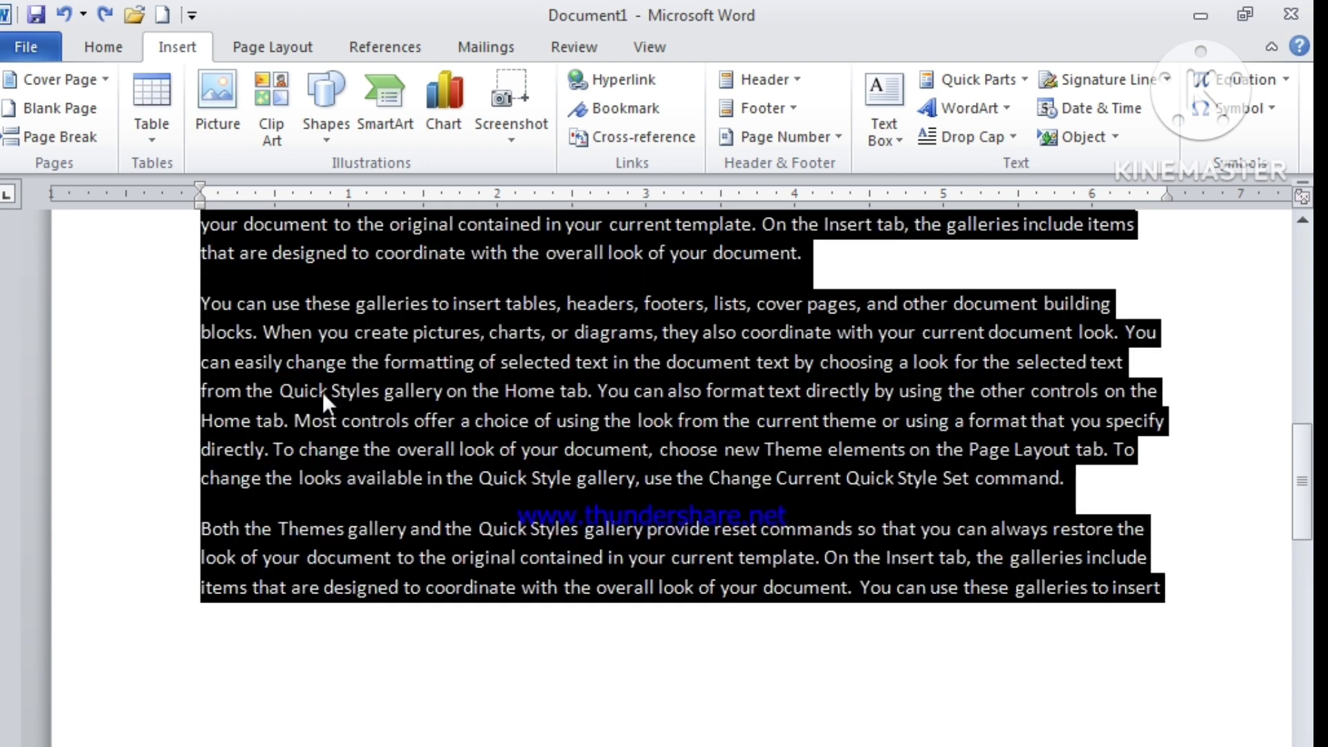
key(Delete)
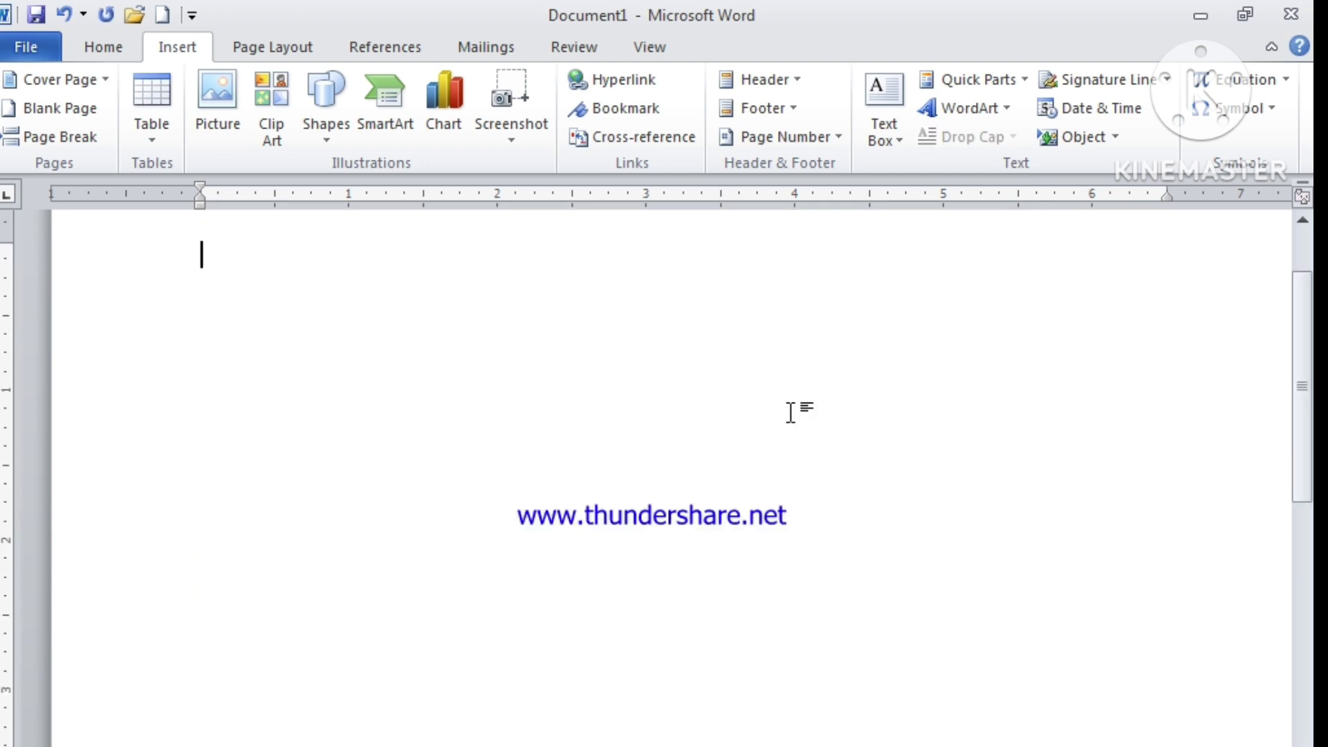
click(1079, 743)
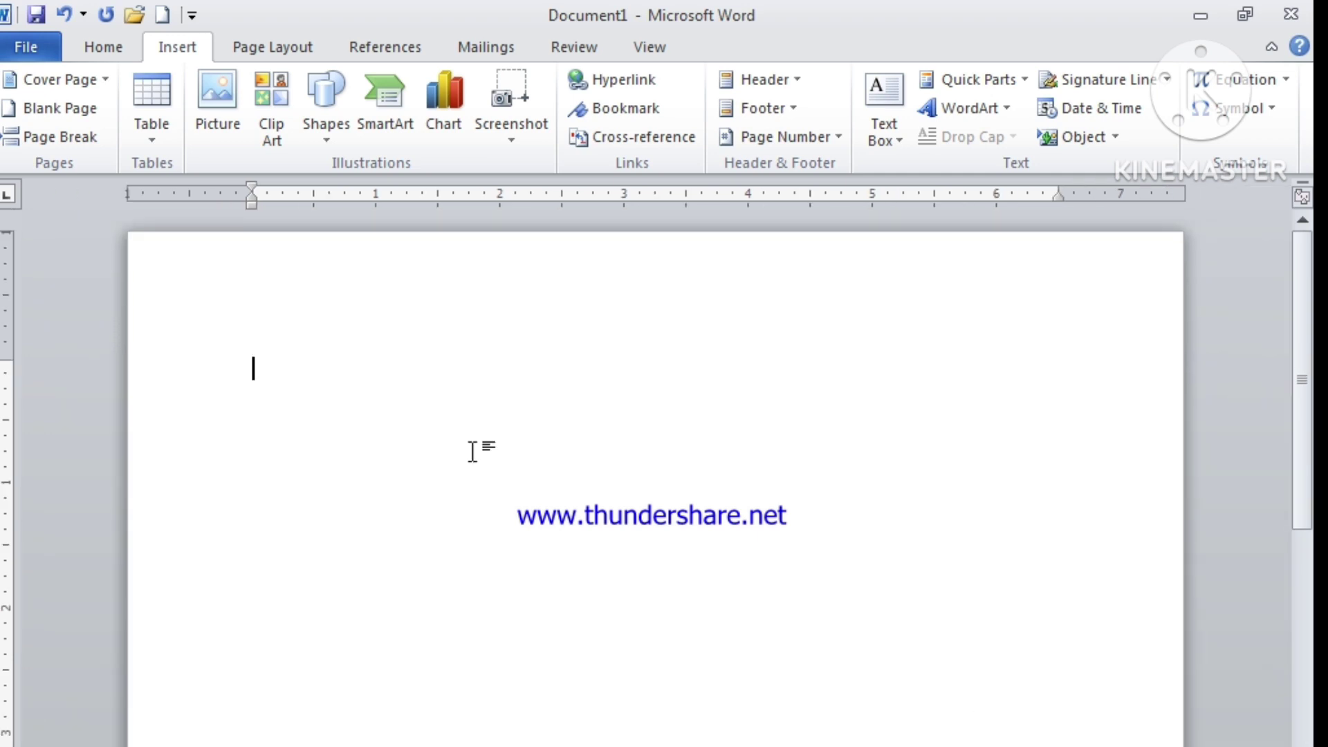
Step: Start a new table through the Insert Table dialog and set its number of columns to 7
click(156, 143)
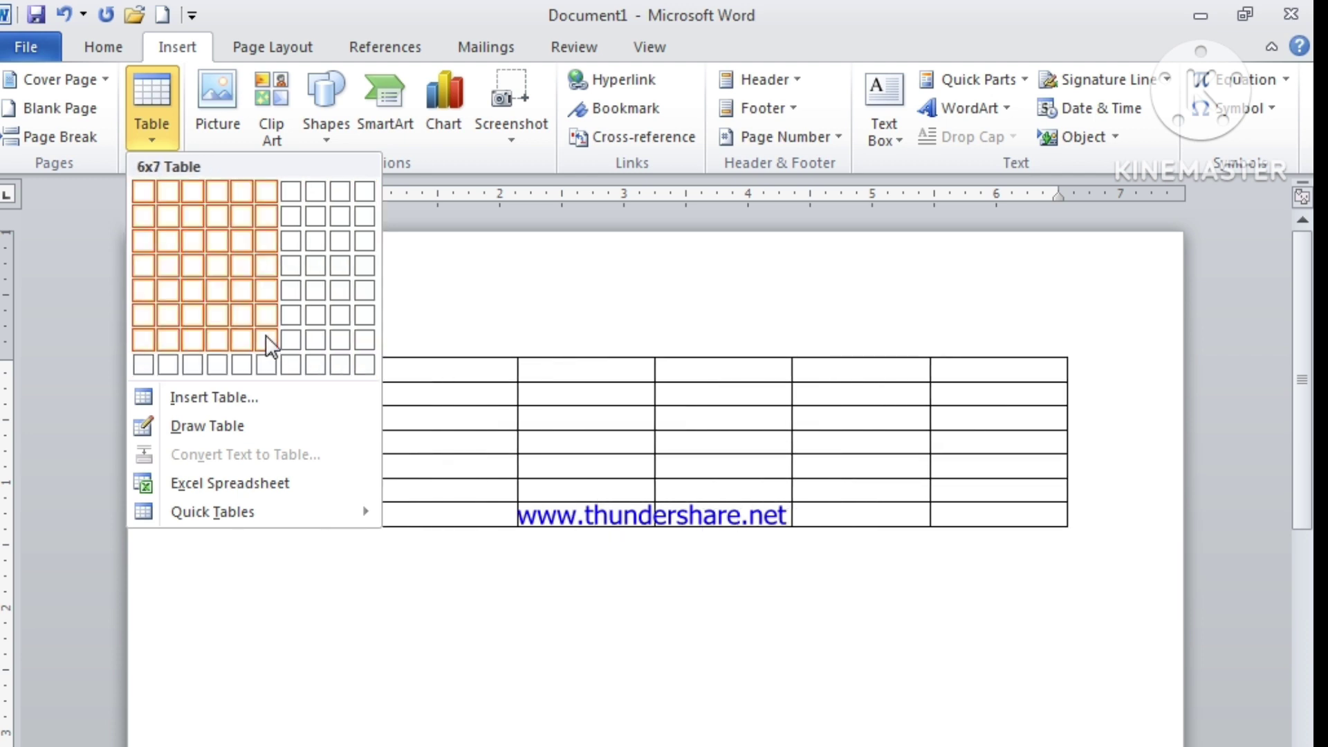
click(204, 400)
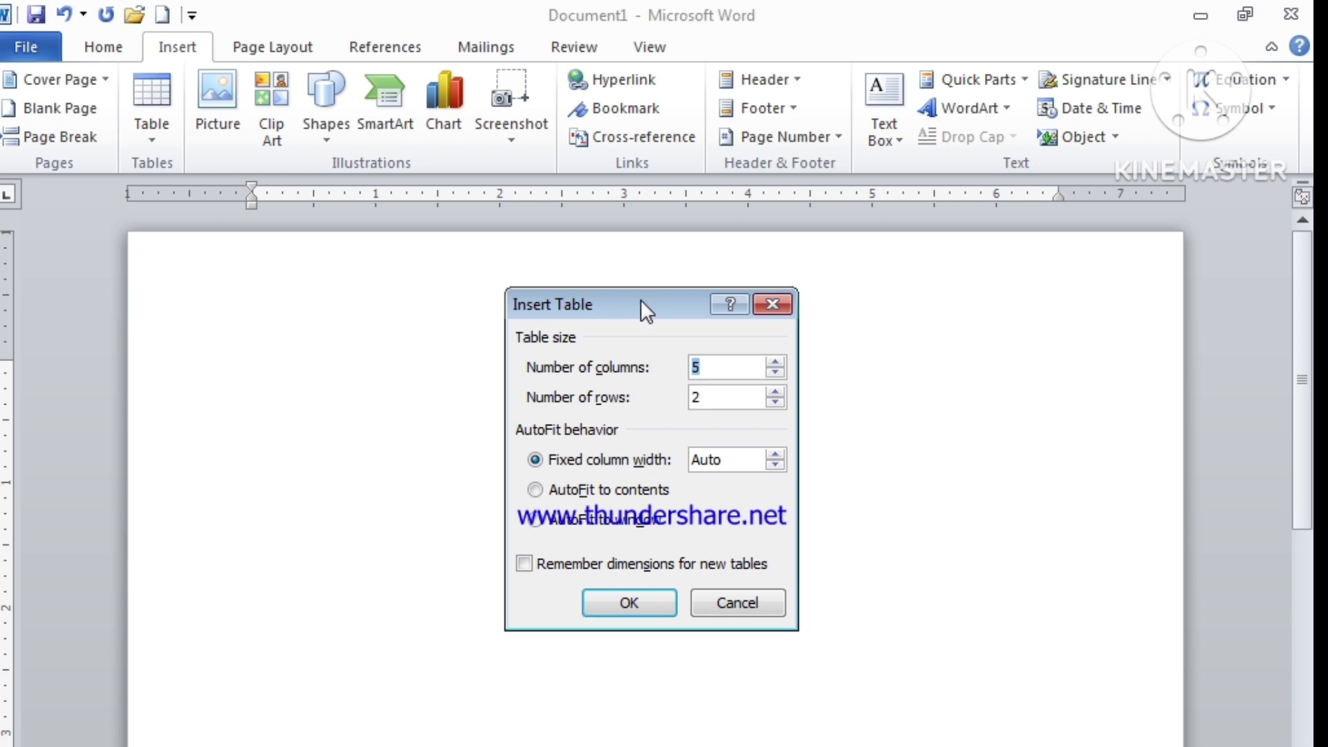
drag(642, 300, 571, 285)
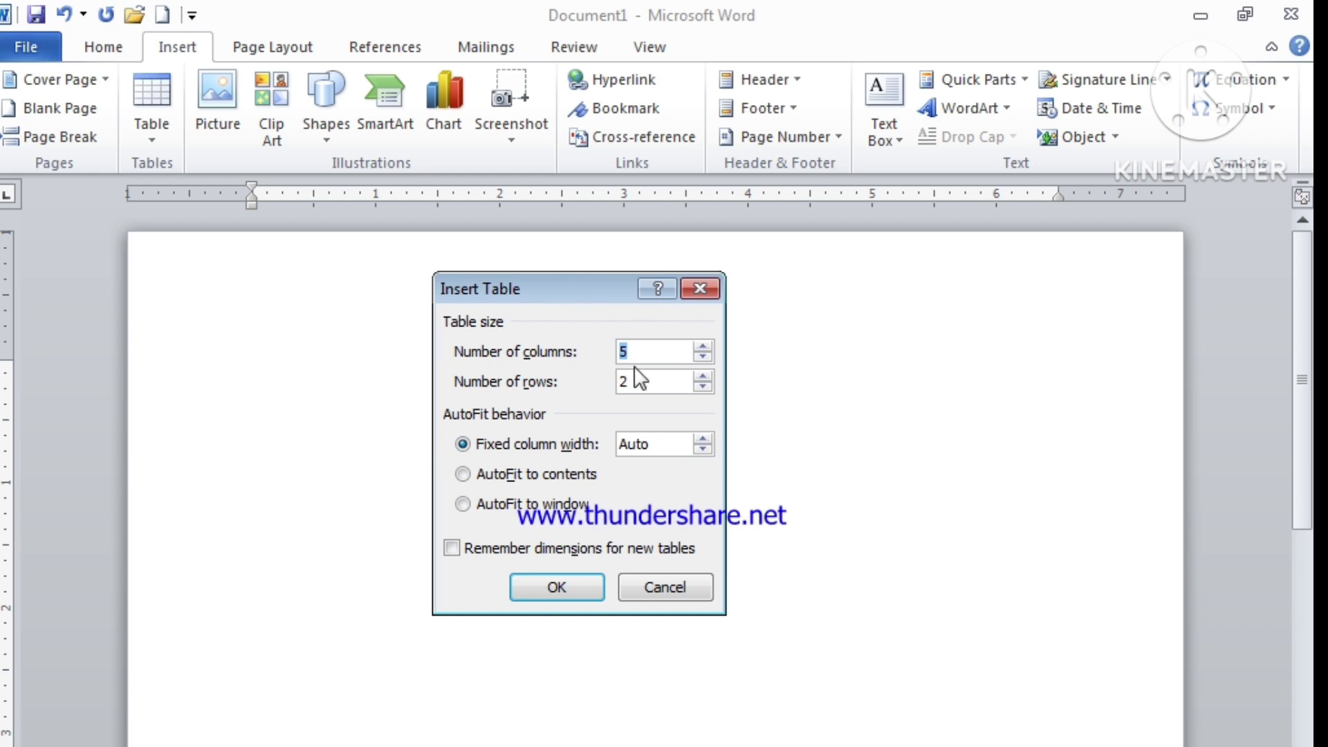
click(650, 353)
key(BackSpace)
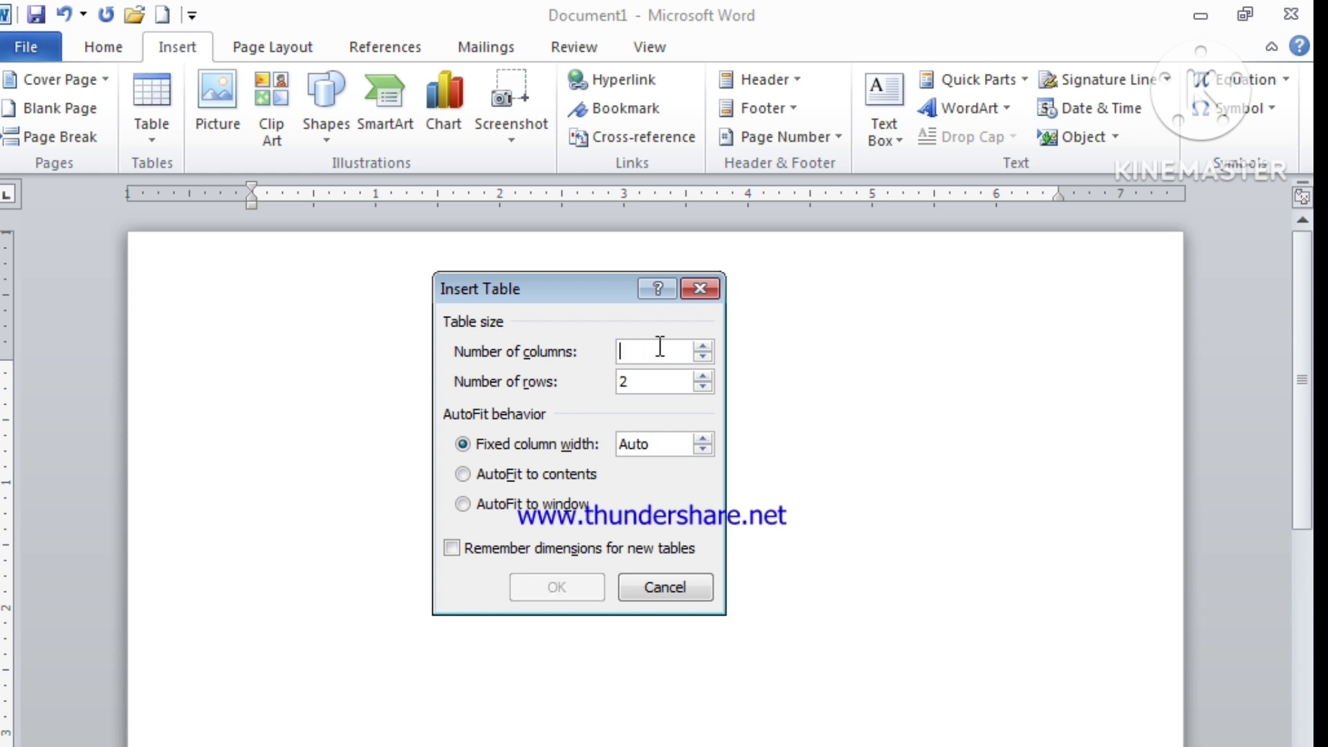
click(703, 347)
click(704, 347)
click(703, 347)
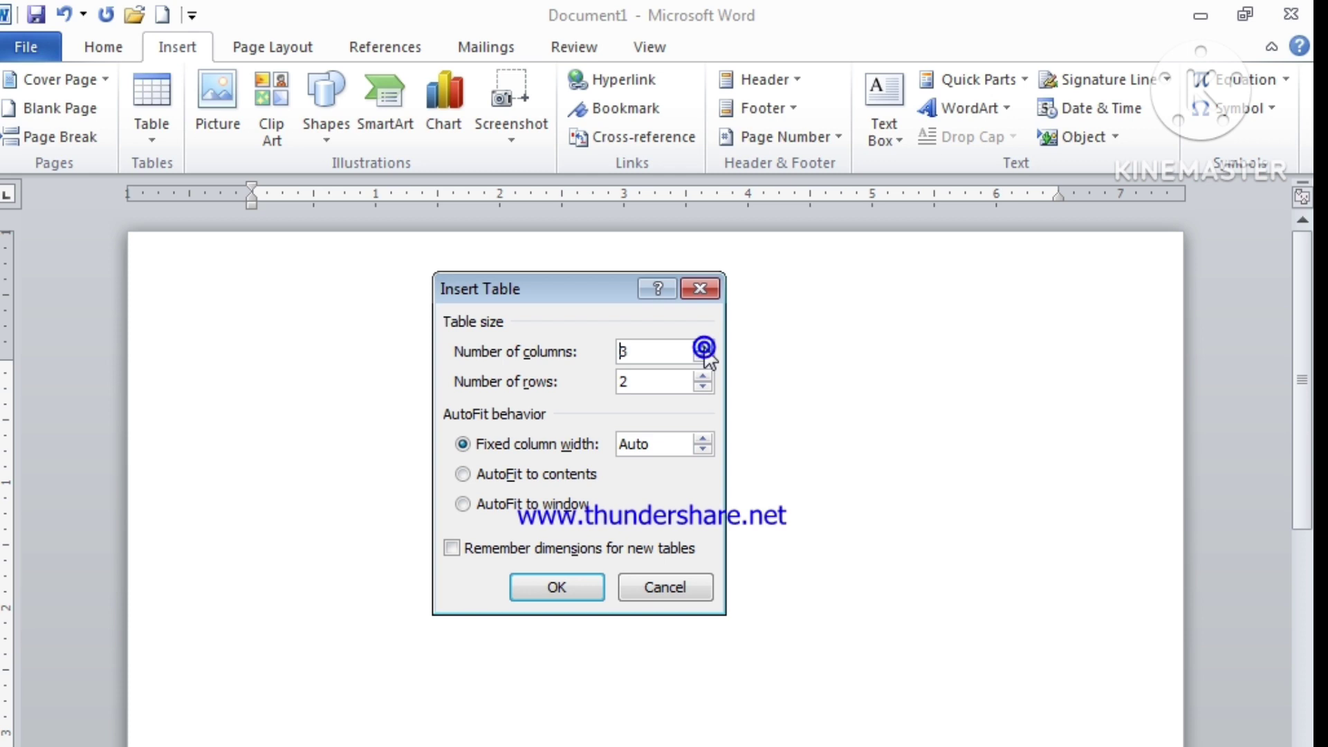
click(703, 347)
click(704, 347)
click(703, 348)
click(703, 347)
Step: Set the number of rows to 7 and insert the table with fixed column width
click(704, 375)
click(704, 374)
click(703, 374)
click(703, 375)
click(703, 375)
click(567, 584)
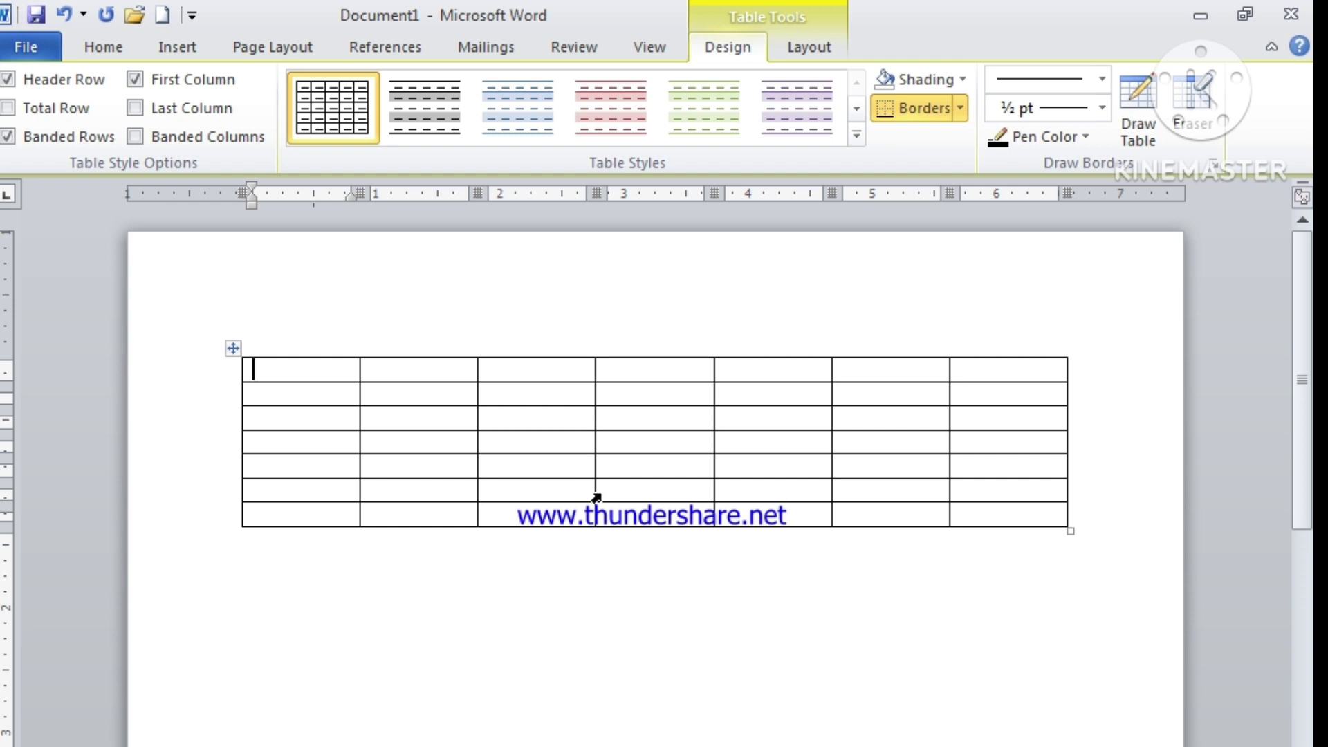
Step: Delete the entire seven-column table from the document
click(573, 485)
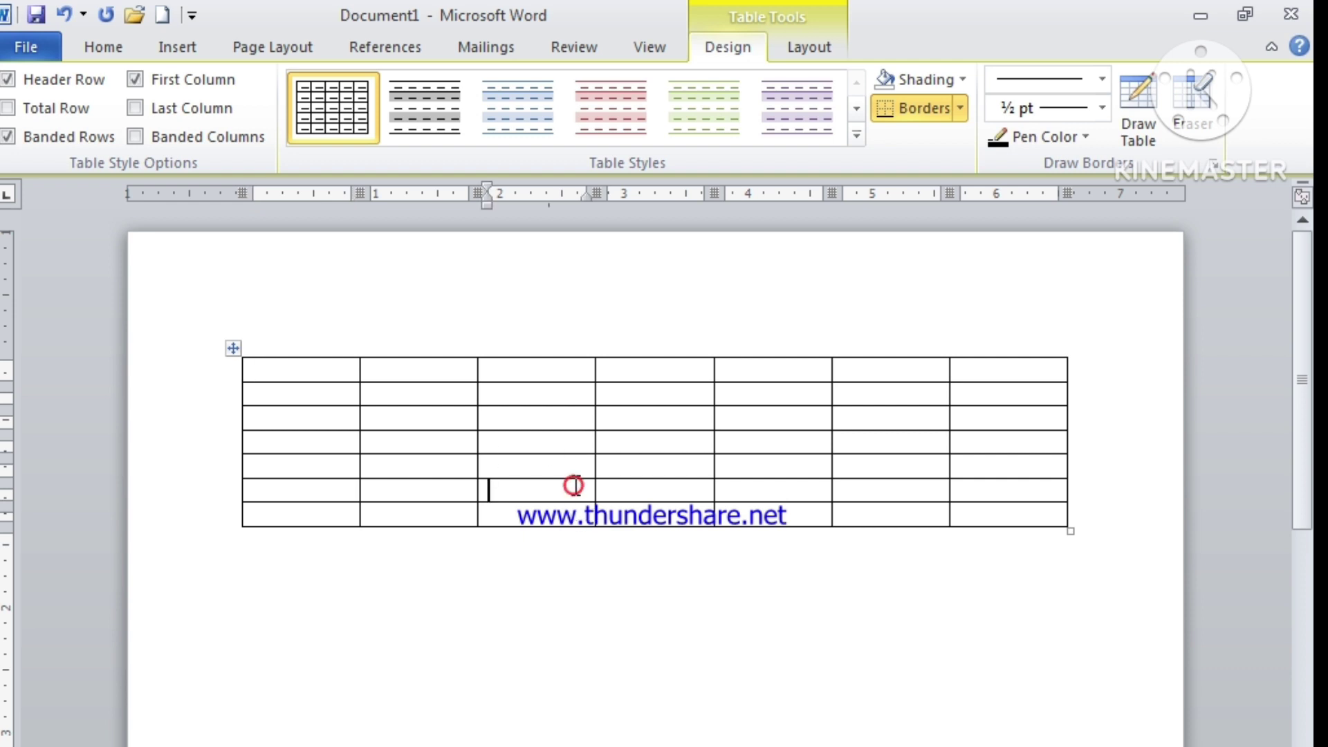
click(806, 48)
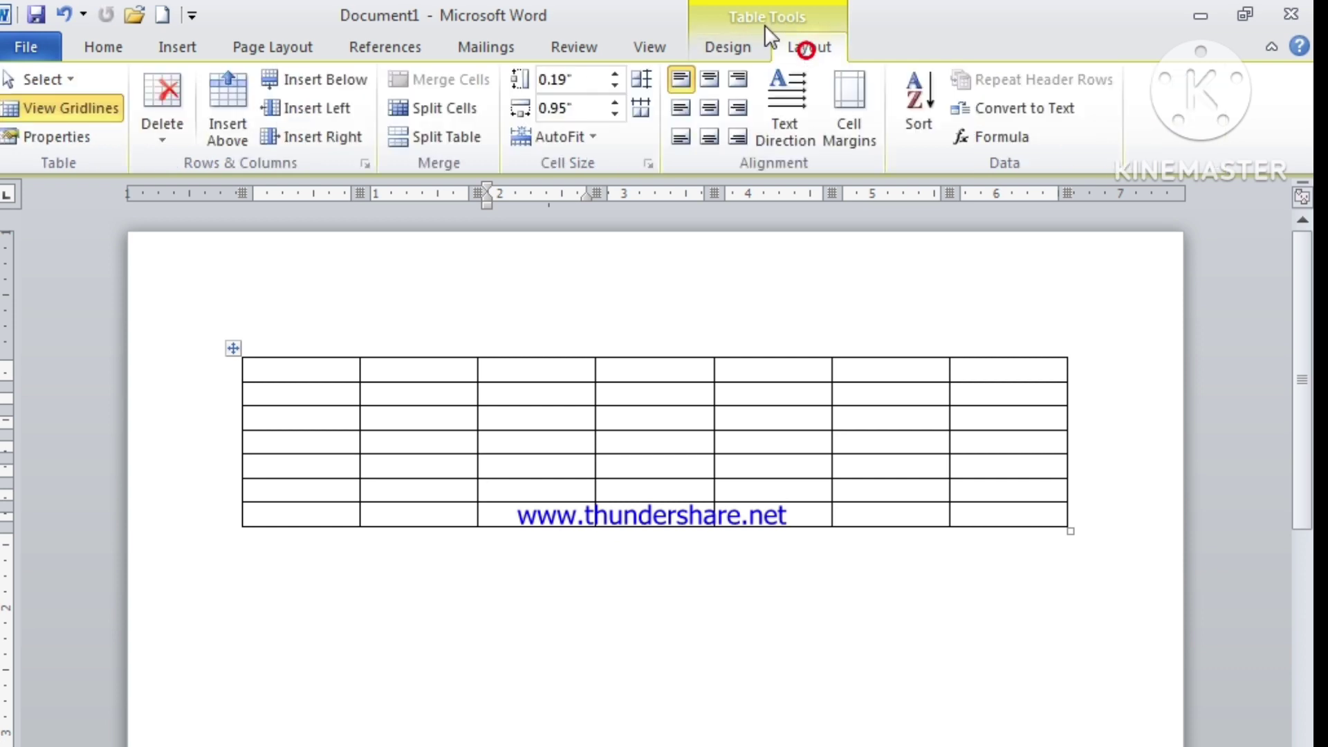
click(160, 141)
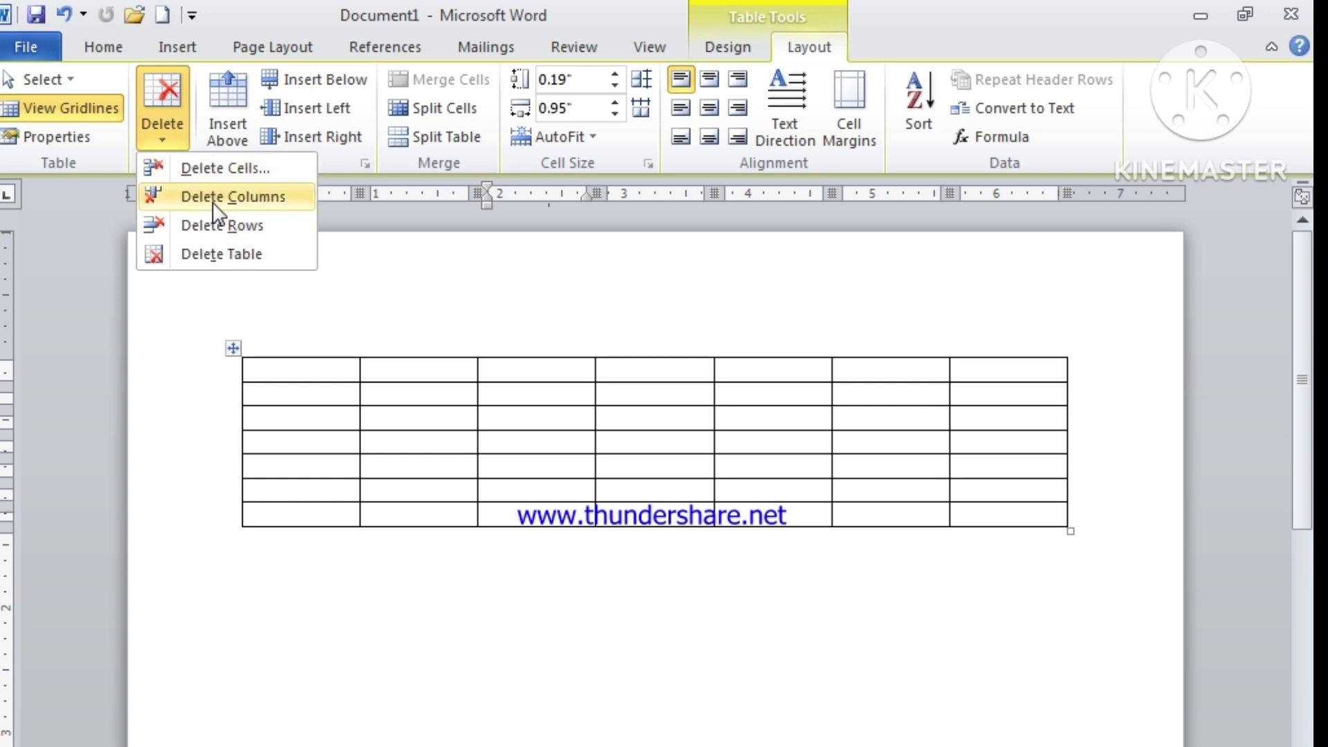
click(201, 256)
Step: Insert a table with 5 columns and 5 rows using the AutoFit to contents option
click(177, 47)
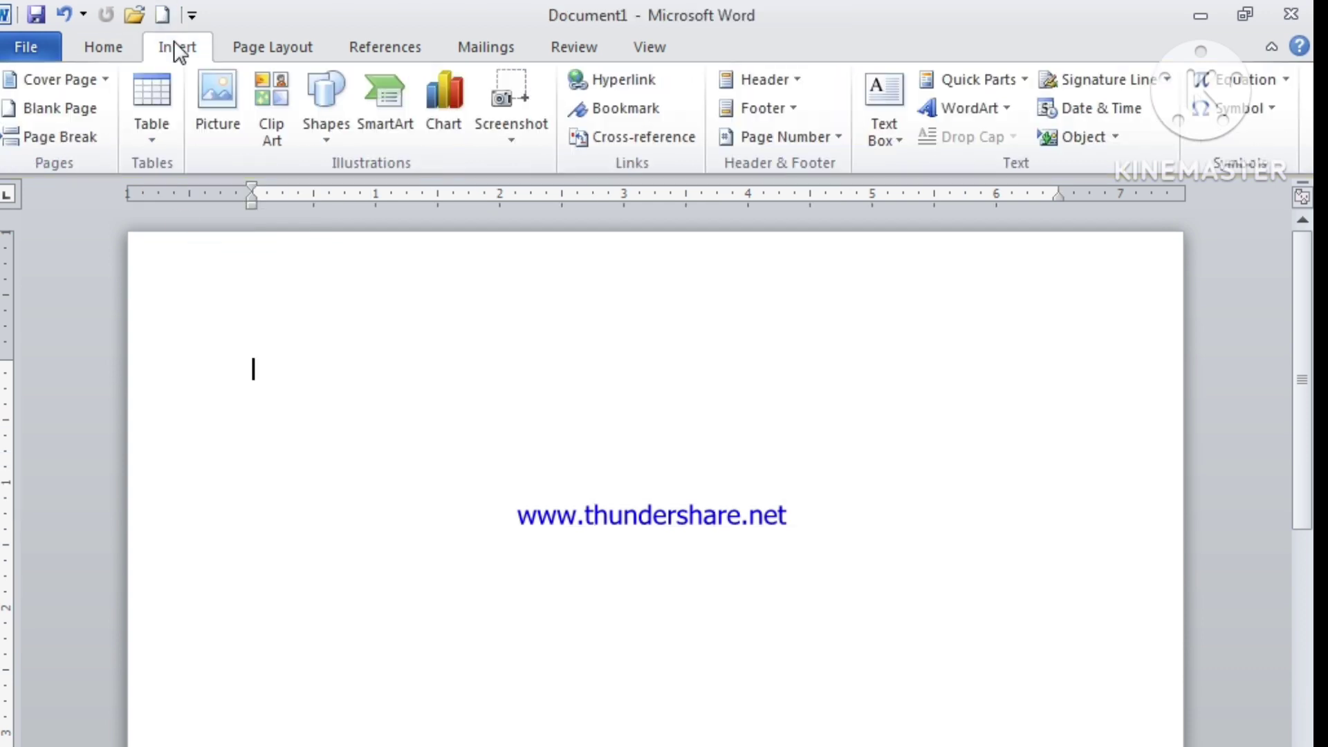
click(155, 139)
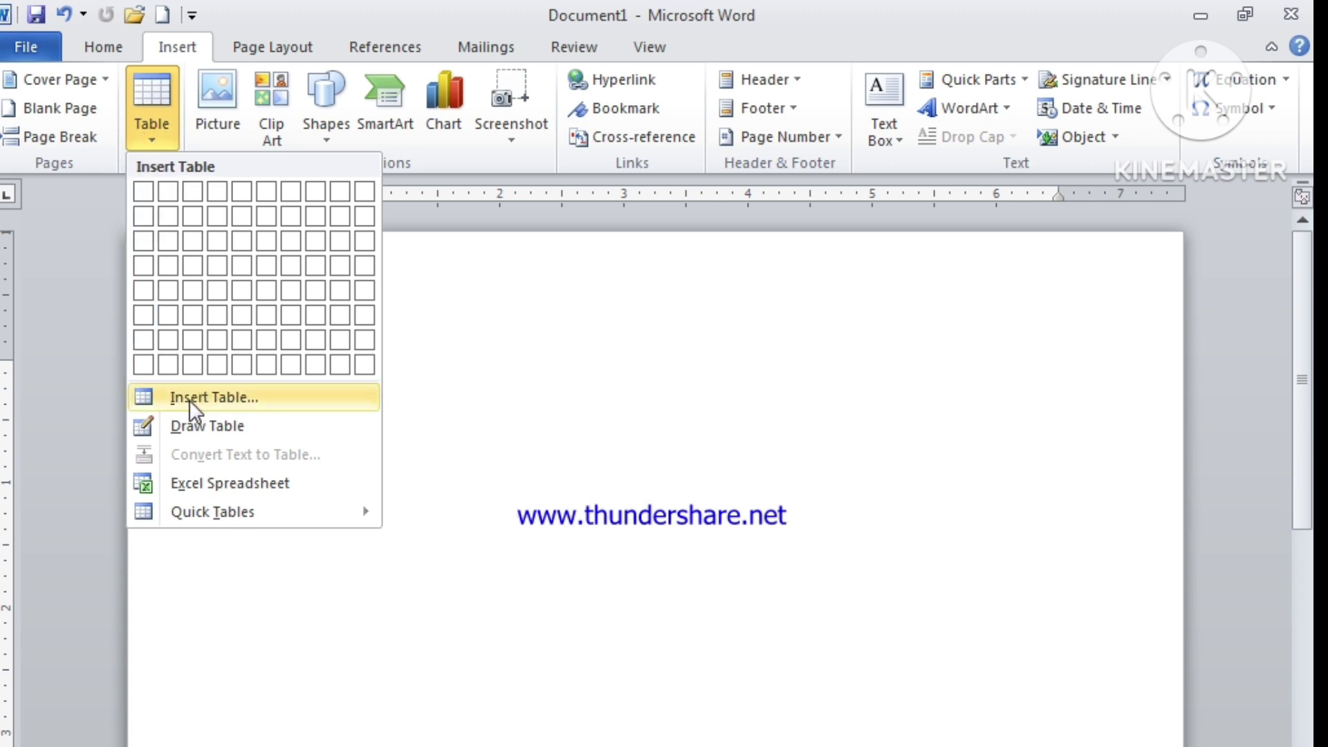
click(241, 386)
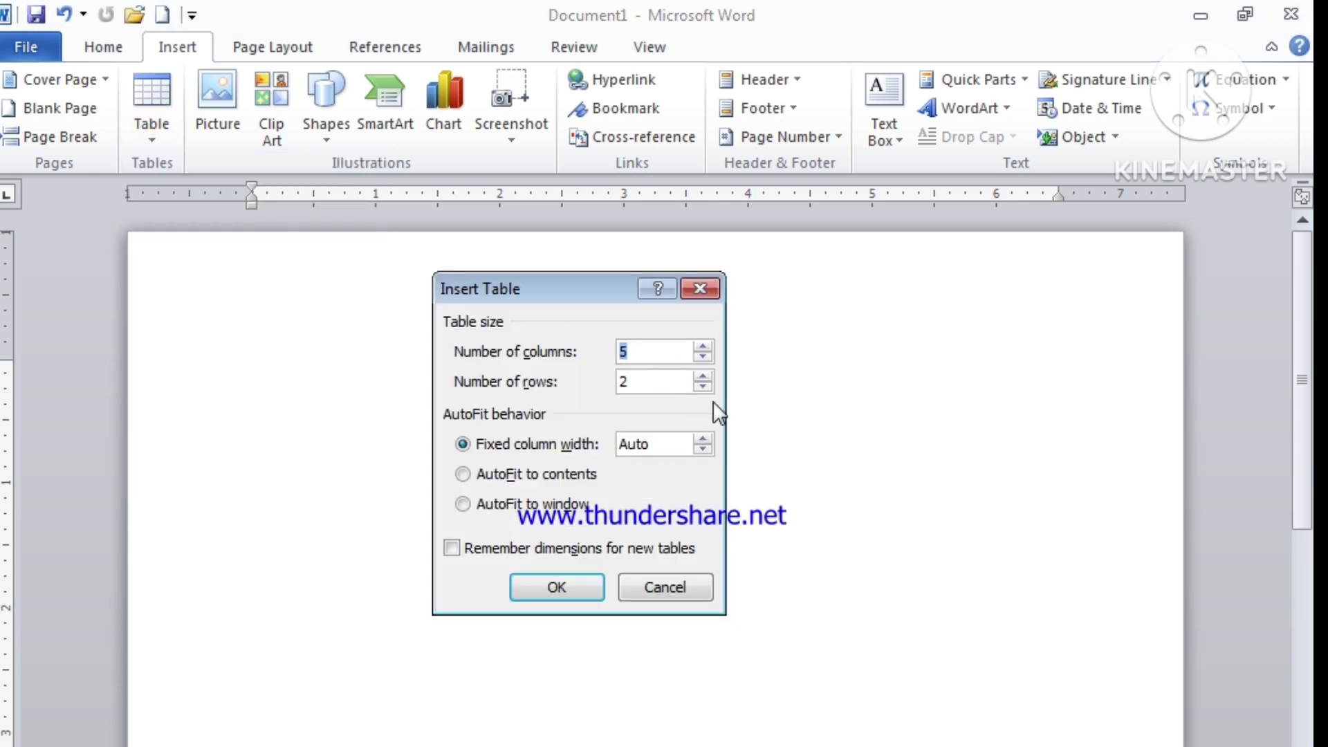
click(703, 376)
click(704, 377)
click(703, 376)
click(462, 475)
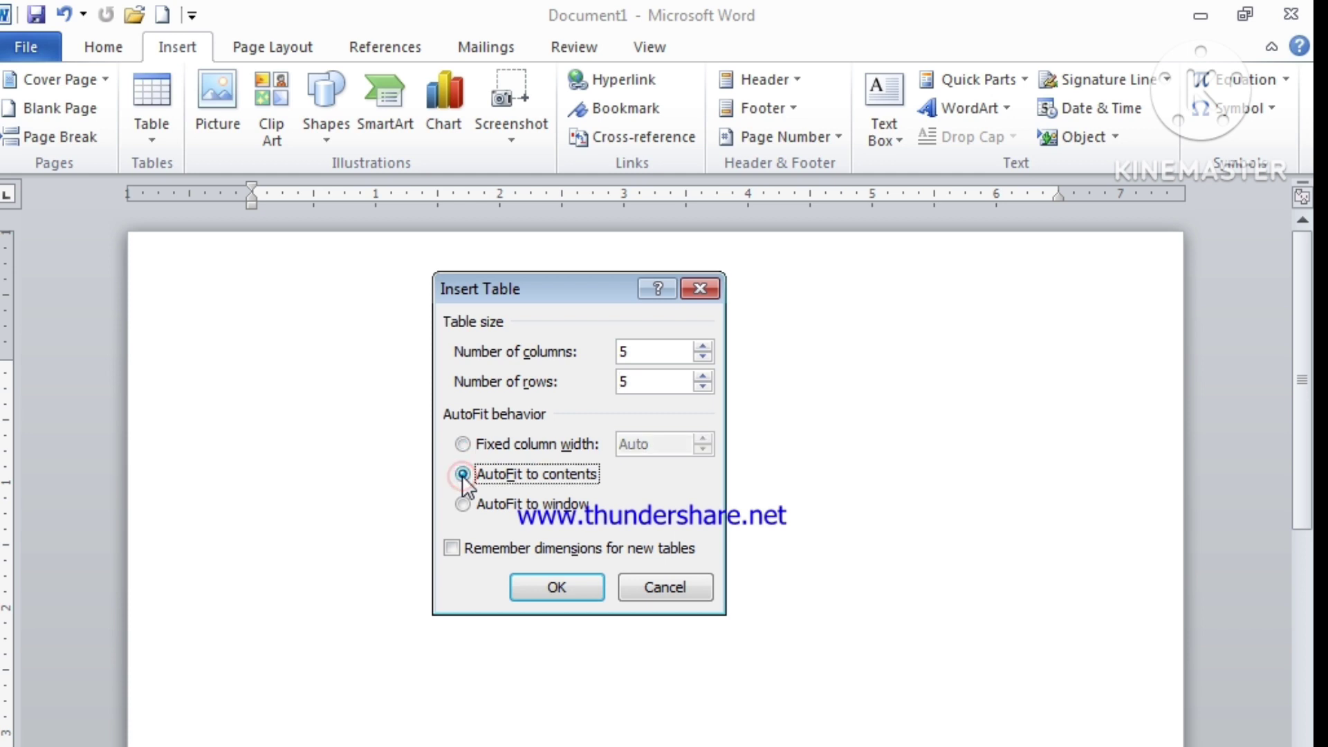
click(561, 588)
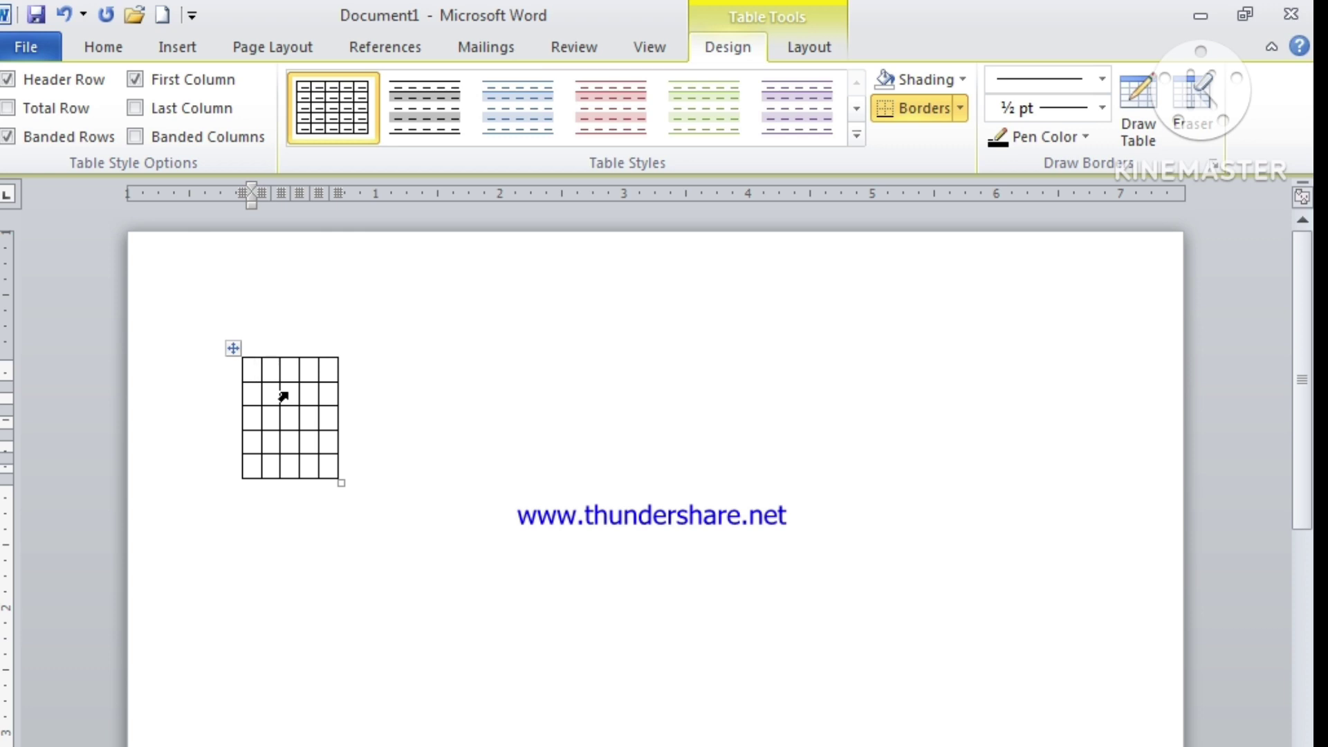
Step: Fill the table's first row with the headings Name, Father name, Course, Fees and Roll no
text(name)
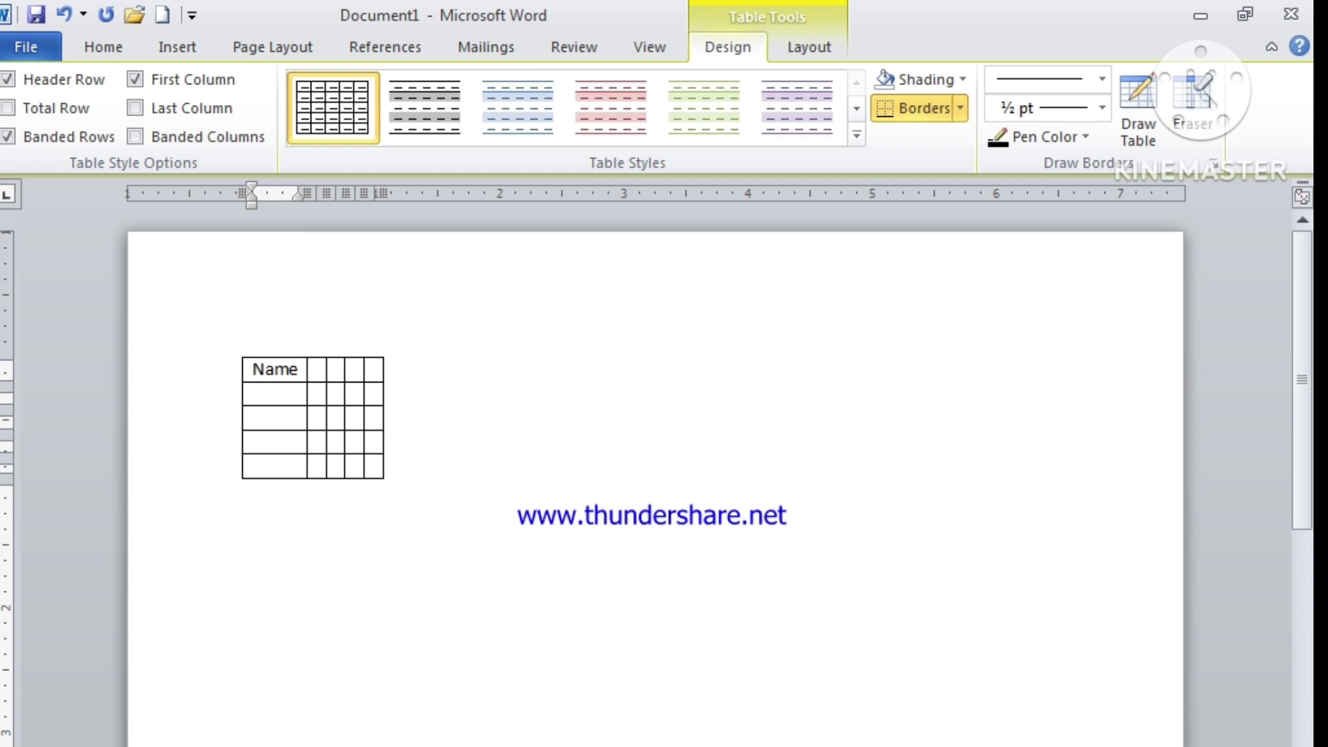
key(Tab)
text(t)
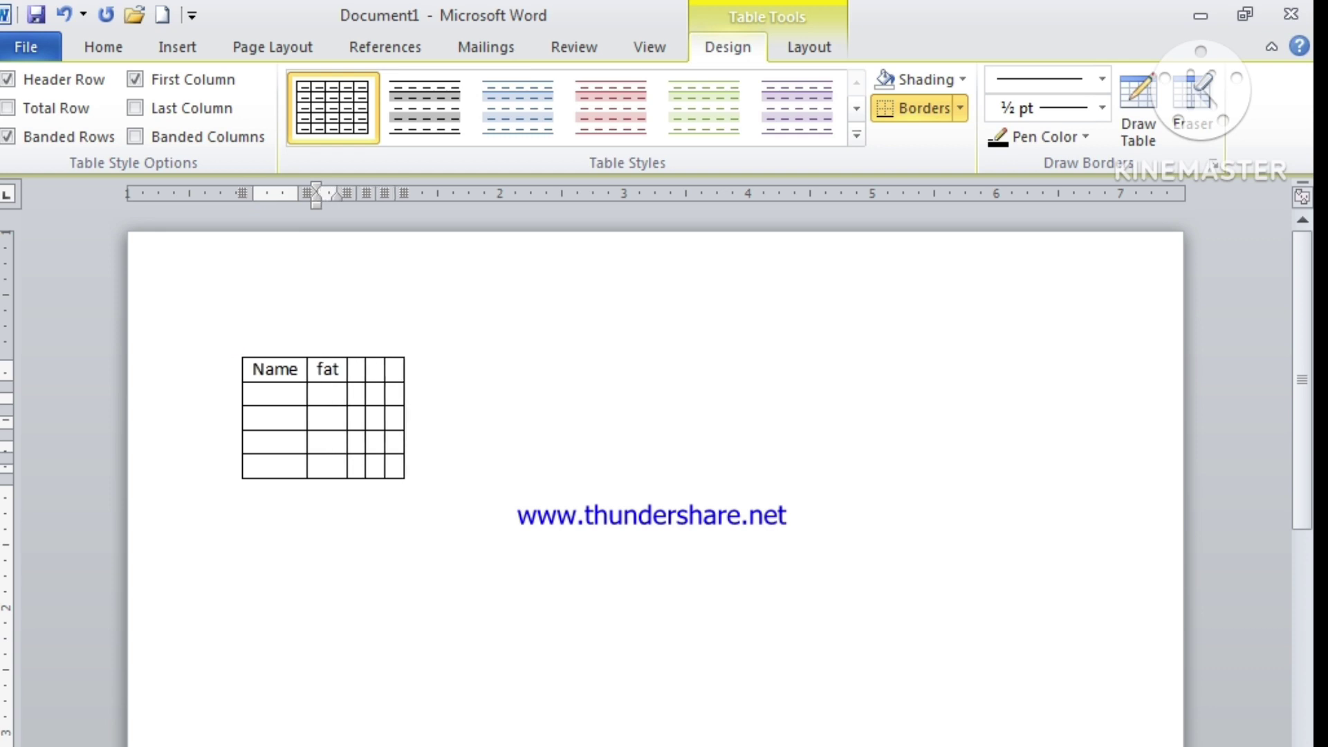
text(her name)
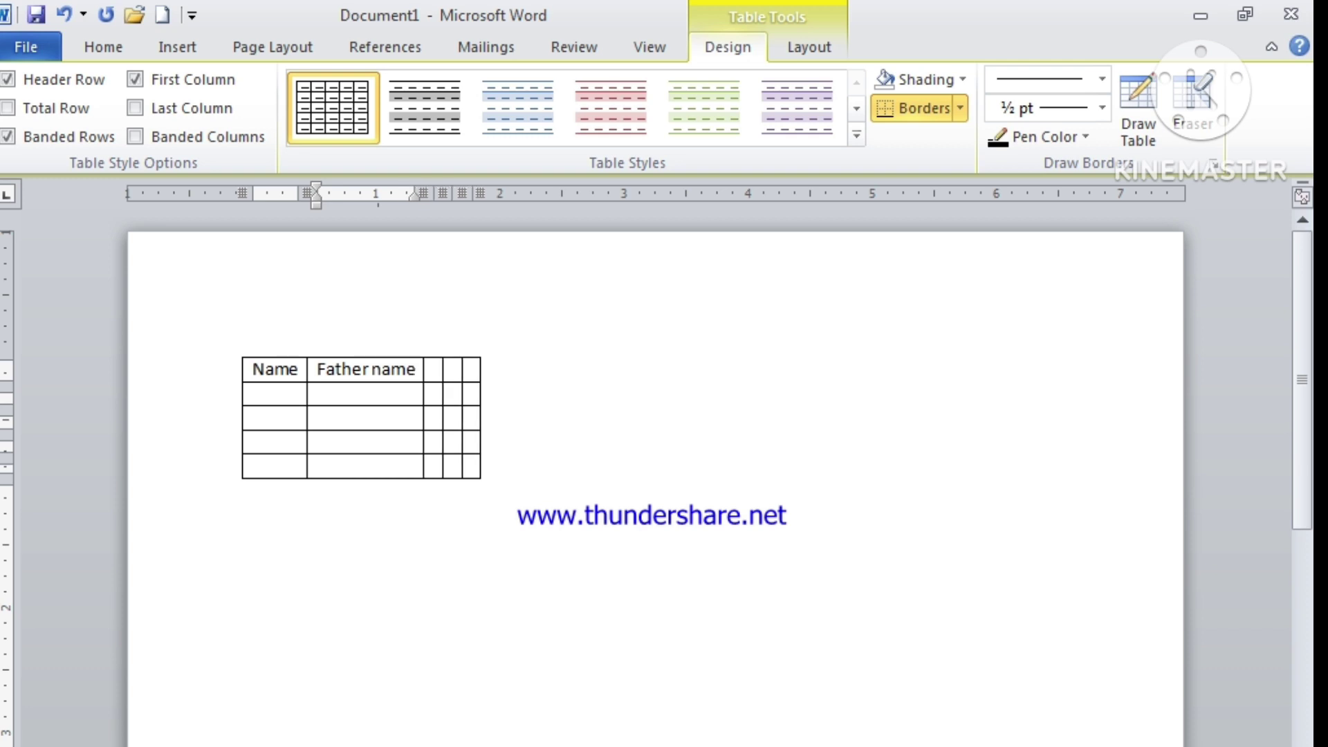
key(Tab)
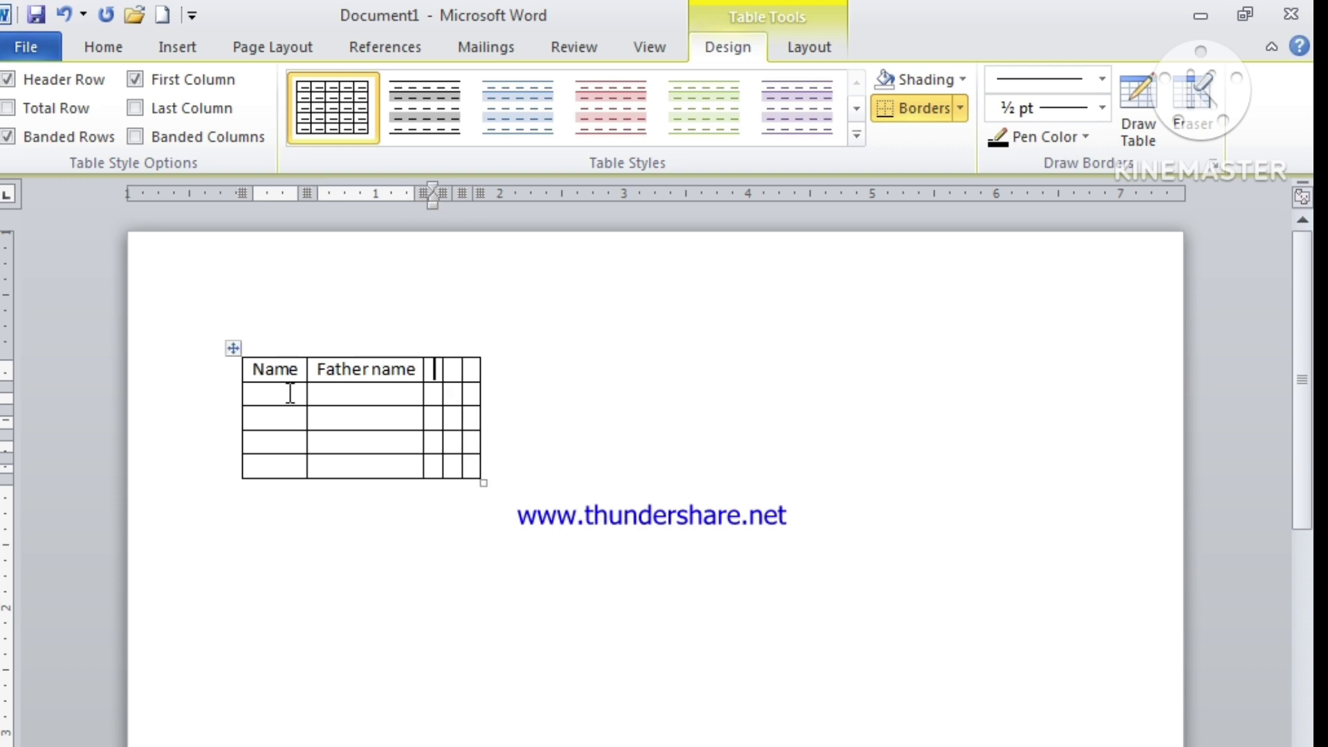
text(course)
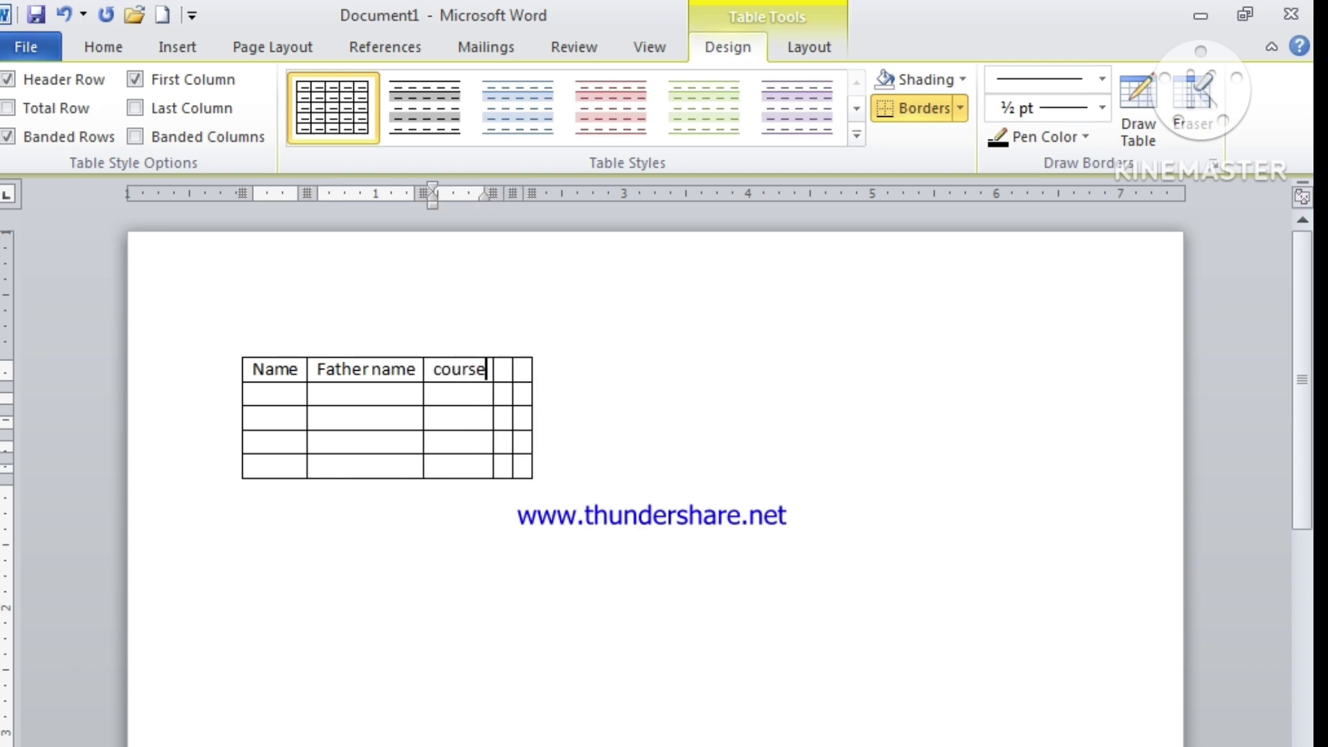
key(Tab)
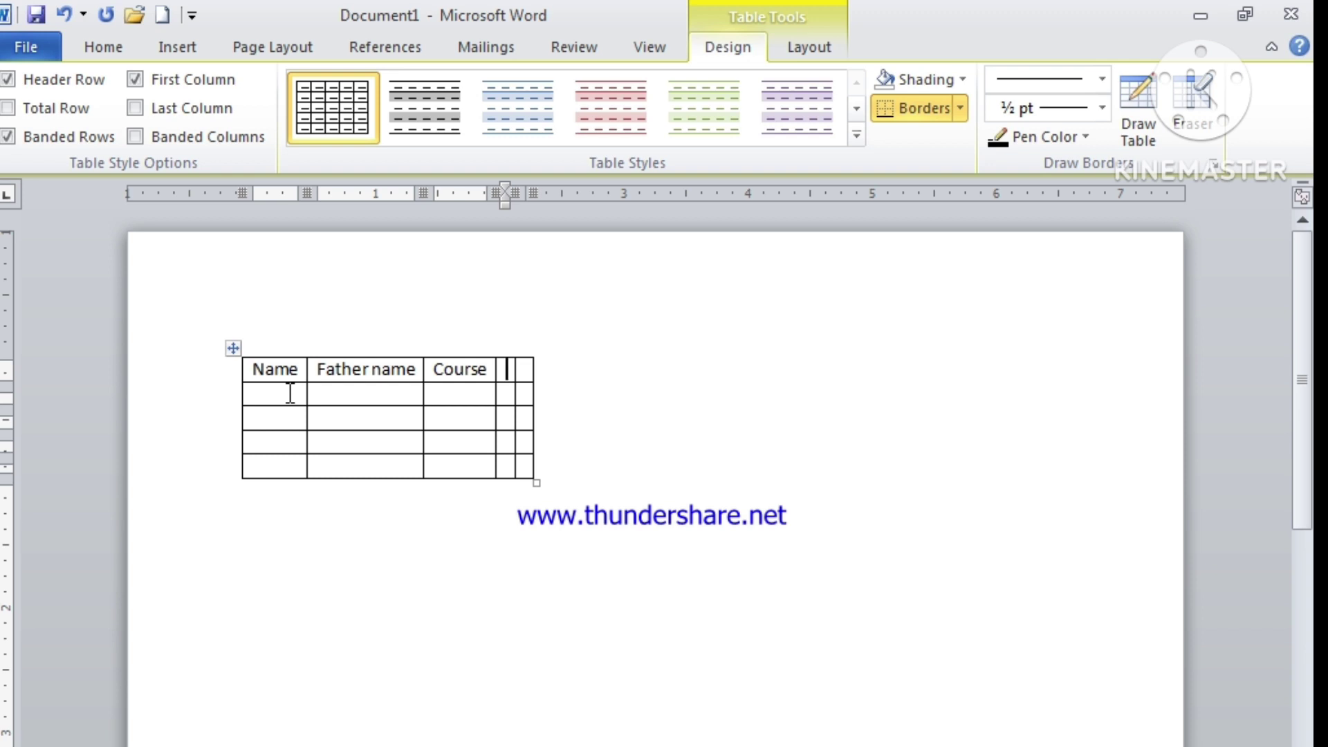
text(fees)
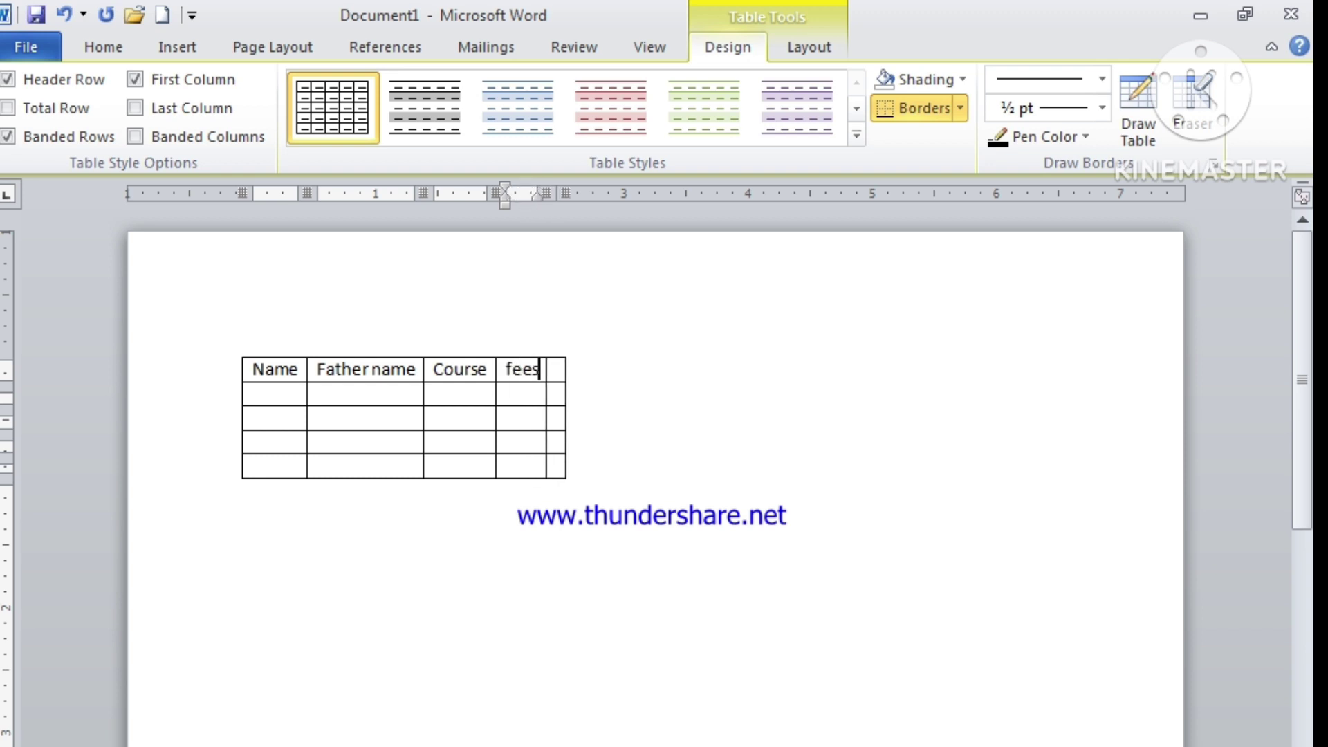
key(Tab)
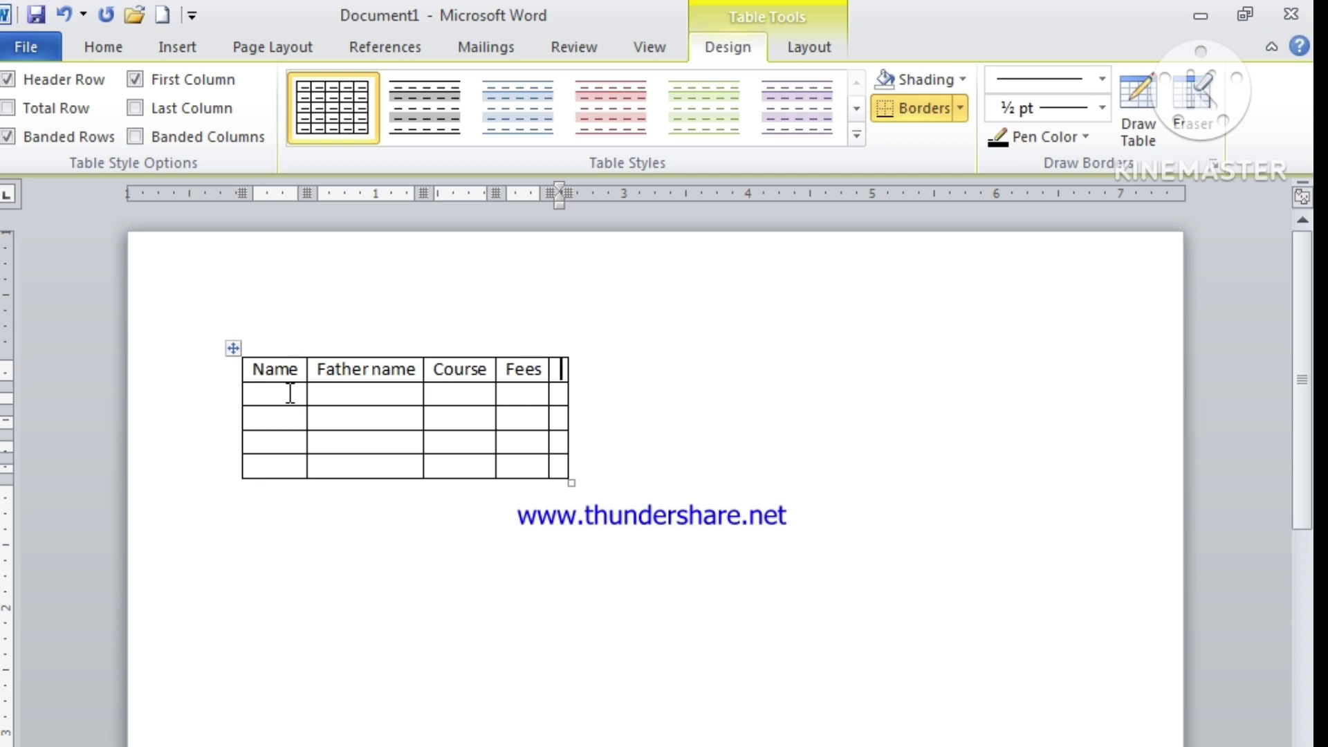
text(roll no)
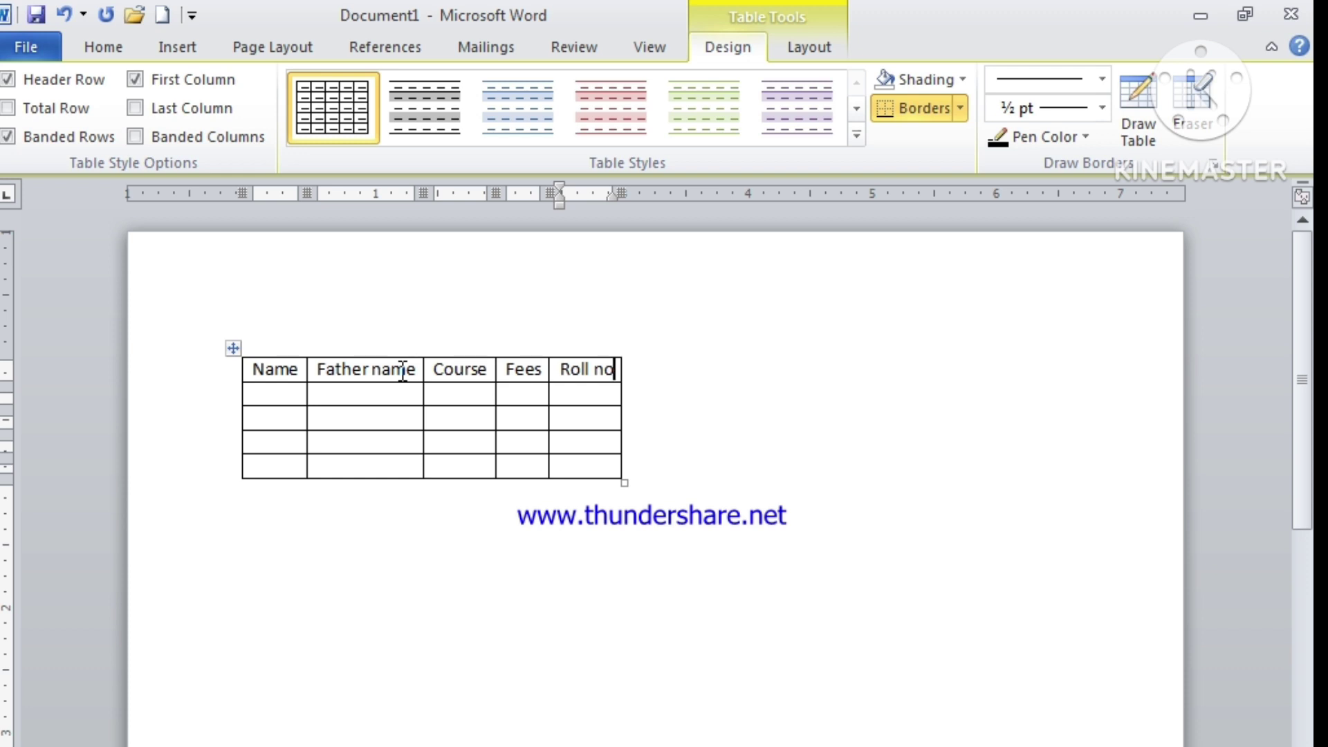
Step: Add filler letters after the Roll no heading to stretch its column, and erase them again
text(hyuyuyuy)
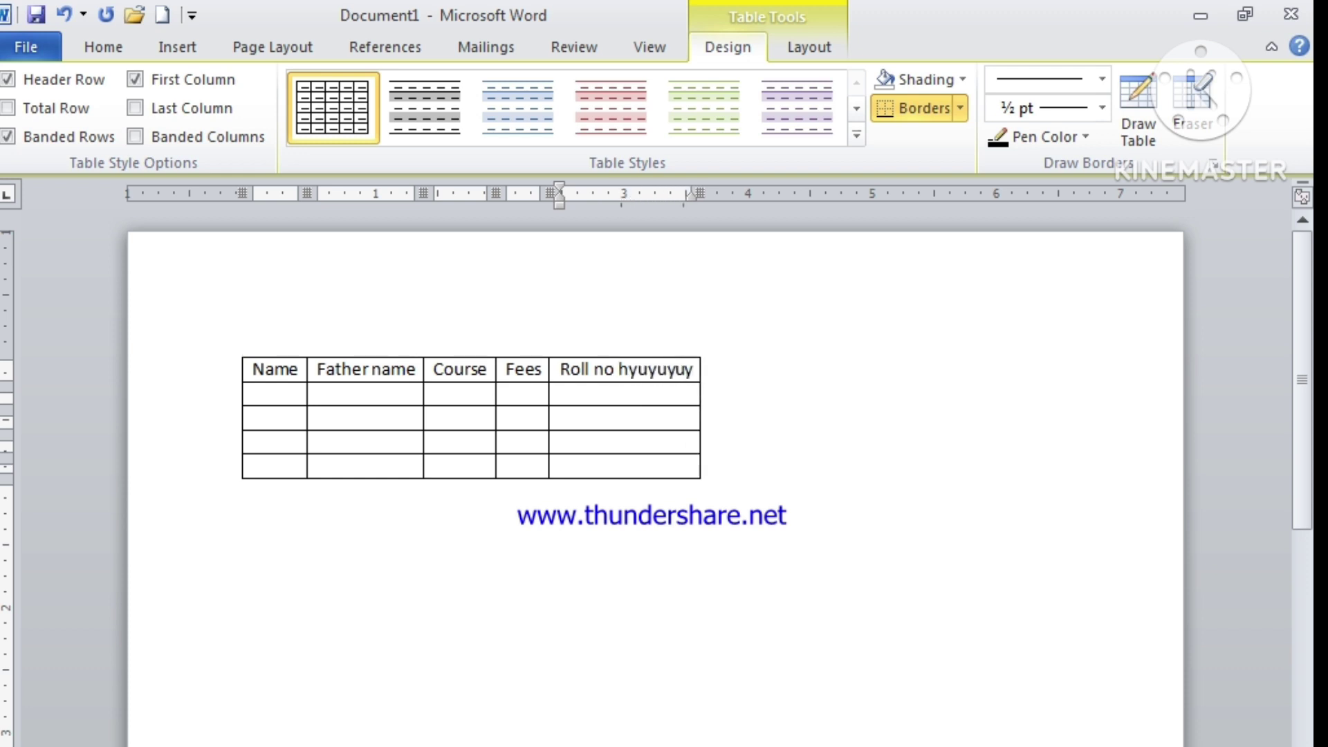
text(uyyyuyuyuyu)
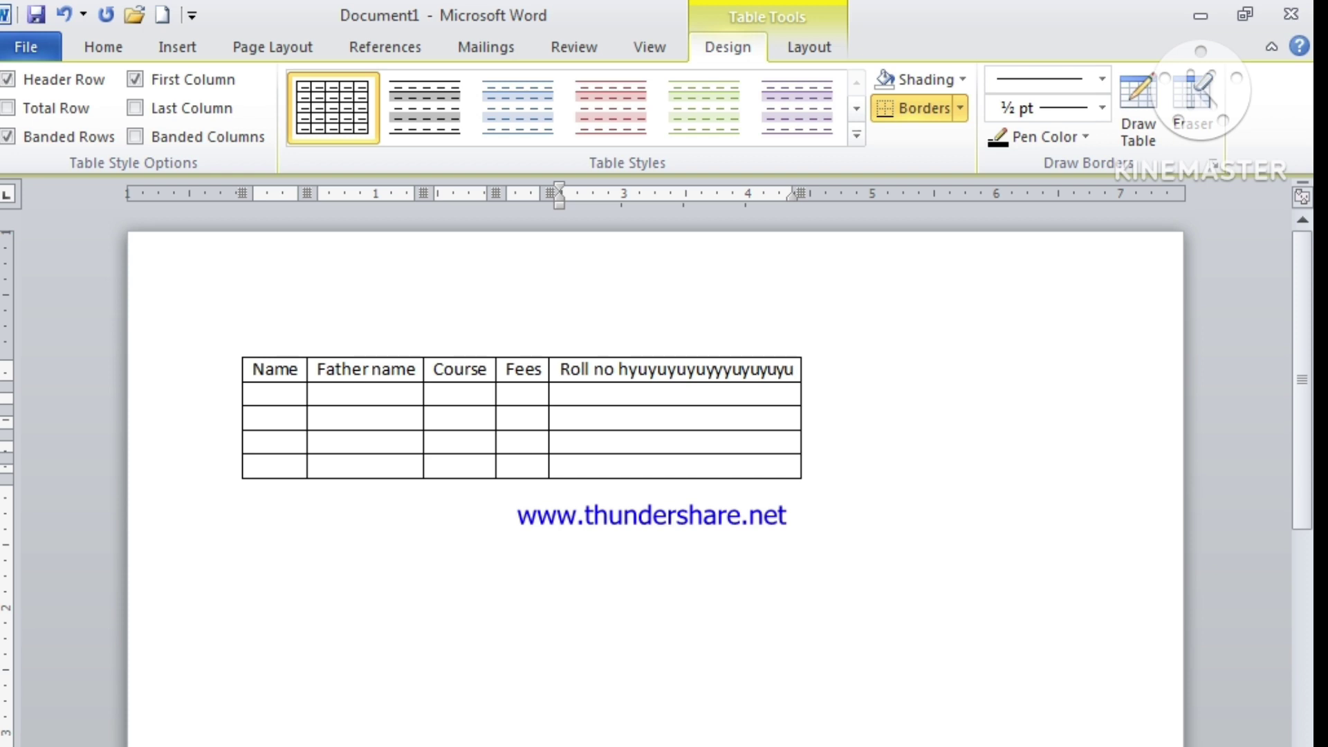
key(BackSpace)
key(BackSpace)
key(BackSpace)
key(BackSpace)
key(BackSpace)
key(BackSpace)
key(BackSpace)
key(BackSpace)
key(BackSpace)
key(BackSpace)
key(BackSpace)
key(BackSpace)
key(BackSpace)
key(BackSpace)
key(BackSpace)
key(BackSpace)
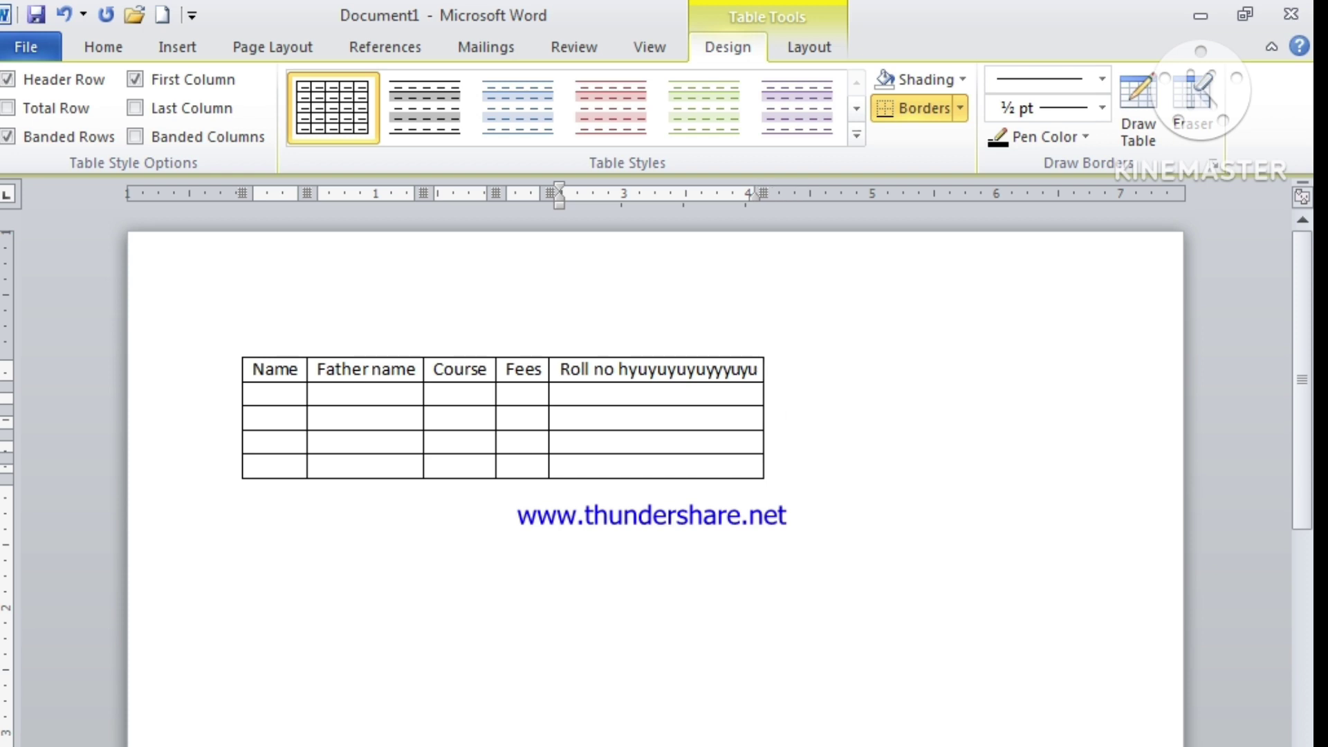
key(BackSpace)
key(BackSpace)
key(BackSpace)
key(BackSpace)
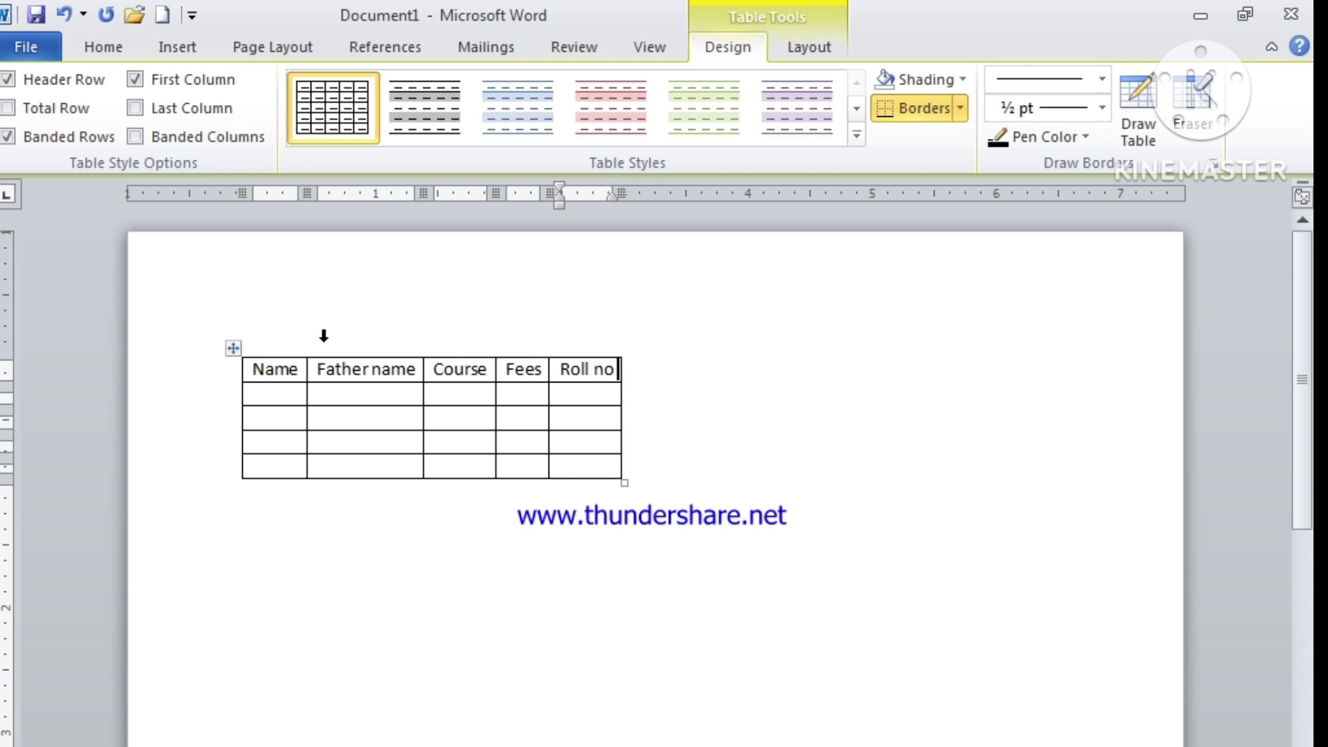
Step: Delete the whole table containing the Name to Roll no headings
click(804, 48)
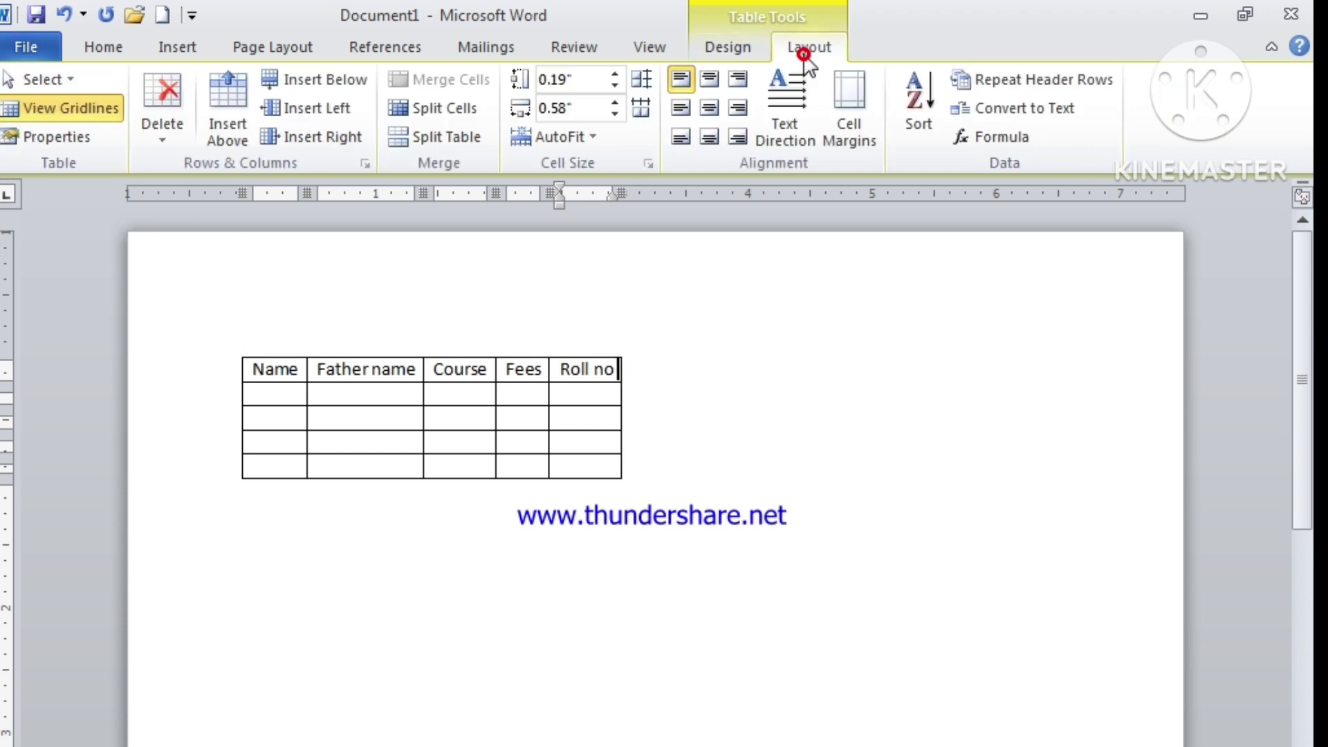
click(155, 135)
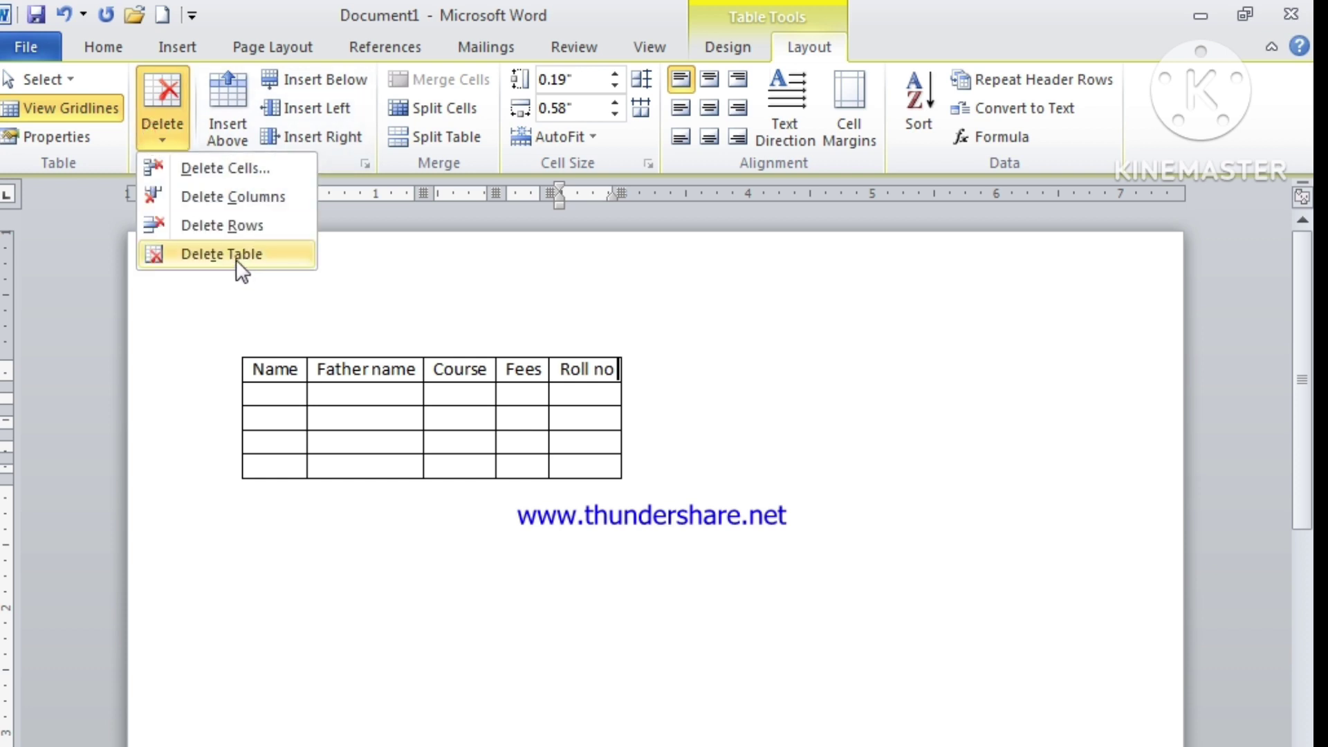
click(235, 256)
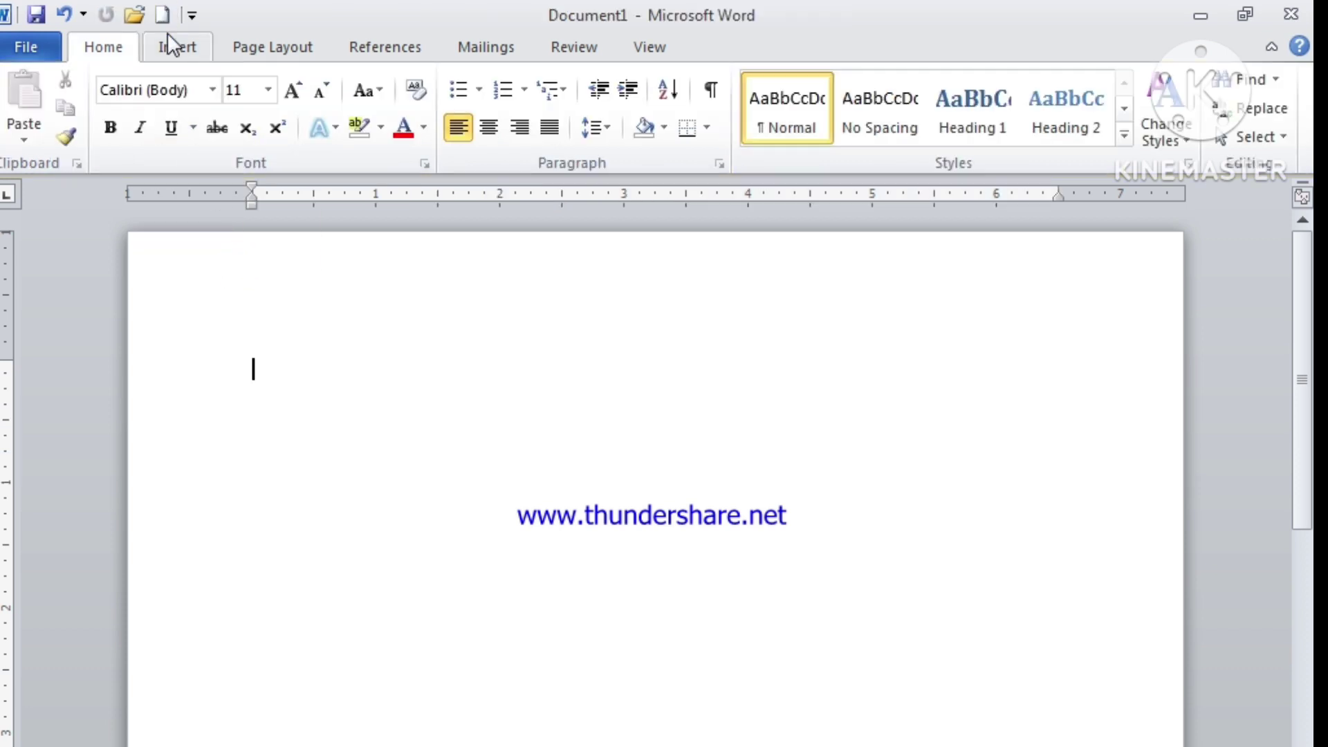
Step: Insert a table with 5 columns and 5 rows using the AutoFit to window option
click(176, 48)
click(157, 142)
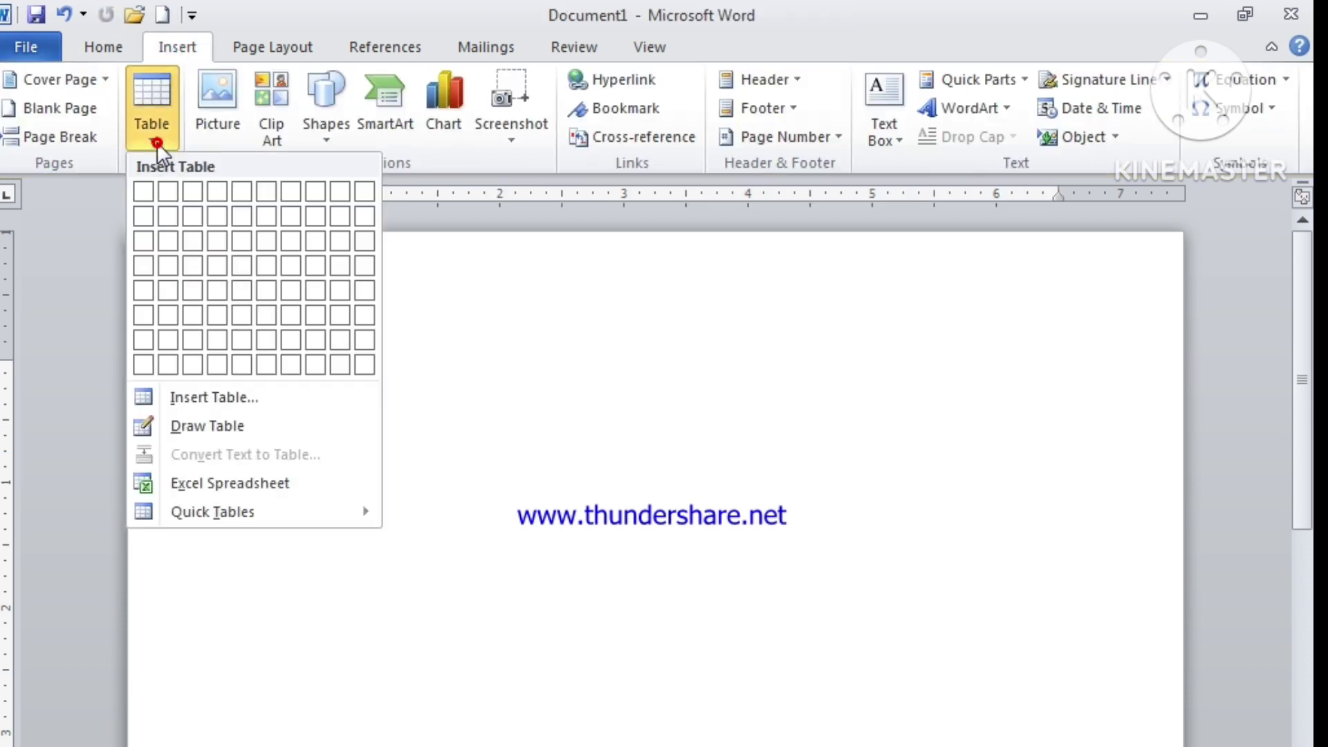
click(203, 398)
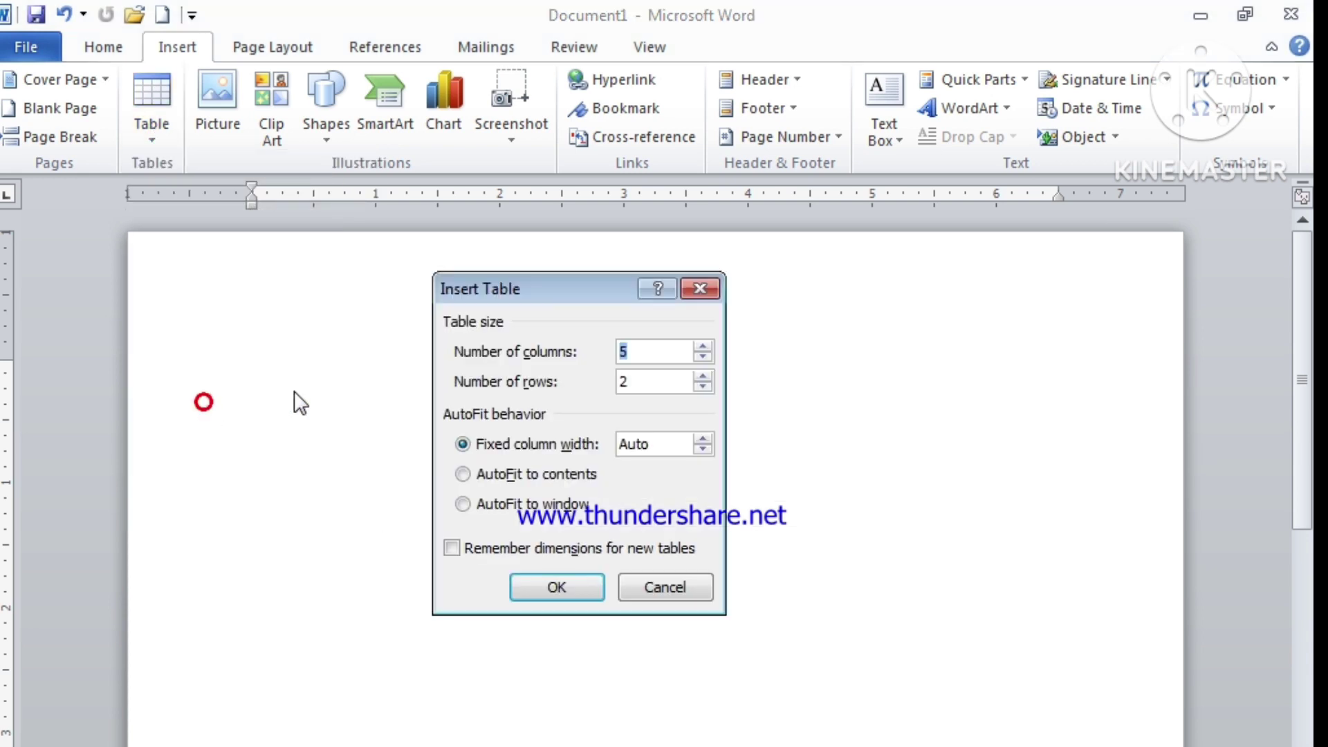
click(703, 376)
click(704, 376)
click(703, 376)
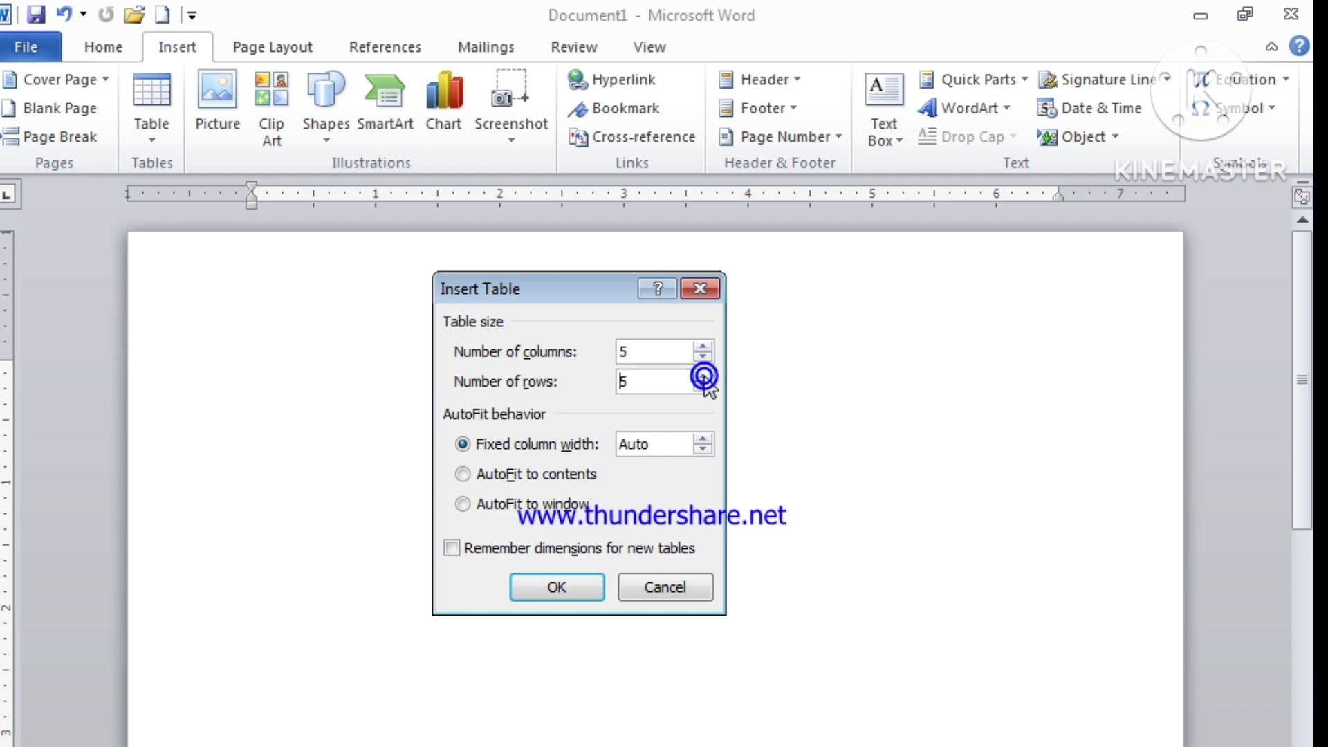
click(464, 504)
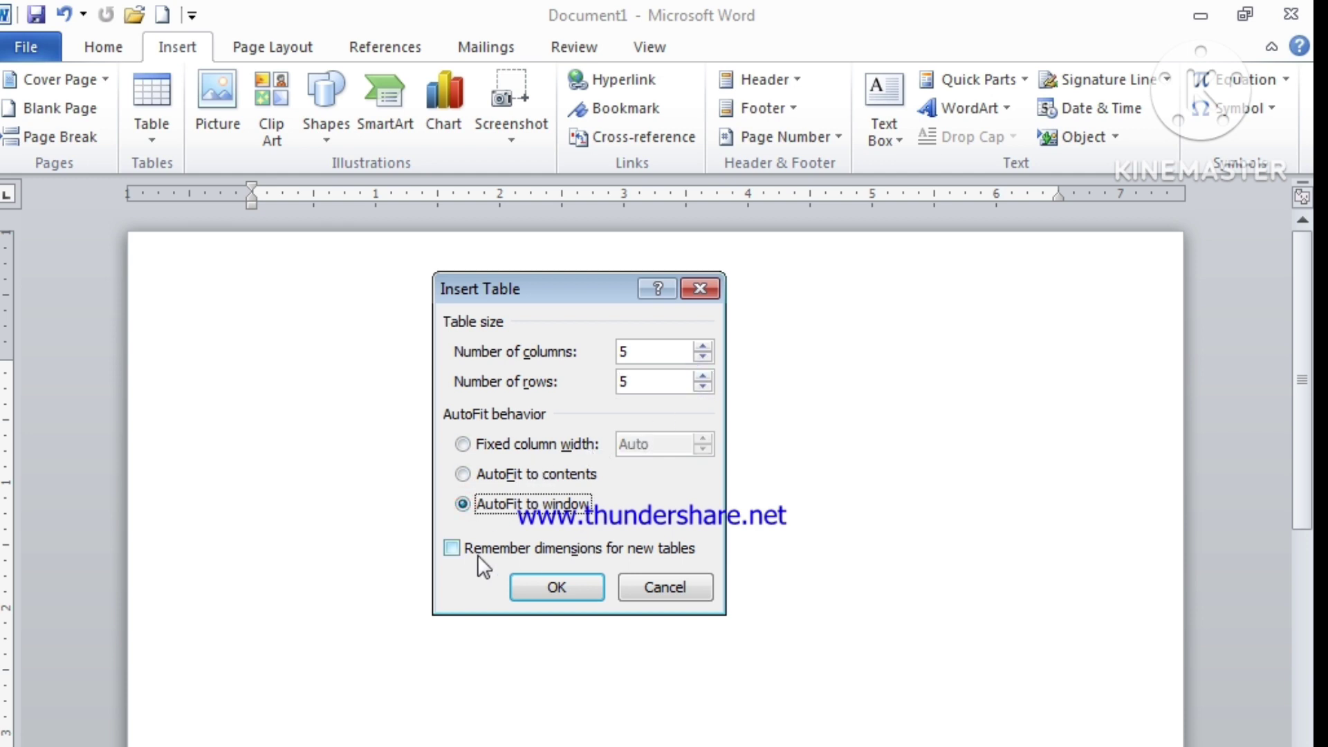
click(555, 587)
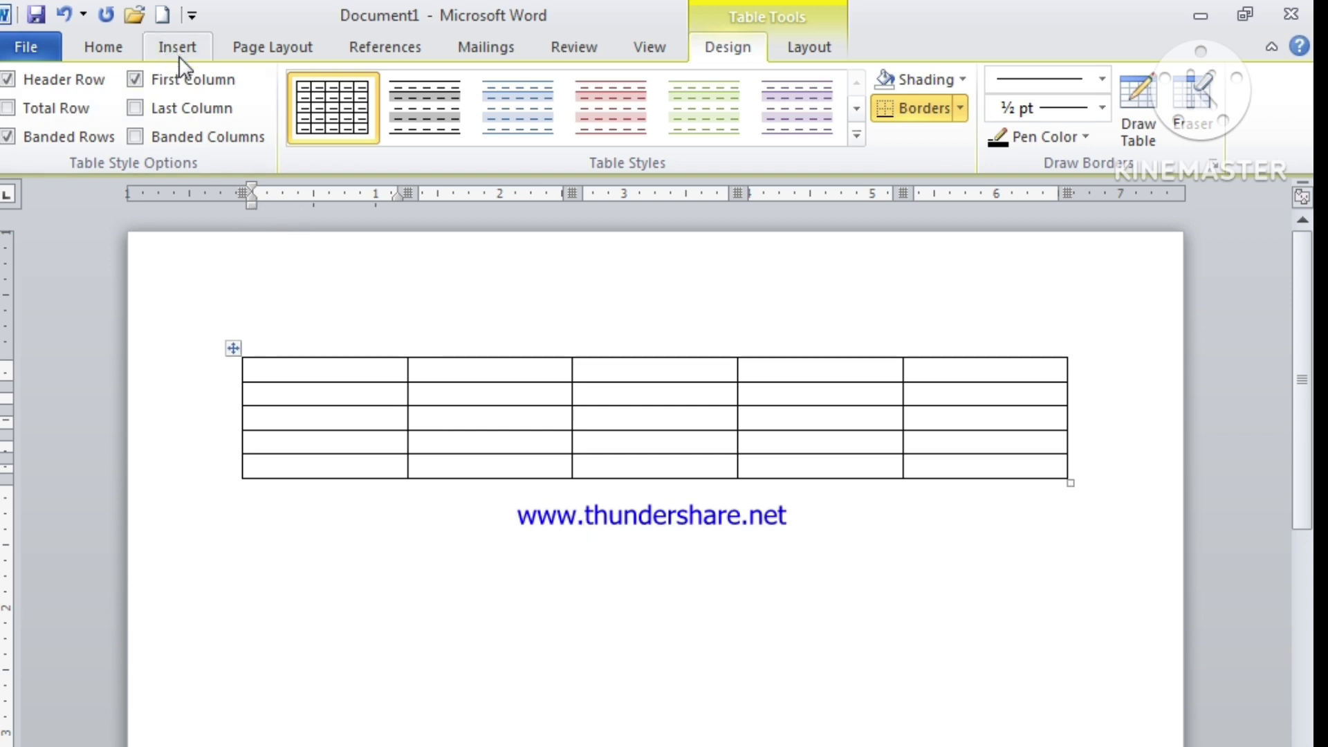
Step: Delete the empty window-width table
click(819, 47)
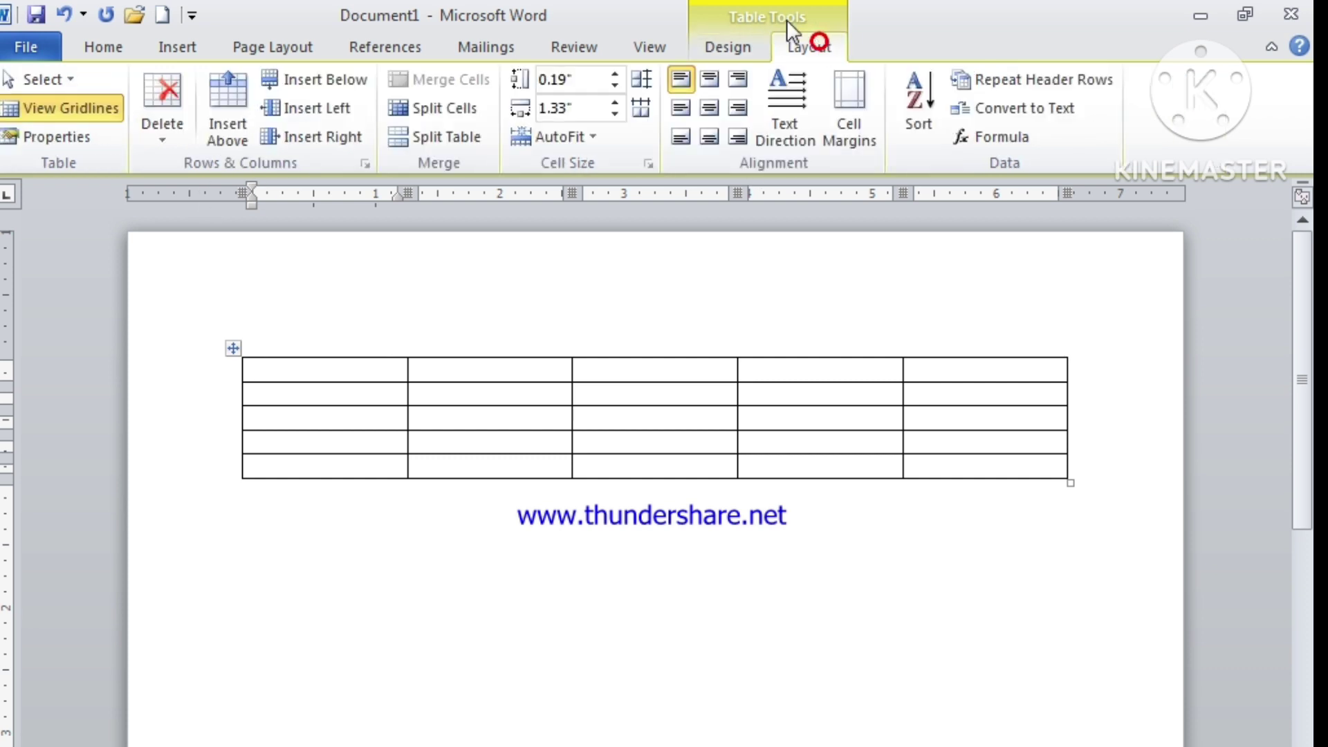
click(168, 135)
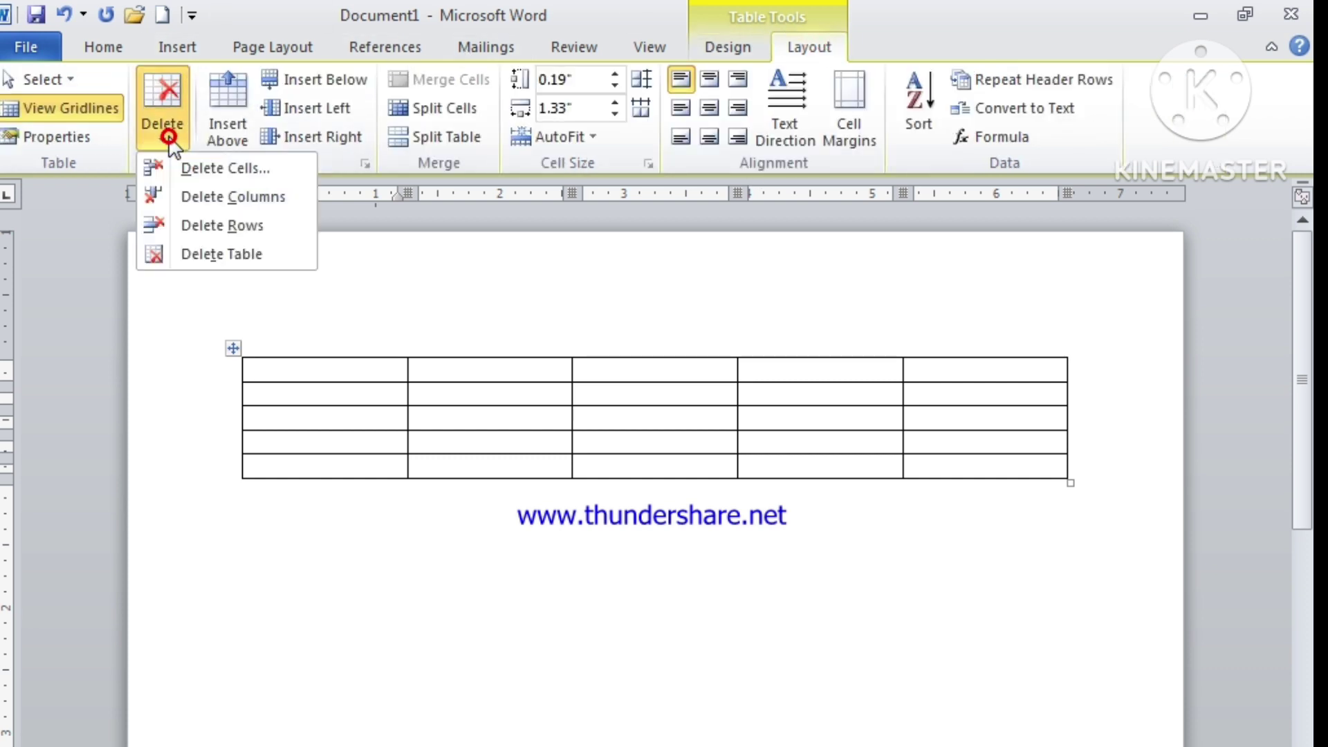
click(205, 249)
Step: Use Draw Table to draw an outer table border about 4.9 inches wide and 2.5 inches high on the empty page
click(178, 48)
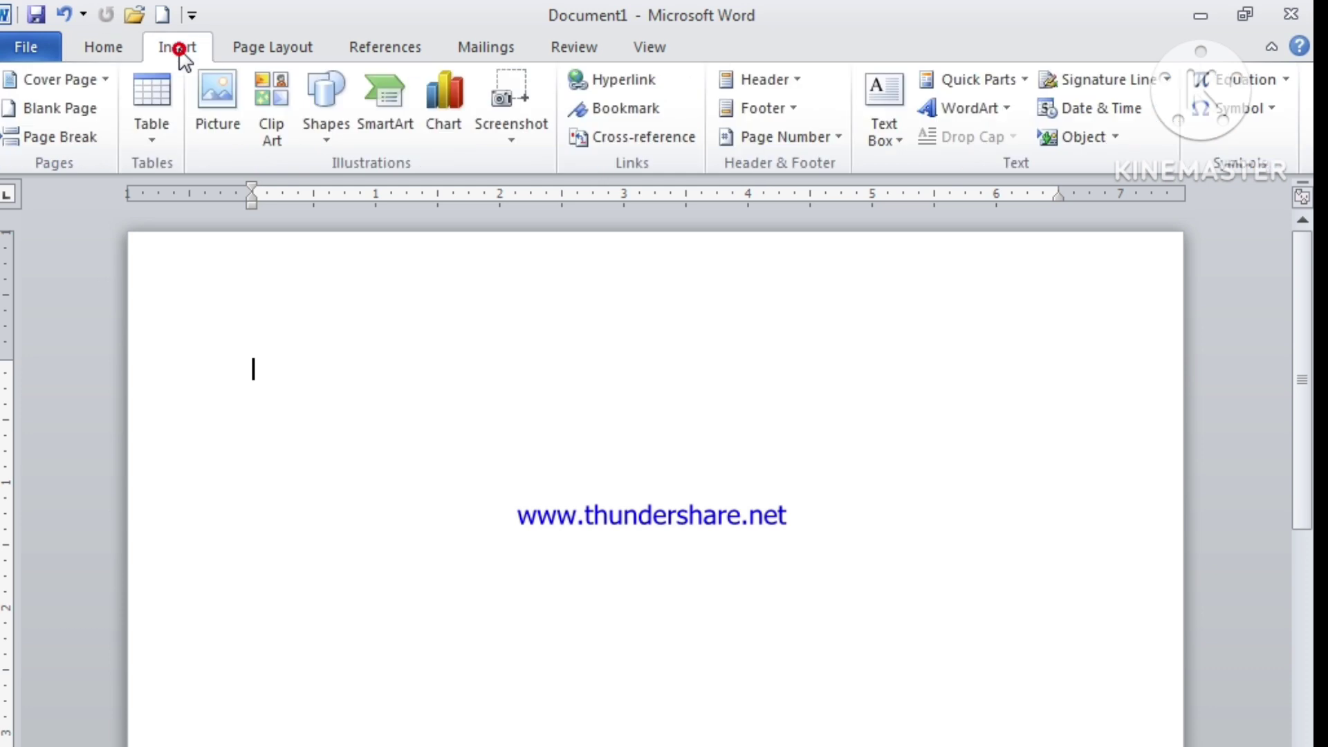
click(156, 130)
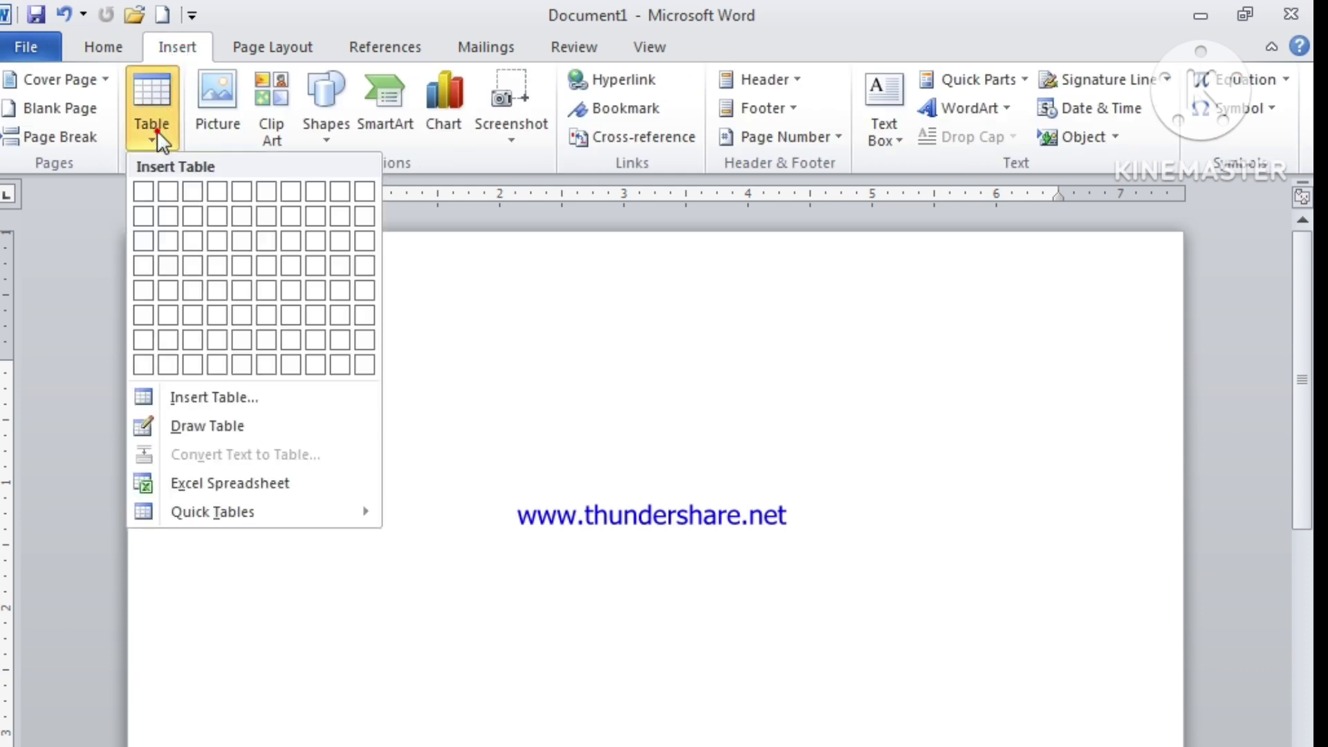
click(226, 426)
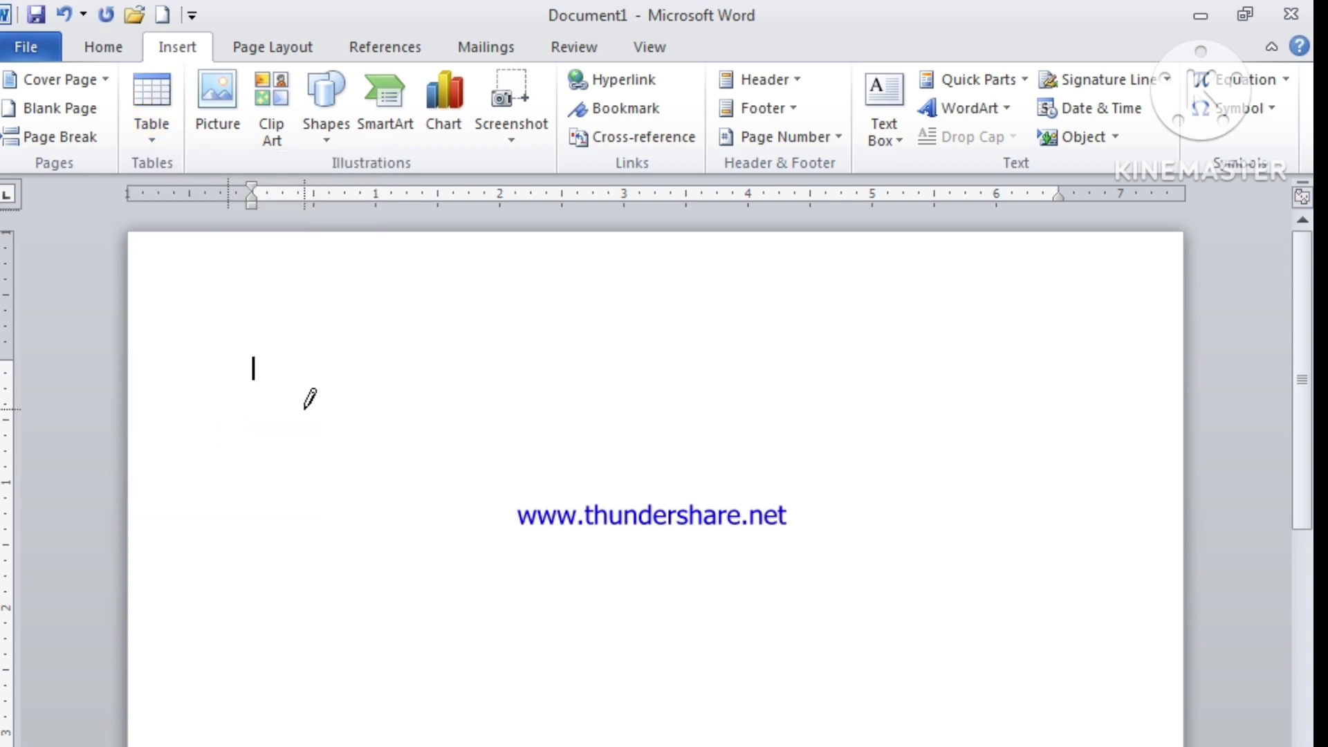
mouse_move(304, 409)
mouse_down()
mouse_move(685, 566)
mouse_move(919, 720)
mouse_up()
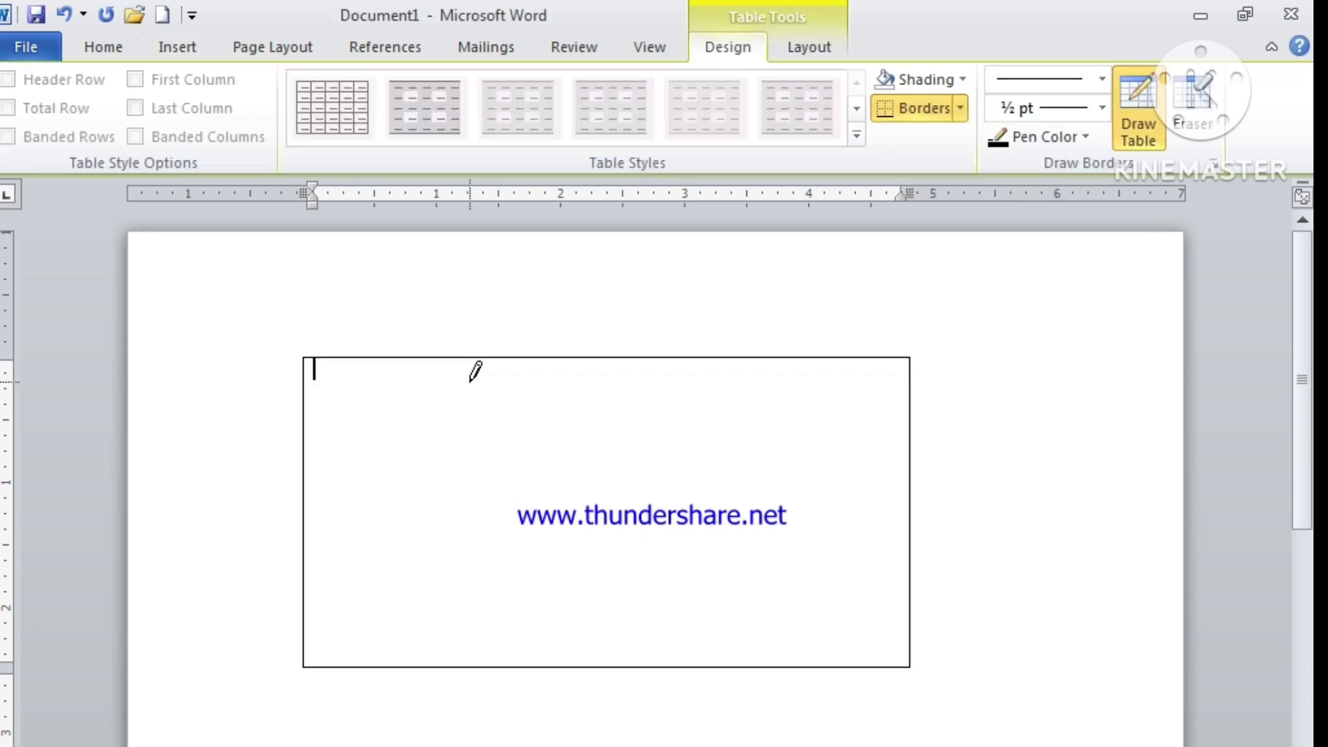
Step: Divide the drawn table with a vertical line about 1.3 inches from its left edge, one left-column row line and one full-width row line below
drag(463, 360, 476, 630)
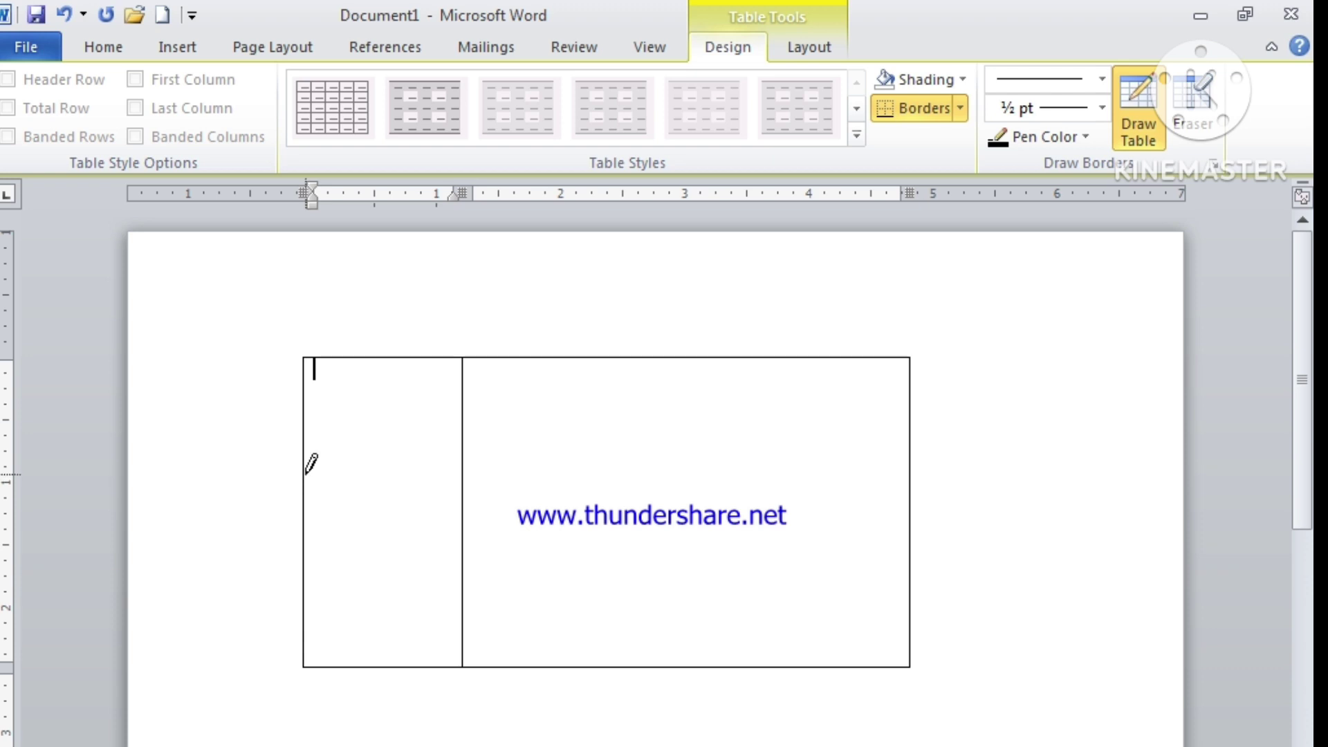
drag(305, 473, 453, 475)
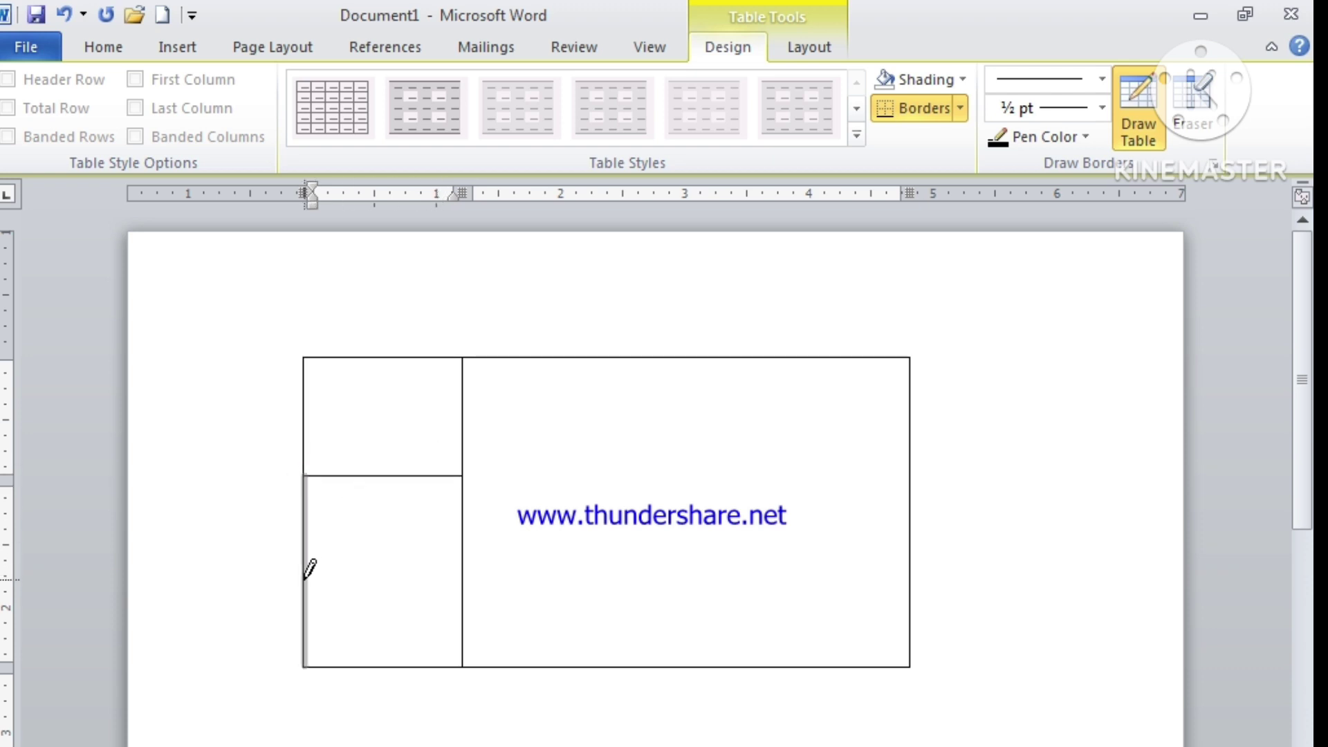
drag(306, 576, 470, 552)
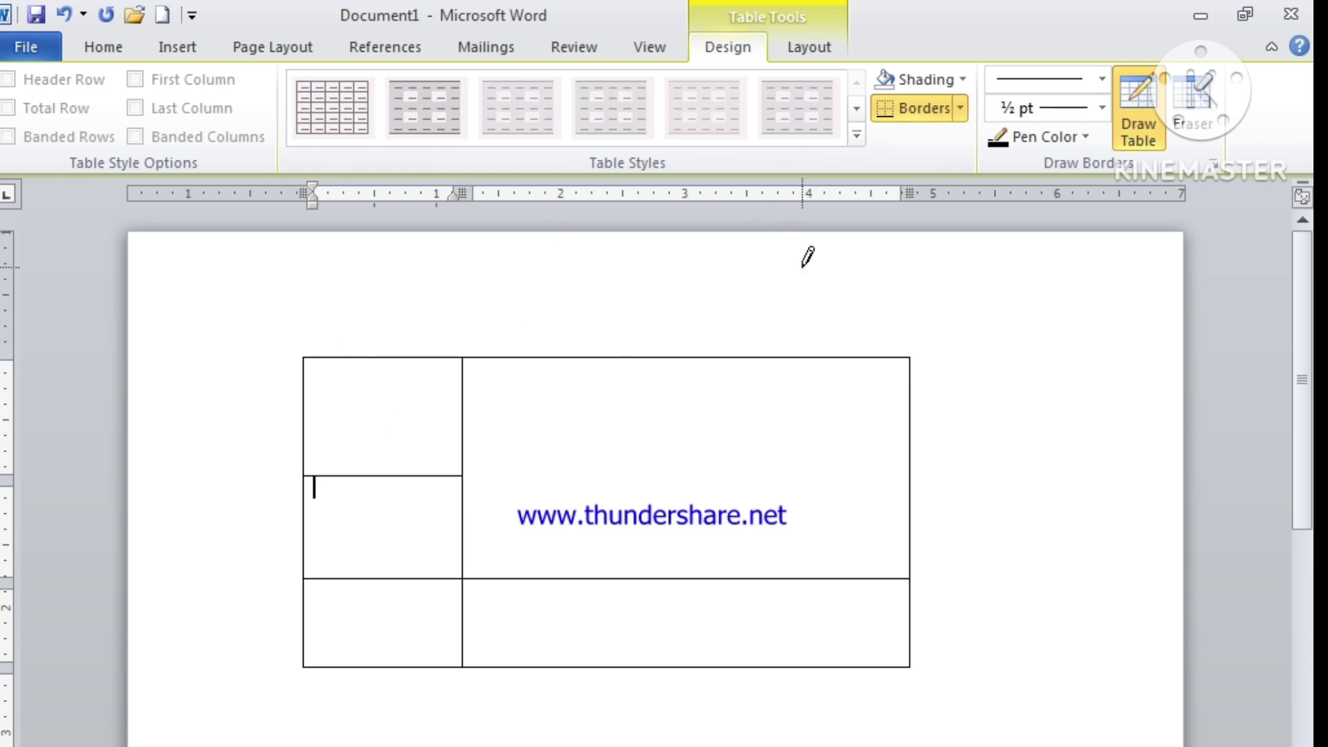
Step: Delete the entire hand-drawn table from the page
click(833, 49)
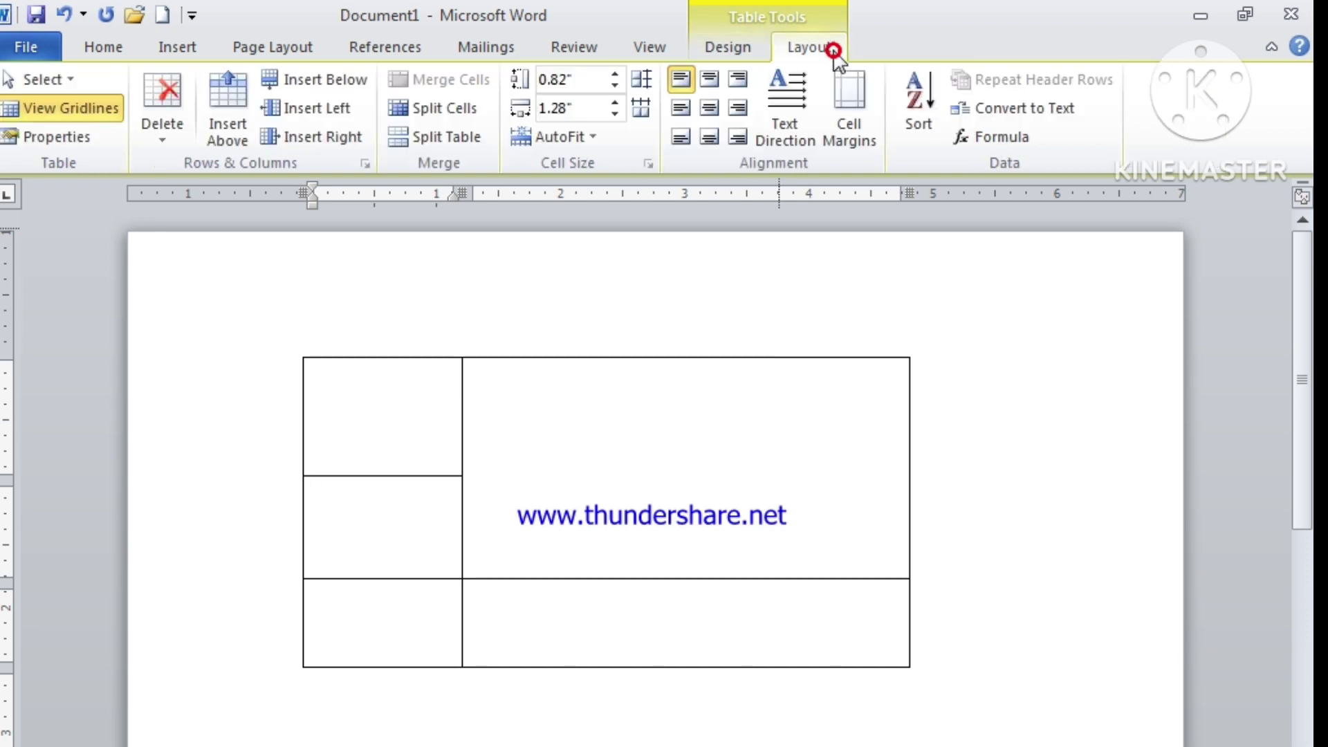
click(168, 131)
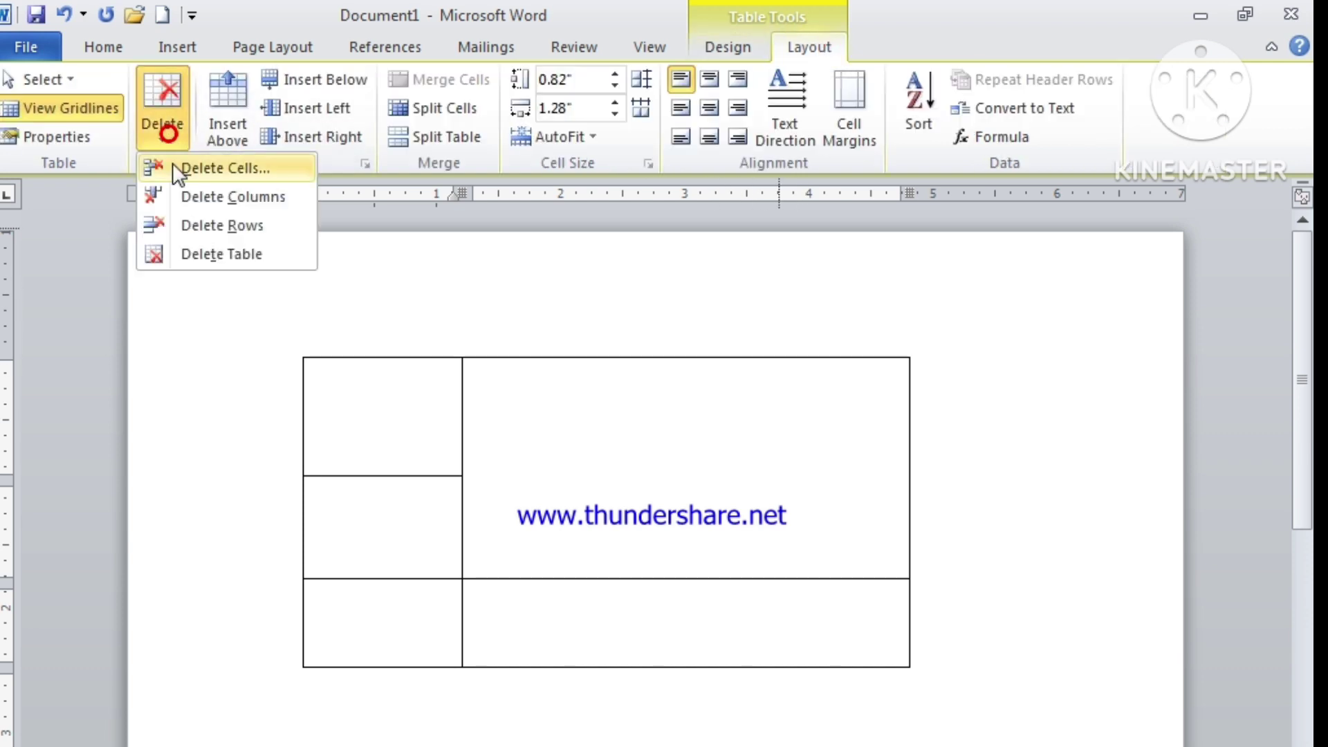
click(189, 254)
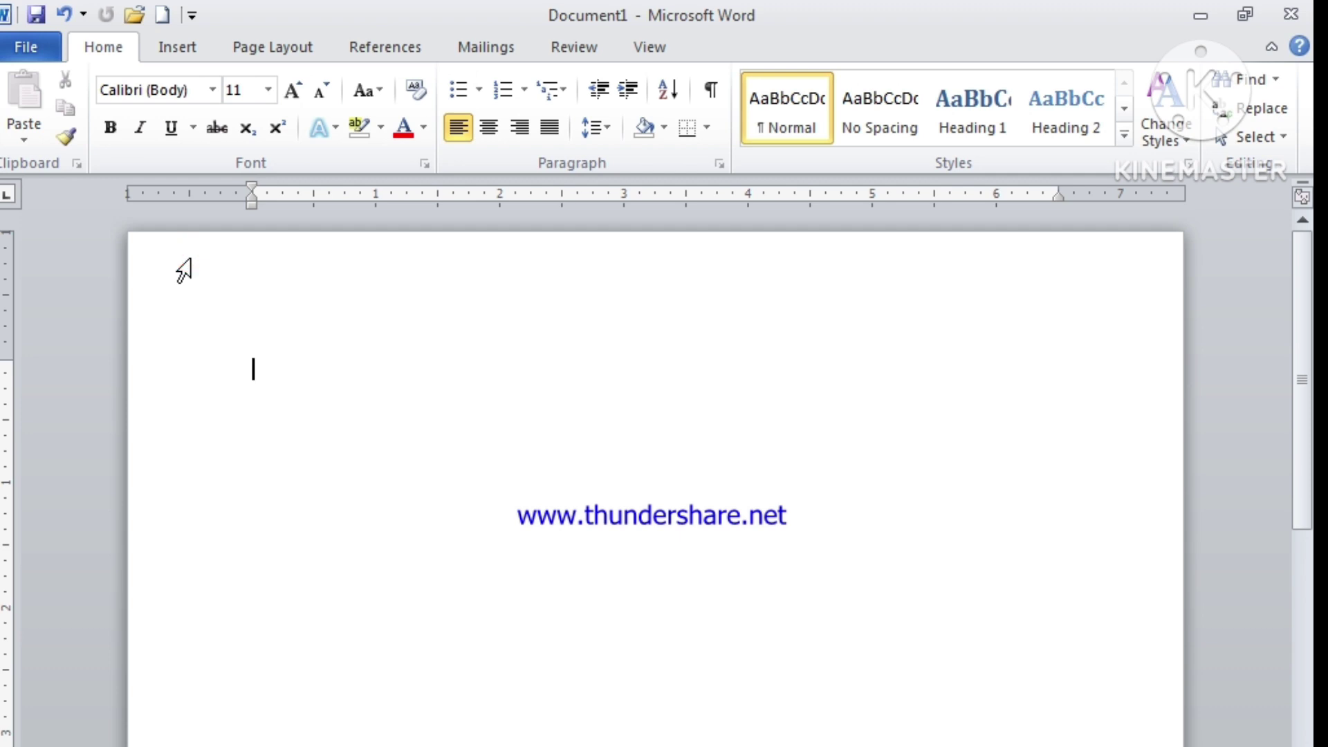
Step: Insert a table with 5 columns and 4 rows on the empty page using the table grid
click(172, 48)
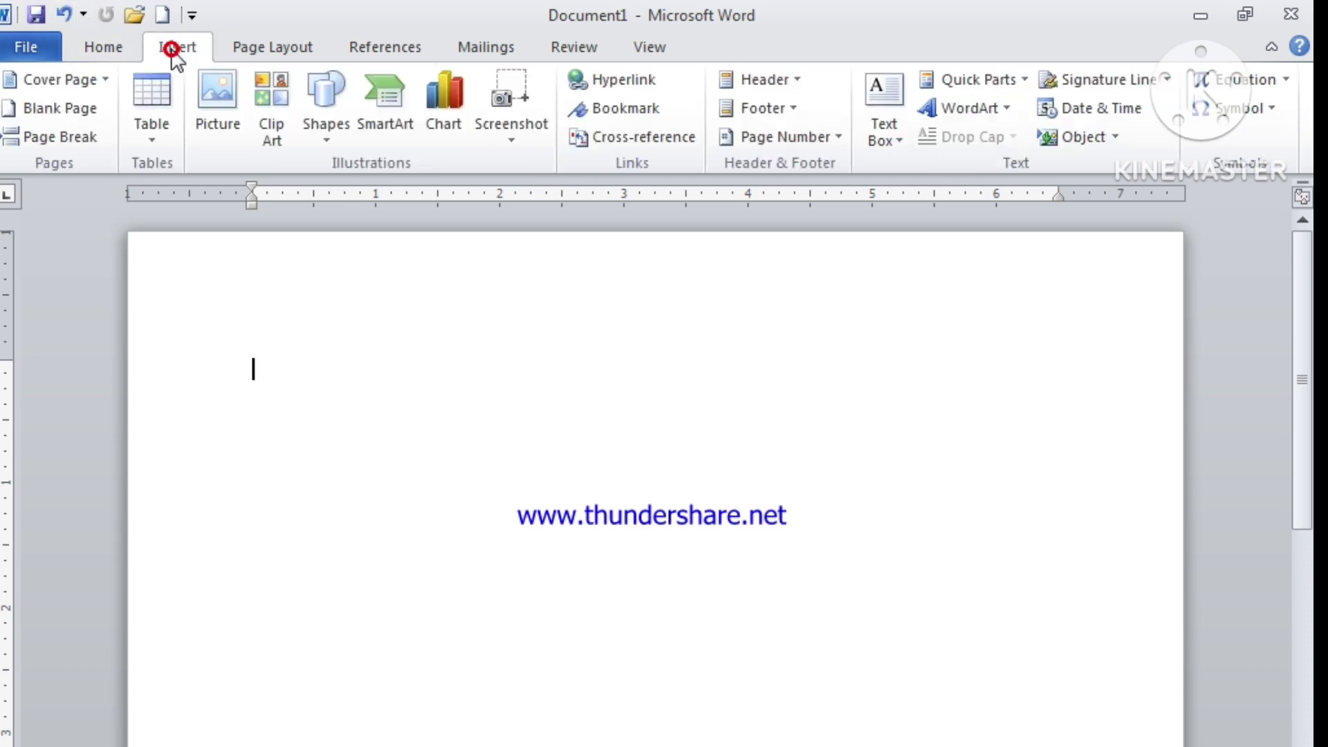
click(148, 140)
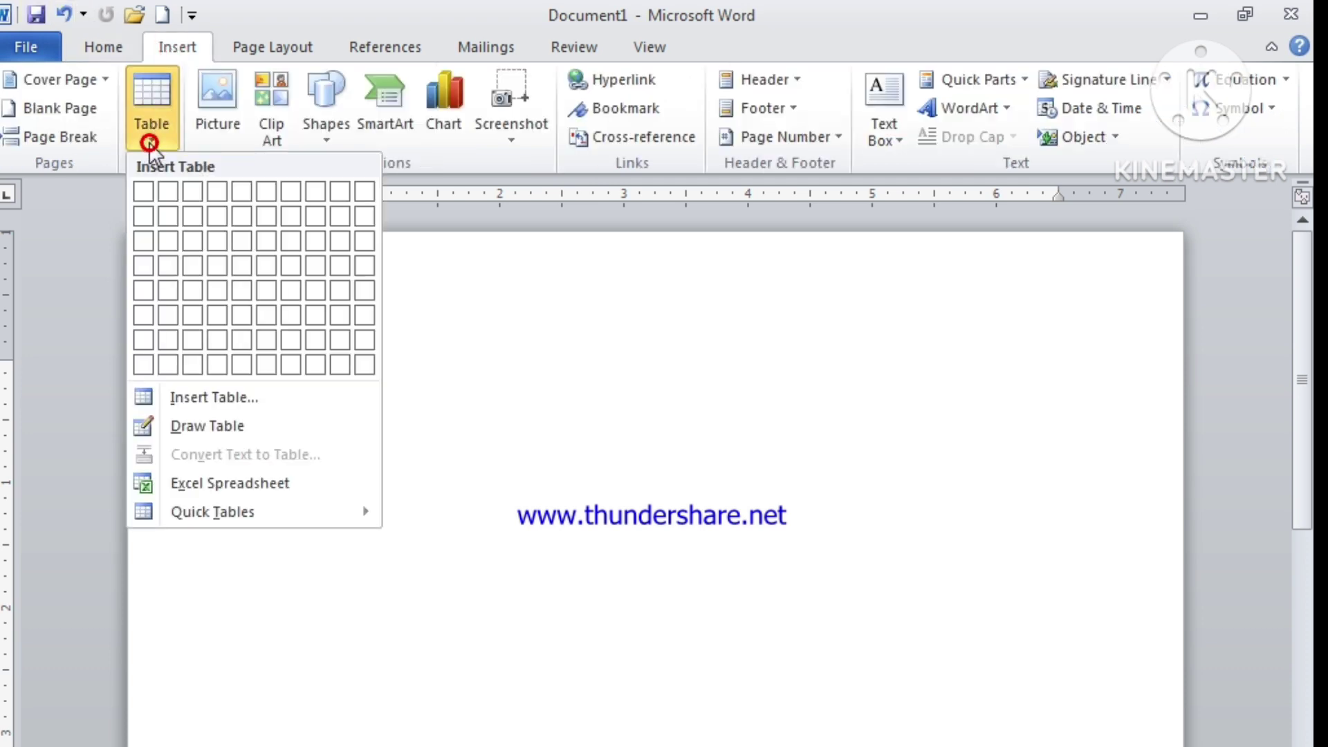
click(231, 272)
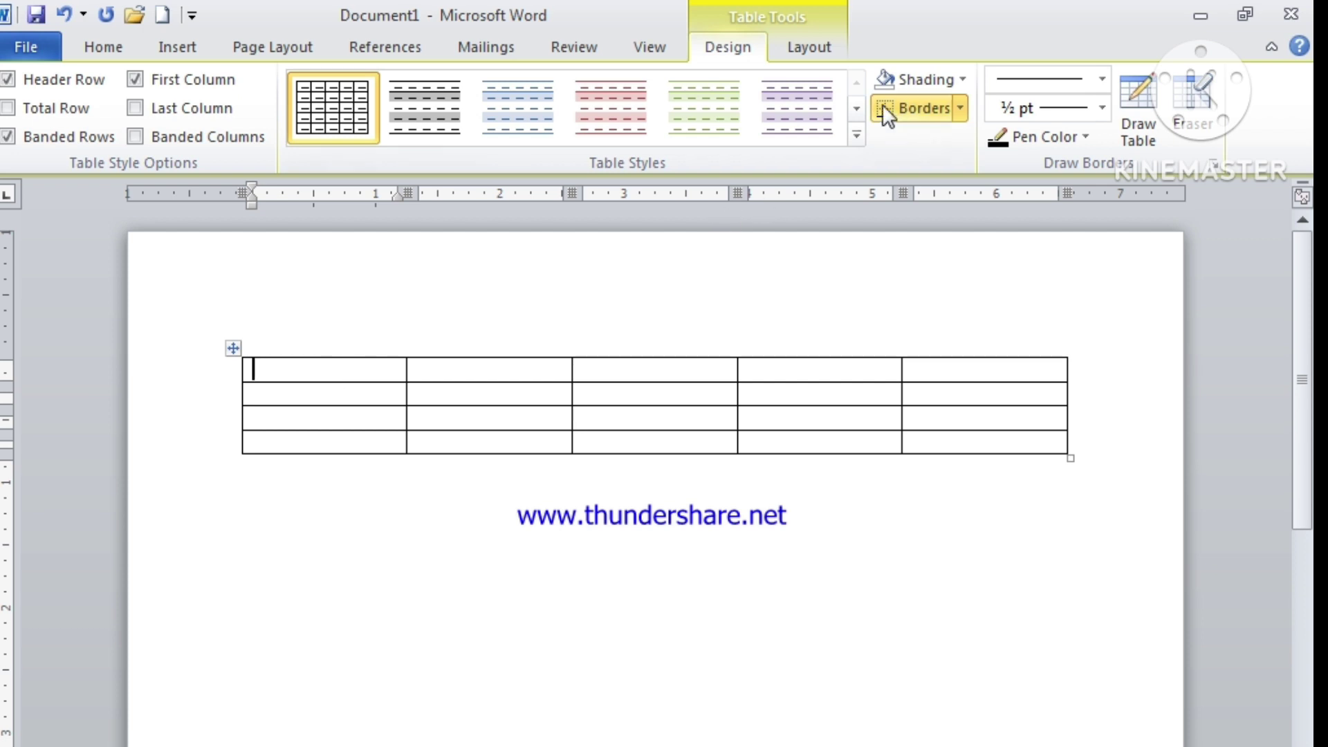
Step: Use the table selection commands to select the first cell and its whole column
click(799, 52)
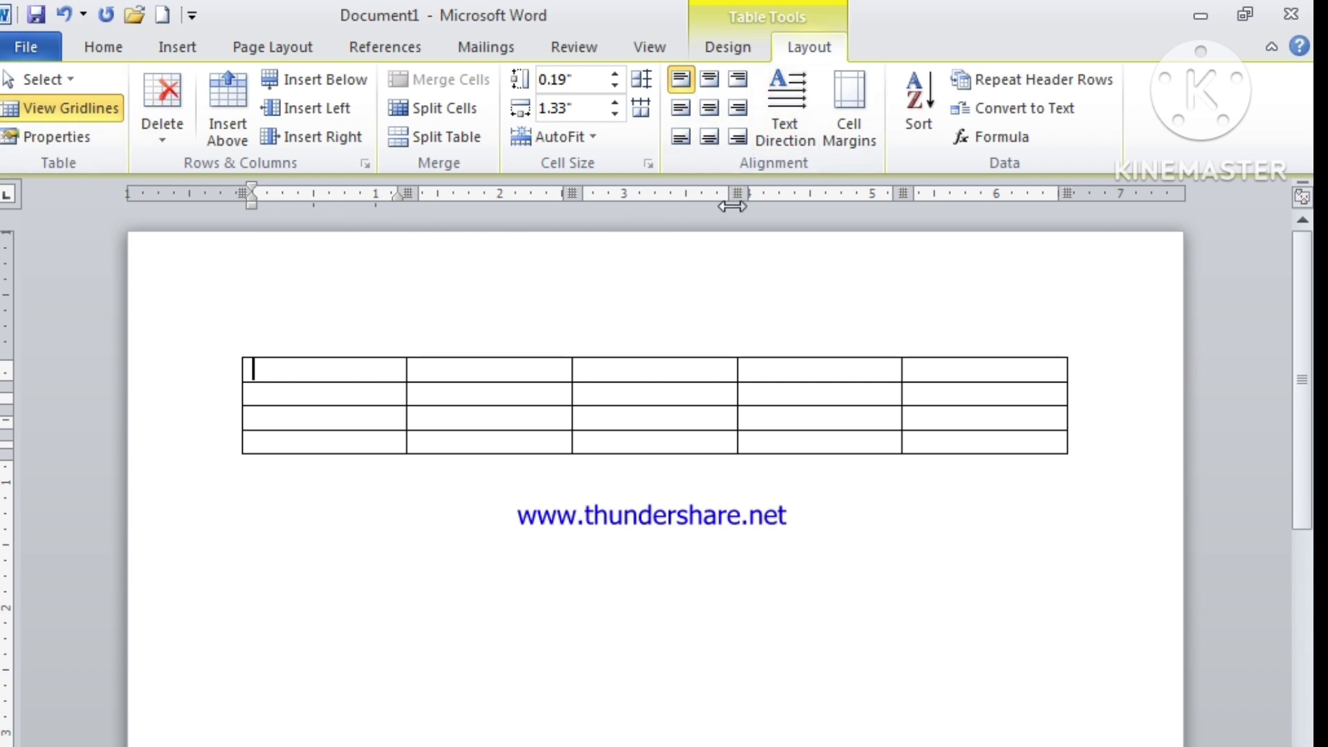
click(69, 81)
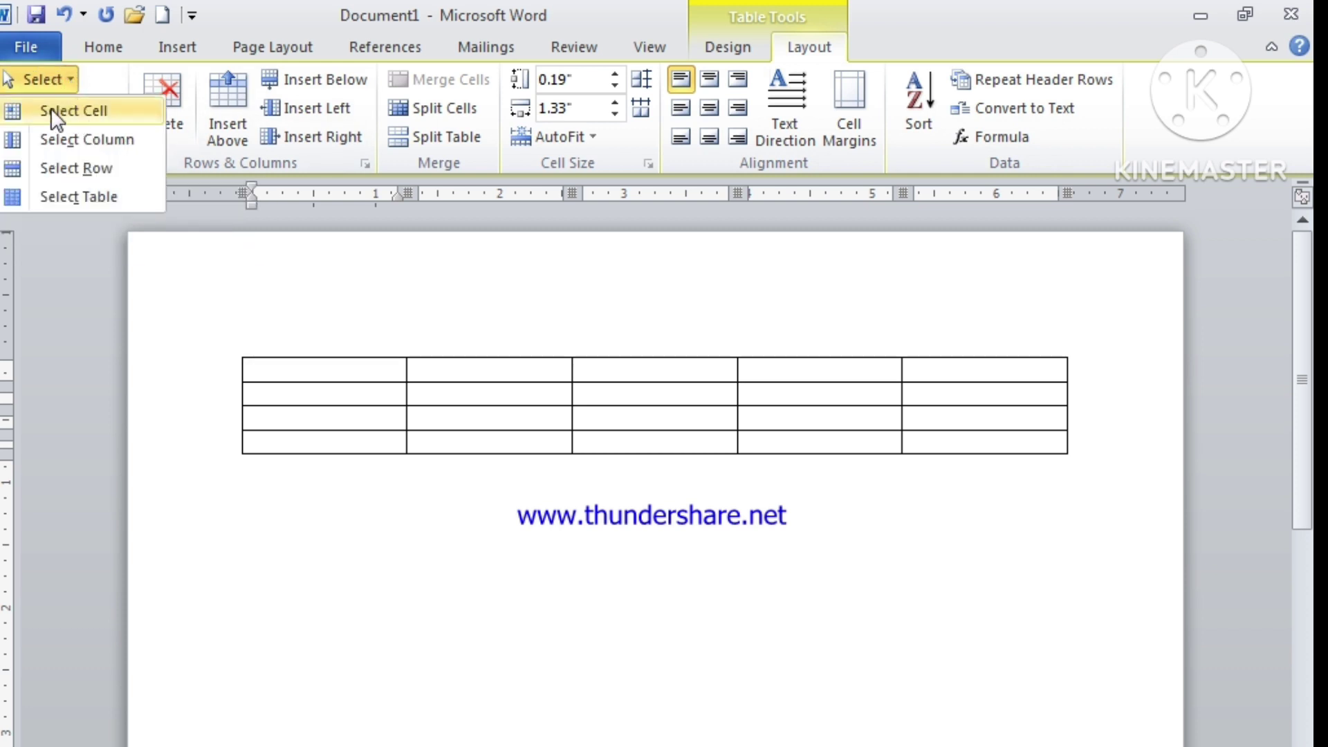
click(85, 112)
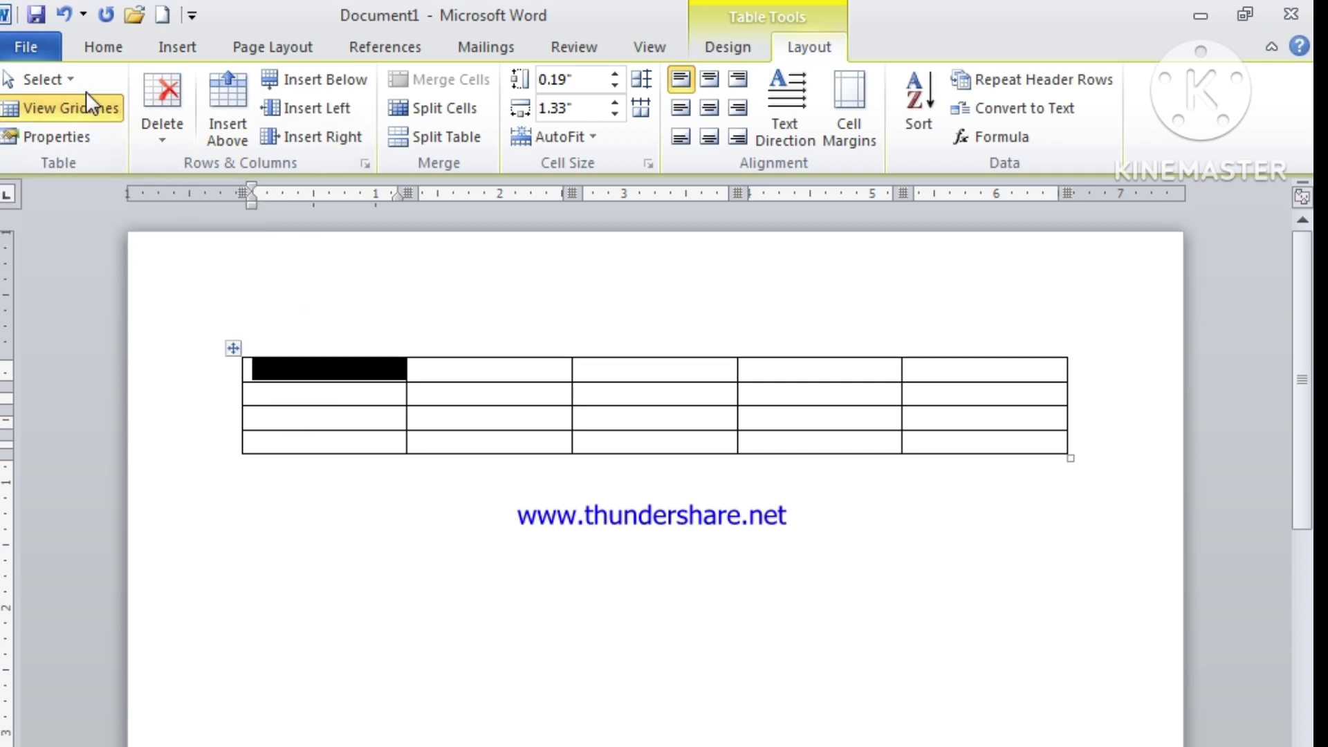
click(74, 85)
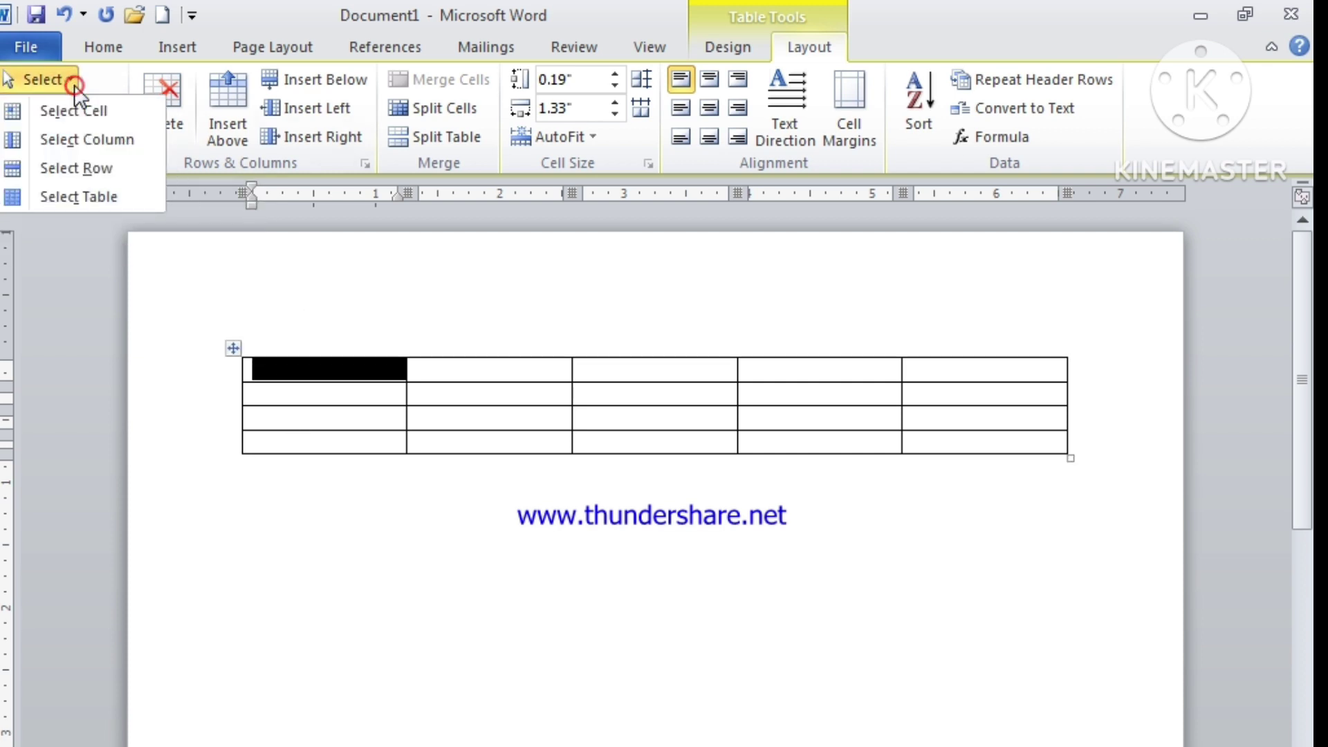
click(81, 139)
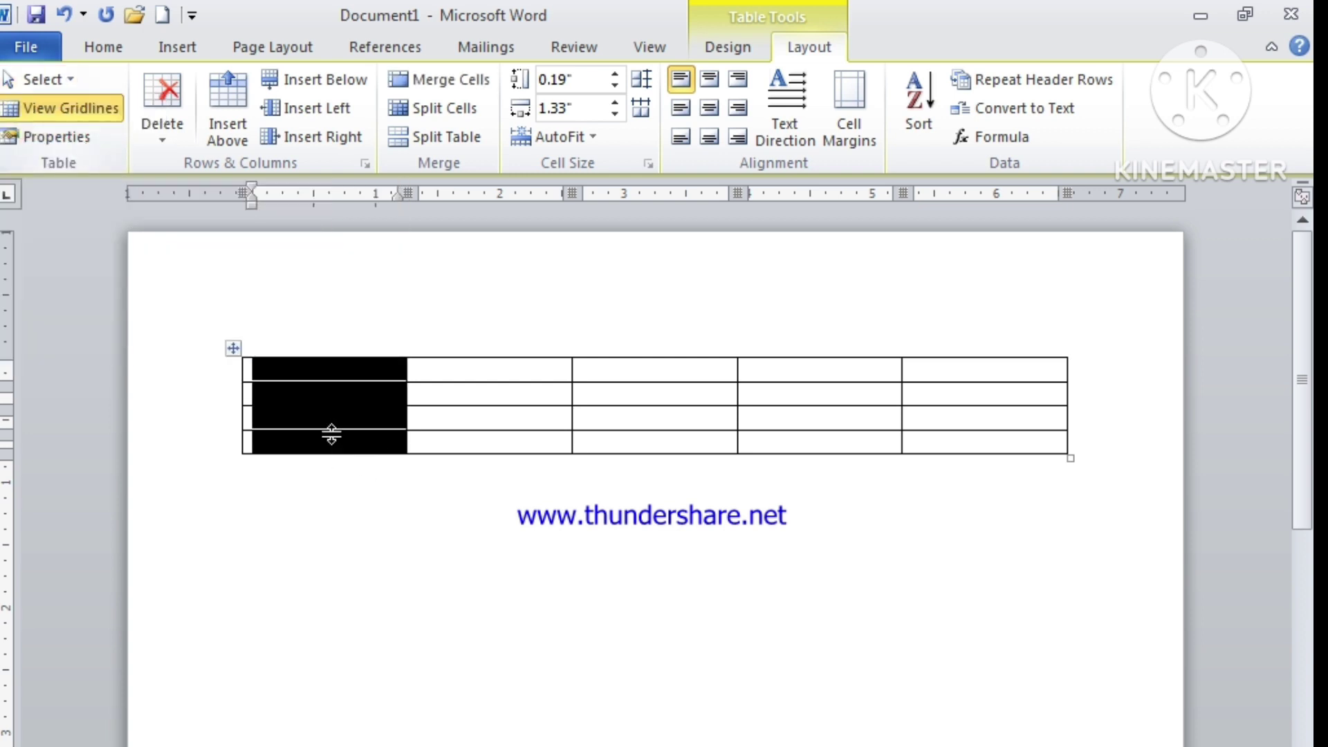
Step: Apply Select Row to the selected first column, and again with the cursor placed only in the first cell
click(72, 72)
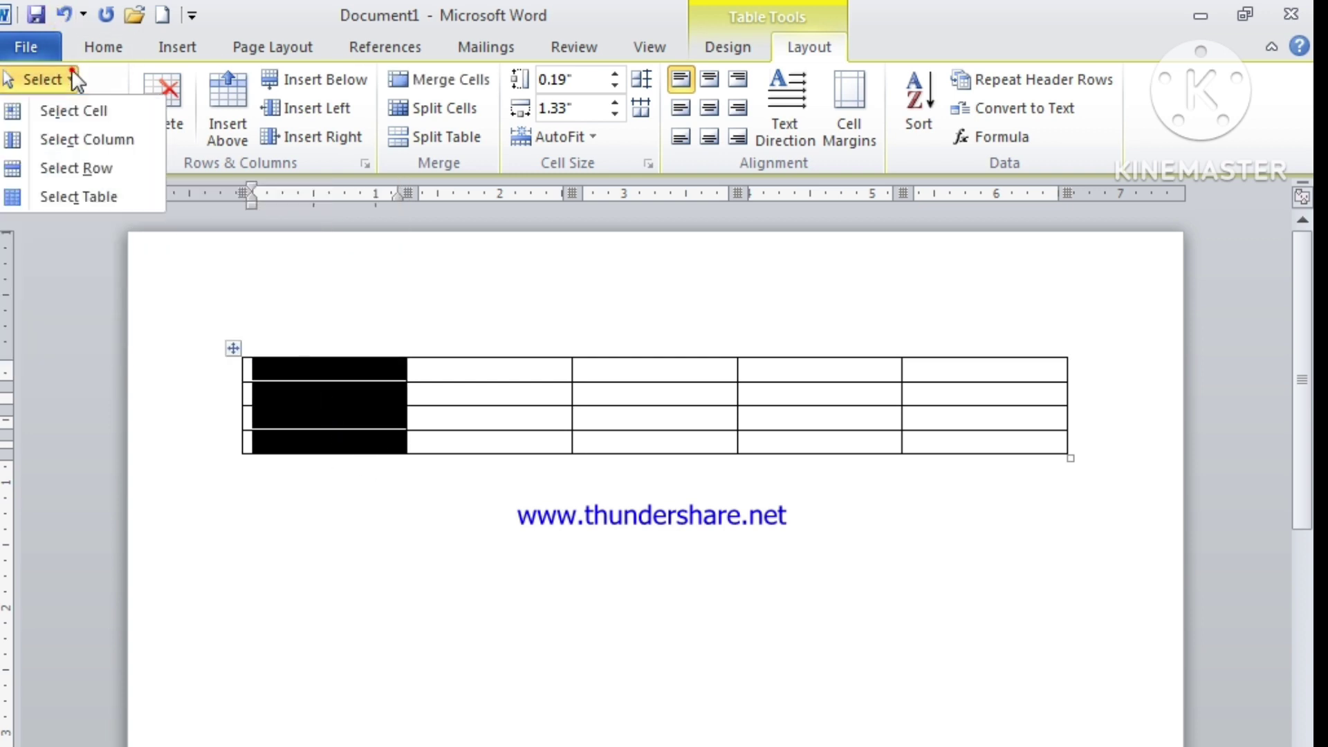
click(83, 167)
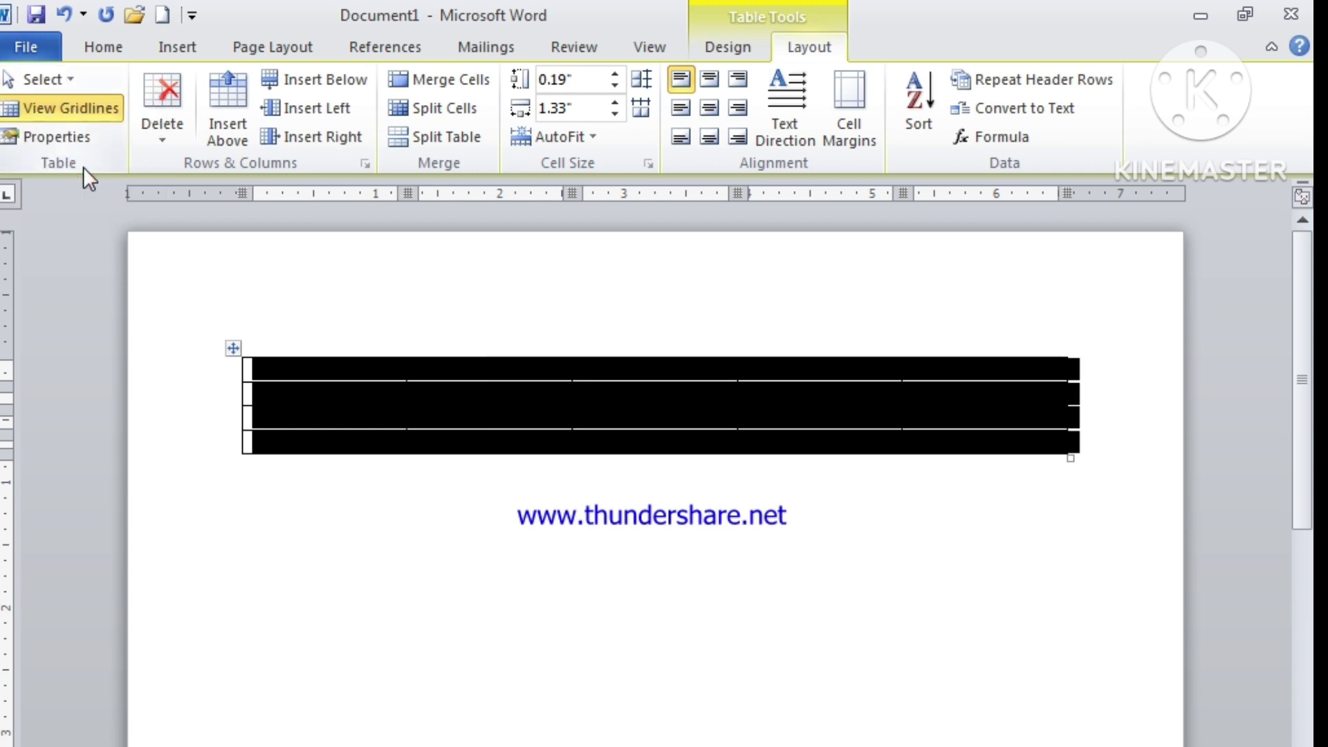
click(285, 363)
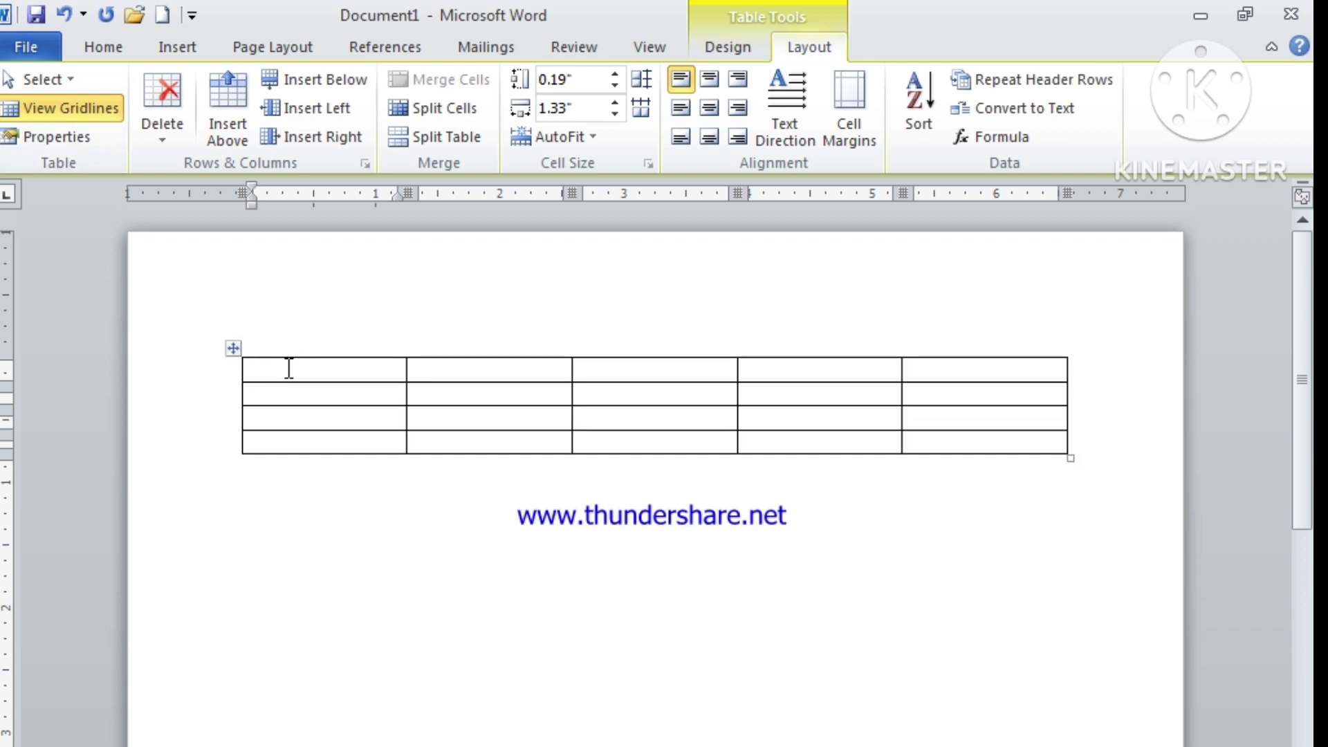
click(70, 80)
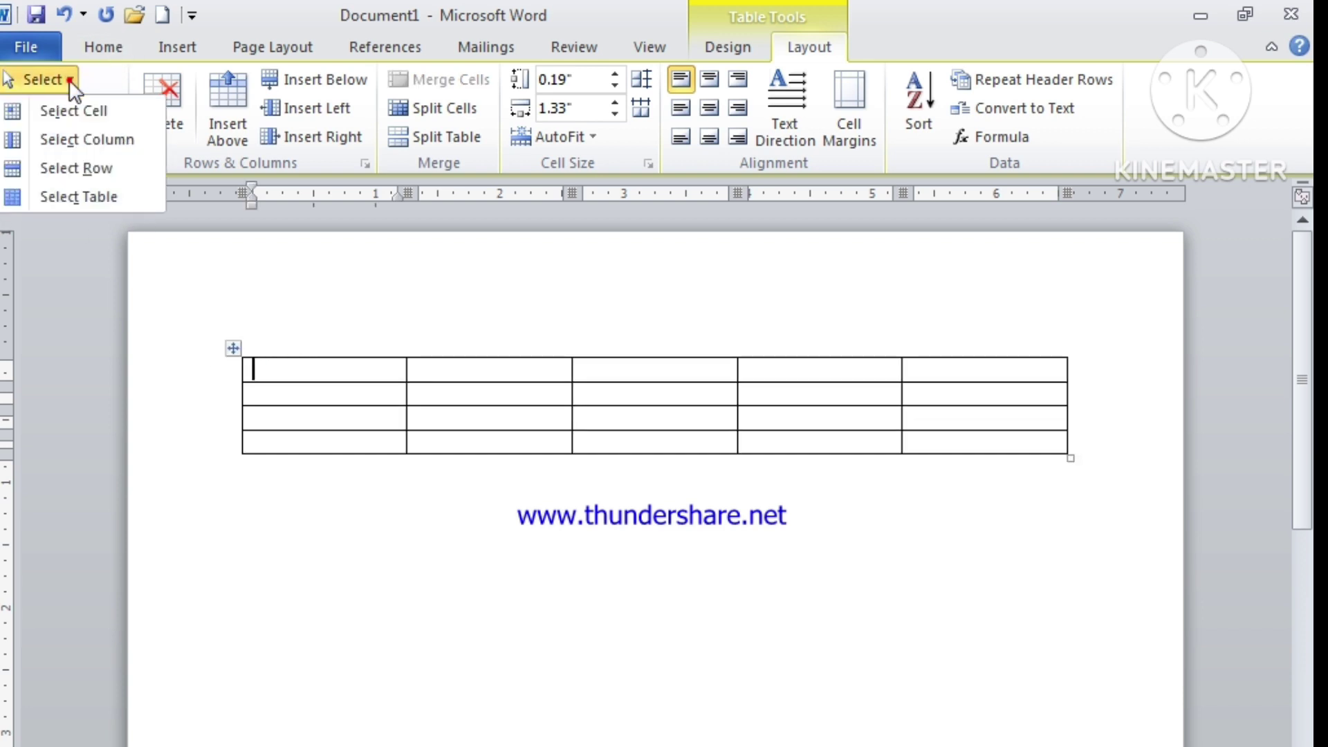
click(84, 166)
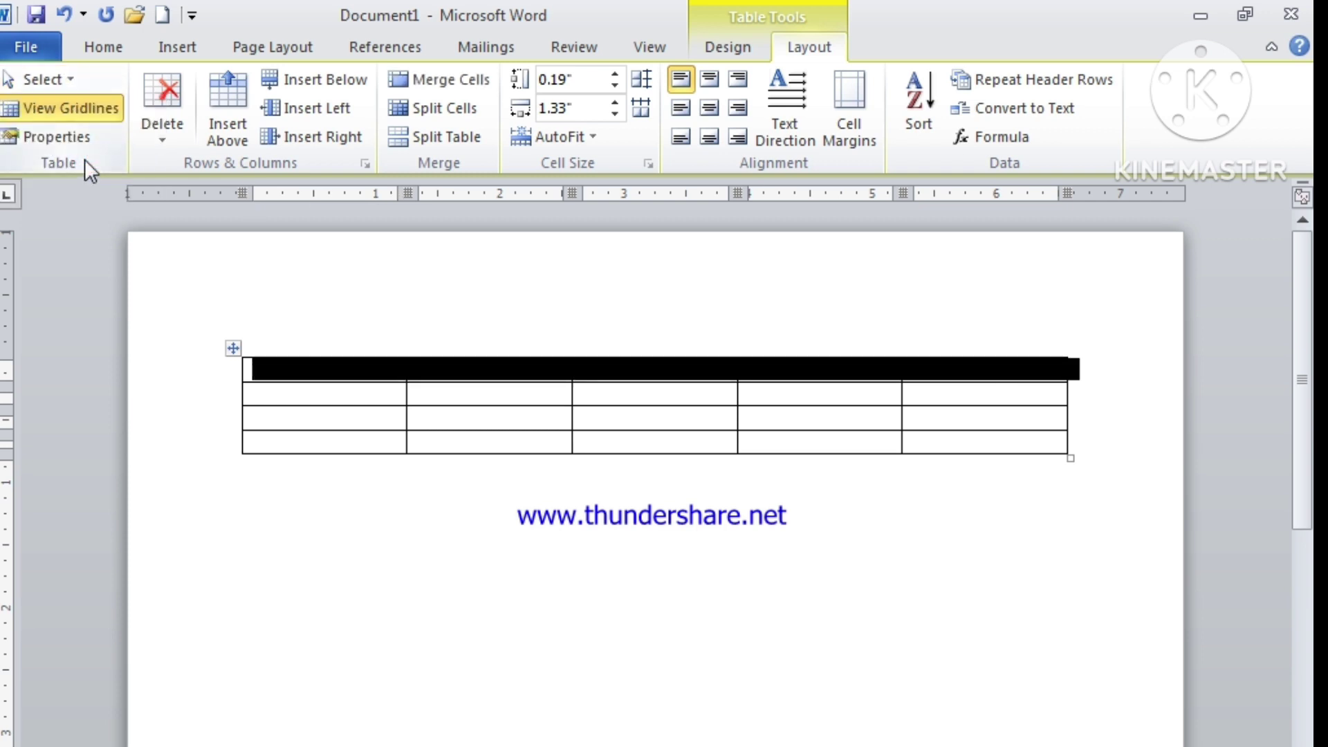
Step: Select the whole table with the cursor placed in the first cell of its second row
click(291, 391)
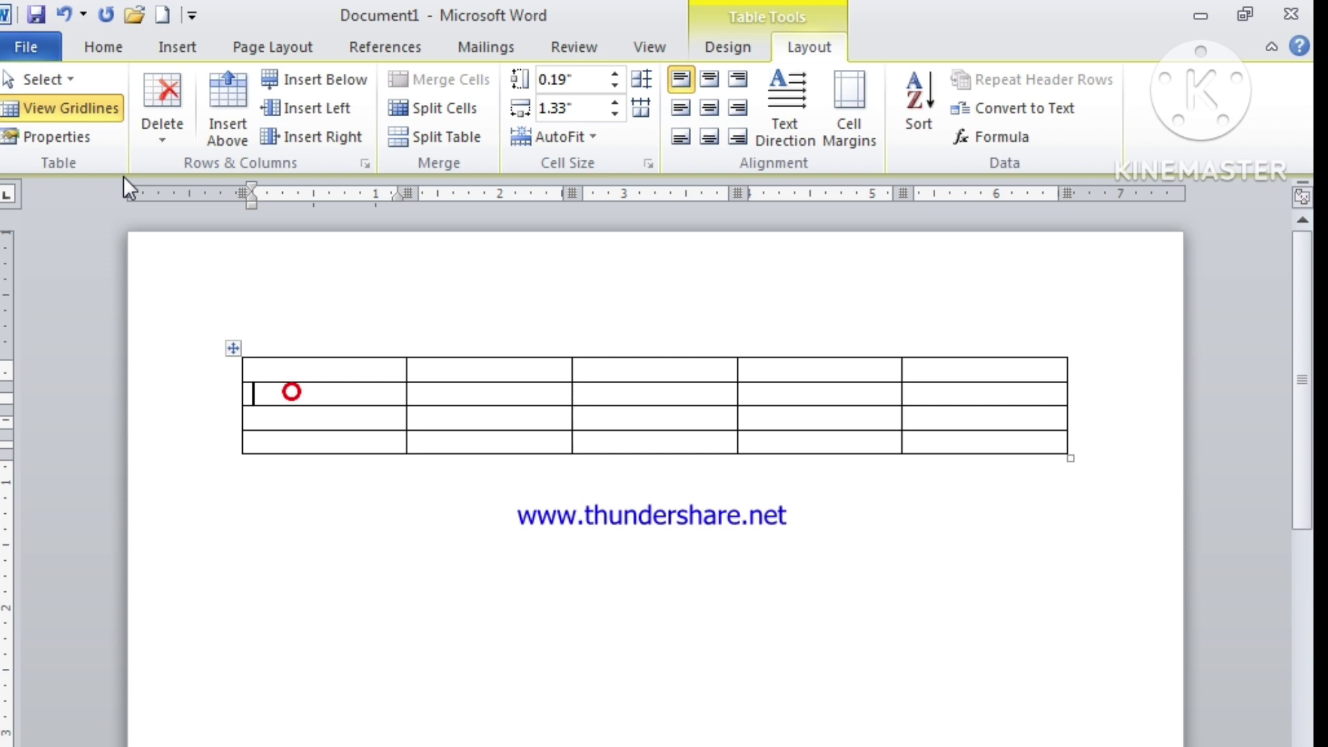
click(76, 83)
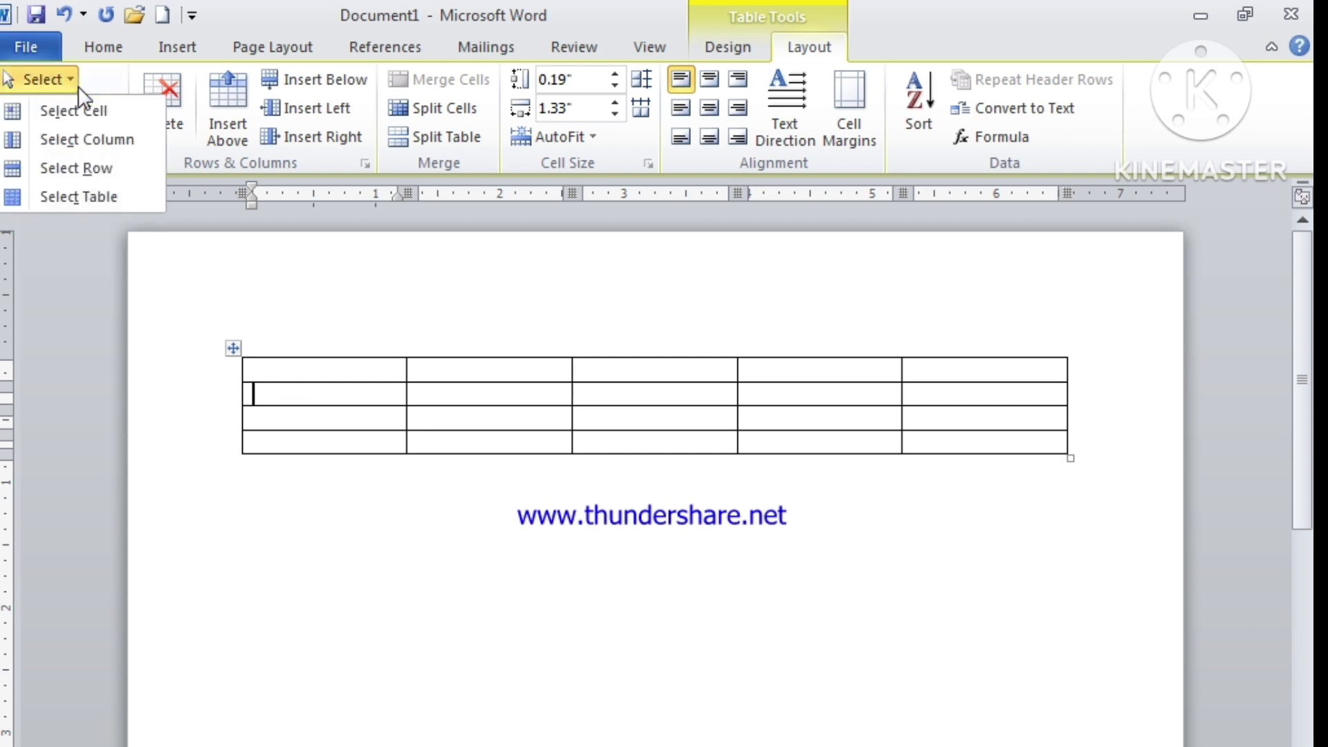
click(90, 196)
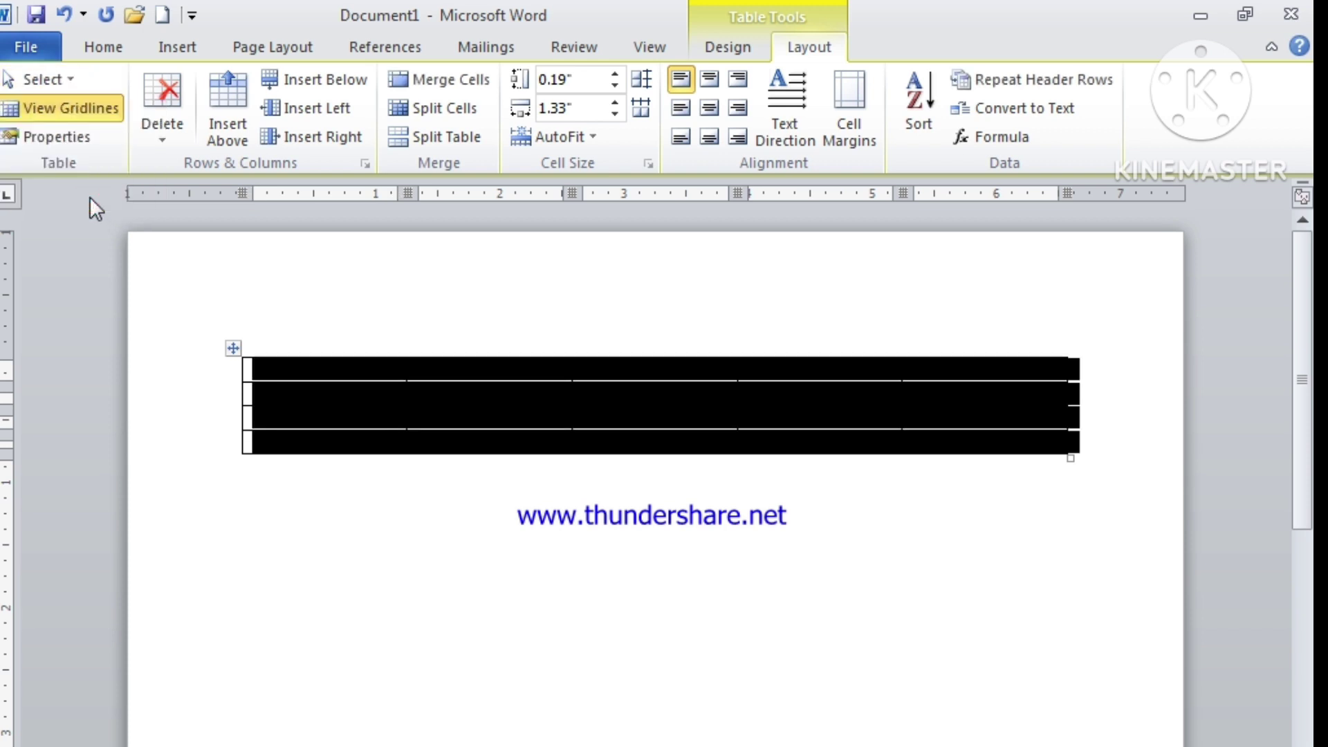
Step: Select the table's first row and examine the size, alignment and text wrapping options in Table Properties
click(226, 364)
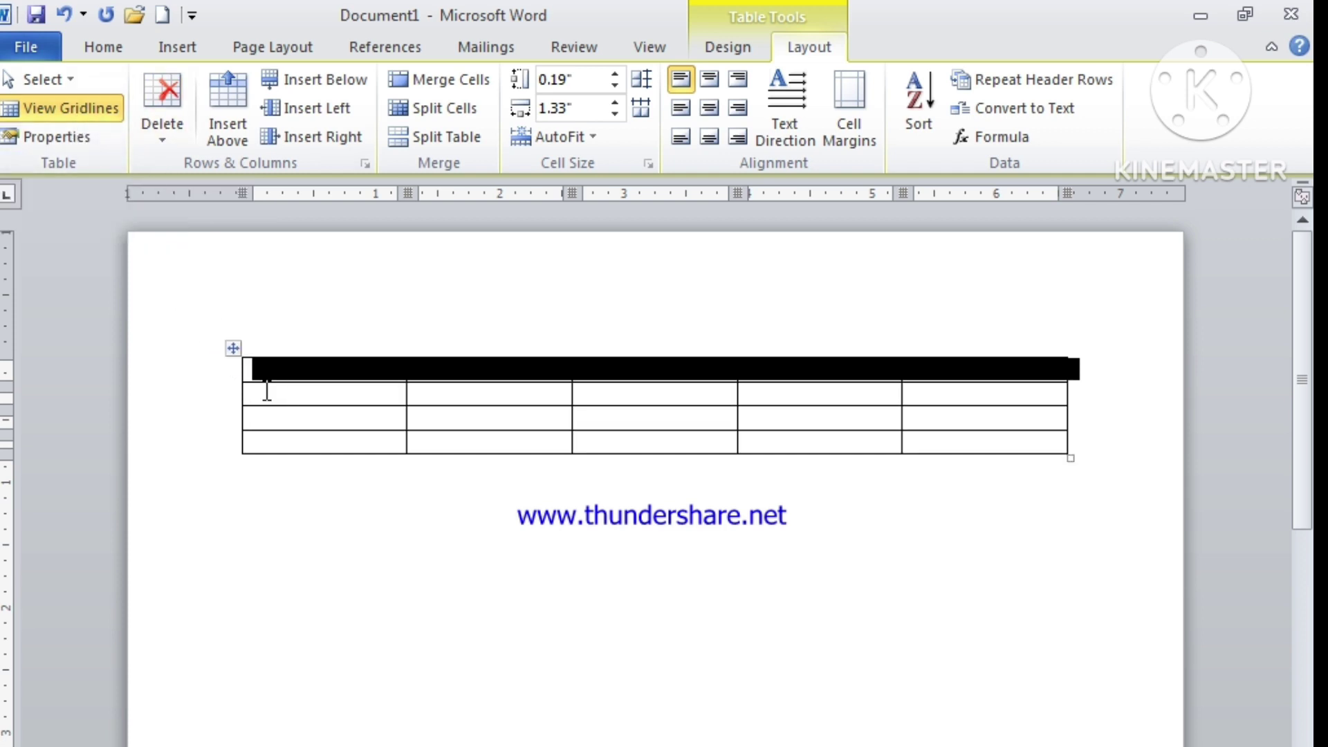
click(72, 141)
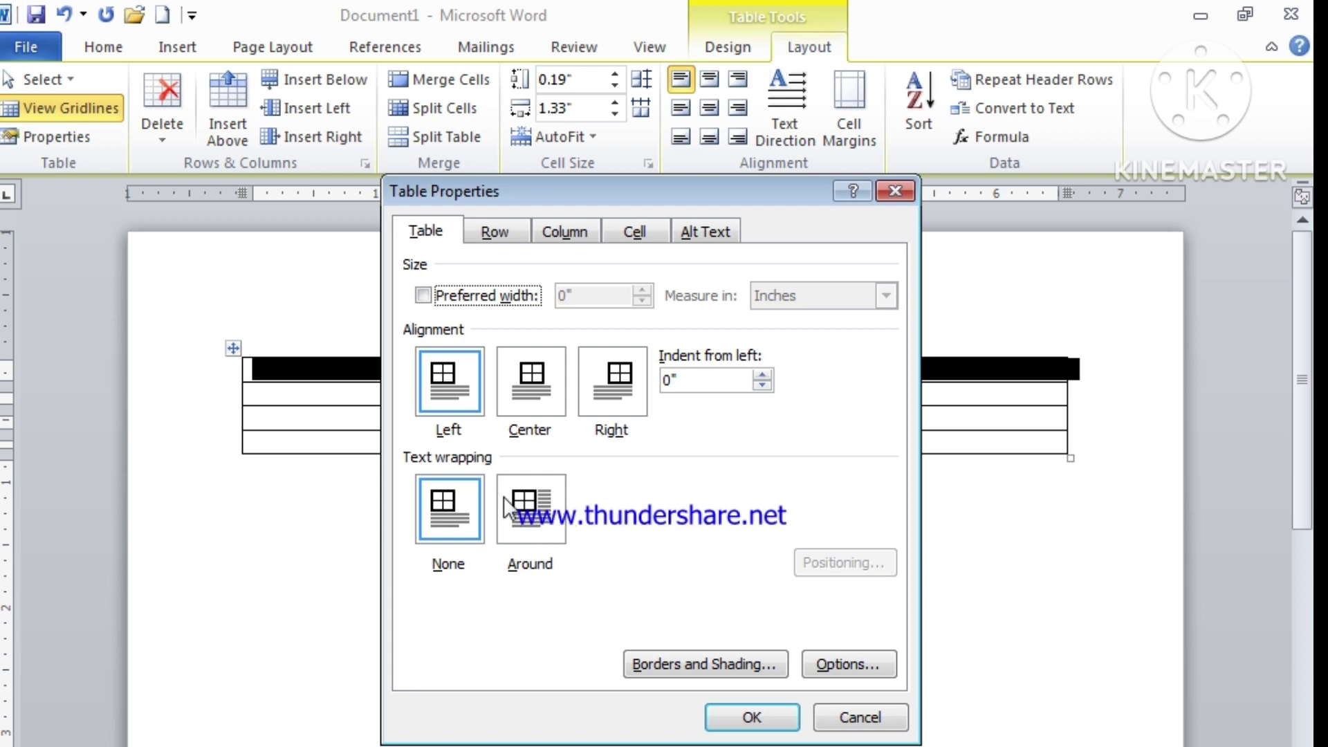
click(769, 708)
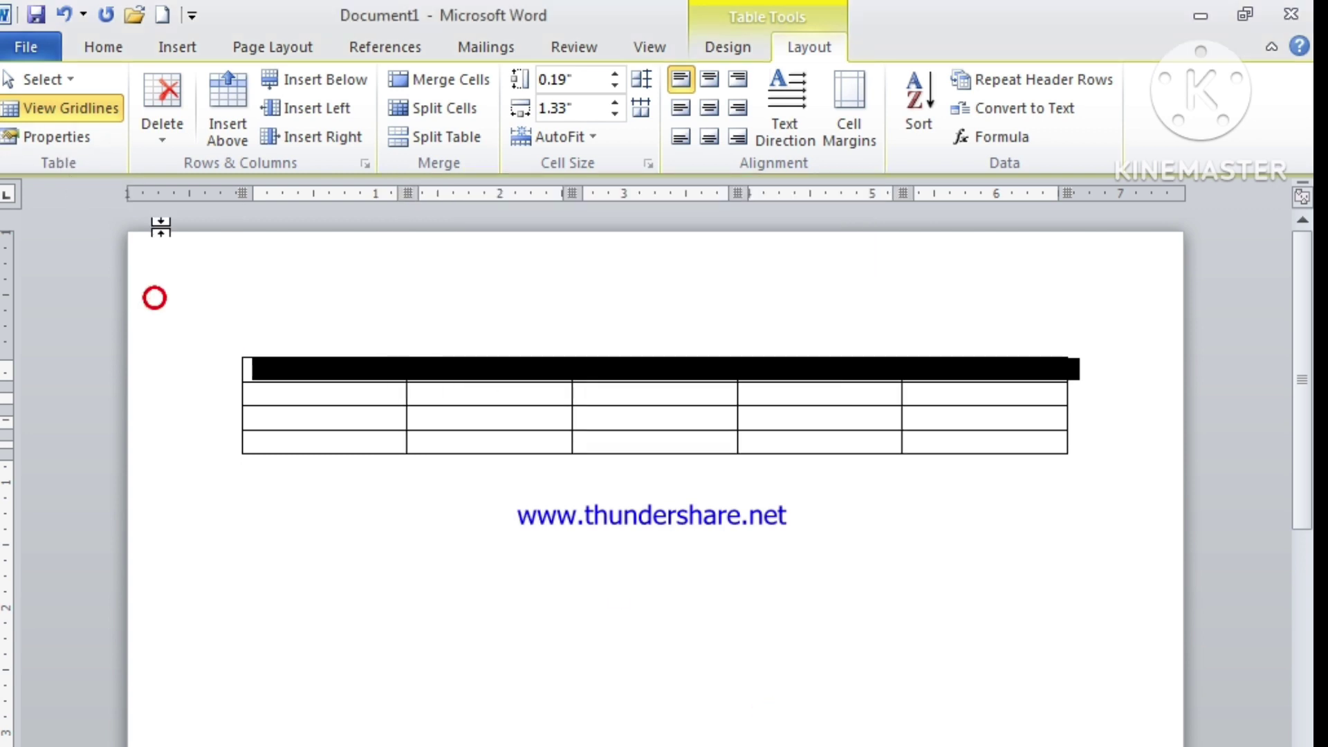
click(168, 139)
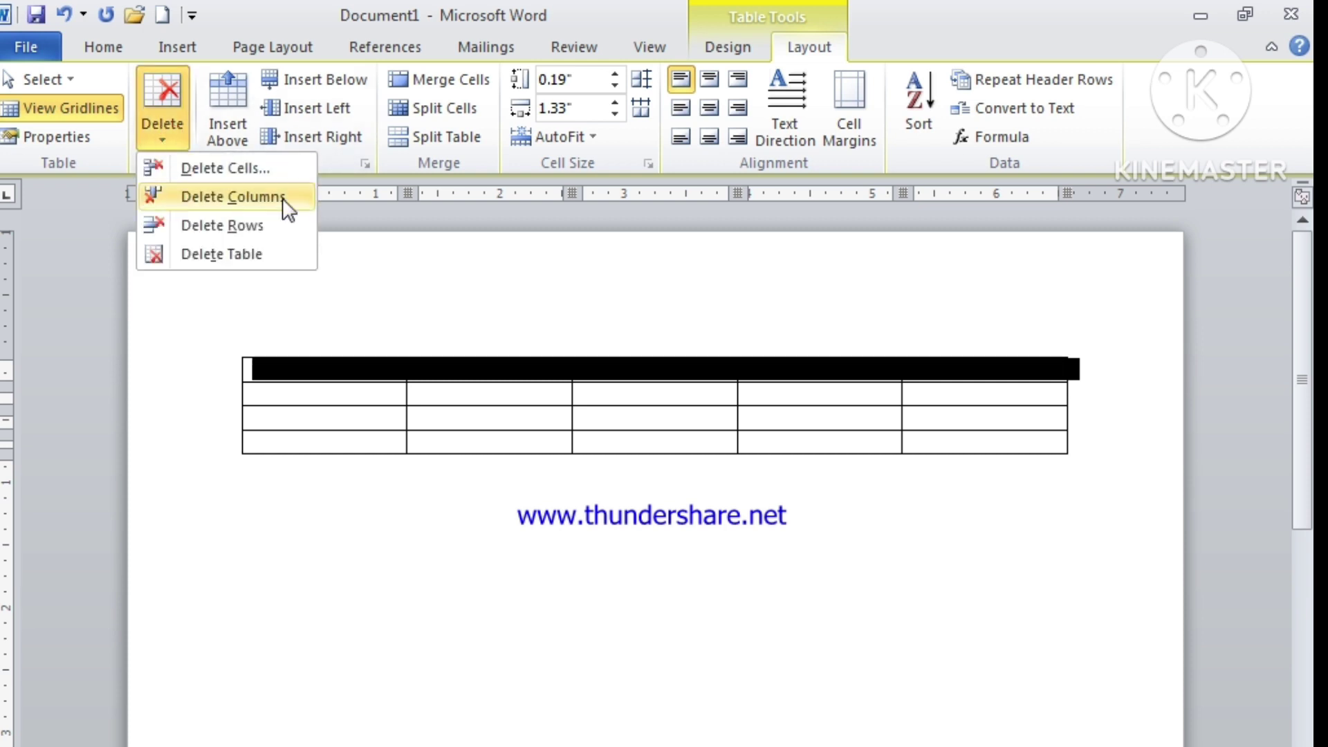
click(333, 373)
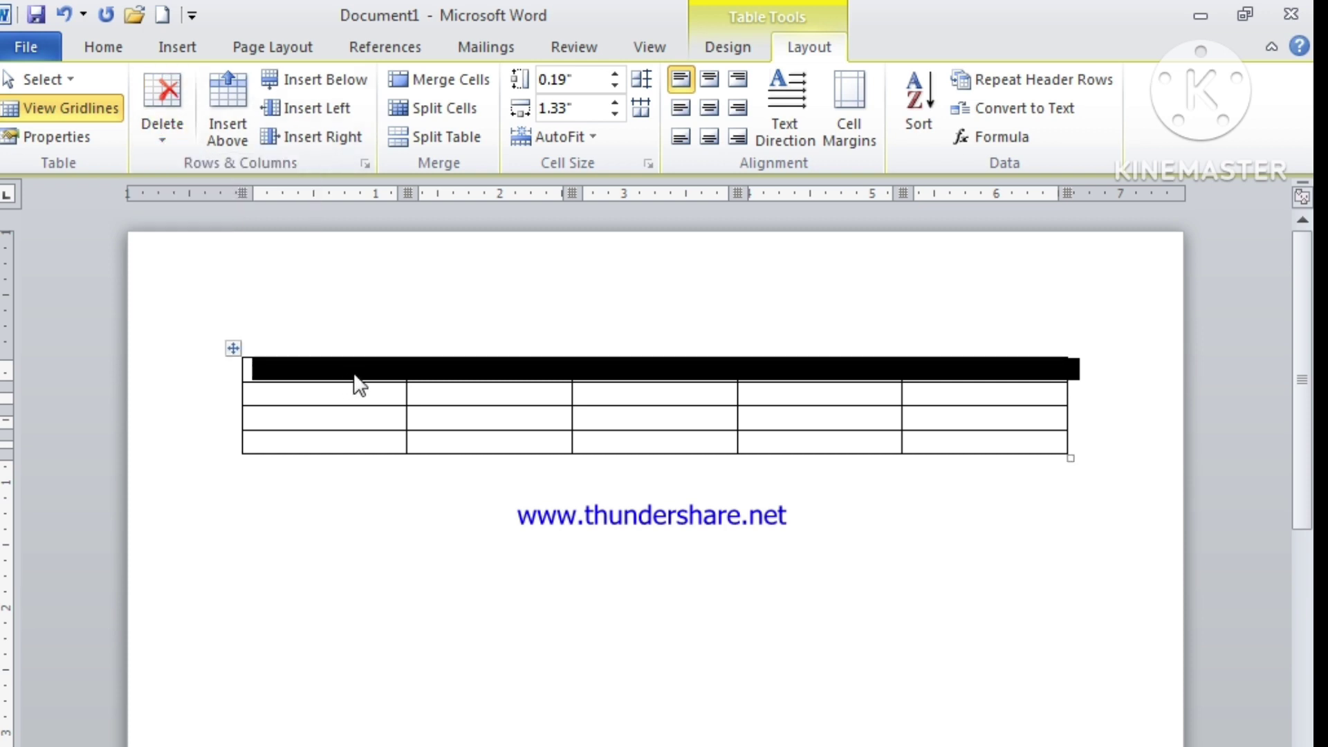
drag(354, 376, 354, 394)
Step: Enter the sample text "fgfg" in the first cell of the table
click(337, 370)
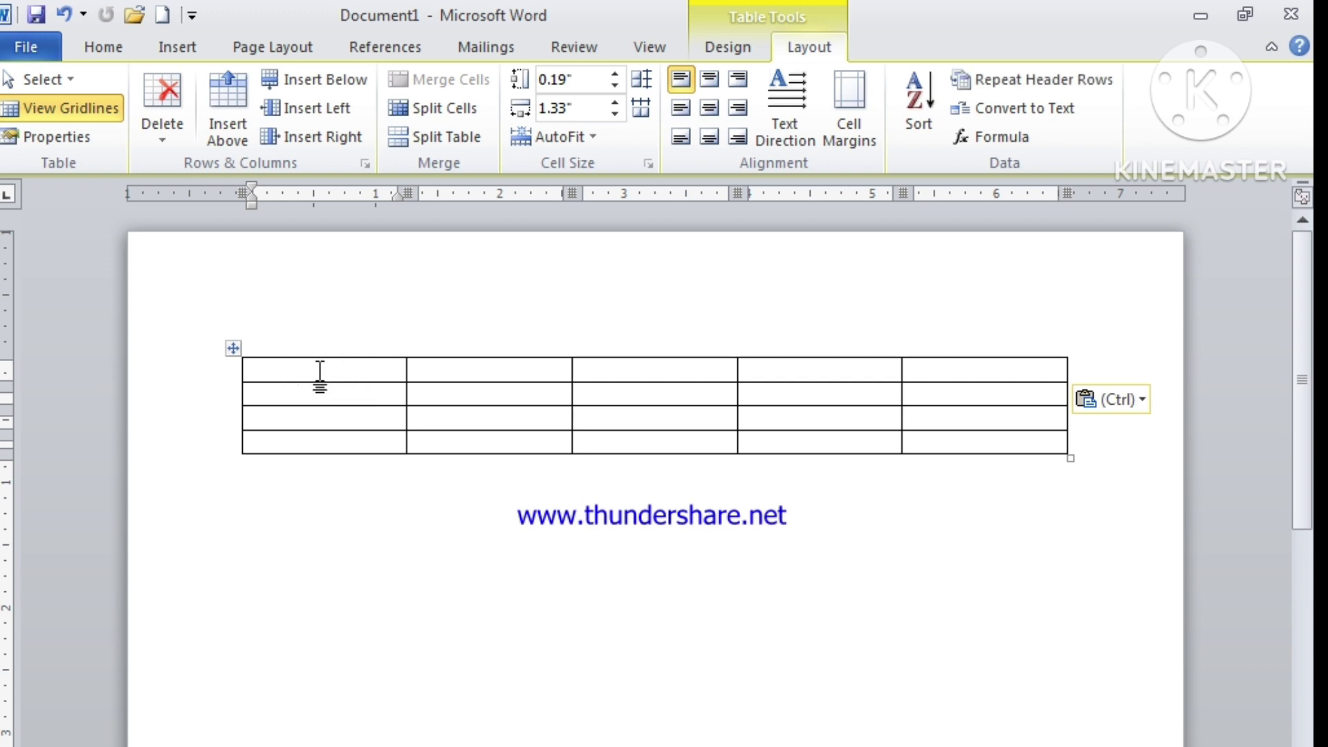
text(fgfg)
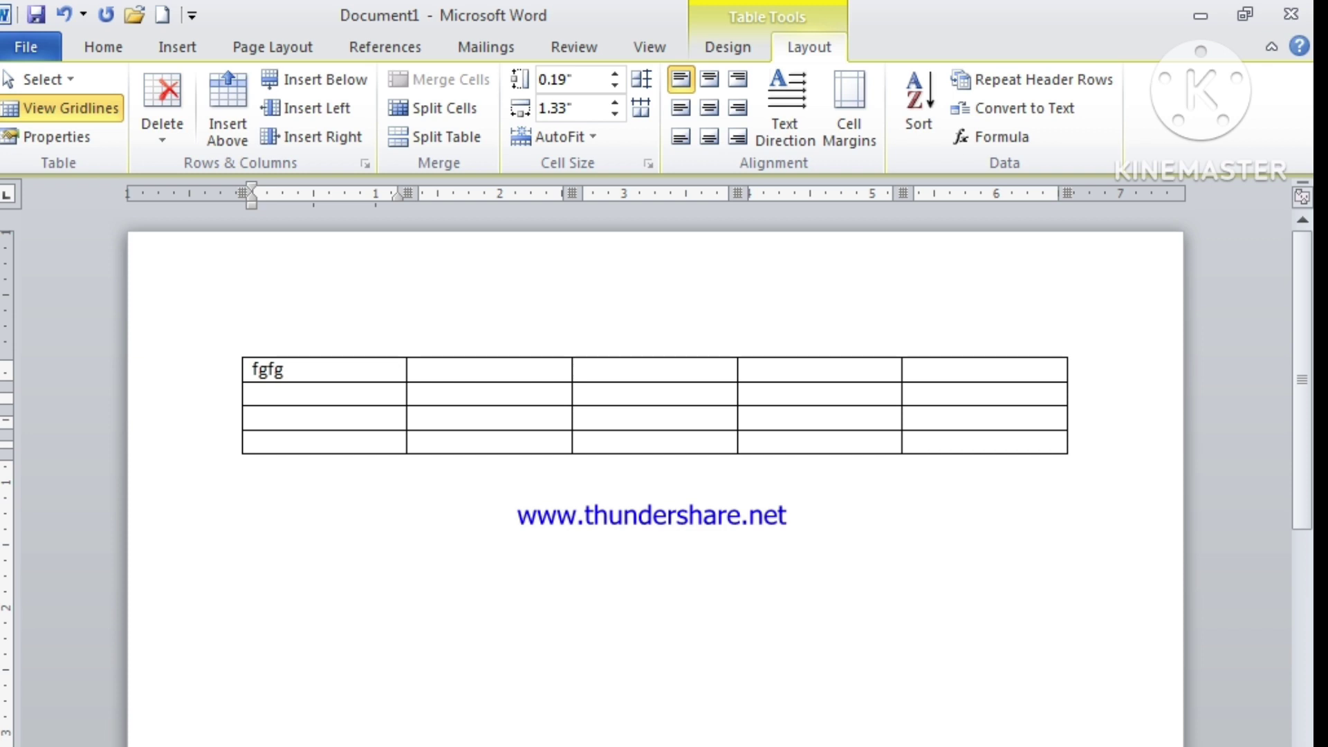
click(323, 398)
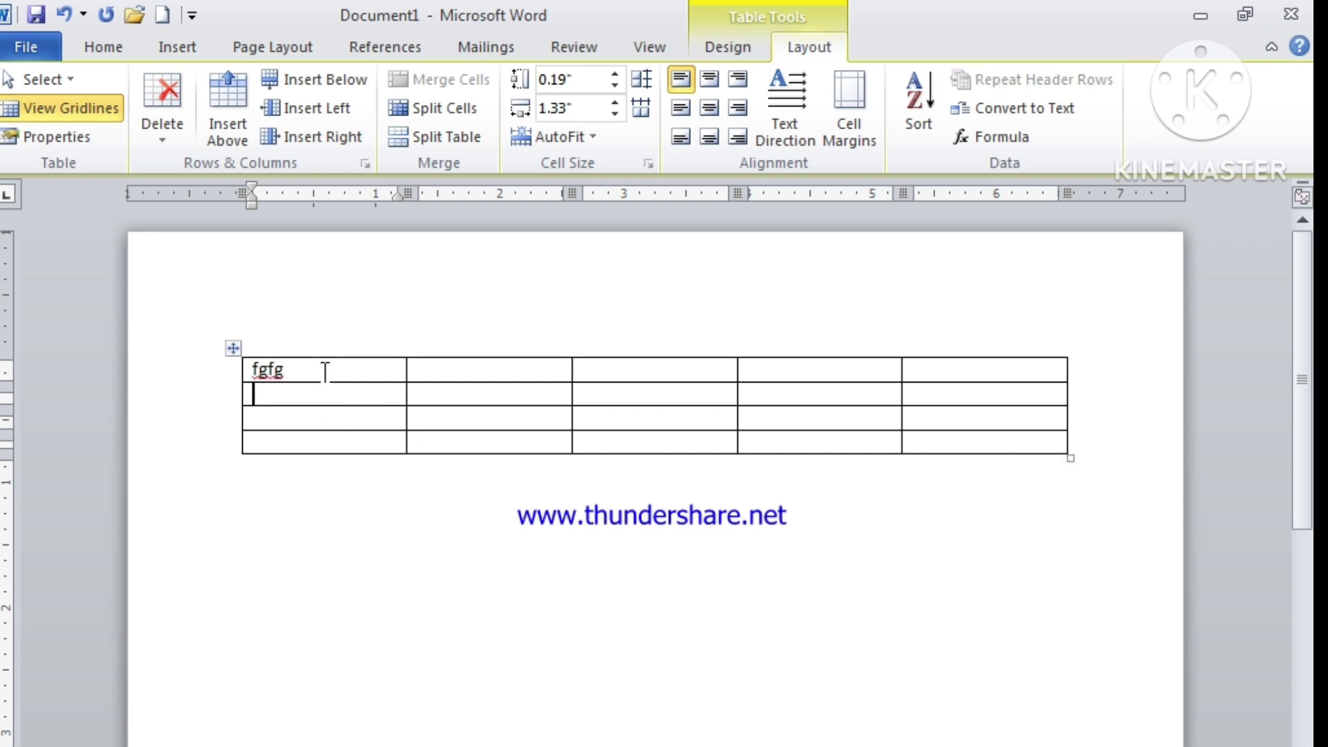
Step: Delete the table row containing "fgfg" and undo the deletion
click(323, 371)
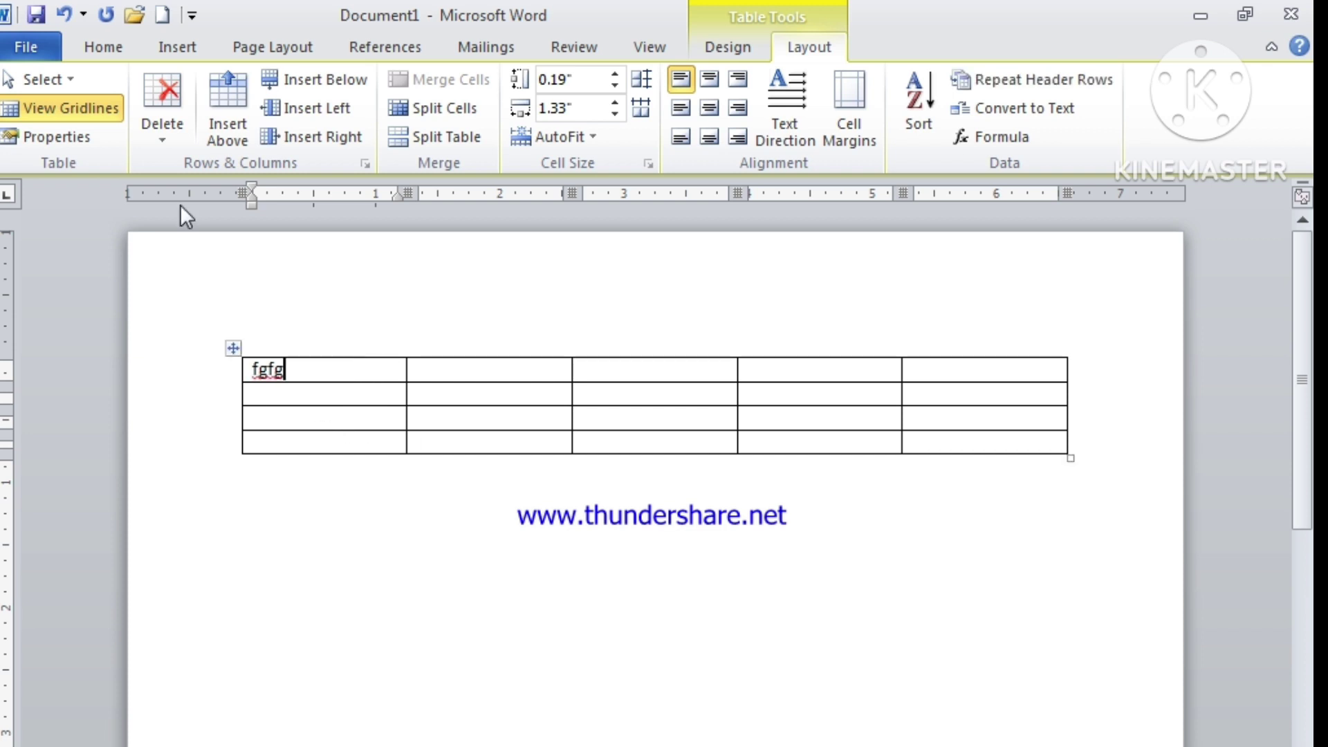
click(165, 139)
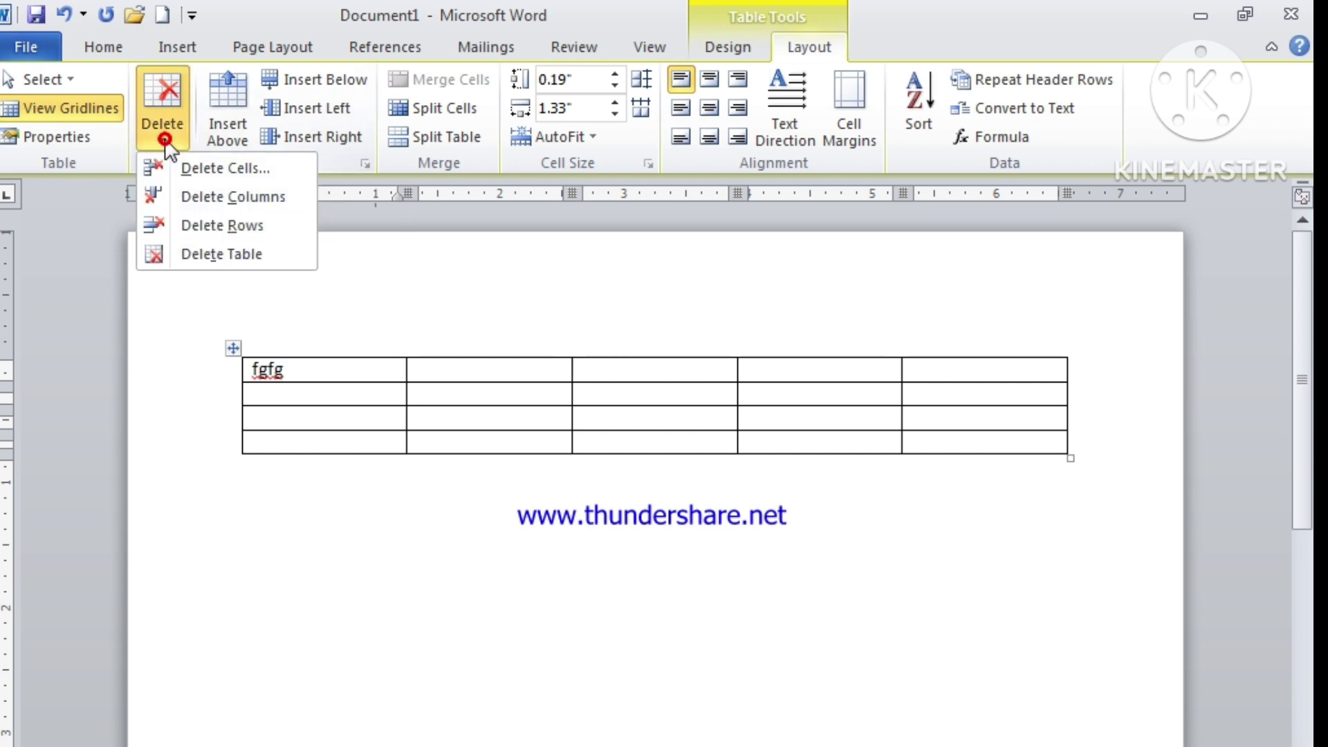
click(185, 224)
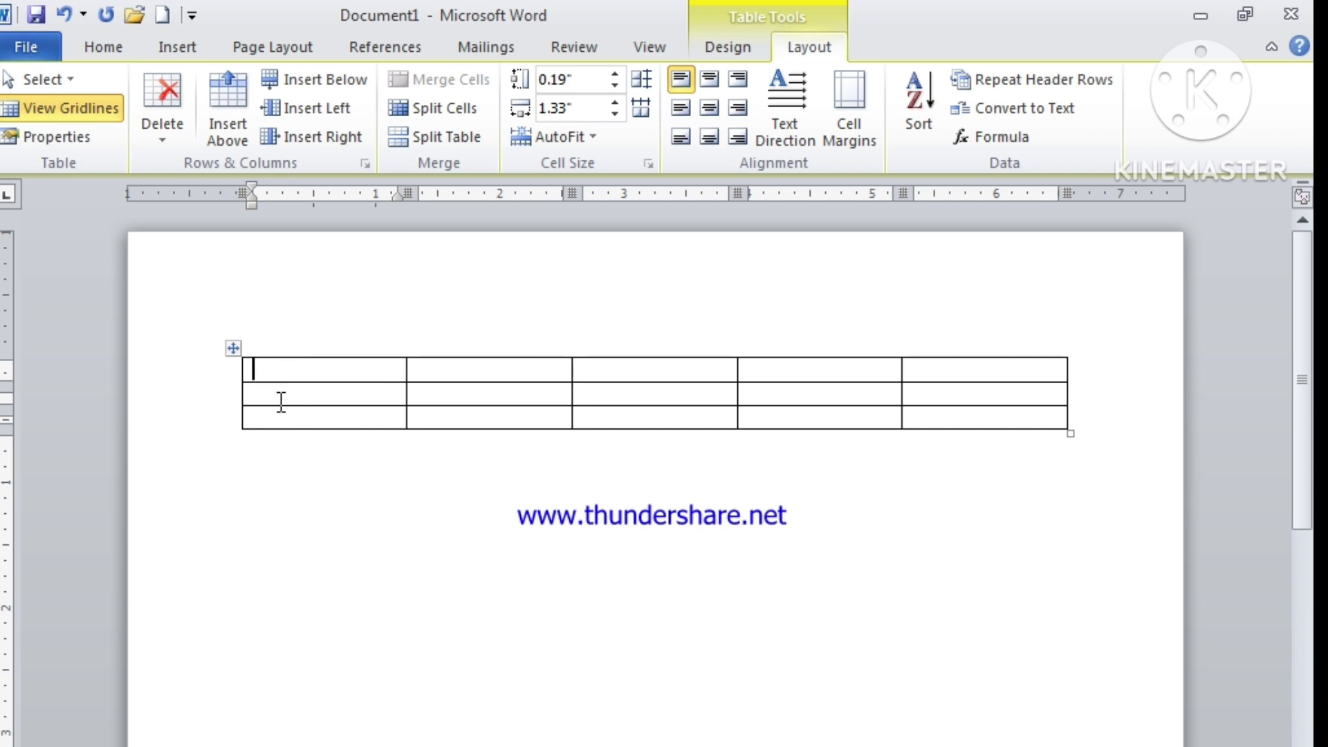
key(ctrl+z)
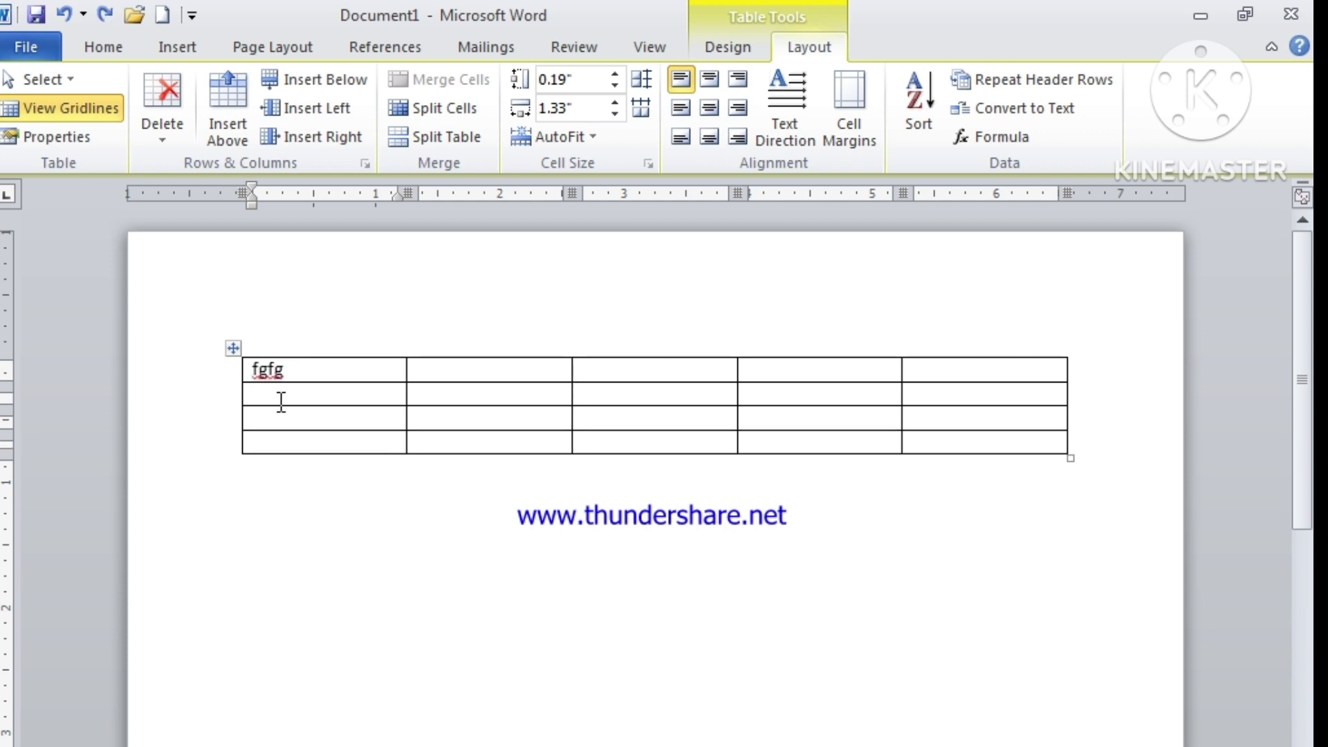
Step: Delete the table column containing "fgfg" and undo the deletion
click(164, 135)
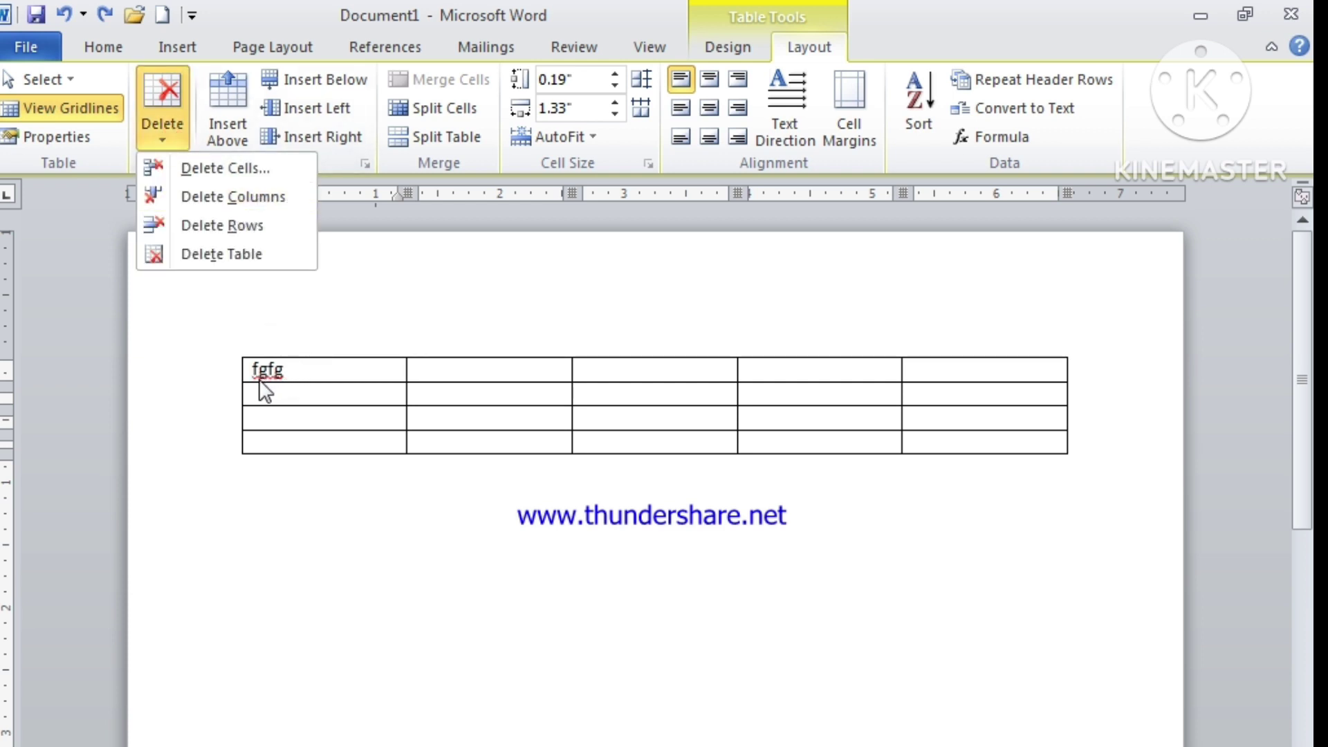
click(314, 374)
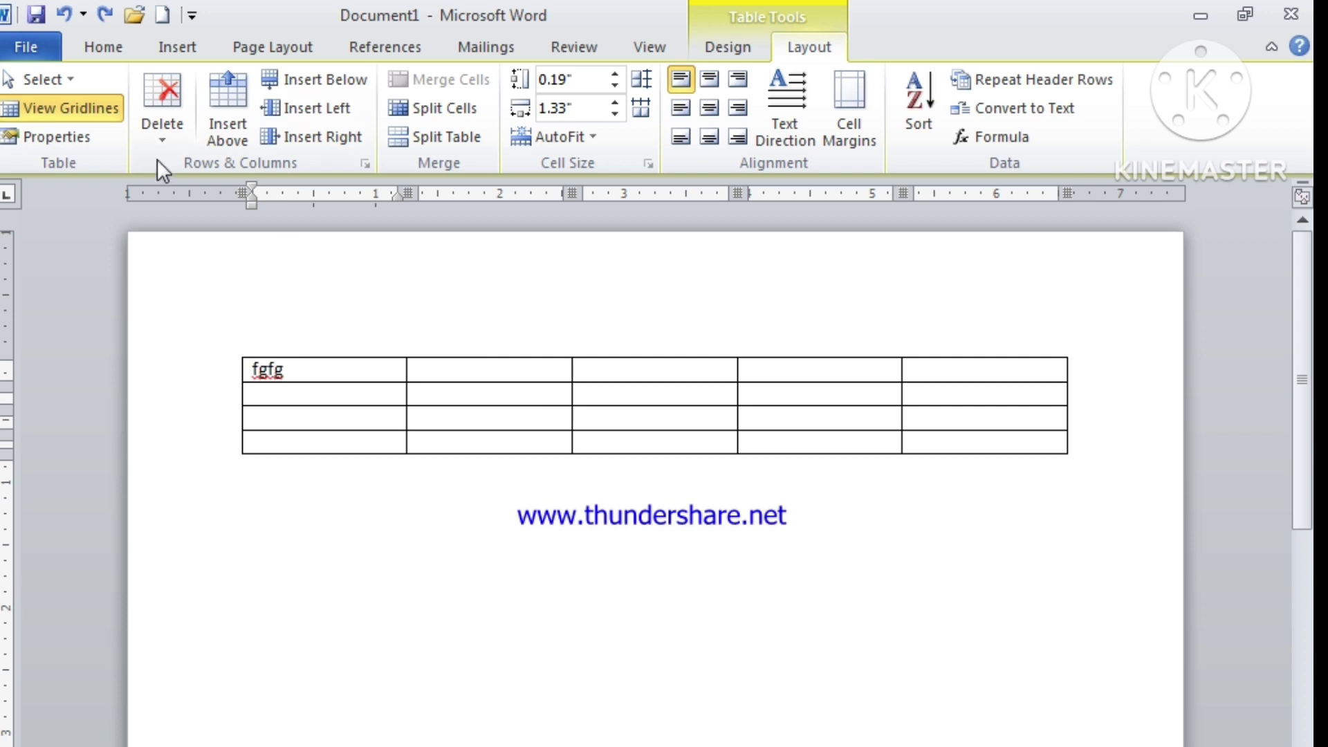
click(161, 138)
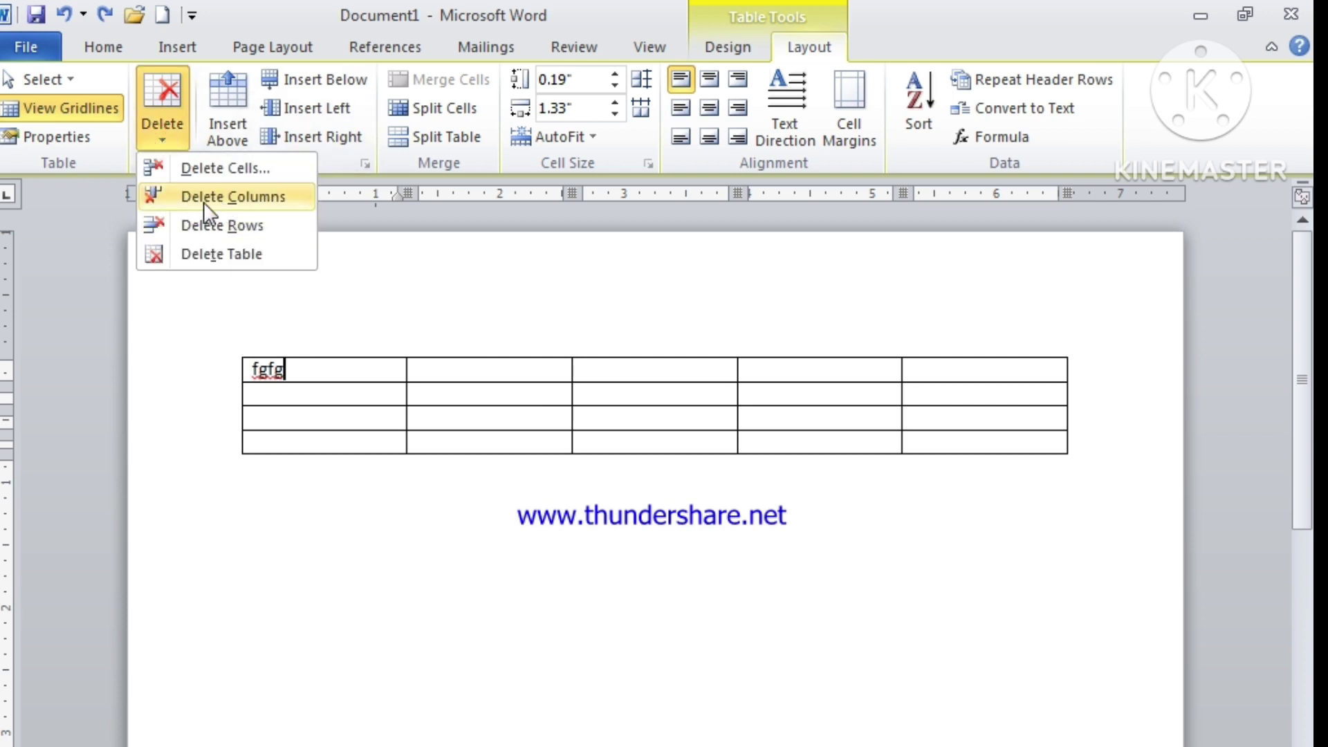
click(234, 202)
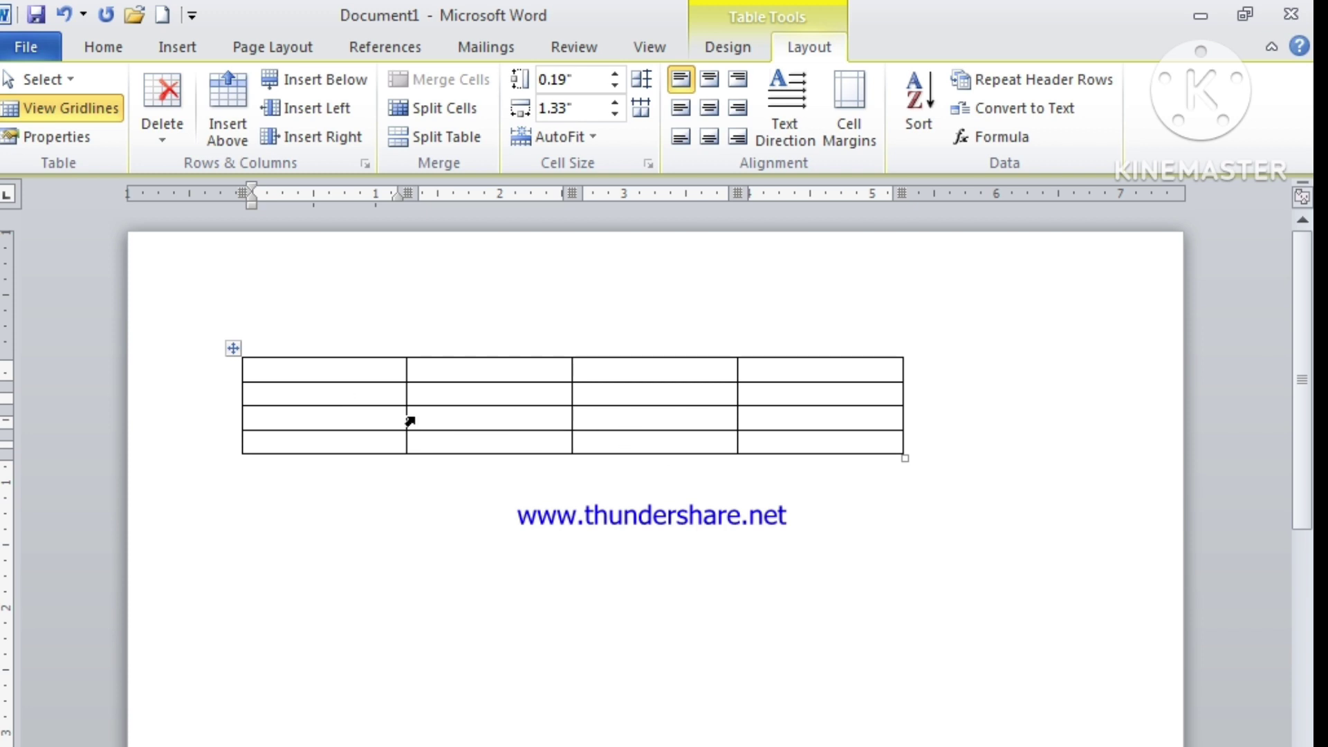
key(ctrl+z)
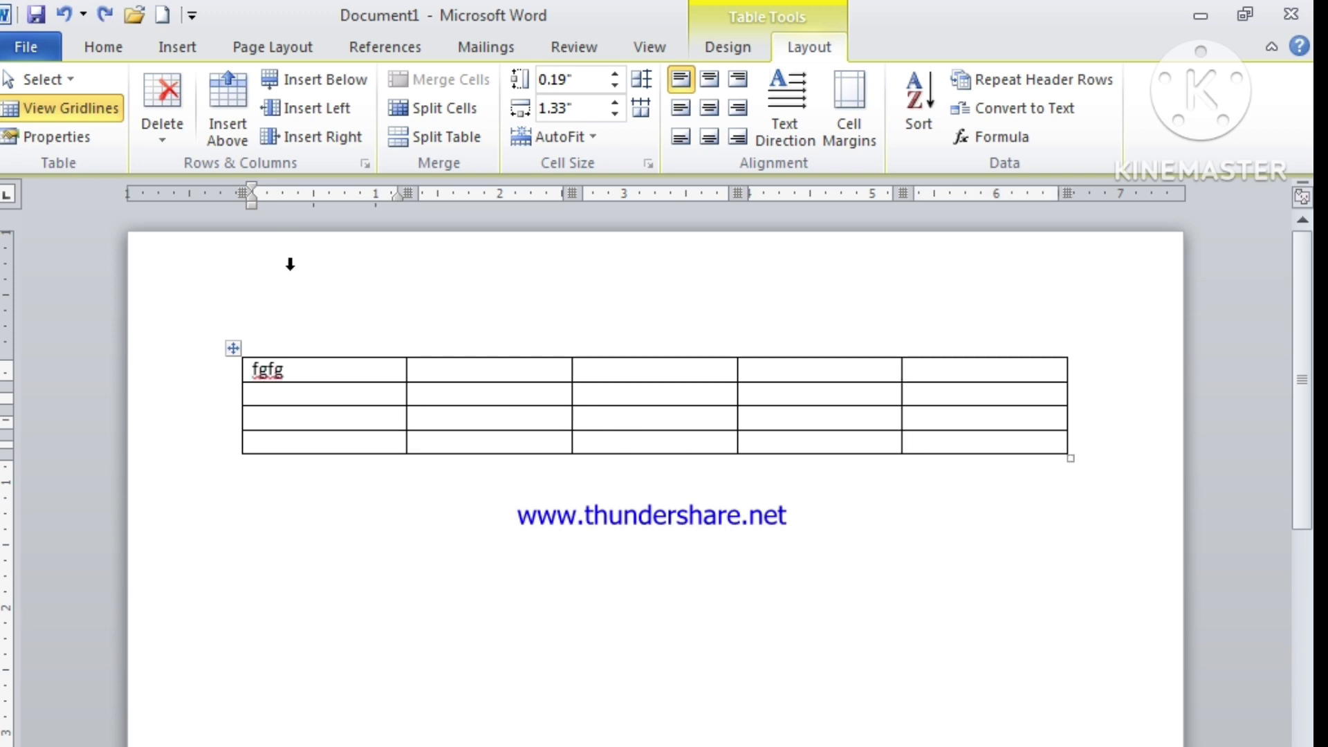
Step: Delete the "fgfg" cell with the Shift cells left option and undo the deletion
click(304, 403)
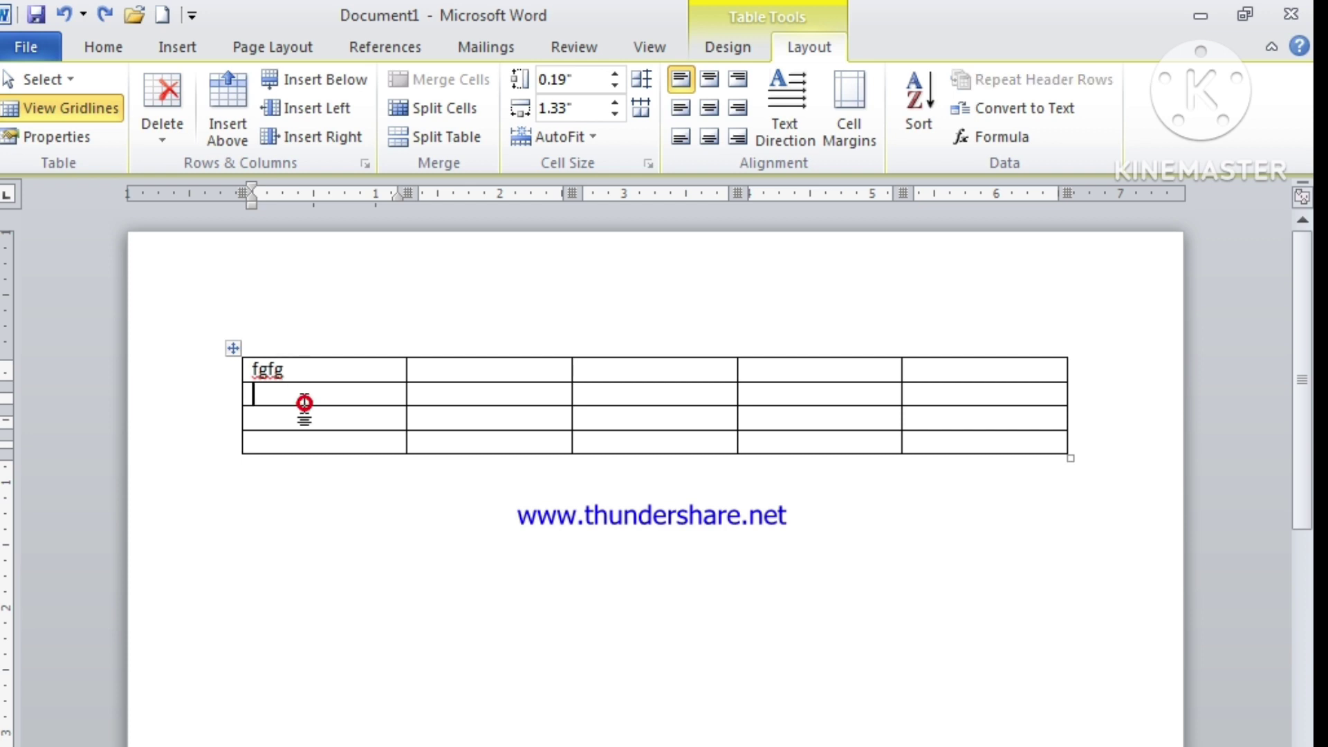
click(168, 145)
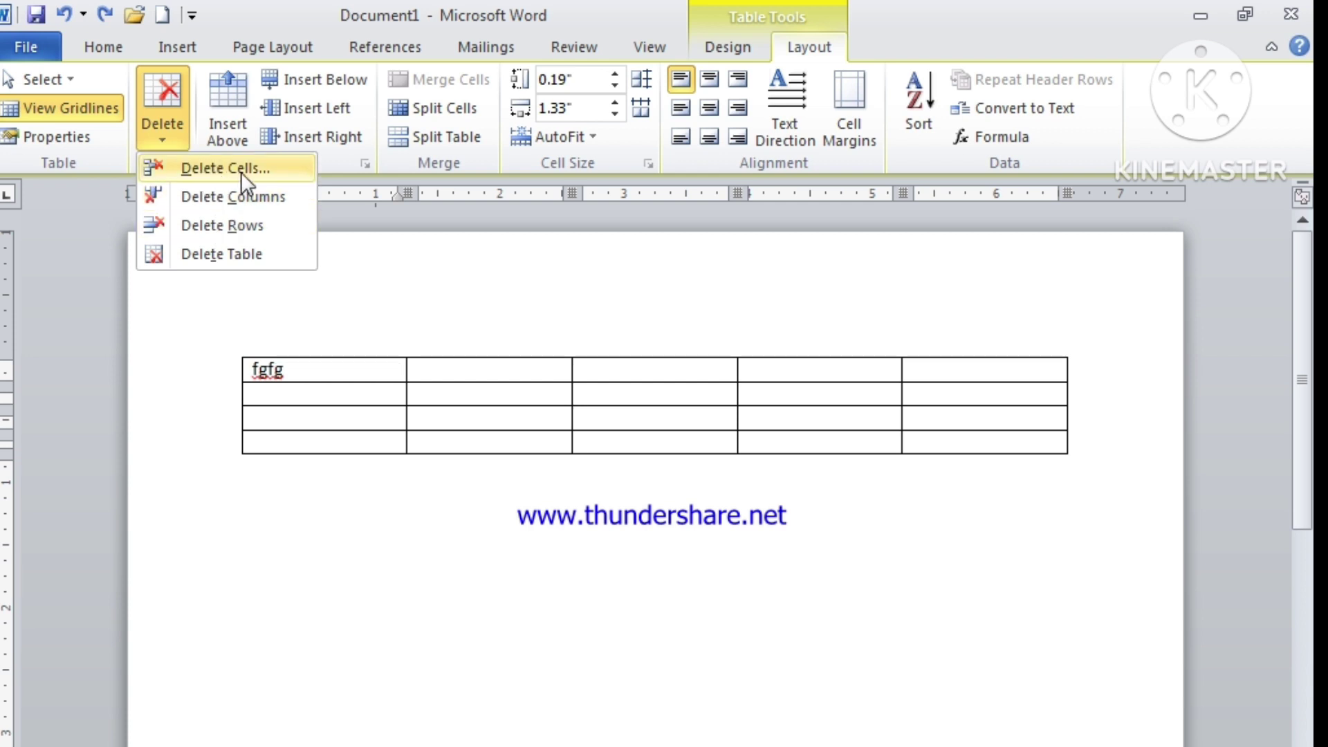
click(294, 367)
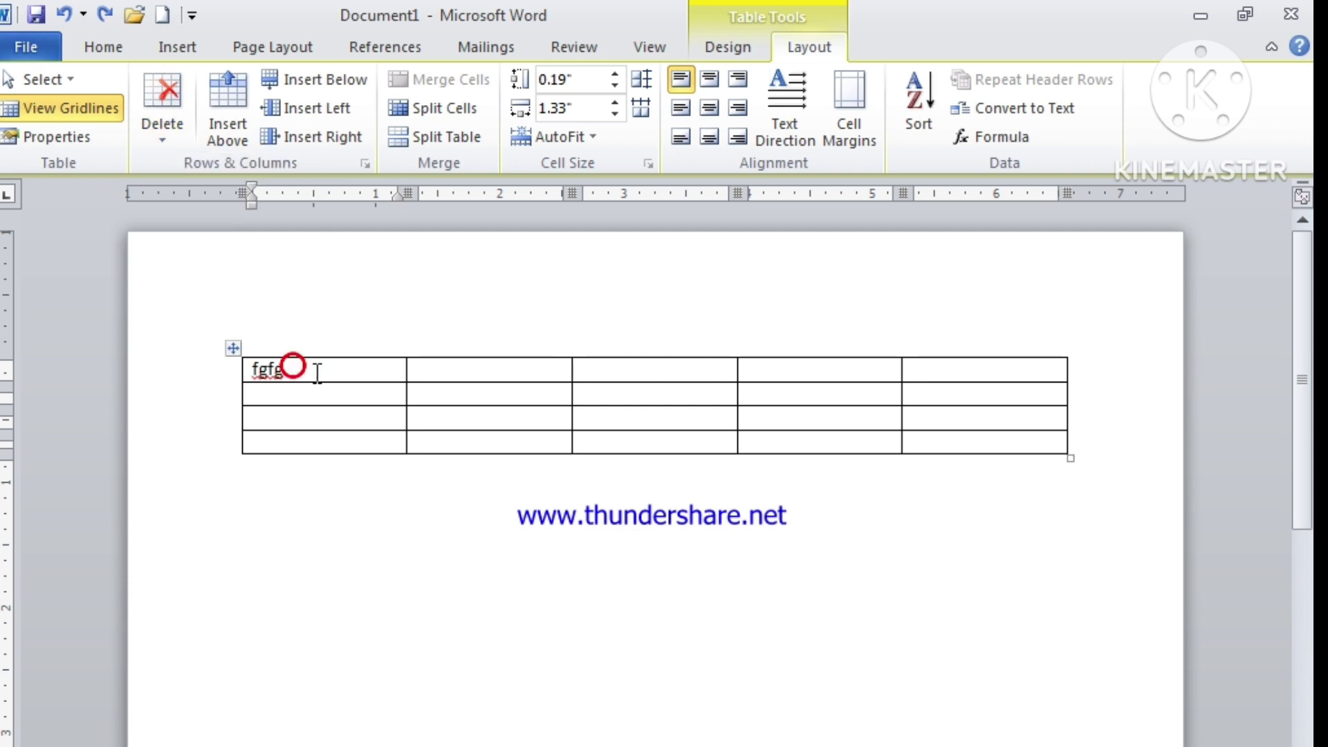
click(311, 369)
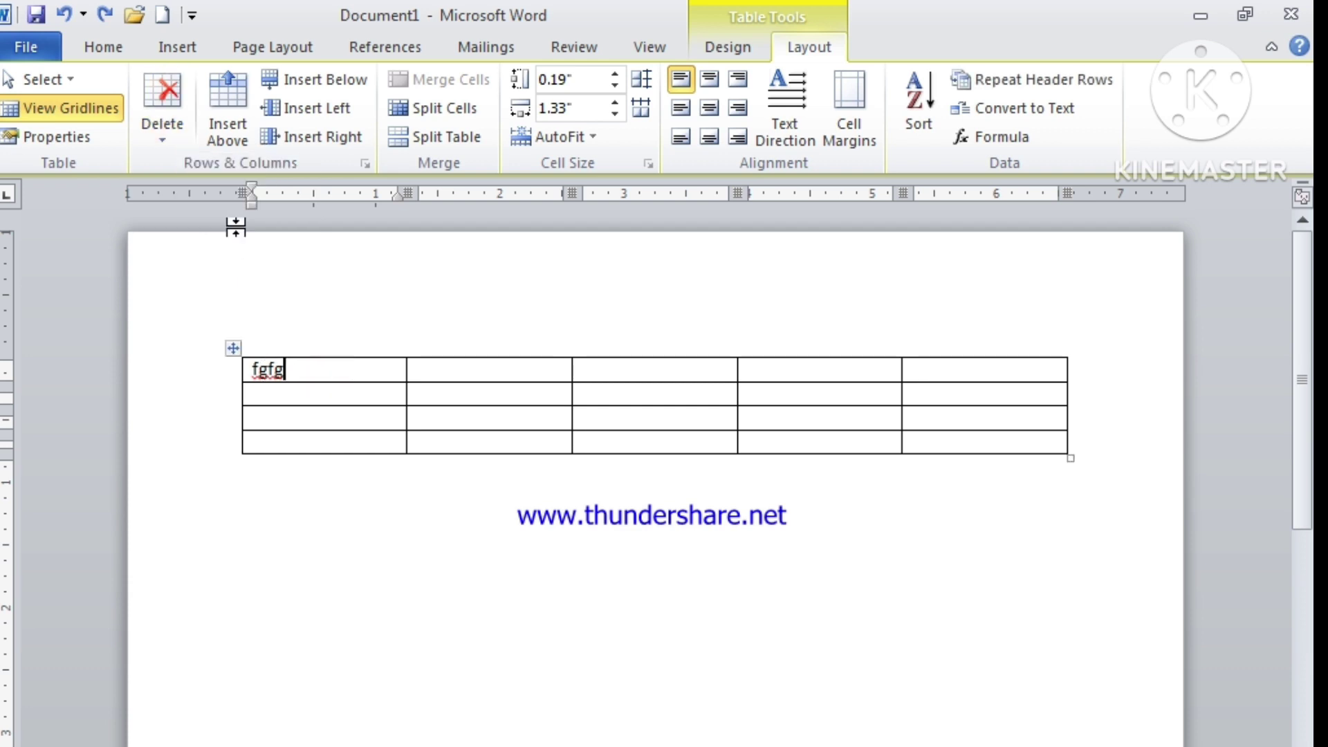
click(158, 142)
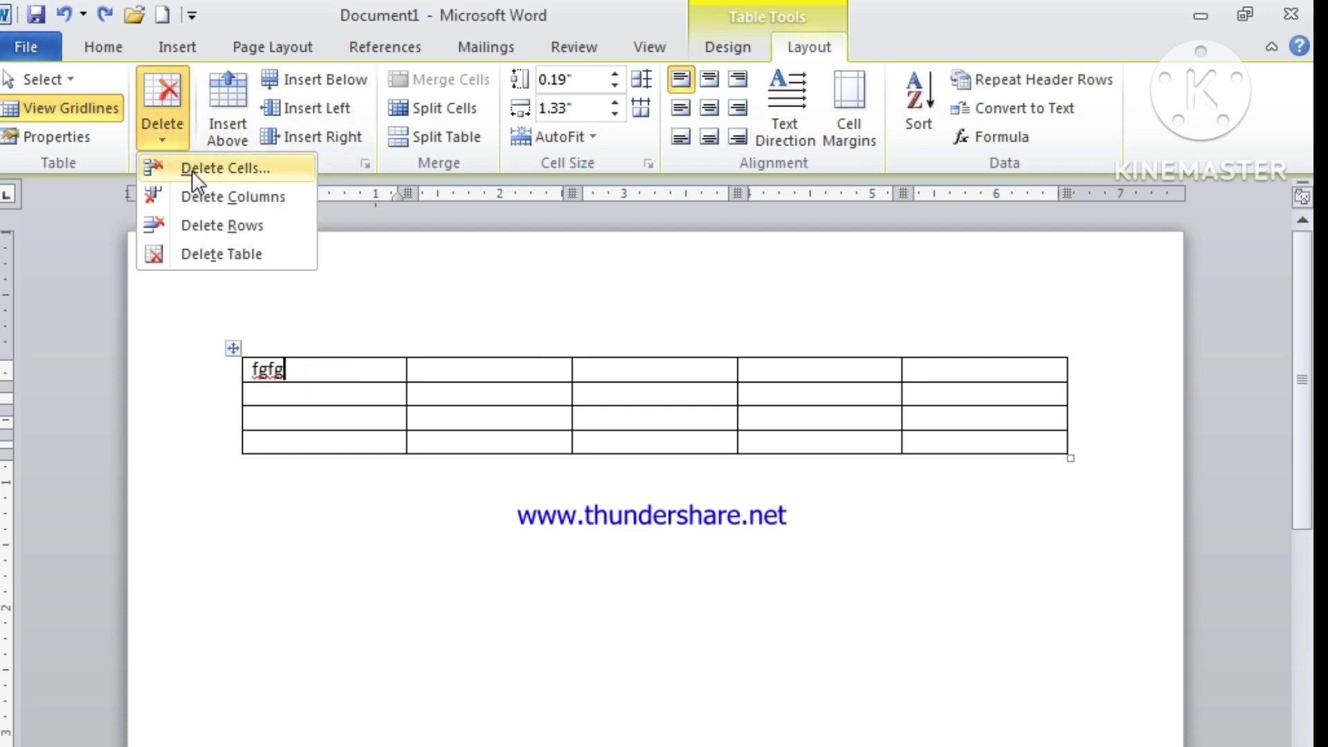
click(226, 169)
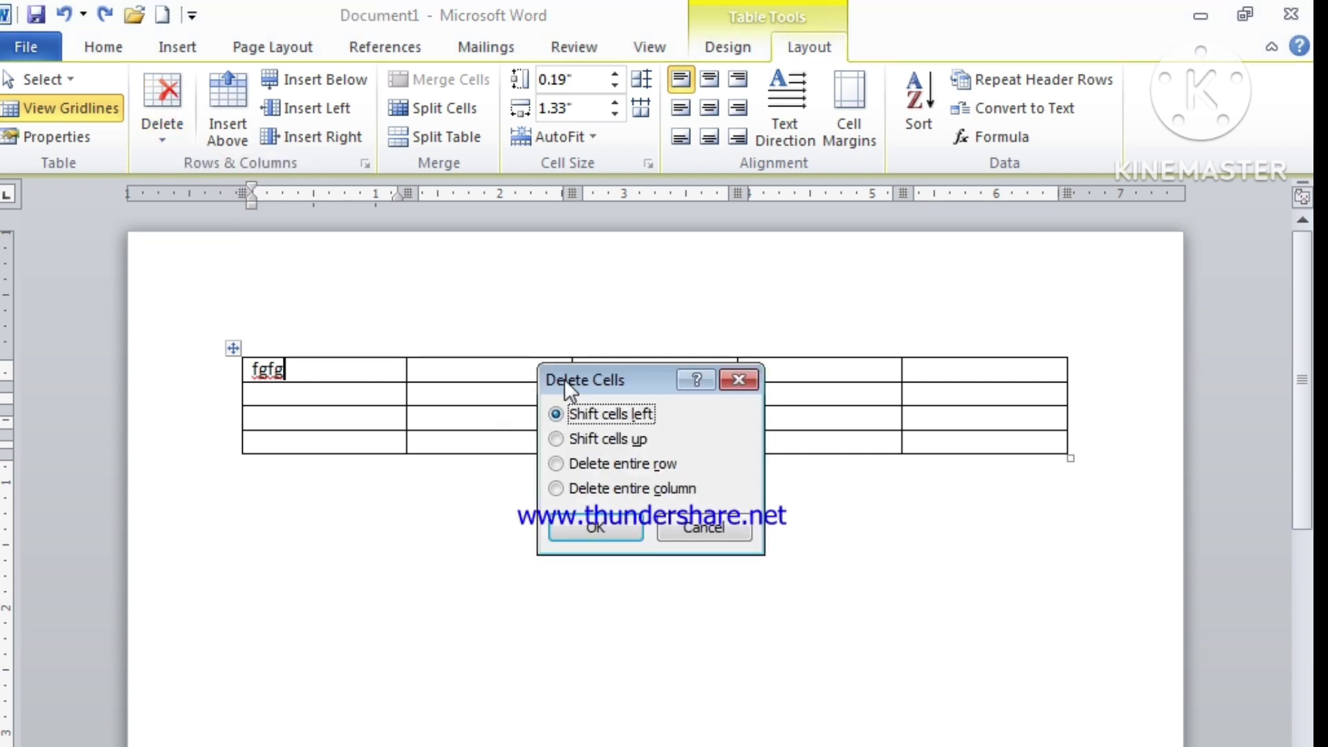
drag(632, 376, 720, 310)
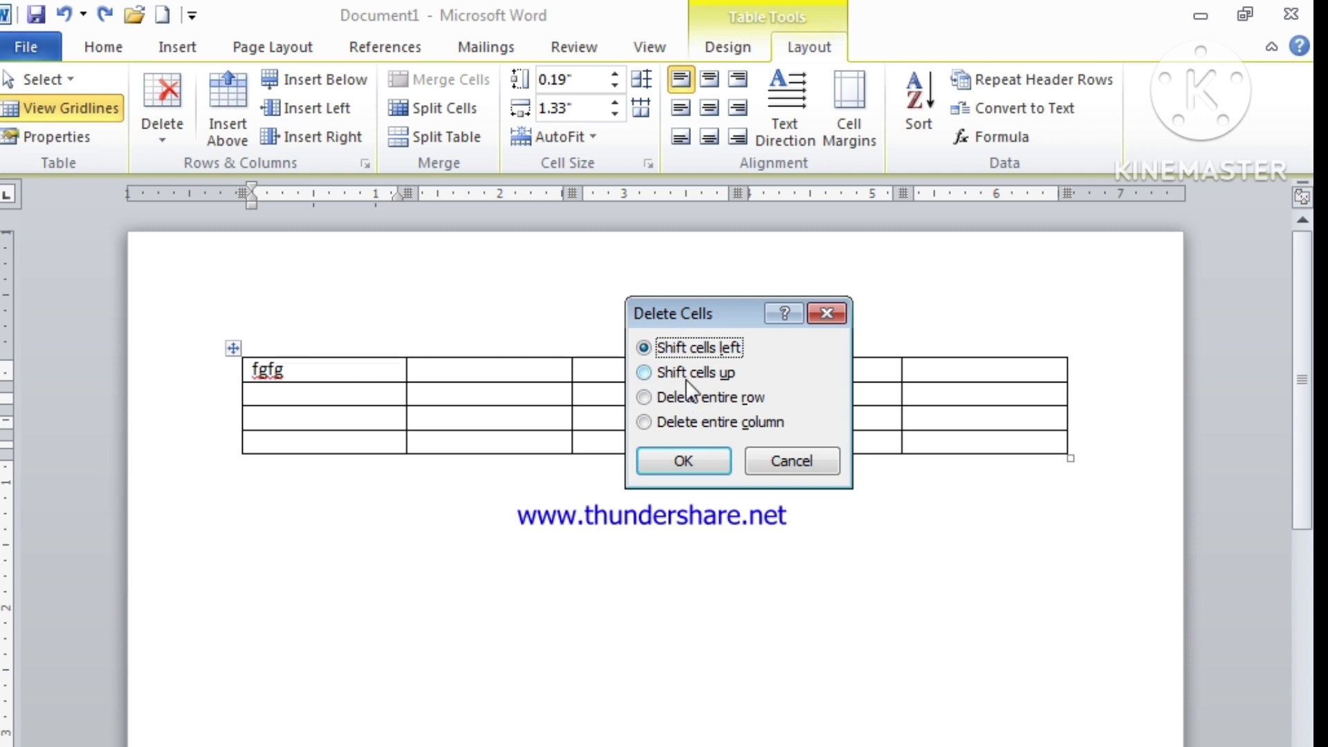
click(714, 387)
click(694, 457)
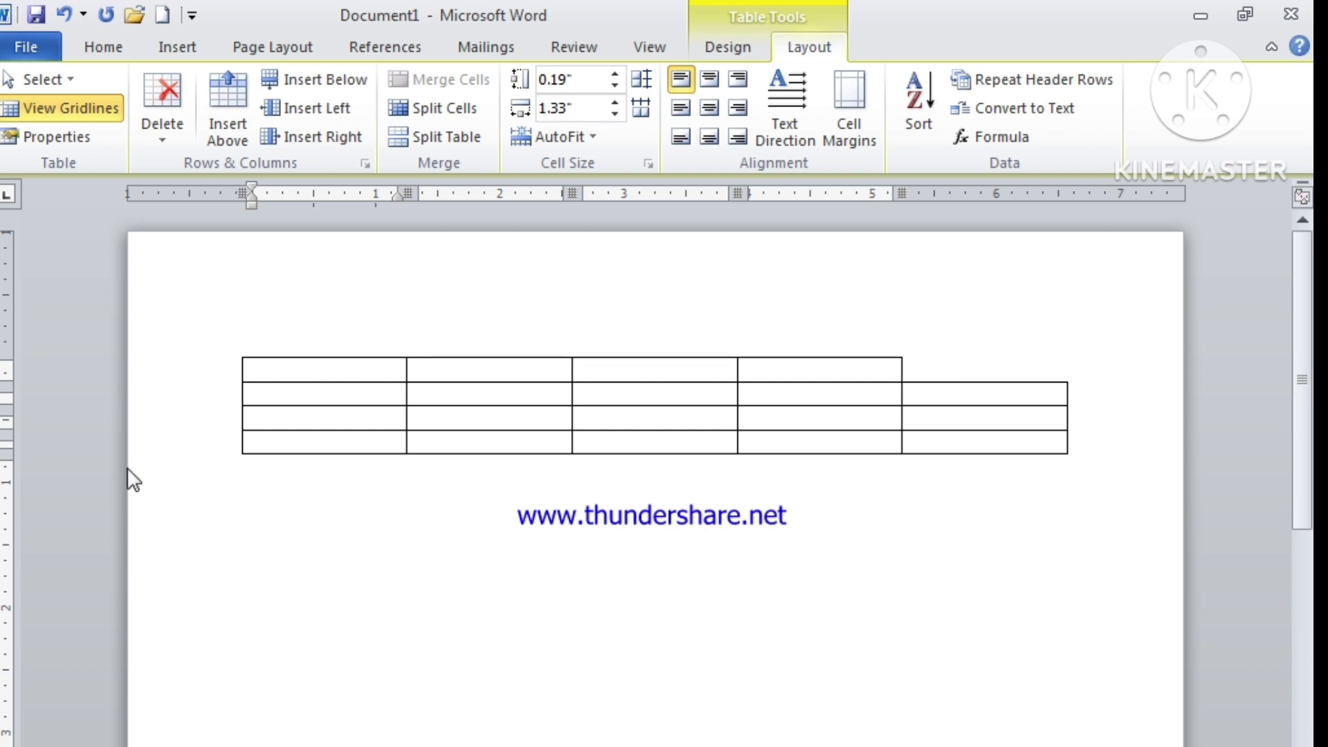
key(ctrl+z)
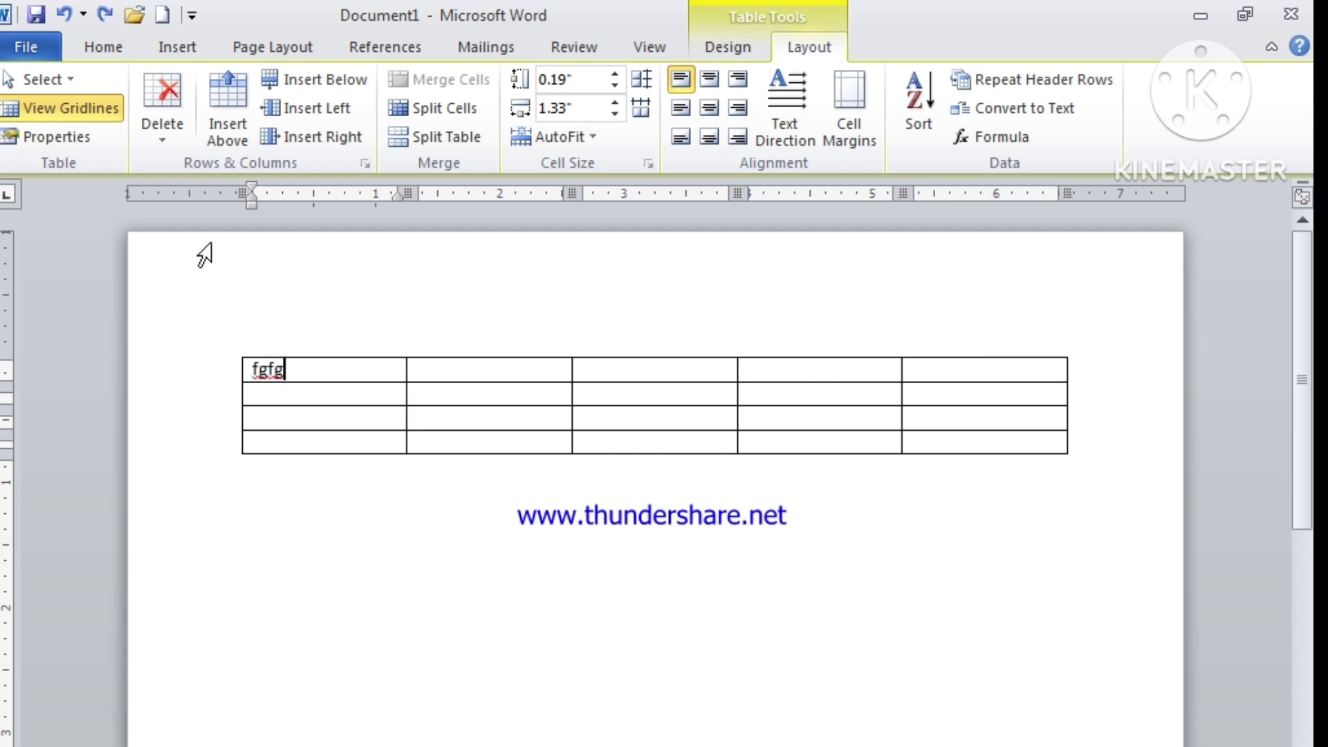
click(163, 139)
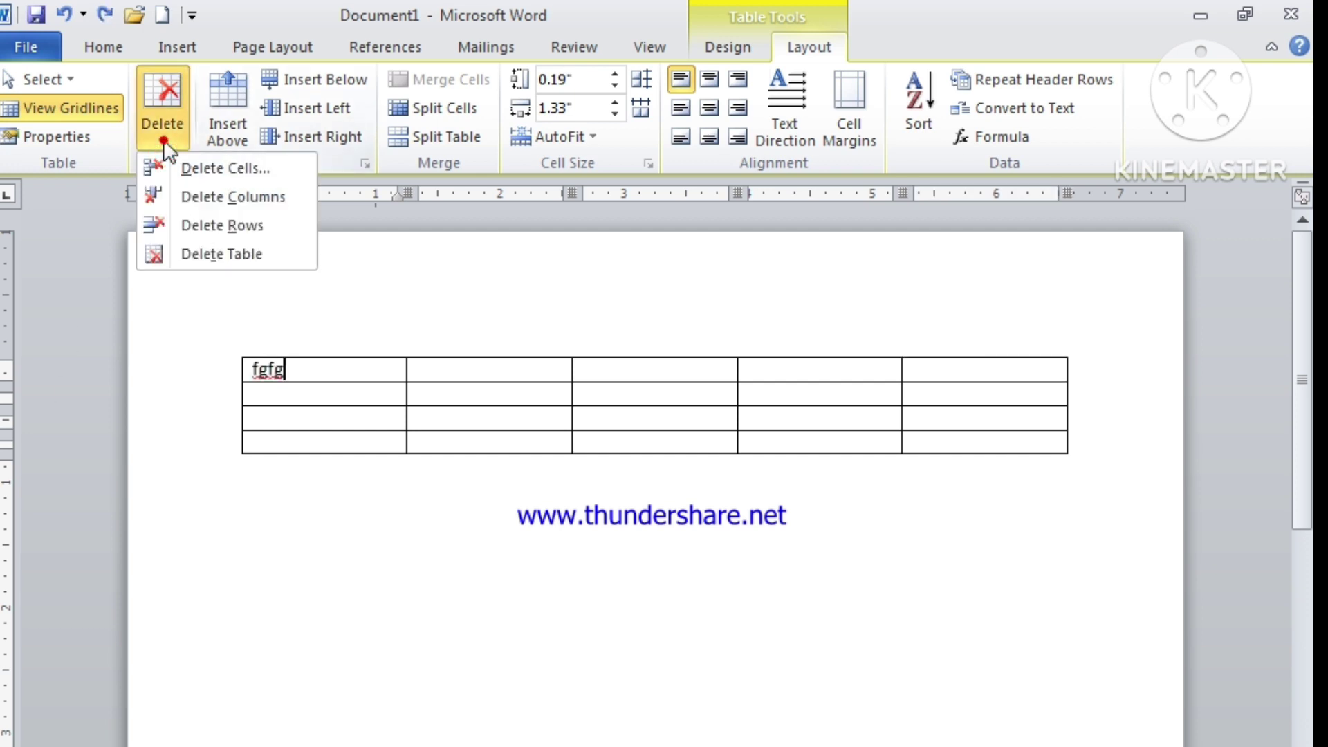
click(343, 254)
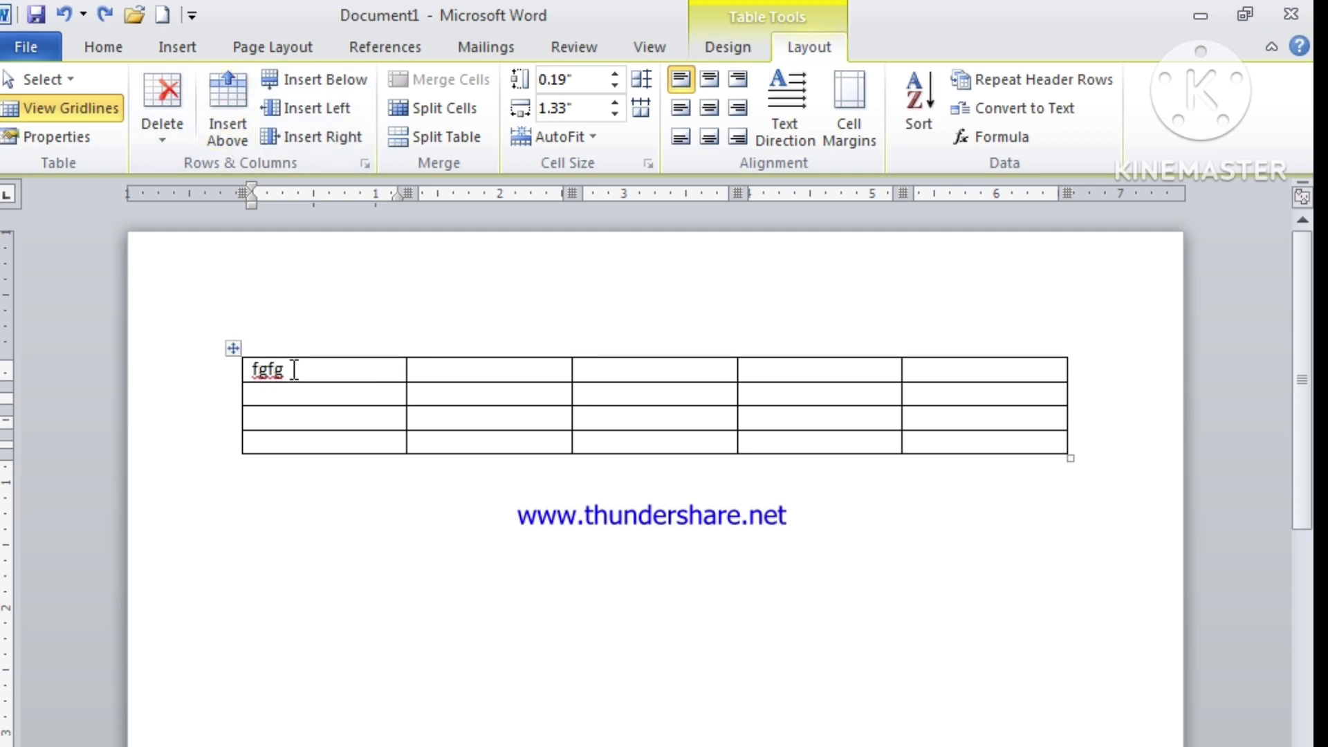
Step: Enter the sample text "hhhh" in the first cell of the table's second row
click(294, 400)
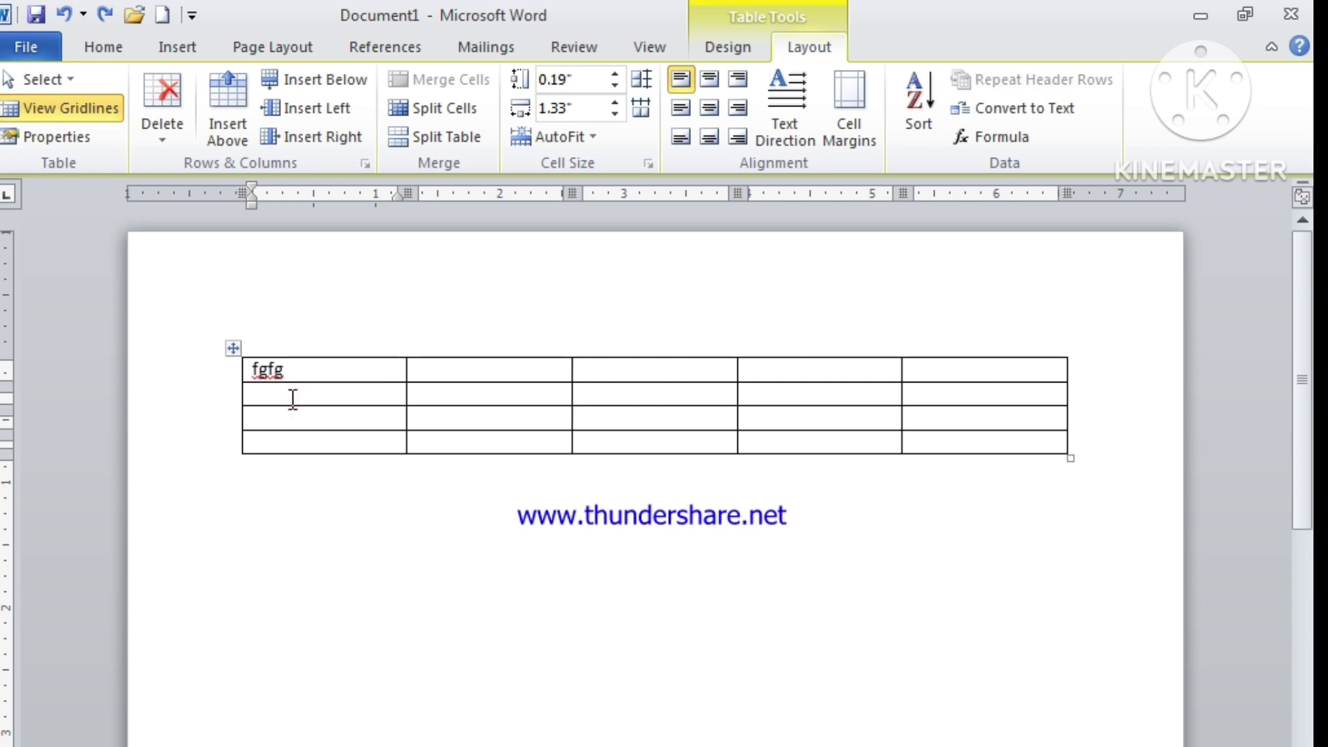
text(hhhh)
Step: Insert a row above the "hhhh" row and undo the insertion
click(229, 123)
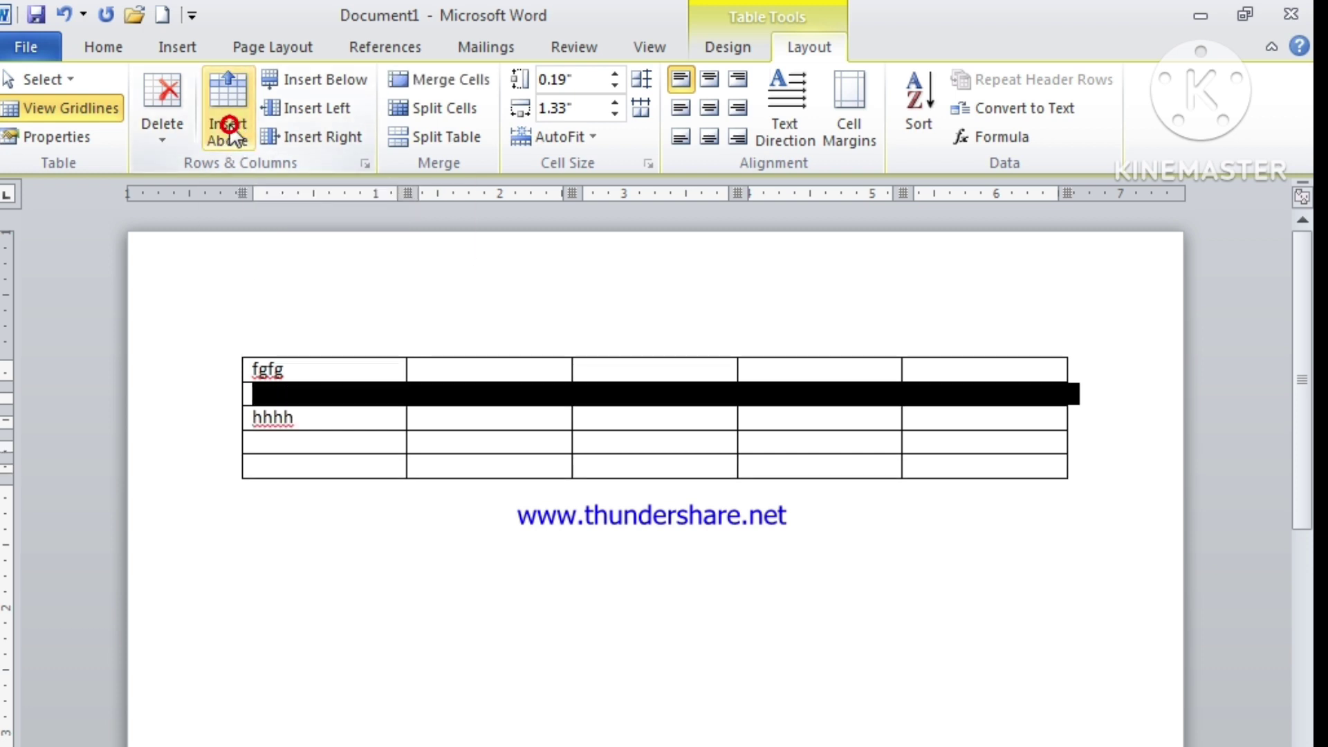
click(334, 417)
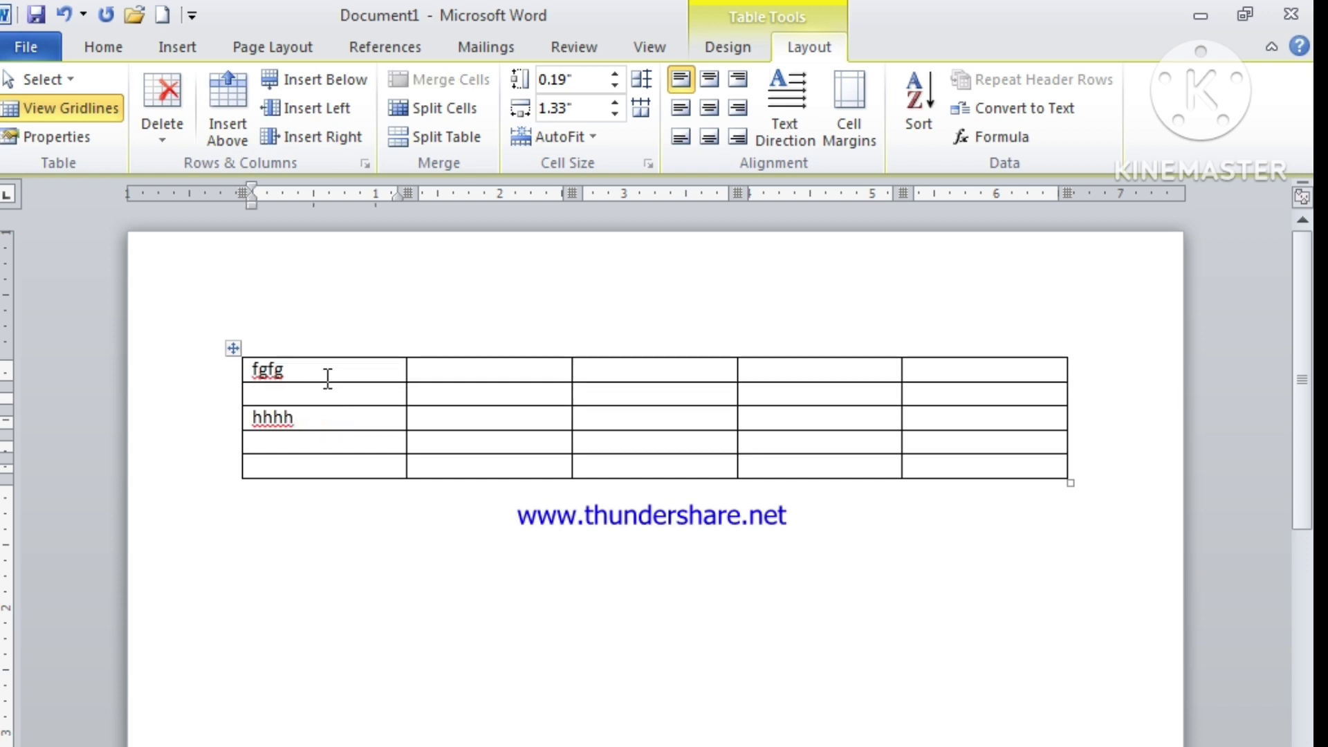
key(ctrl+z)
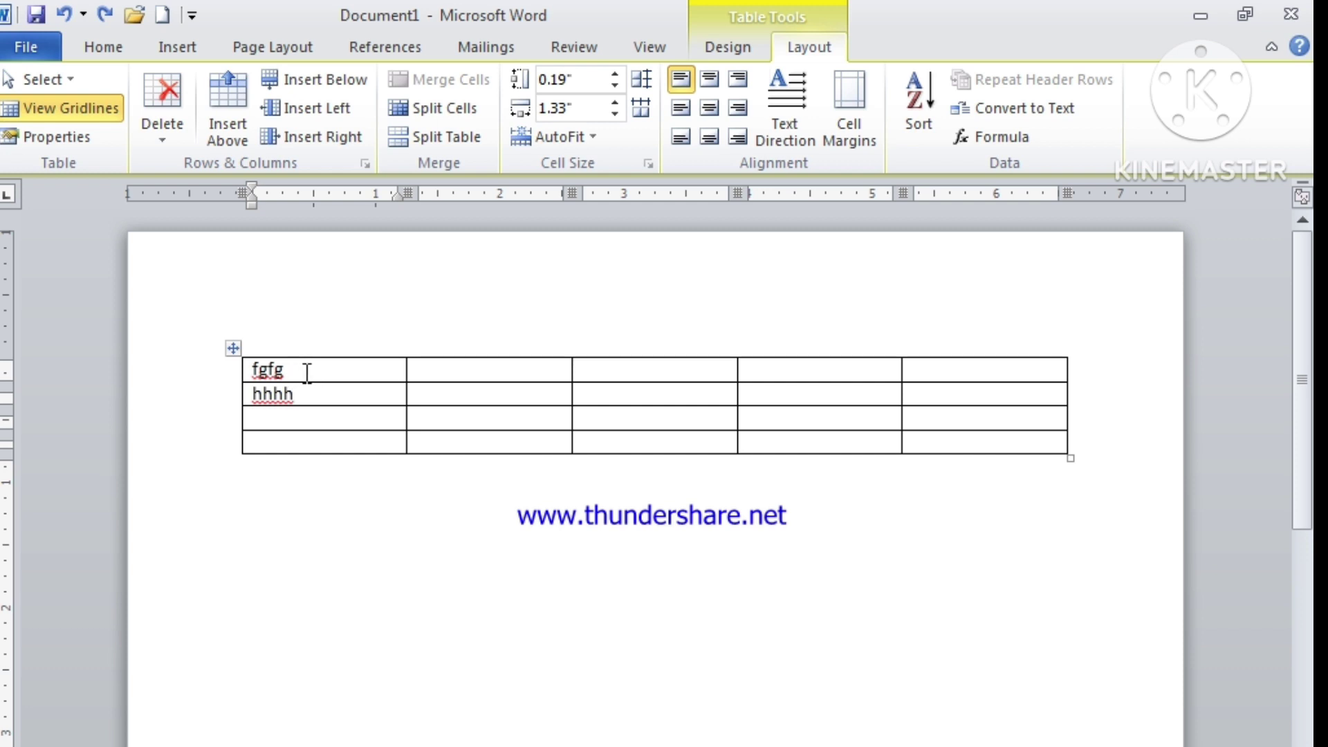
Step: Insert a new row below the "fgfg" row
click(307, 372)
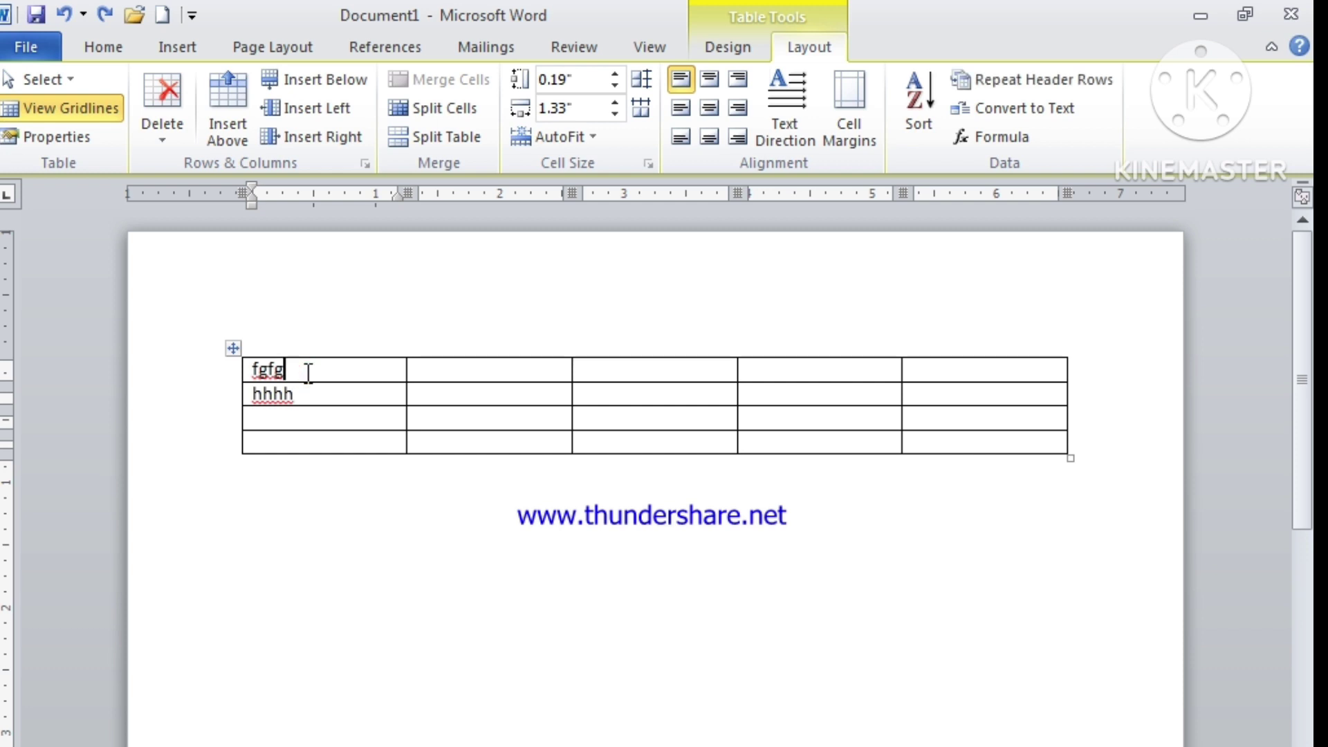
click(337, 84)
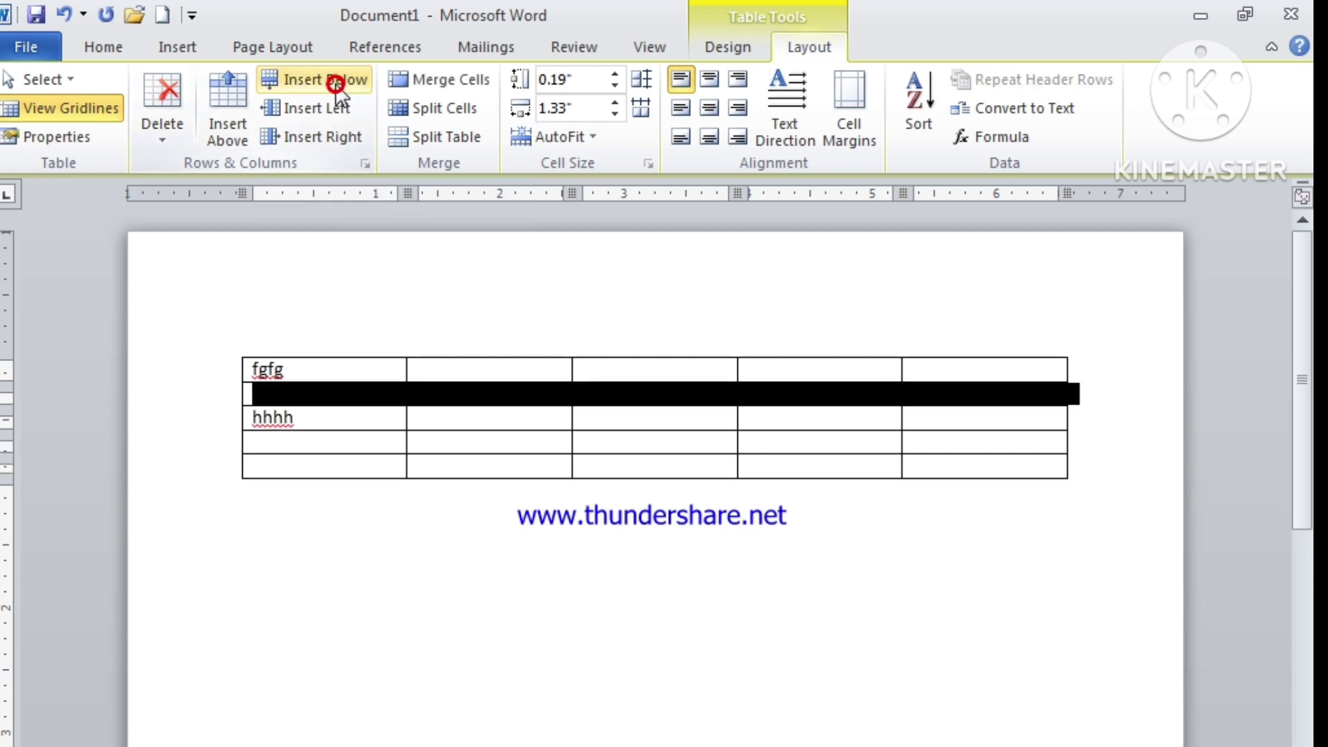
click(335, 398)
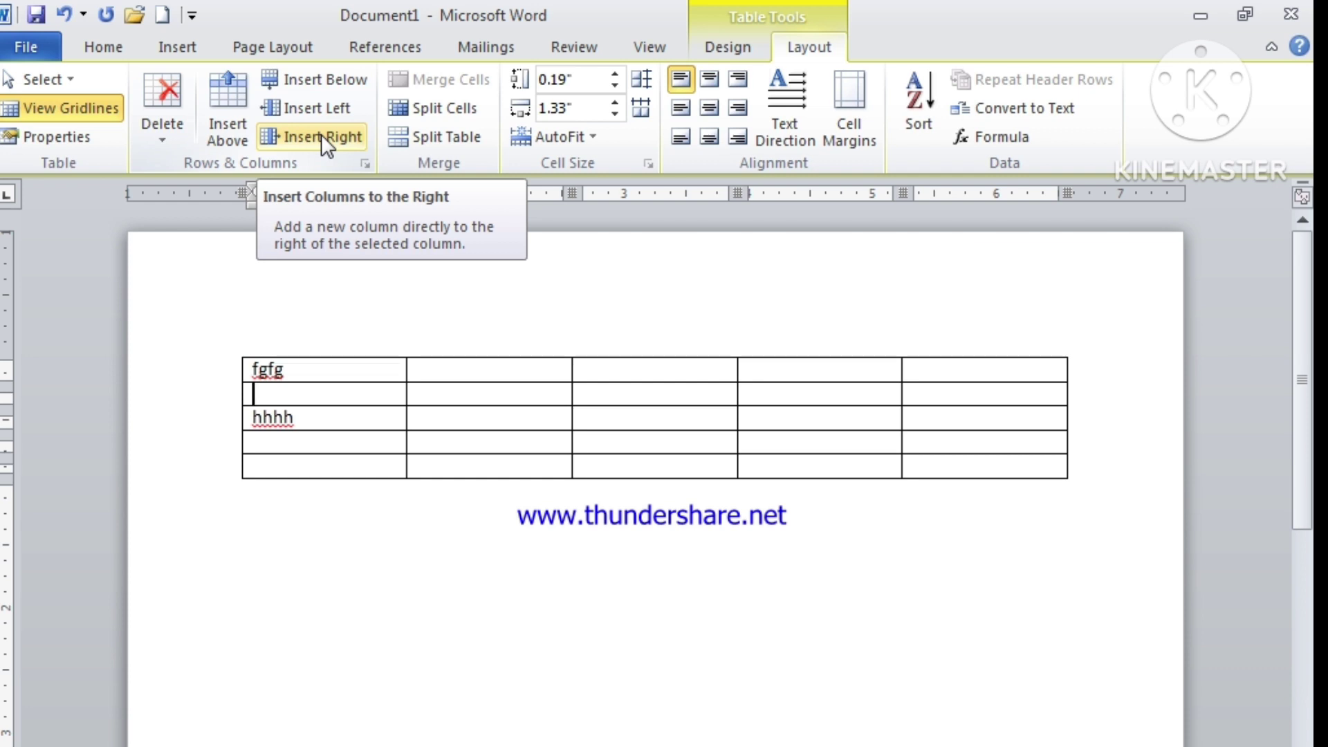
Step: Enter "gggg" in the first row's second cell and insert a column to the right of the "fgfg" column
click(450, 374)
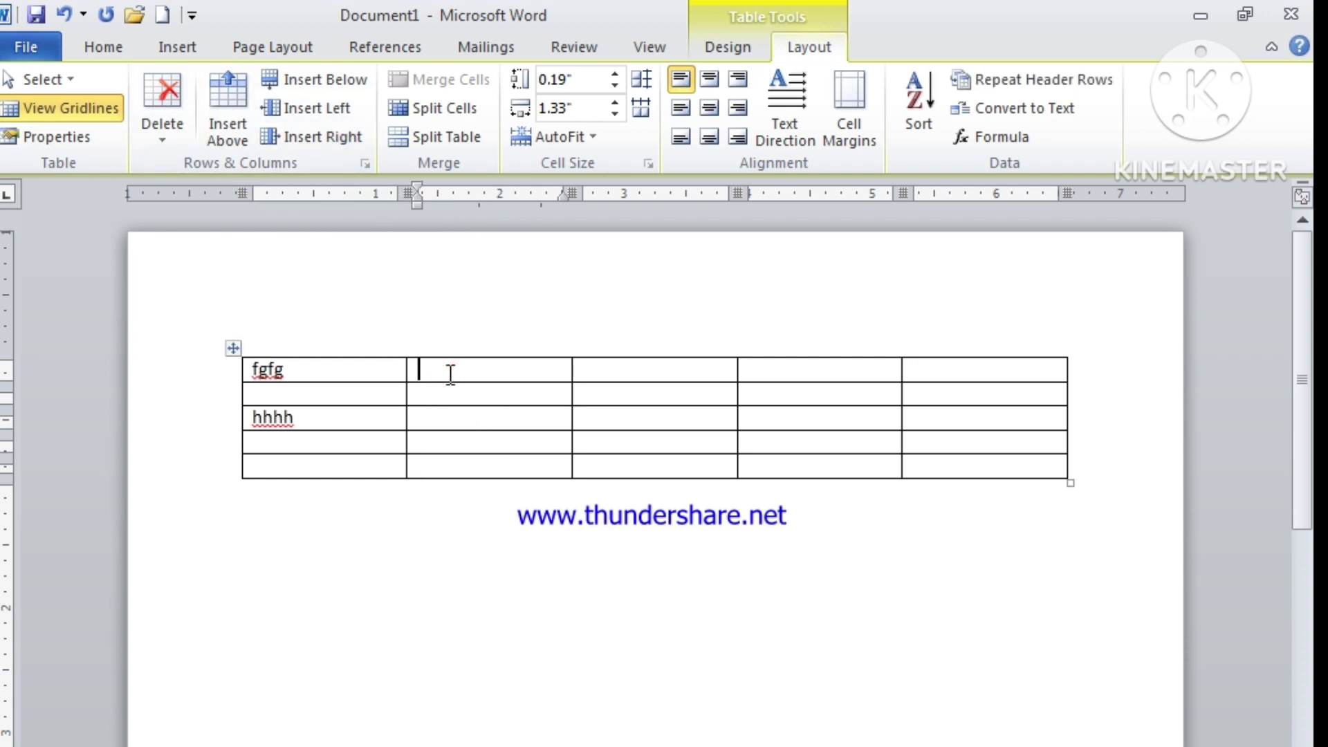
text(gggg)
click(347, 374)
click(372, 367)
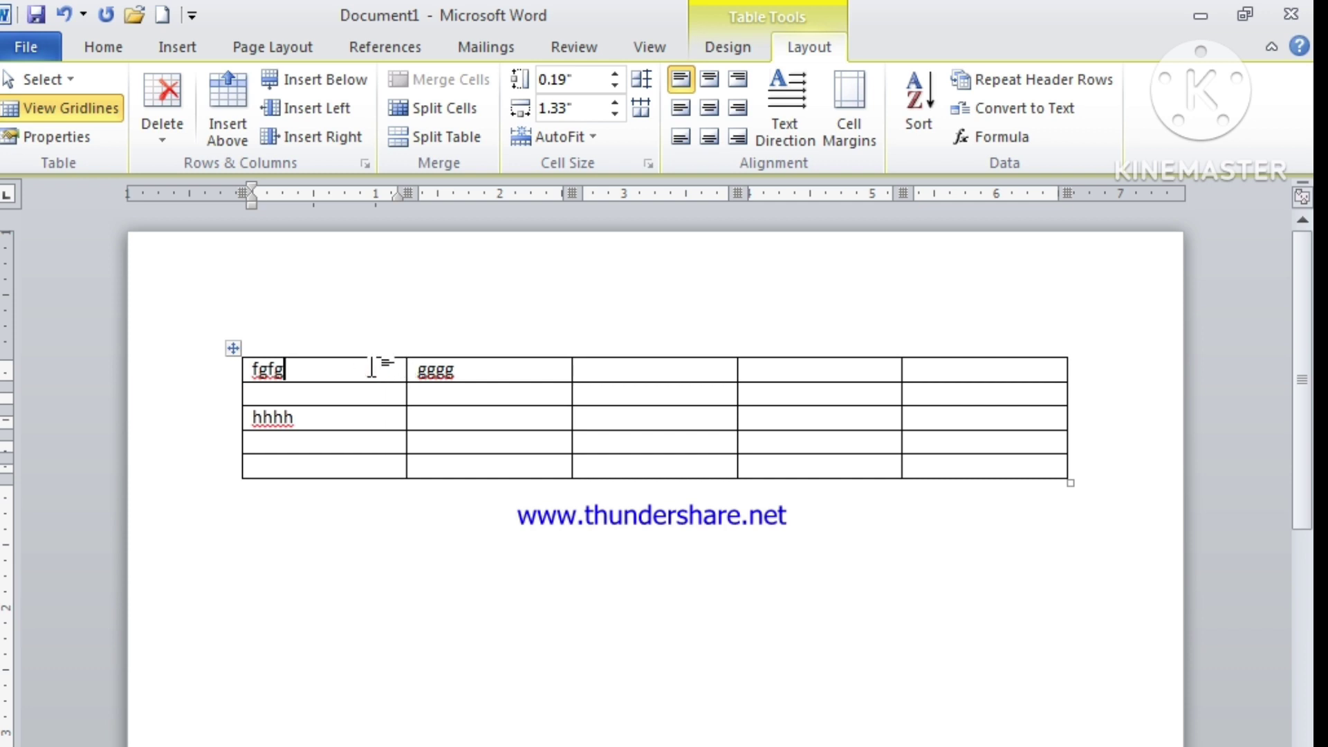
click(304, 136)
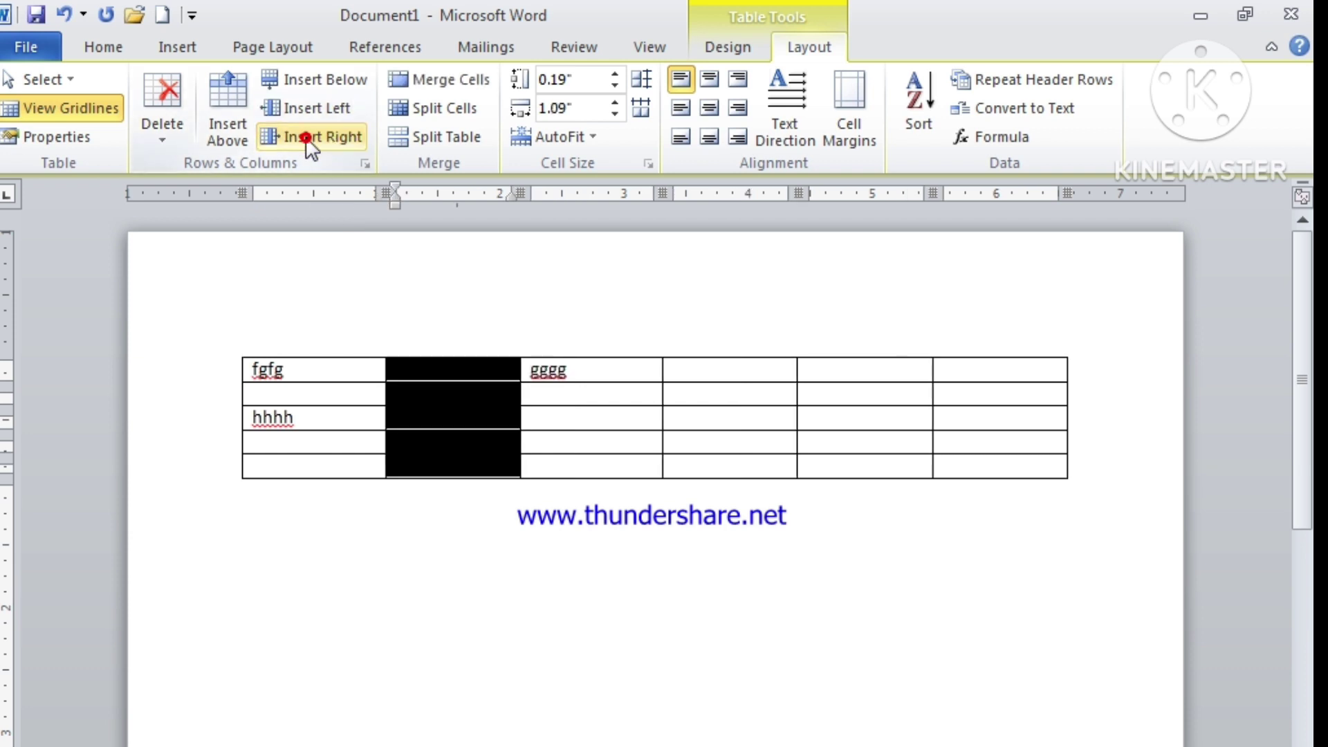
click(429, 368)
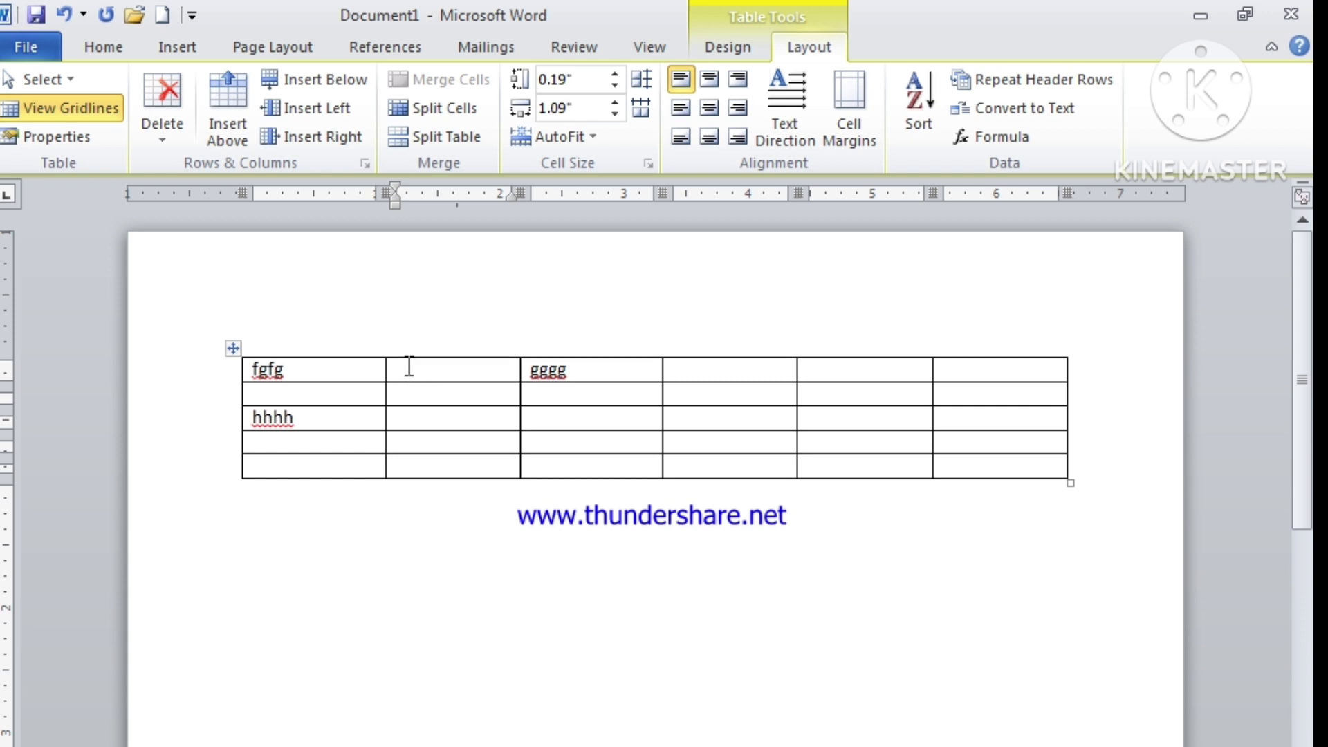
Step: Insert a column to the left of the "fgfg" column
click(371, 367)
click(314, 104)
click(419, 372)
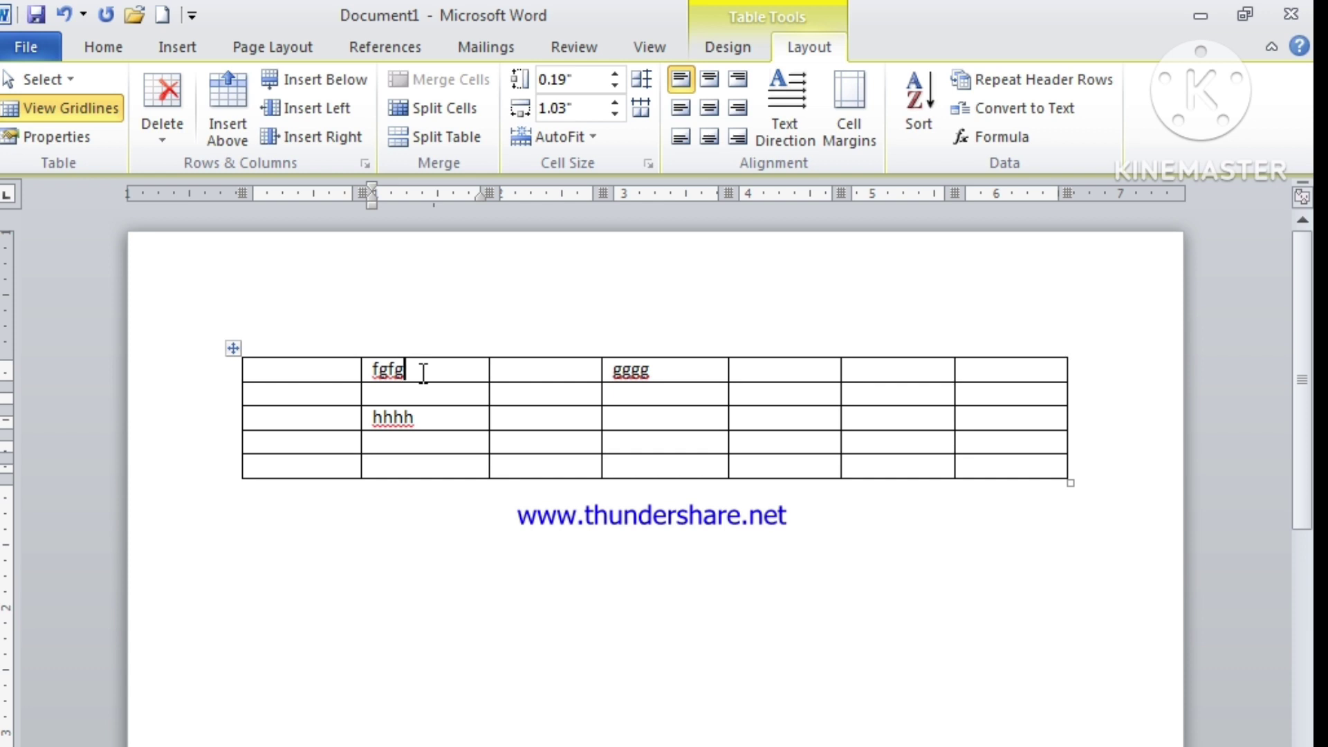
Step: Undo both column insertions and the "gggg" text entry
key(ctrl+z)
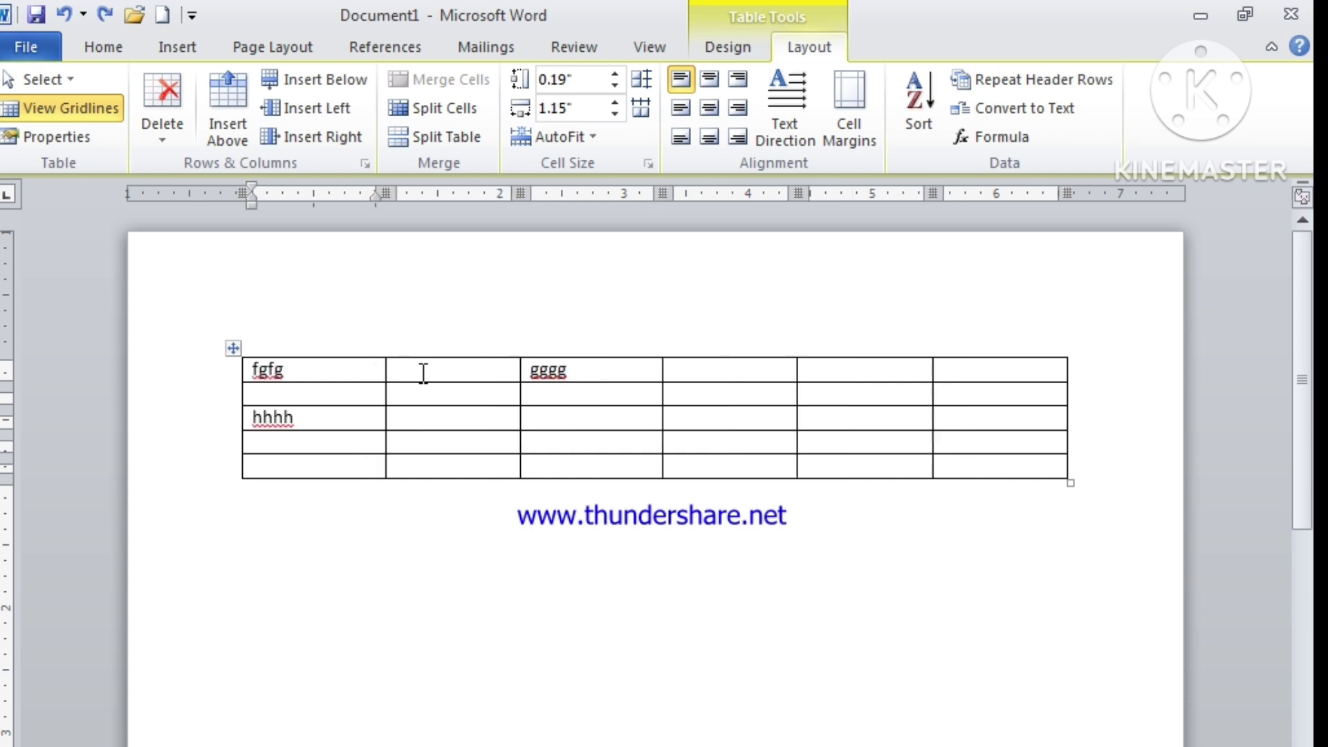
key(ctrl+z)
key(ctrl+z)
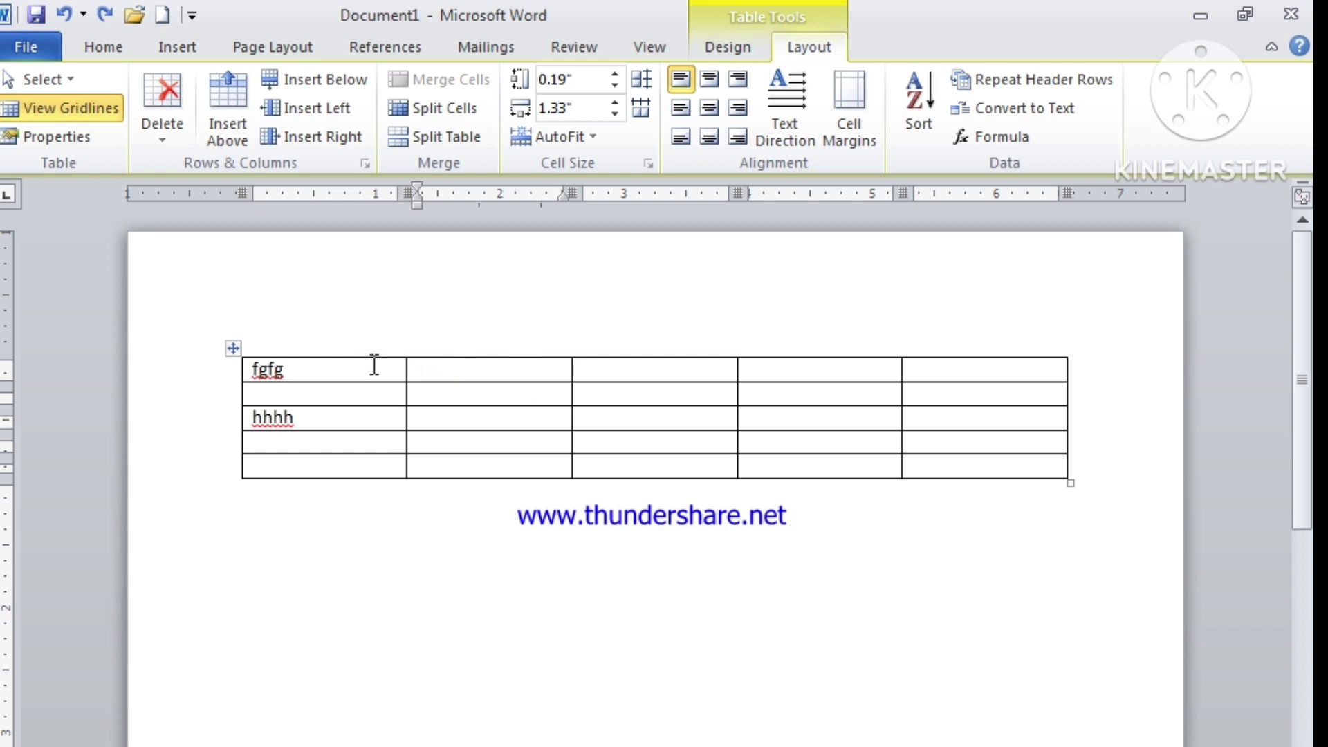
Step: Clear the sample texts "fgfg" and "hhhh" from the table's first column
click(295, 371)
key(BackSpace)
key(BackSpace)
key(BackSpace)
key(BackSpace)
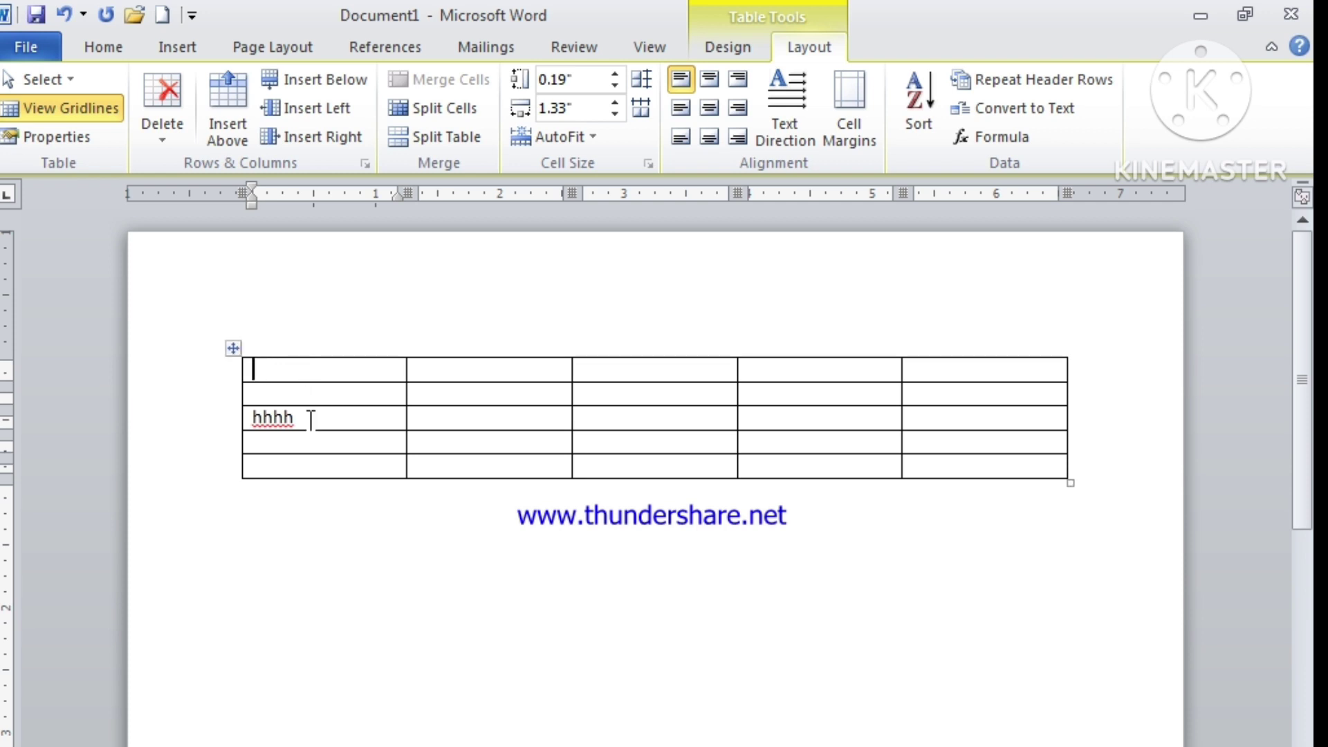
click(308, 416)
key(BackSpace)
key(BackSpace)
key(BackSpace)
key(BackSpace)
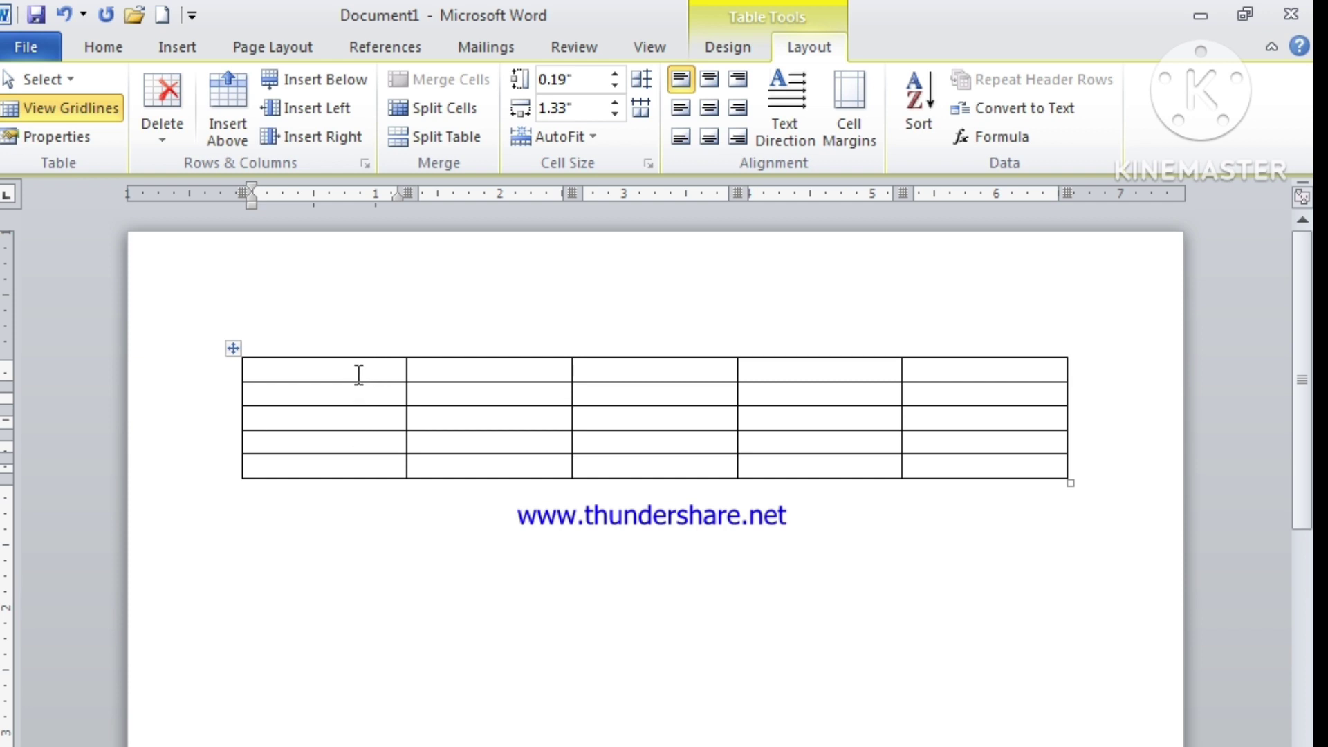
Step: Merge all five cells of the table's first column into one cell
drag(359, 374, 350, 468)
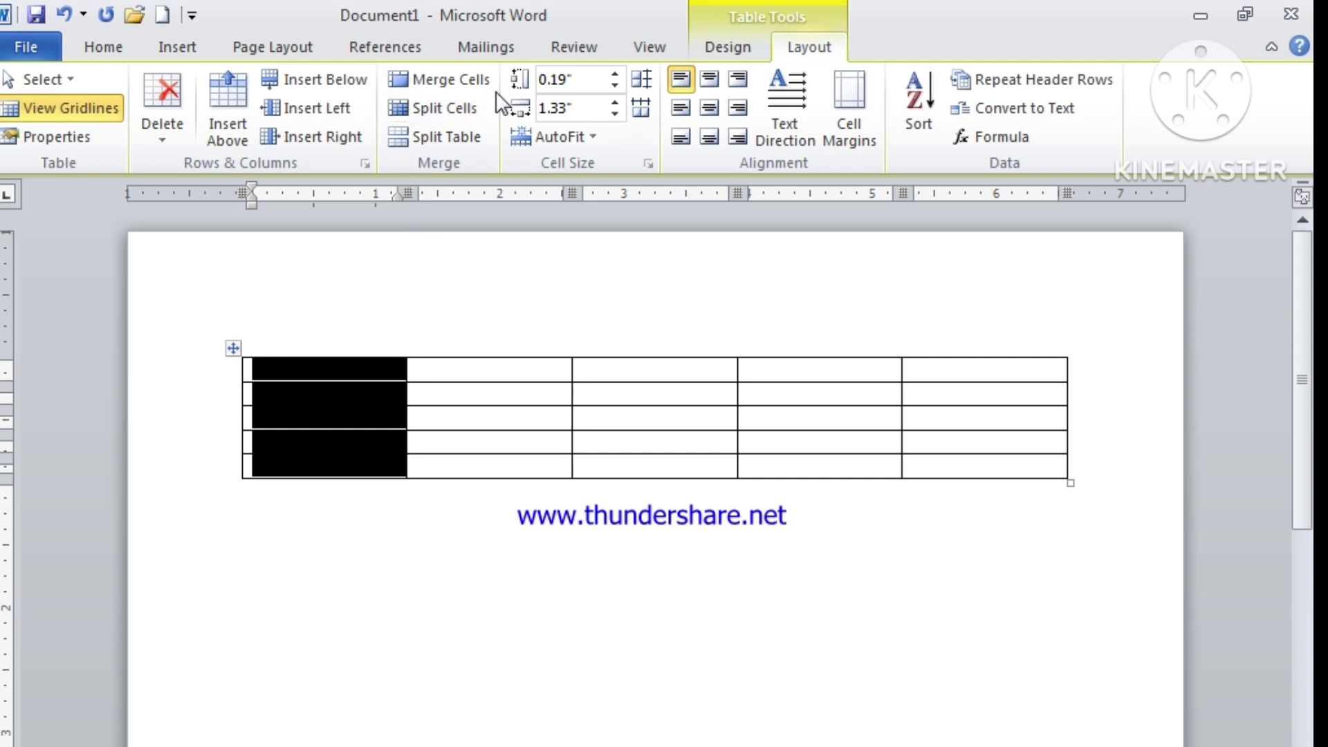
click(461, 80)
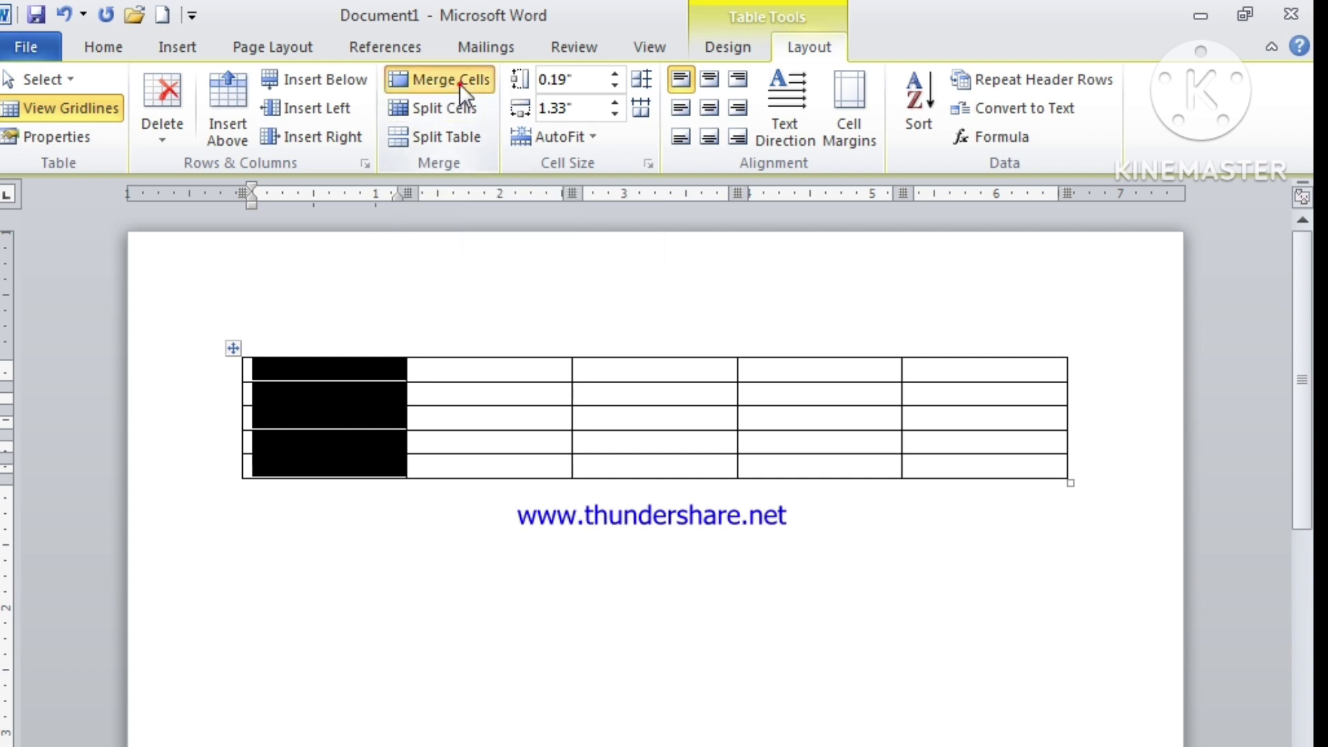
click(466, 379)
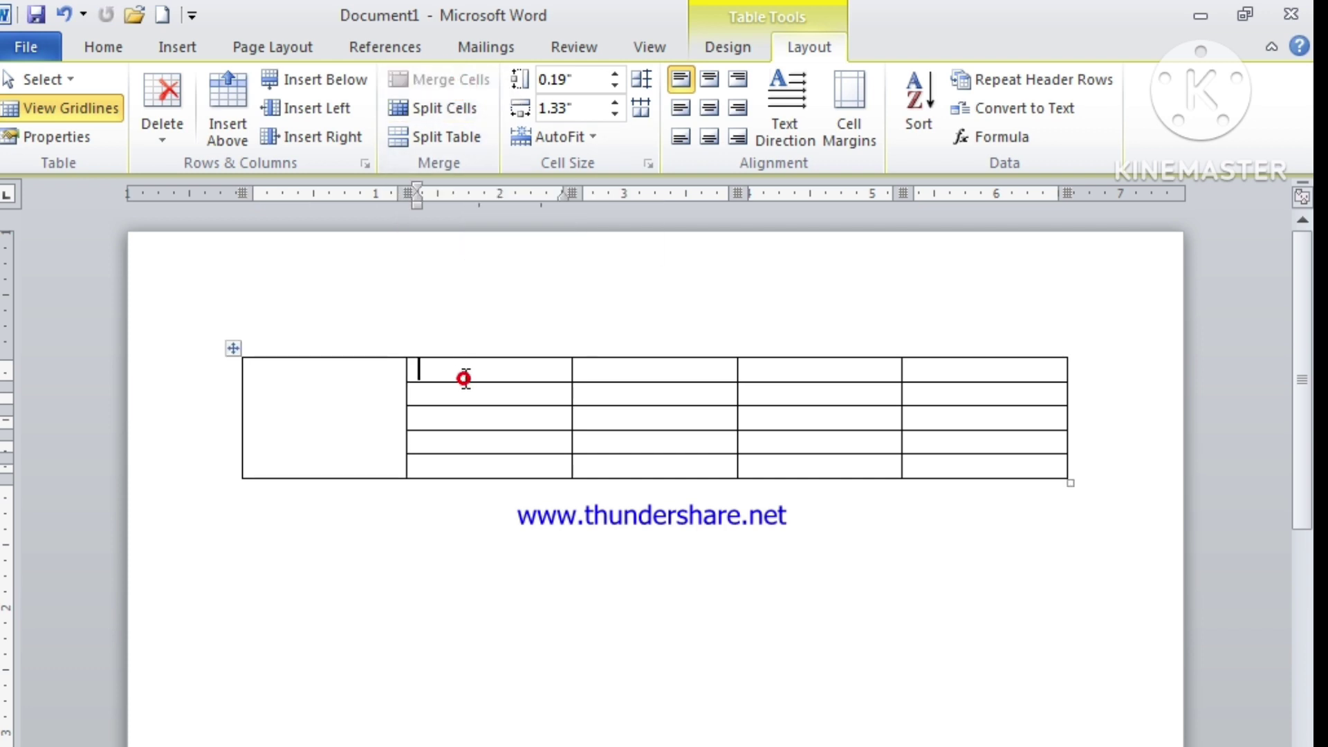
Step: Merge the first-row cells of the second and third columns into one cell
click(313, 404)
drag(522, 371, 606, 374)
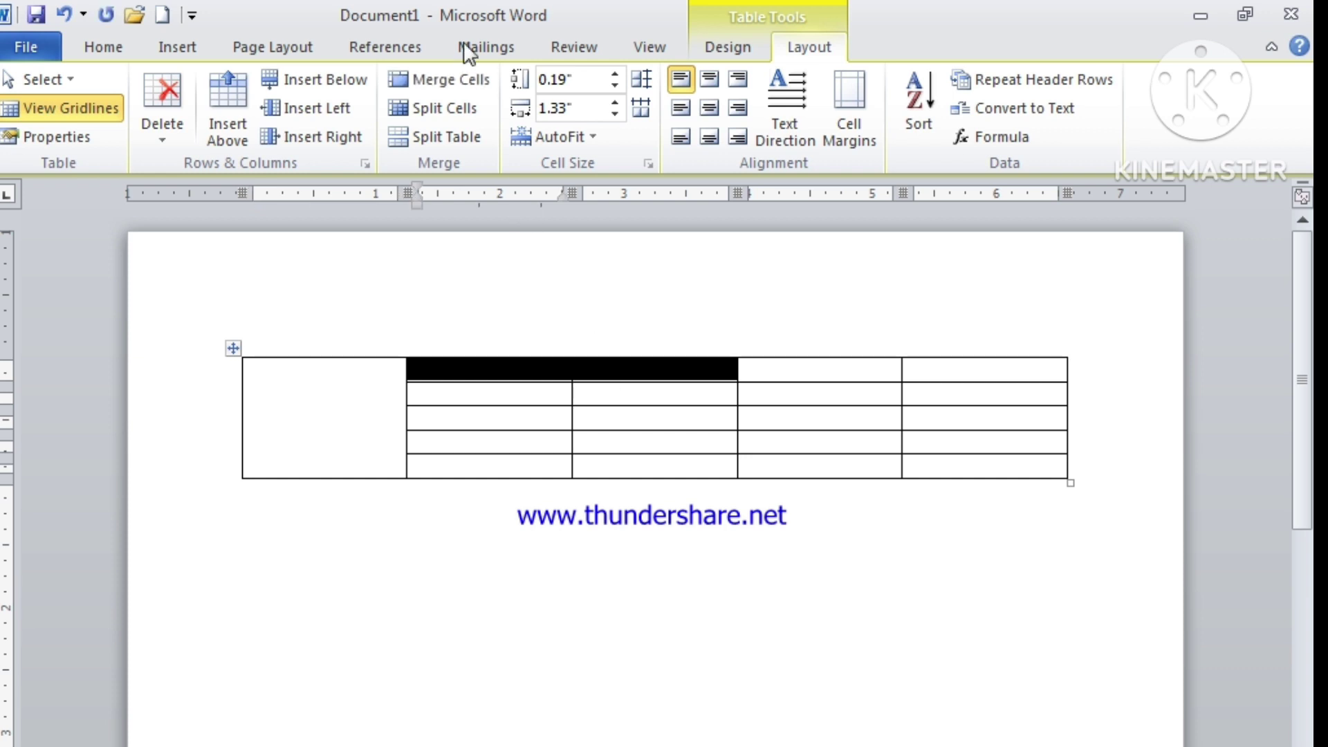
click(446, 80)
click(565, 435)
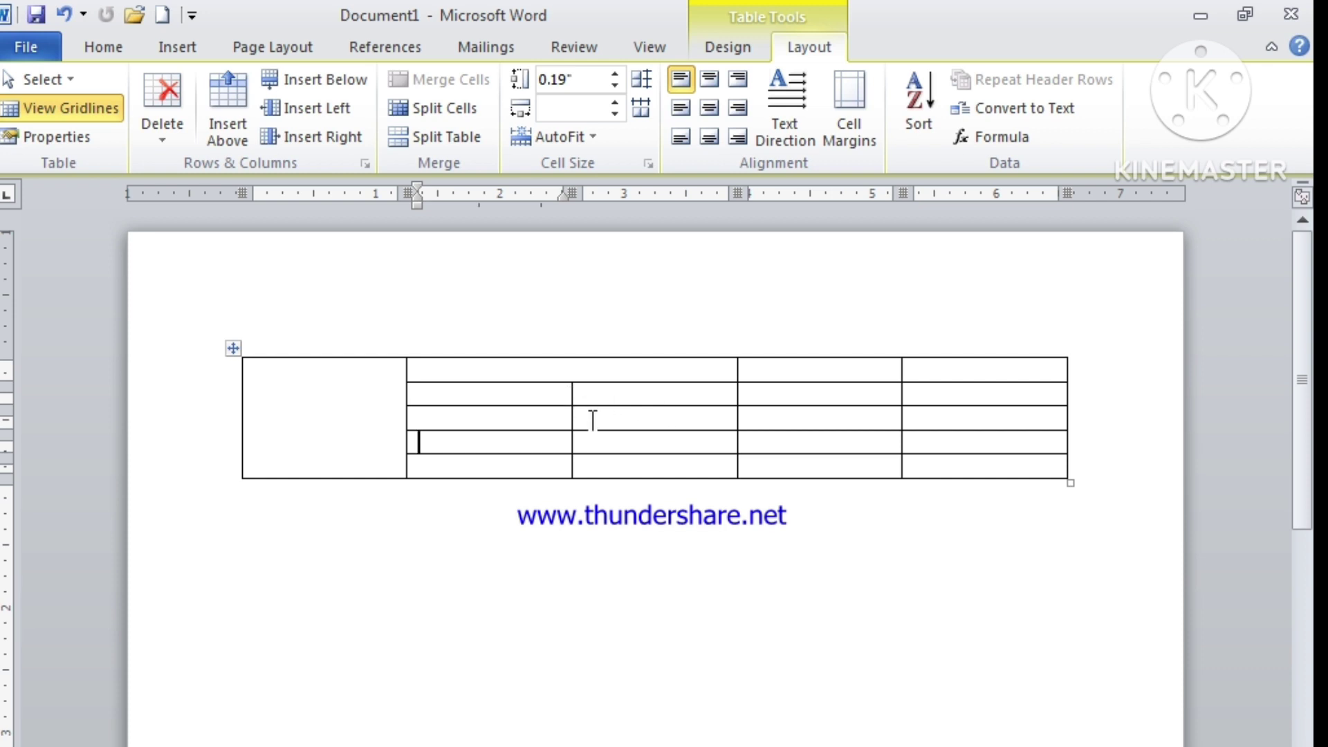
Step: Undo both cell merges in the table
key(ctrl+z)
key(ctrl+z)
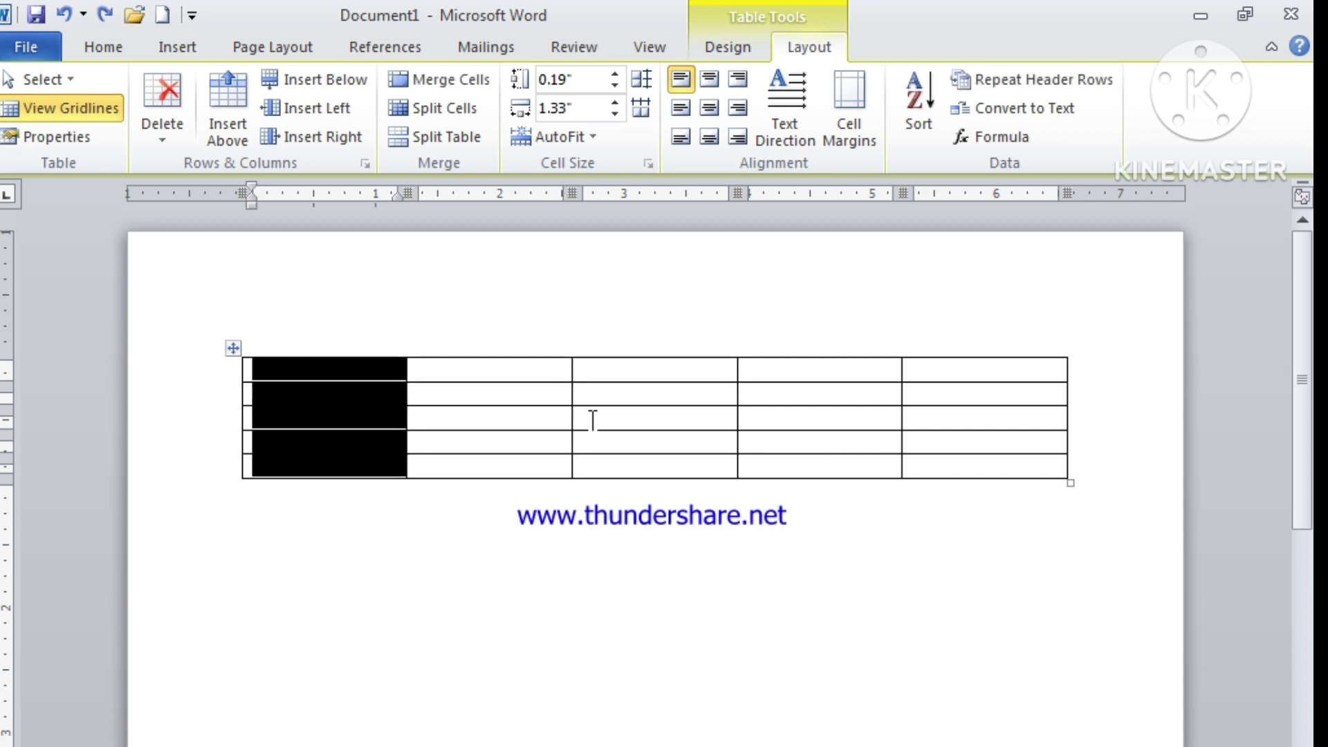
Step: Extend the table with nine new rows below its last row, starting from the last cell
click(1033, 470)
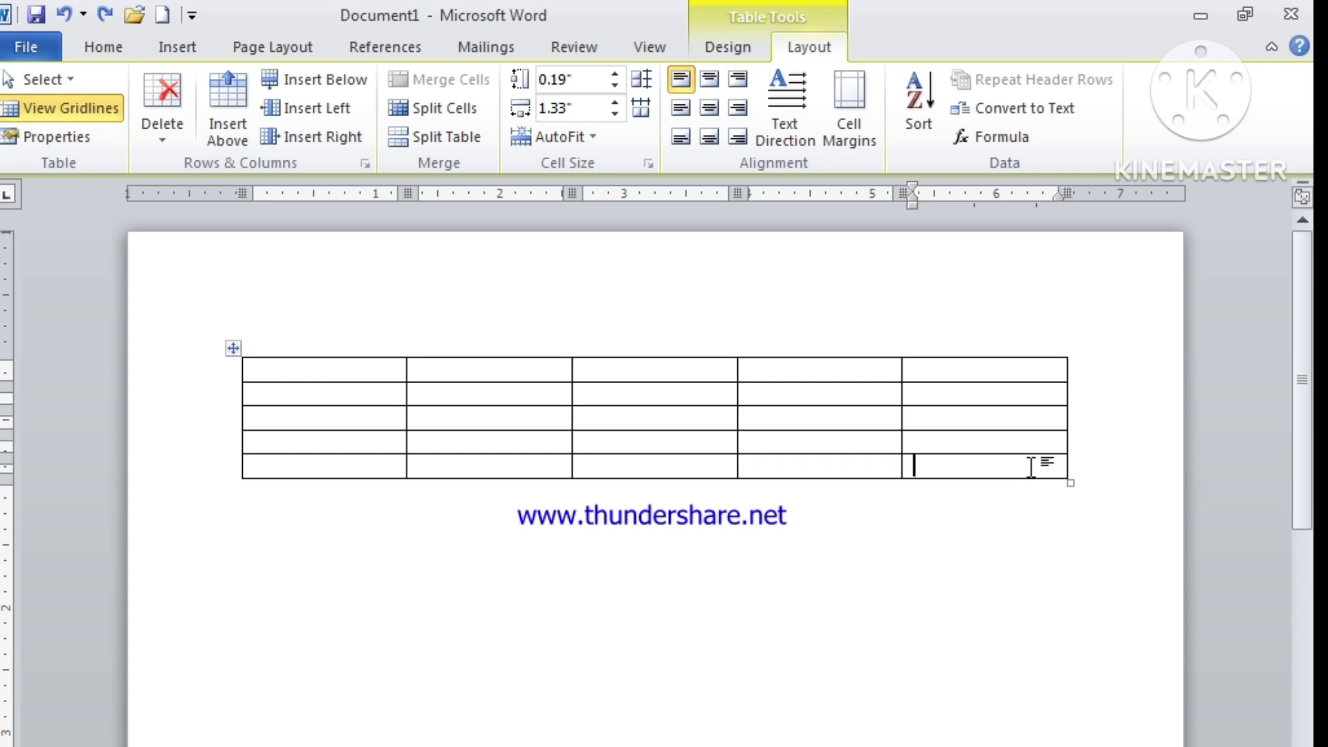
click(1031, 469)
key(Tab)
key(Tab)
key(Tab)
key(Tab)
key(Tab)
key(Tab)
key(Tab)
key(Tab)
key(Tab)
key(Tab)
key(Tab)
key(Tab)
key(Tab)
key(Tab)
key(Tab)
key(Tab)
key(Tab)
key(Tab)
key(Tab)
key(Tab)
key(Tab)
key(Tab)
key(Tab)
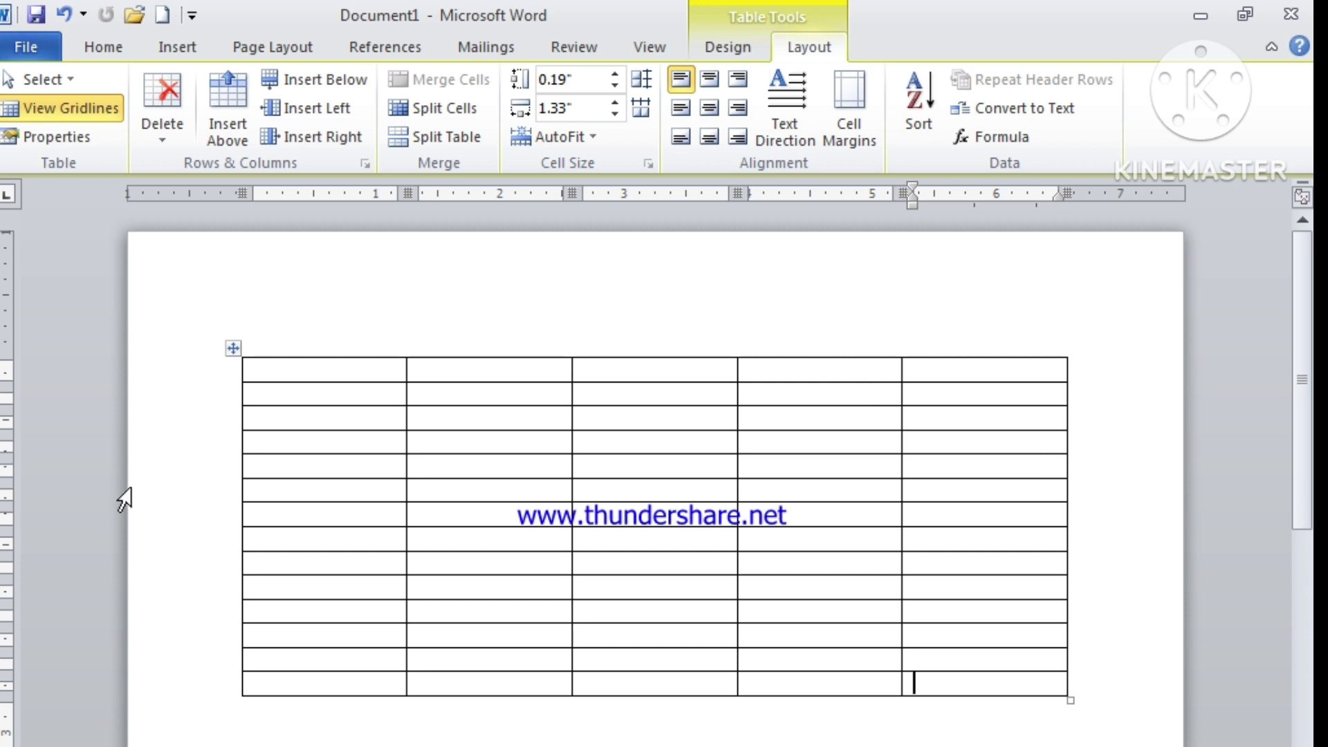
Step: Enter a sample first name and a surname in the sixth and seventh rows of the first column
click(269, 489)
text(shi)
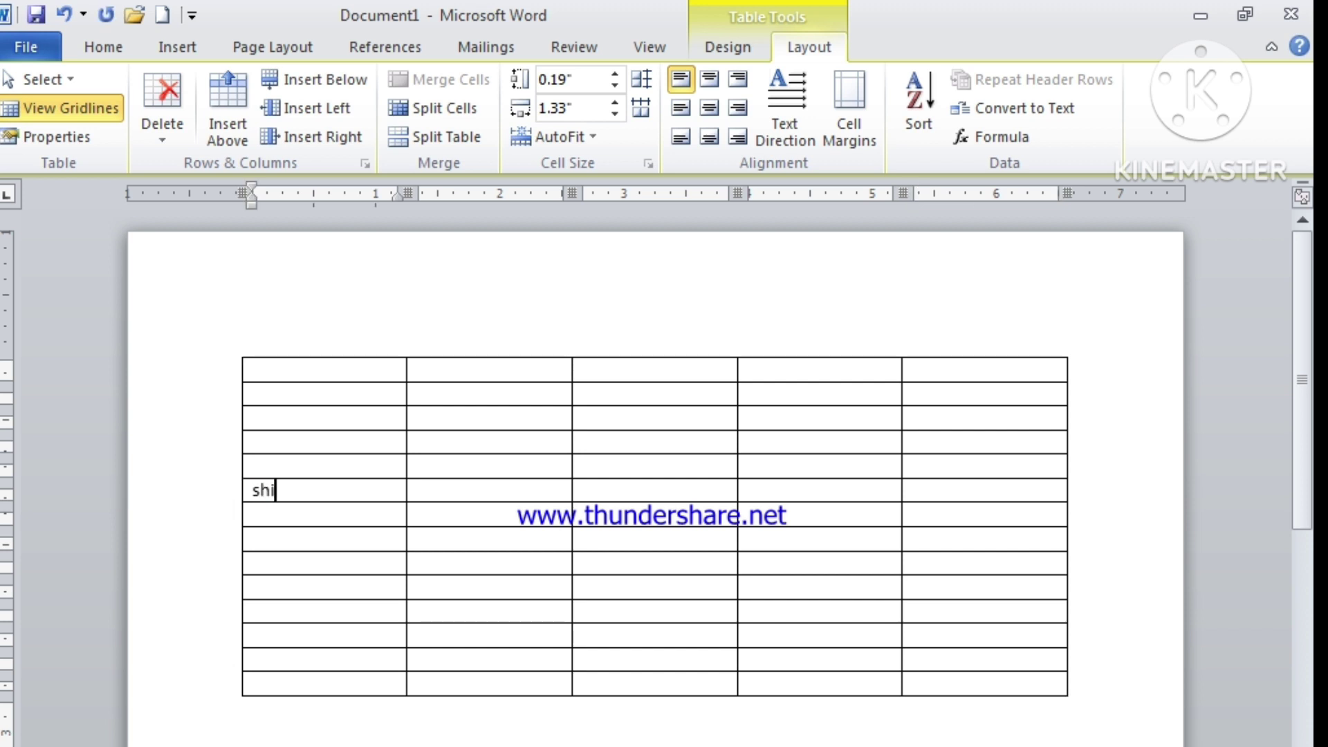
text(v)
key(Return)
text(gupta)
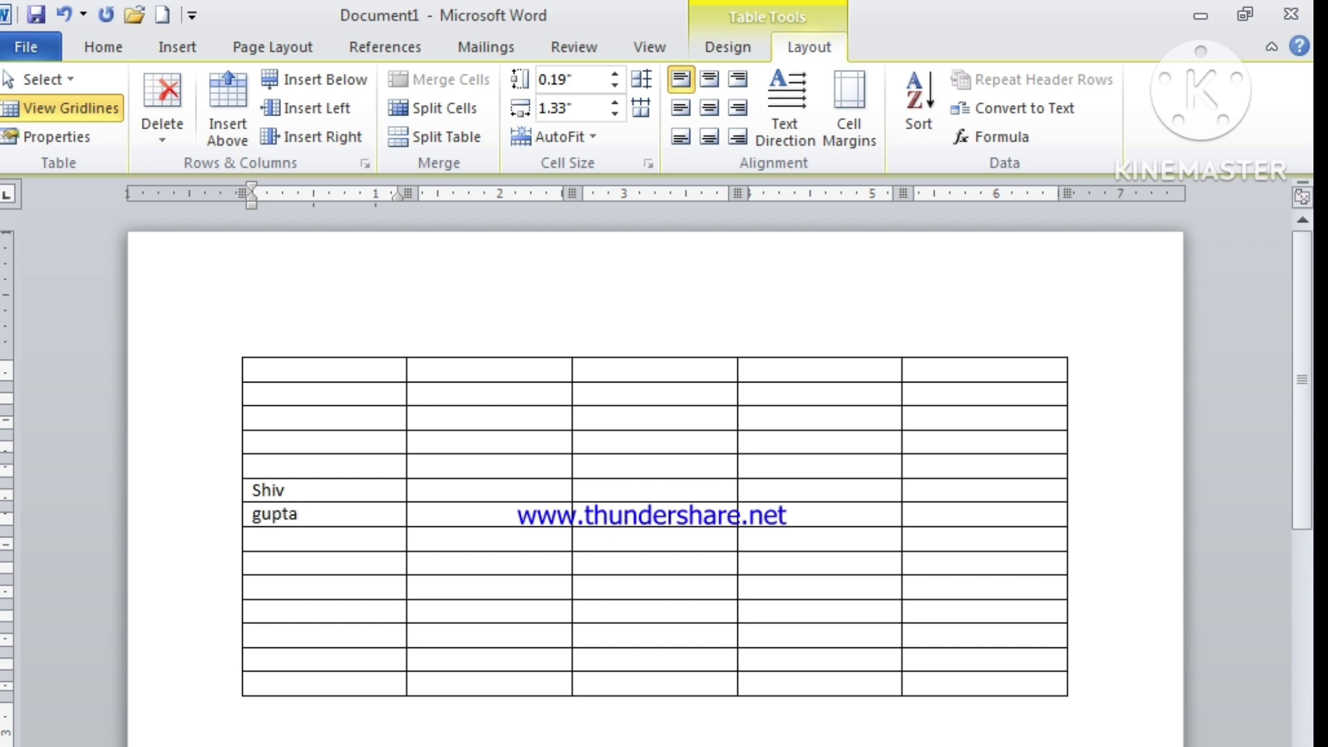
Step: Split the table in two so that the second table starts at the surname row
click(343, 492)
click(335, 517)
click(429, 139)
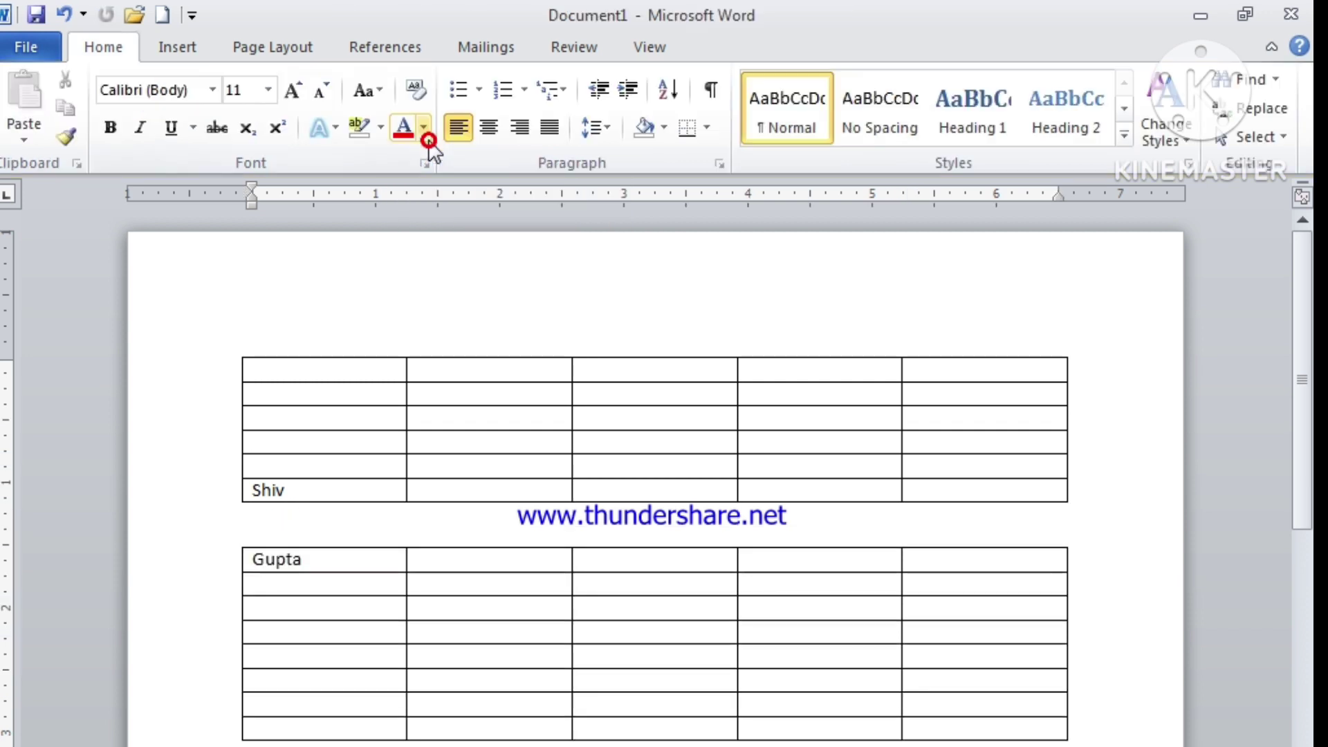
click(289, 489)
click(308, 557)
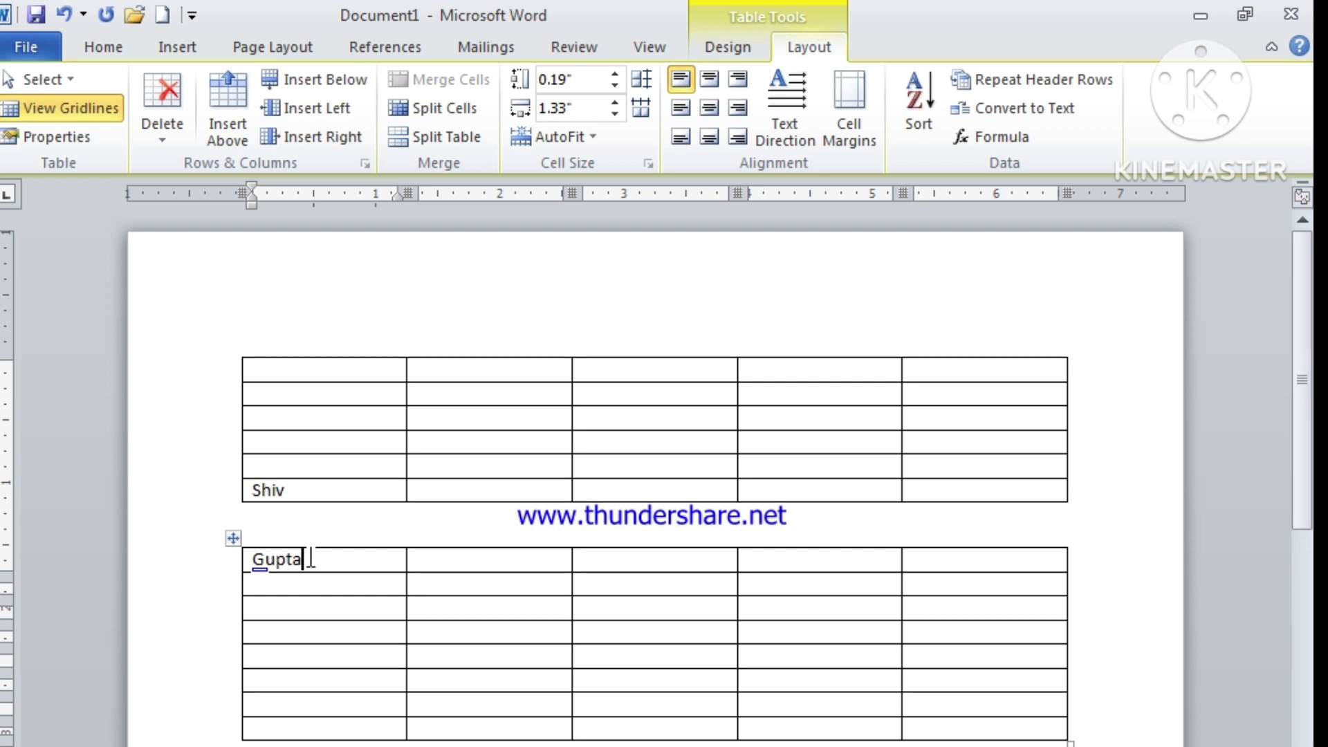
Step: Undo the table split and return to the table layout tools
key(ctrl+z)
key(Delete)
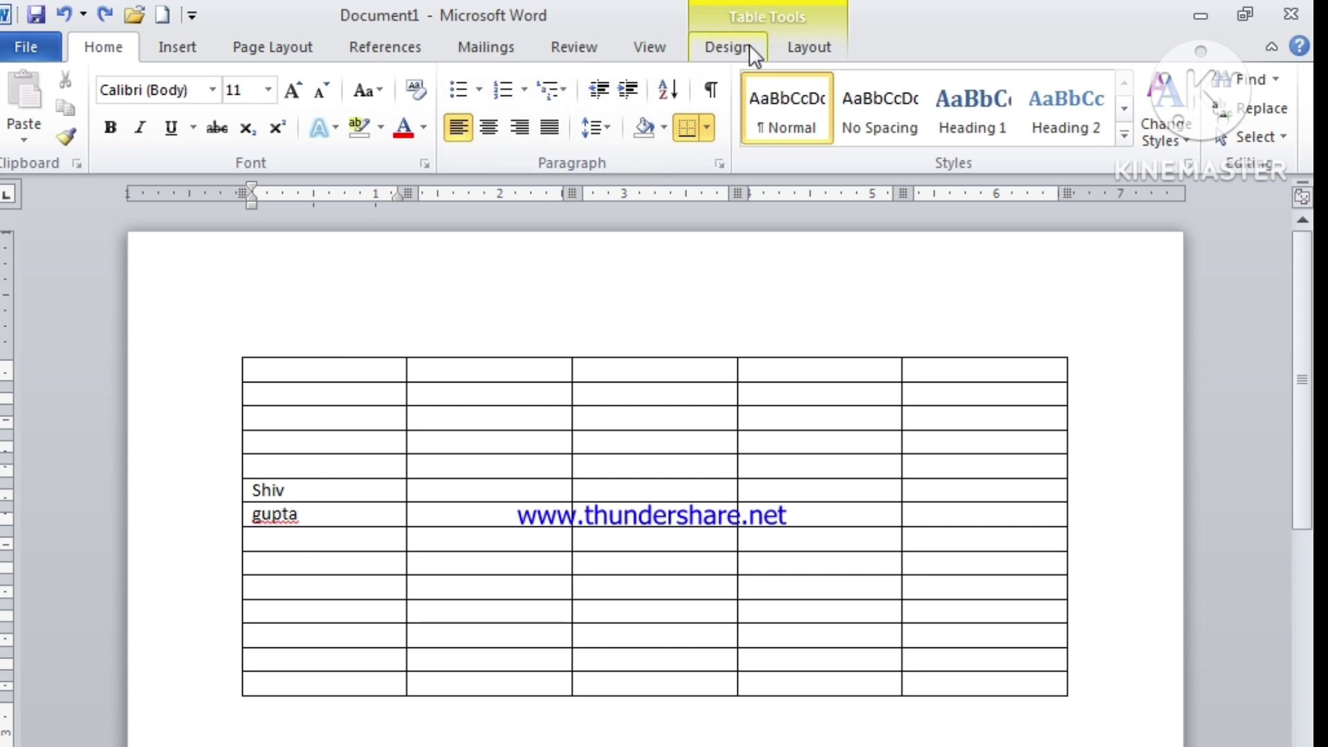
click(792, 48)
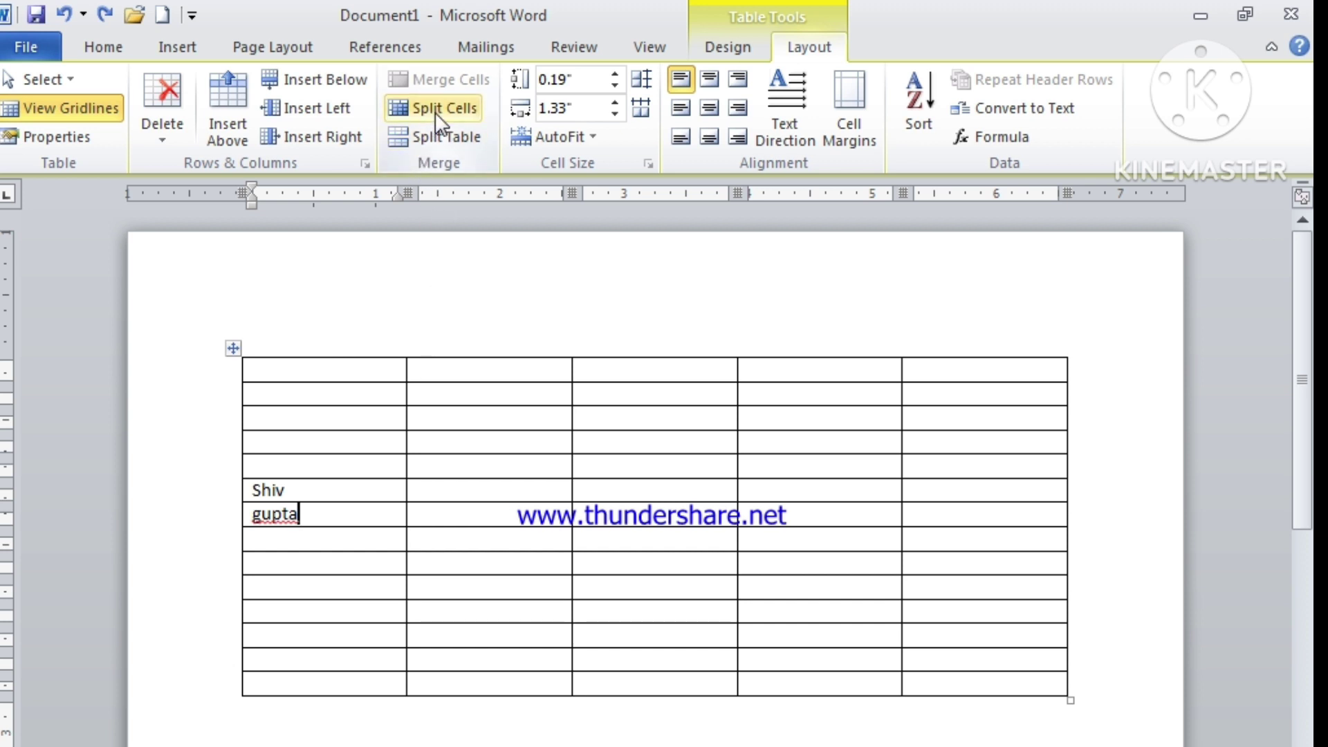
Step: Split the first cell of the table into 2 columns and 1 row
click(370, 372)
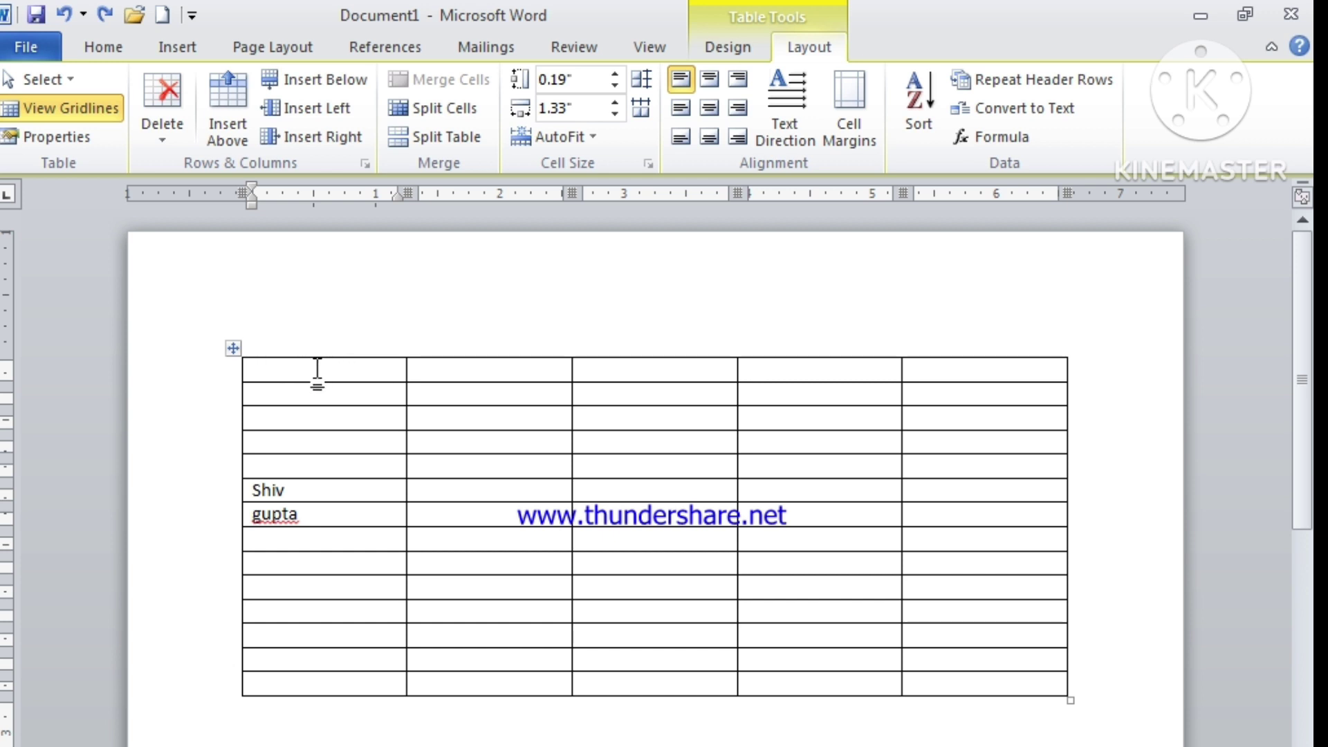
click(453, 121)
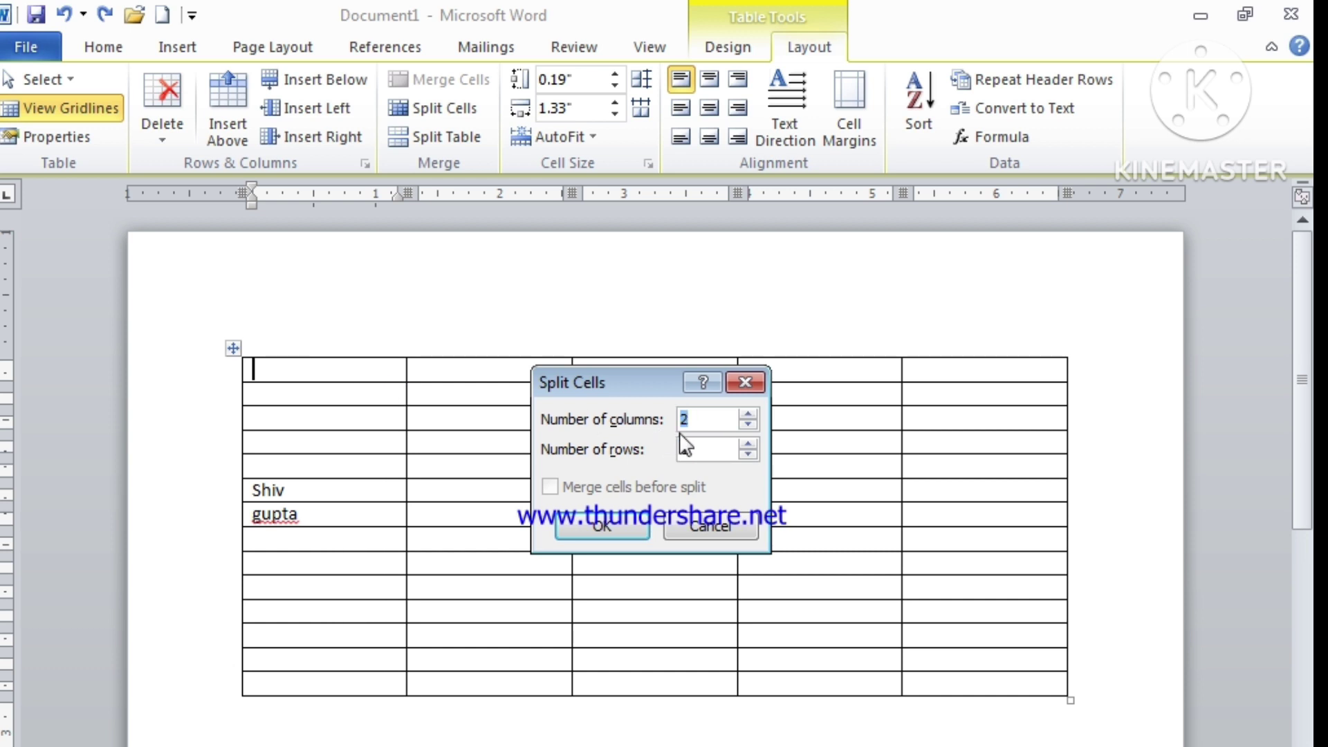
click(695, 420)
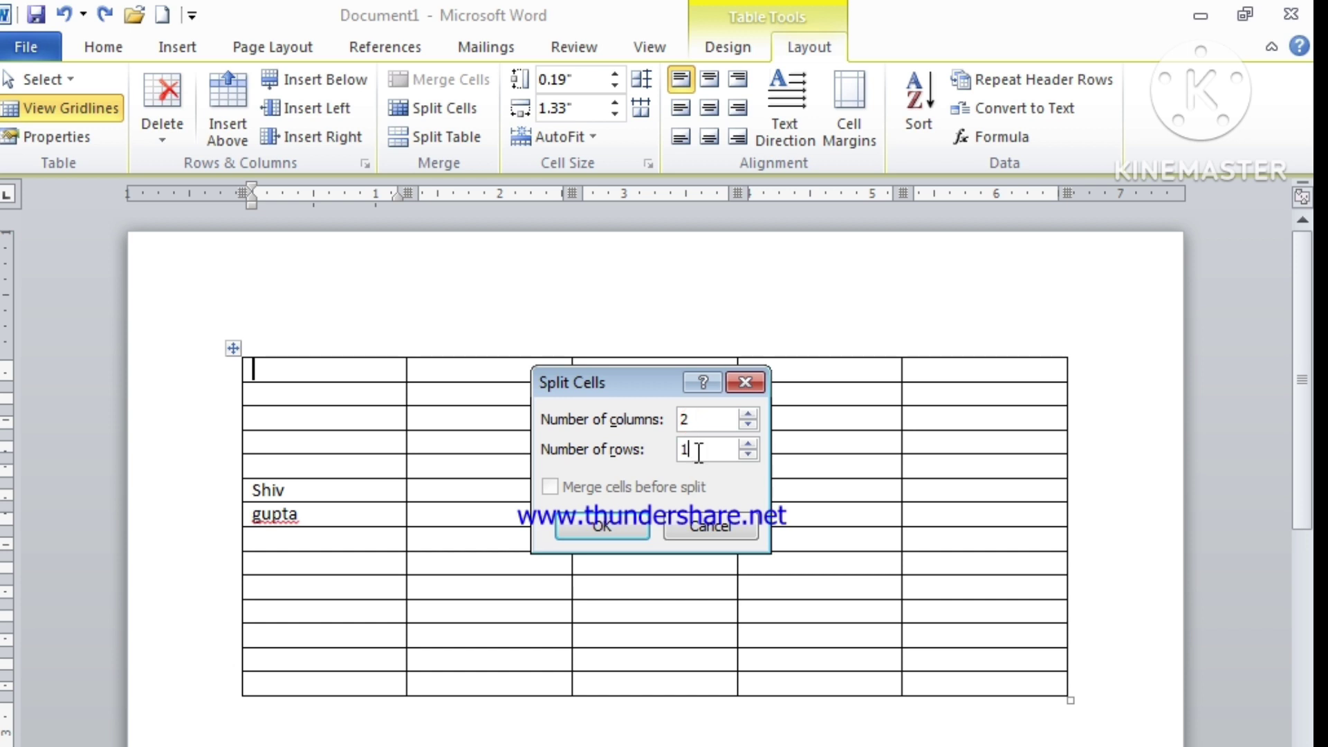
click(601, 524)
click(470, 486)
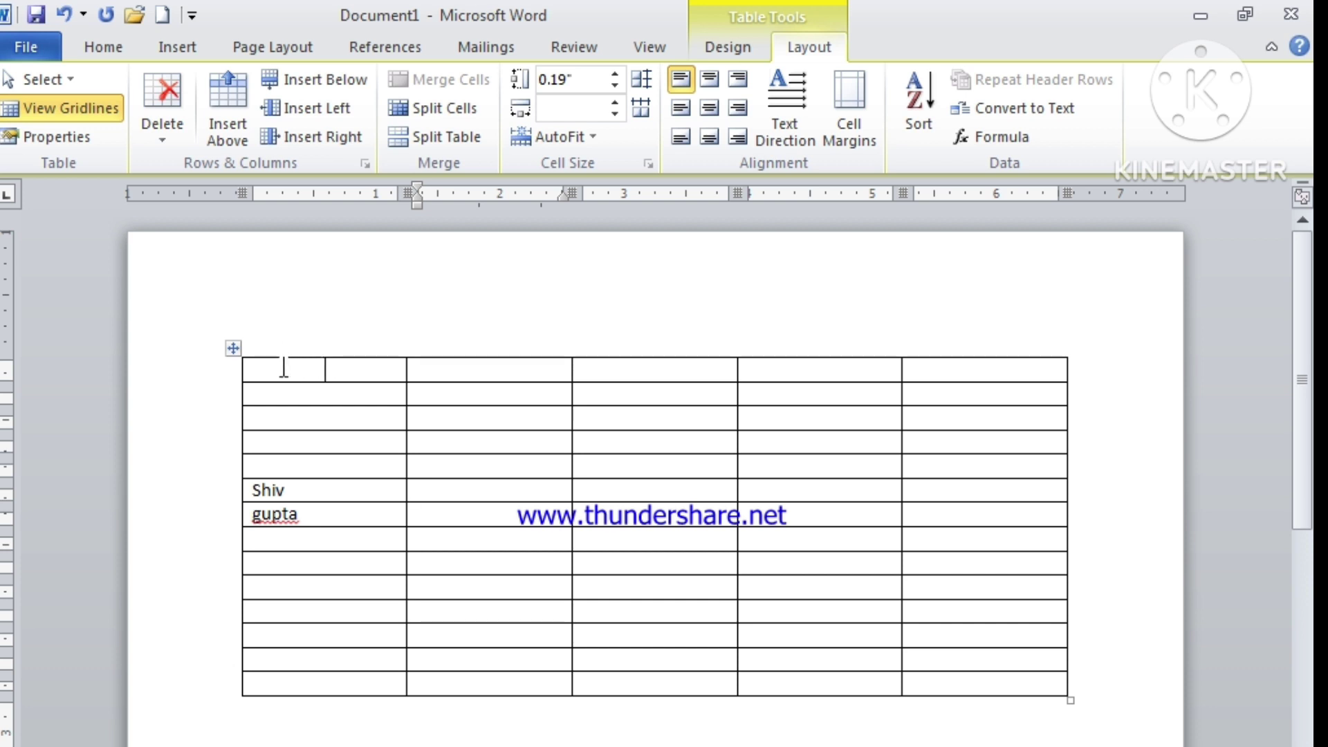
Step: Split the first cell of the second row into 1 column and 2 rows
click(351, 393)
click(457, 115)
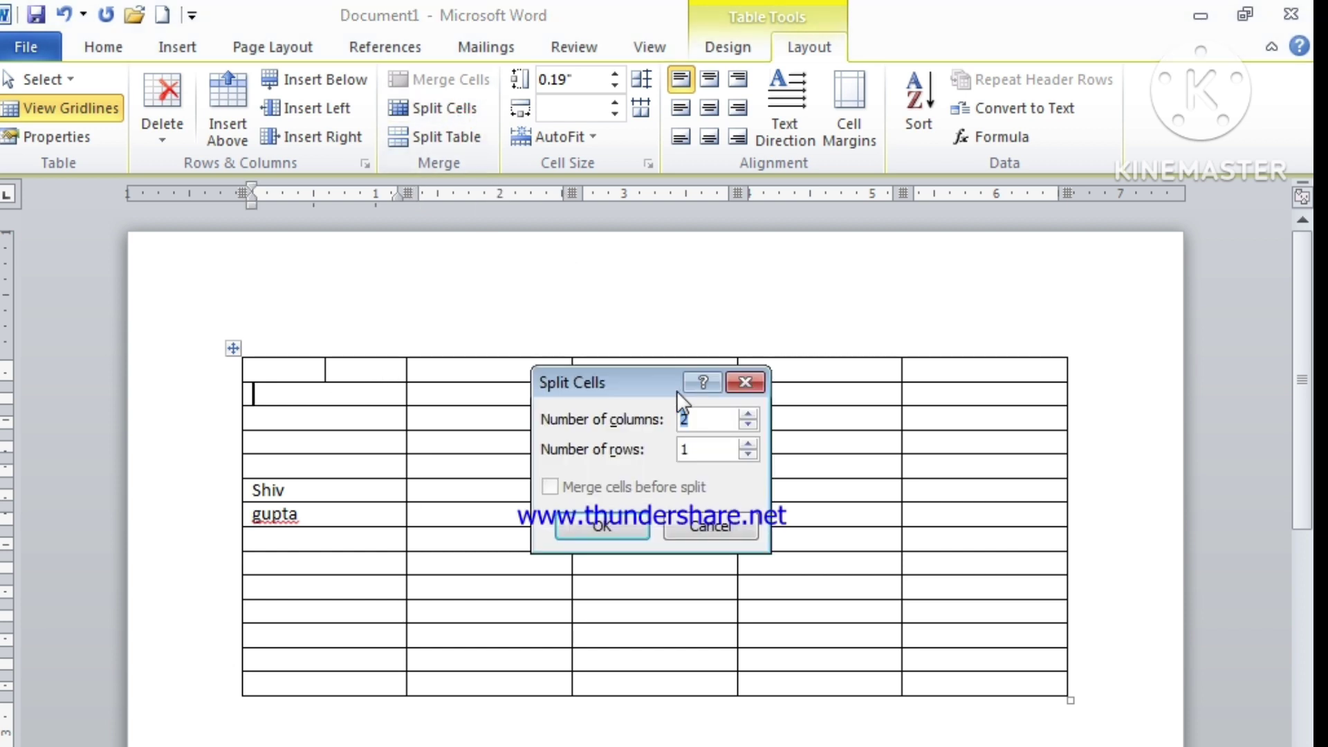
click(748, 423)
click(748, 444)
click(621, 525)
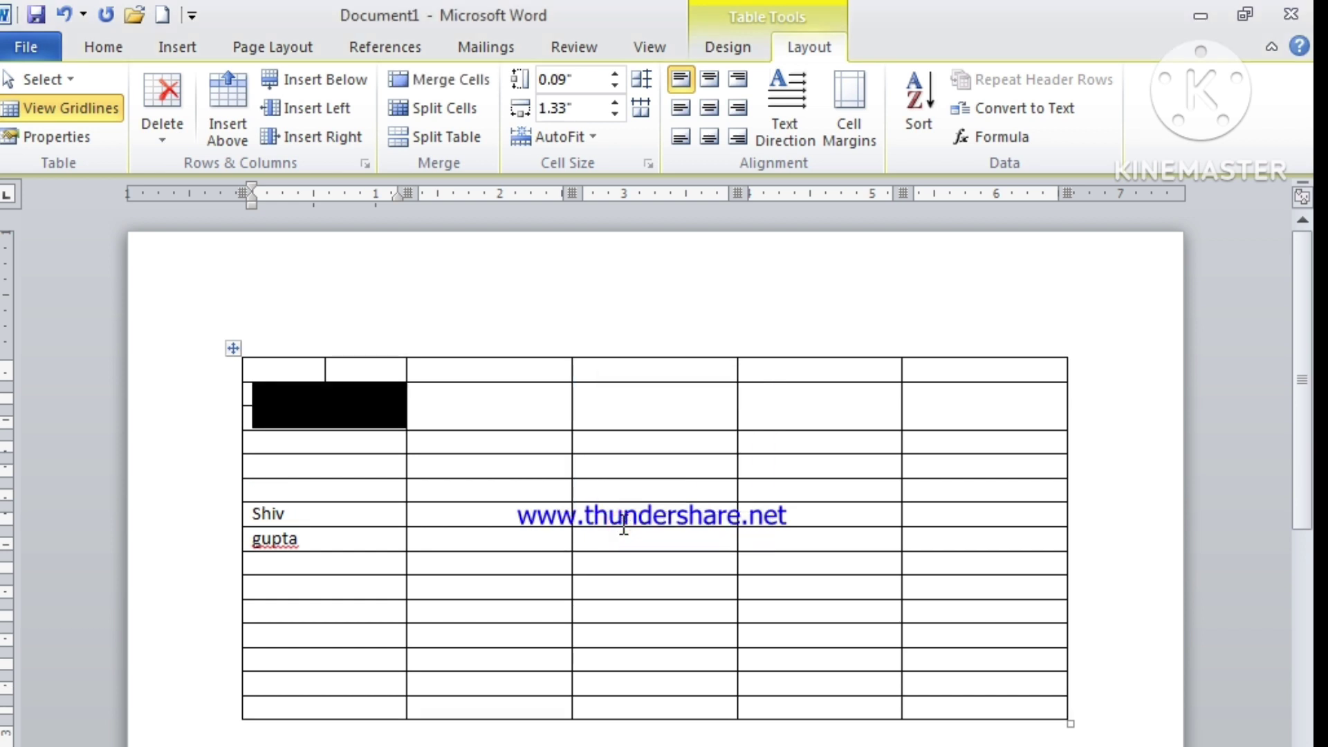
click(580, 510)
click(303, 393)
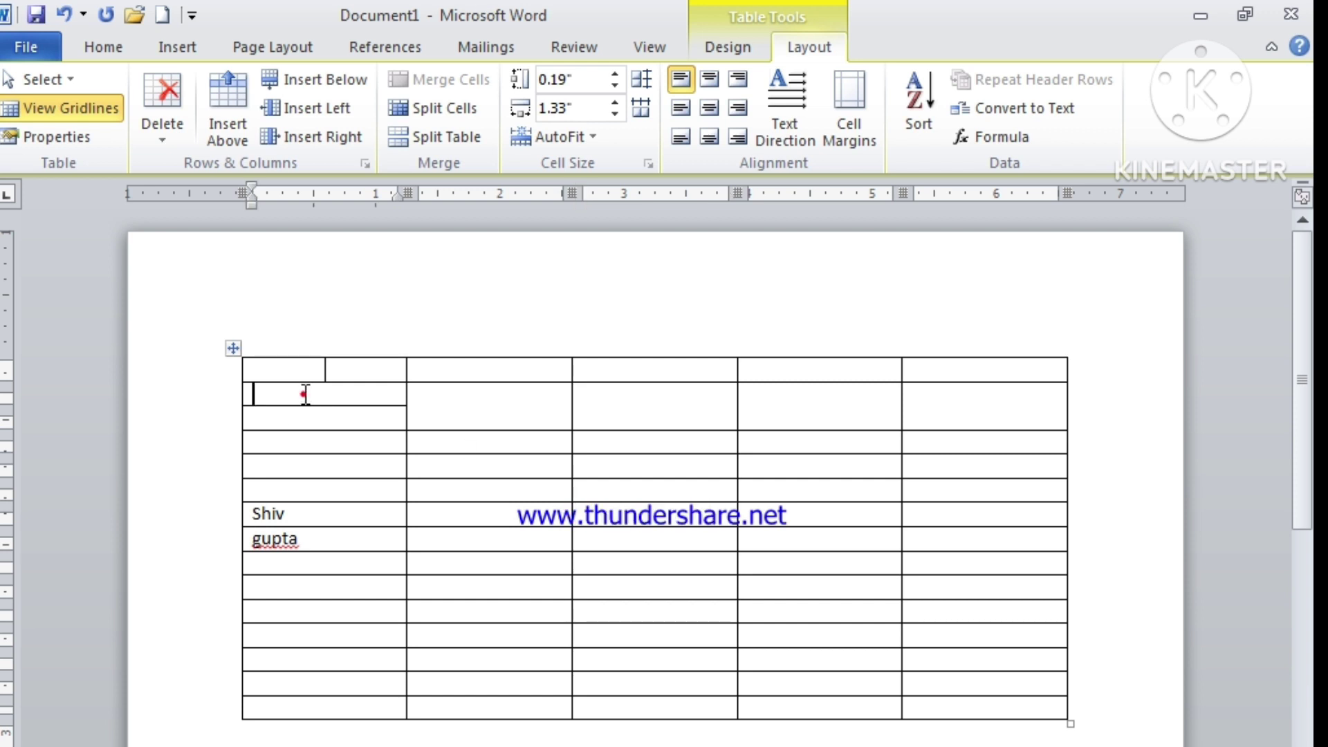
click(468, 406)
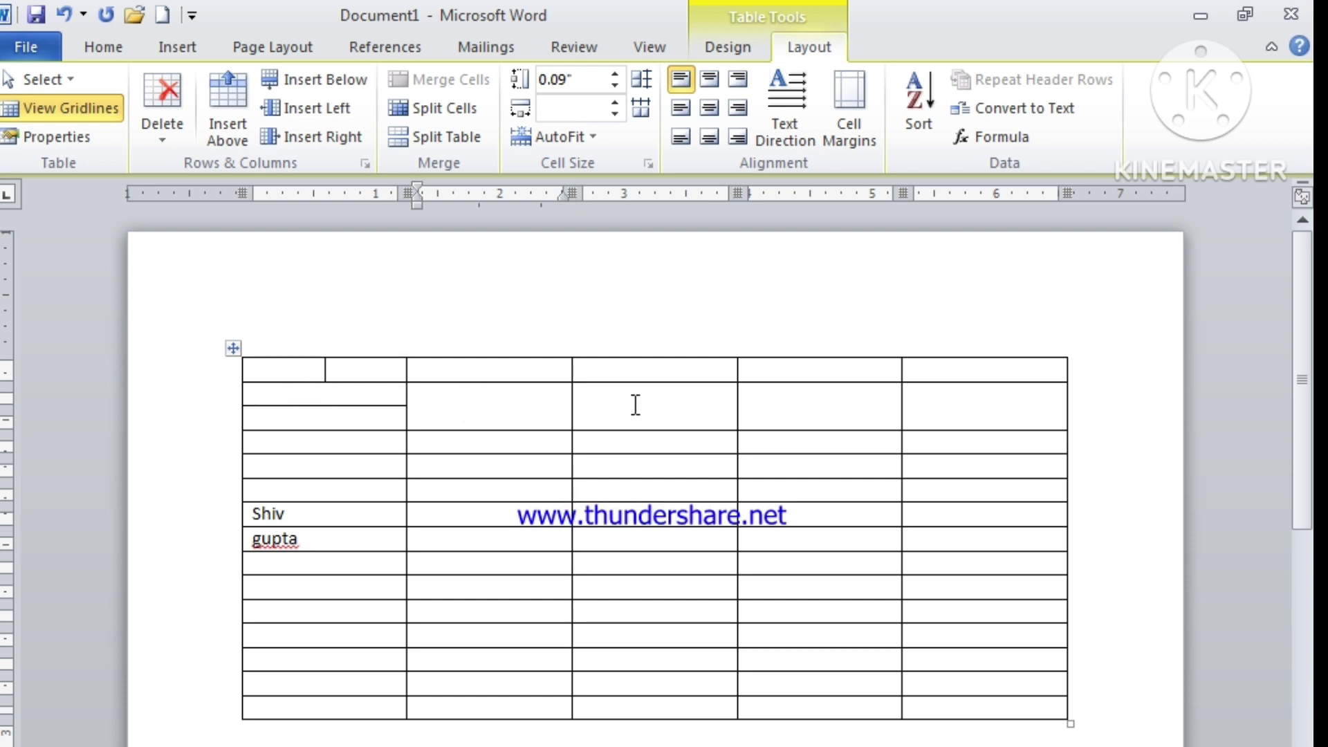
Step: Undo both cell splits in the first column
click(297, 394)
key(ctrl+z)
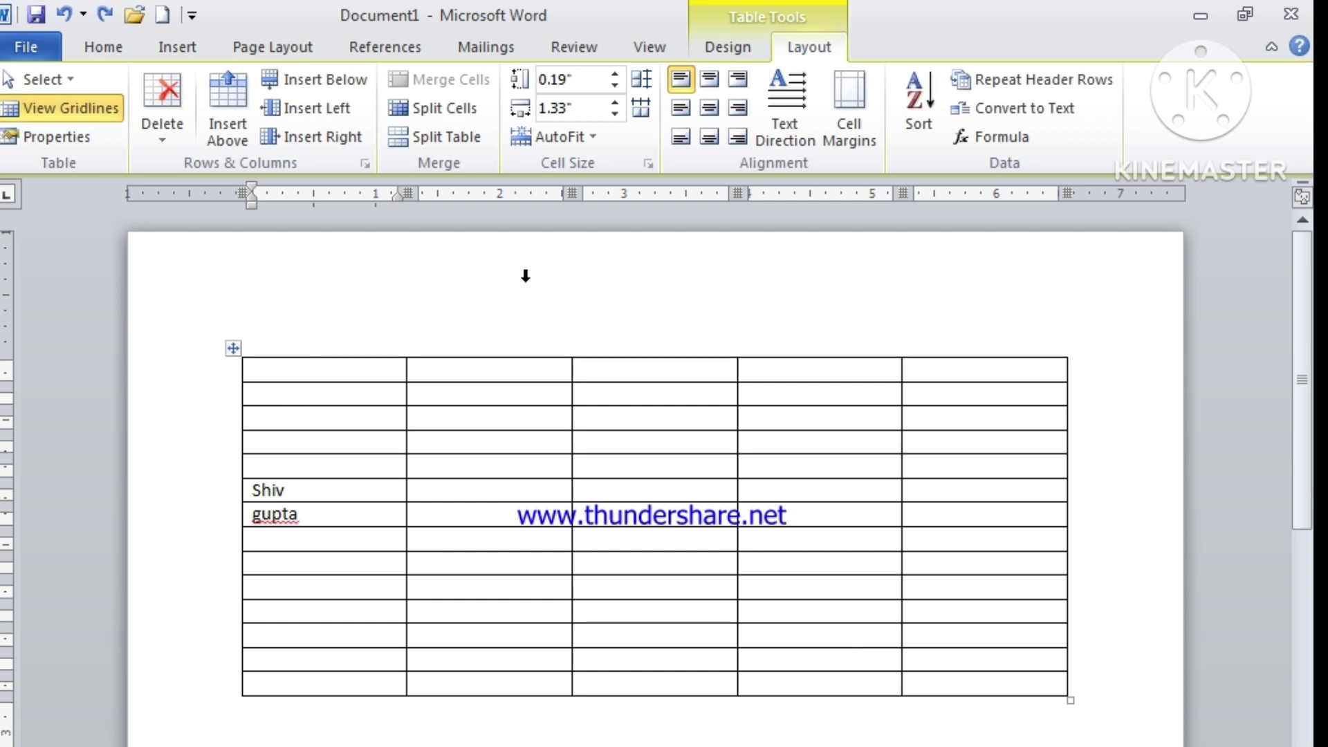
Step: Increase the height of the row containing the first name to 0.7"
click(344, 371)
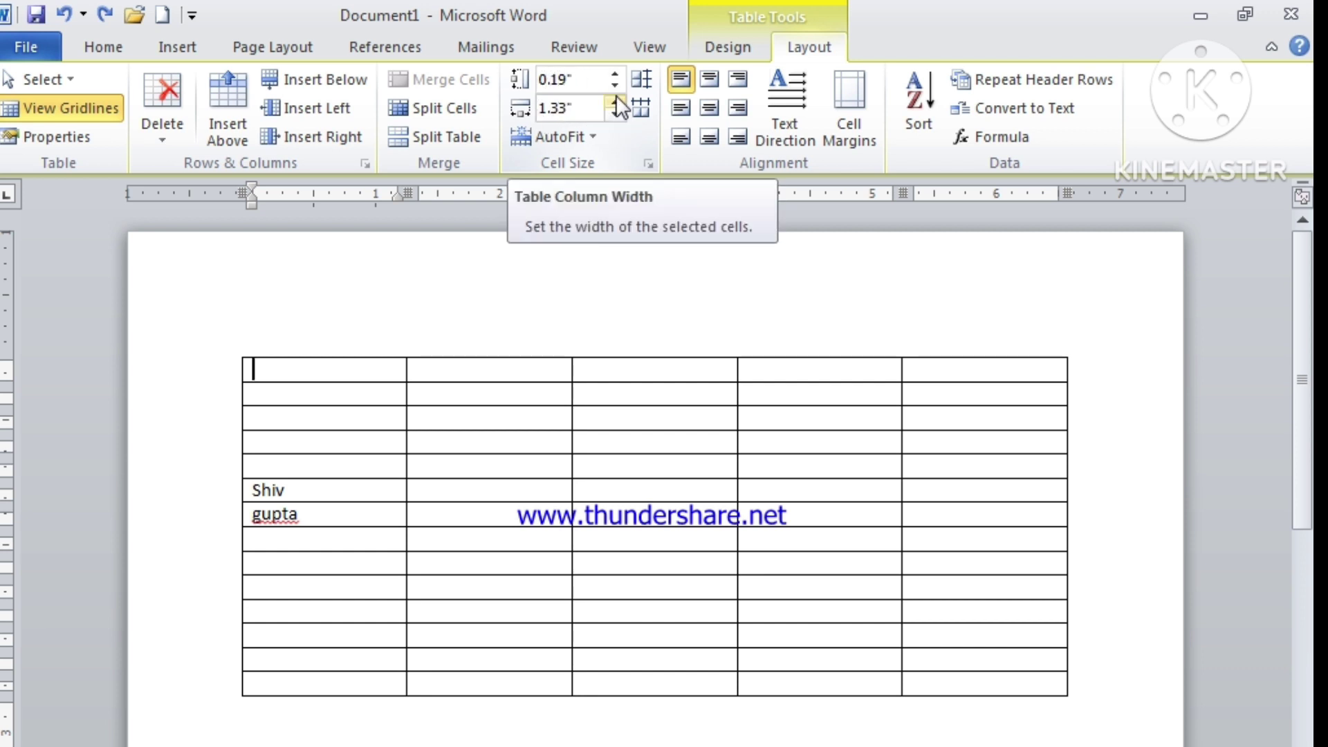
click(346, 374)
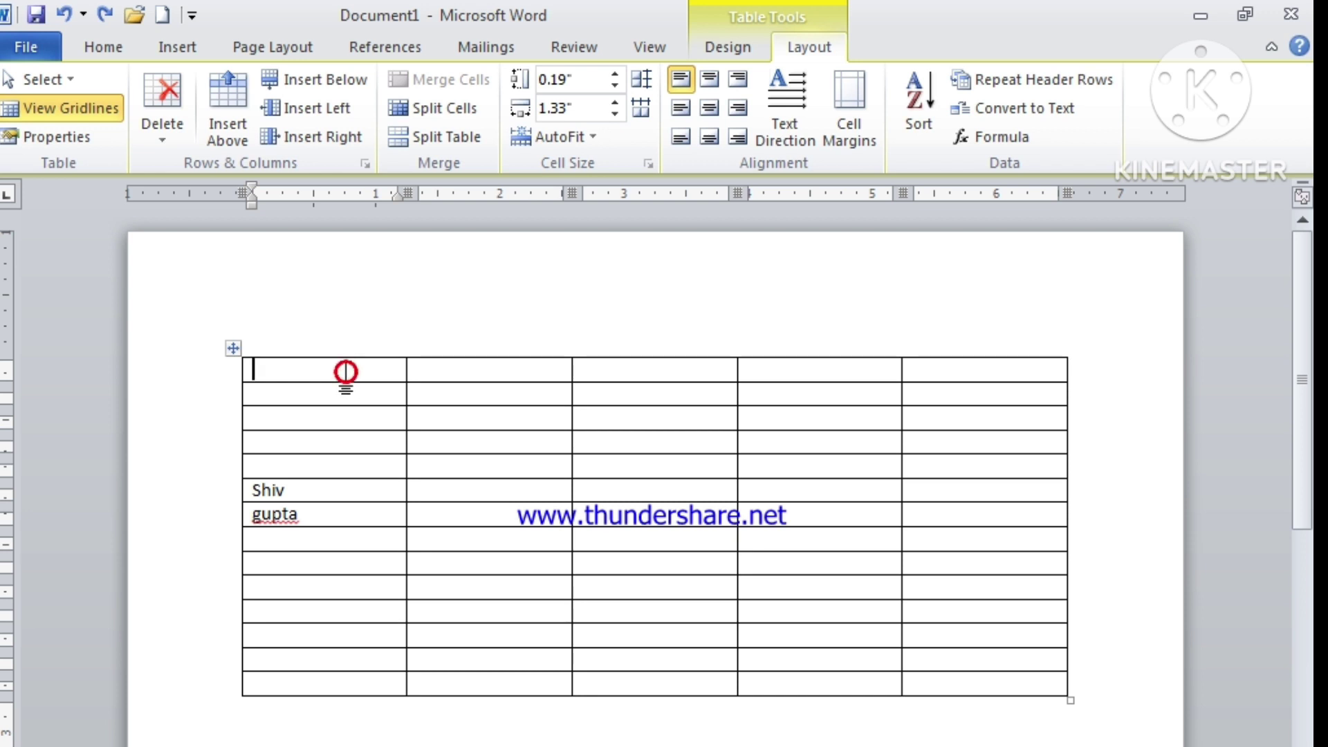
click(324, 489)
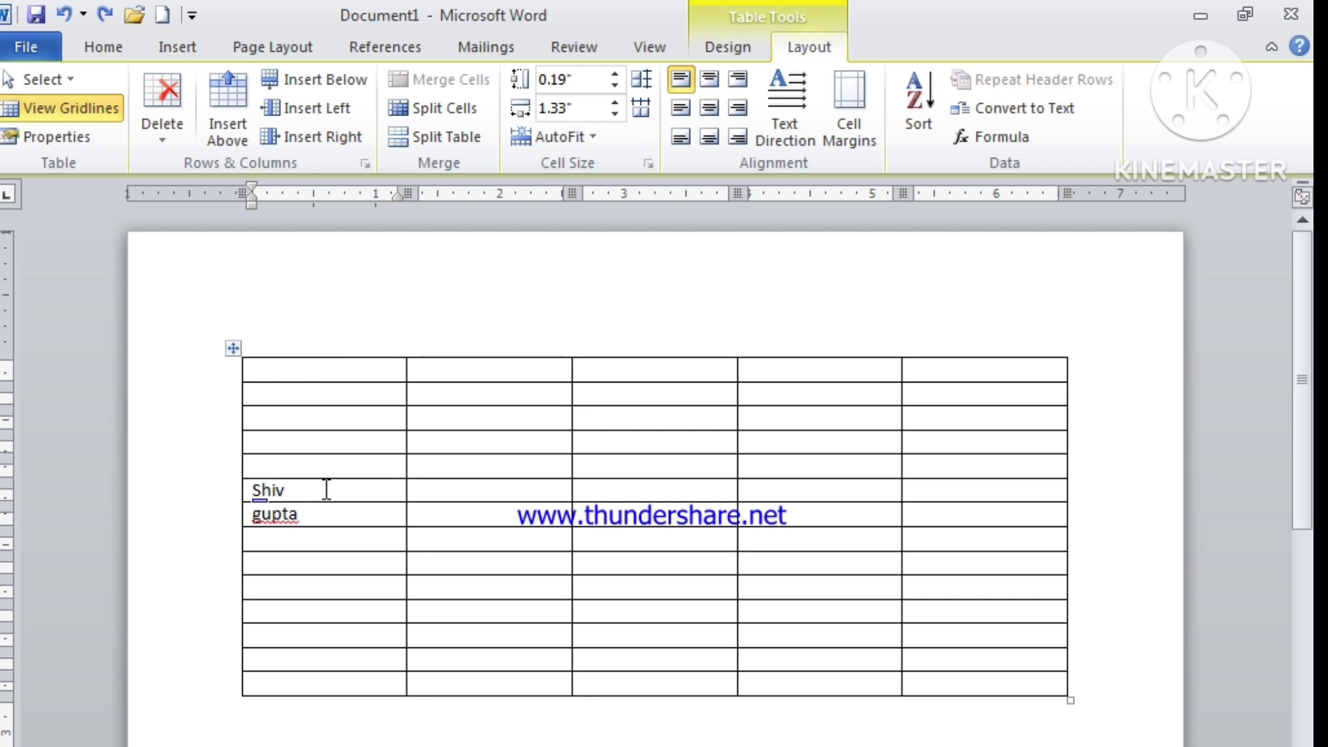
click(615, 75)
click(614, 75)
click(615, 75)
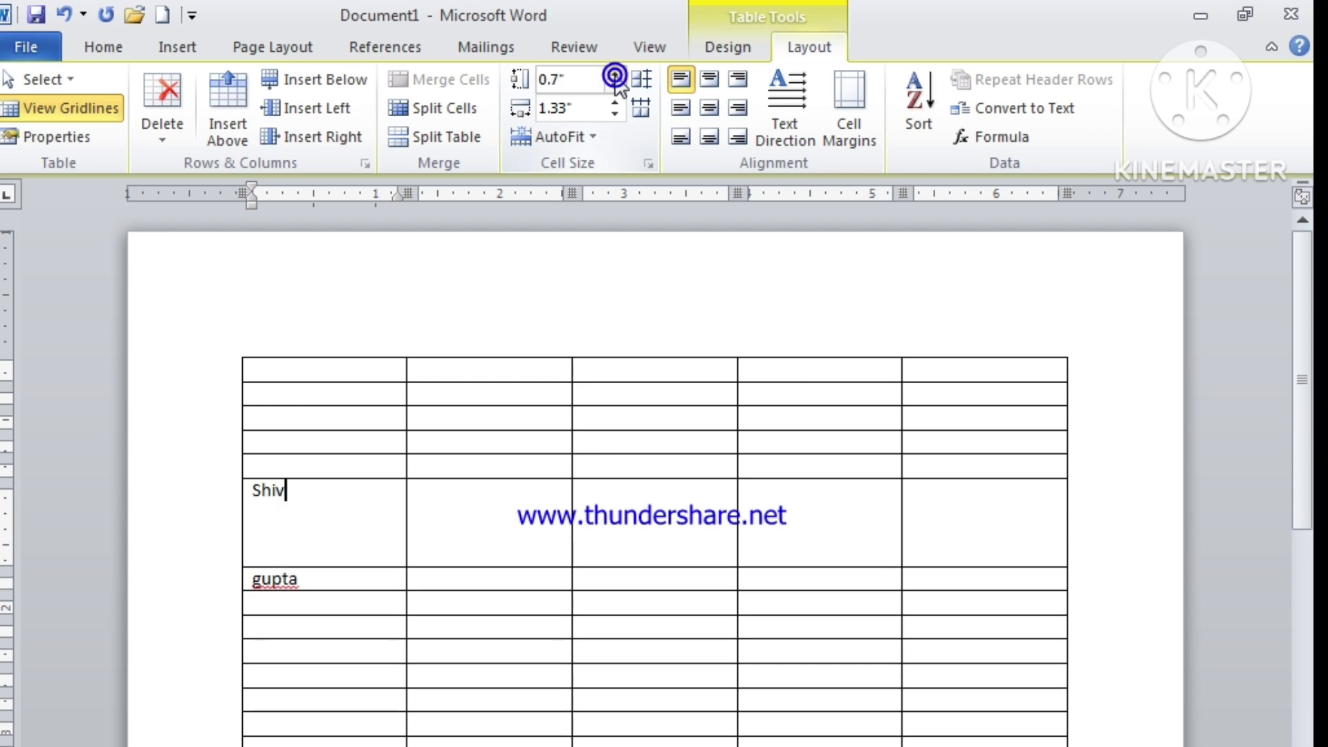
Step: Reduce the height of the first-name row to 0.2"
click(615, 89)
click(615, 89)
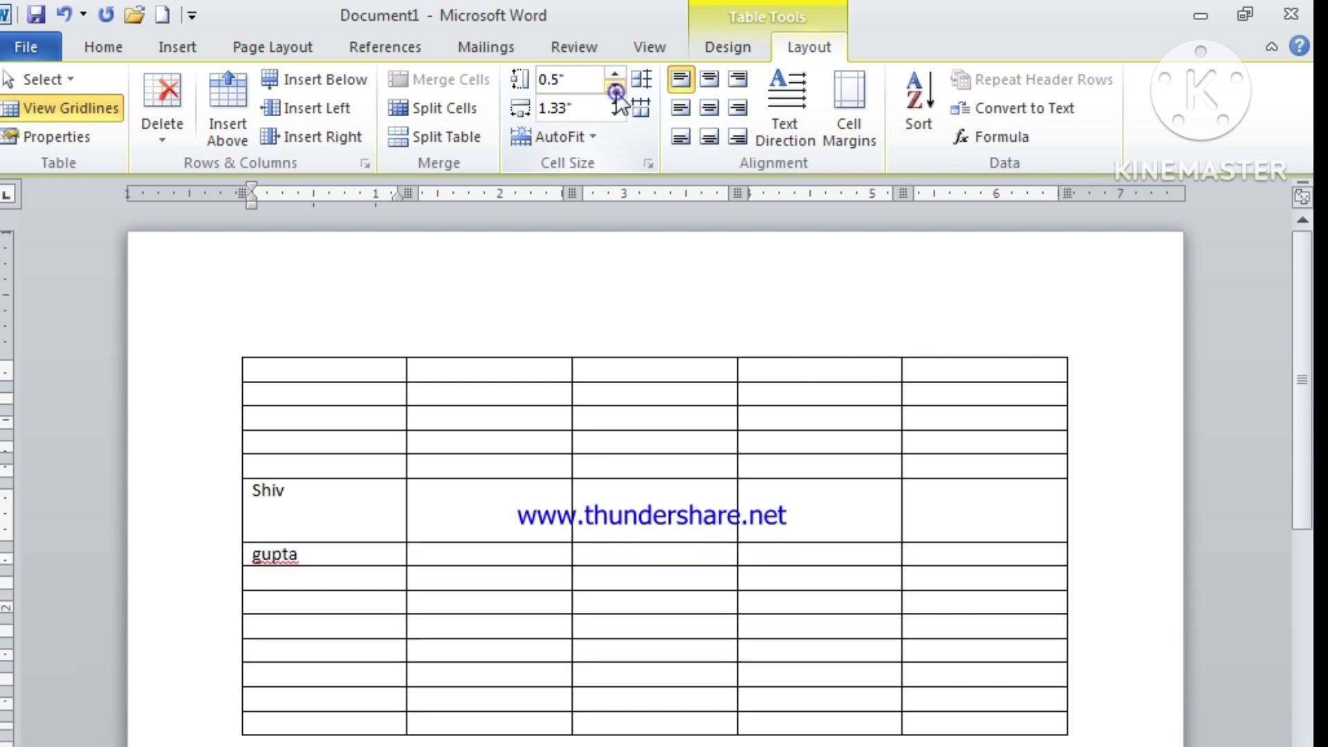
click(615, 89)
click(615, 89)
click(615, 88)
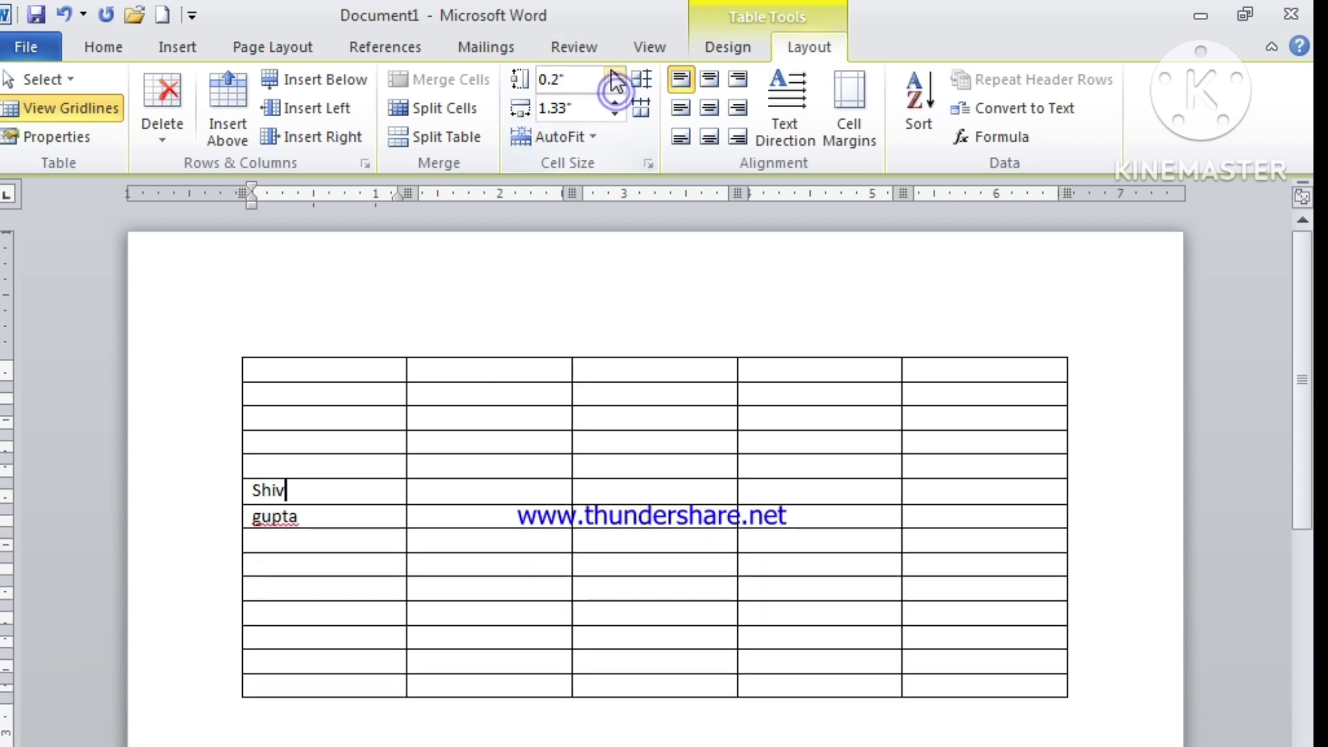
Step: Raise the first-name row's height to 0.6" and adjust it to 0.5"
click(615, 75)
click(615, 75)
click(615, 75)
click(615, 75)
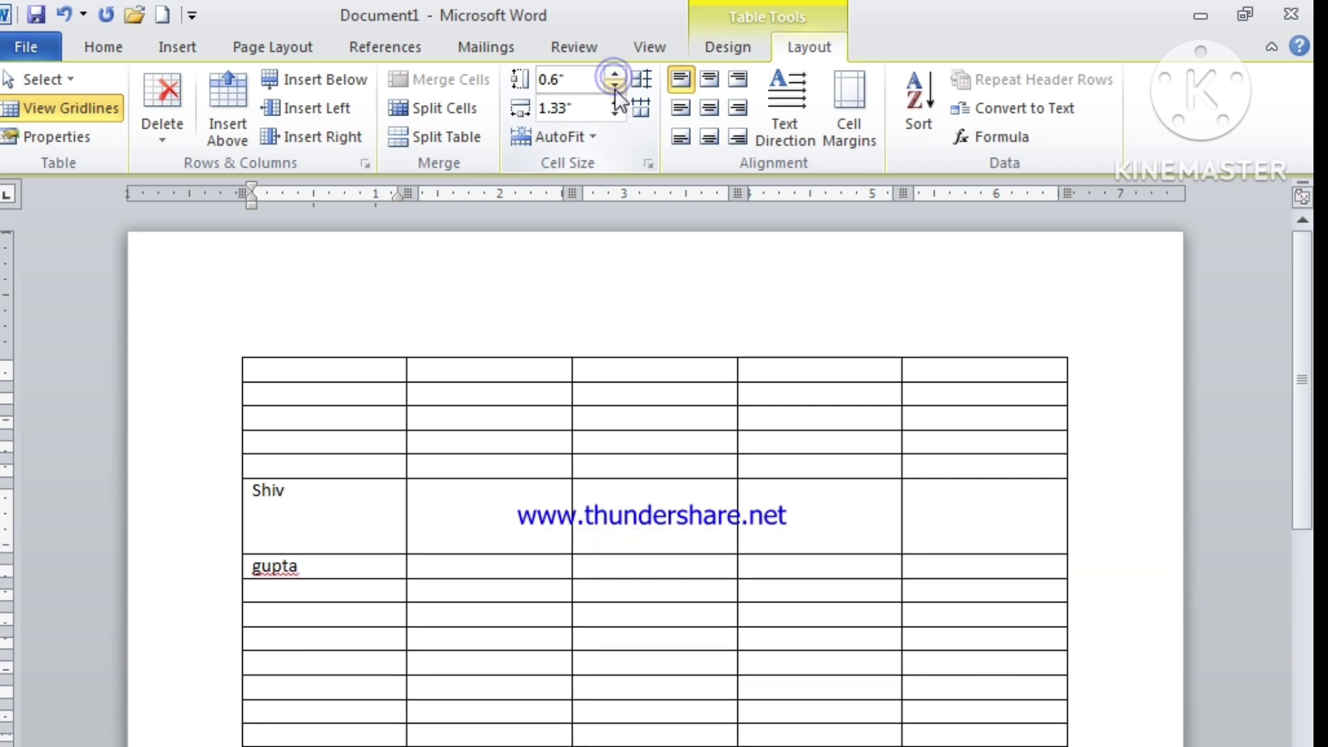
click(616, 88)
click(615, 75)
click(615, 86)
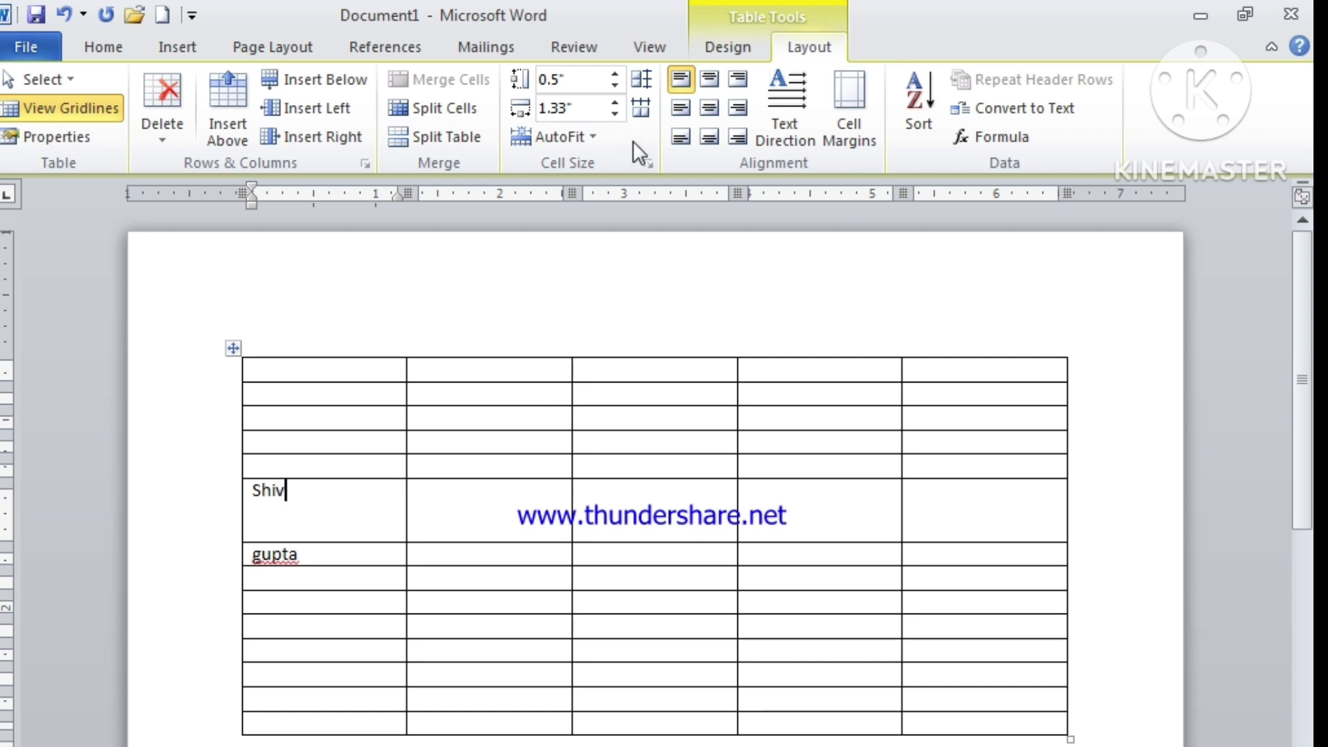
Step: Narrow the table's first column to a width of 0.51"
click(615, 113)
click(615, 113)
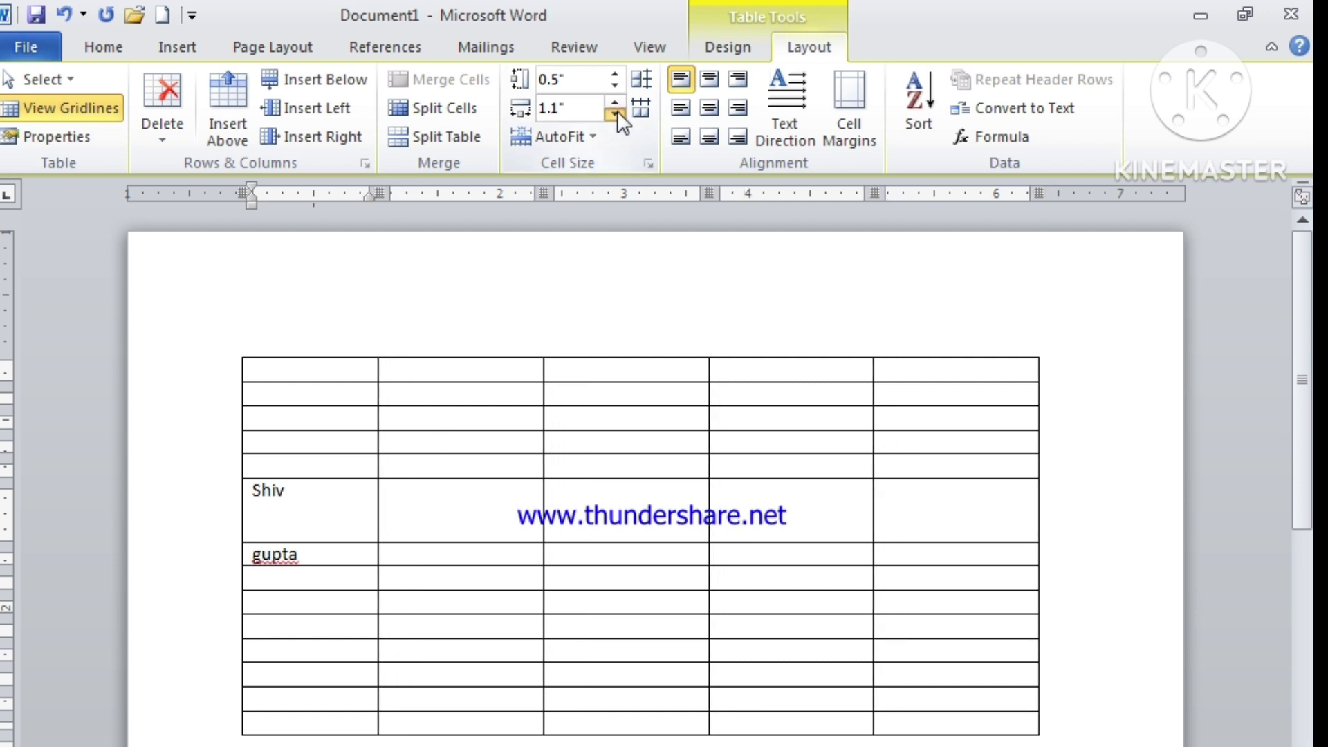
click(615, 113)
click(615, 113)
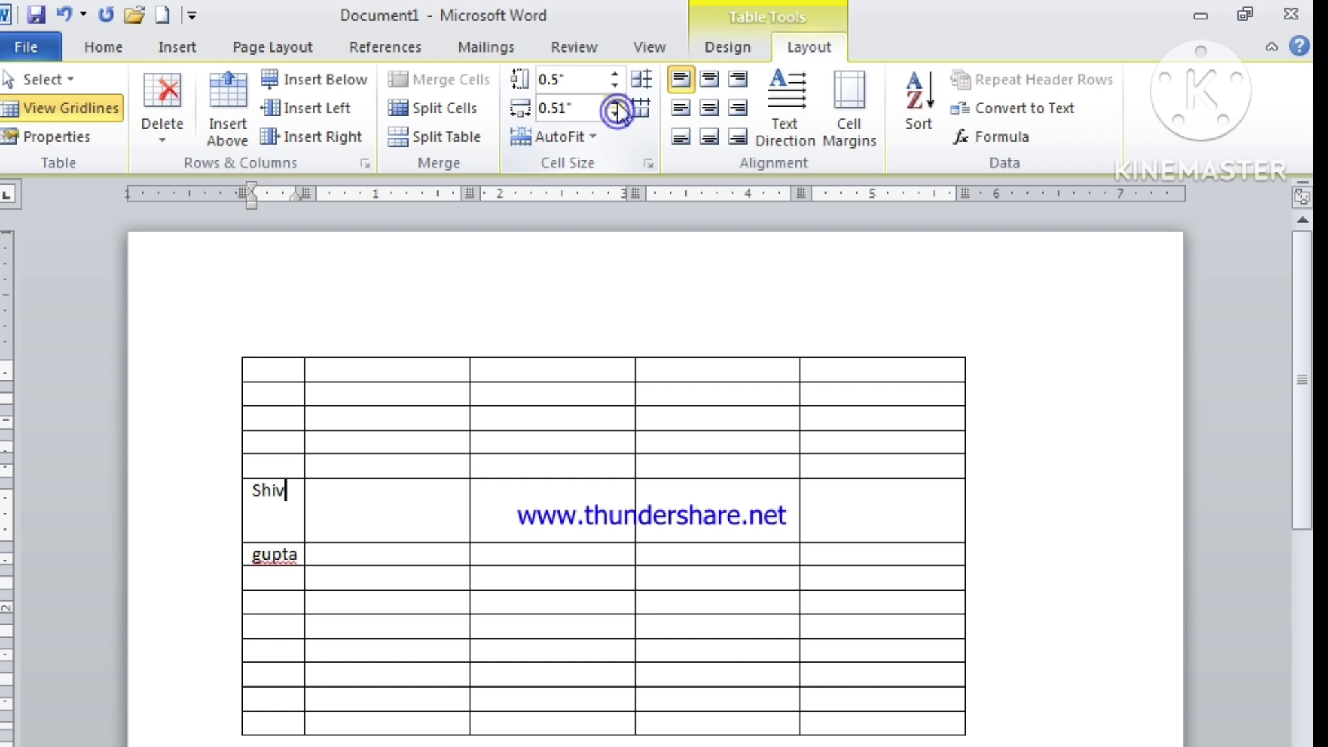
Step: Widen the table's first column to 1.3"
click(614, 102)
click(615, 101)
click(614, 102)
click(614, 102)
click(614, 102)
click(615, 102)
click(615, 101)
click(615, 102)
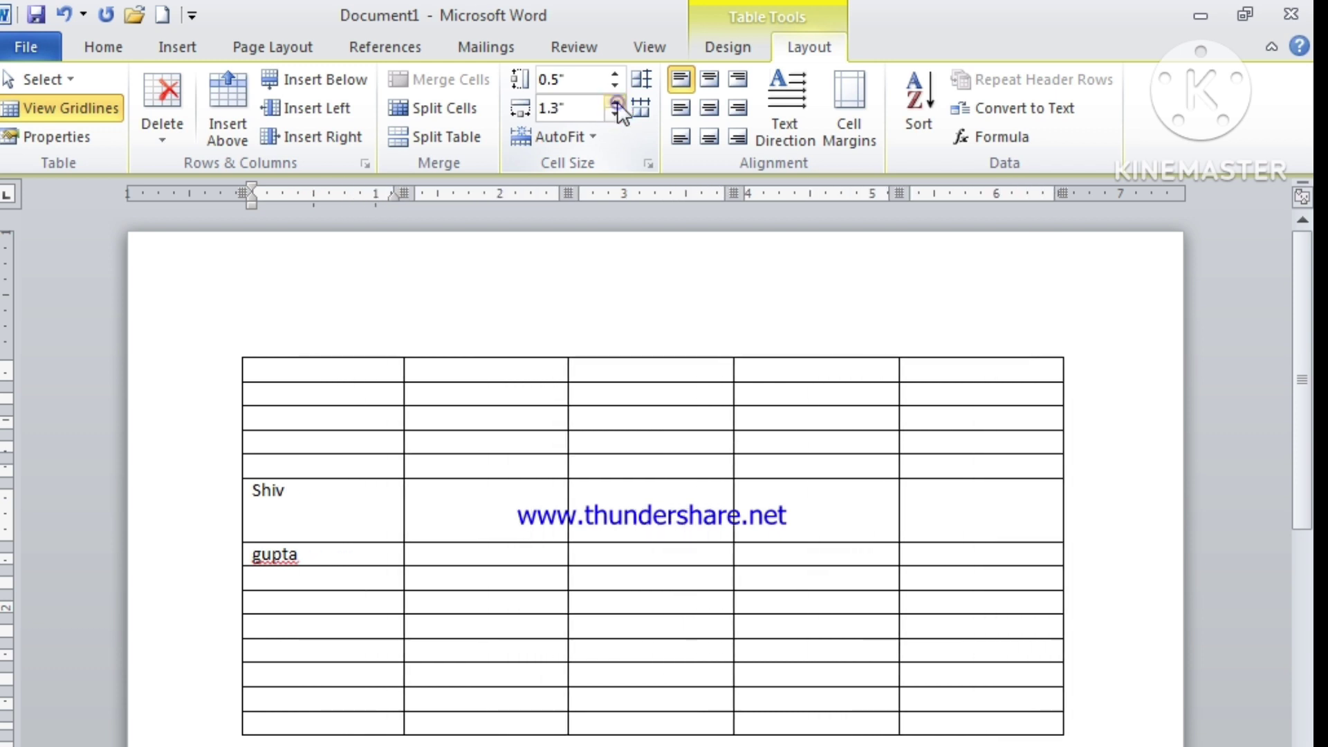
Step: Raise the row height of the entire table to 0.4", and reduce it to 0.2"
click(438, 524)
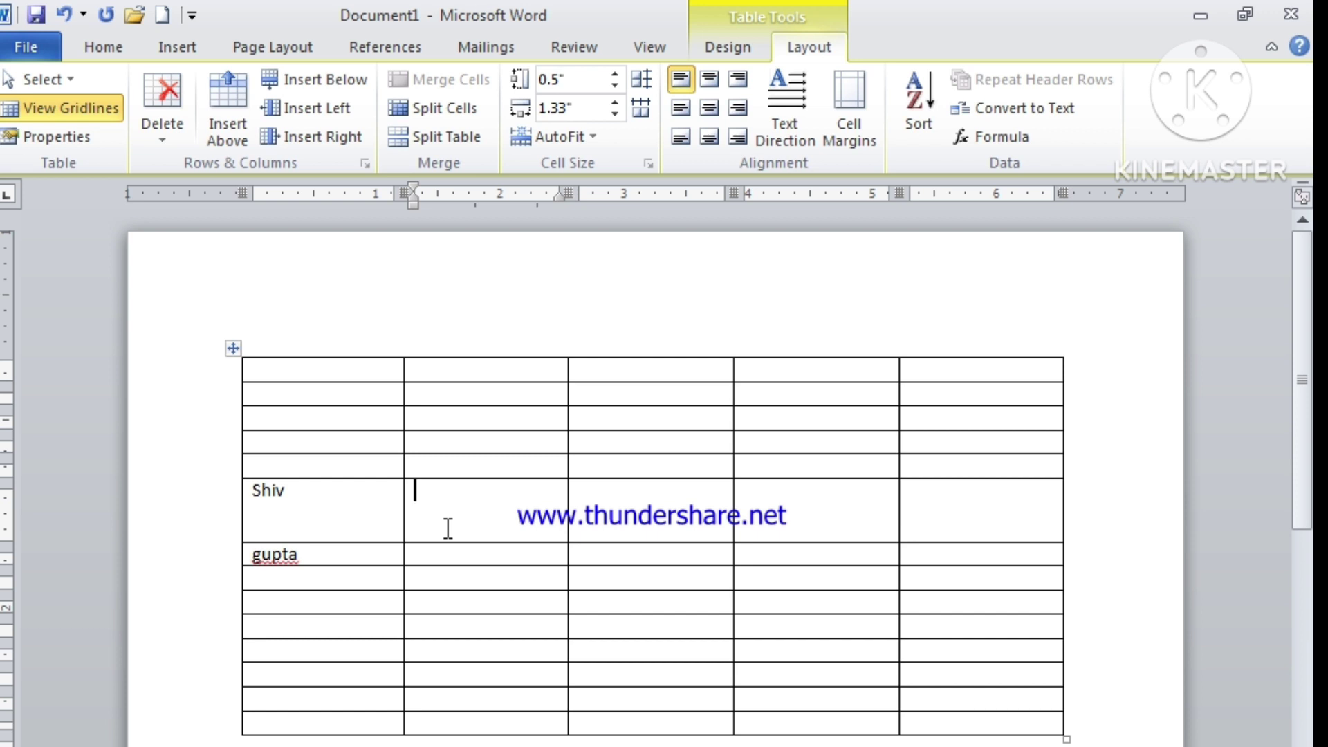
click(233, 348)
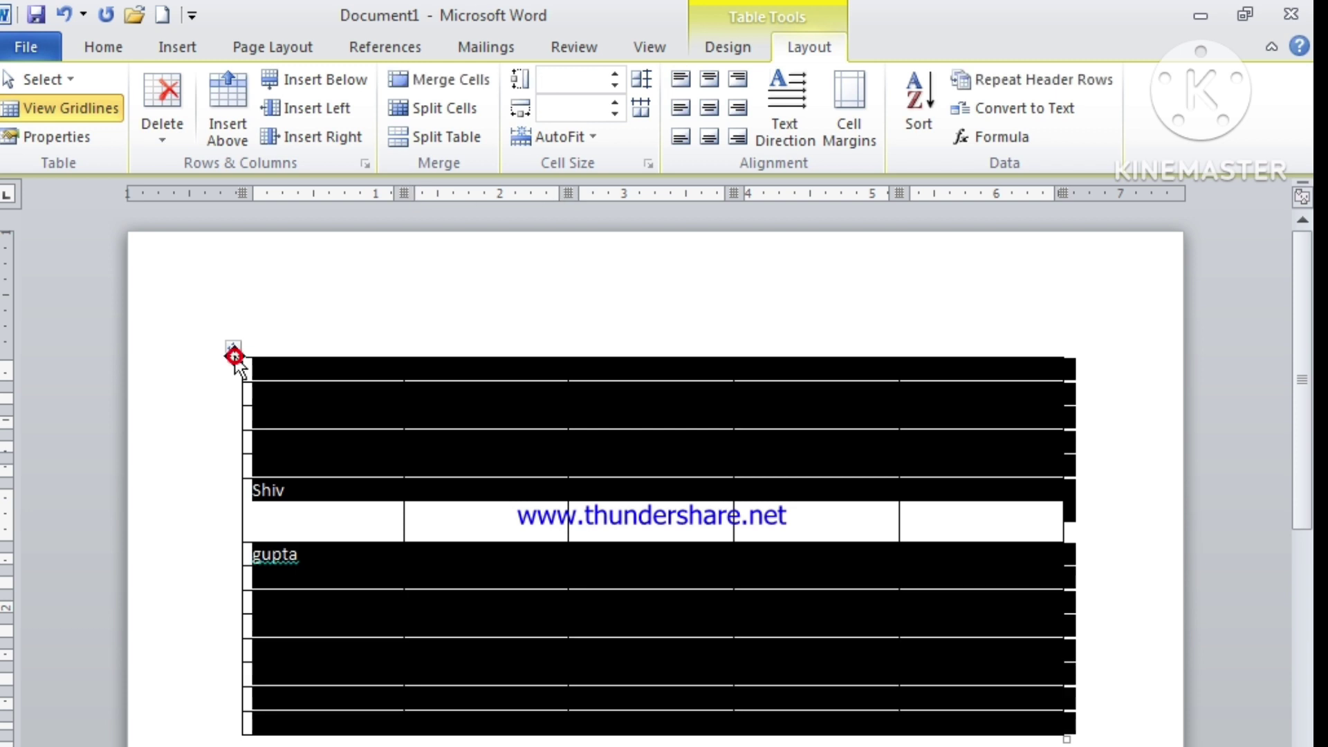
click(621, 72)
click(621, 72)
click(621, 71)
click(621, 72)
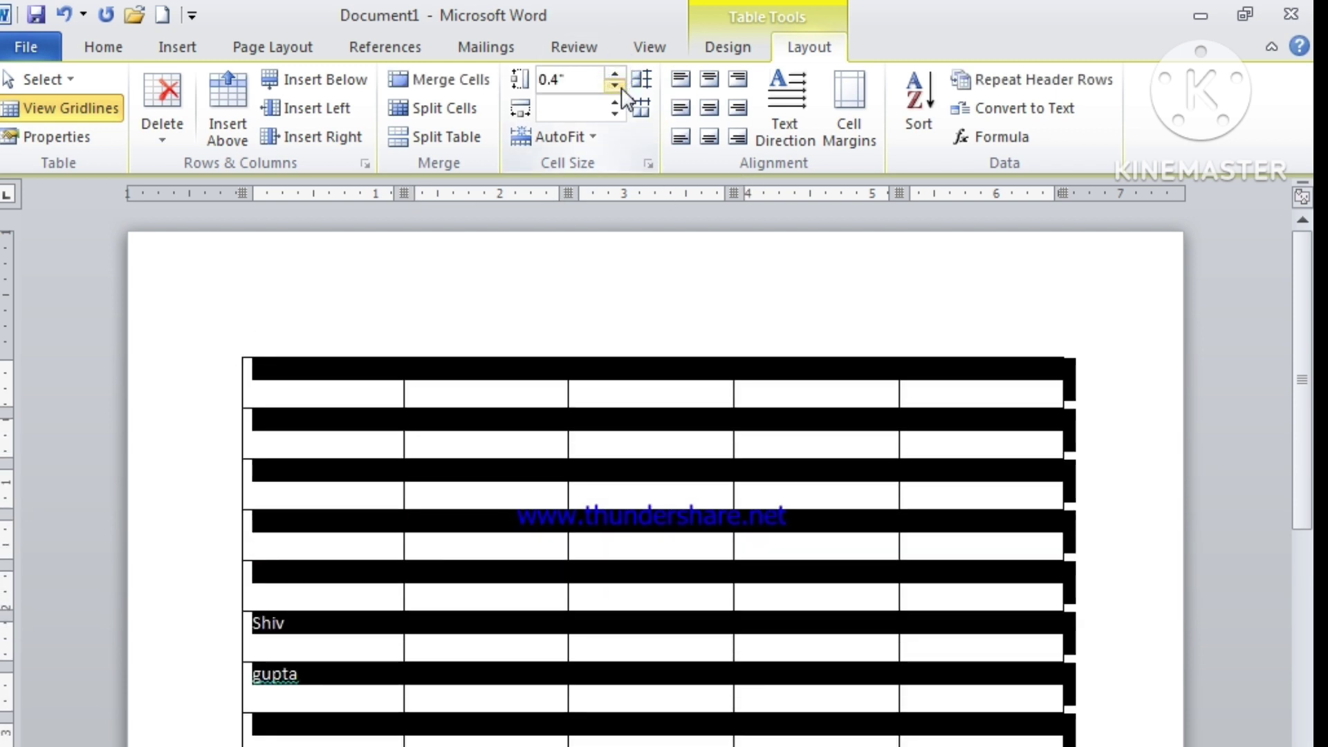
click(621, 87)
click(616, 86)
click(616, 86)
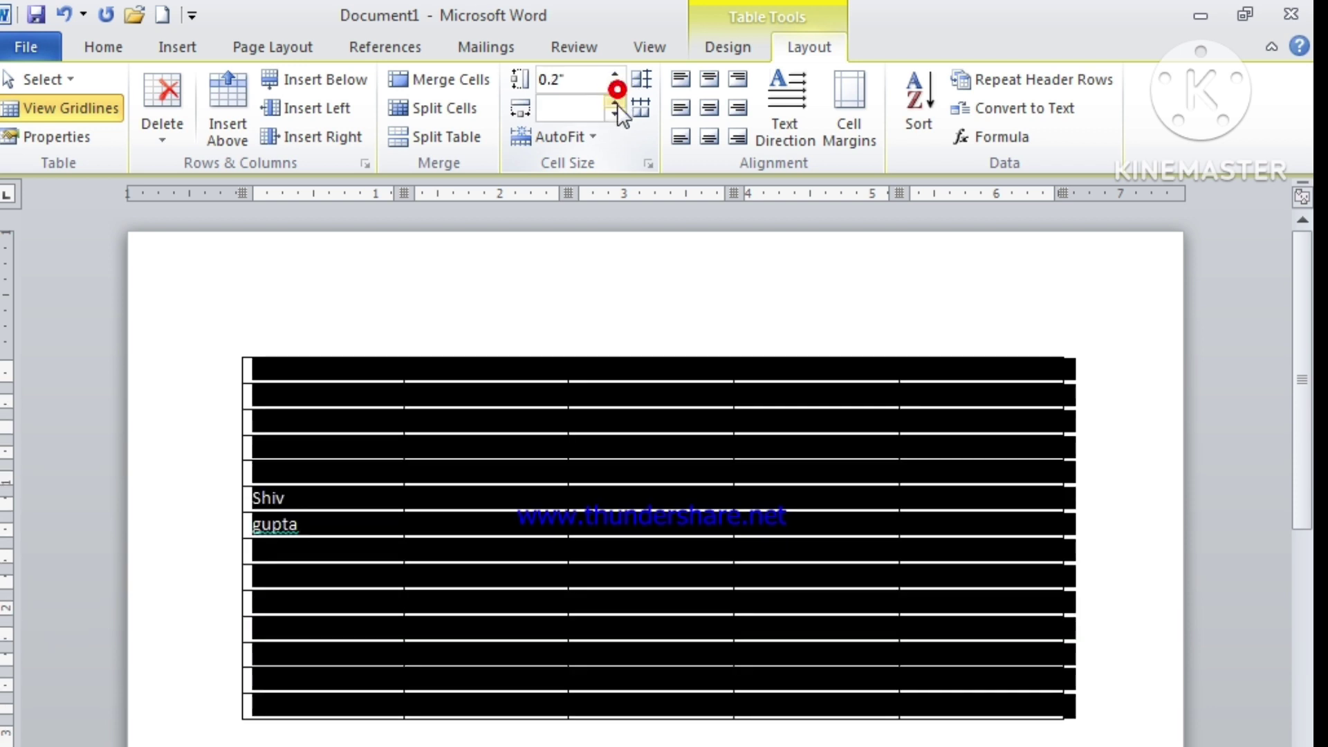
Step: Narrow the columns of the entire table as far as possible, the first to 0.51" and the others to 0.16"
click(617, 104)
click(617, 104)
click(617, 103)
click(617, 105)
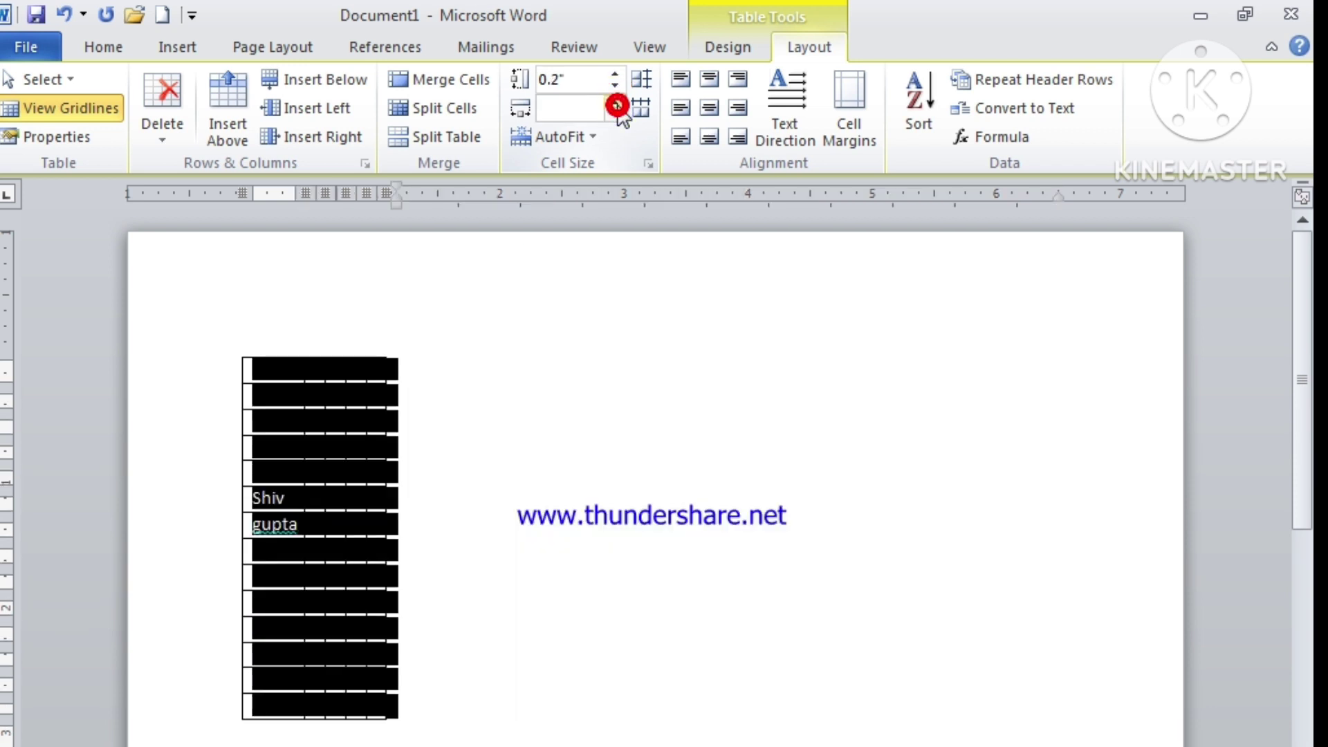
click(615, 105)
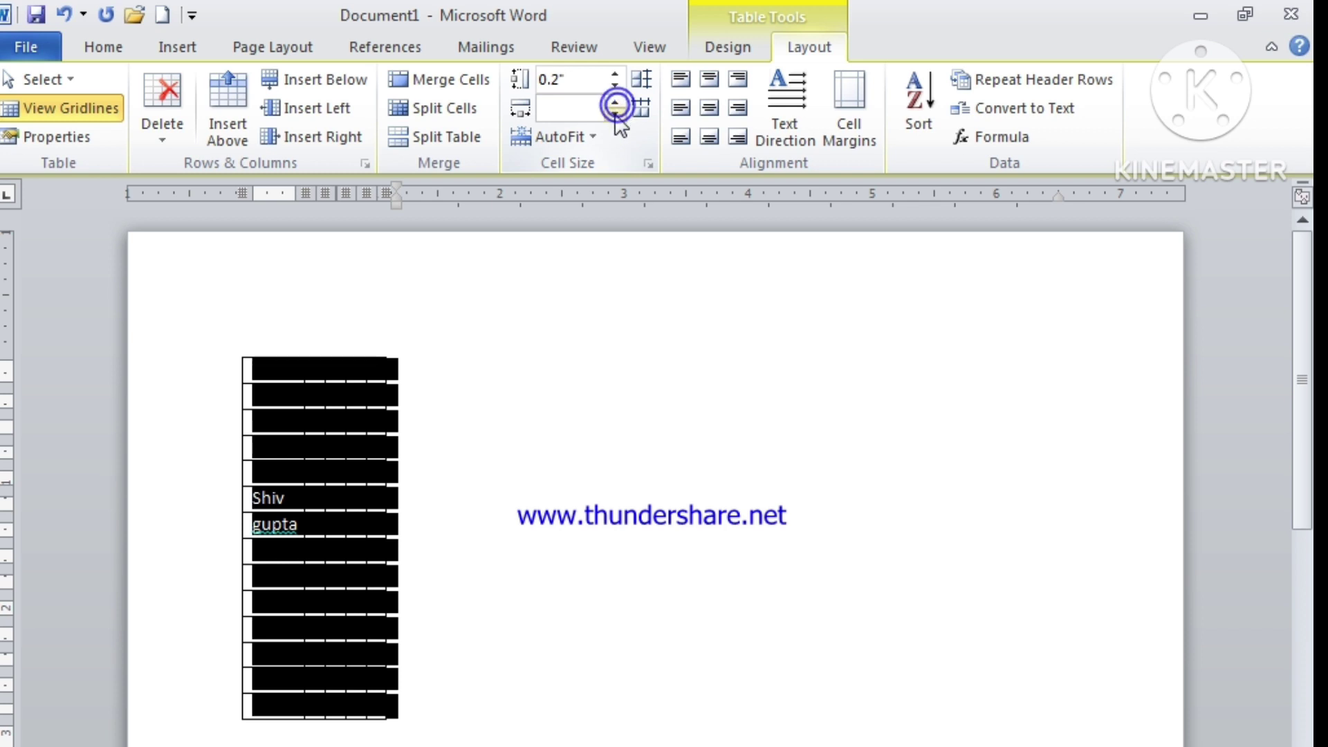
click(423, 447)
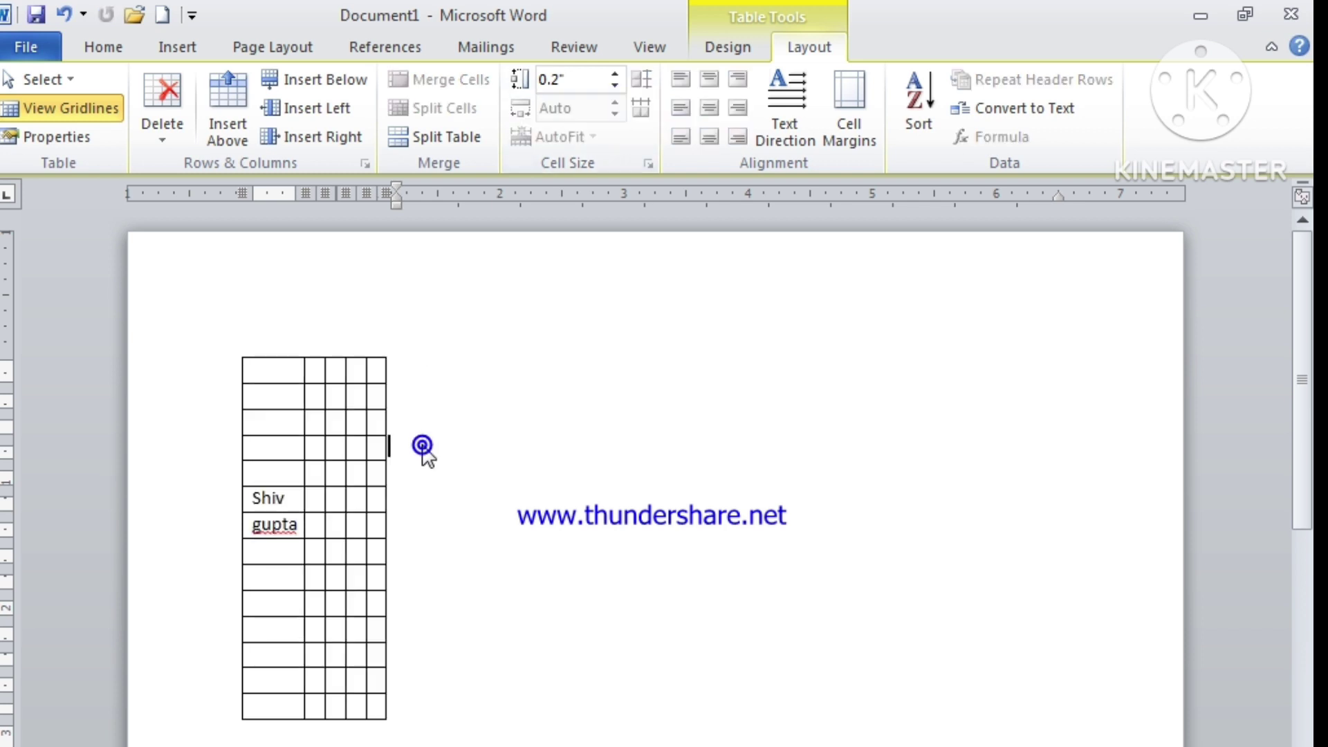
click(289, 375)
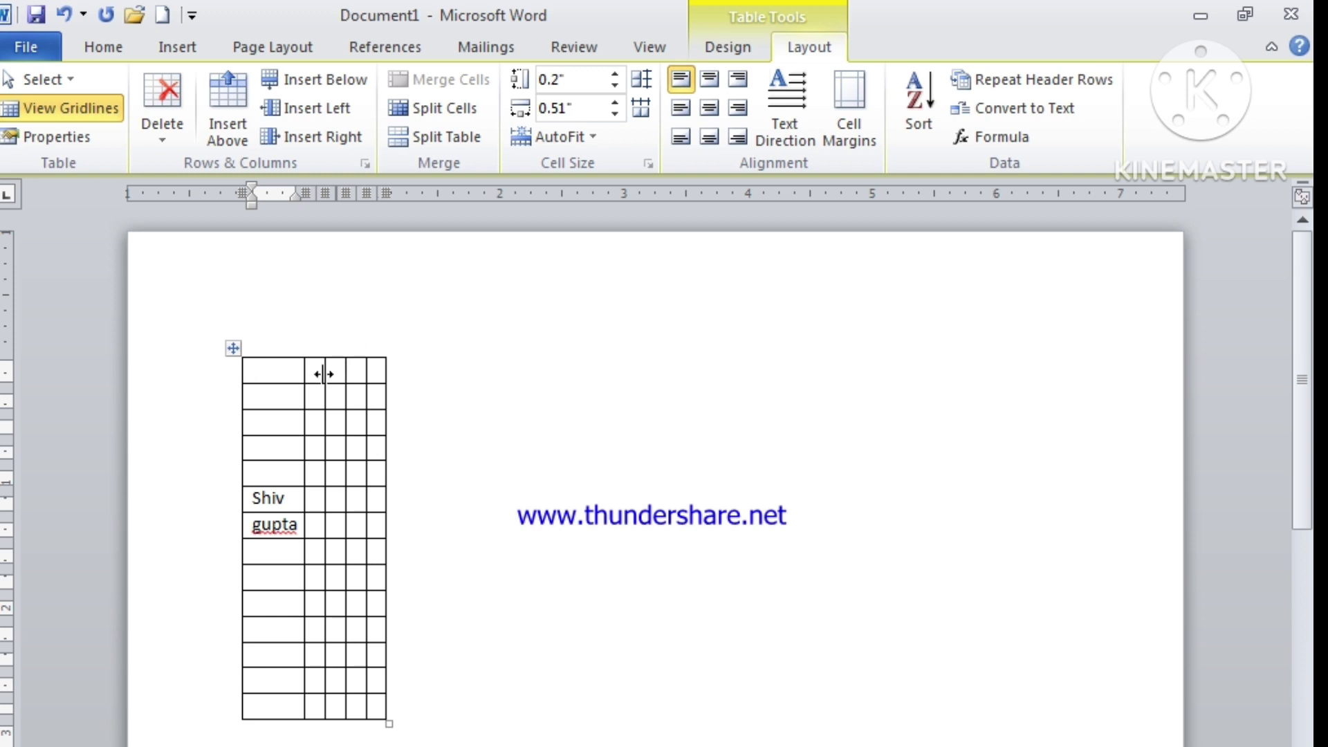
click(318, 371)
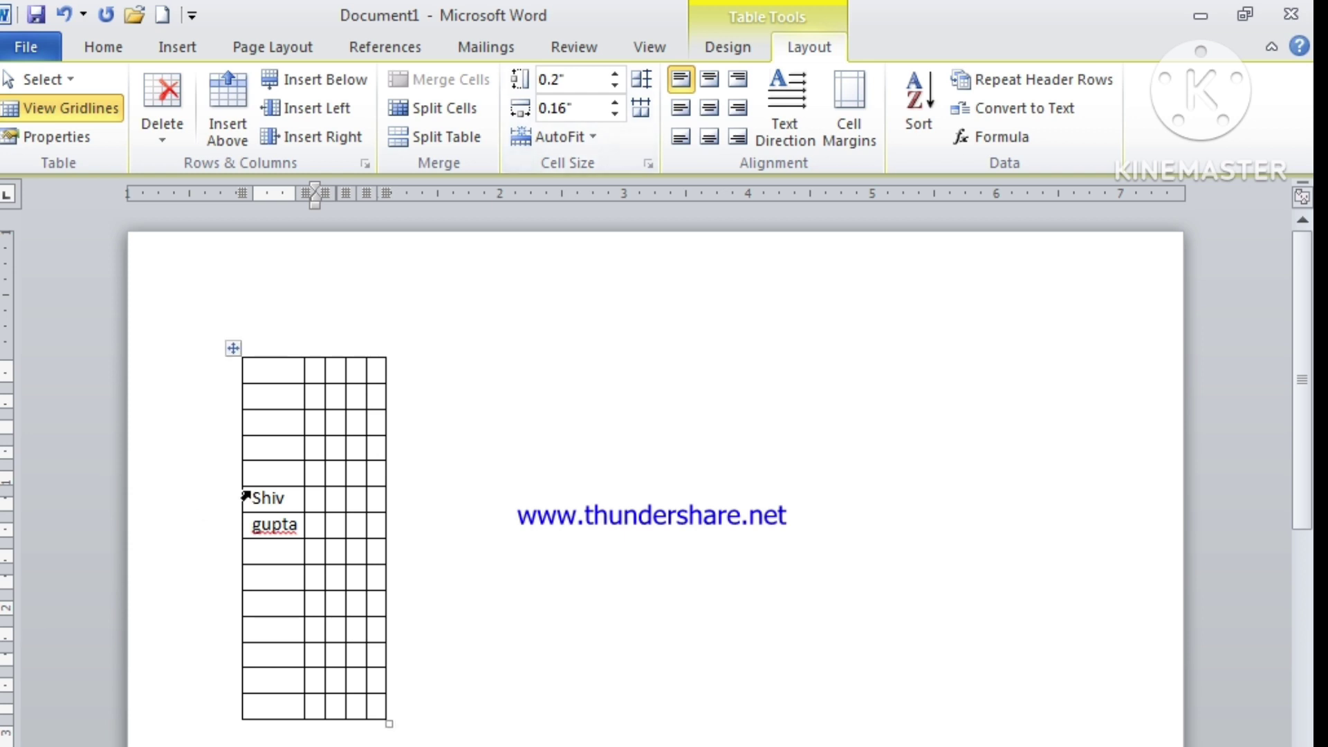
Step: Undo the column narrowing and the last row-height reduction of the entire table
key(ctrl+a)
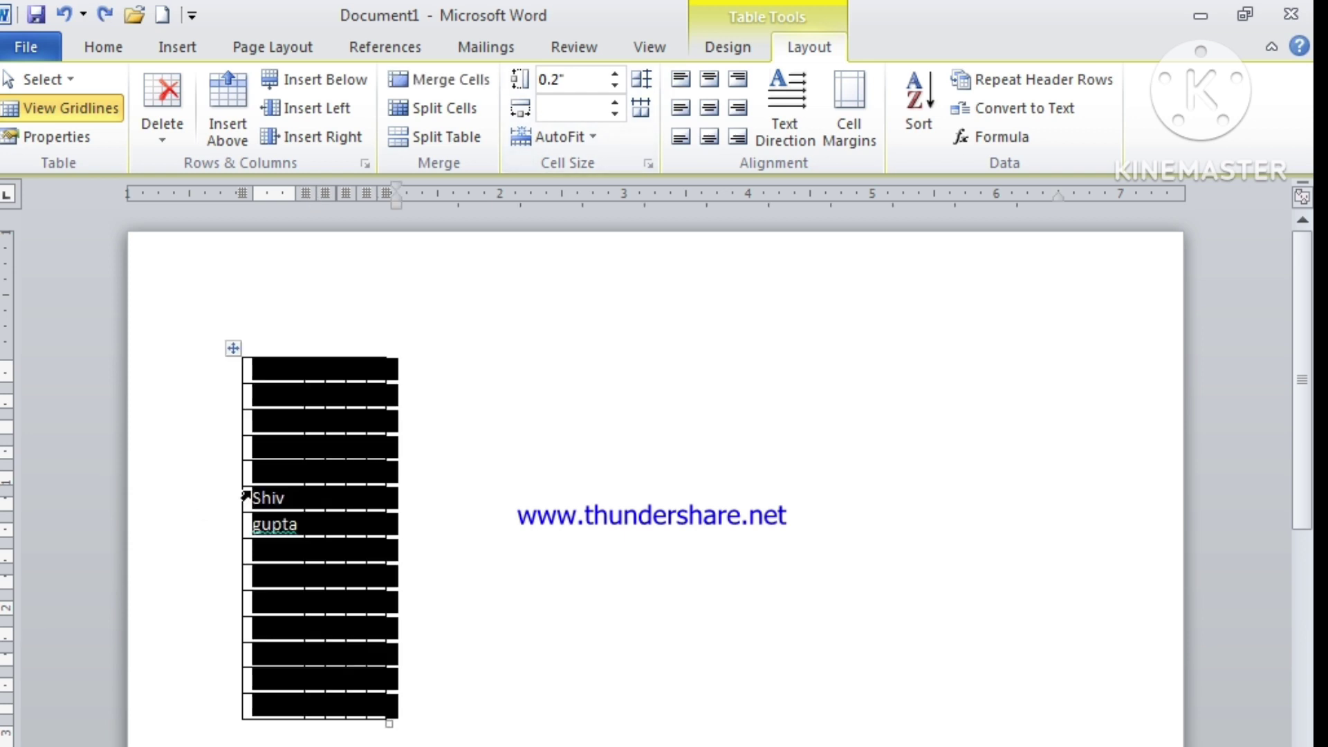
key(ctrl+z)
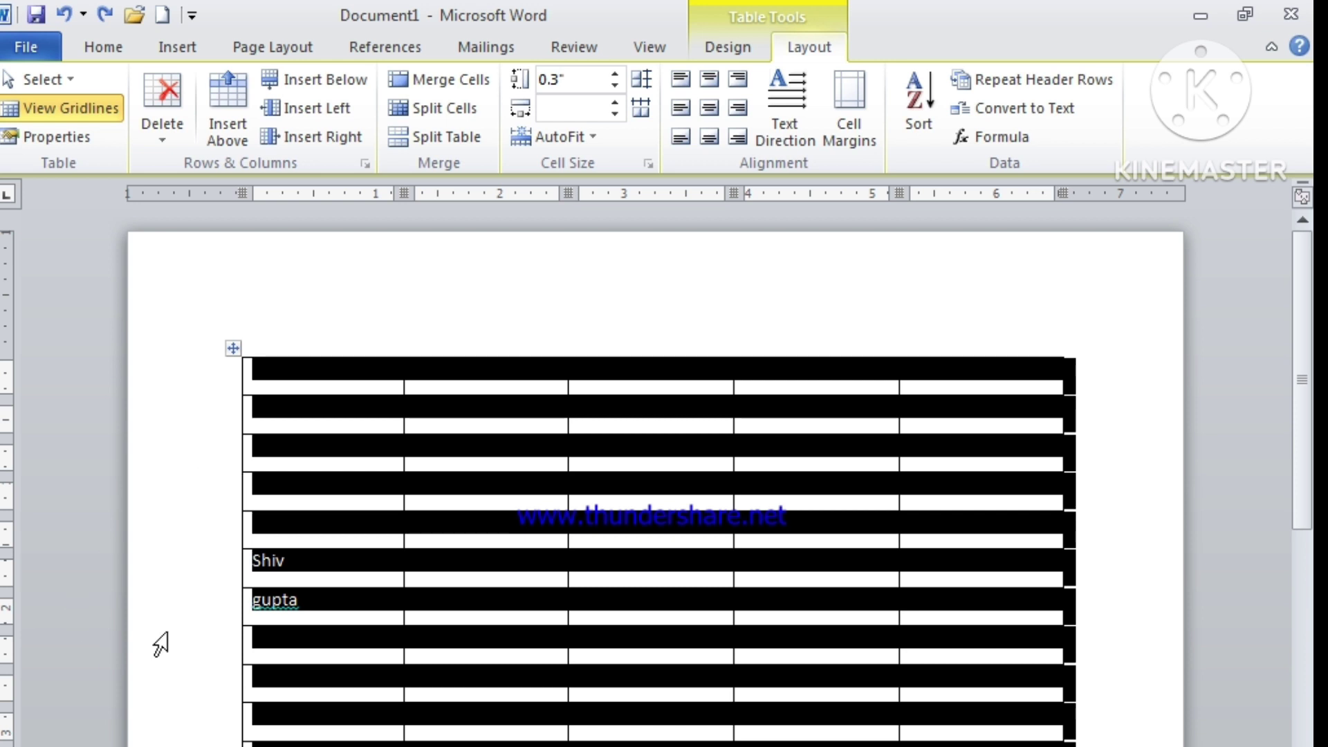
click(297, 508)
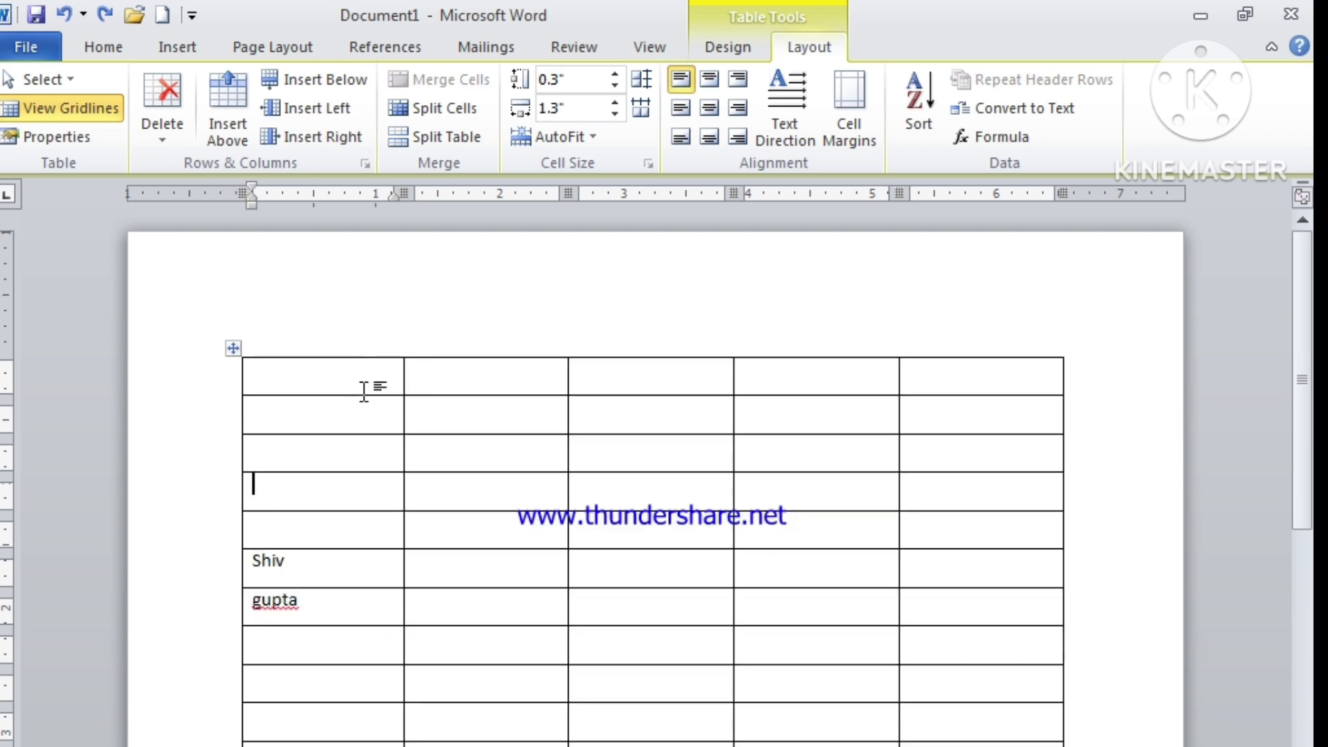
Step: Shrink every column of the whole table again to its minimum width, 0.16" for the empty columns
click(234, 347)
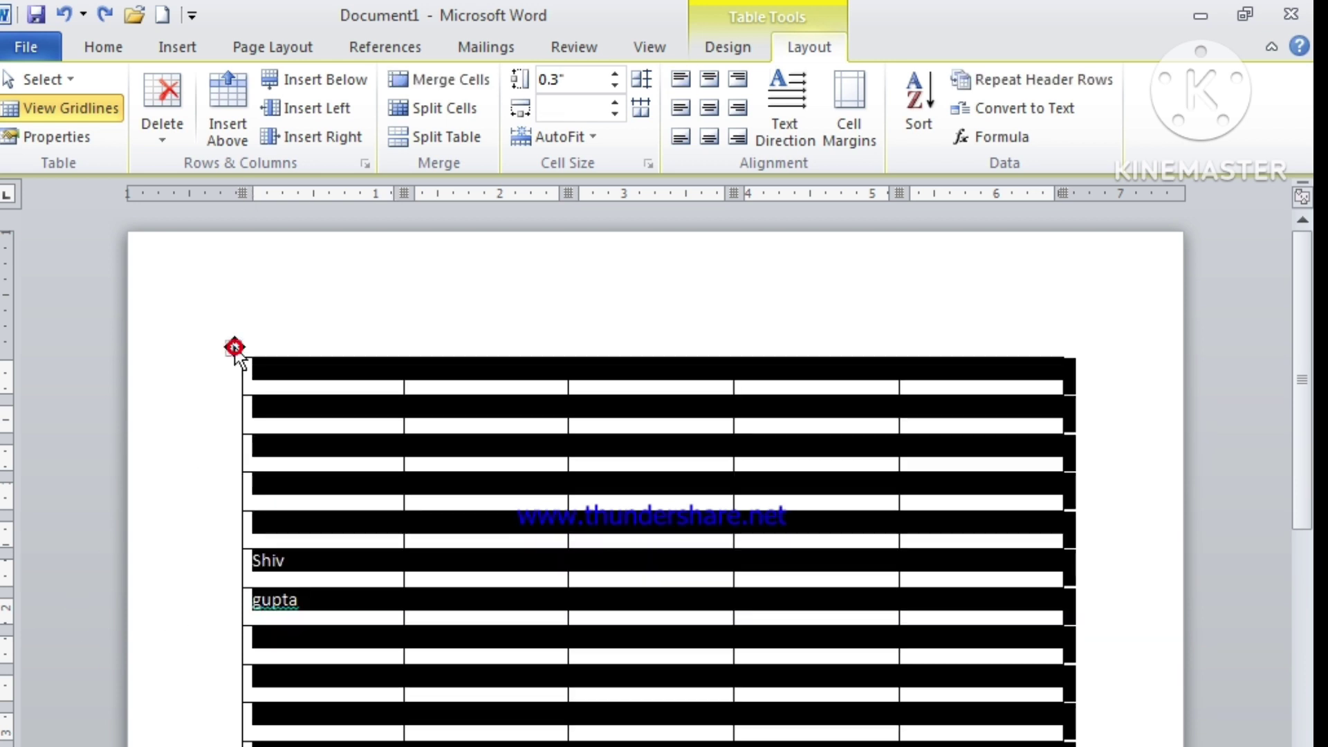
click(615, 113)
click(615, 113)
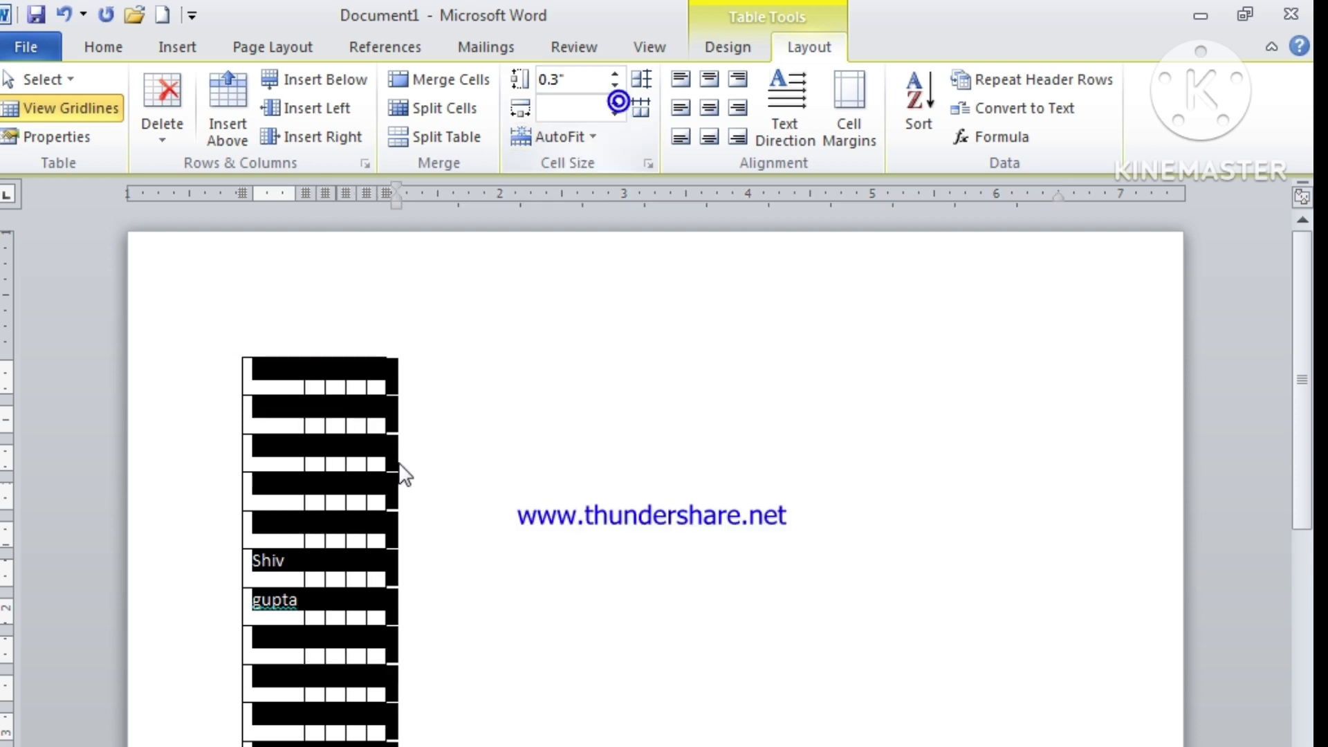
click(358, 529)
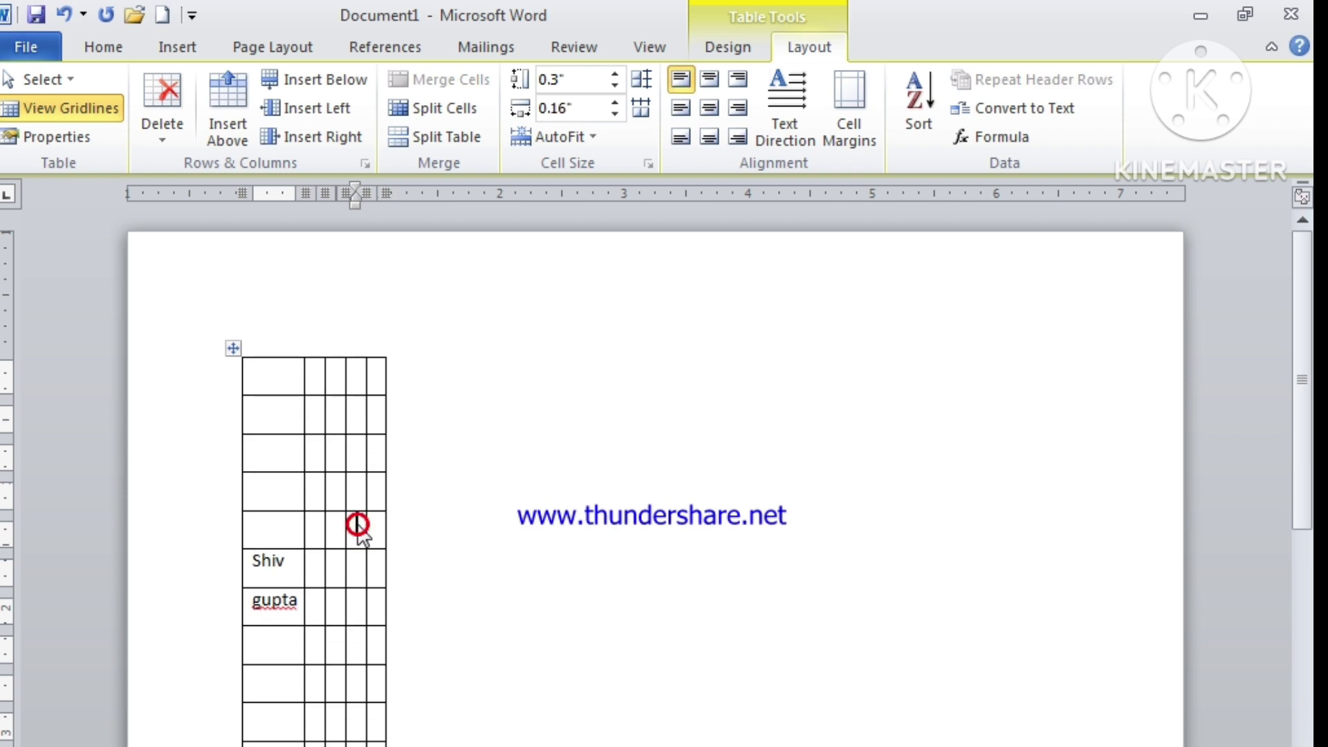
Step: Delete the first name and the surname from the two filled cells in the table's first column
click(291, 572)
key(BackSpace)
key(BackSpace)
key(BackSpace)
key(BackSpace)
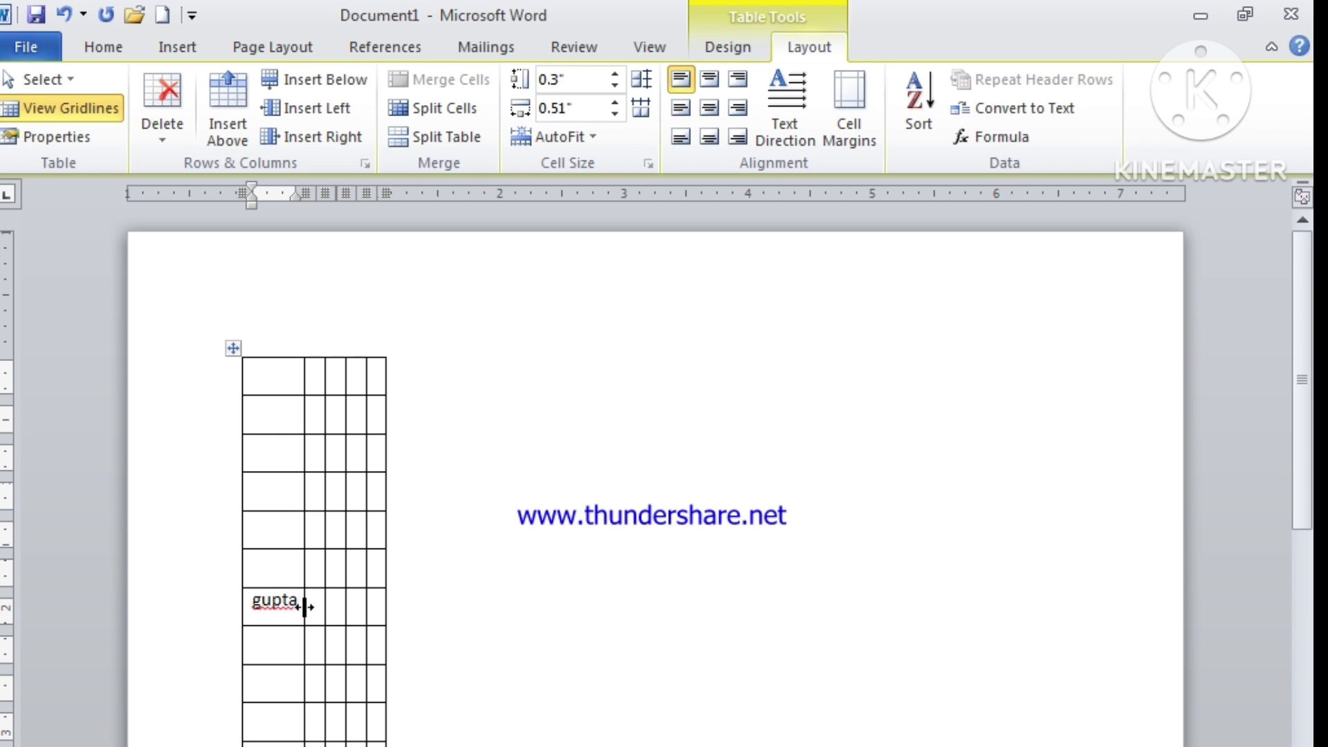
click(297, 603)
key(BackSpace)
key(BackSpace)
key(BackSpace)
key(BackSpace)
key(BackSpace)
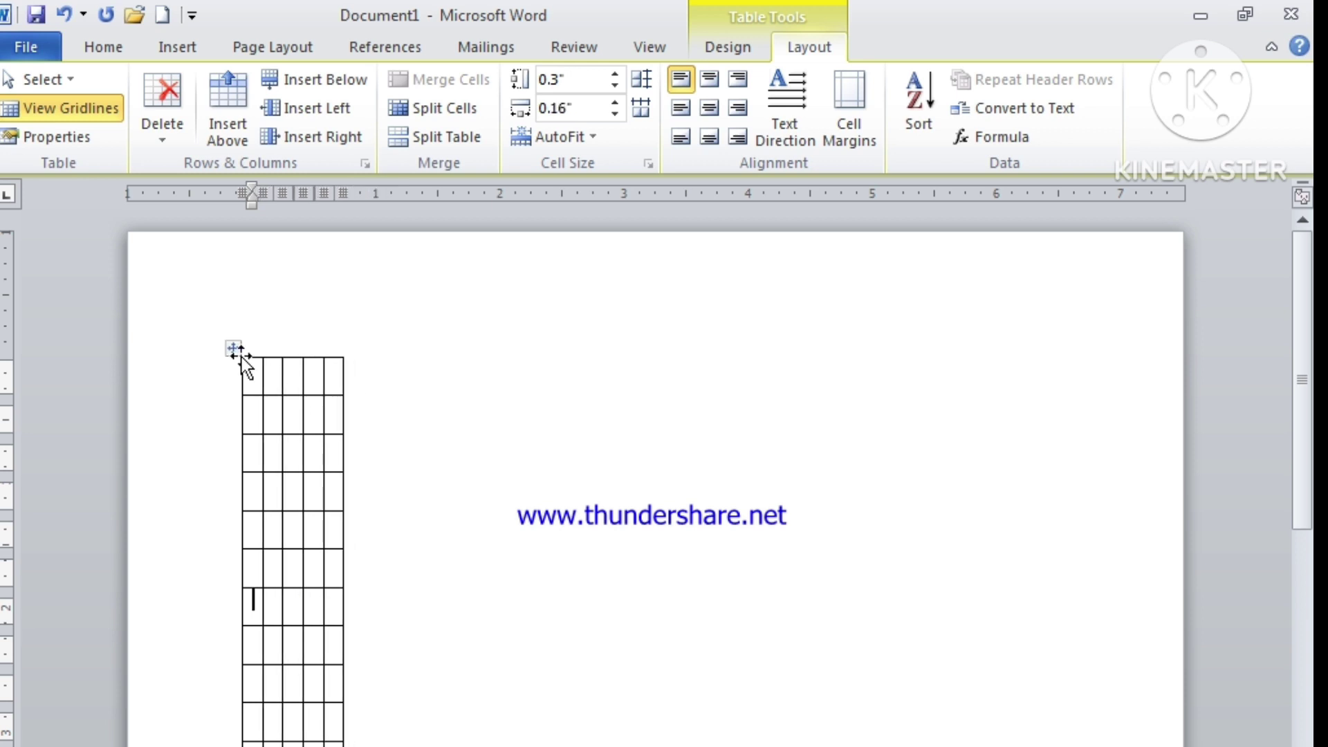
Step: Set the column width of the entire table to 1.1"
click(233, 349)
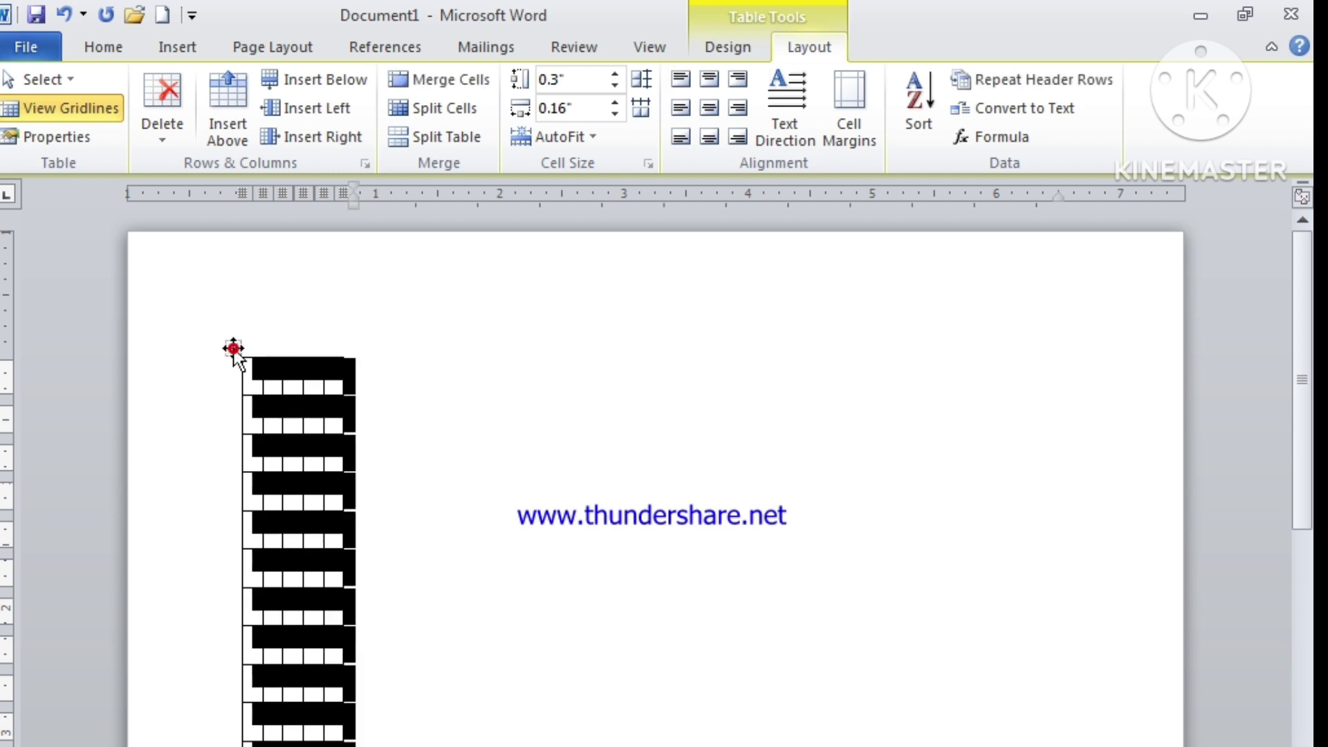
click(616, 102)
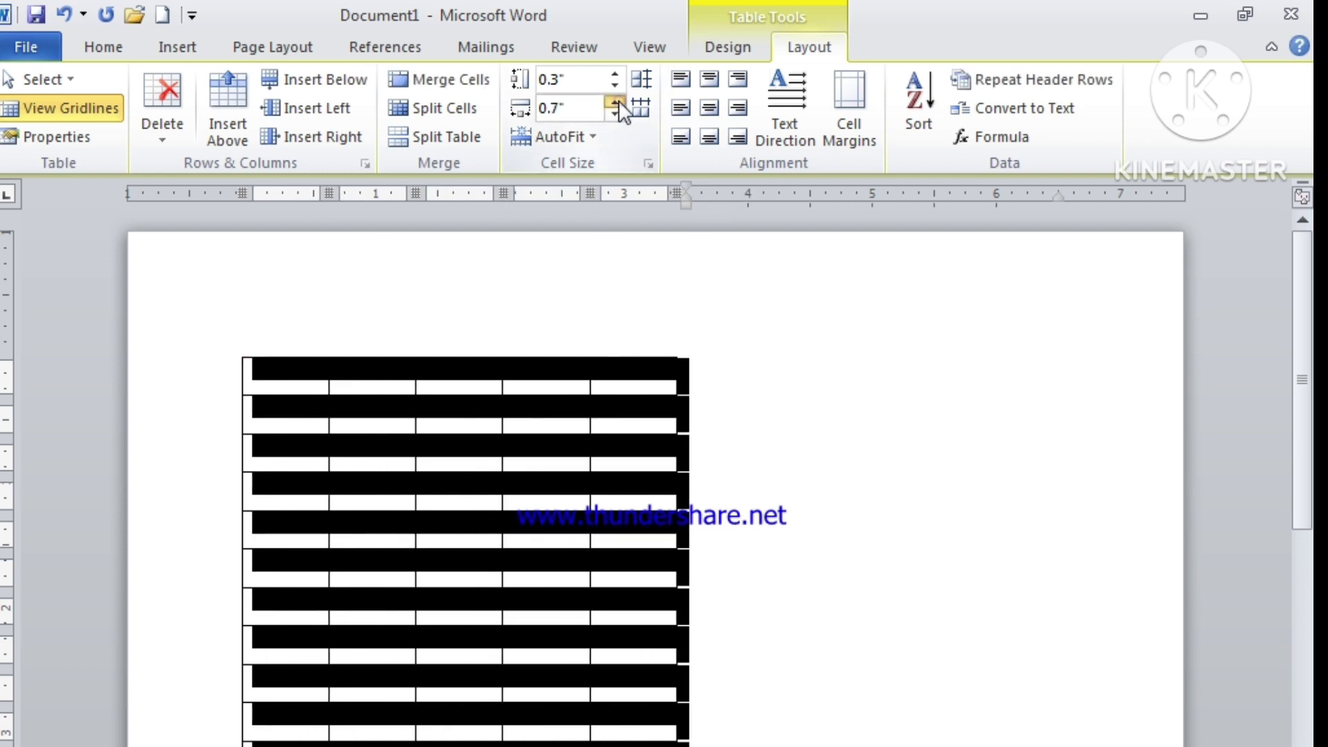
click(616, 102)
click(616, 102)
click(616, 101)
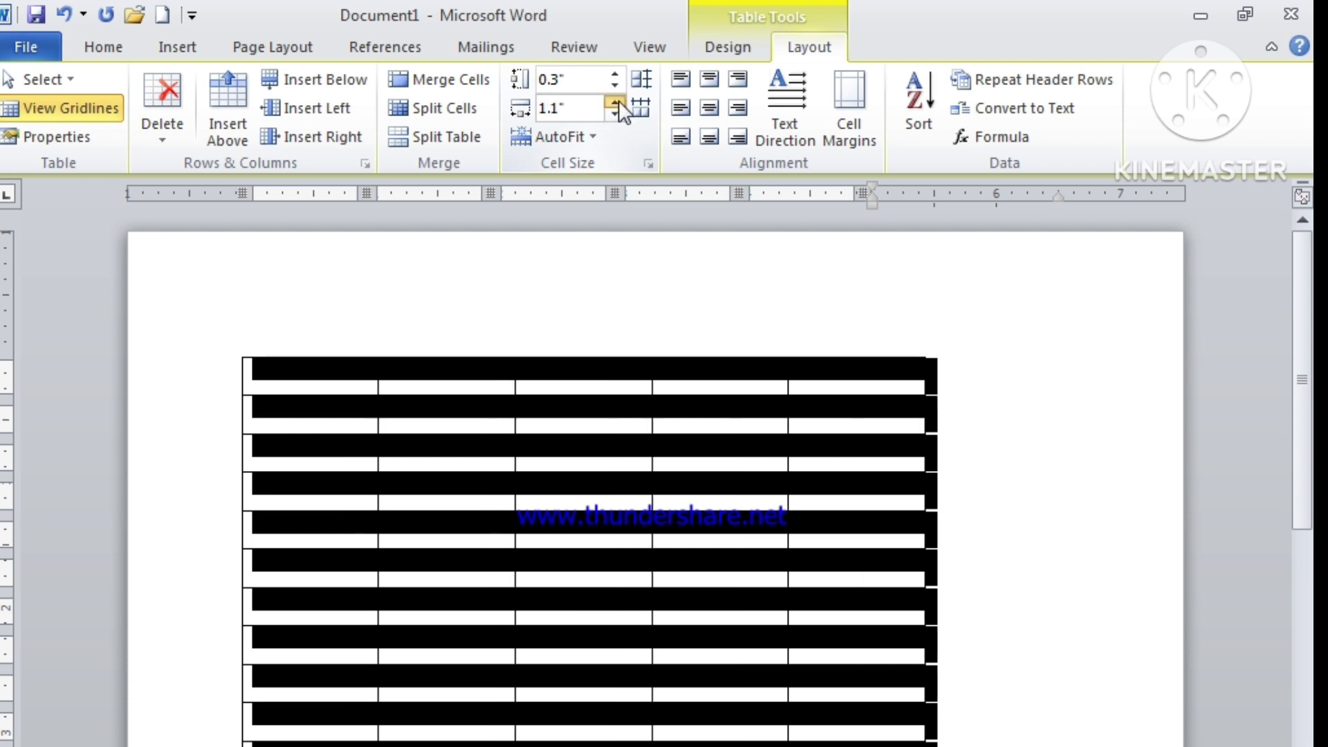
click(657, 351)
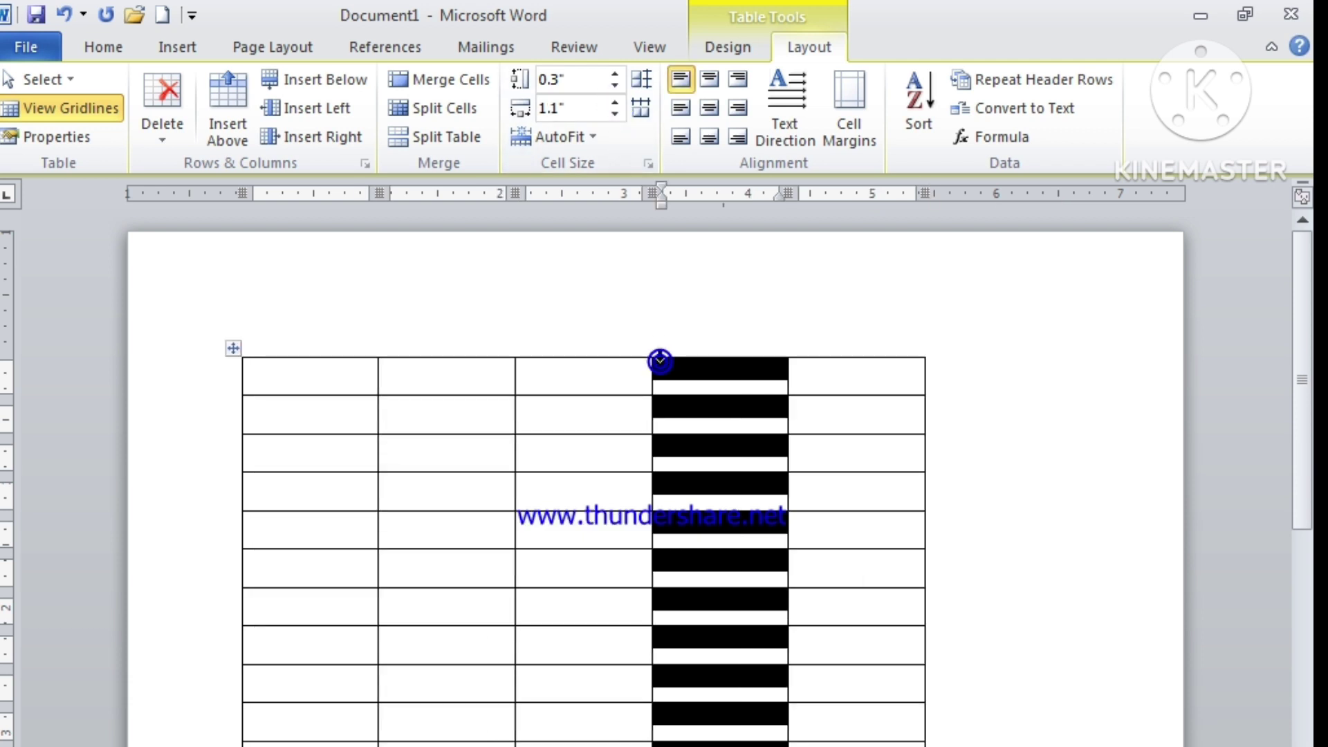
Step: Increase the height of the table's third row to 0.6"
click(560, 457)
click(309, 462)
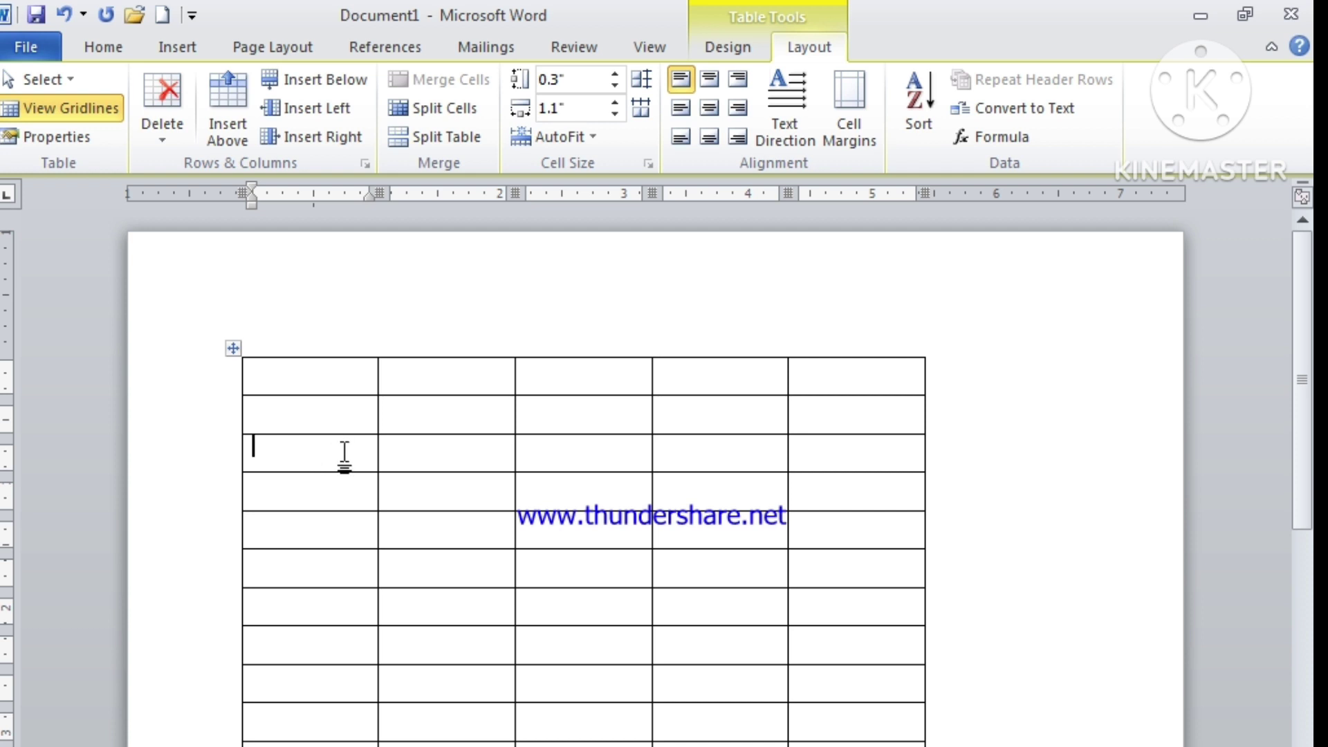
click(336, 449)
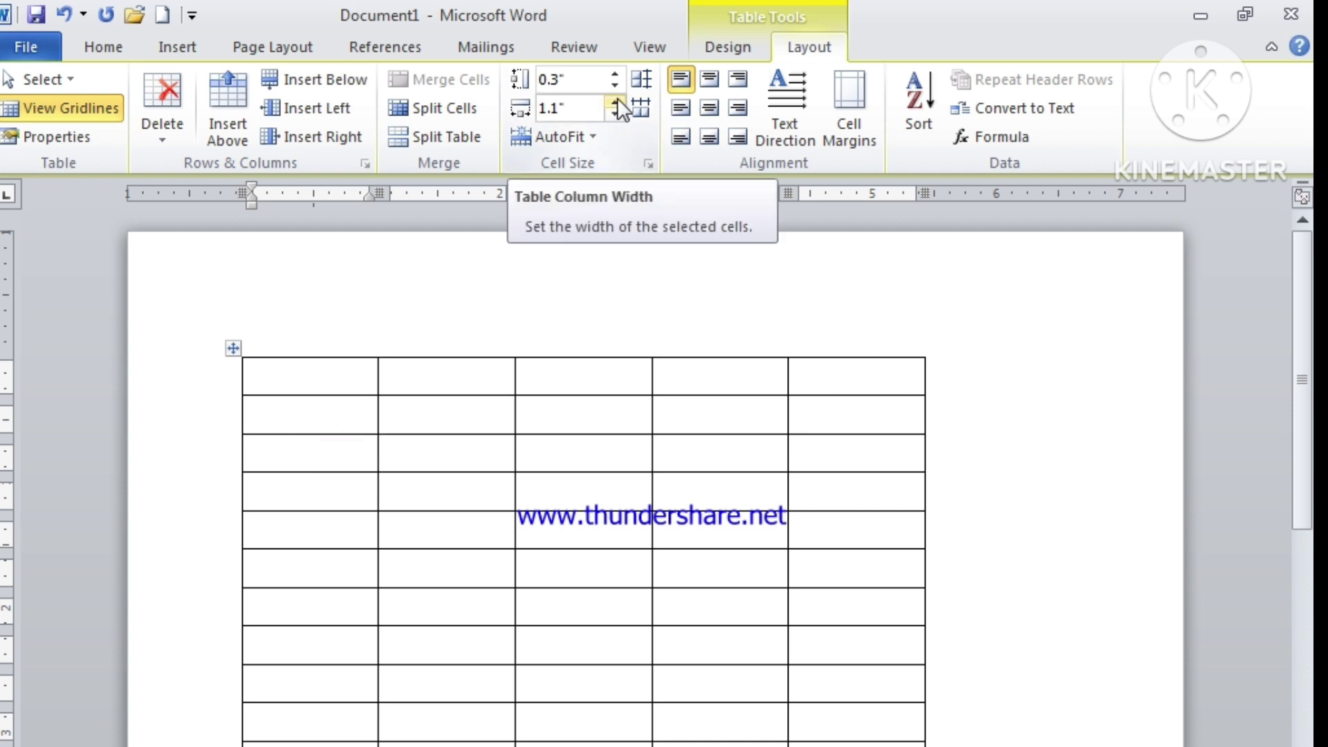
click(615, 75)
click(615, 76)
click(614, 75)
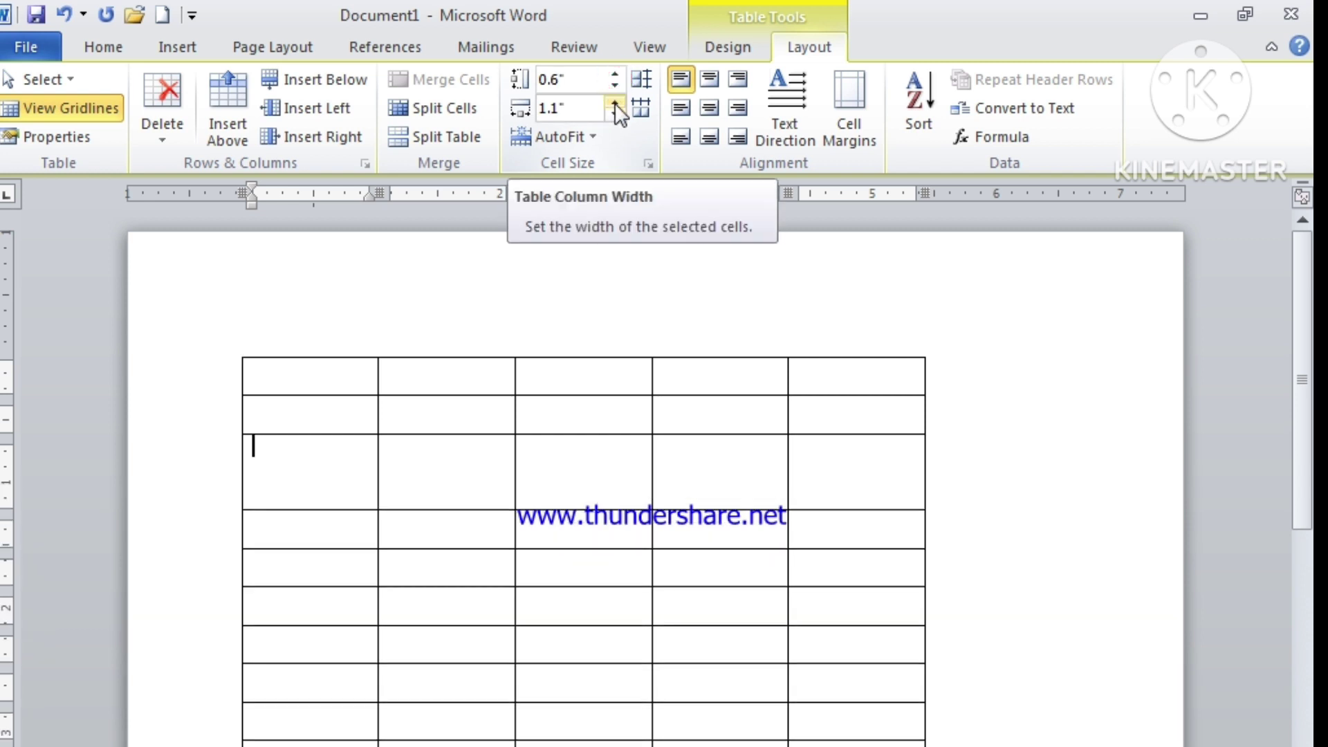
Step: Widen the table's first column to 1.8"
click(614, 103)
click(614, 103)
click(614, 103)
click(614, 103)
click(614, 102)
click(614, 102)
click(614, 102)
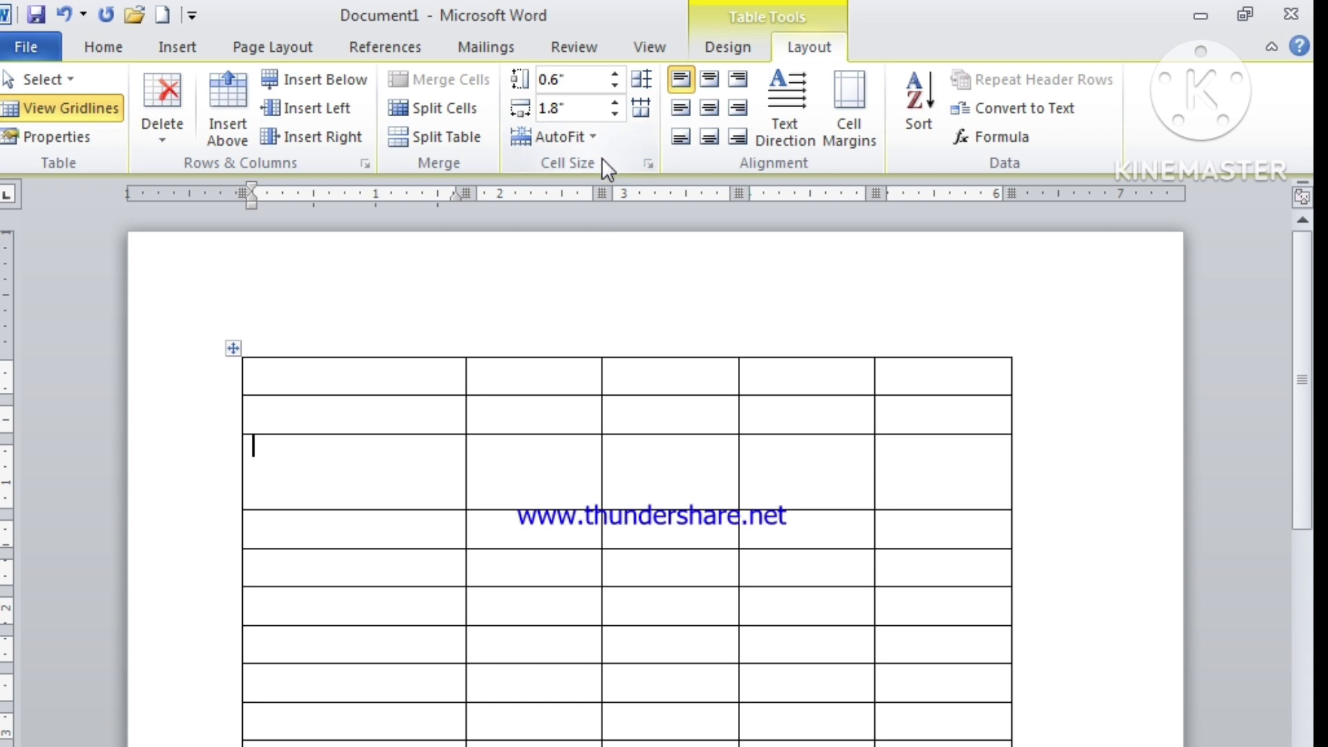
Step: Try AutoFit Contents on the table with the sample text "ghghhhg" in the third row's first cell, and undo both
click(592, 137)
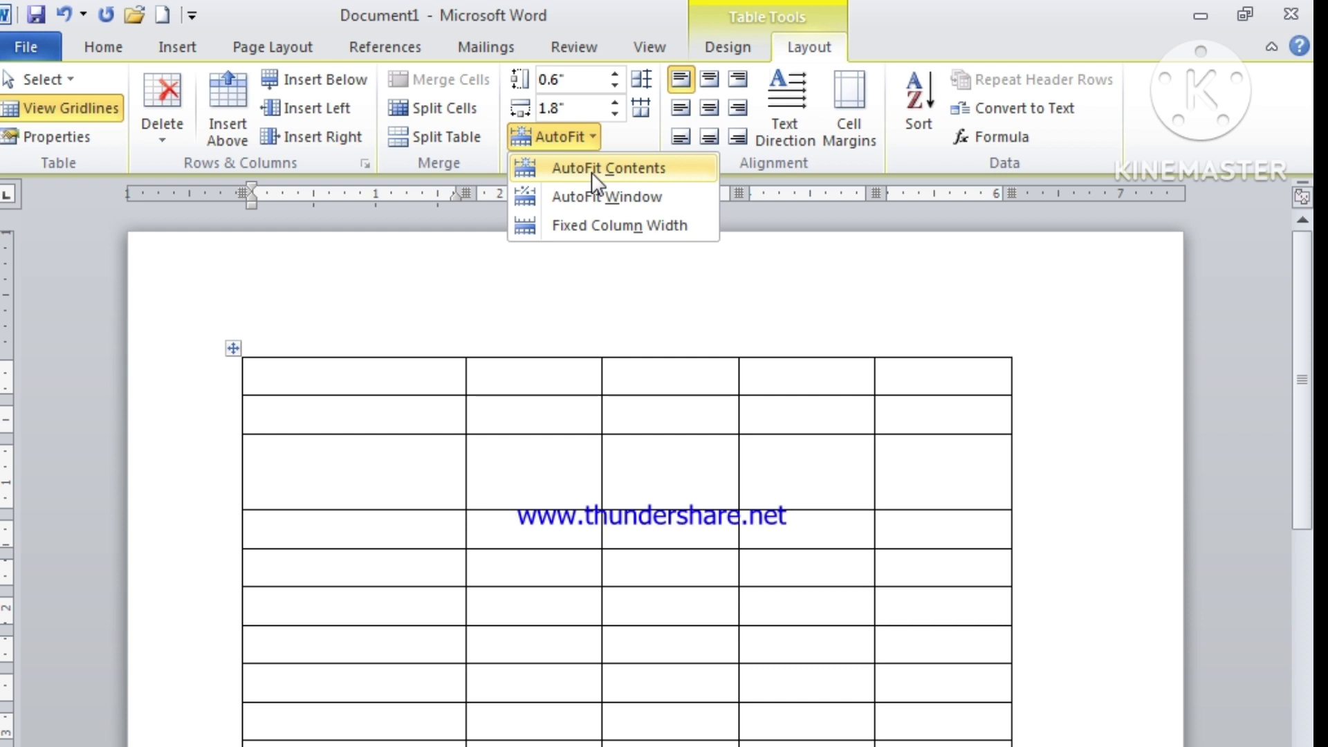
click(592, 173)
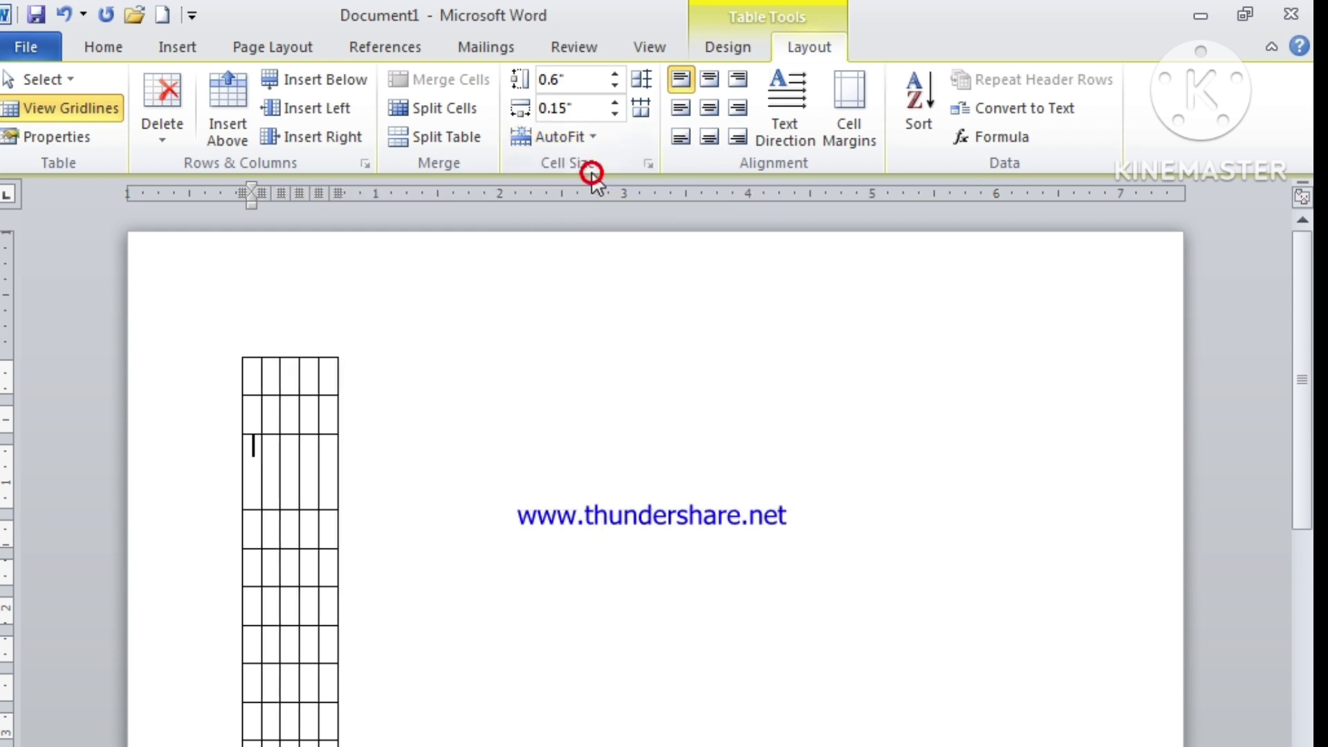
click(255, 446)
text(ghghhhg)
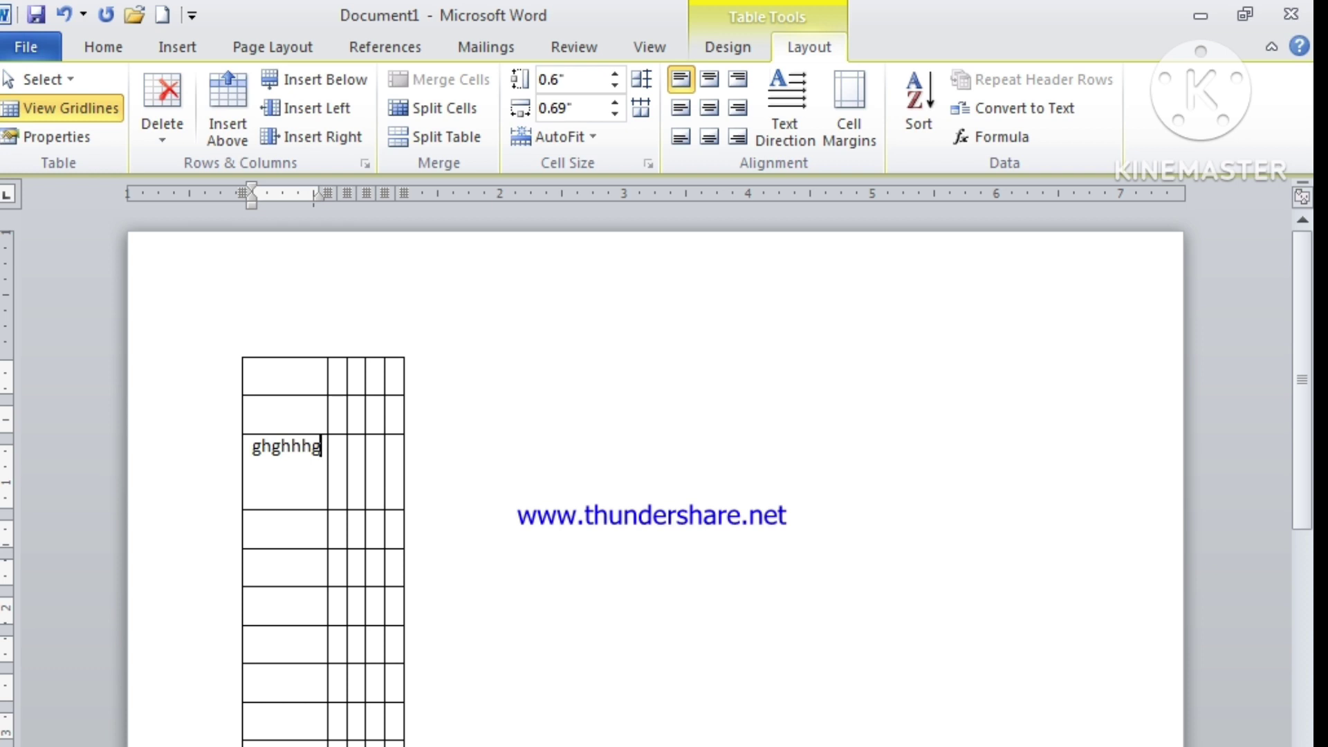
key(ctrl+z)
key(ctrl+z)
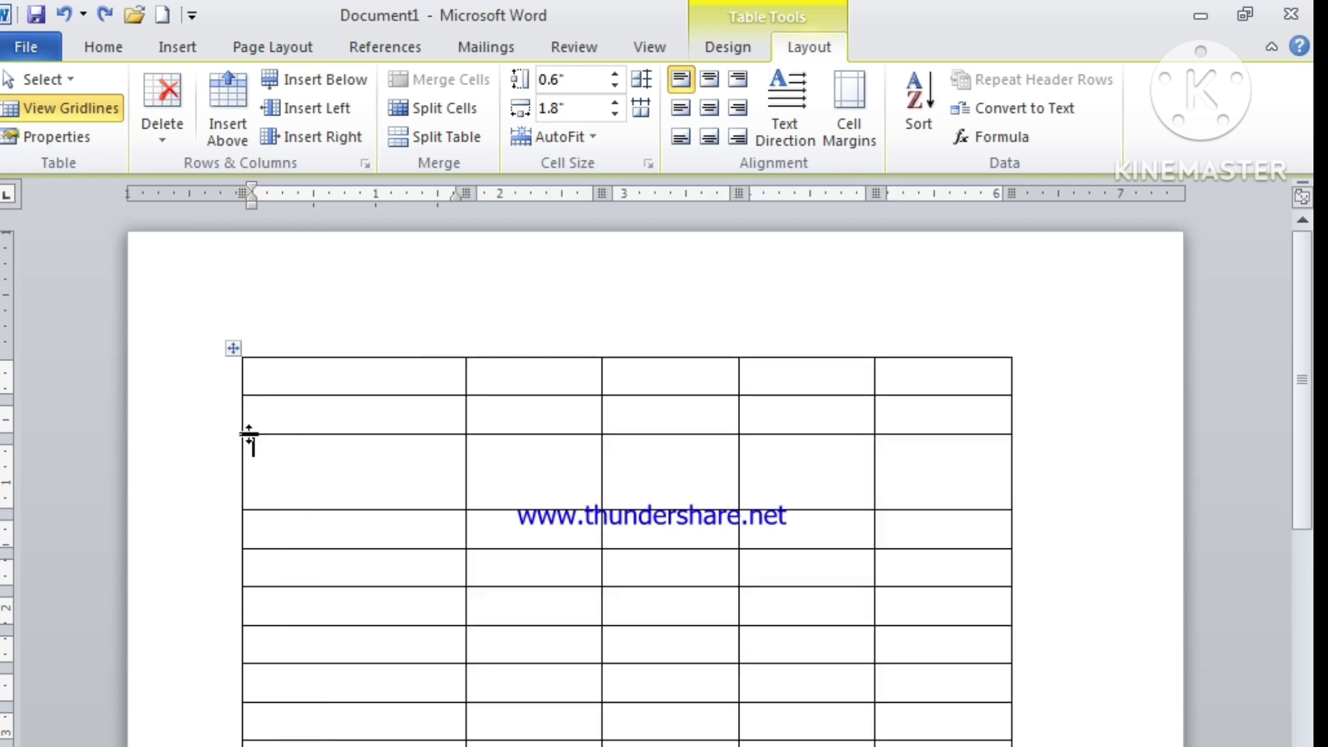
Step: Fit the table to the page width with AutoFit Window and apply Fixed Column Width
click(587, 136)
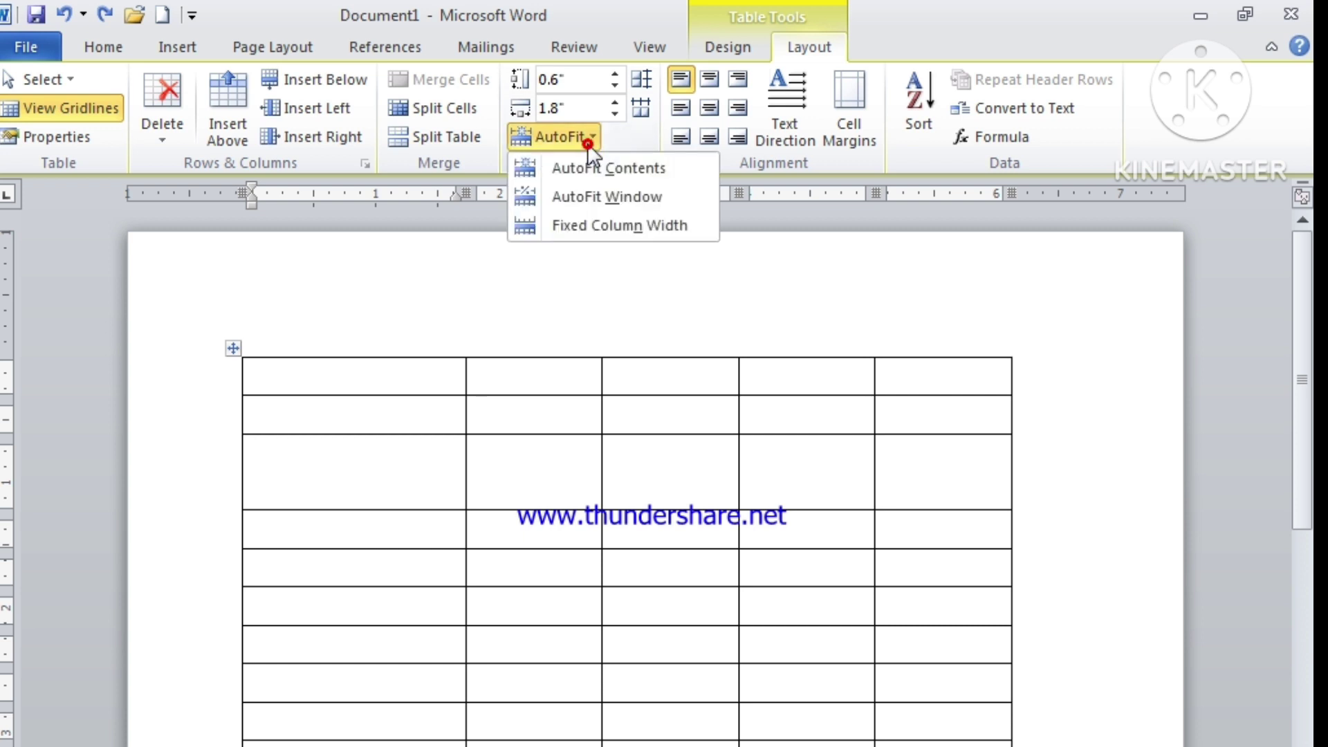
click(599, 196)
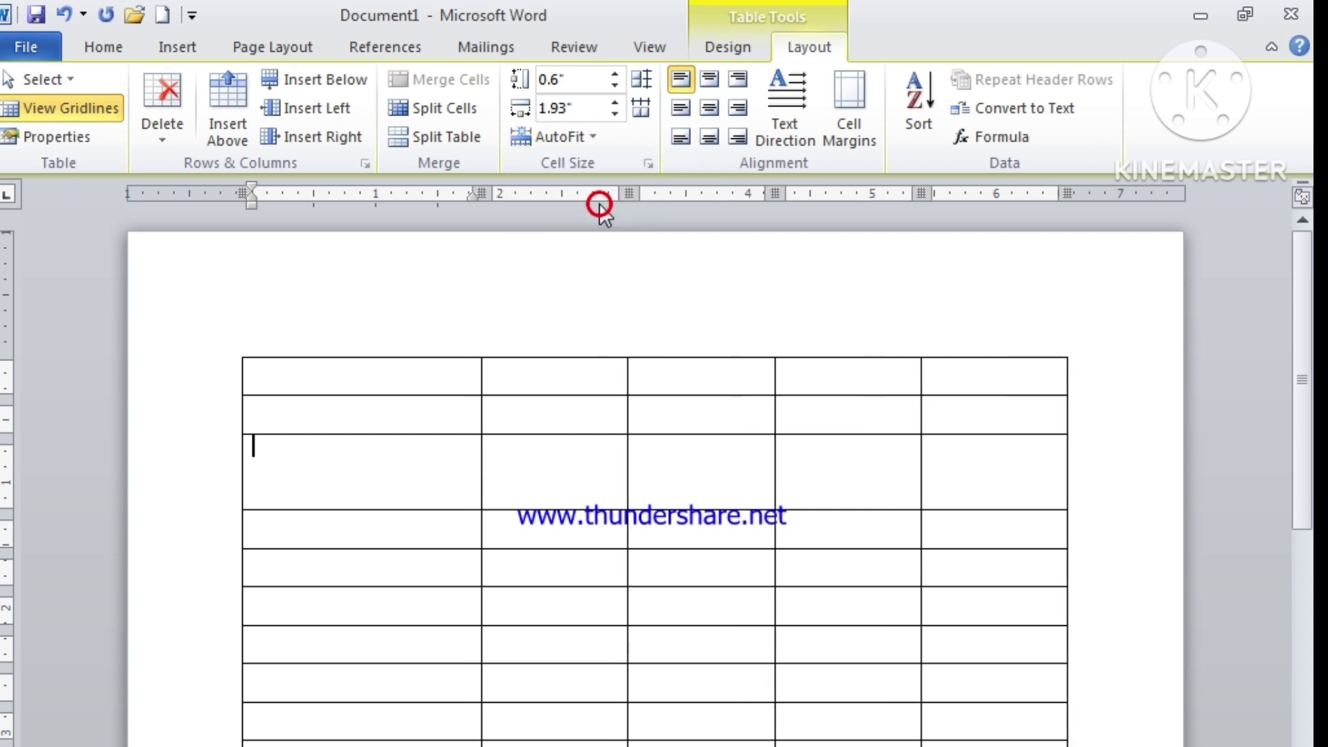
click(591, 137)
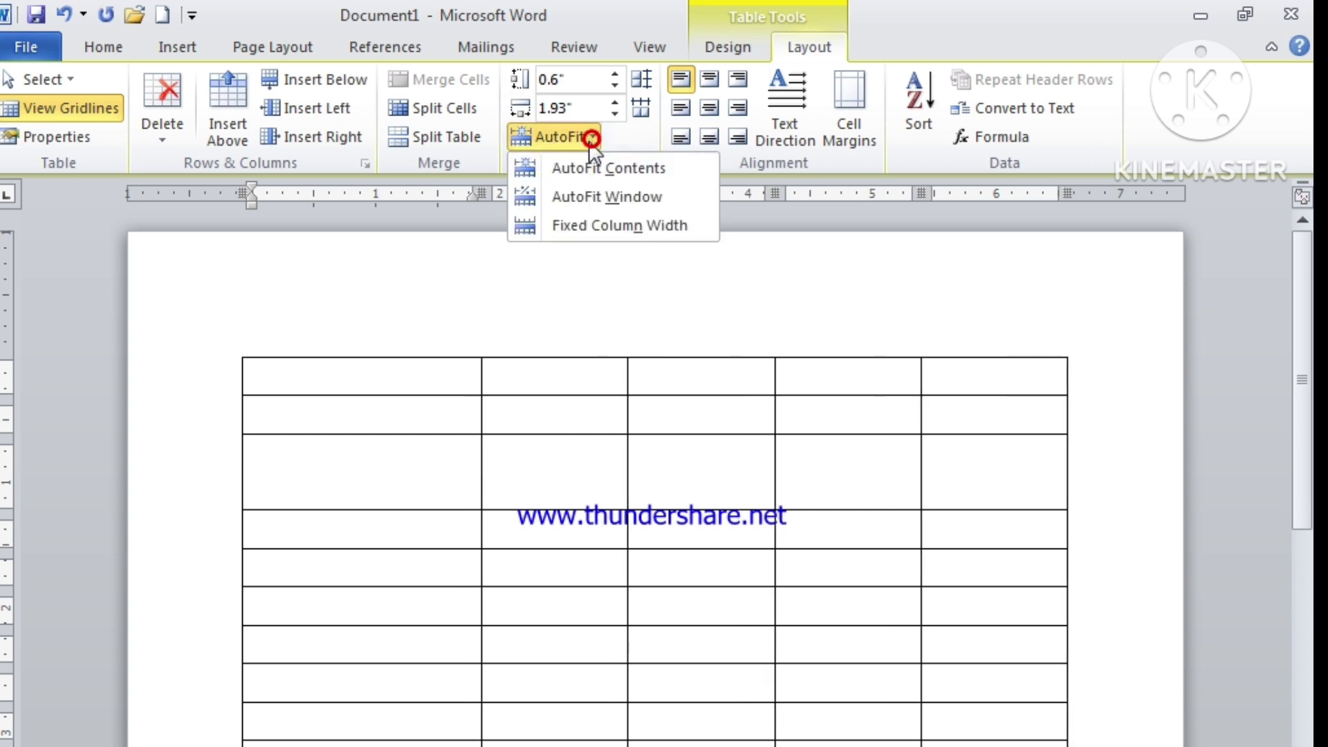
click(603, 228)
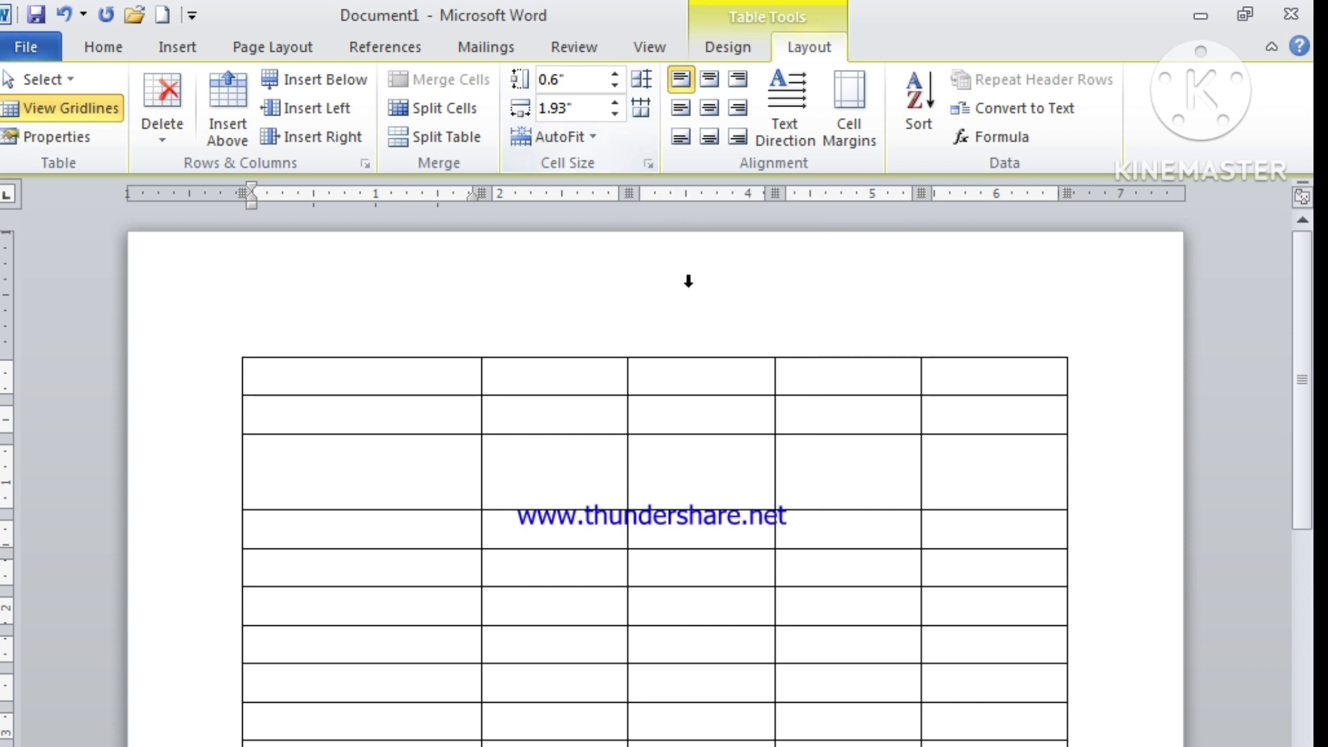
Step: Distribute the table's rows evenly to 0.32" high and its columns evenly to 1.33" wide
click(395, 461)
click(385, 459)
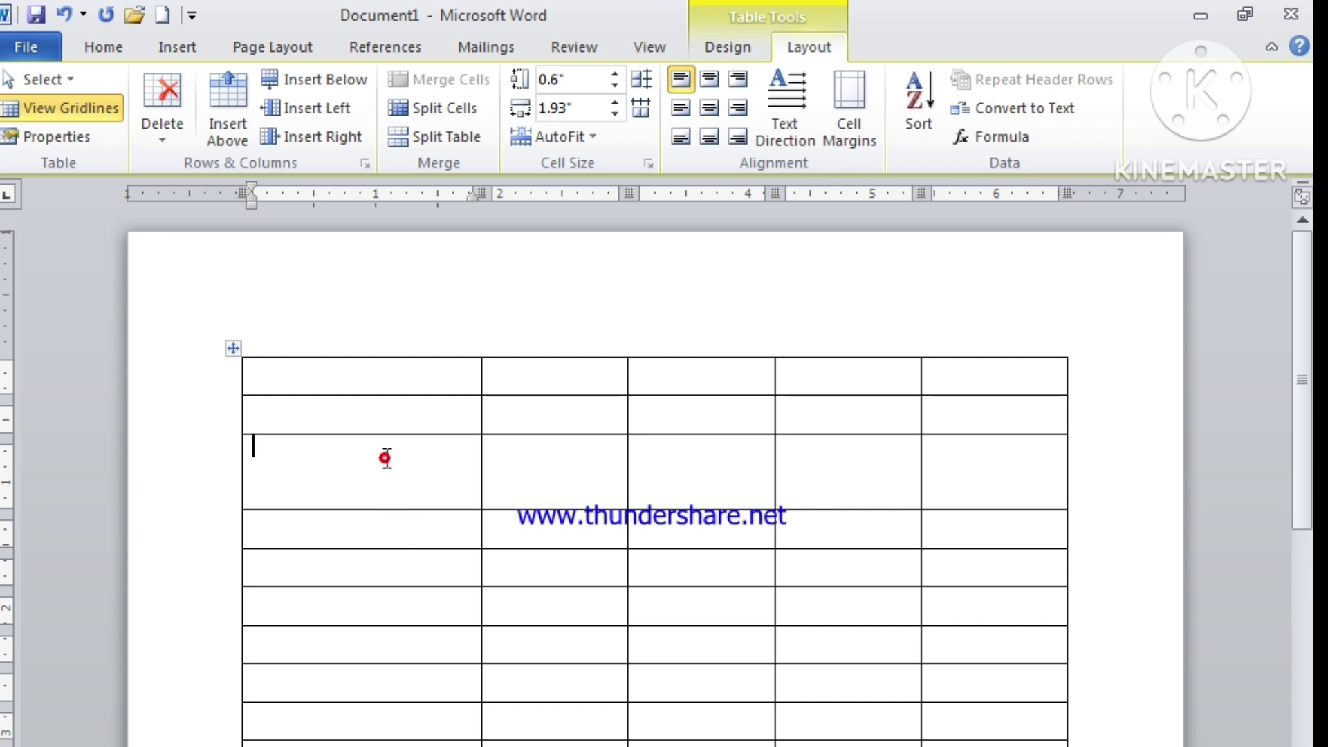
click(387, 533)
click(648, 80)
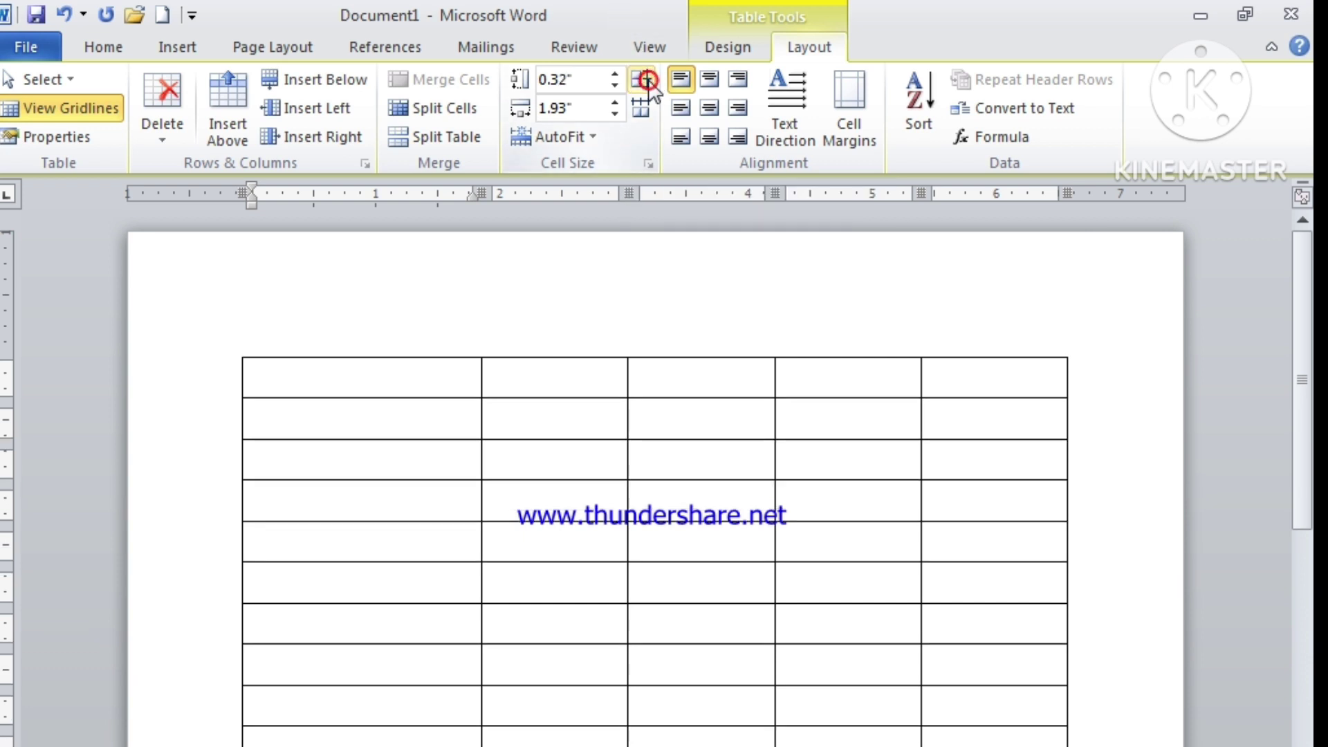
click(376, 464)
click(373, 418)
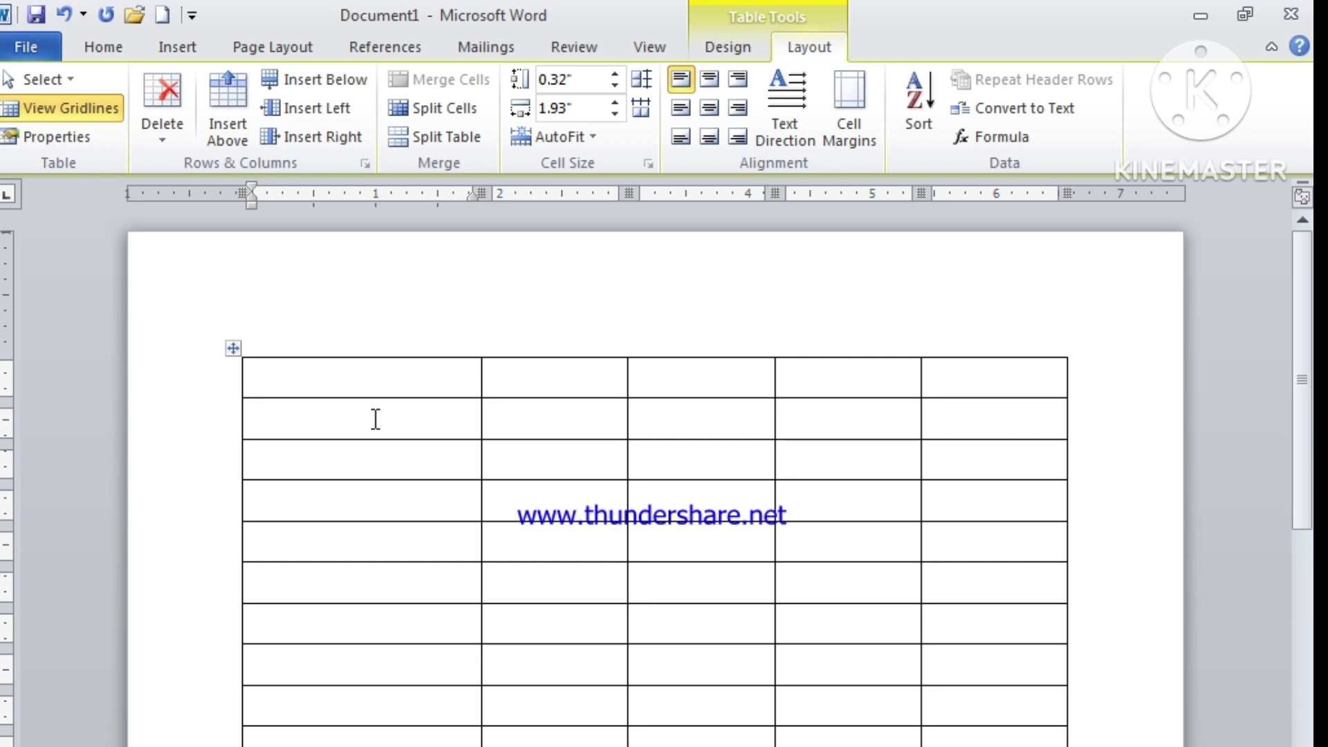
click(645, 111)
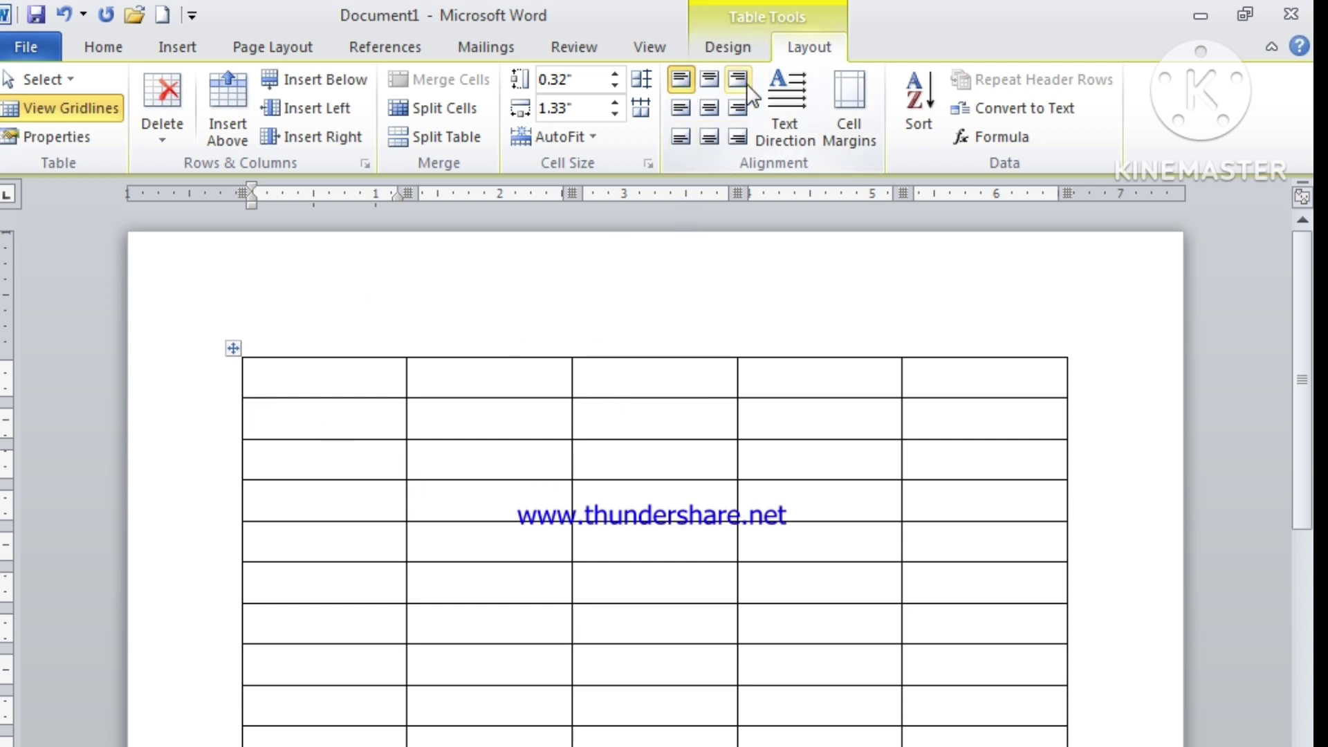
Step: Increase the height of the table's second row to 0.7"
click(314, 422)
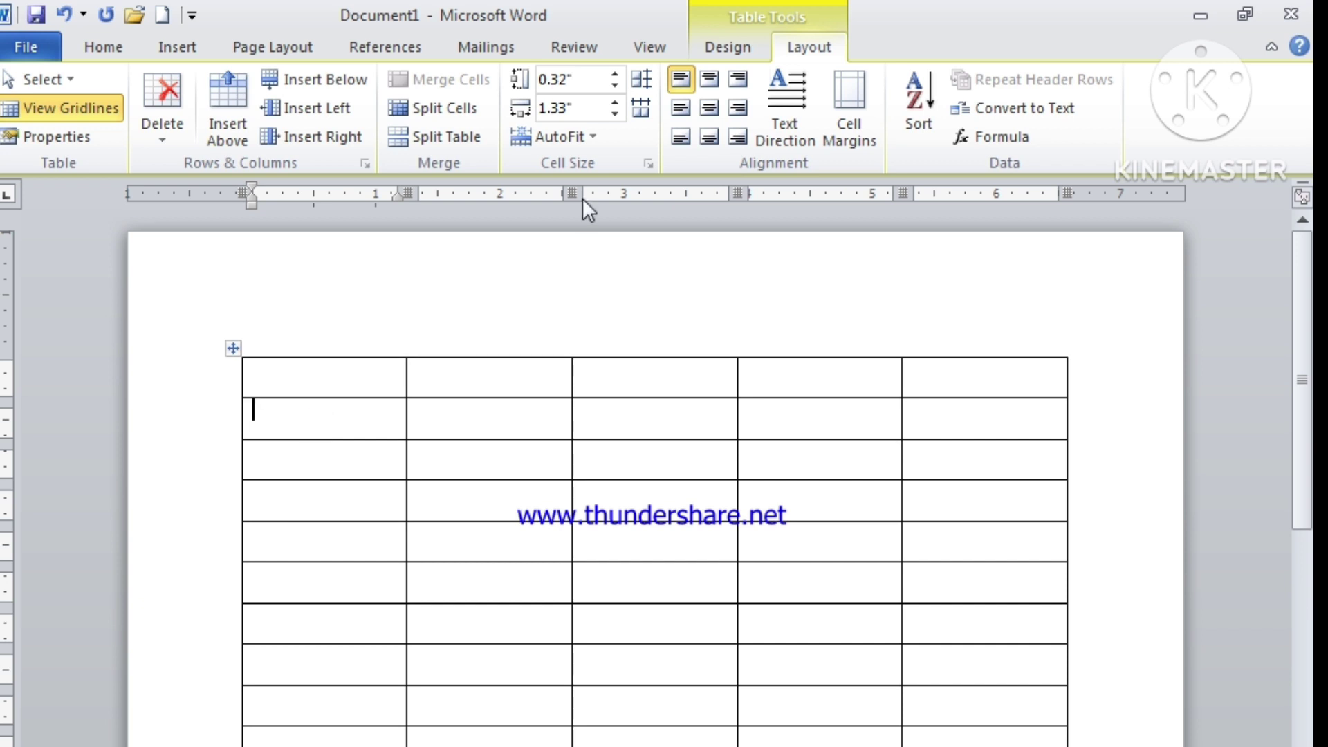
click(615, 74)
click(615, 74)
click(615, 74)
click(615, 74)
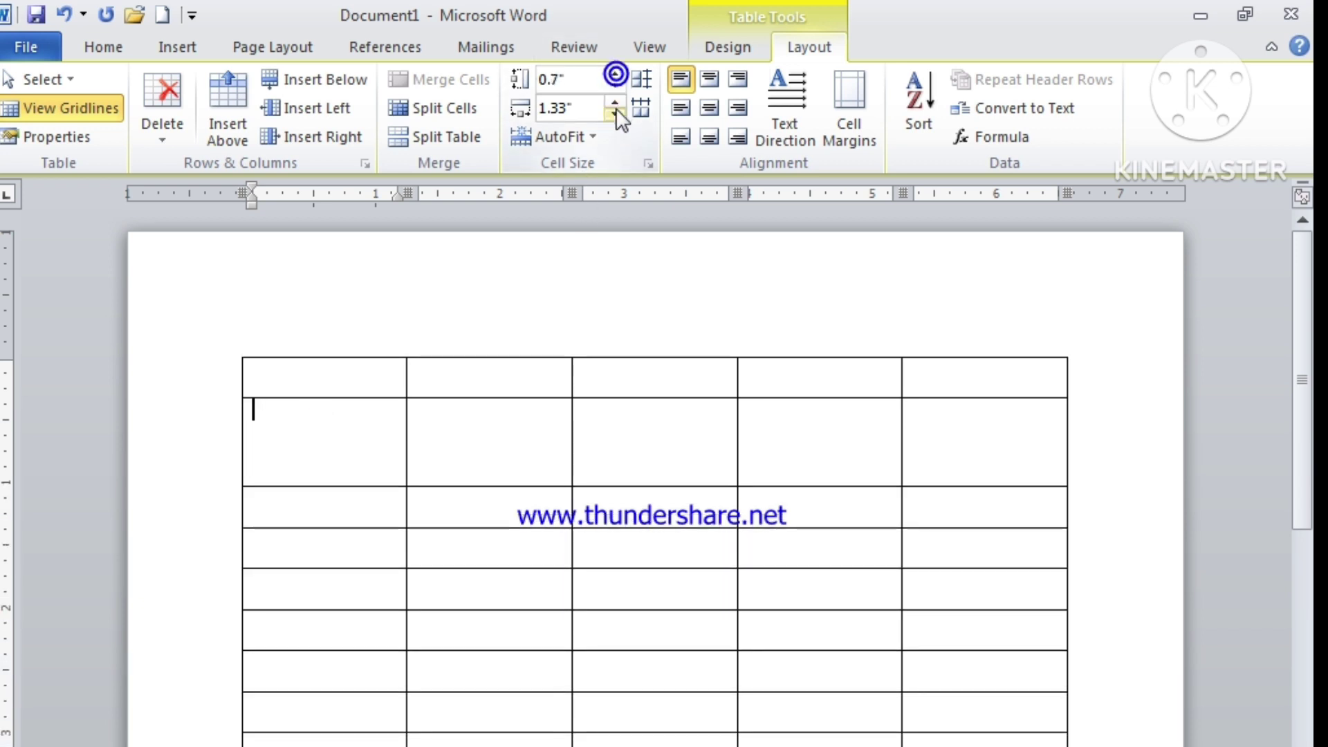
Step: Widen the table's first column to 1.5" and enter a sample name in the second row's first cell
click(614, 102)
click(615, 102)
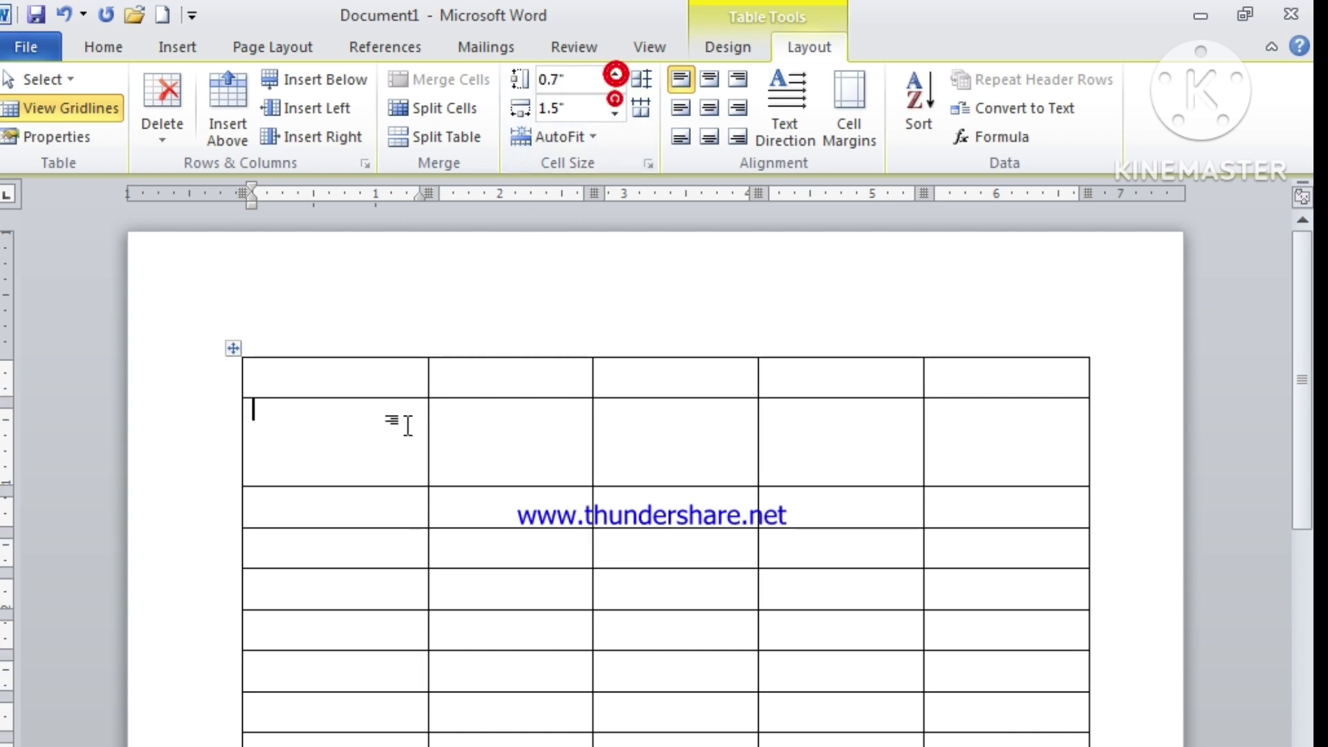
click(341, 433)
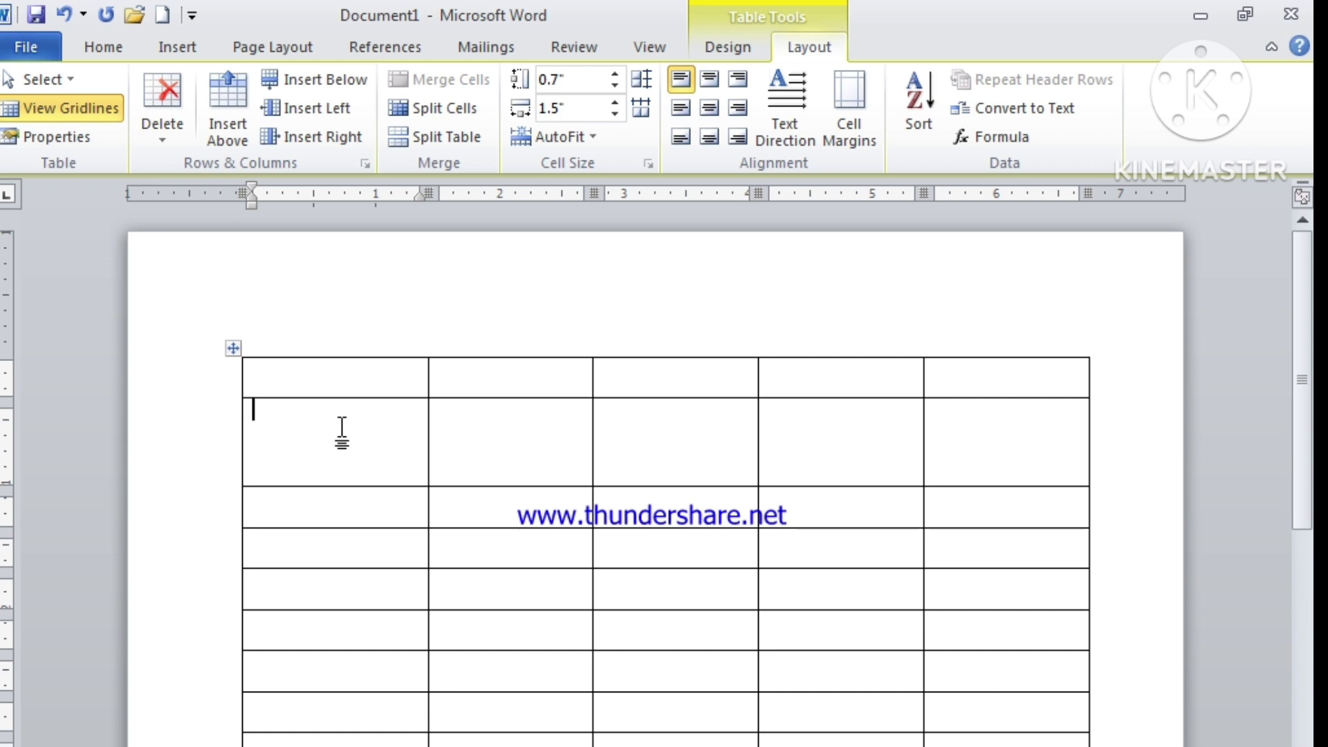
text(astha)
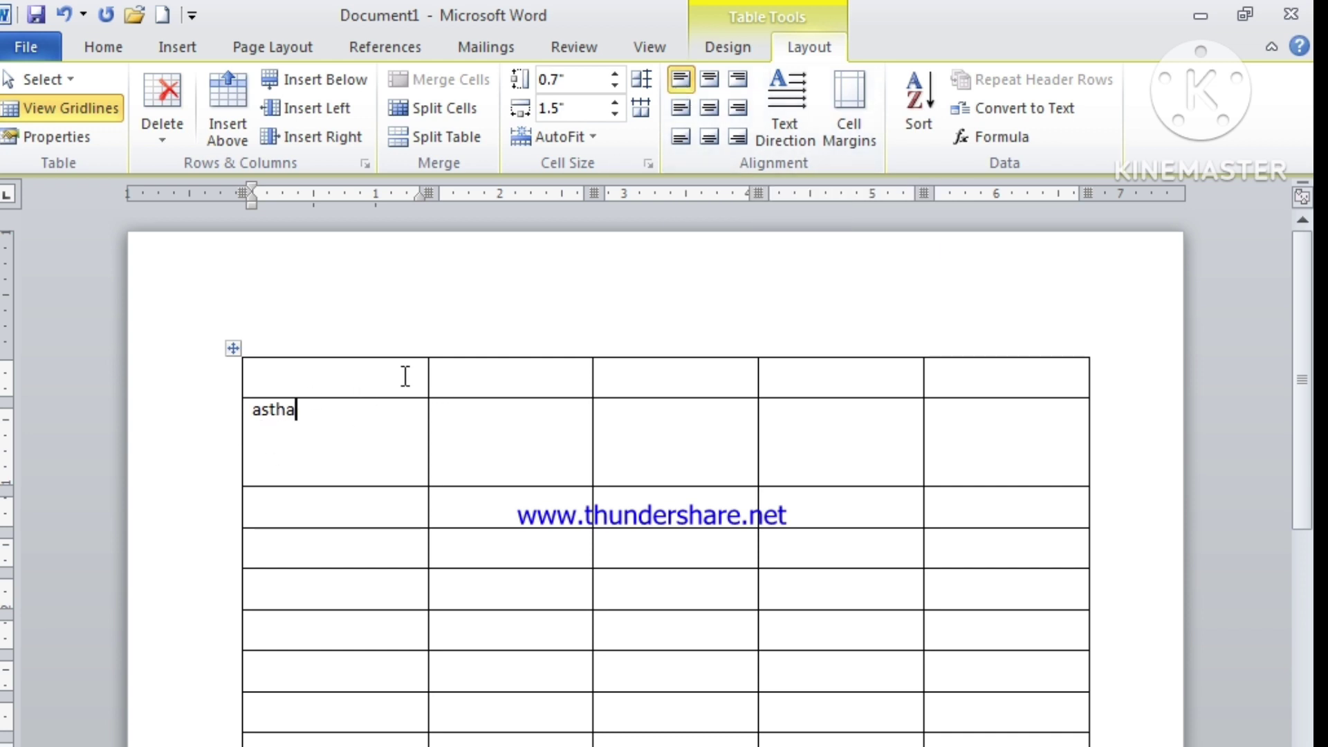
Step: Try the name's cell alignments in turn: top center, top right, center left, center, center right, bottom left, bottom center, and bottom right
key(shift+Home)
click(712, 82)
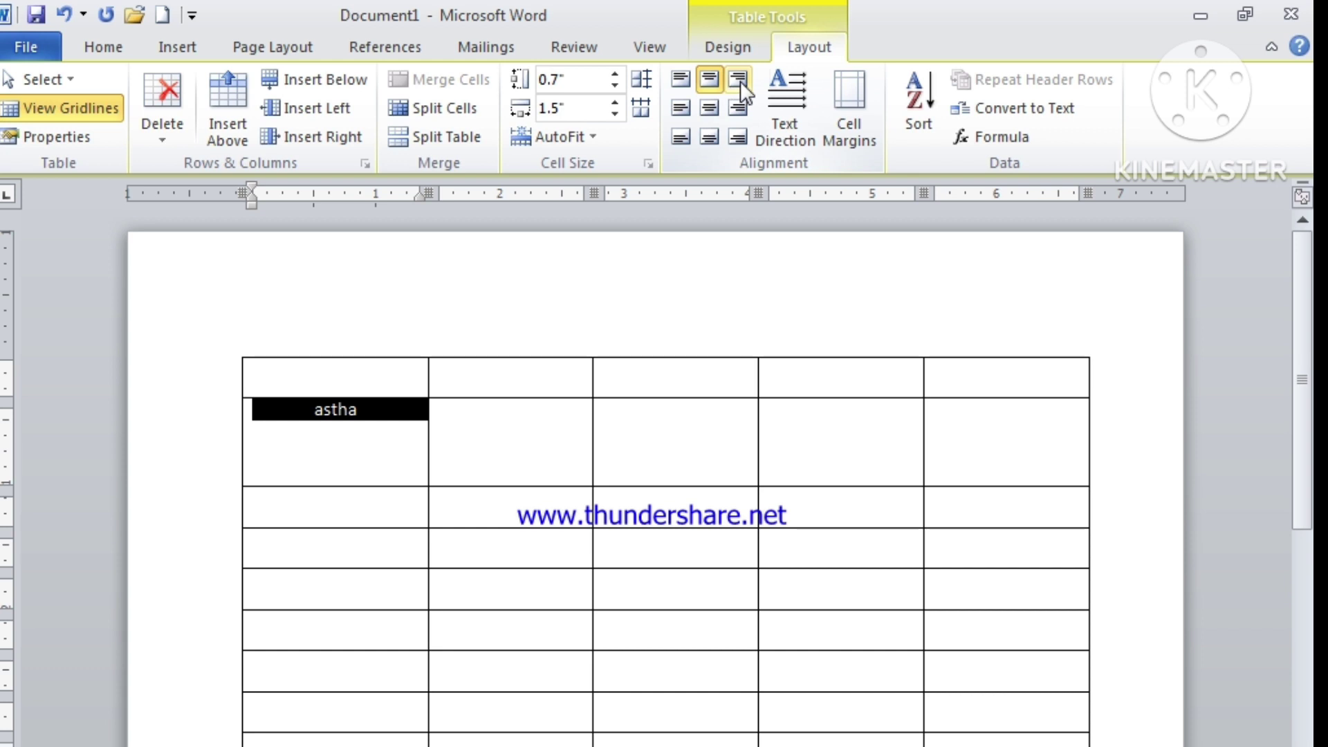
click(740, 82)
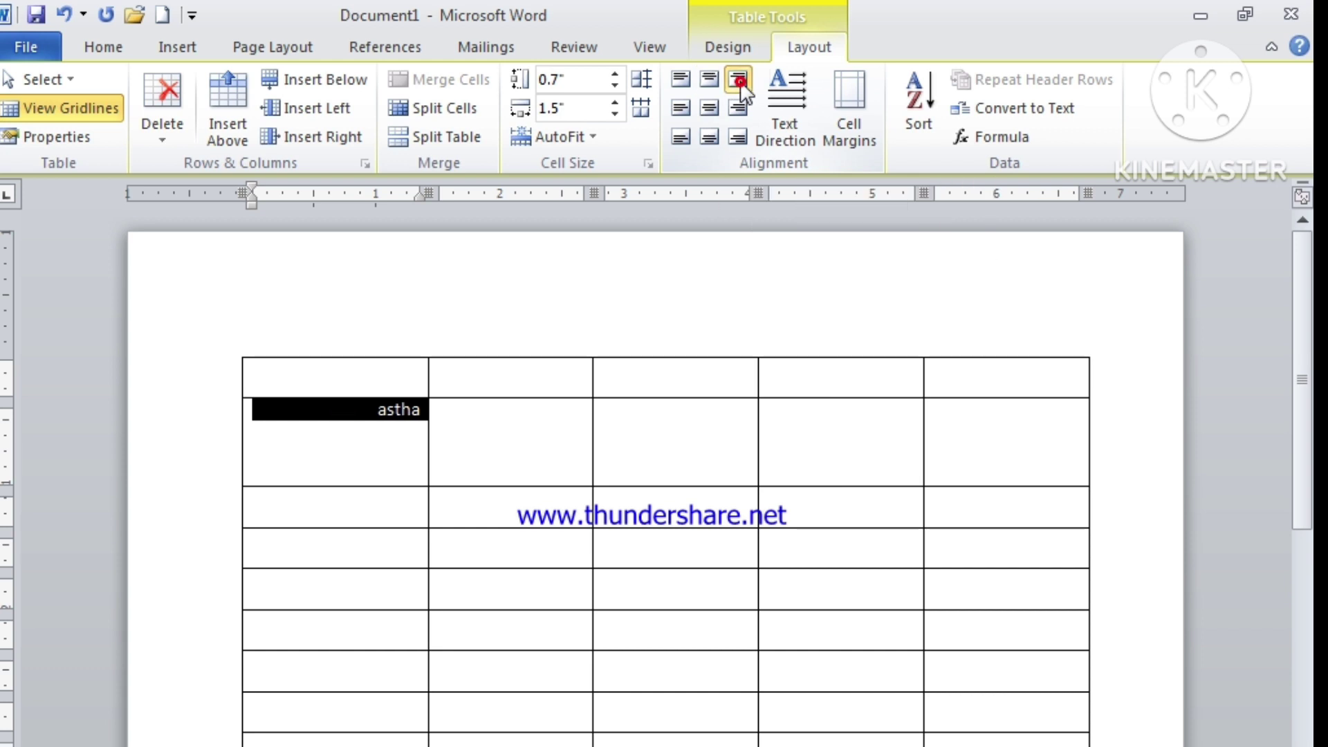
click(687, 107)
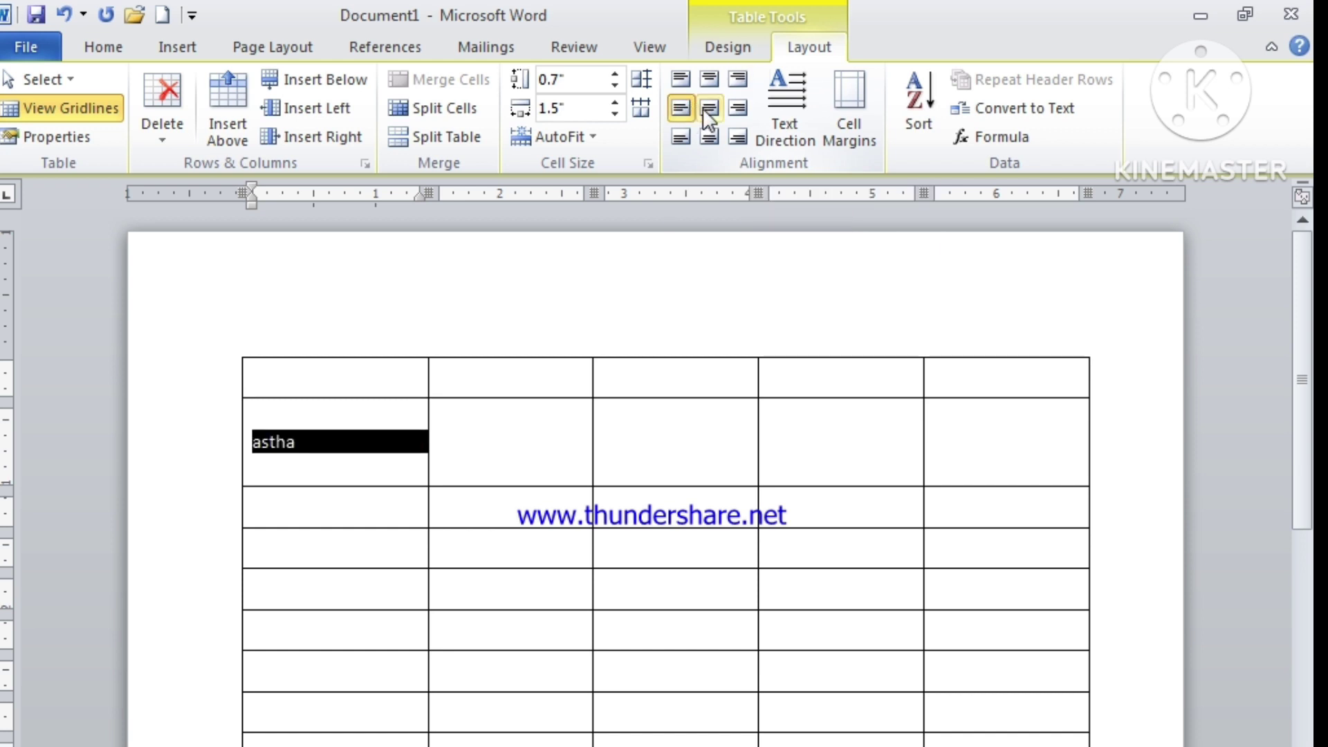
click(704, 109)
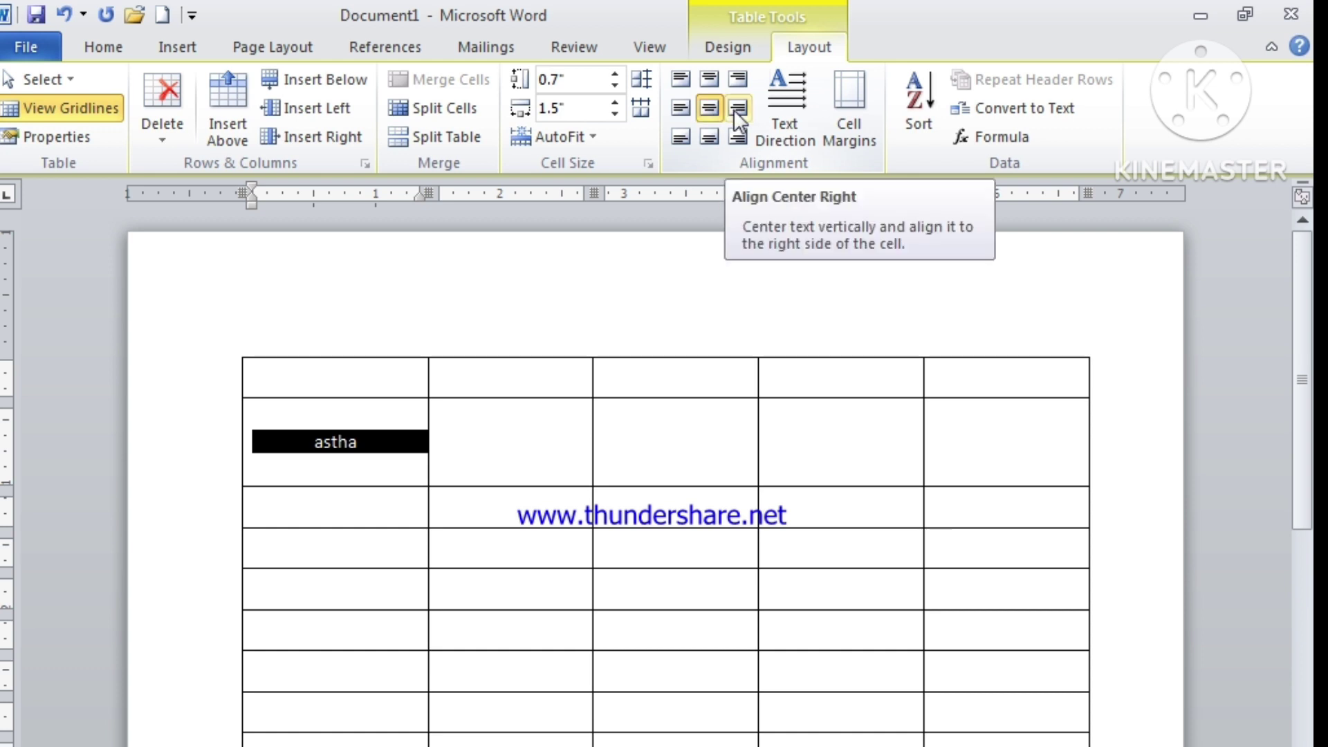
click(733, 109)
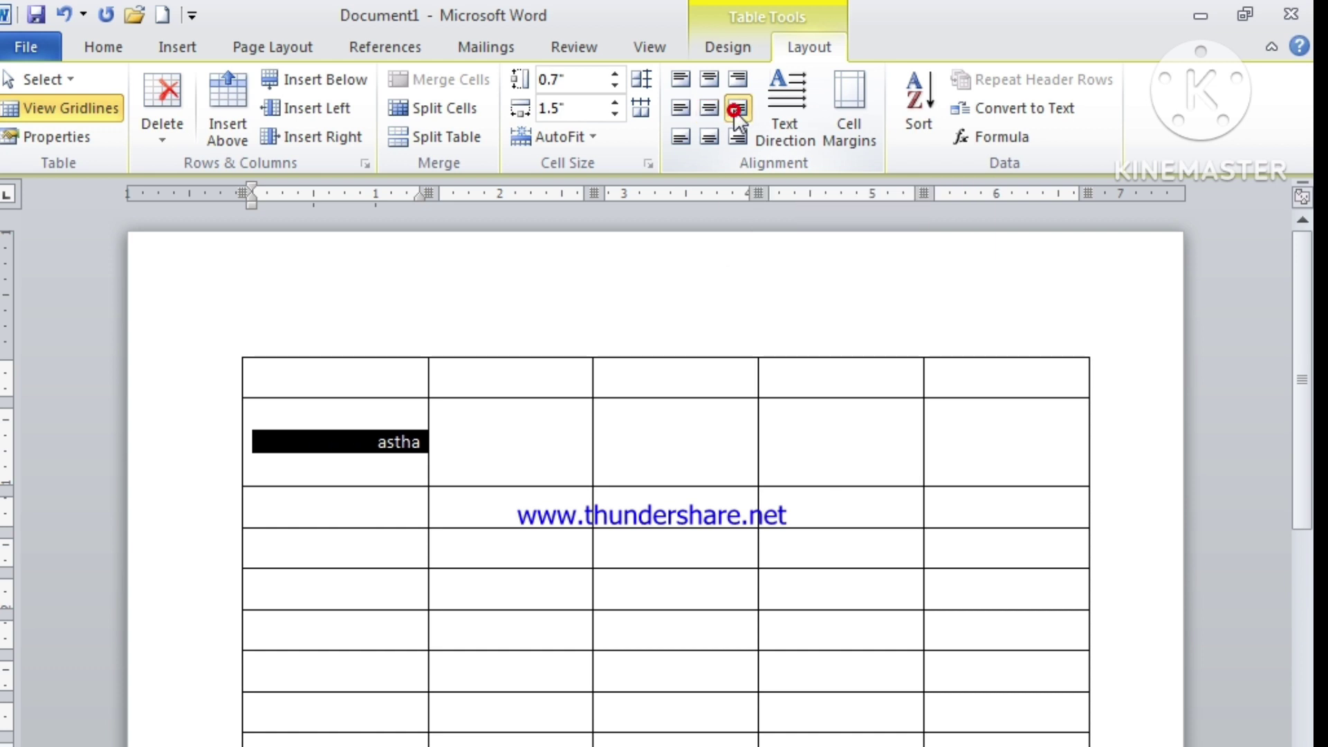
click(679, 137)
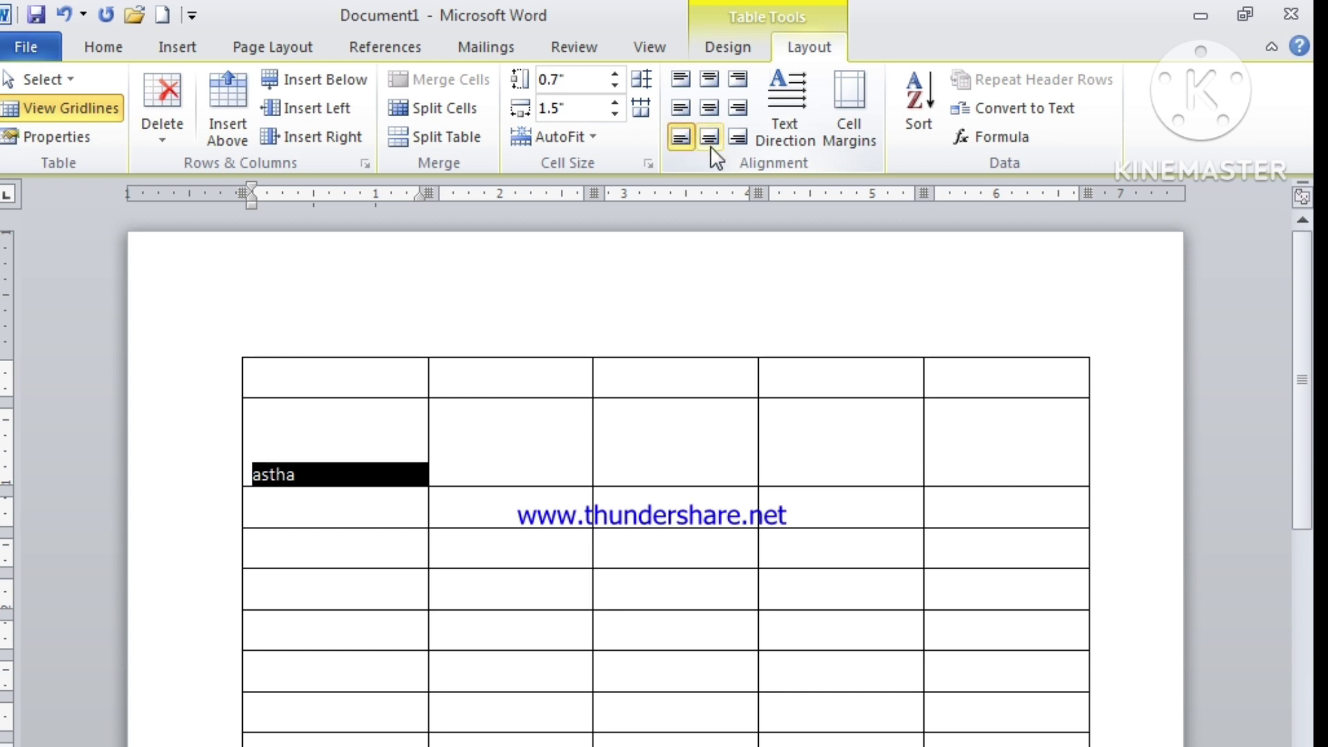
click(709, 136)
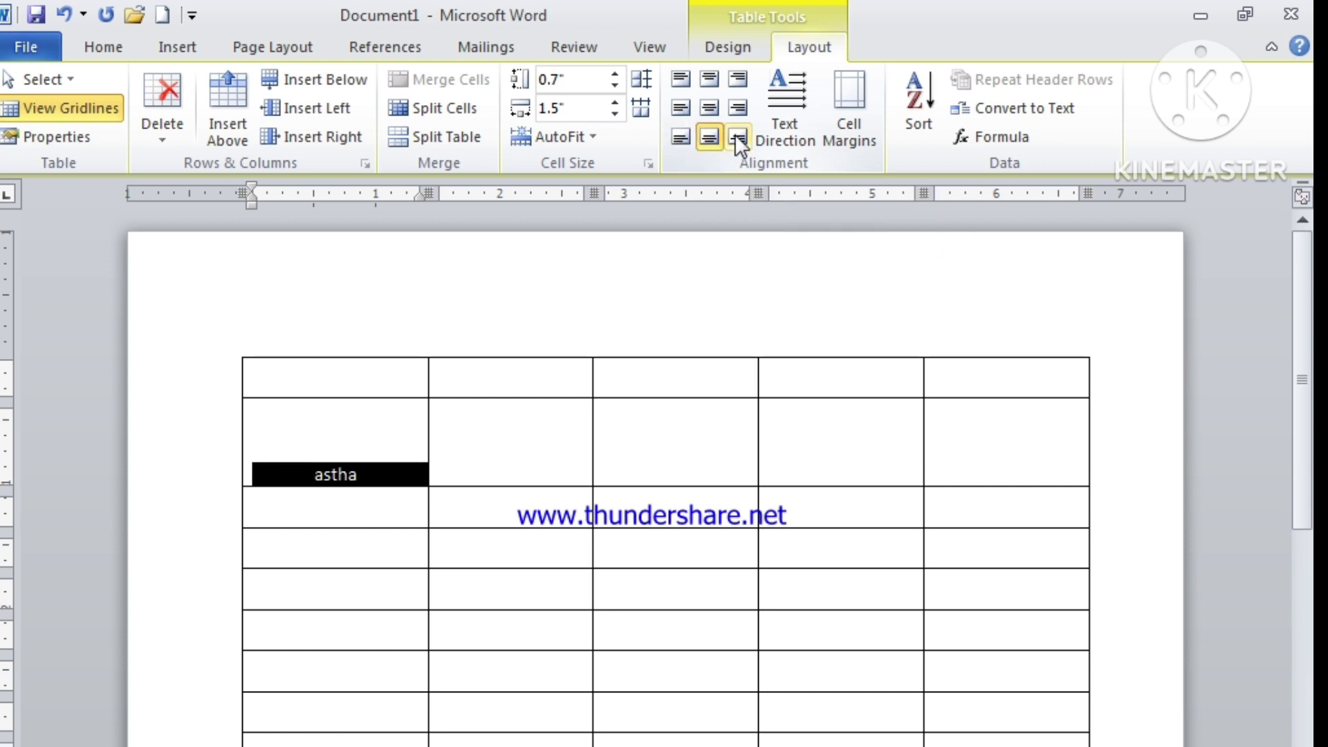
click(738, 137)
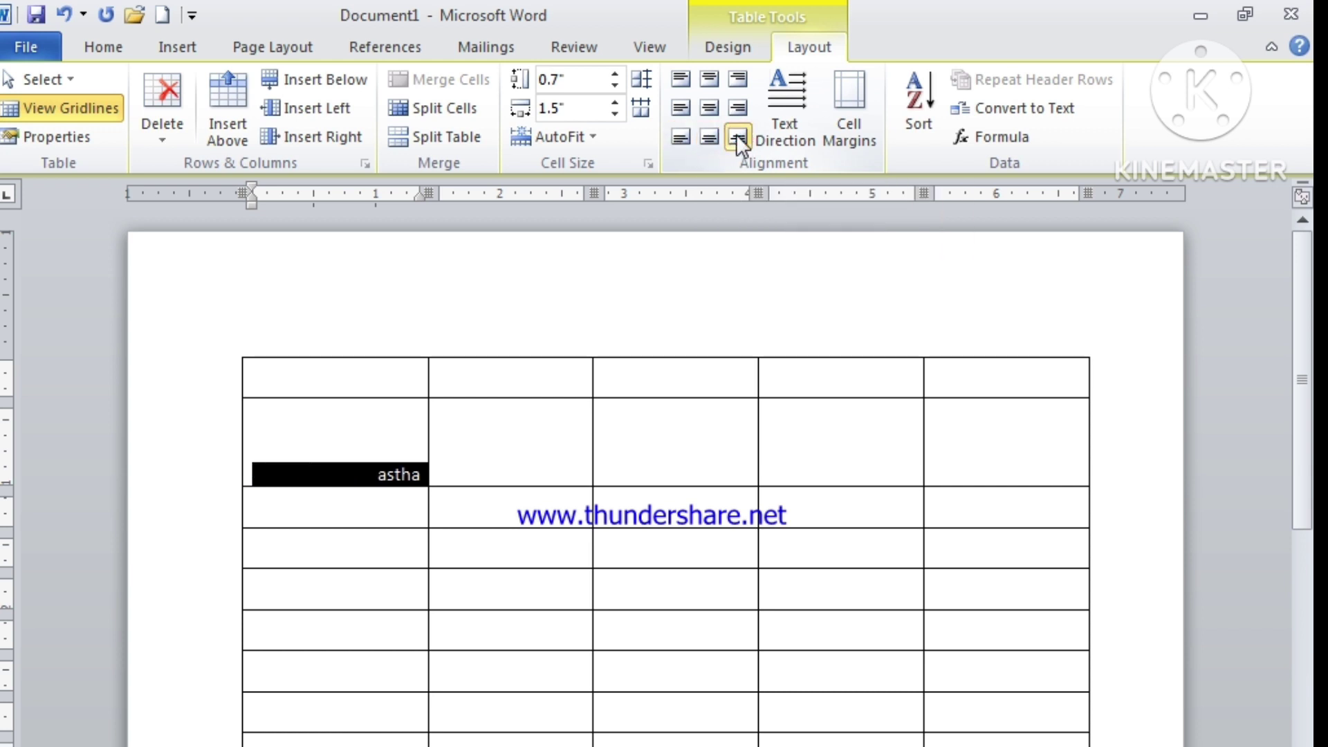
Step: Center the name horizontally and vertically within its cell using Align Center
click(395, 438)
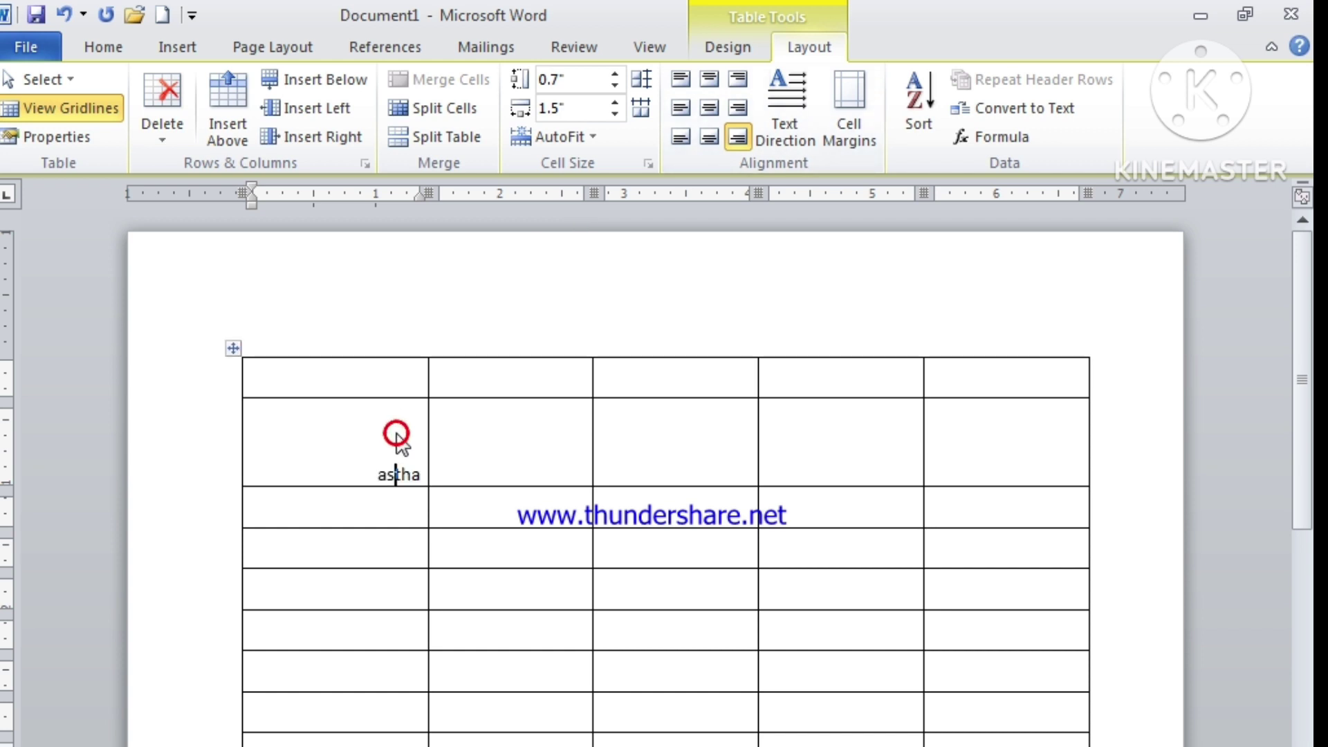
click(708, 107)
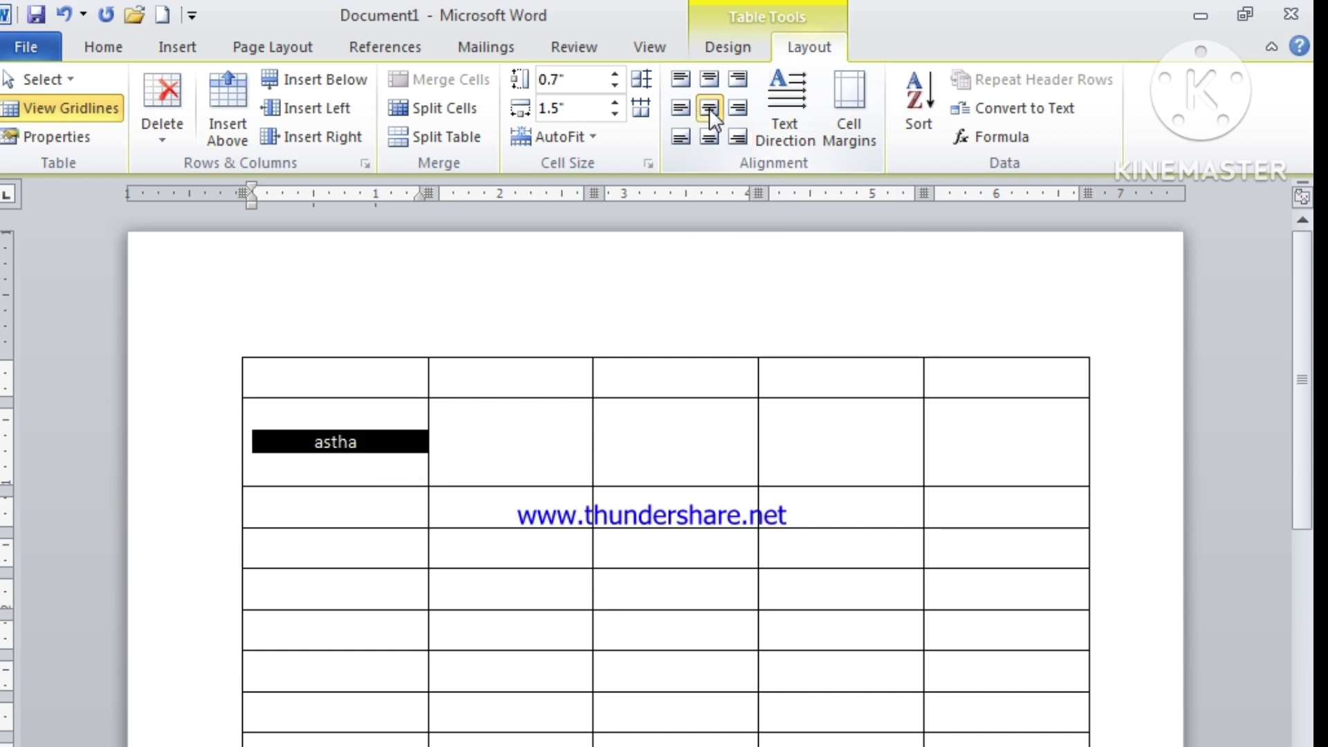
click(406, 441)
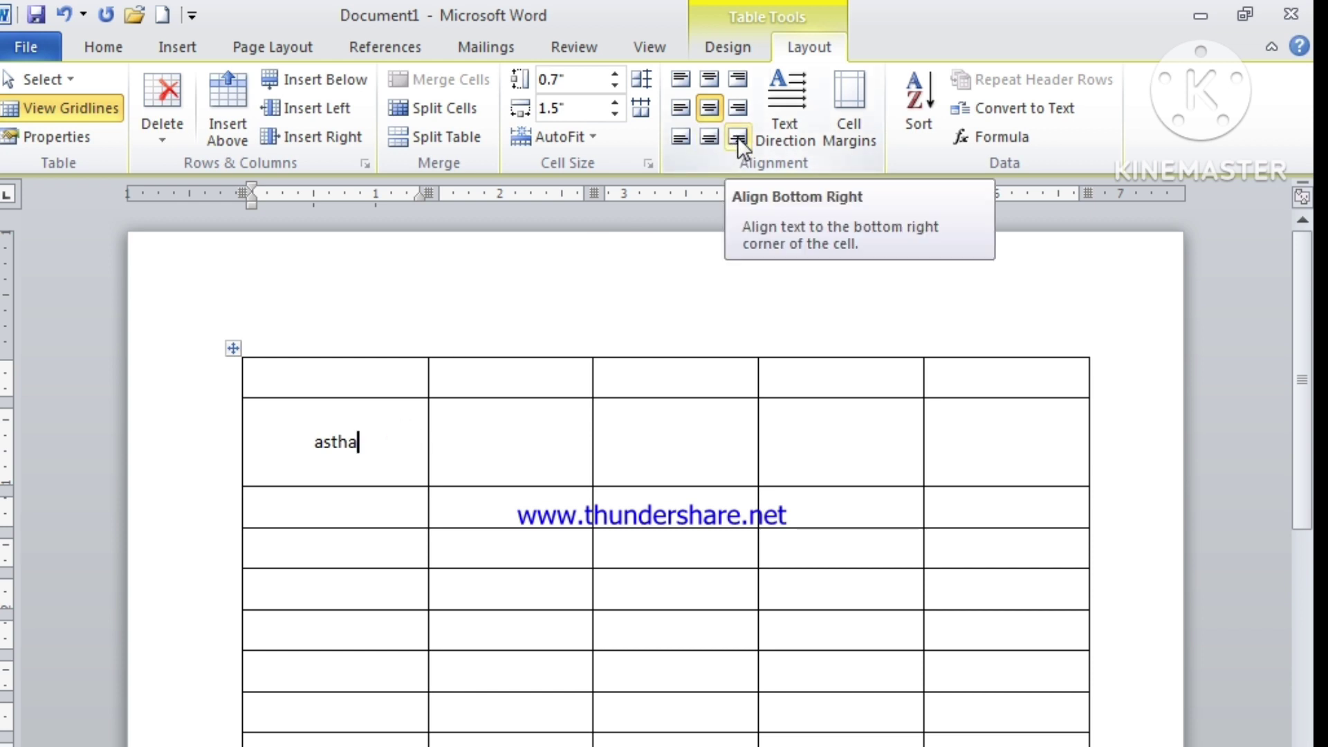
Step: Rotate the name's text direction through both vertical orientations and back to horizontal
click(791, 118)
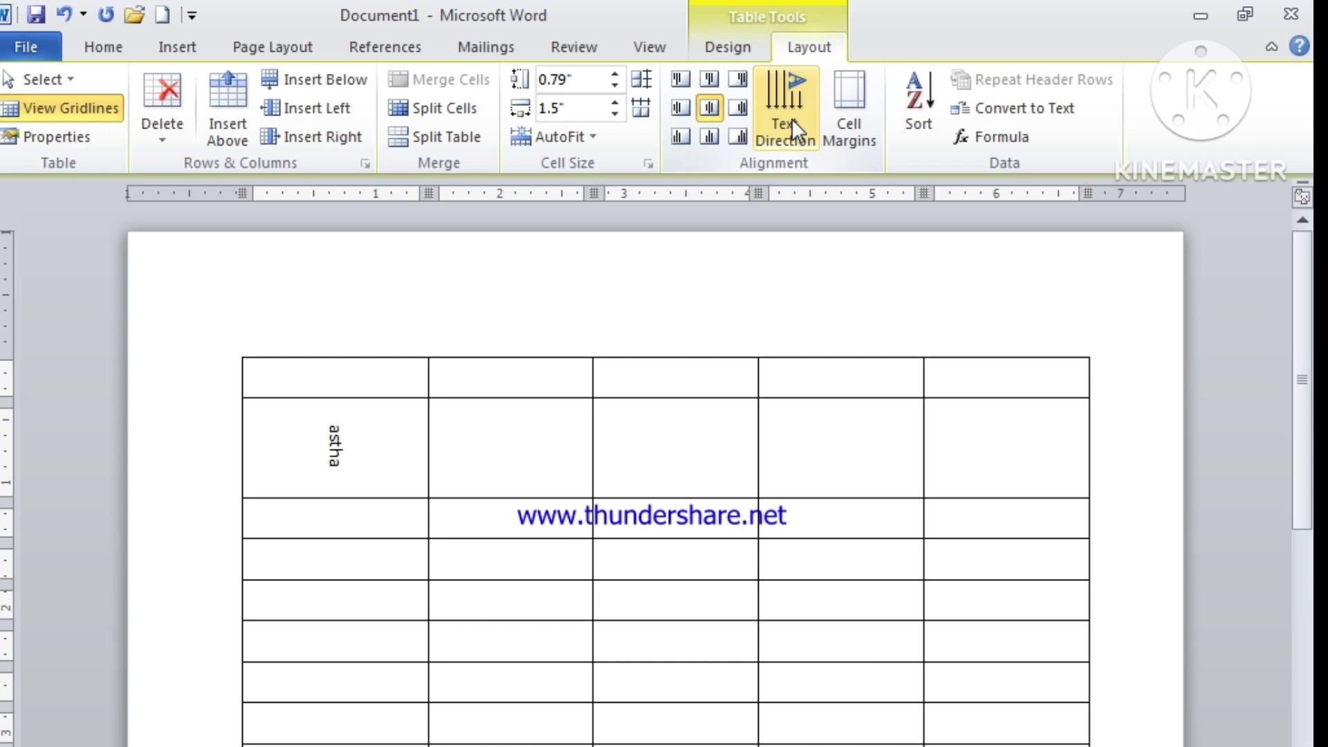
click(791, 119)
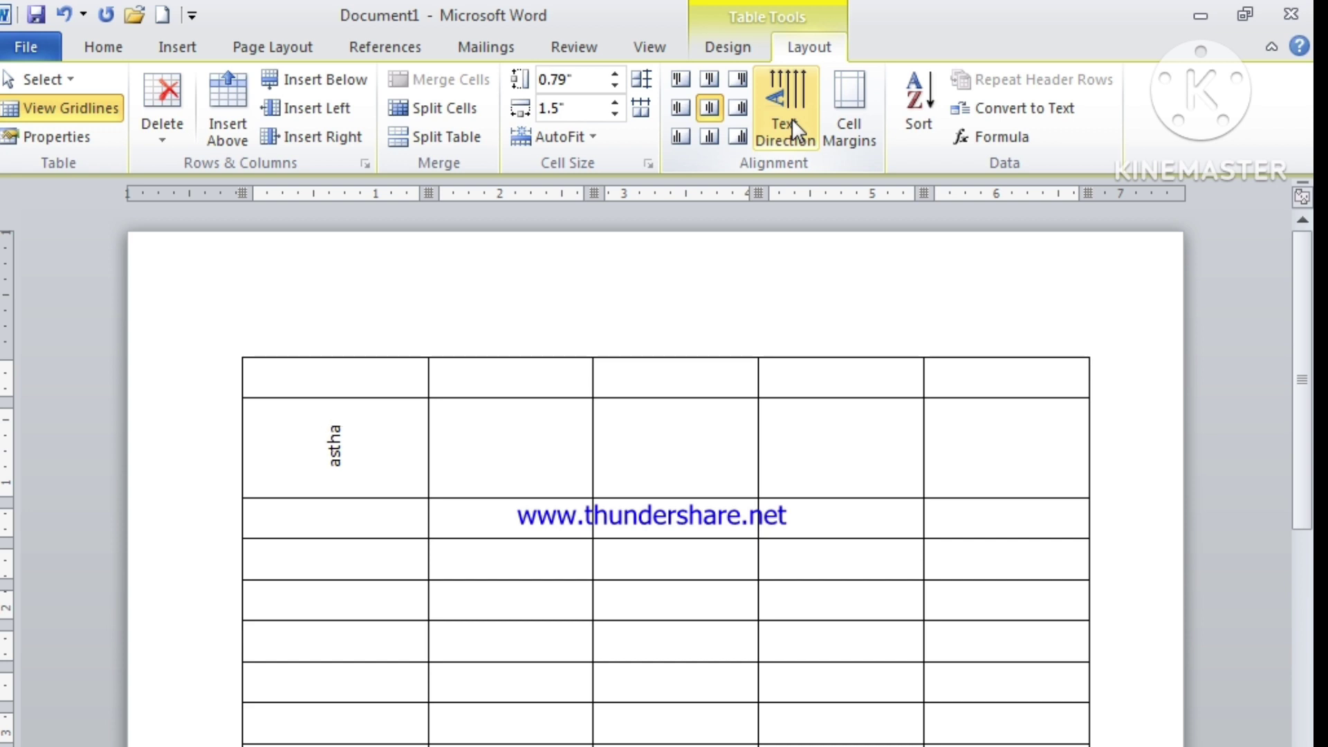
click(791, 118)
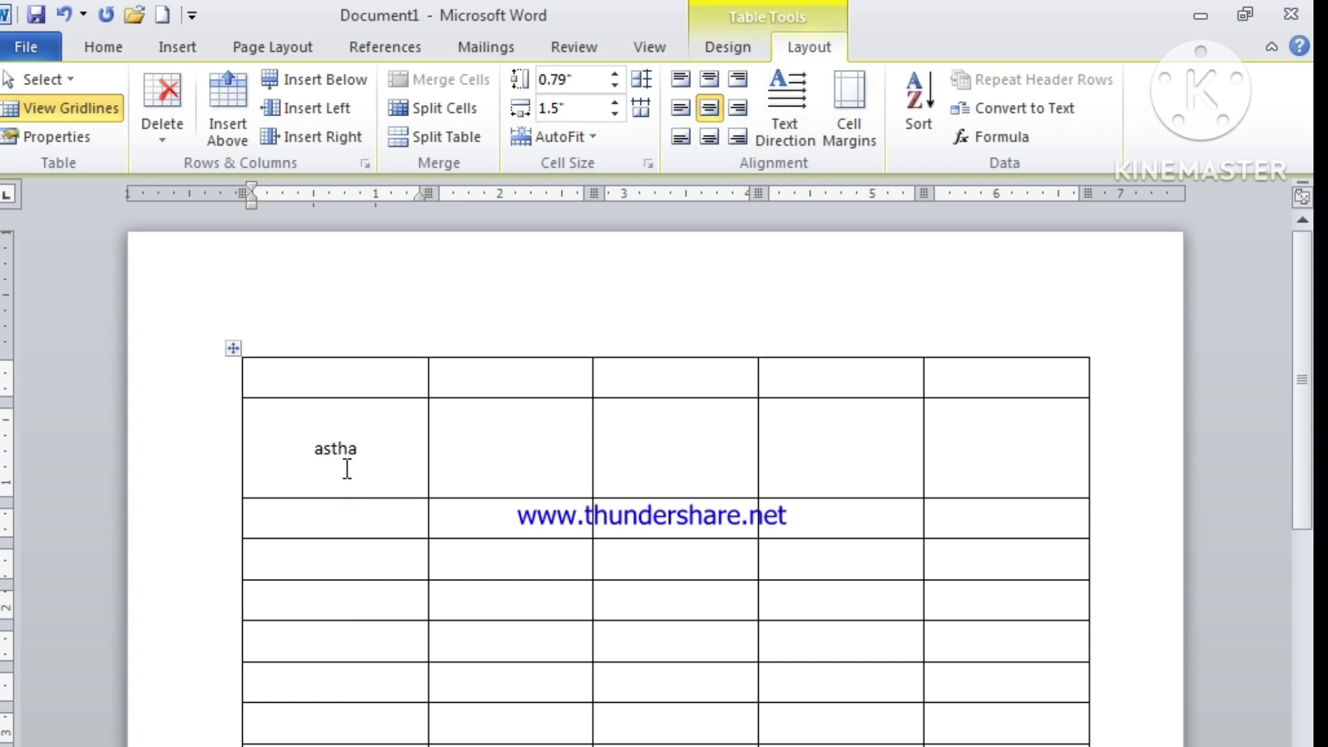
Step: Enlarge the font of the name in the second row's first cell by four size increments
key(shift+Left)
key(shift+Left)
key(shift+Left)
key(shift+Left)
key(shift+Left)
key(ctrl+shift+period)
key(ctrl+shift+period)
key(ctrl+shift+period)
key(ctrl+shift+period)
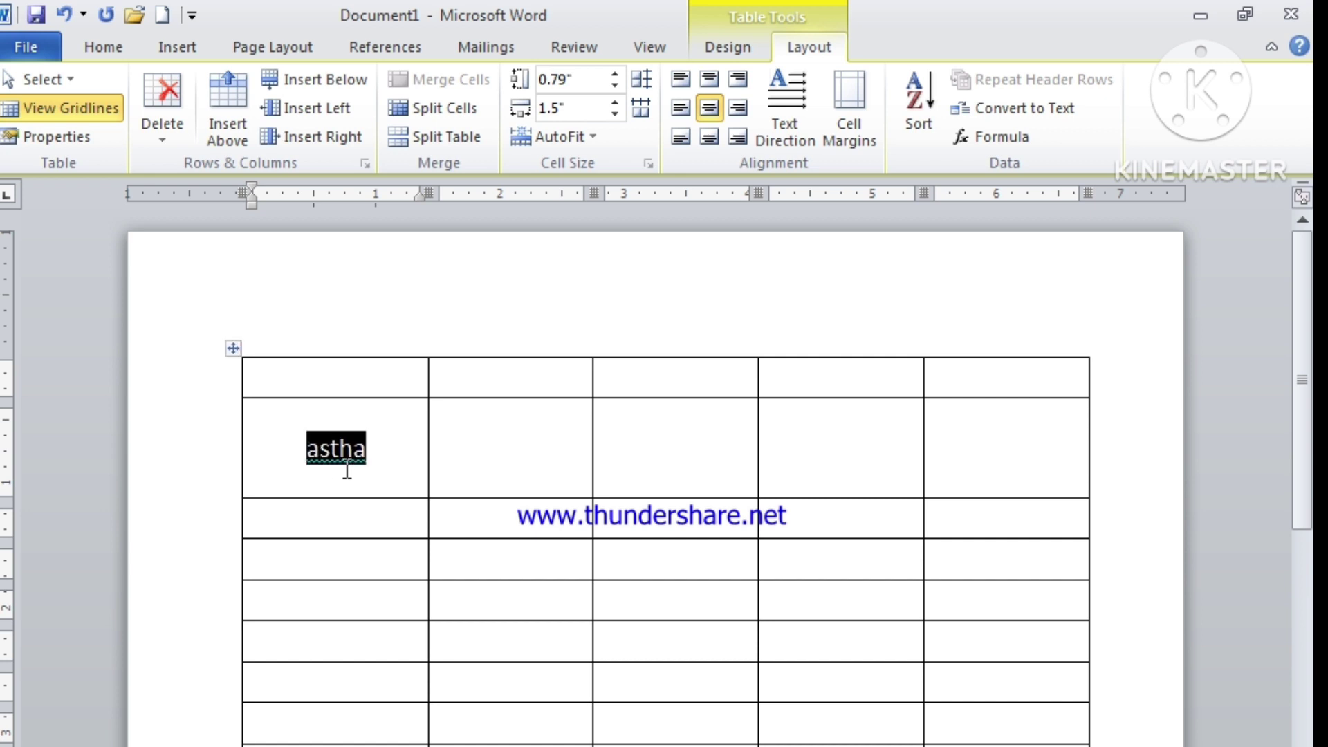
click(414, 455)
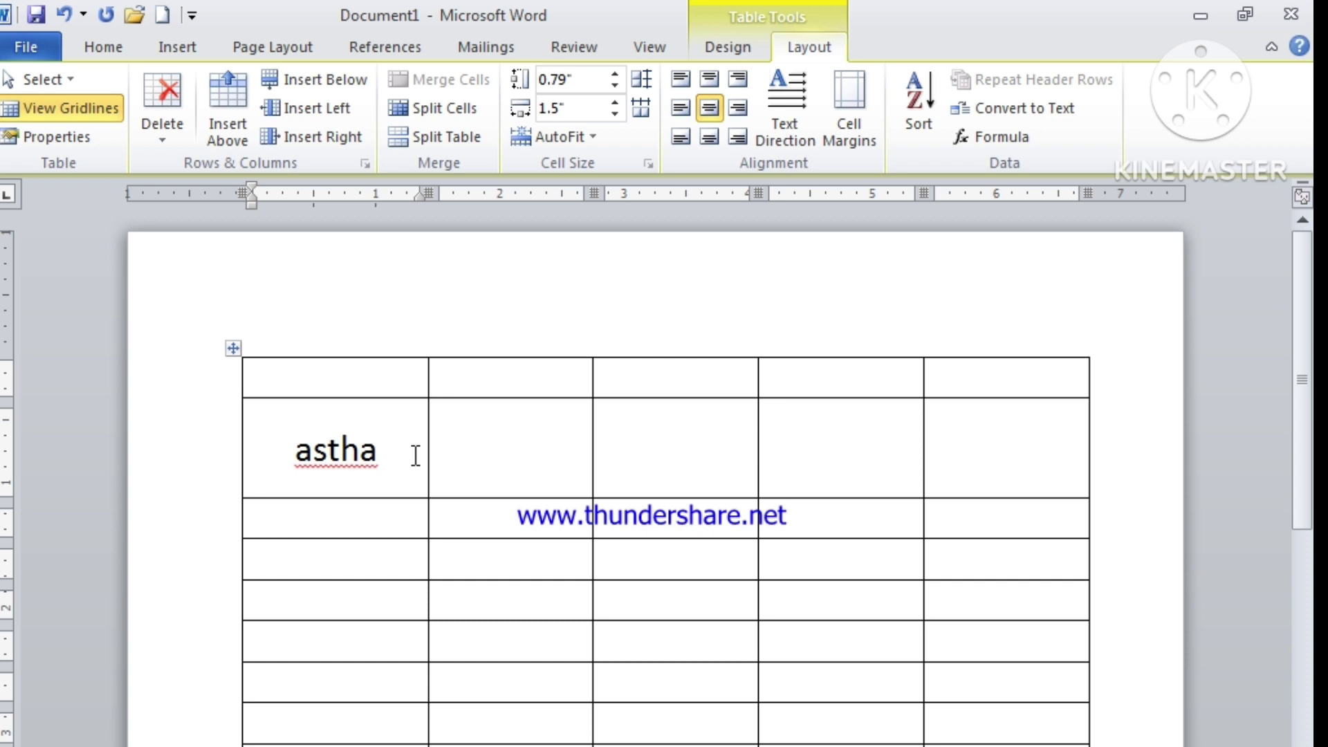
Step: Align the enlarged name center left in its cell and place the cursor before its first letter
click(681, 107)
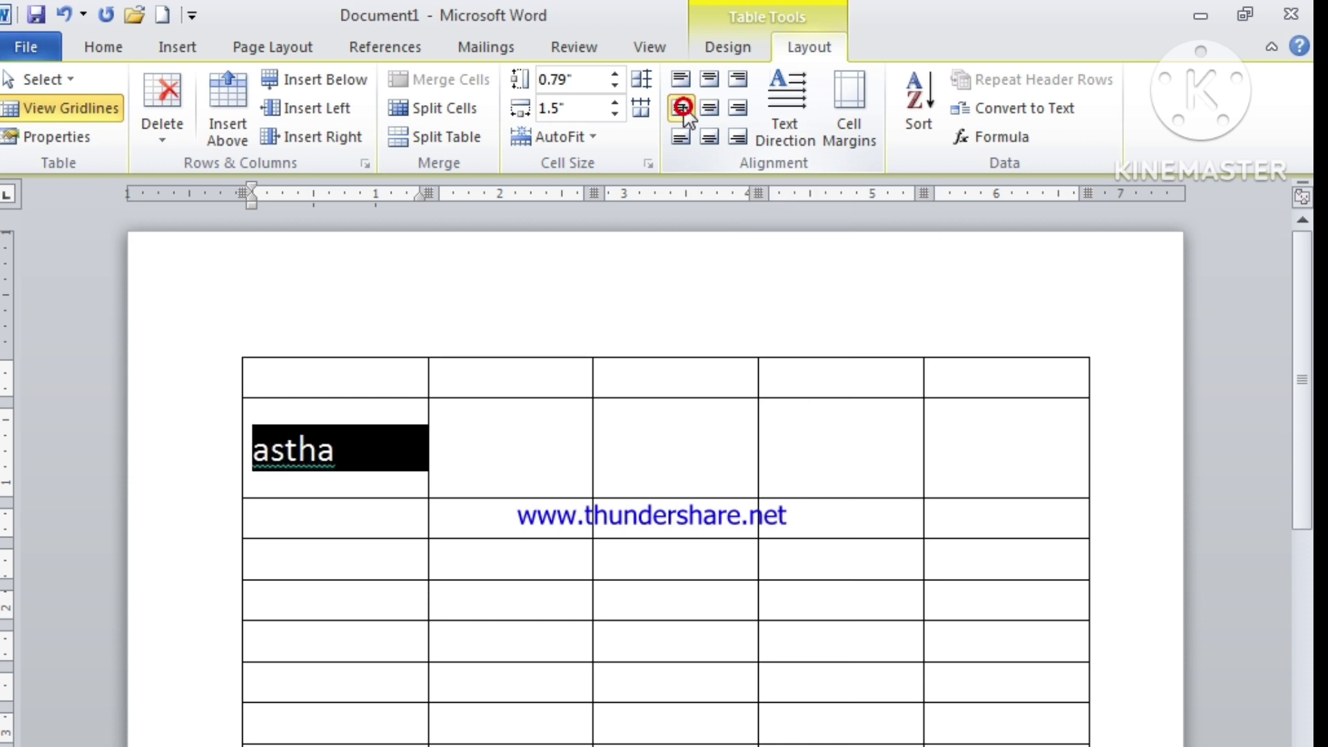
click(538, 435)
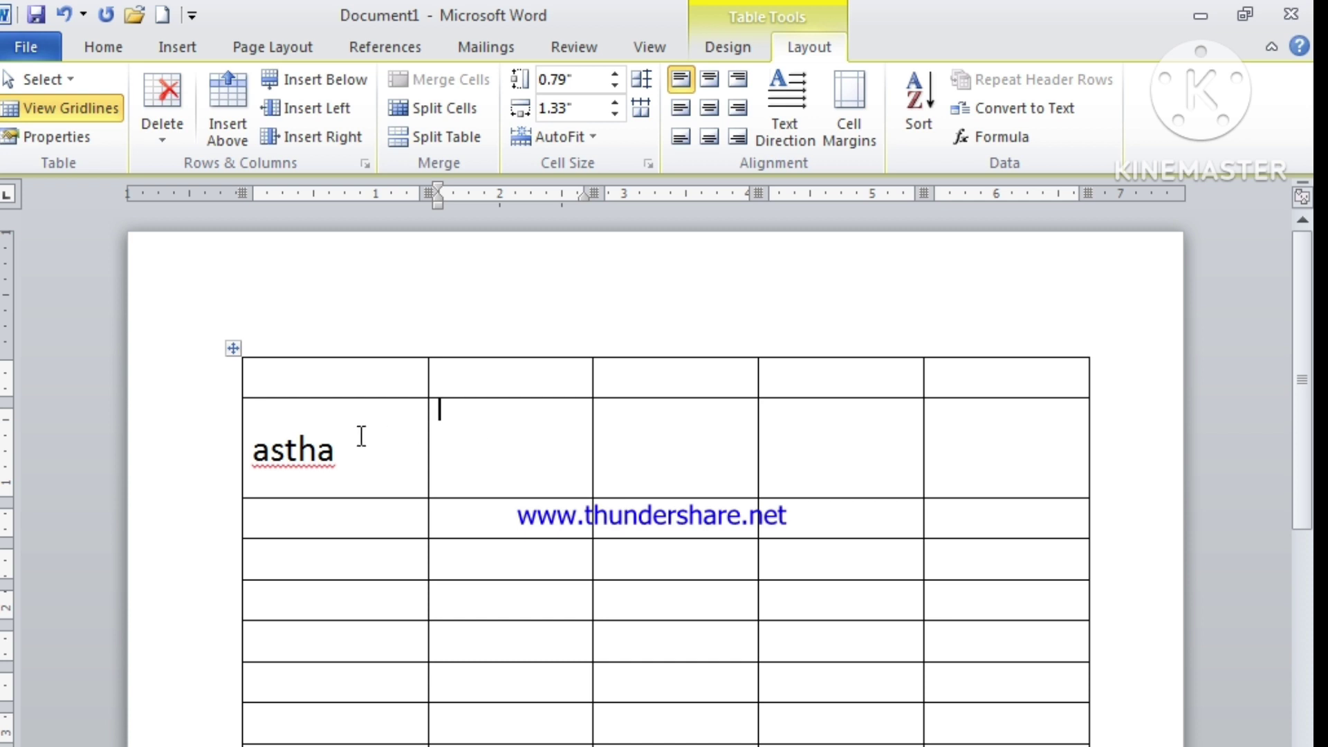
click(259, 450)
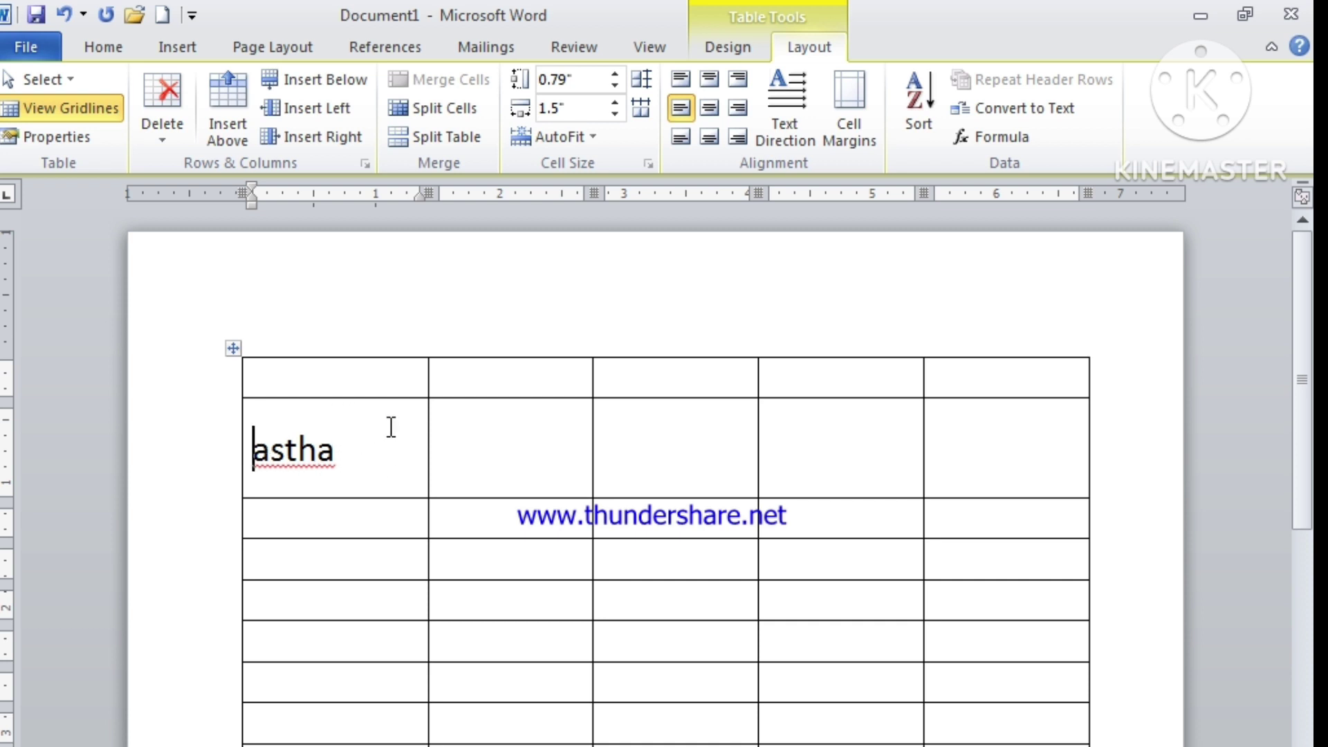
Step: Reduce the table's default left cell margin until the name sits against the cell's left border
click(864, 135)
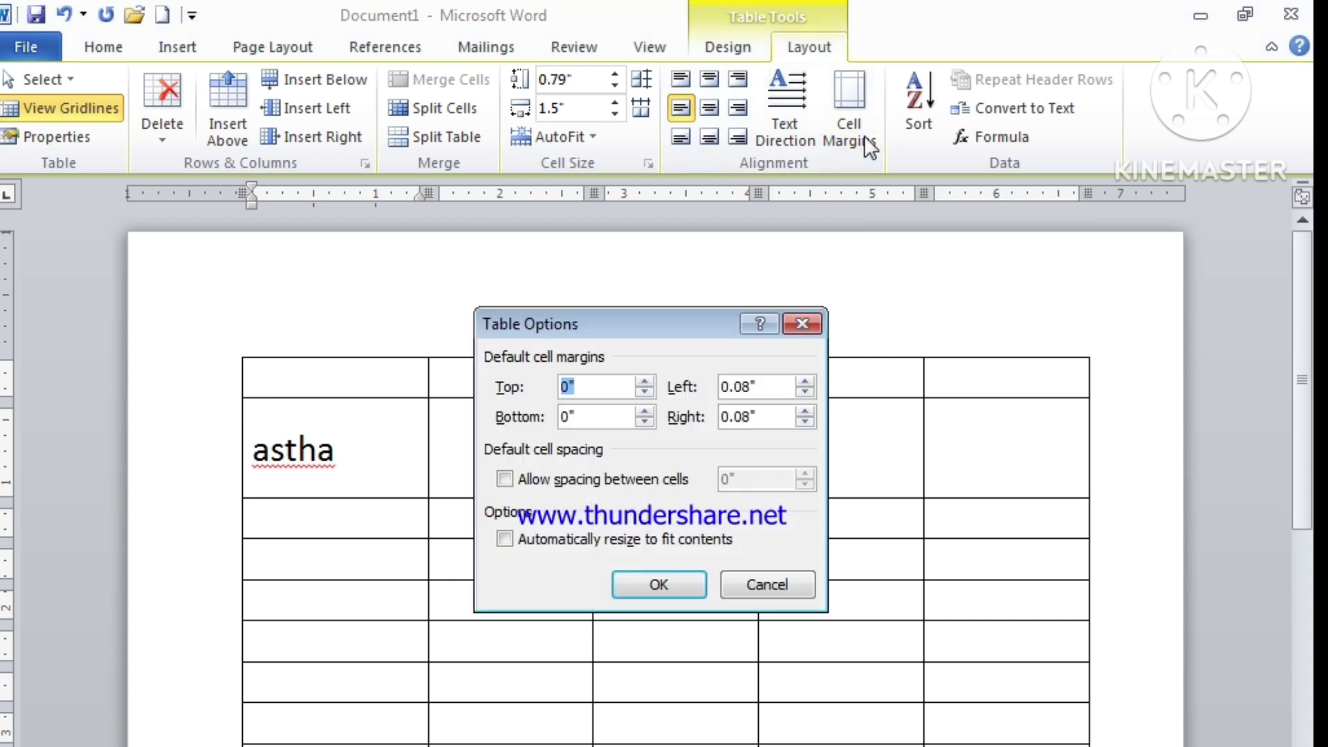
click(567, 386)
click(805, 391)
click(805, 391)
click(805, 392)
click(674, 580)
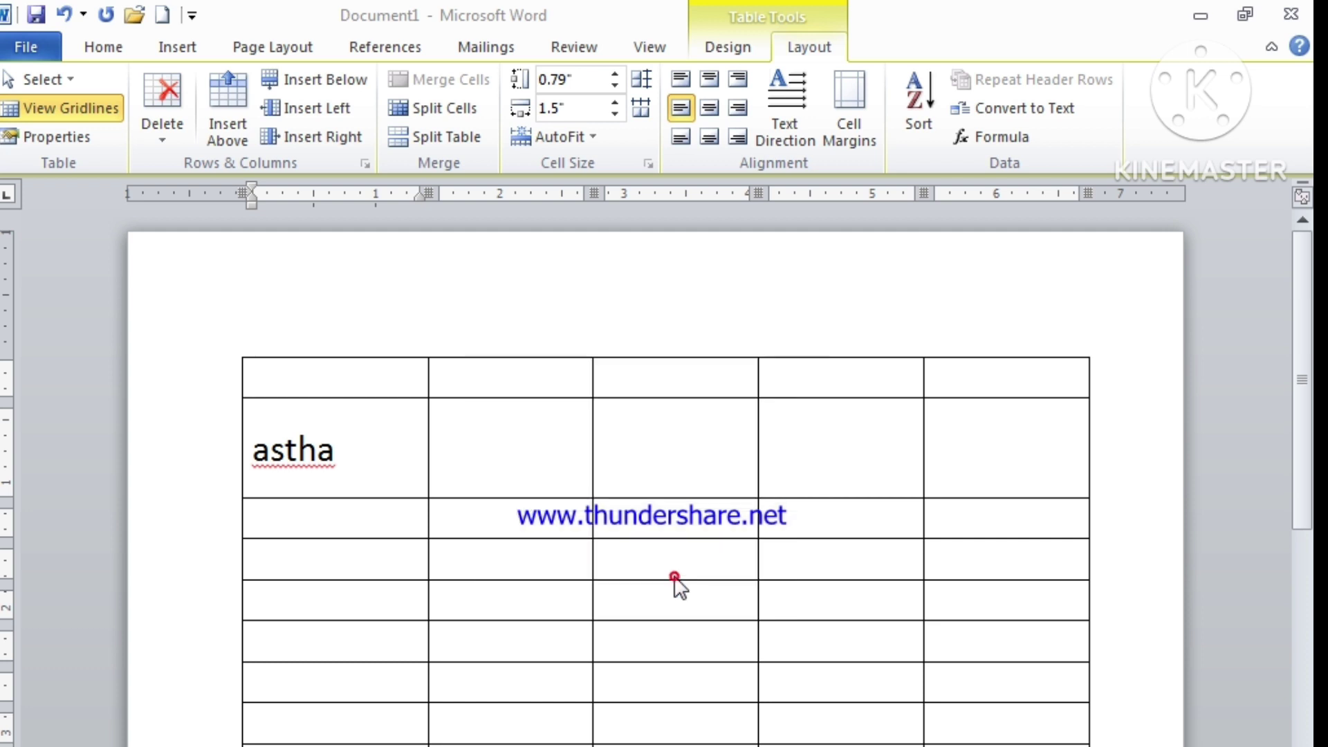
click(323, 451)
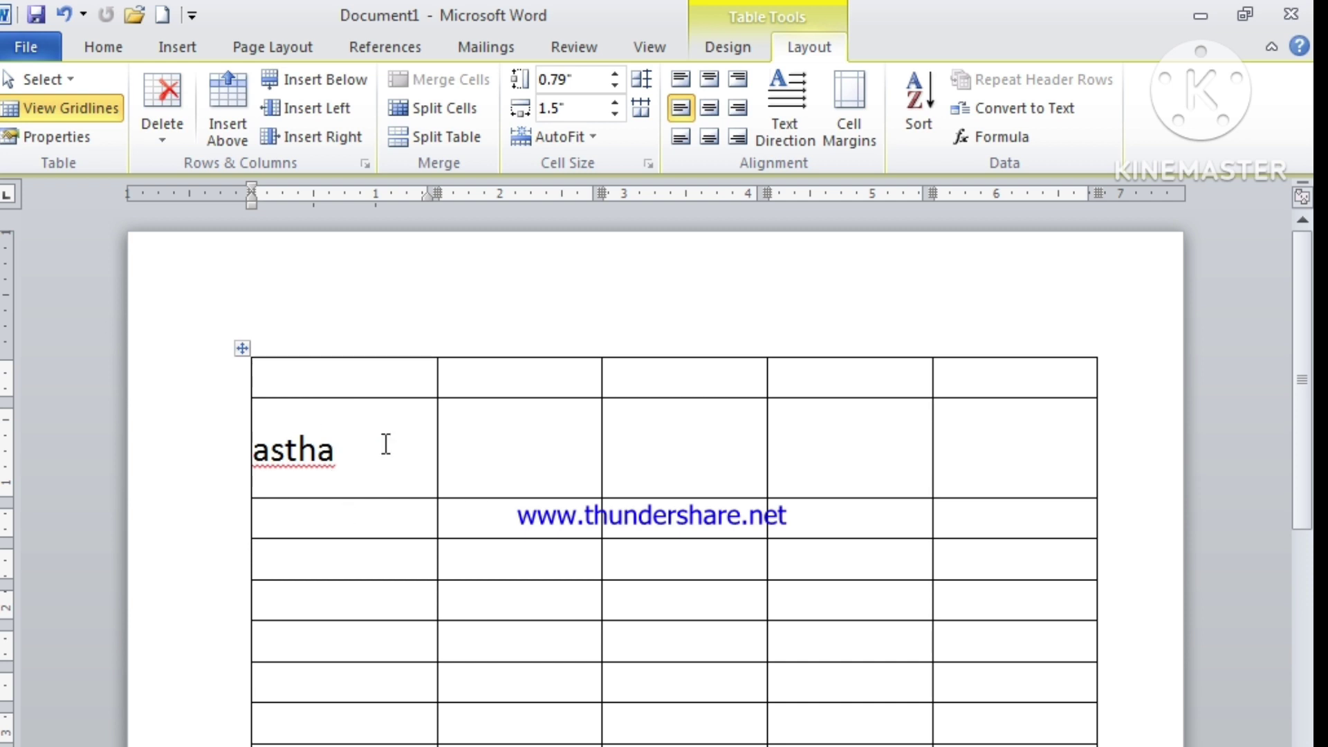
click(416, 463)
Step: Enter three more sample names in the first column, one each in the third, fourth, and fifth rows
click(287, 513)
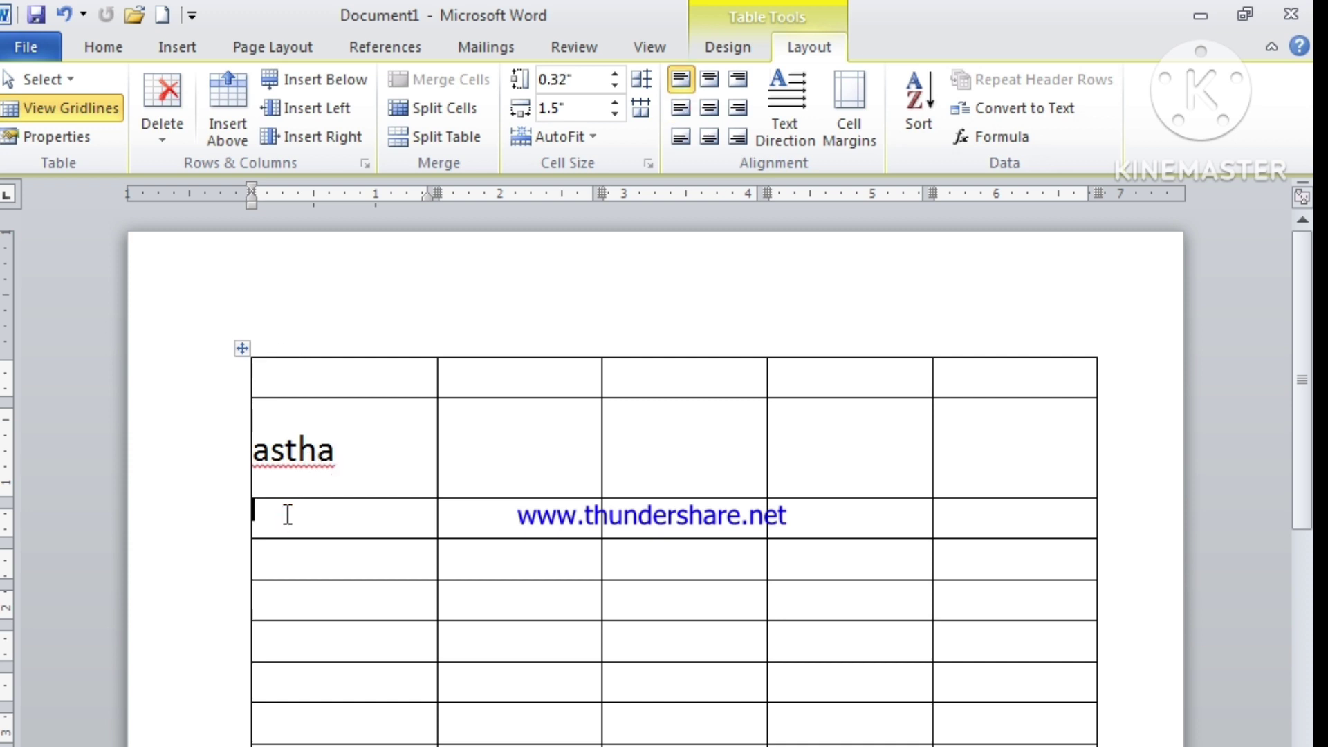
text(vikas)
text(h)
key(Down)
text(madhu)
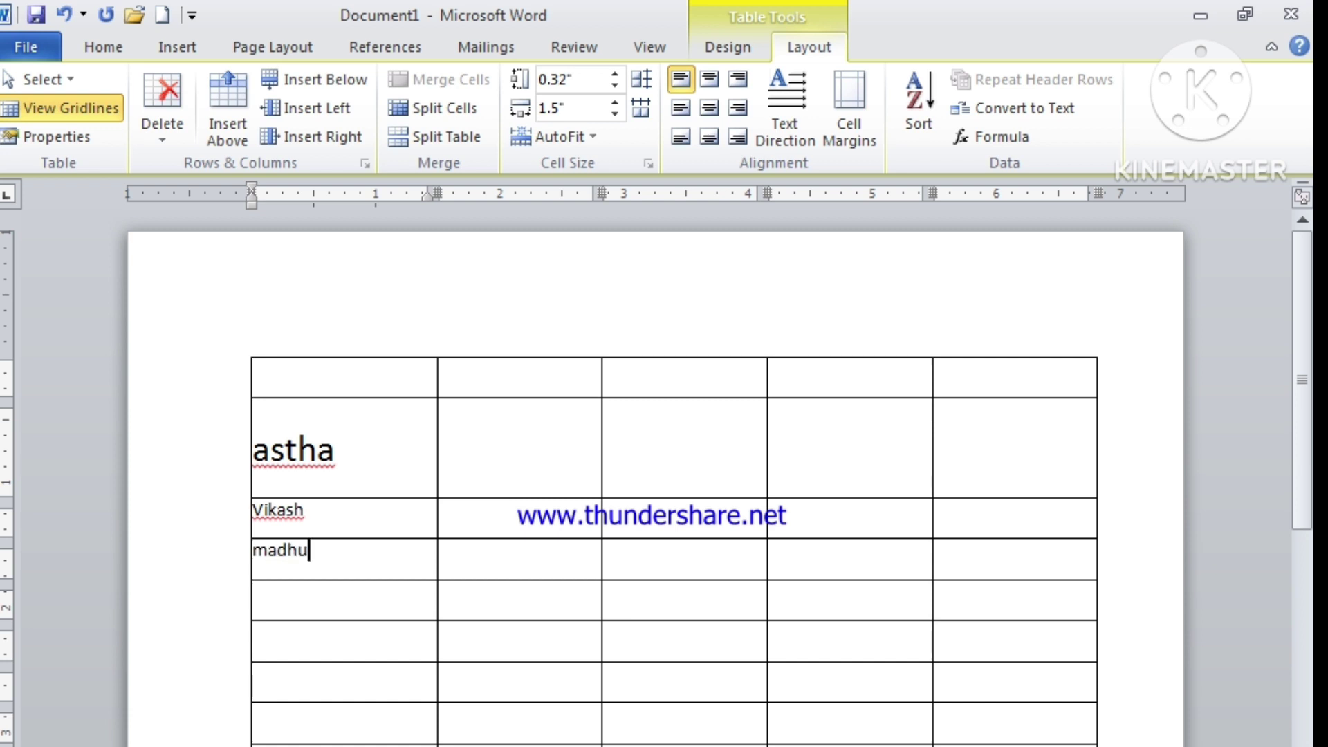
key(Down)
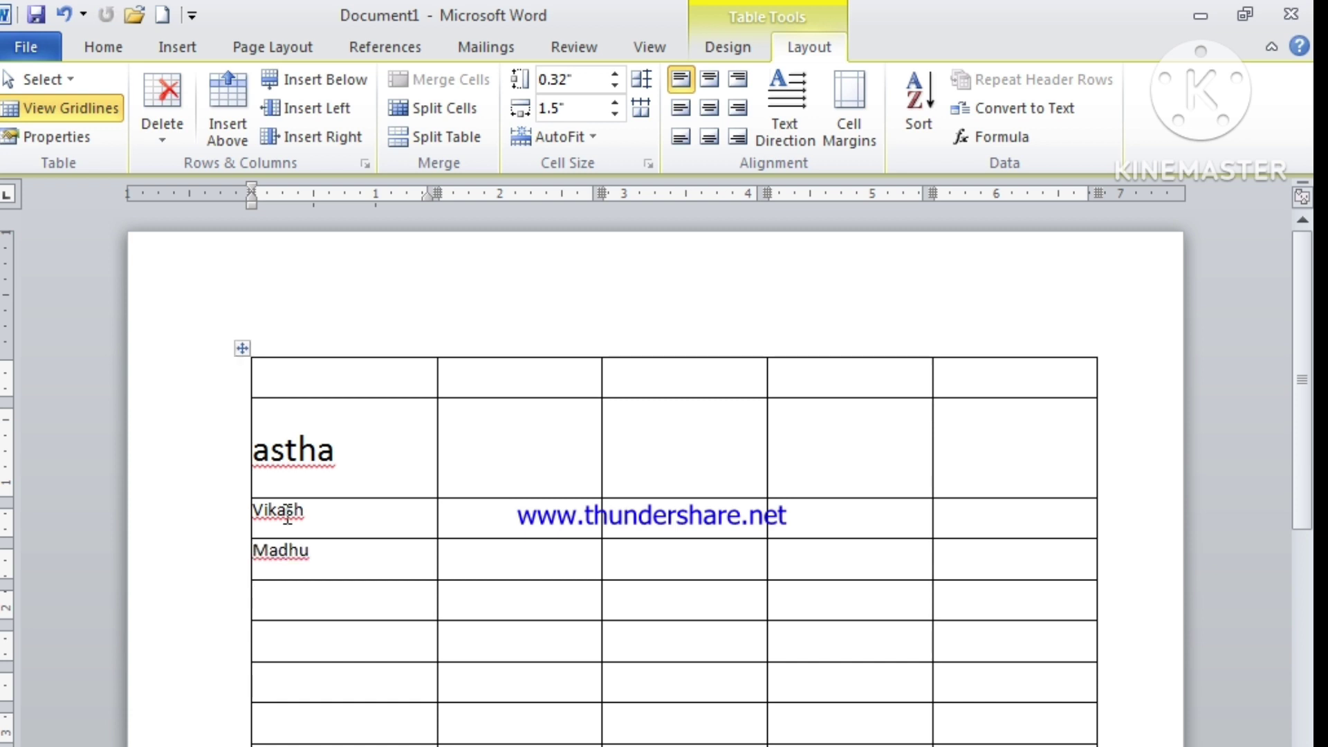
text(preeti)
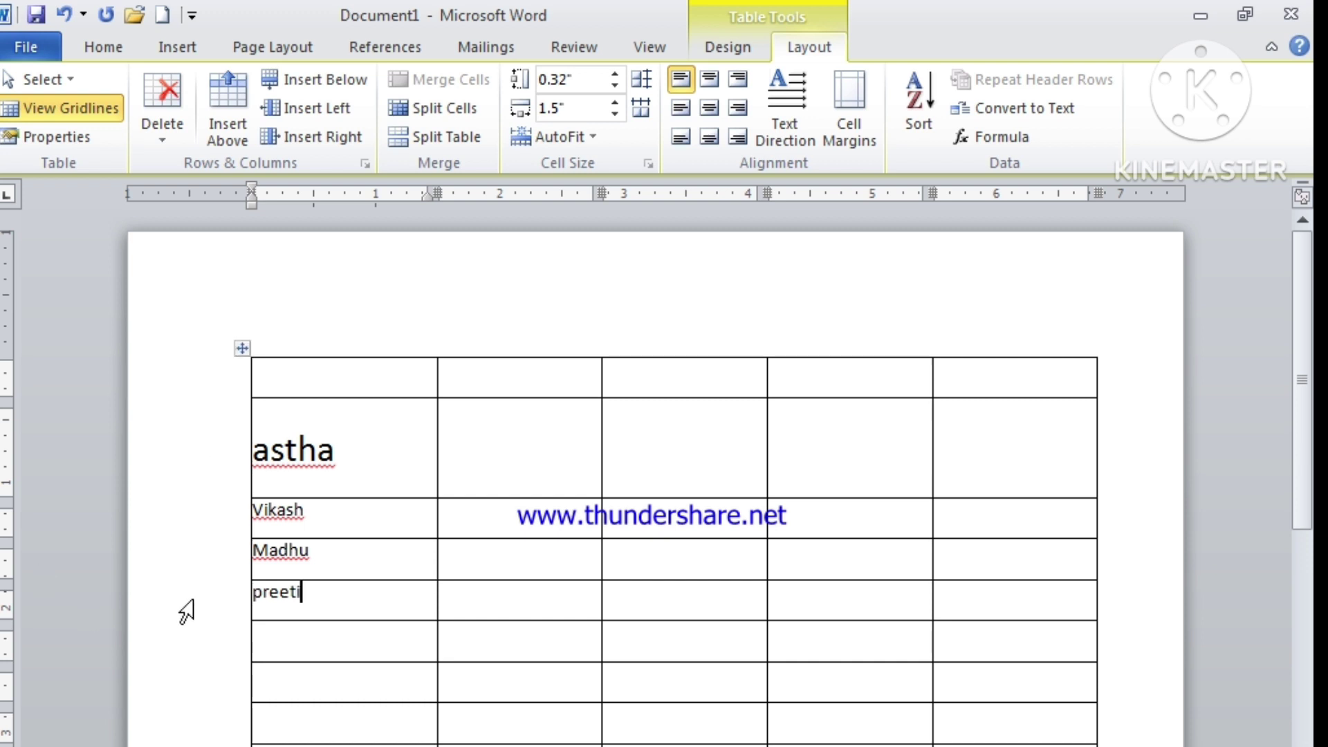
Step: Sort the four names in the first column as text in ascending order, with no header row
drag(310, 605, 289, 474)
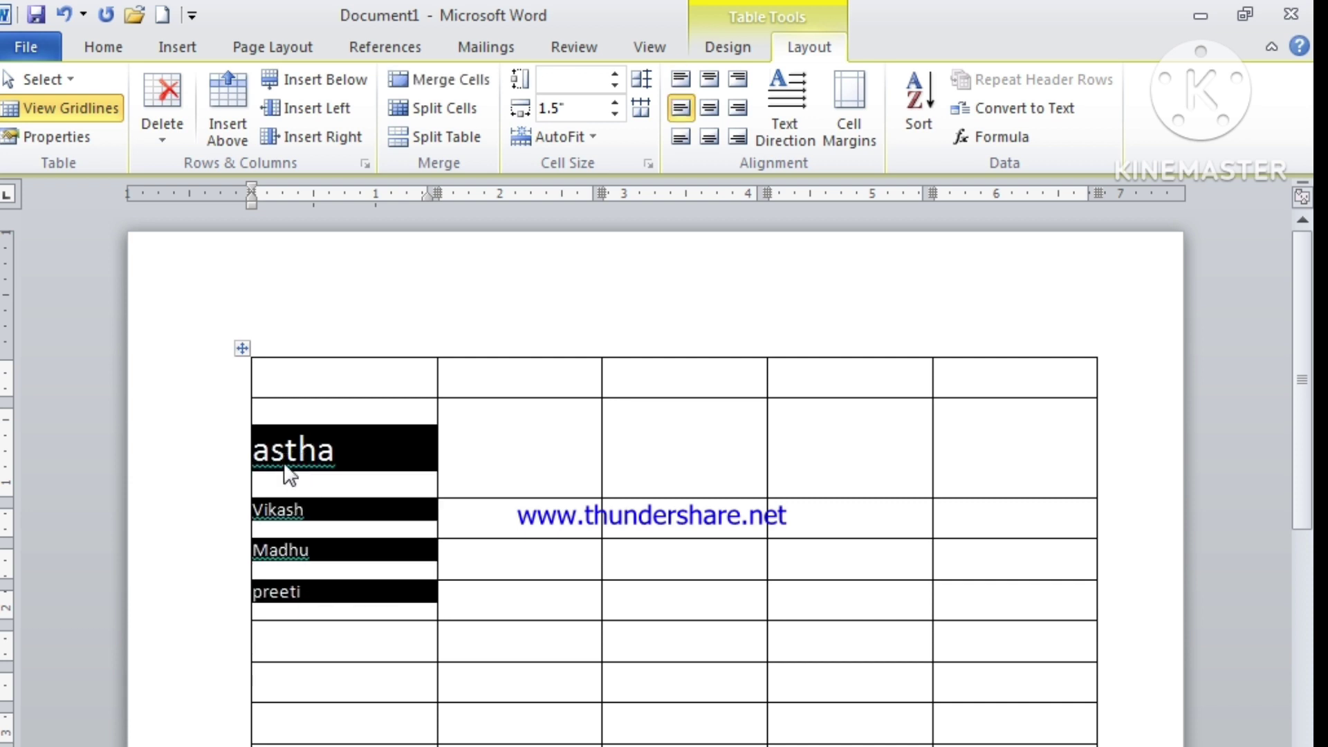
click(921, 125)
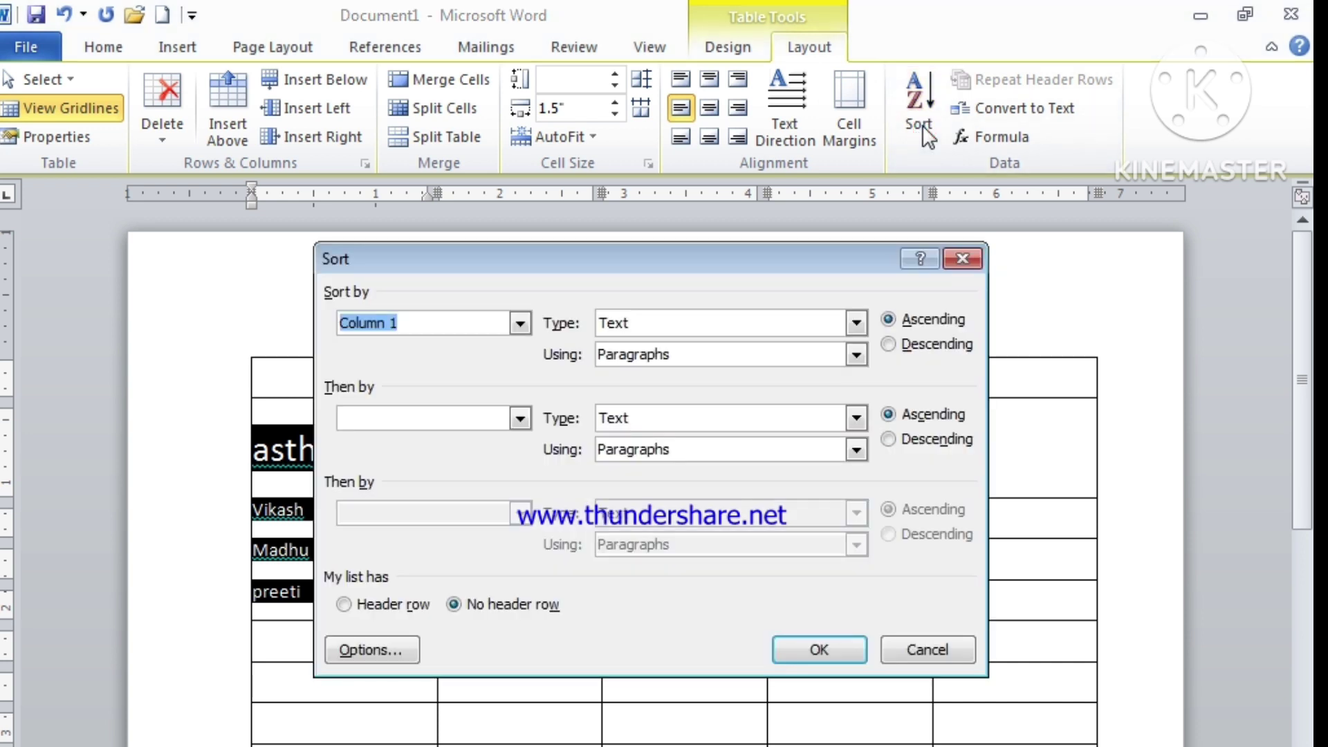
drag(728, 246, 852, 284)
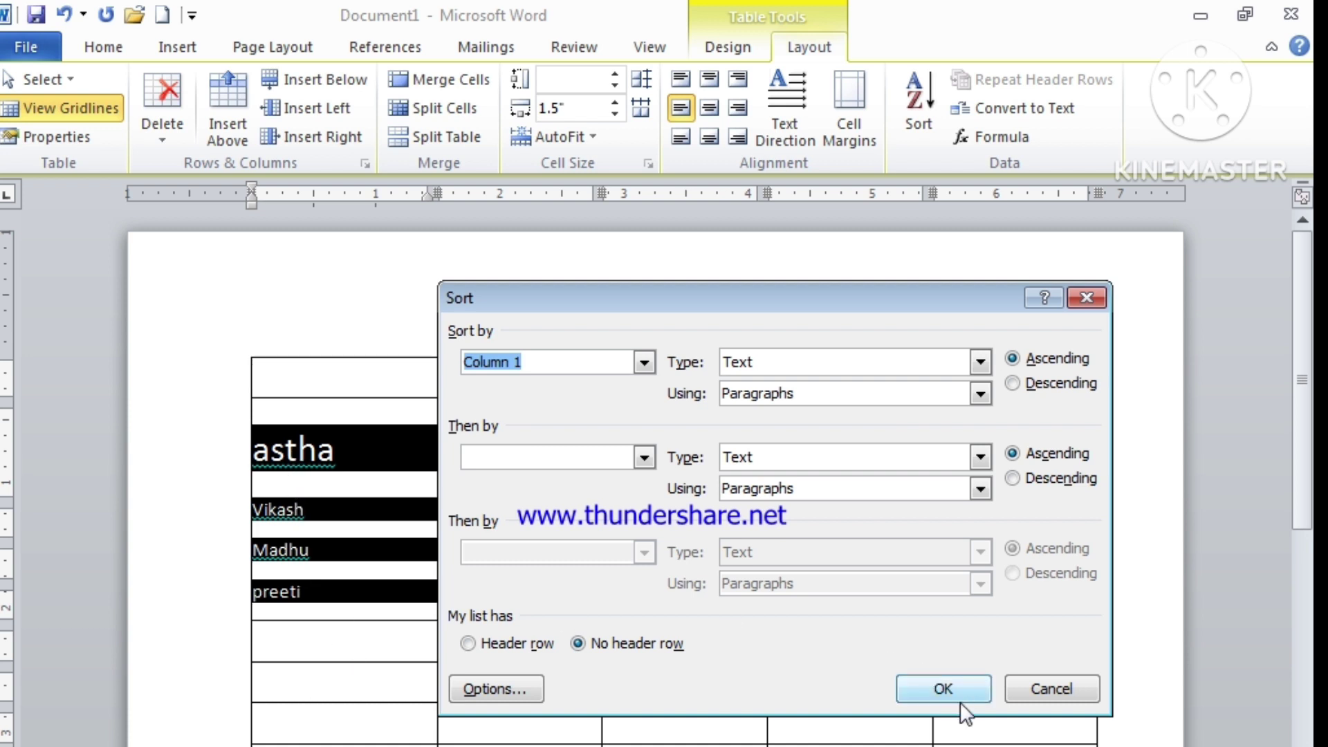
click(945, 685)
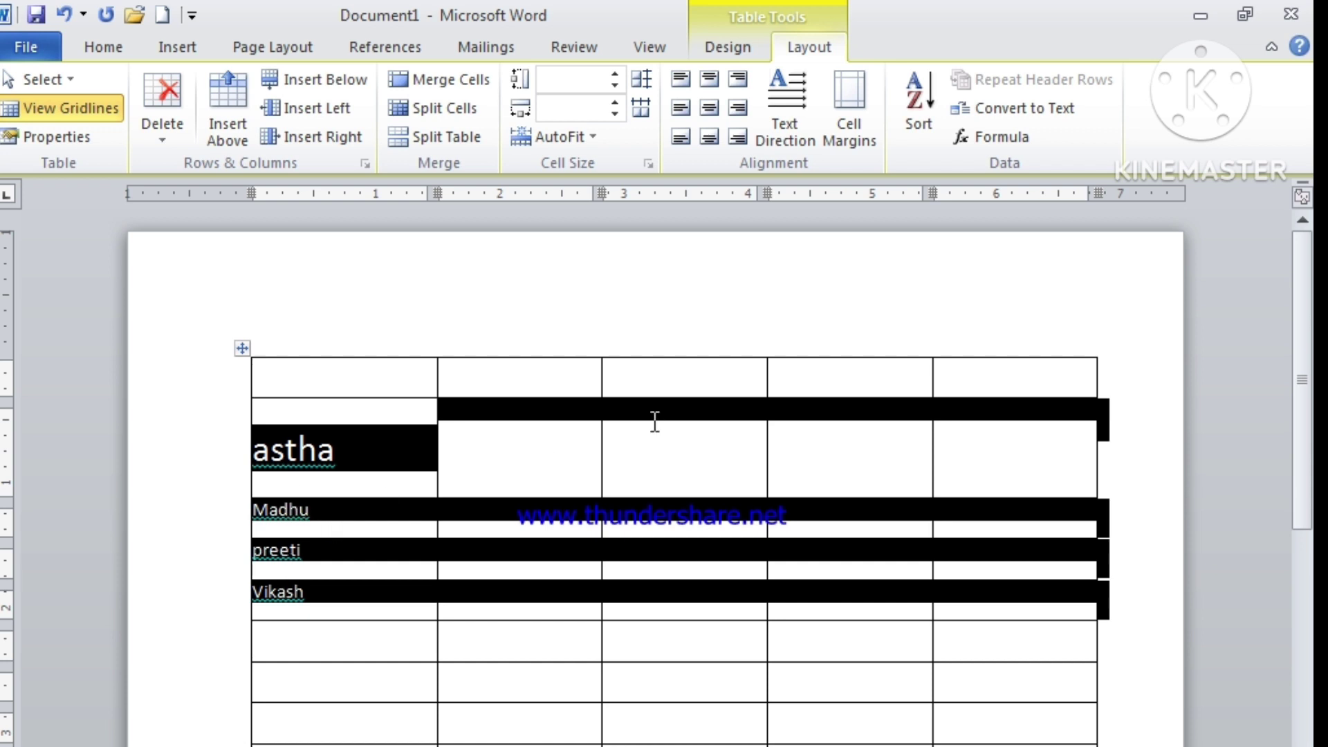
Step: Sort the four name rows by column 1 as text in descending order, with no header row
click(919, 97)
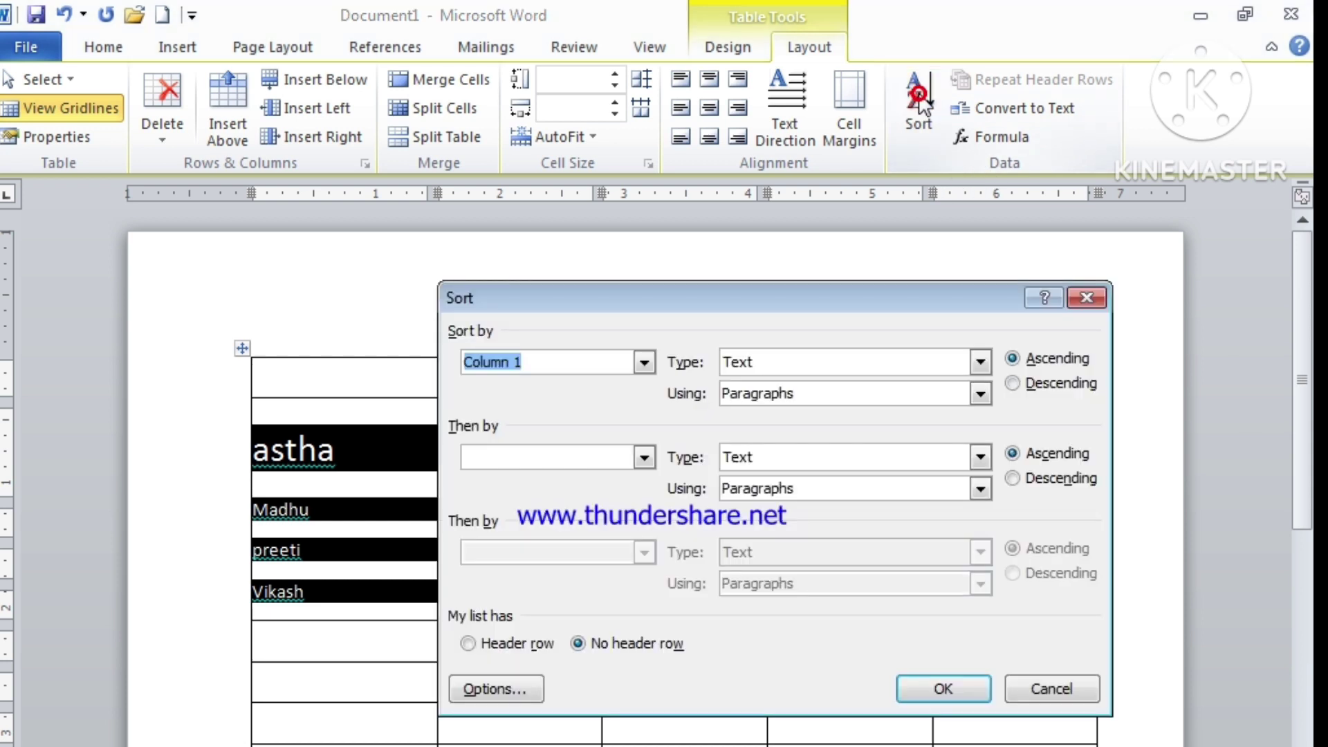
click(1013, 383)
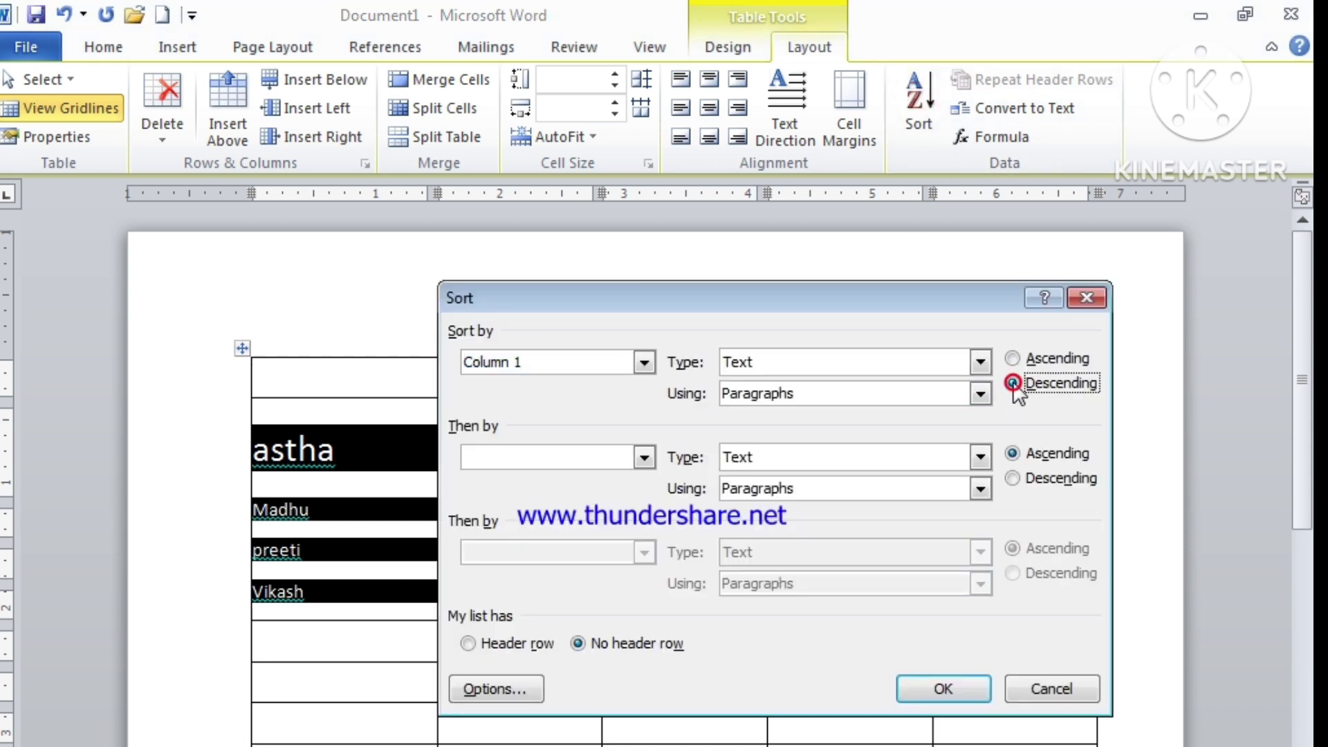
click(943, 688)
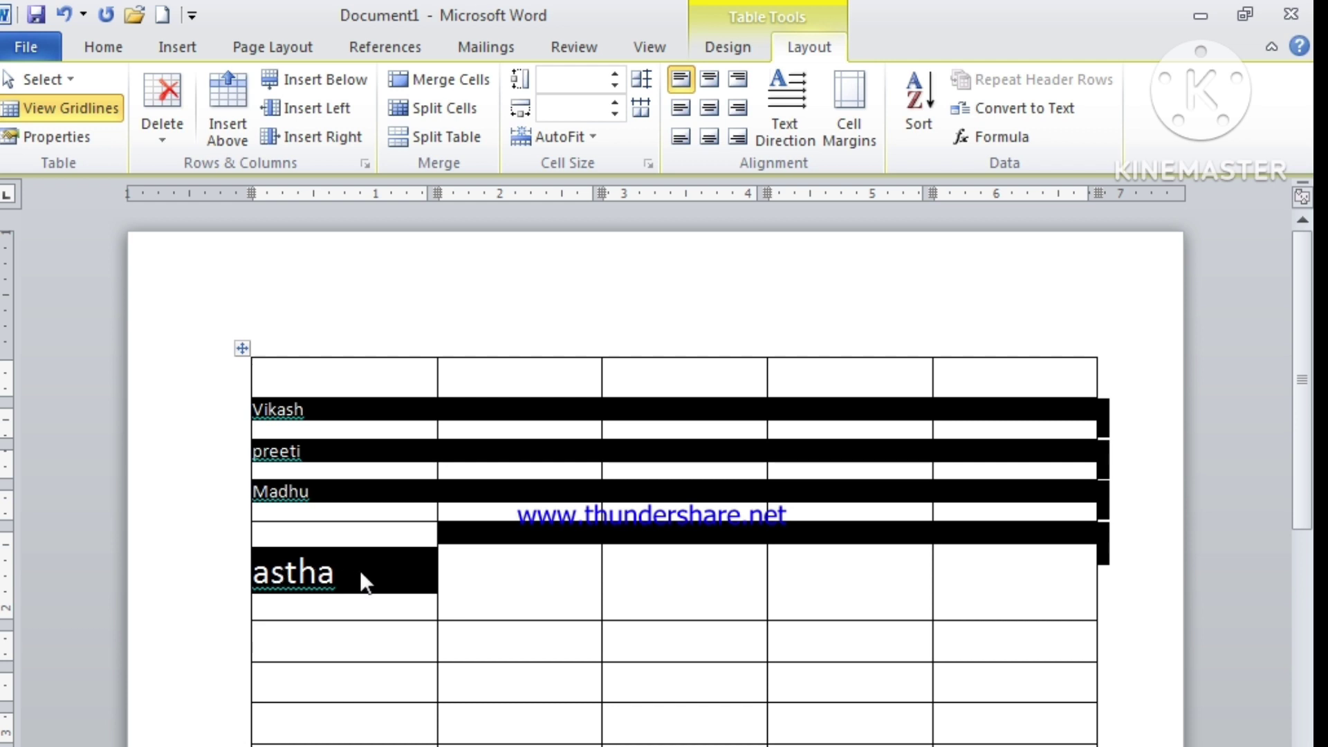
Step: Undo the descending and ascending sorts to restore the original order of the names
key(ctrl+z)
key(ctrl+z)
key(ctrl+z)
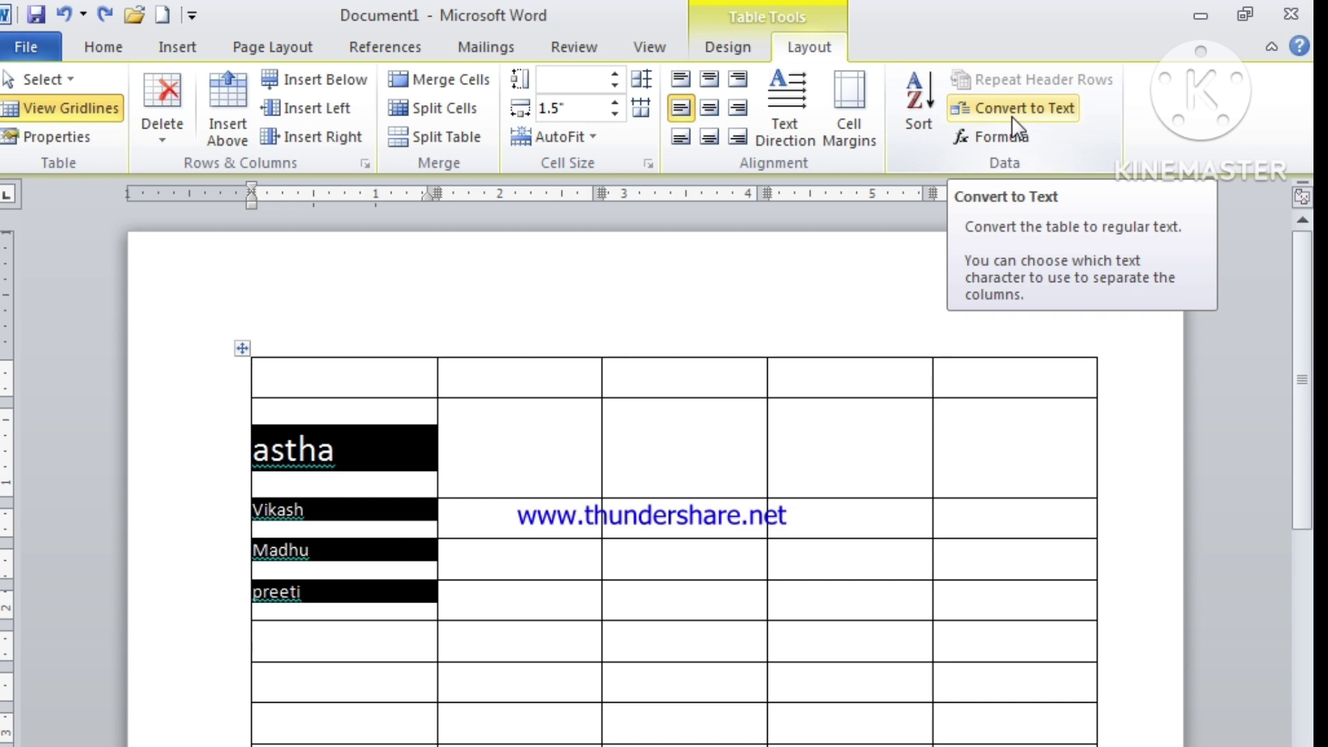
Step: Fill the second column beside the four names with the sample text fgfgfg, hjghghj, uhghgh and ljhj
click(477, 460)
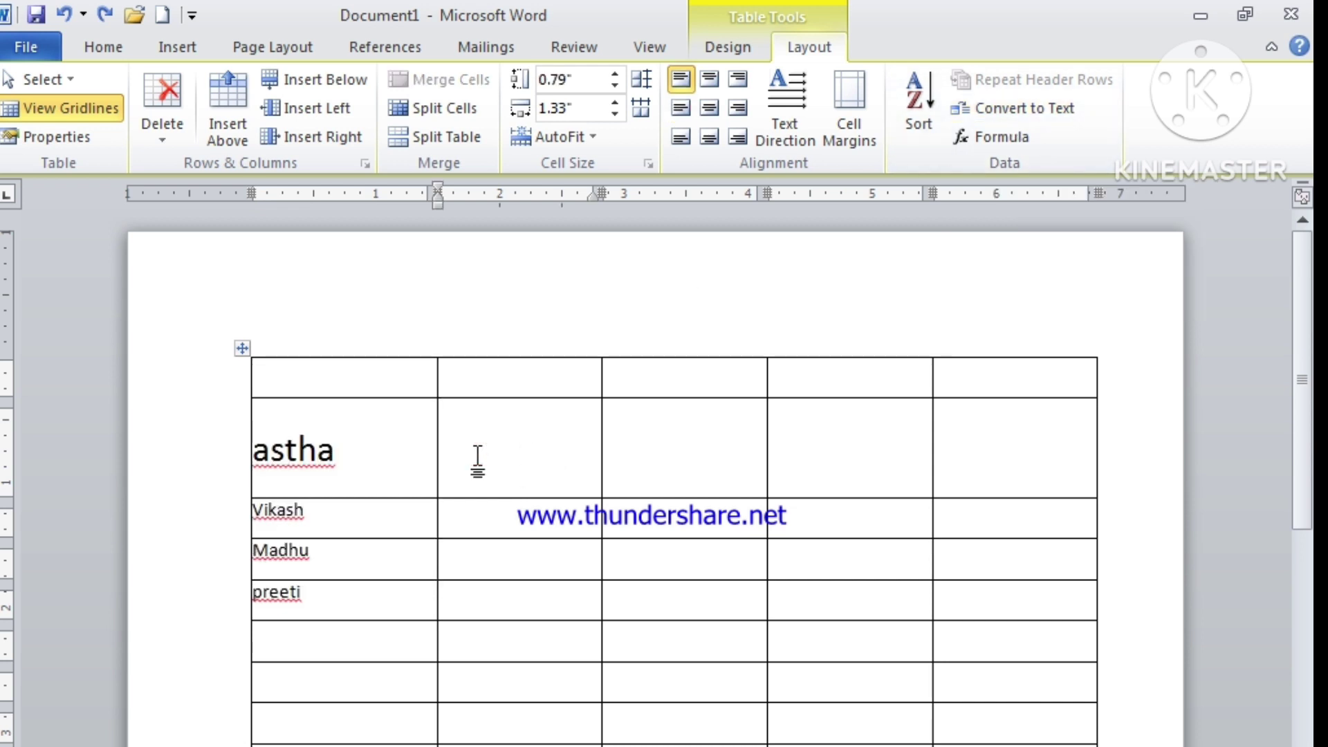
text(fgfgfg)
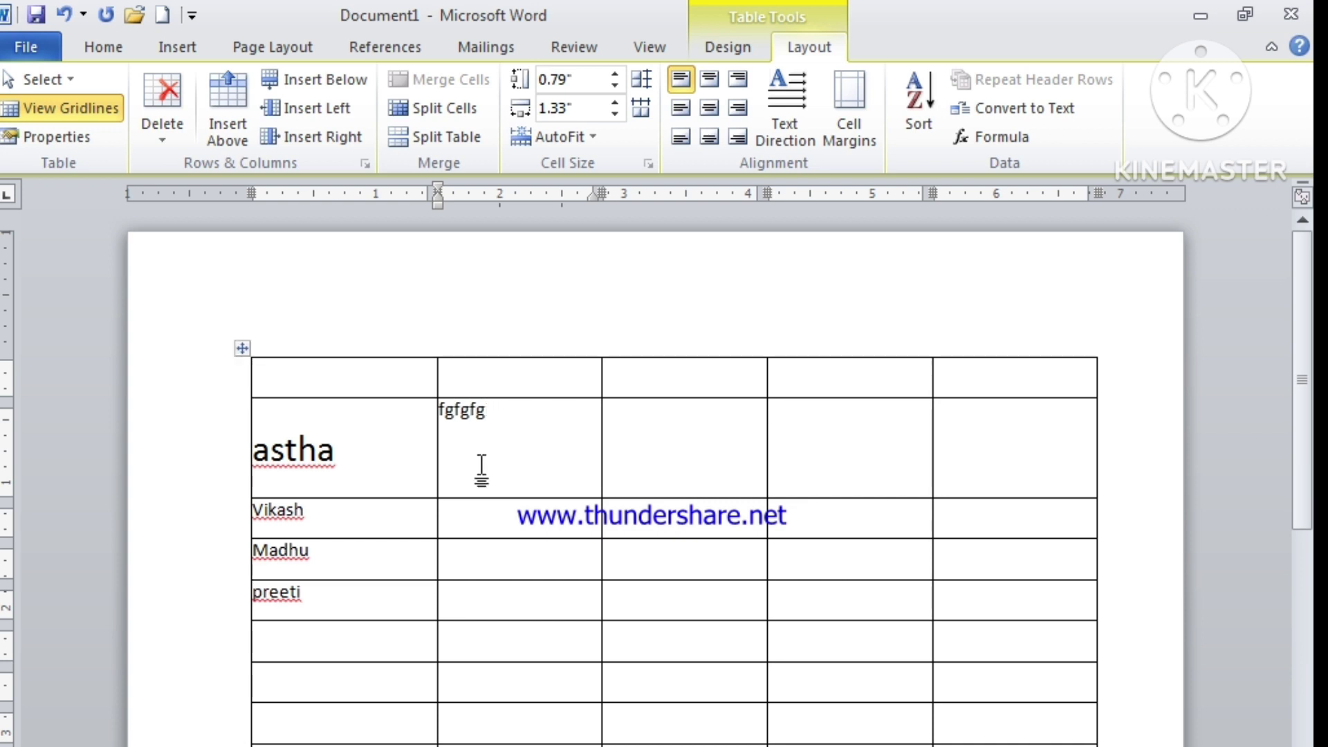
click(483, 535)
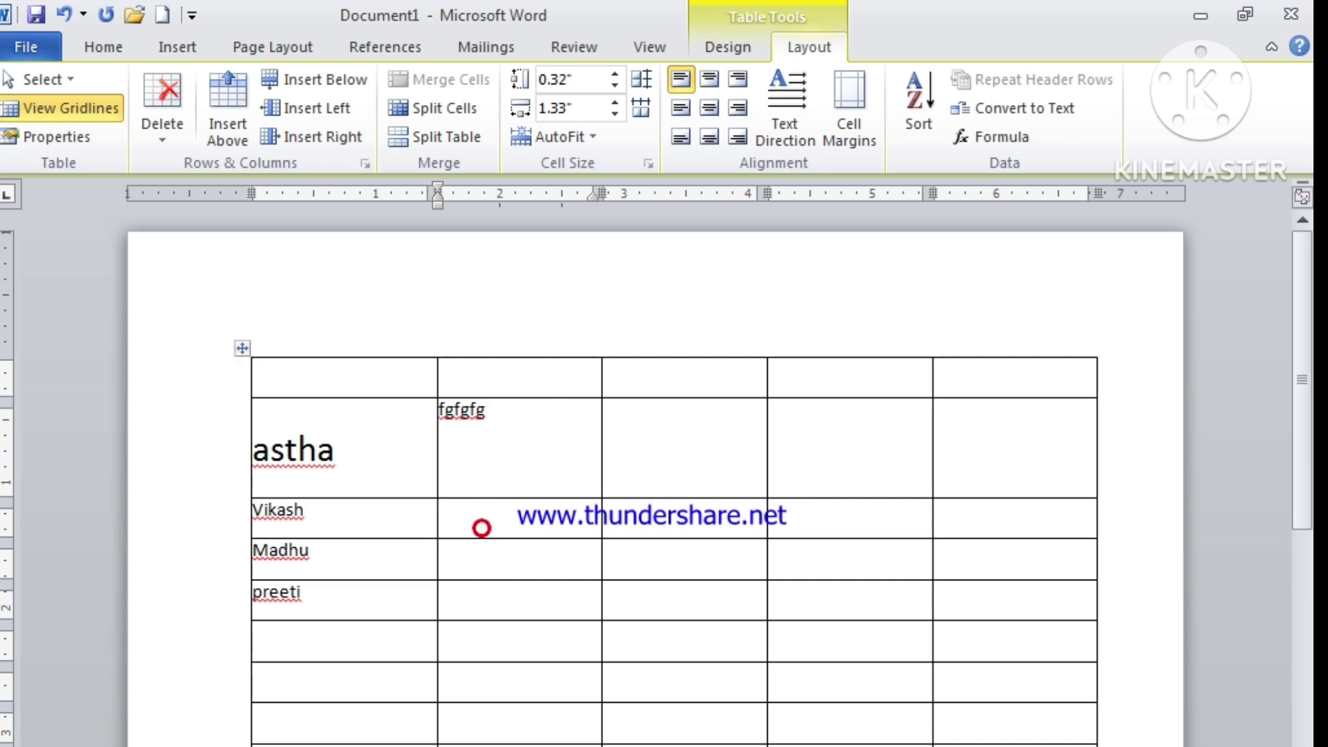
text(hjghghj)
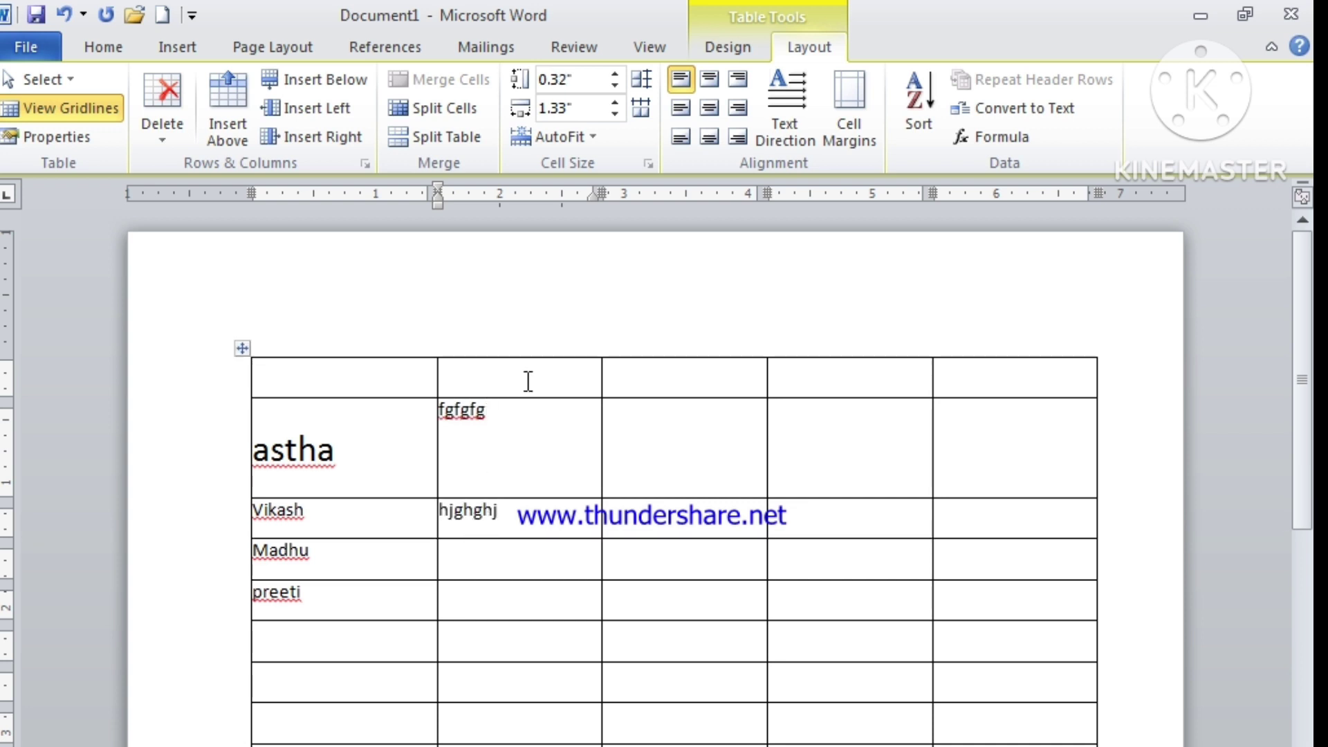
click(523, 547)
text(uhghgh)
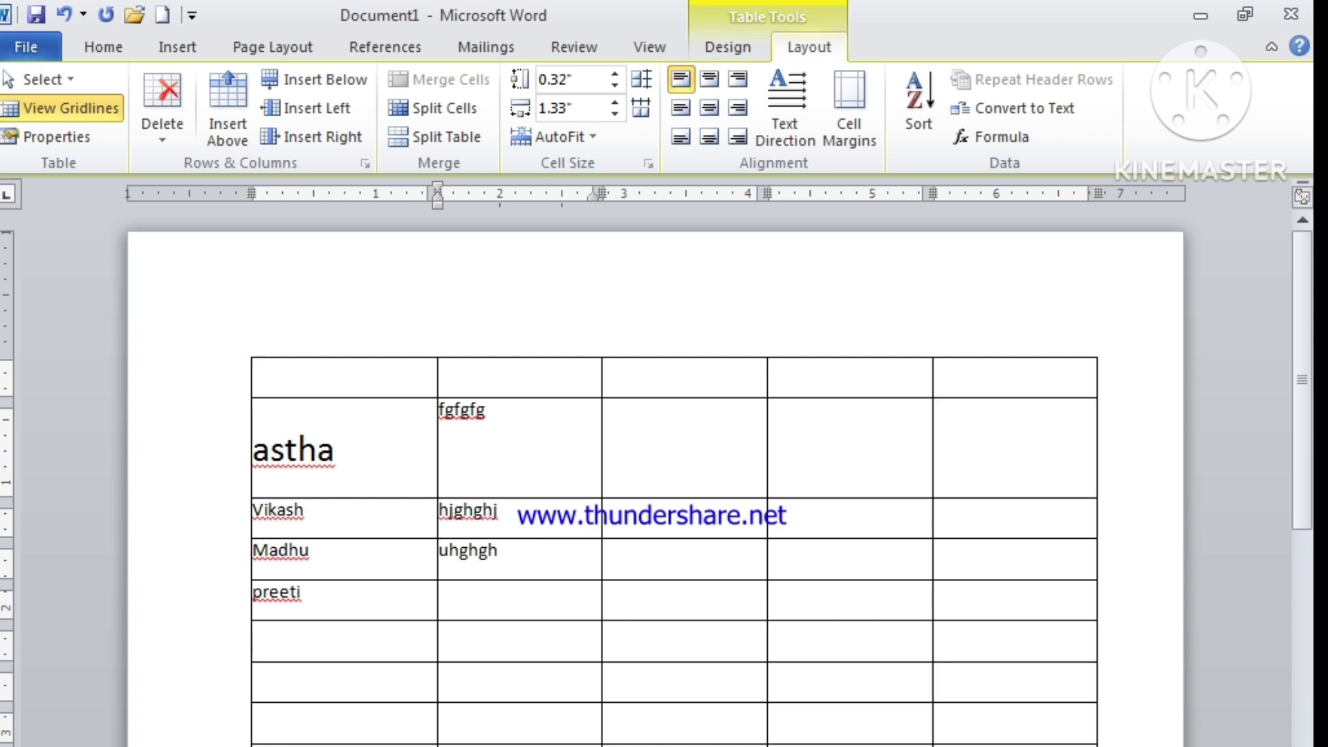
click(518, 590)
text(ljhj)
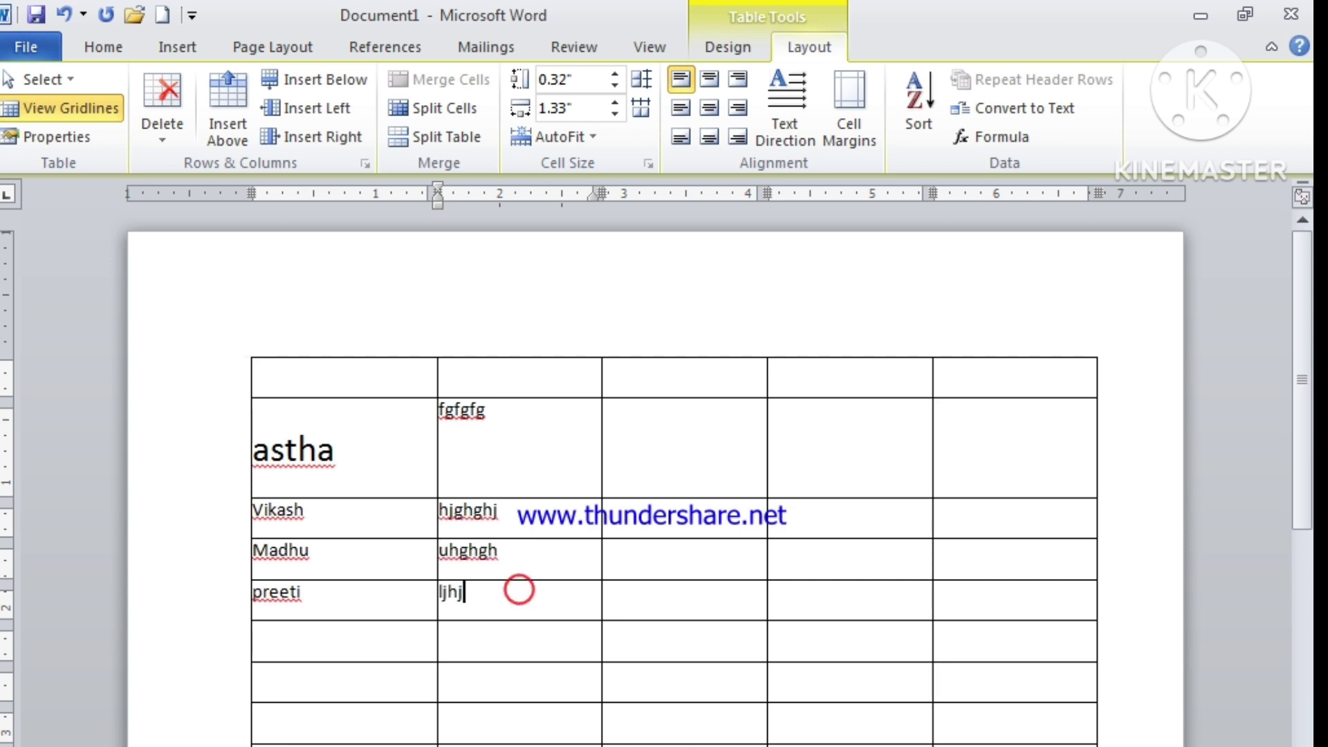
Step: Enter 545, 45, 545 and 21 down the third column, from the second to the fifth row
click(662, 449)
text(545)
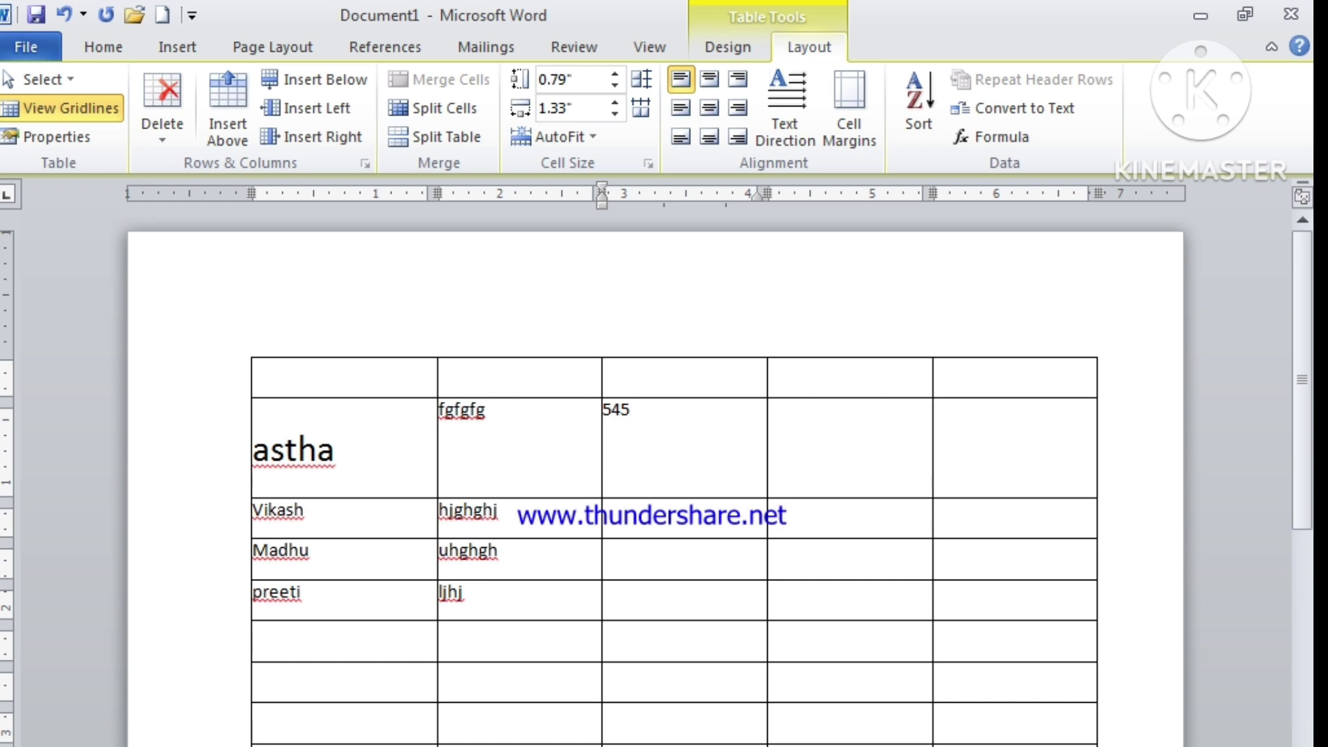
key(Down)
text(45)
key(Down)
text(545)
key(Down)
text(21)
Step: Enter 989, 878 and 88 in the third, fourth and fifth rows of the fourth column
key(Up)
key(Right)
key(Tab)
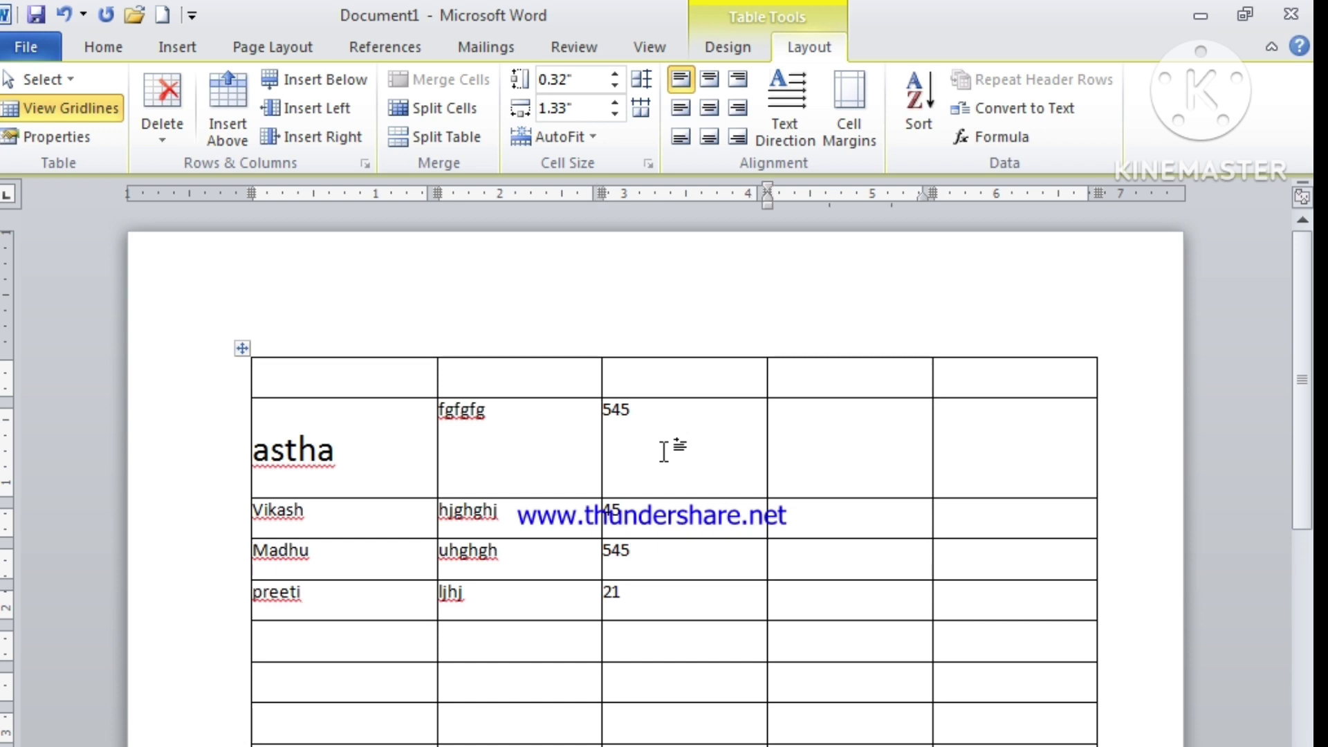
text(878)
text(889)
key(Down)
key(Down)
key(Up)
text(8)
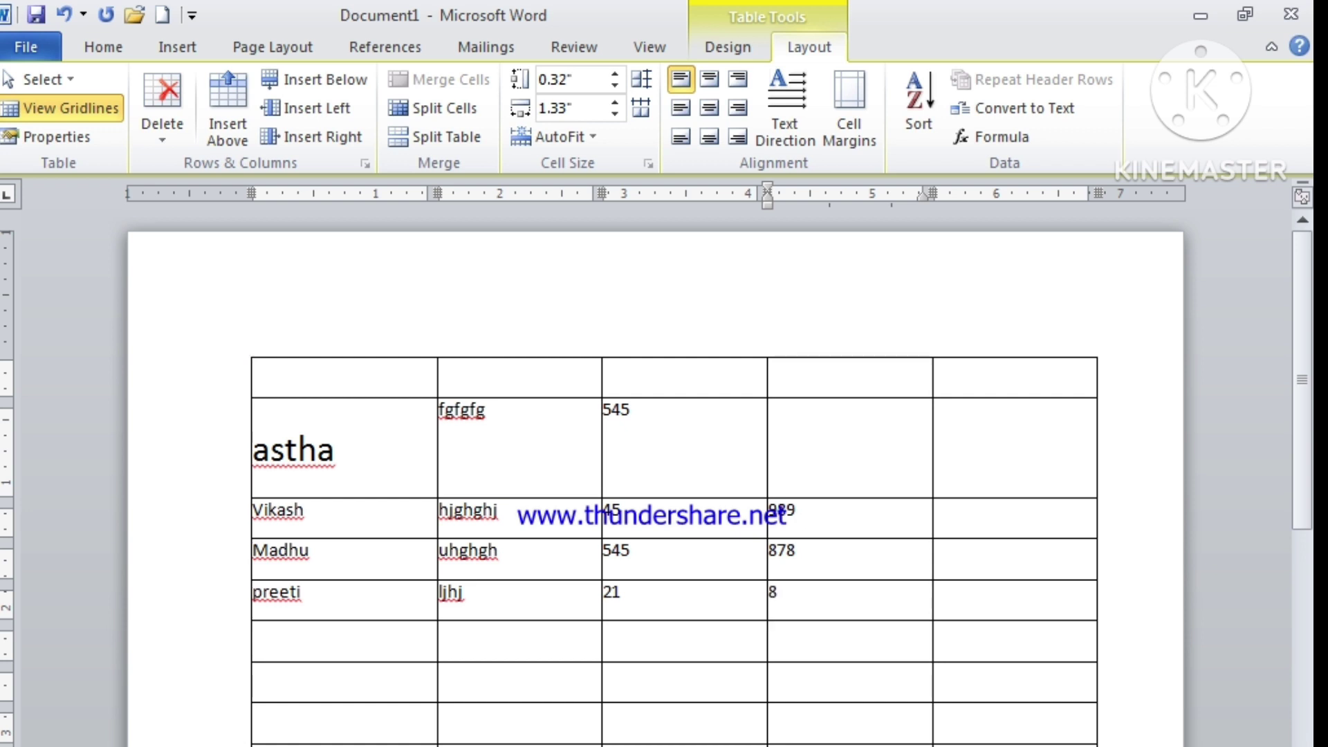
text(8)
Step: Enter 96 in the second row of the fourth column
key(Up)
key(Up)
key(Up)
key(Up)
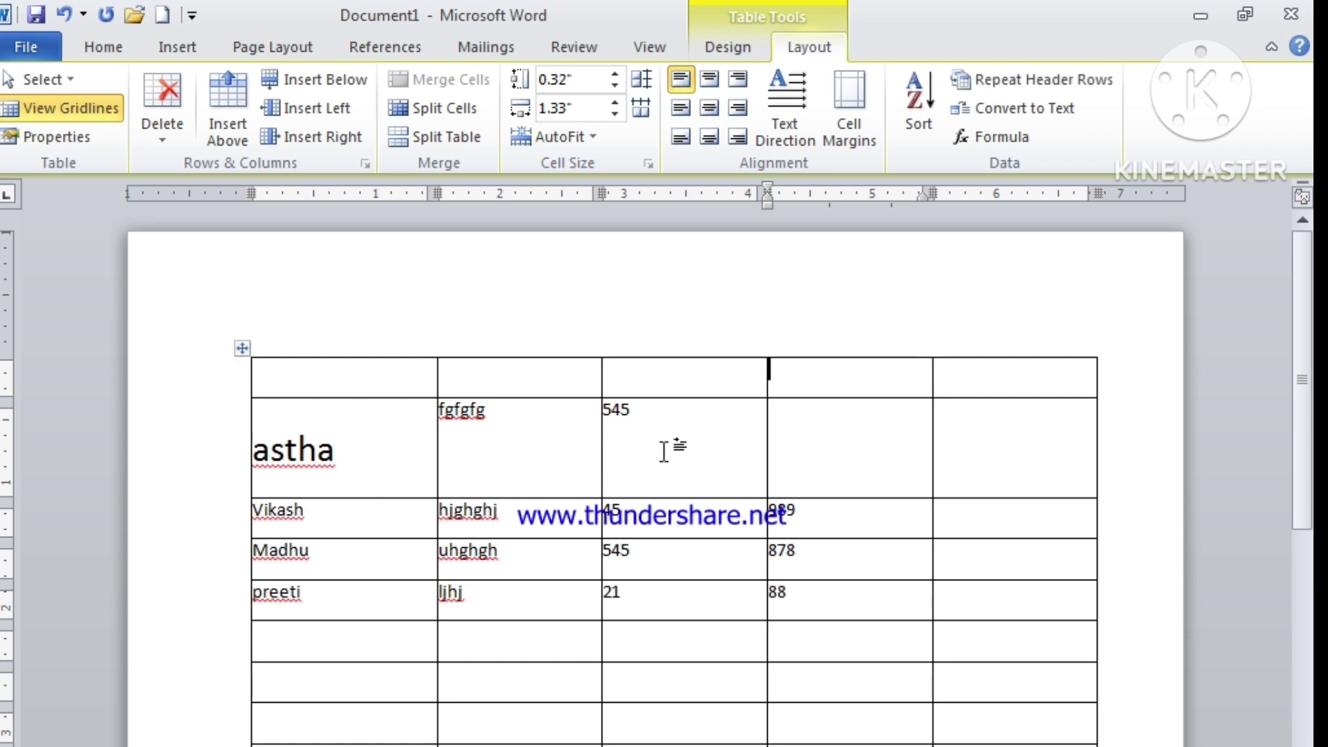
key(Down)
text(96)
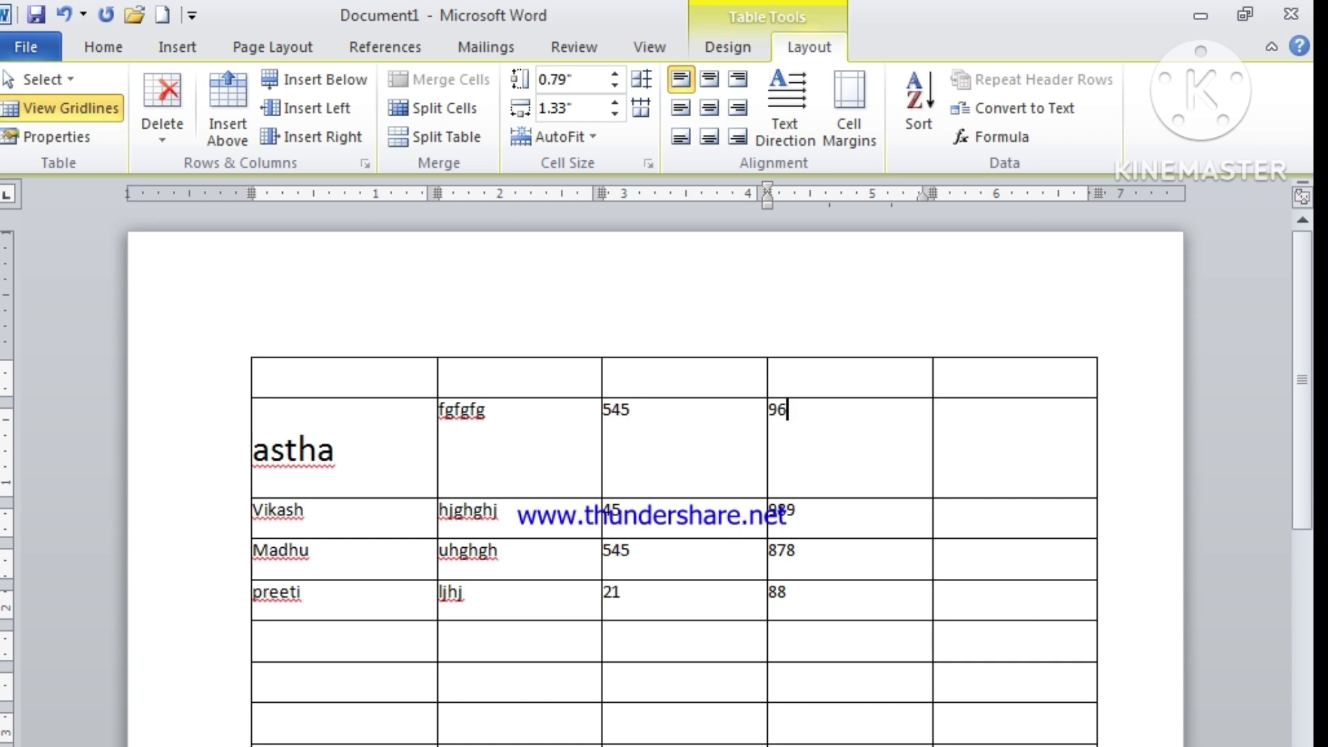
key(Up)
key(Down)
Step: Enter 454, 545, 55 and 55 down the fifth column, from the second to the fifth row
click(1031, 449)
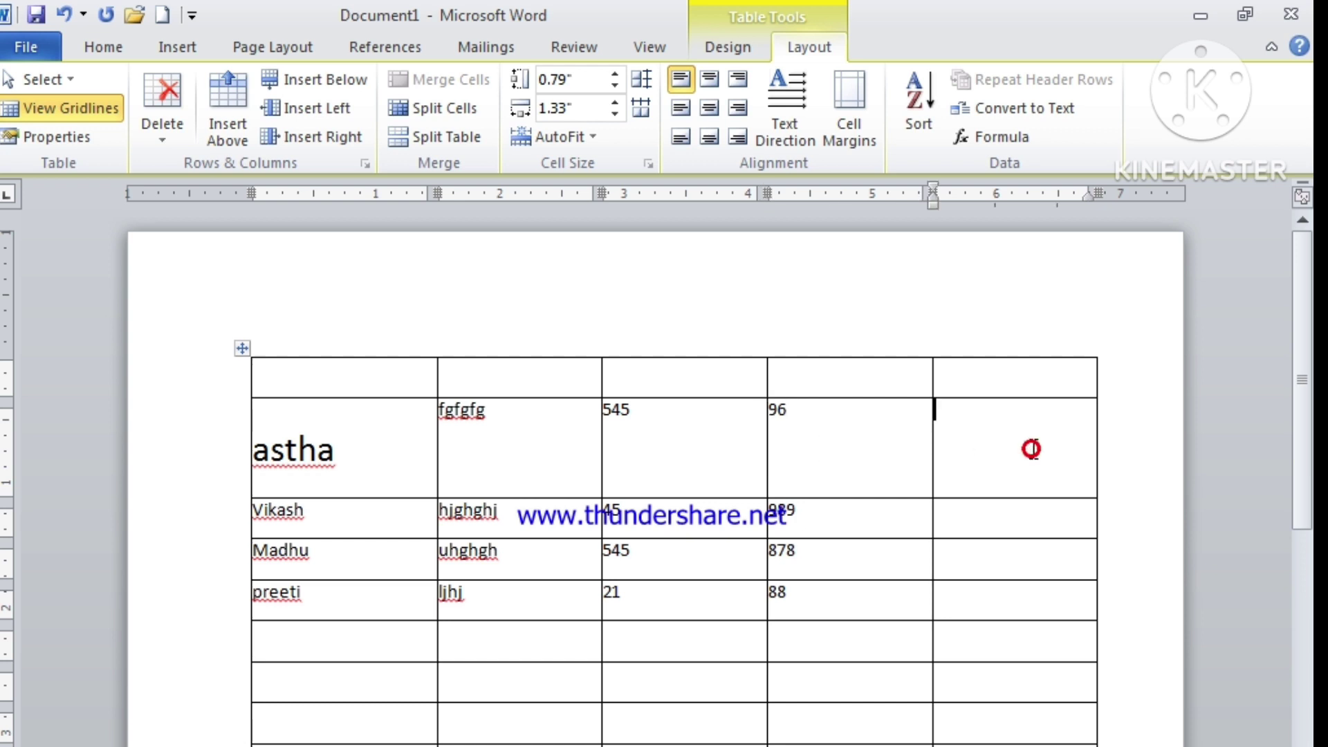
text(454)
key(Down)
text(545)
key(Down)
text(55)
key(Down)
text(55)
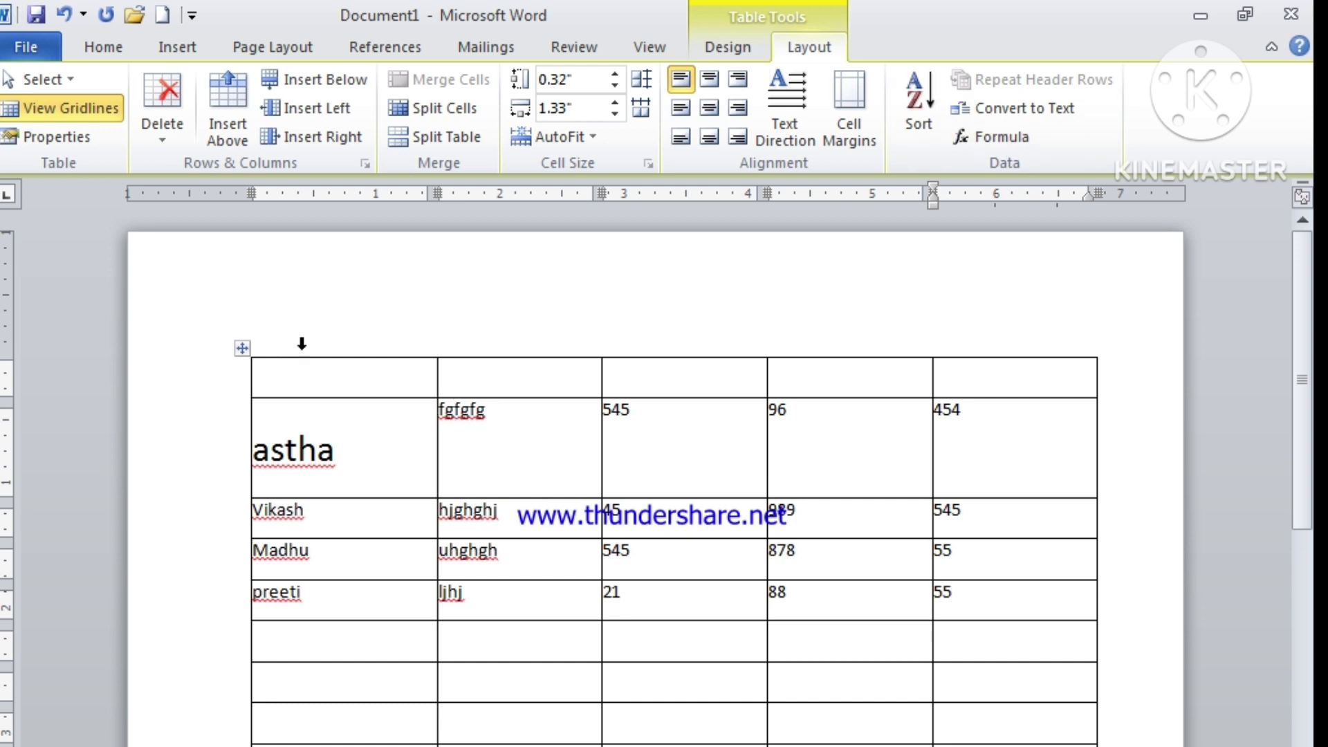
Step: Convert the whole table to regular text, separating the columns with tabs
click(242, 348)
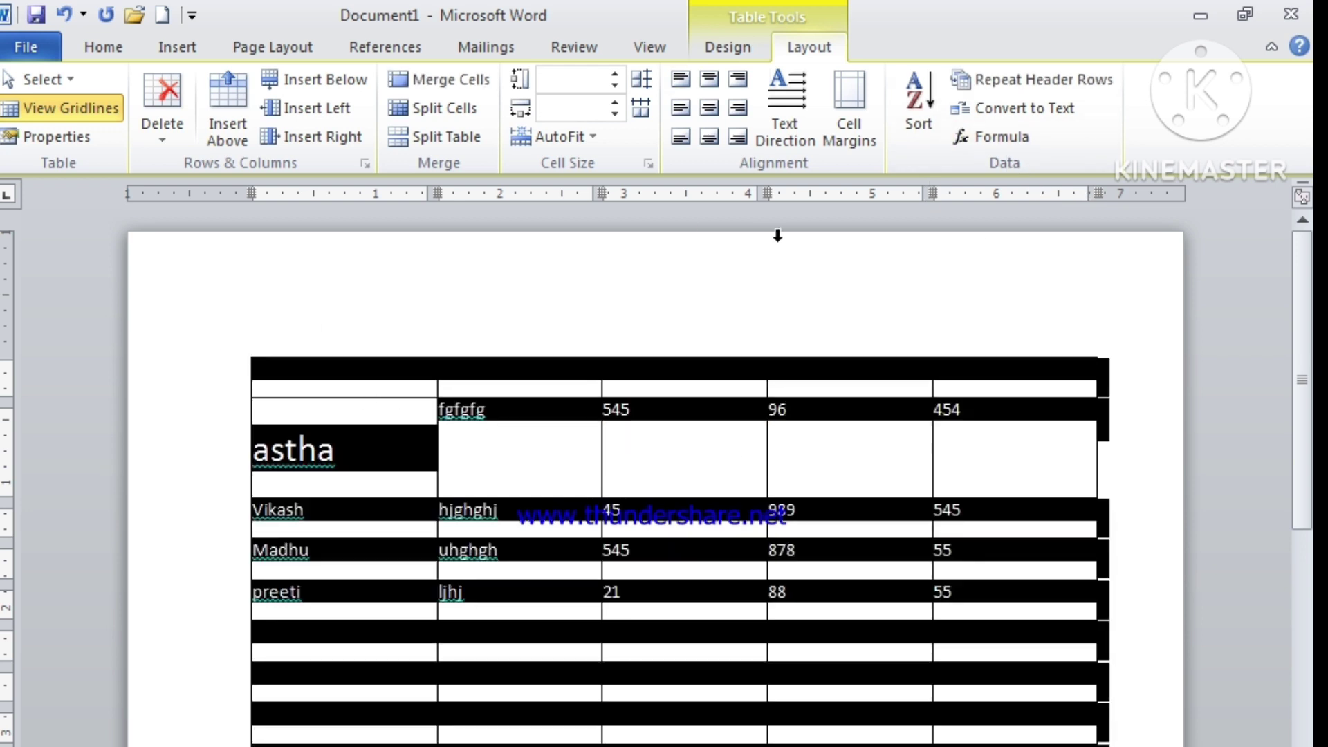
click(1052, 108)
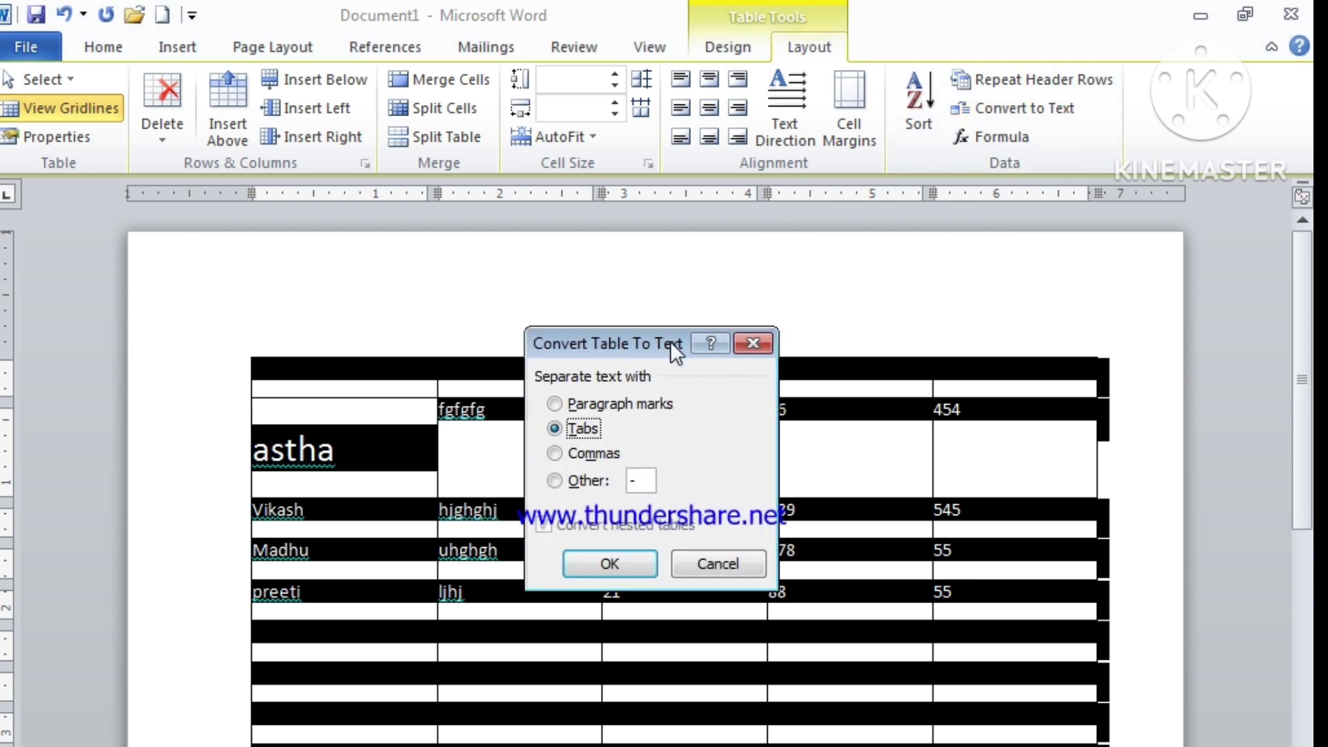
drag(657, 343, 758, 342)
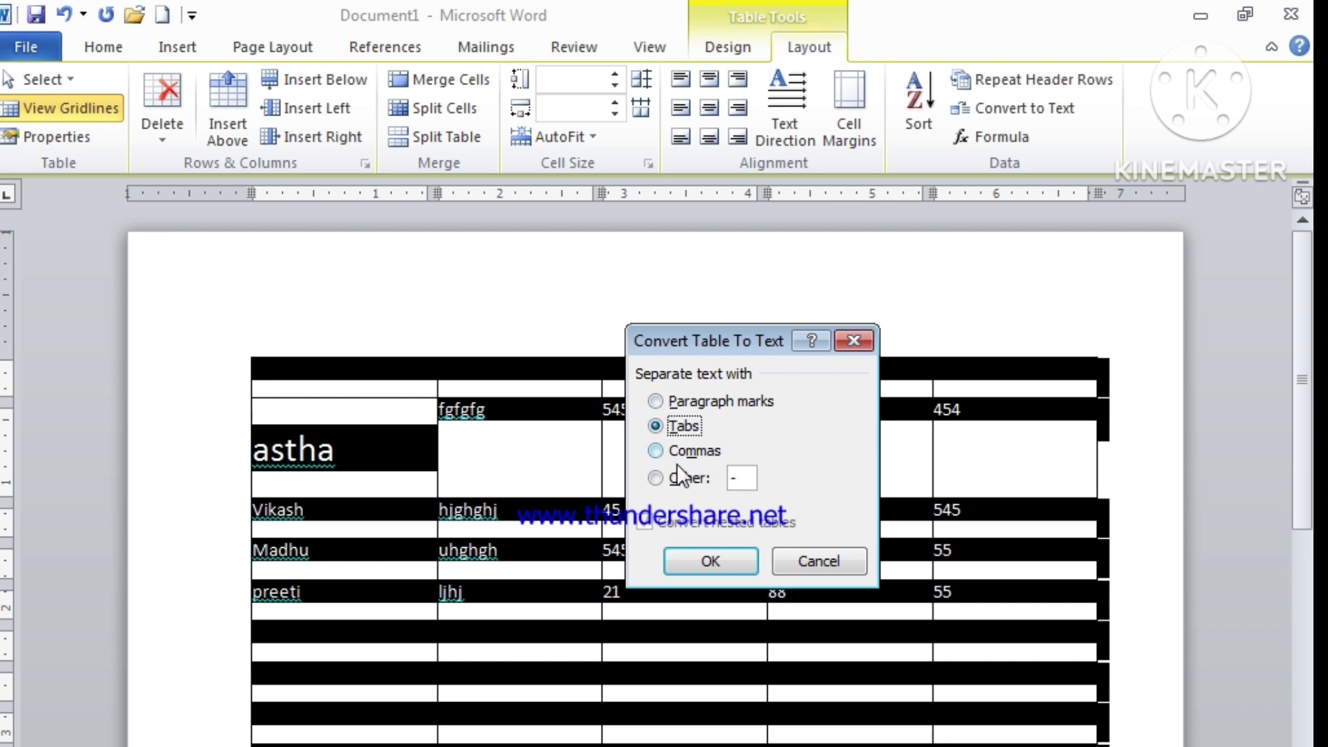
click(709, 562)
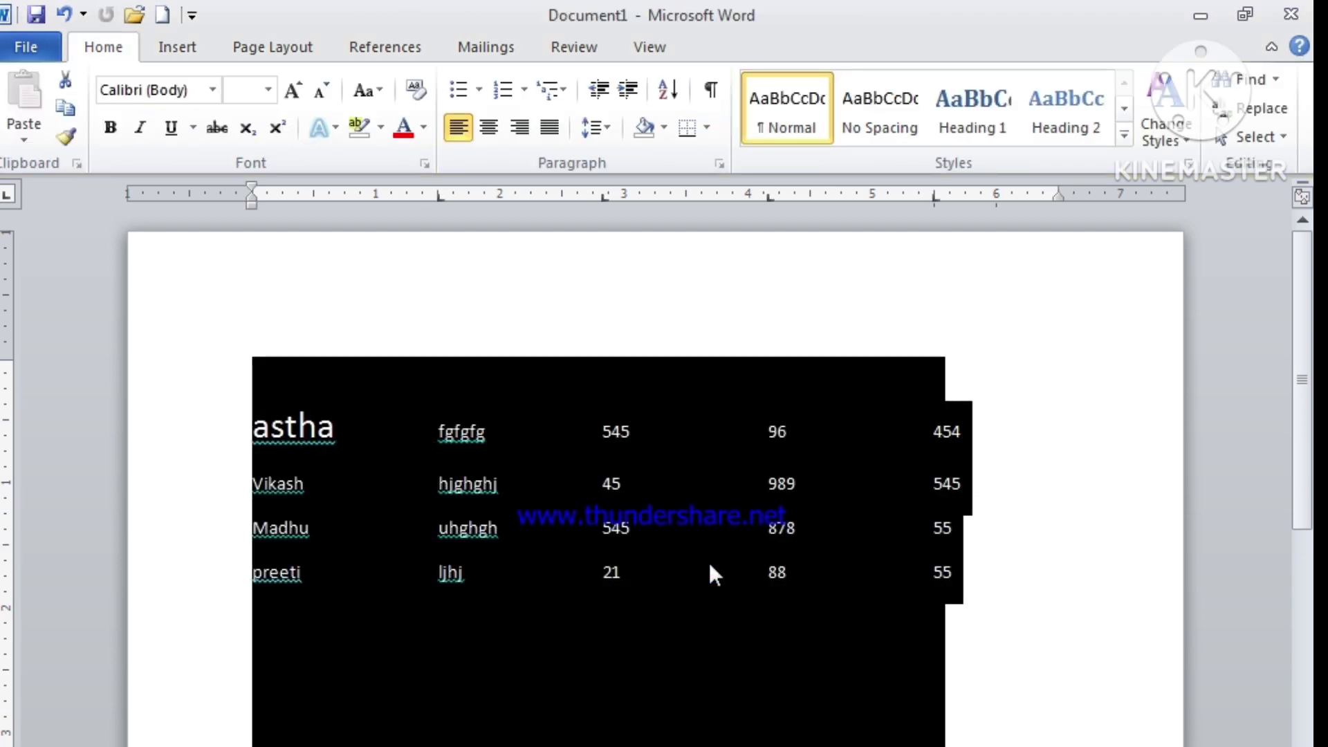
Step: Convert the four lines of tabbed text into a five-column table with automatic fixed column width, separating text at tabs
click(903, 567)
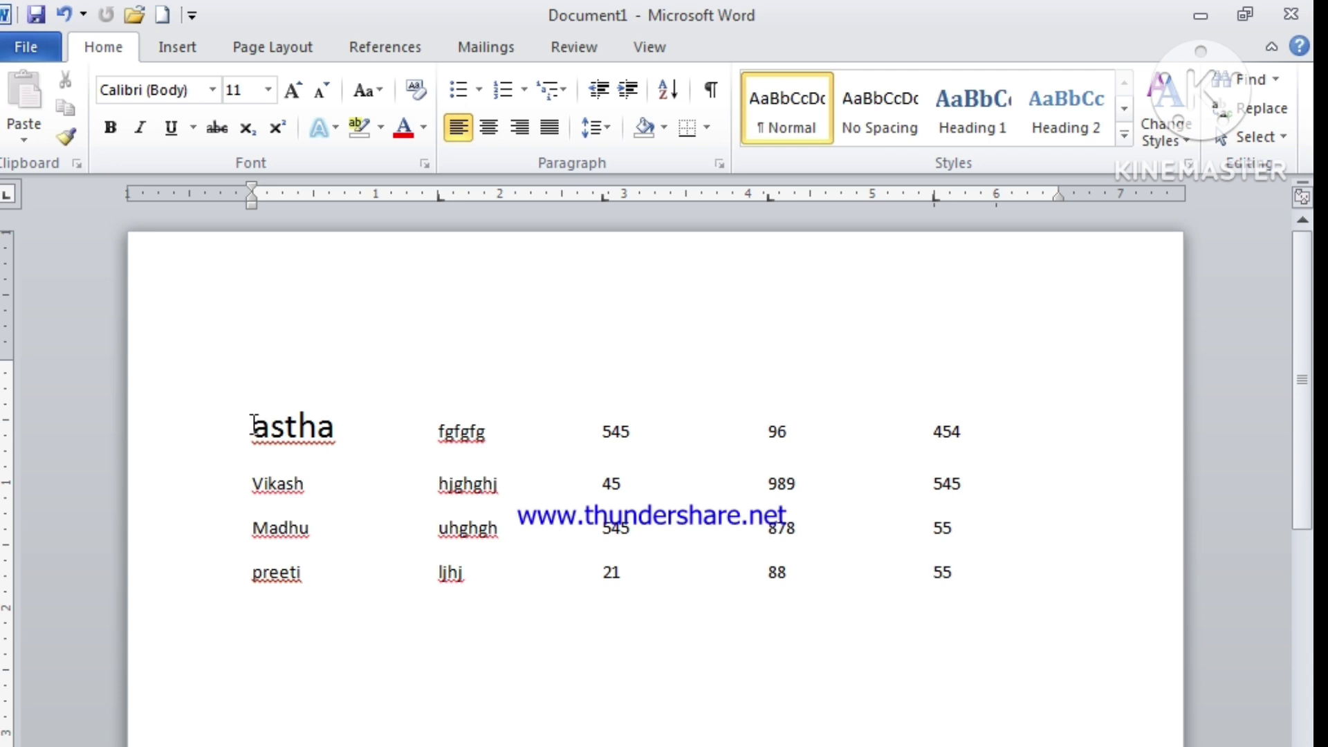
drag(253, 424, 942, 580)
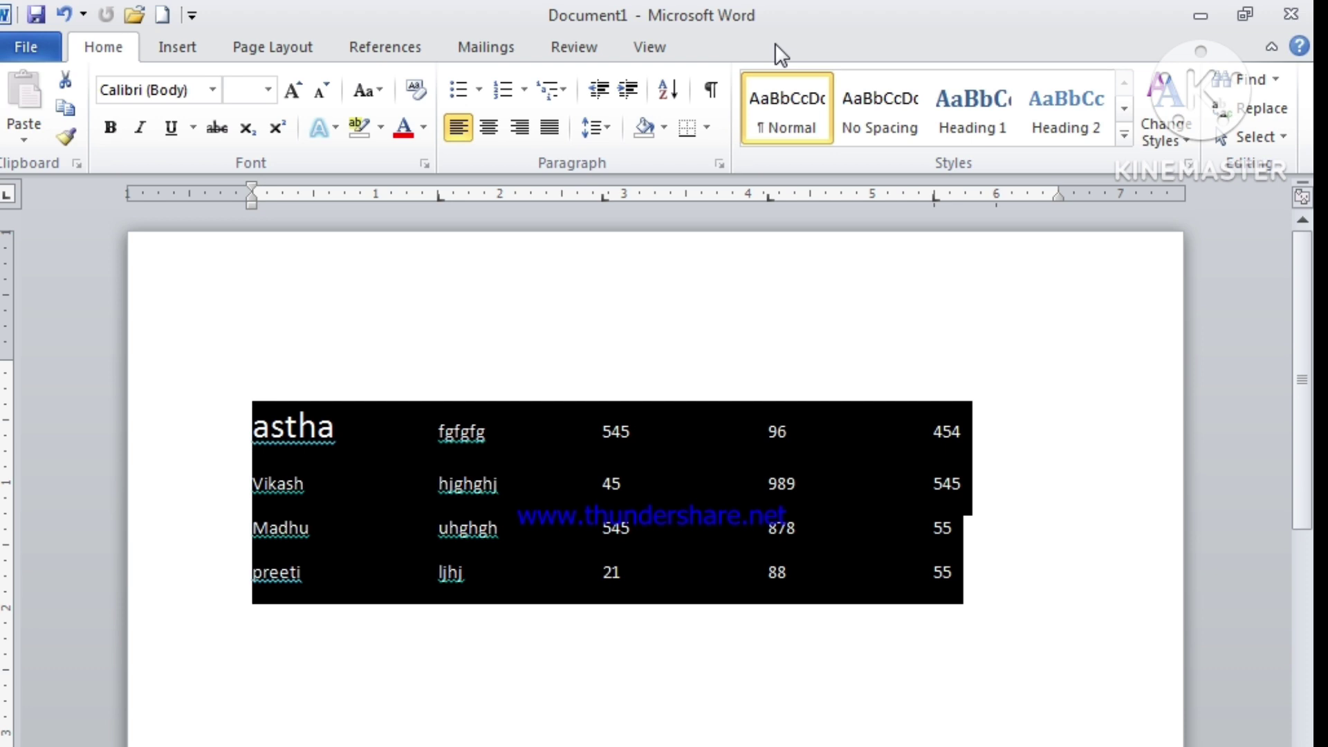
click(181, 51)
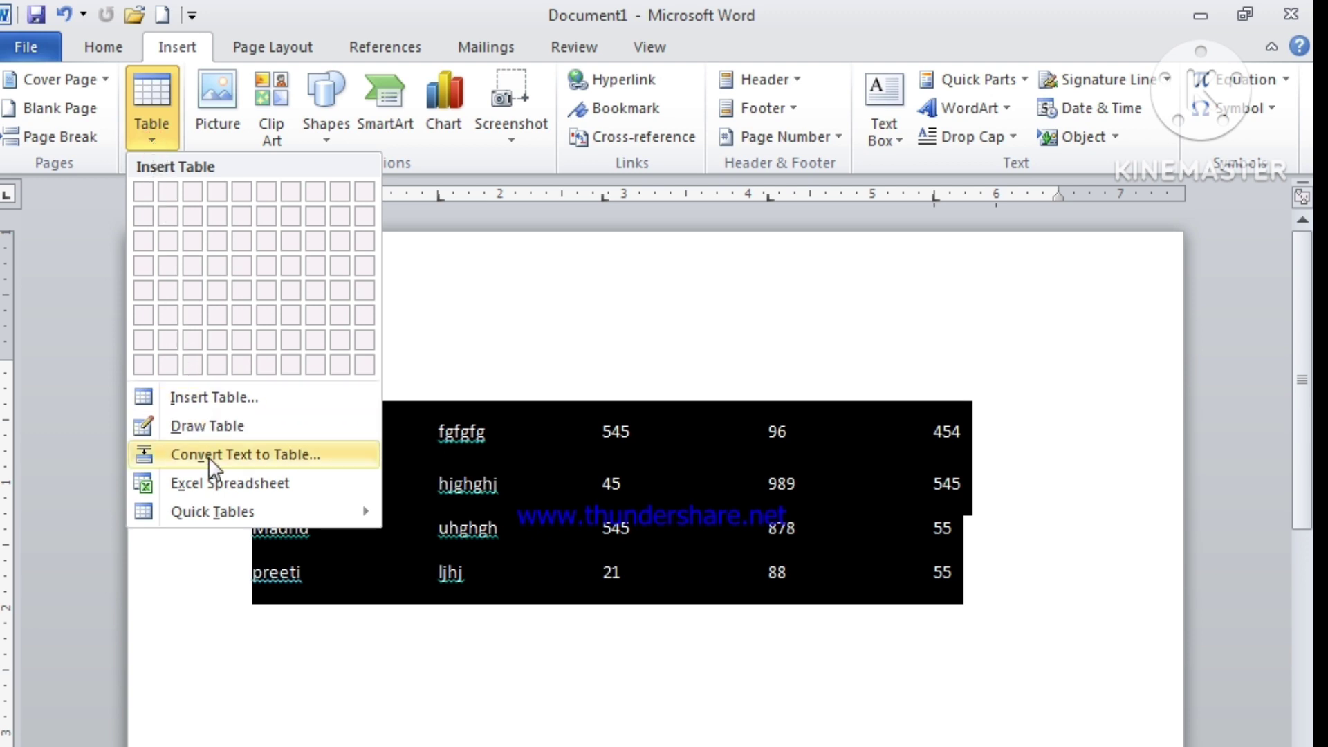
click(248, 455)
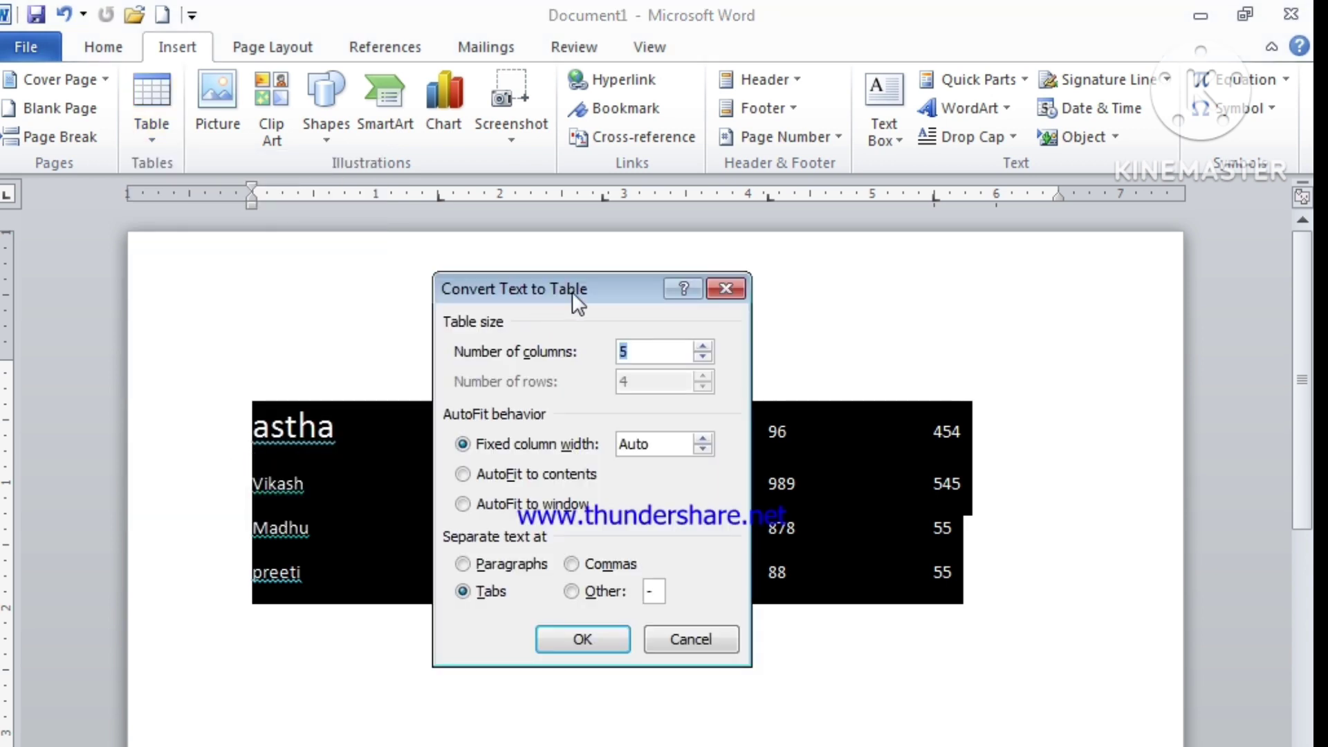
drag(577, 289, 700, 588)
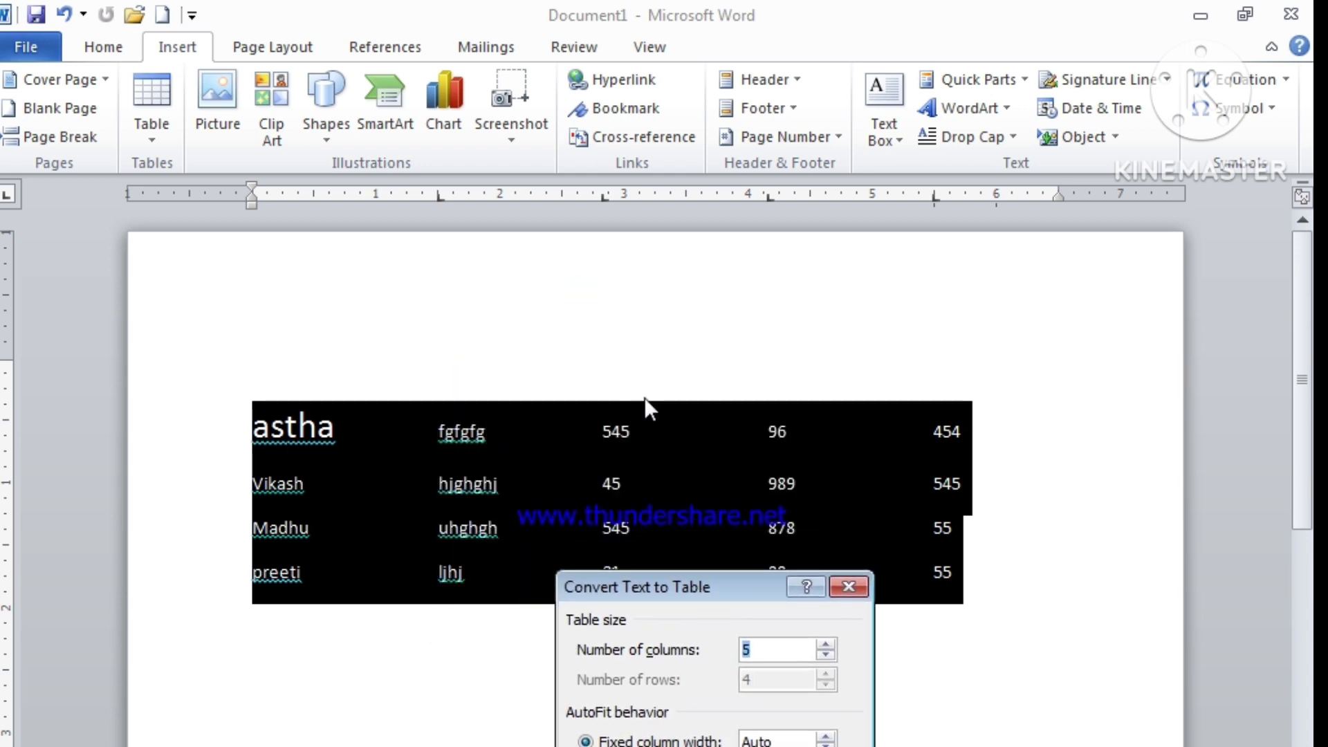
drag(718, 579, 731, 481)
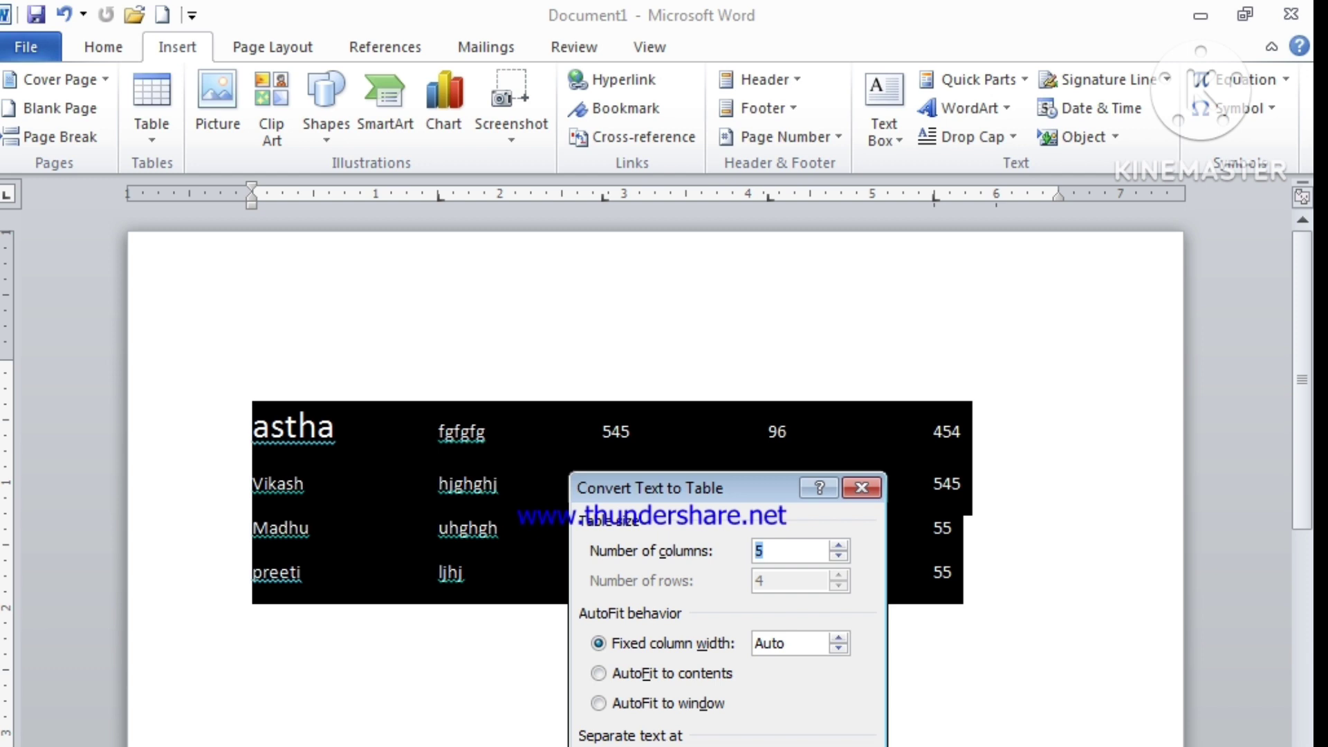
click(769, 746)
click(769, 745)
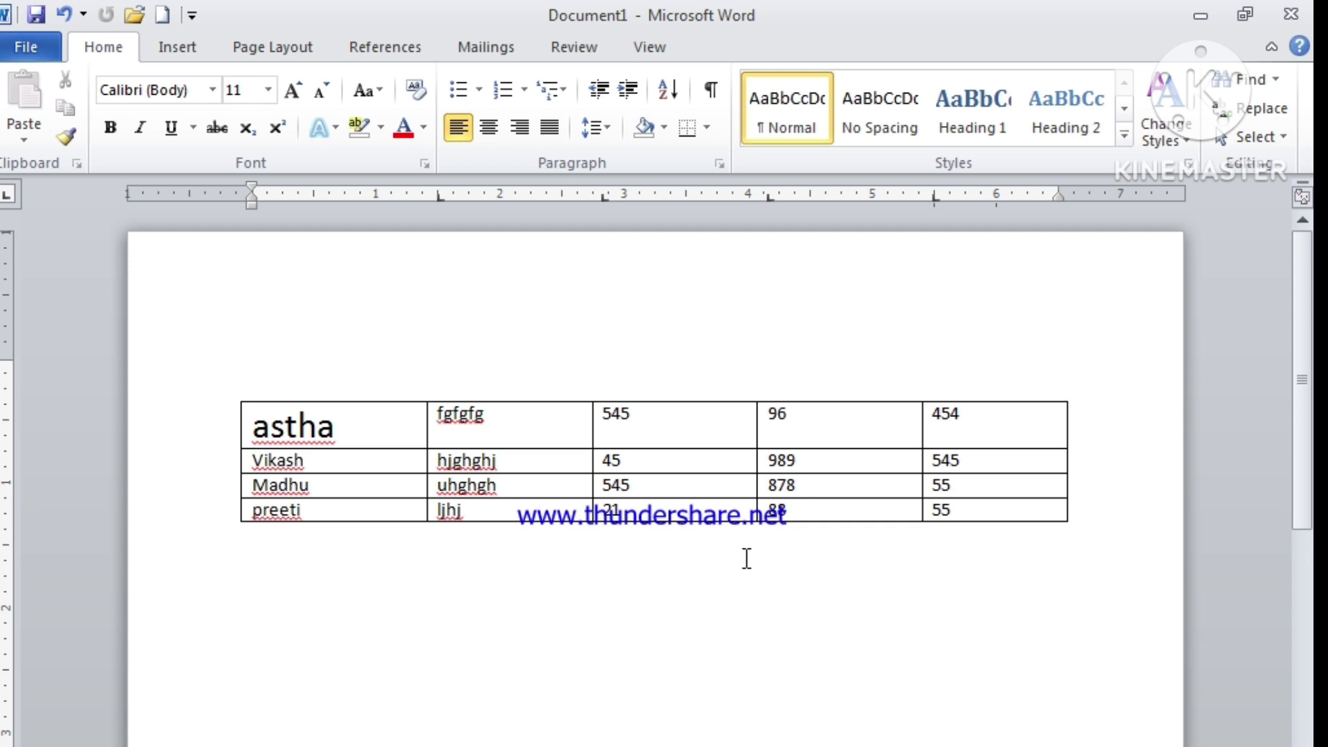
Step: Clear the four values in the table's fifth column
click(372, 429)
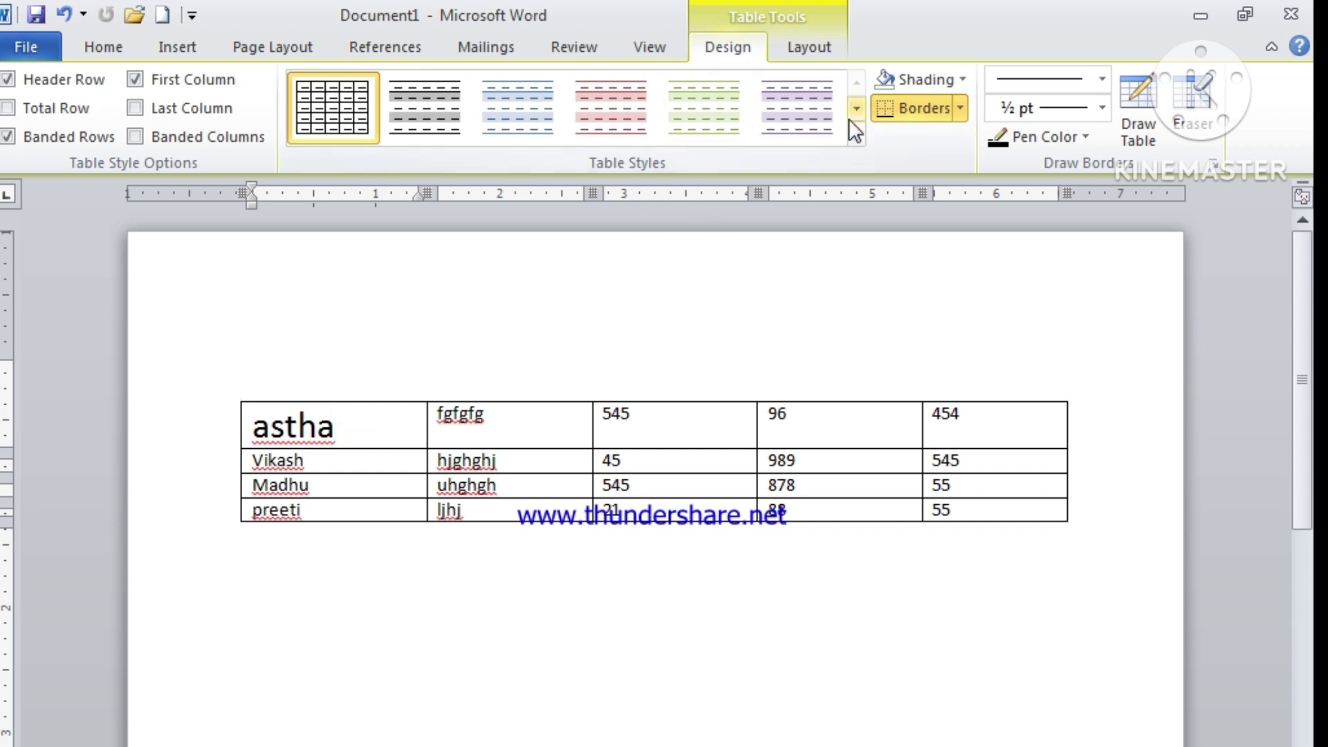
click(797, 45)
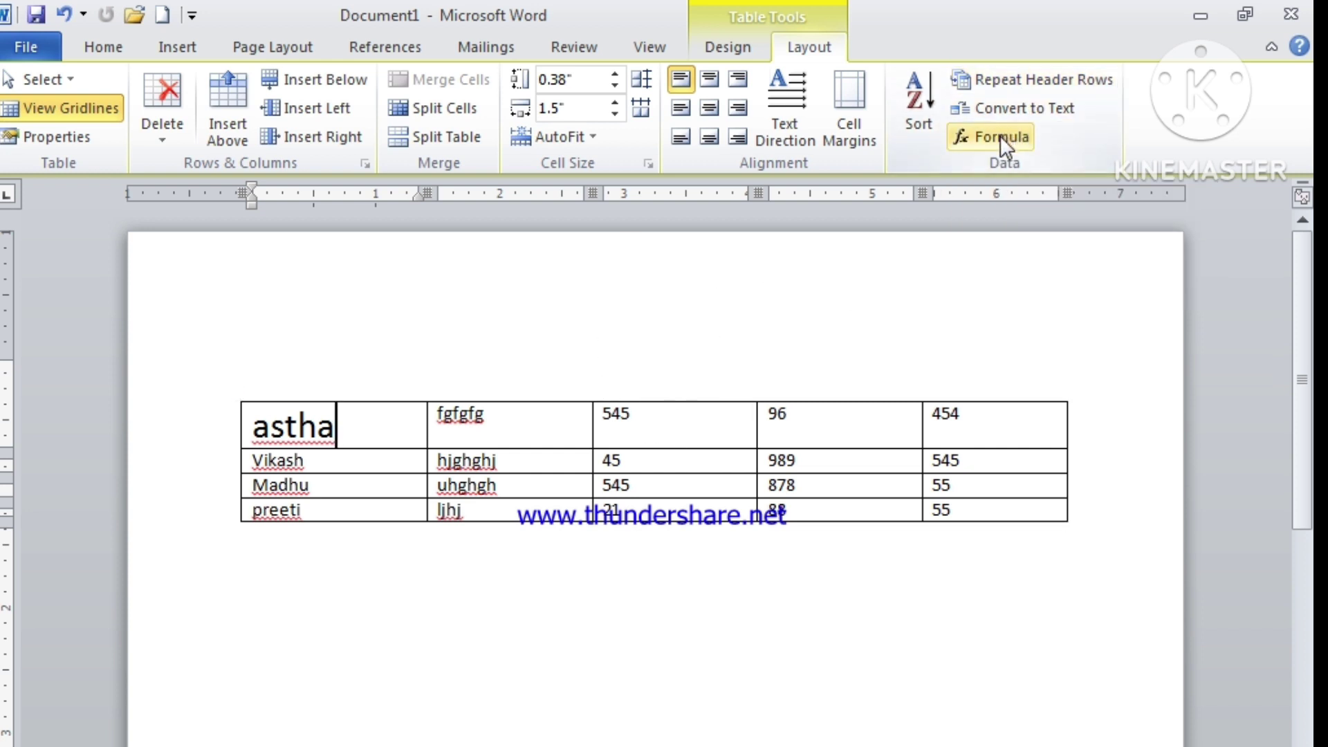
drag(973, 413, 934, 515)
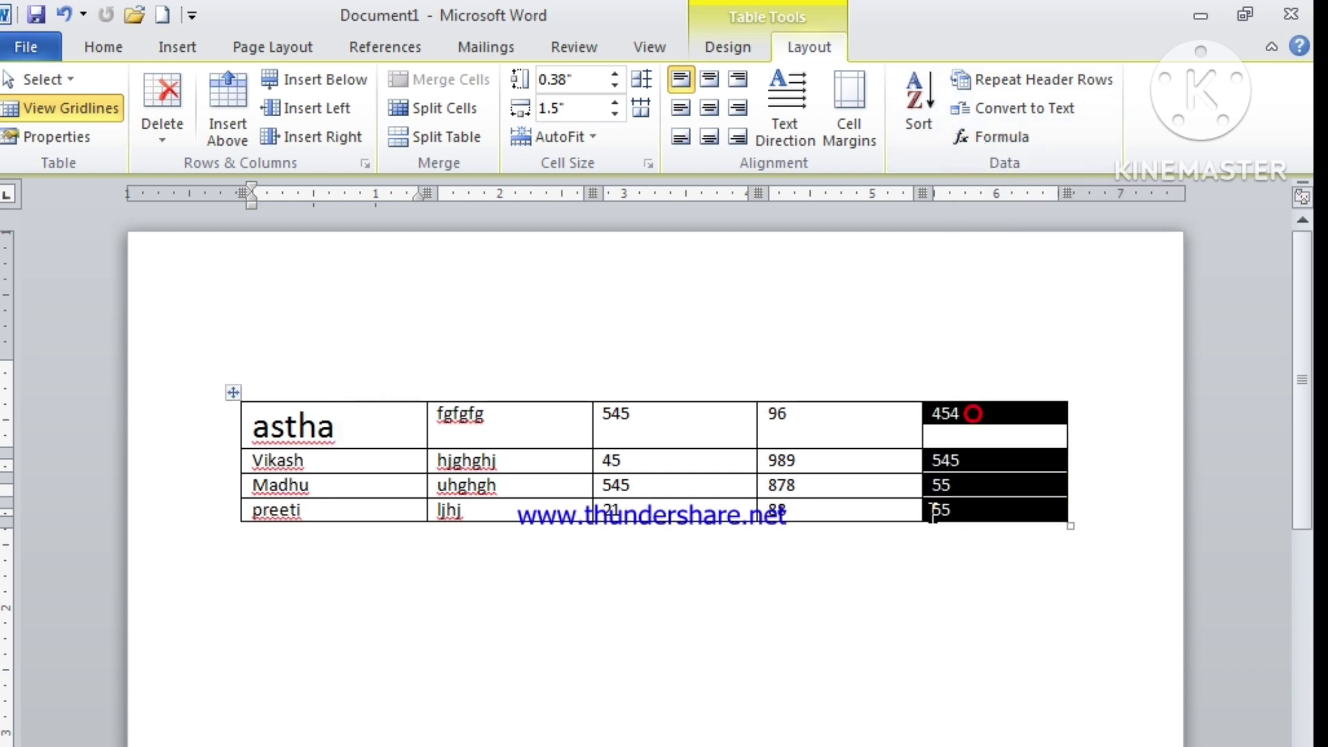
key(Delete)
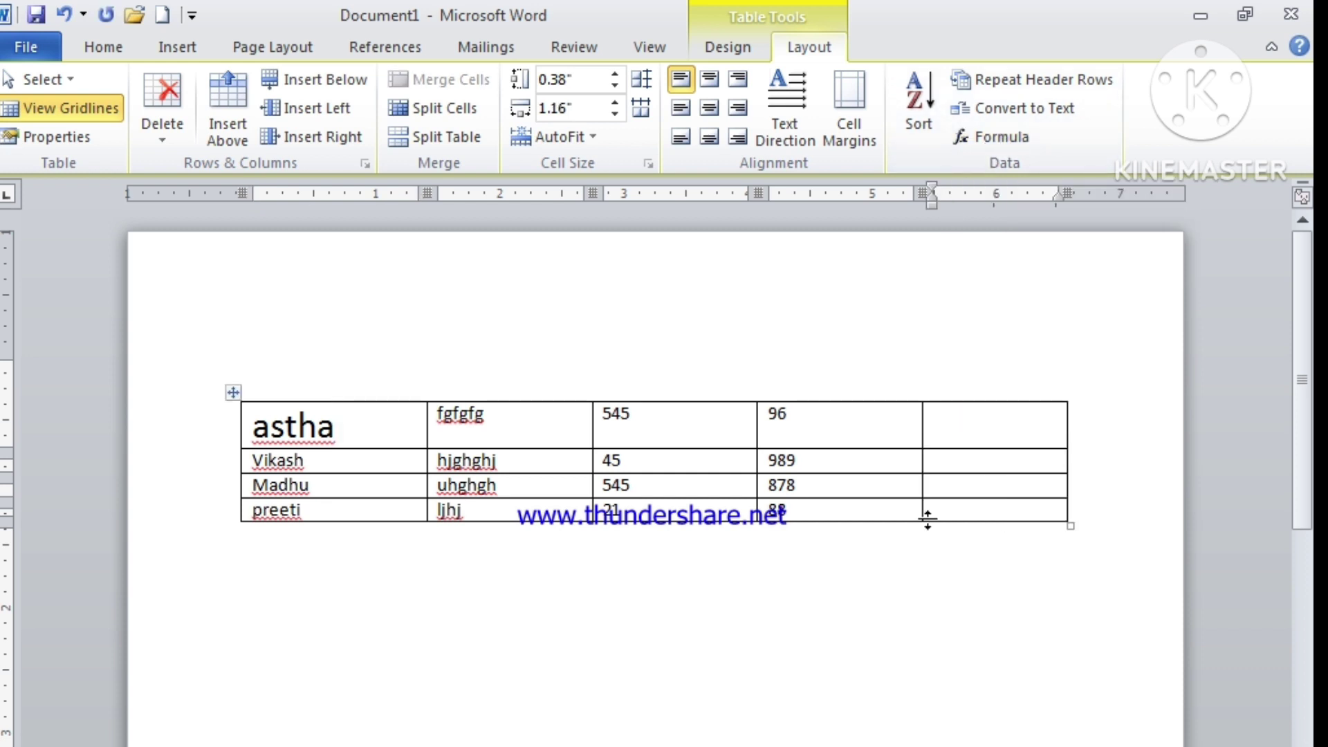
Step: Insert the formula =SUM(LEFT) in the first row's last cell to total that row's numbers
click(1001, 138)
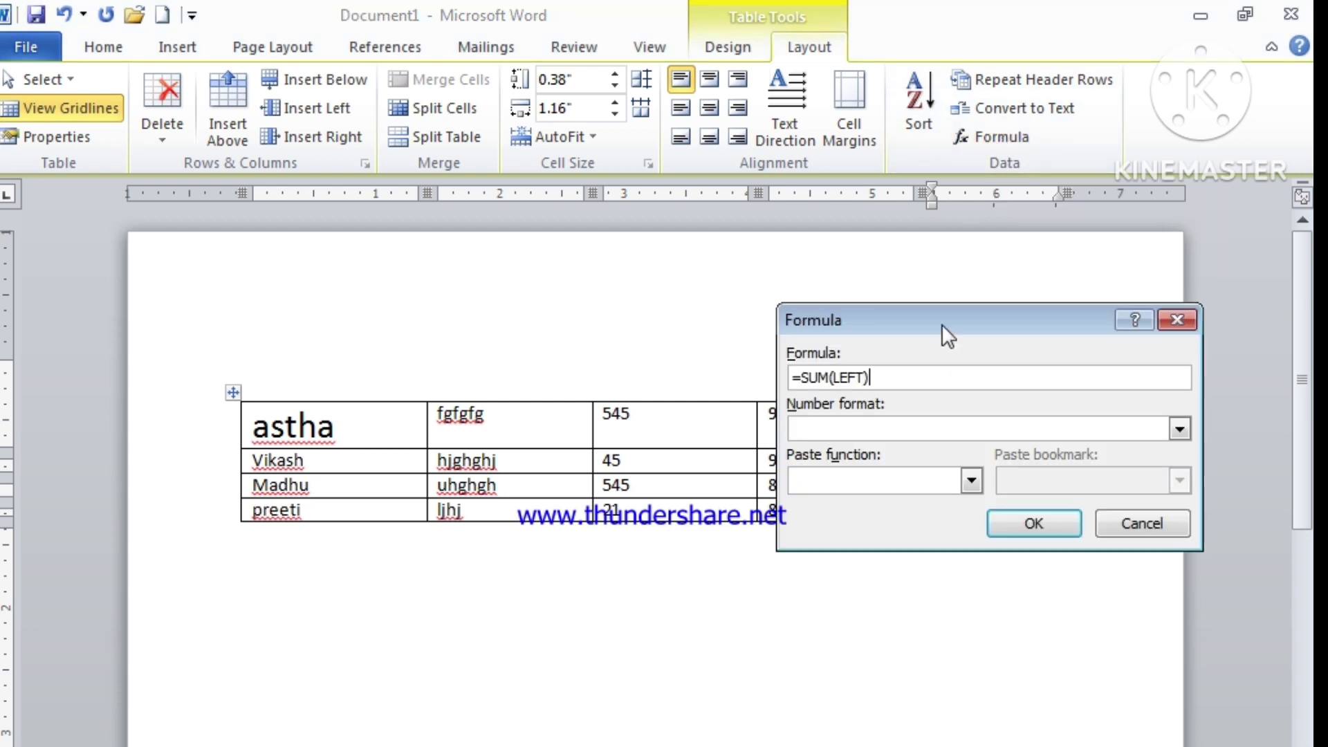
drag(943, 322, 803, 595)
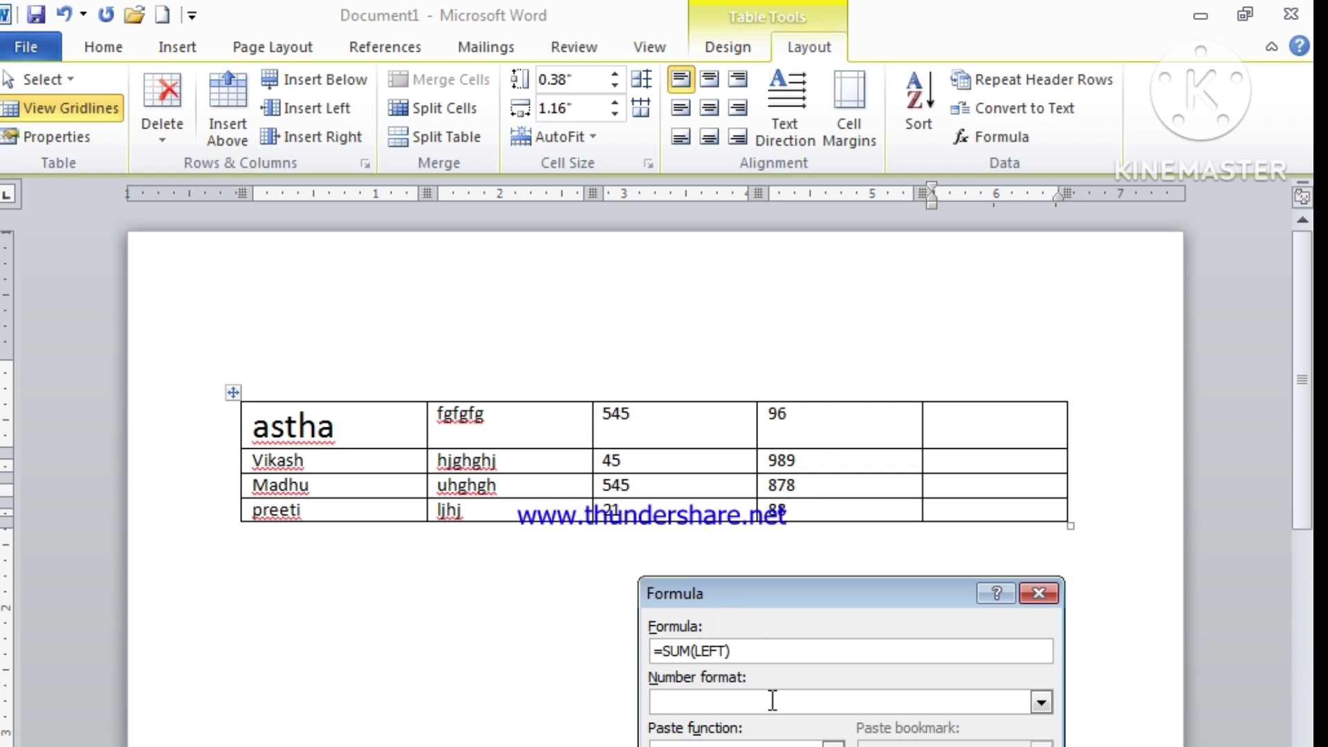
key(Return)
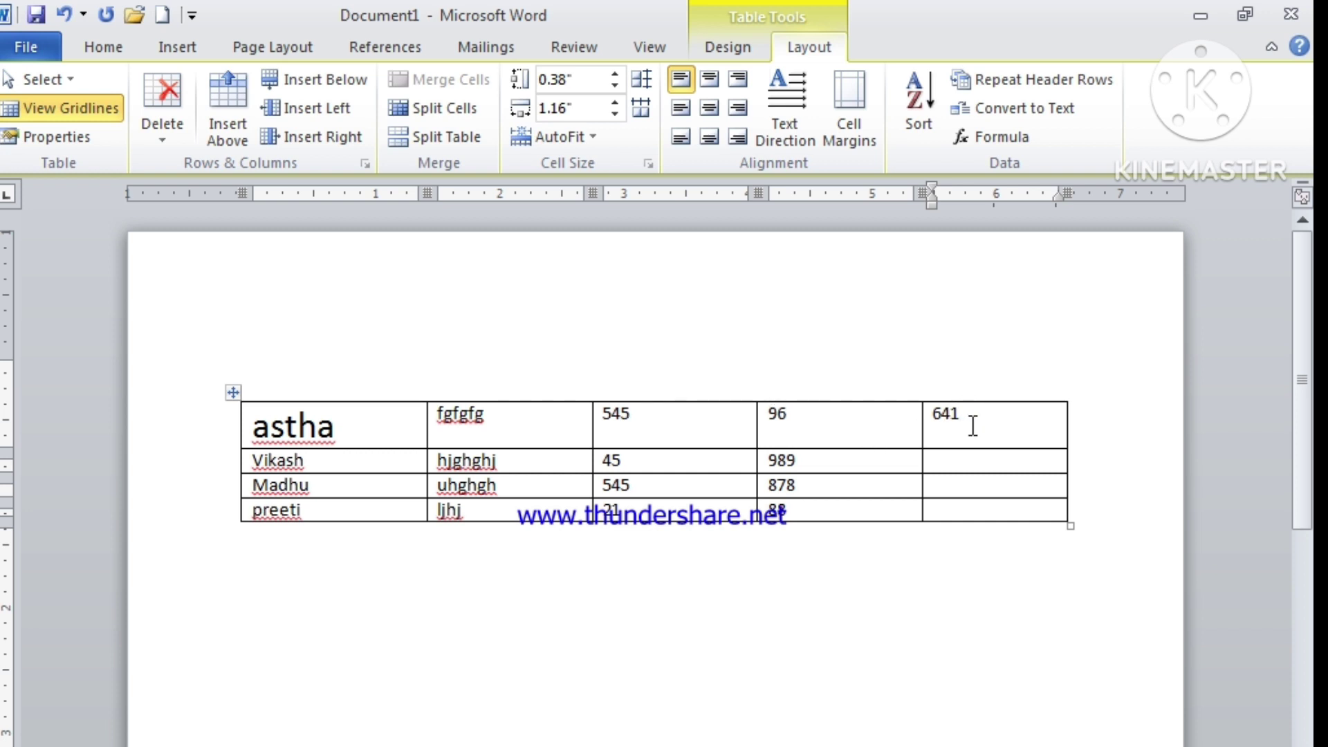
Step: Insert the formula =SUM(left) in the second row's last cell to total that row's numbers
click(947, 459)
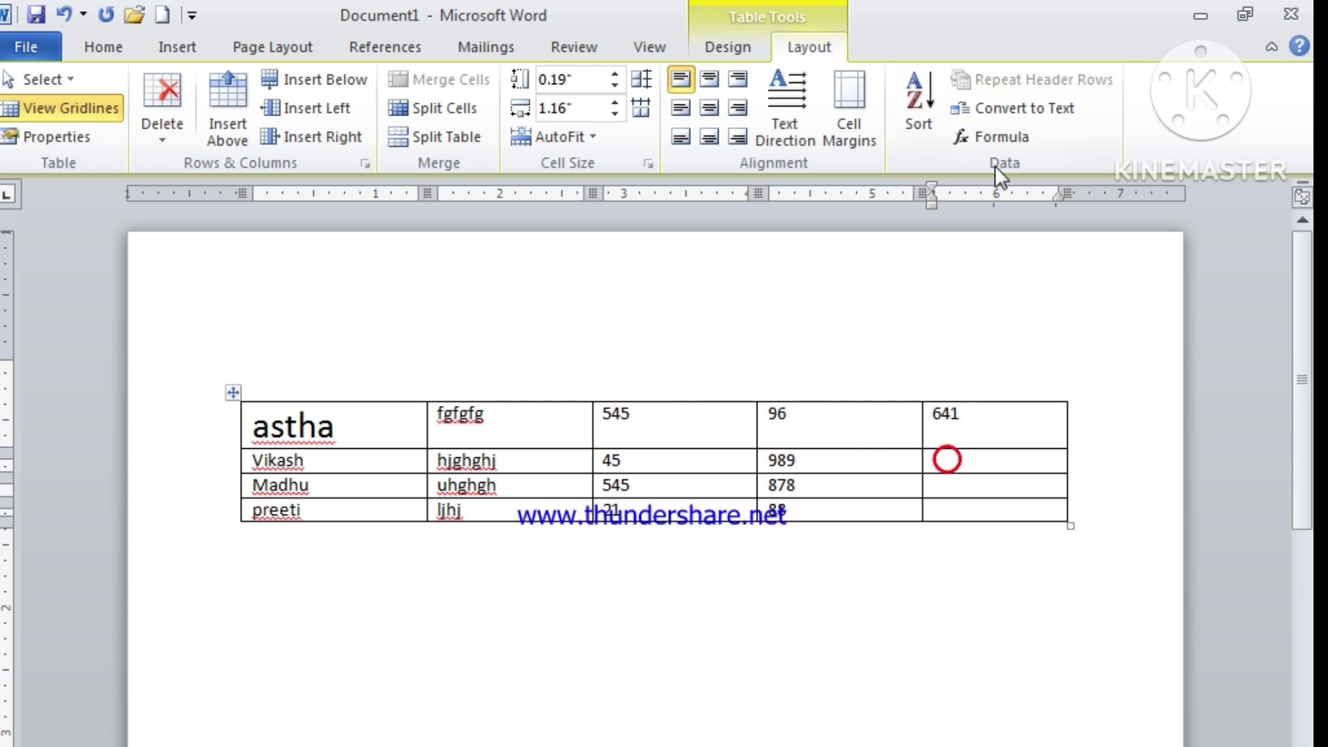
click(1001, 138)
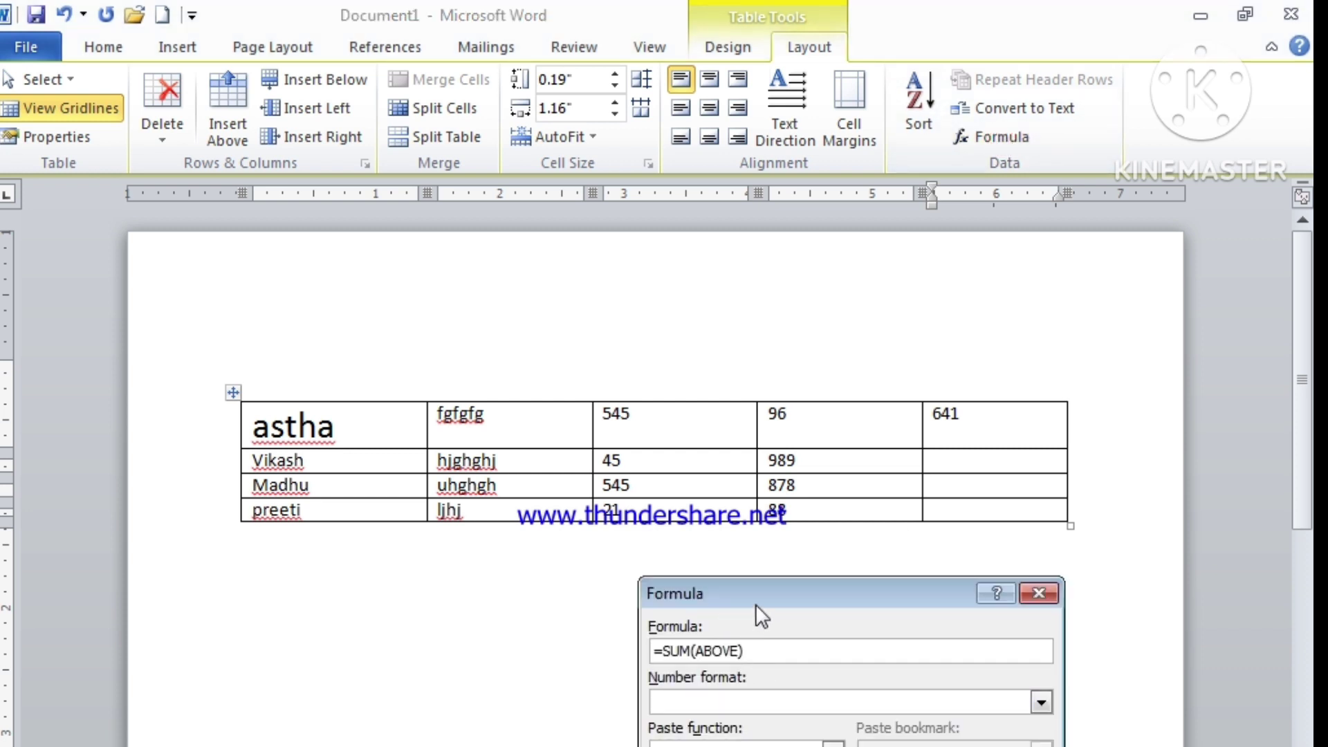
drag(762, 594, 785, 648)
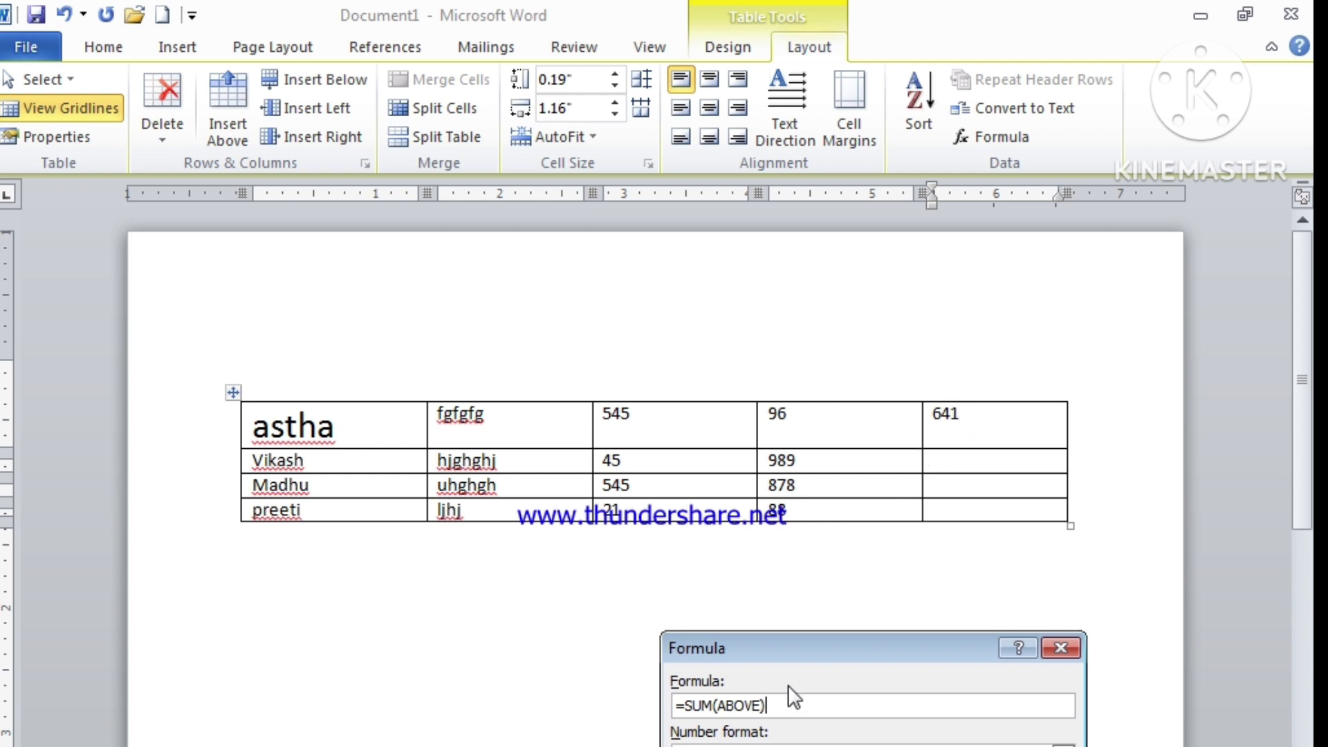
click(762, 705)
key(BackSpace)
key(BackSpace)
key(BackSpace)
key(BackSpace)
key(BackSpace)
text(left)
key(Return)
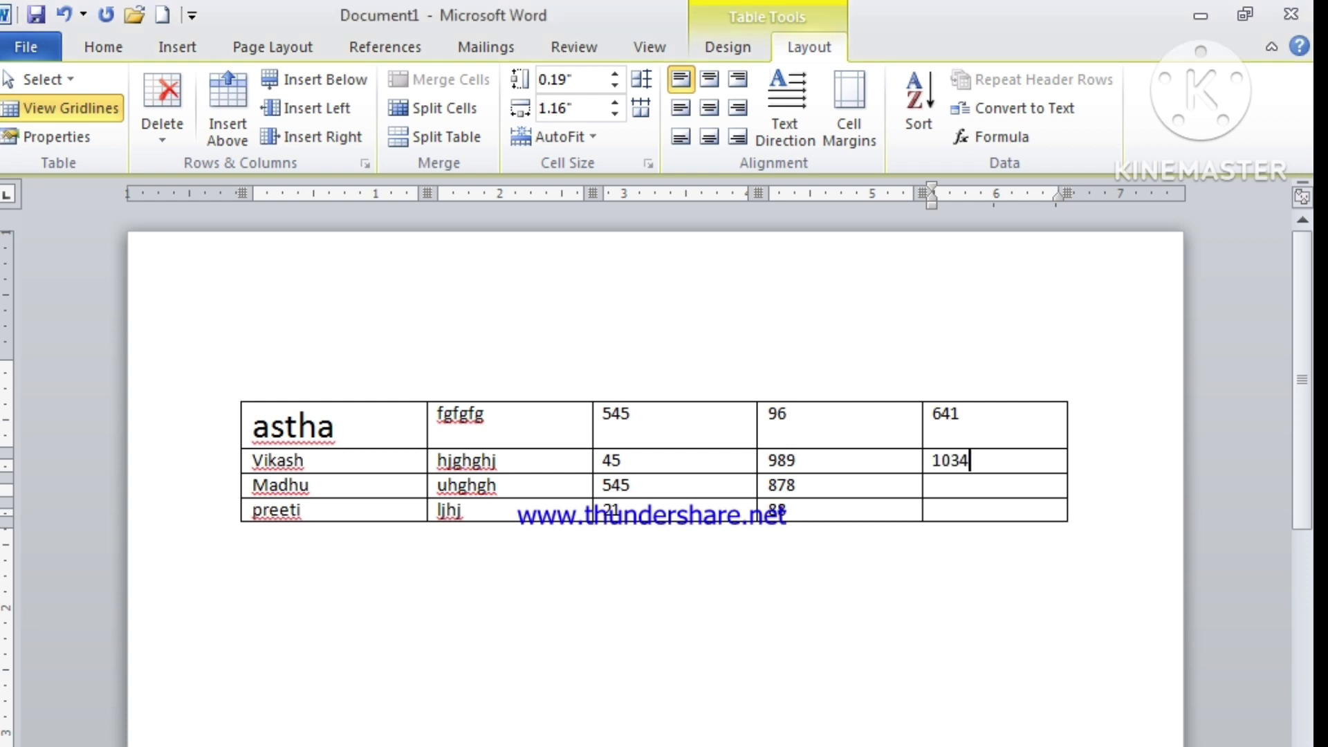
Step: Insert the formula =SUM(left) in the third row's last cell to total that row's numbers
click(947, 483)
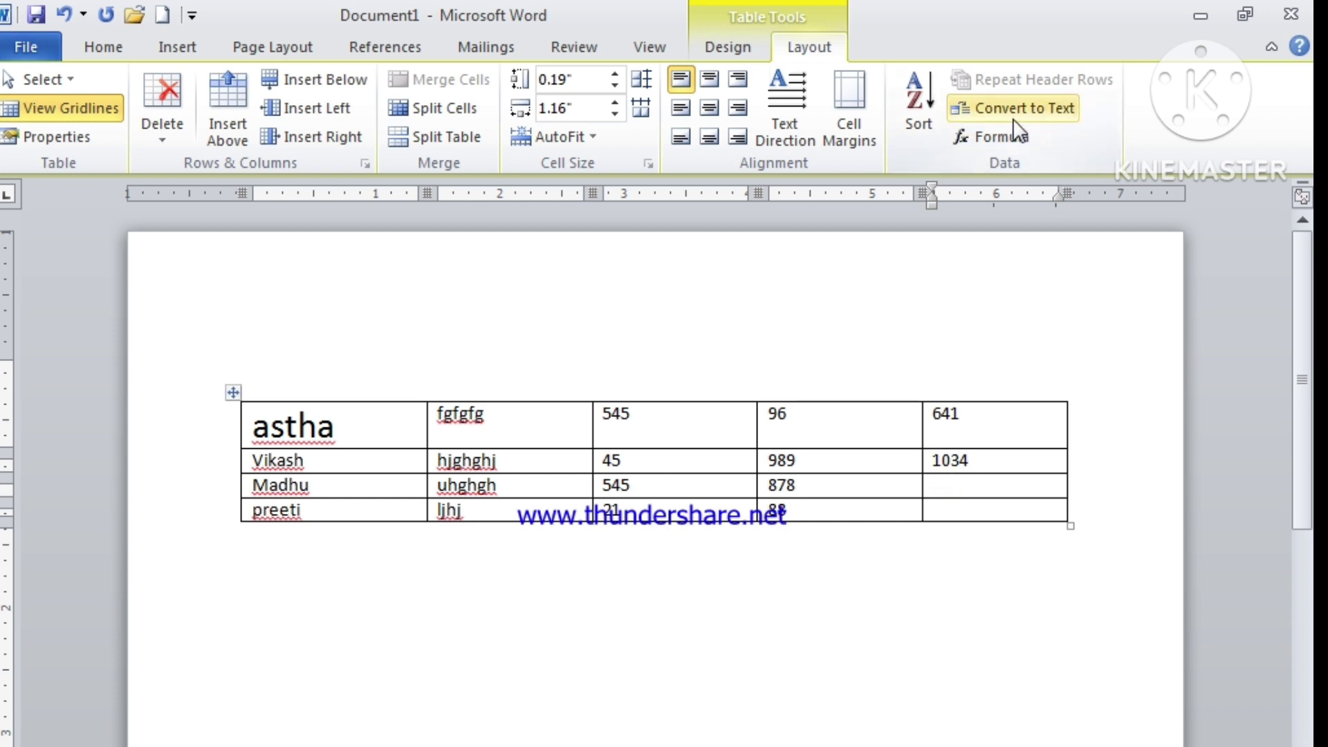
click(1008, 140)
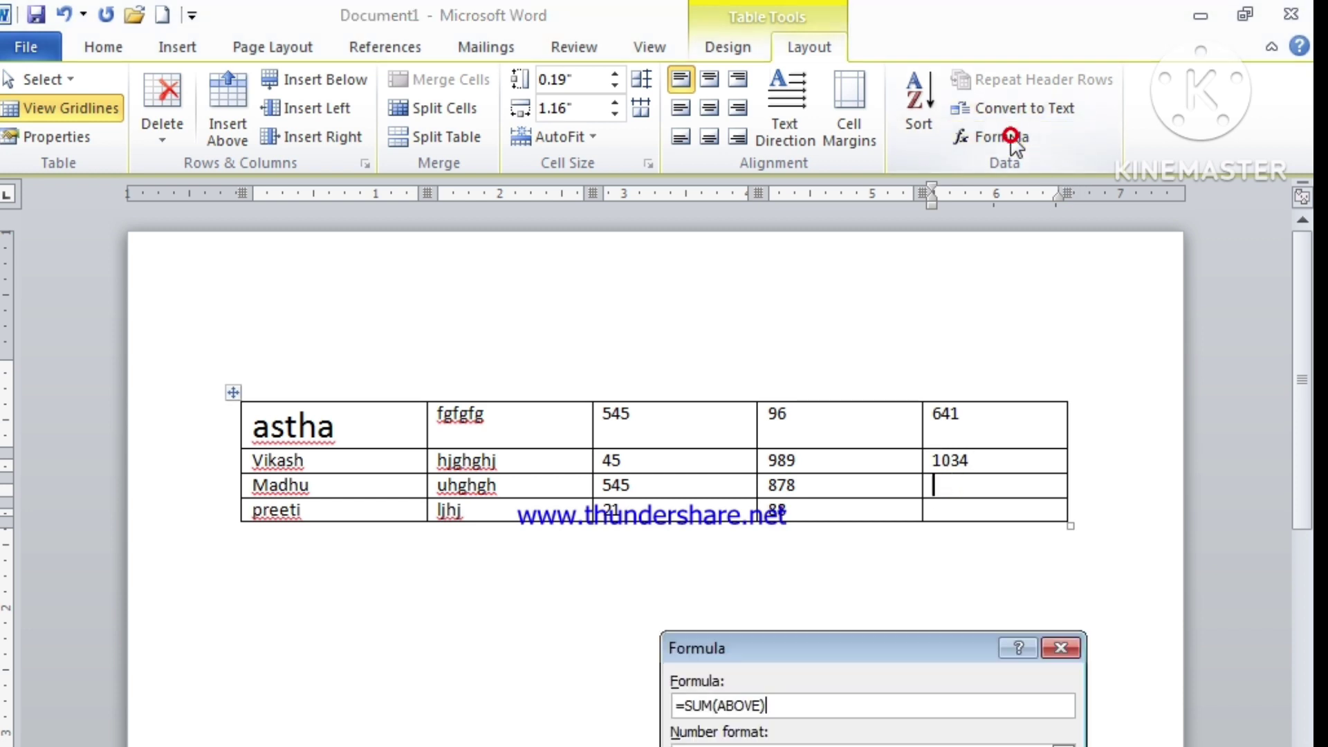
click(760, 705)
key(BackSpace)
key(BackSpace)
key(BackSpace)
key(BackSpace)
key(BackSpace)
text(l)
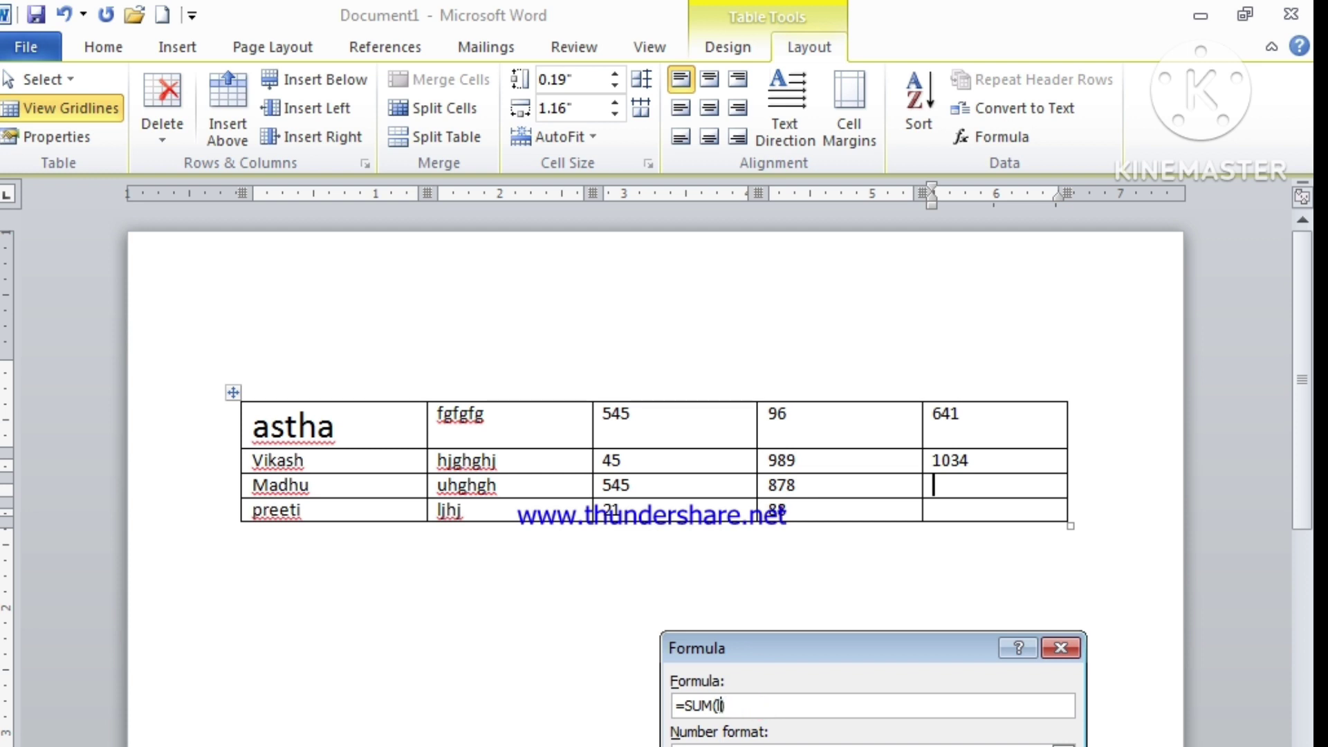
text(eft)
key(Return)
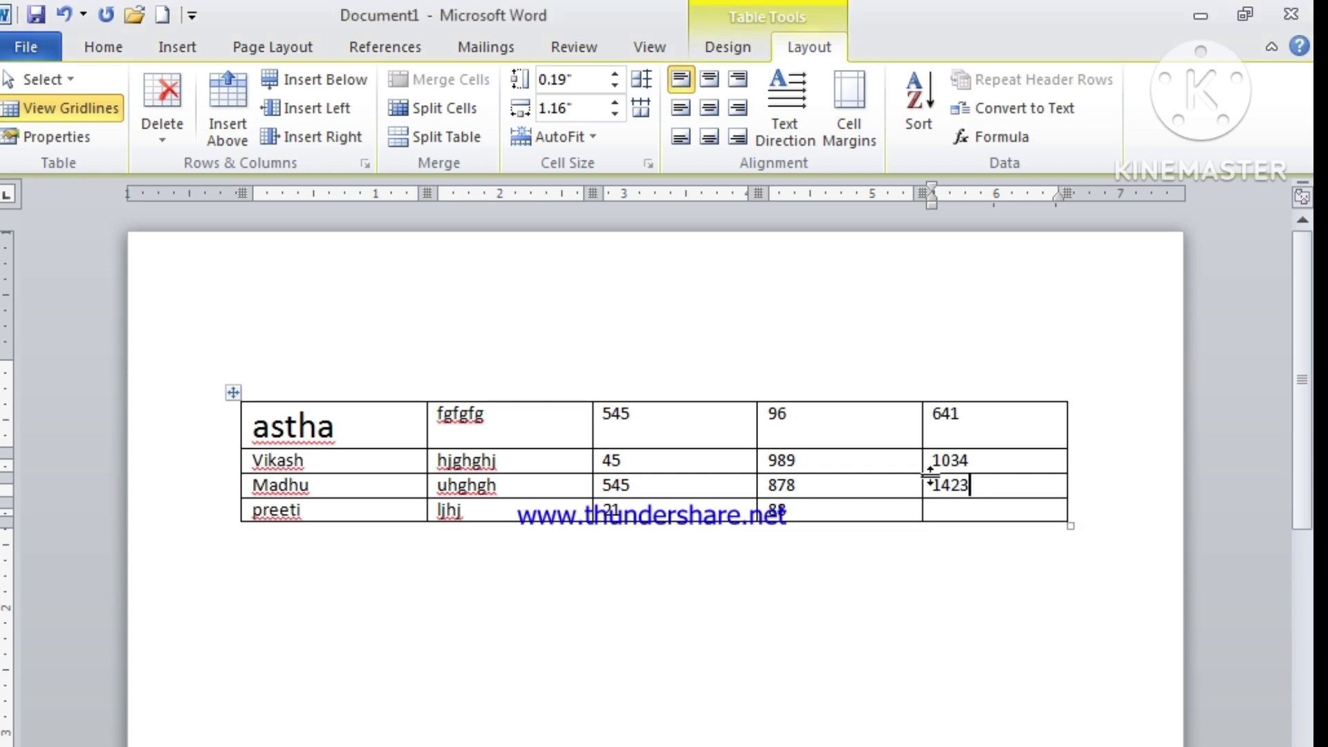
Step: Insert the formula =SUM(left) in the fourth row's last cell to total that row's numbers
click(942, 510)
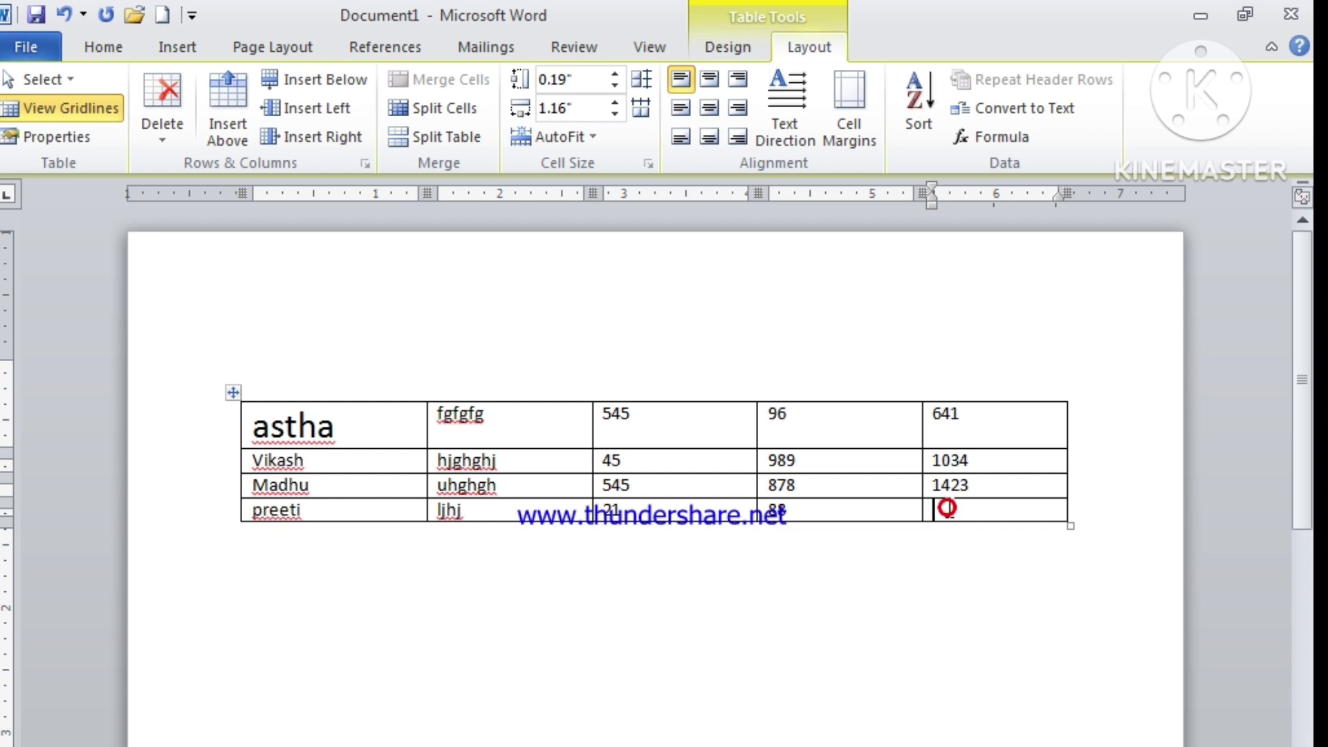
click(990, 138)
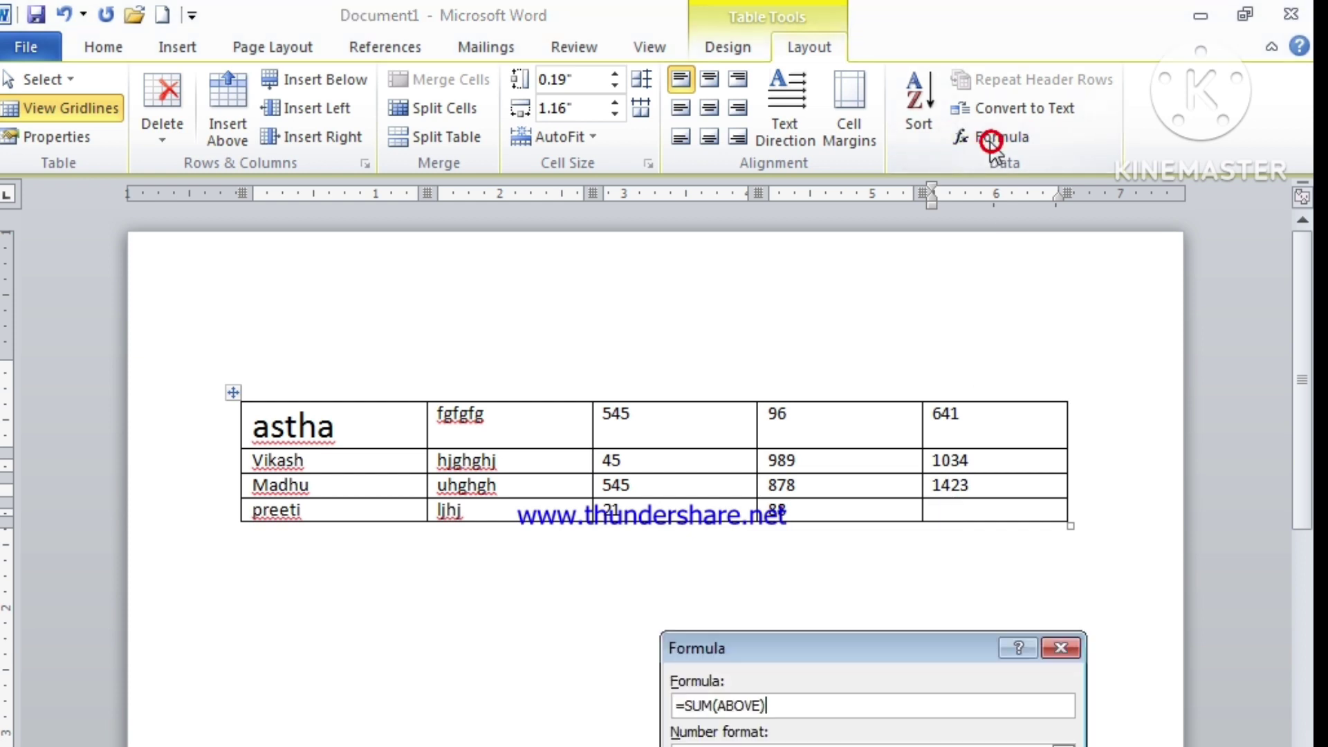
click(762, 706)
key(BackSpace)
key(BackSpace)
key(BackSpace)
key(BackSpace)
key(BackSpace)
text(left)
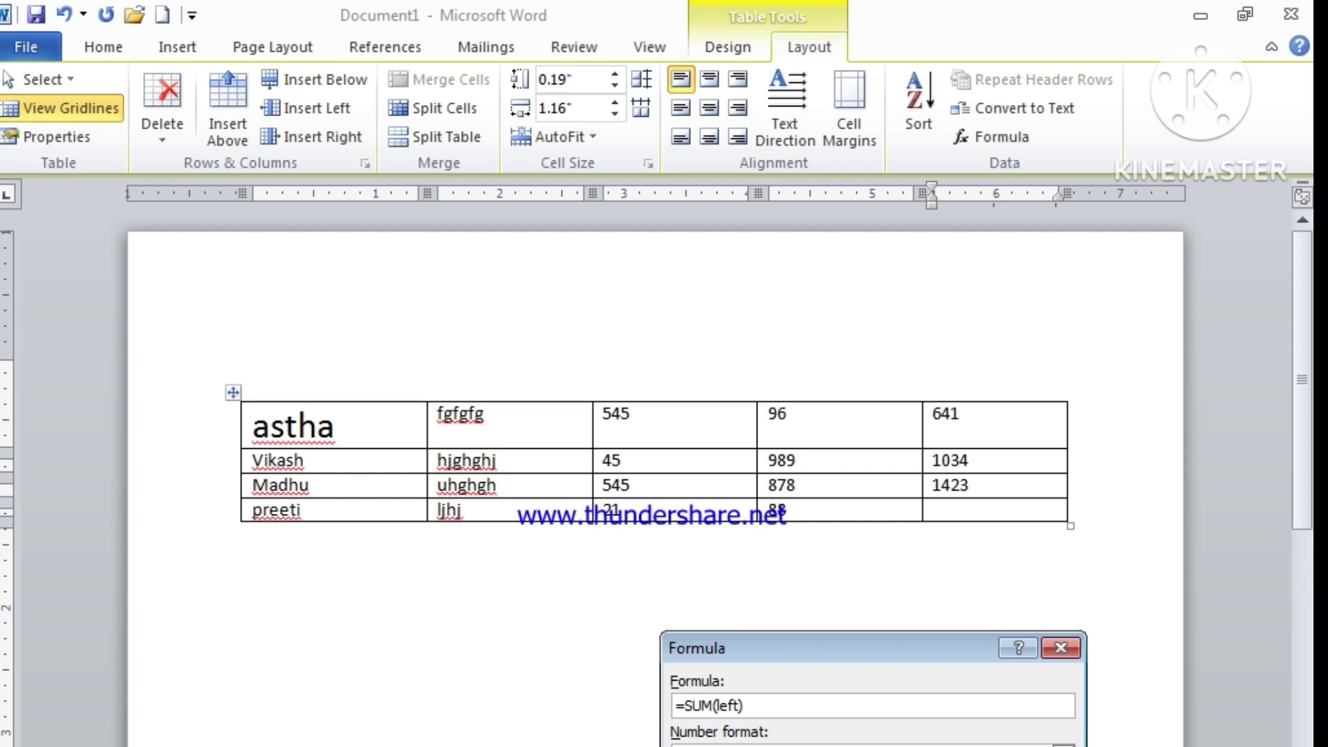
key(Return)
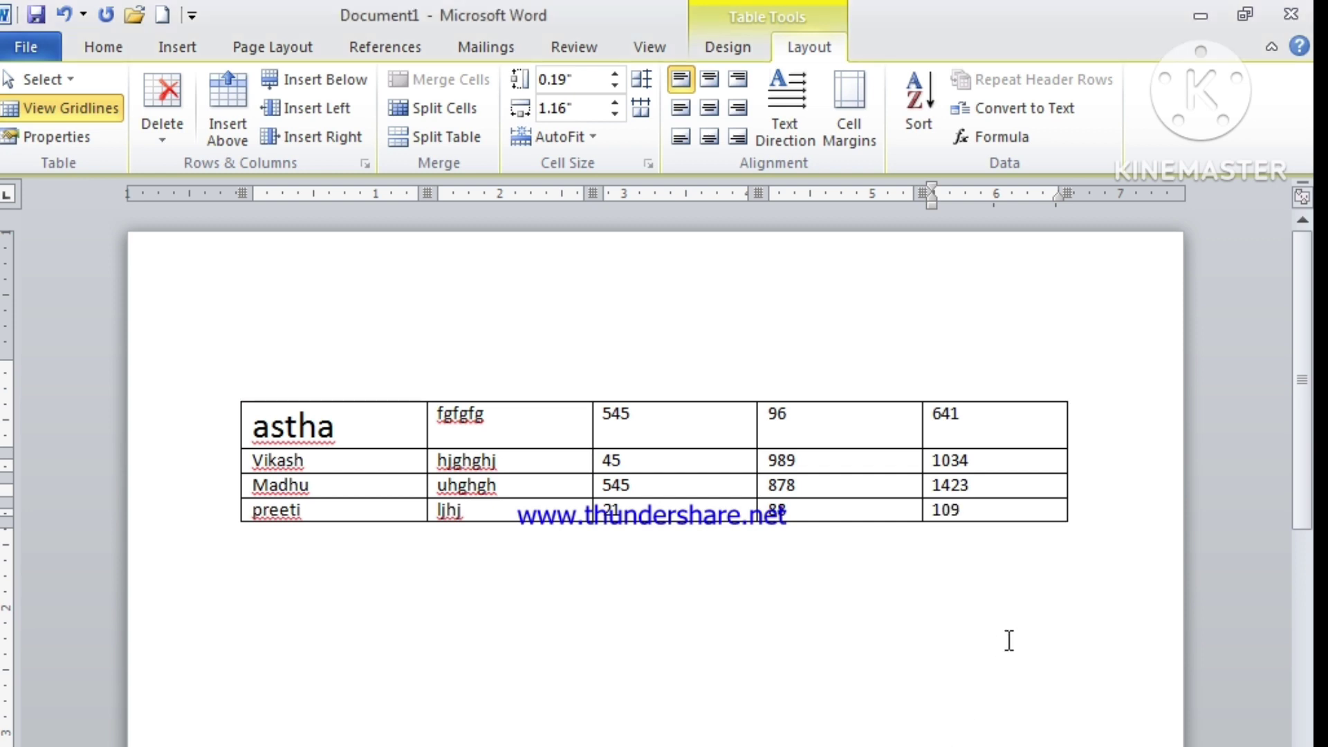
Step: Add a fifth row at the end of the table and enter "total" in its fourth cell
click(1031, 510)
key(Tab)
key(Tab)
key(Tab)
key(Tab)
key(Tab)
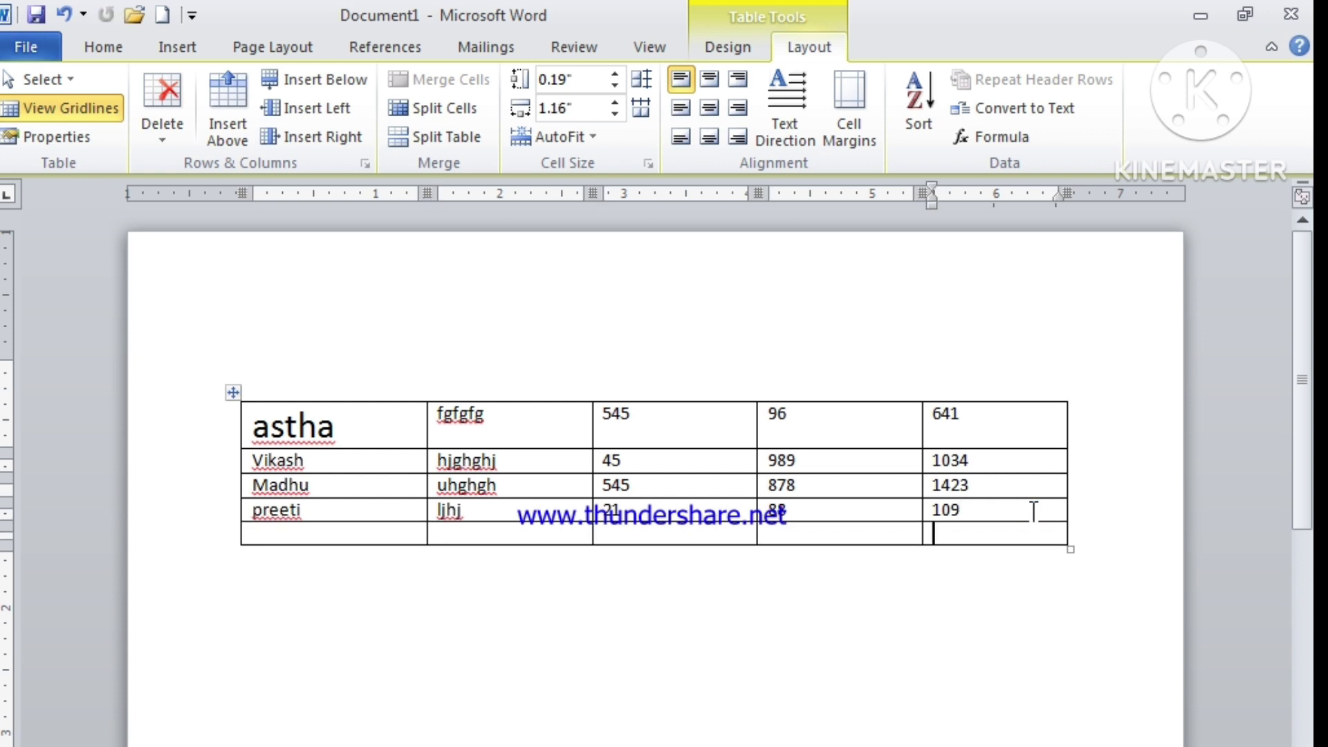
click(903, 528)
text(tt)
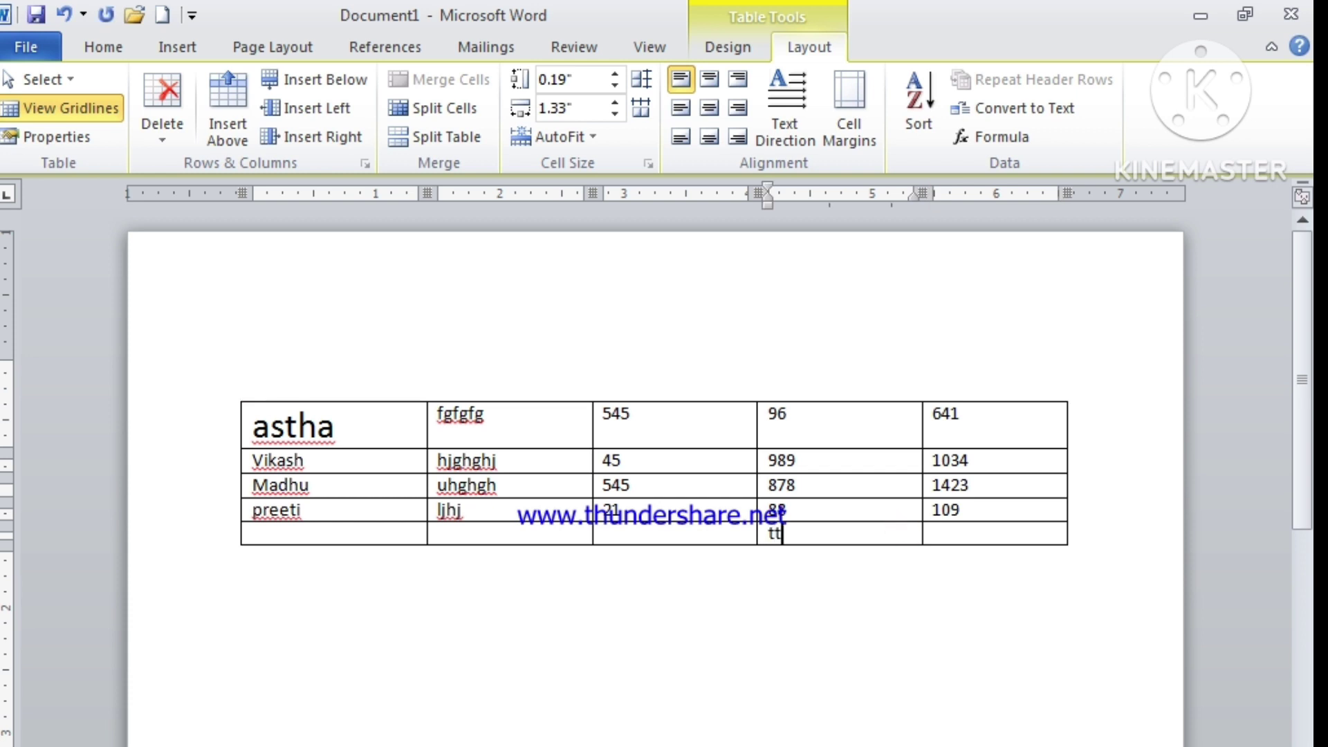
text(otal)
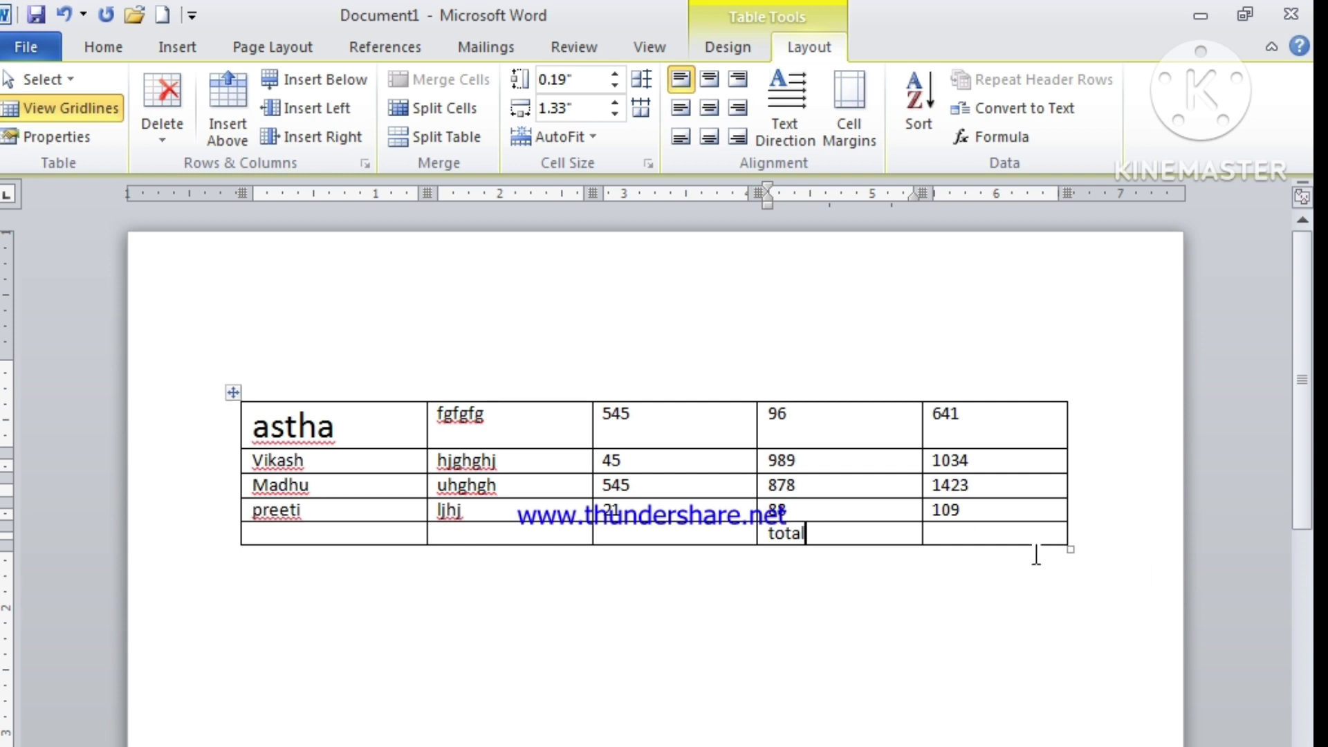
Step: Insert the formula =SUM(ABOVE) in the cell beside "total" to add up the last column
click(1012, 538)
click(948, 531)
click(1009, 139)
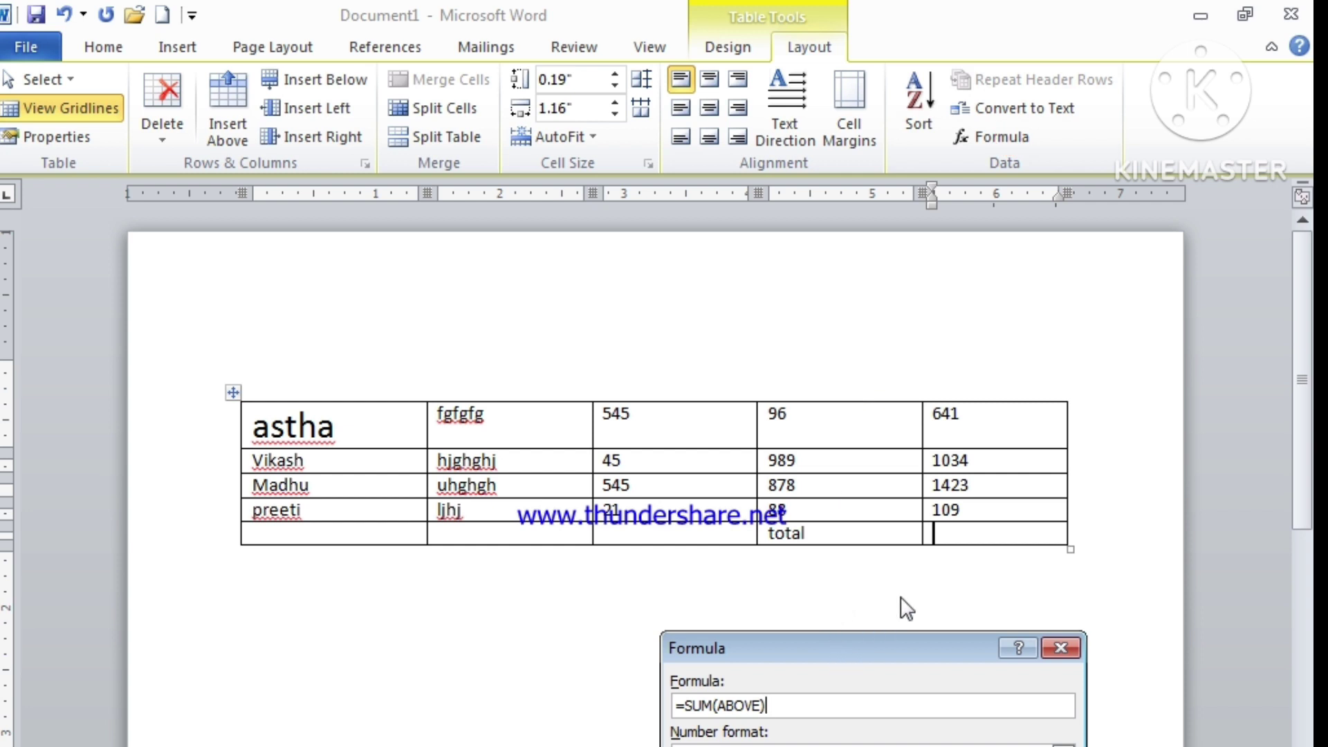
drag(884, 645, 901, 621)
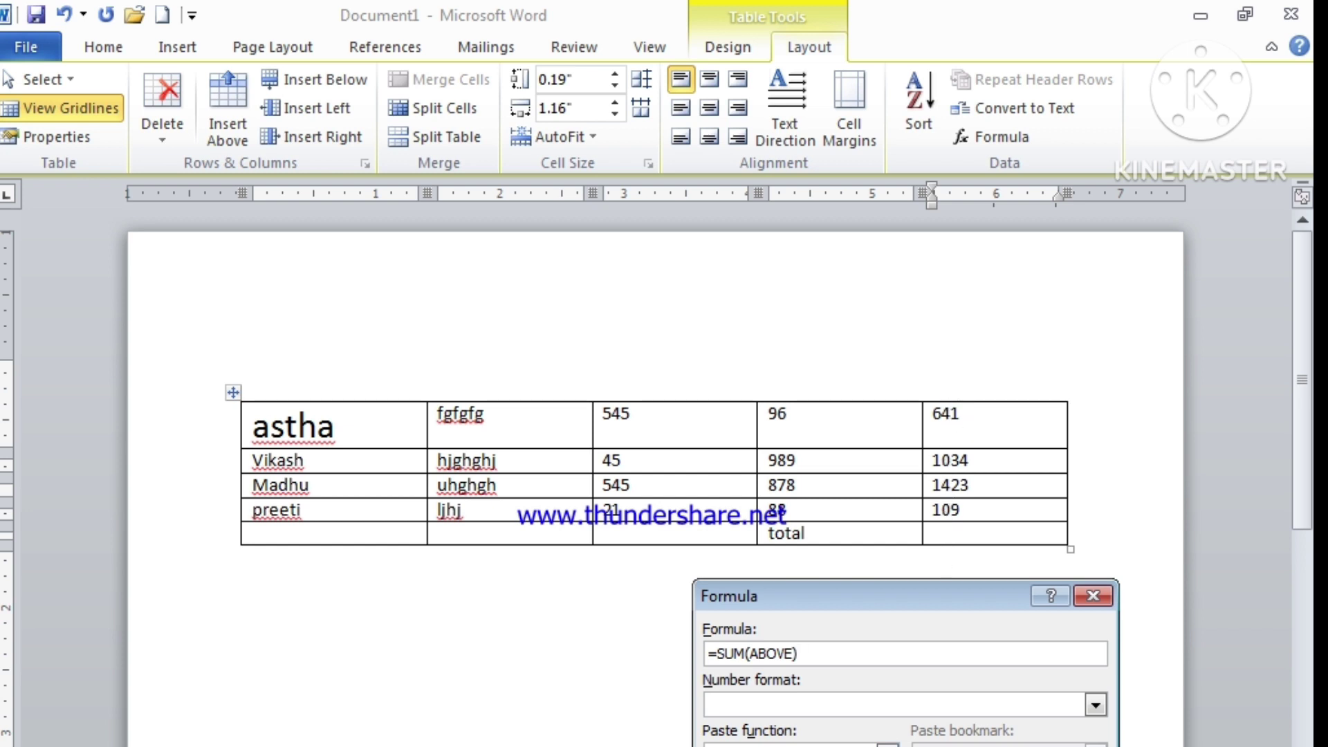
key(Return)
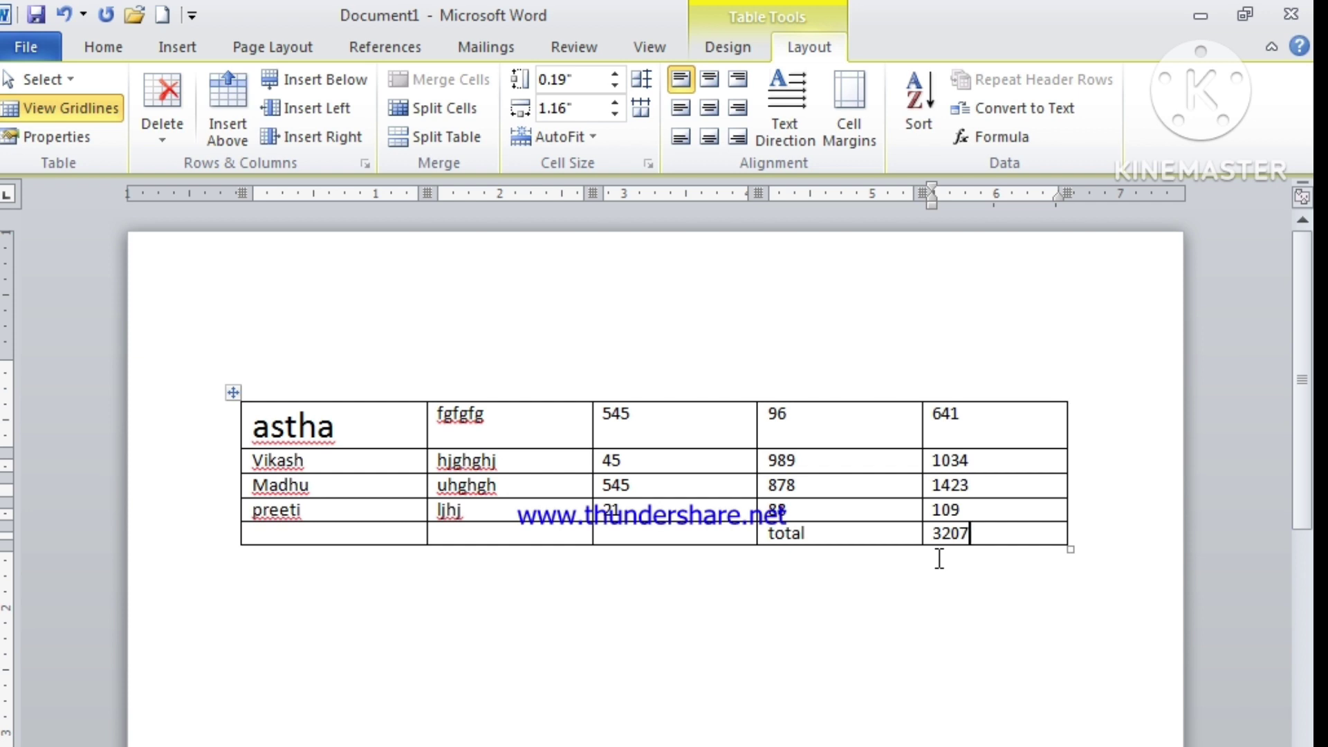
Step: Apply the built-in table style with a blue header row, blue first column, grey bands and thick black horizontal borders
click(735, 47)
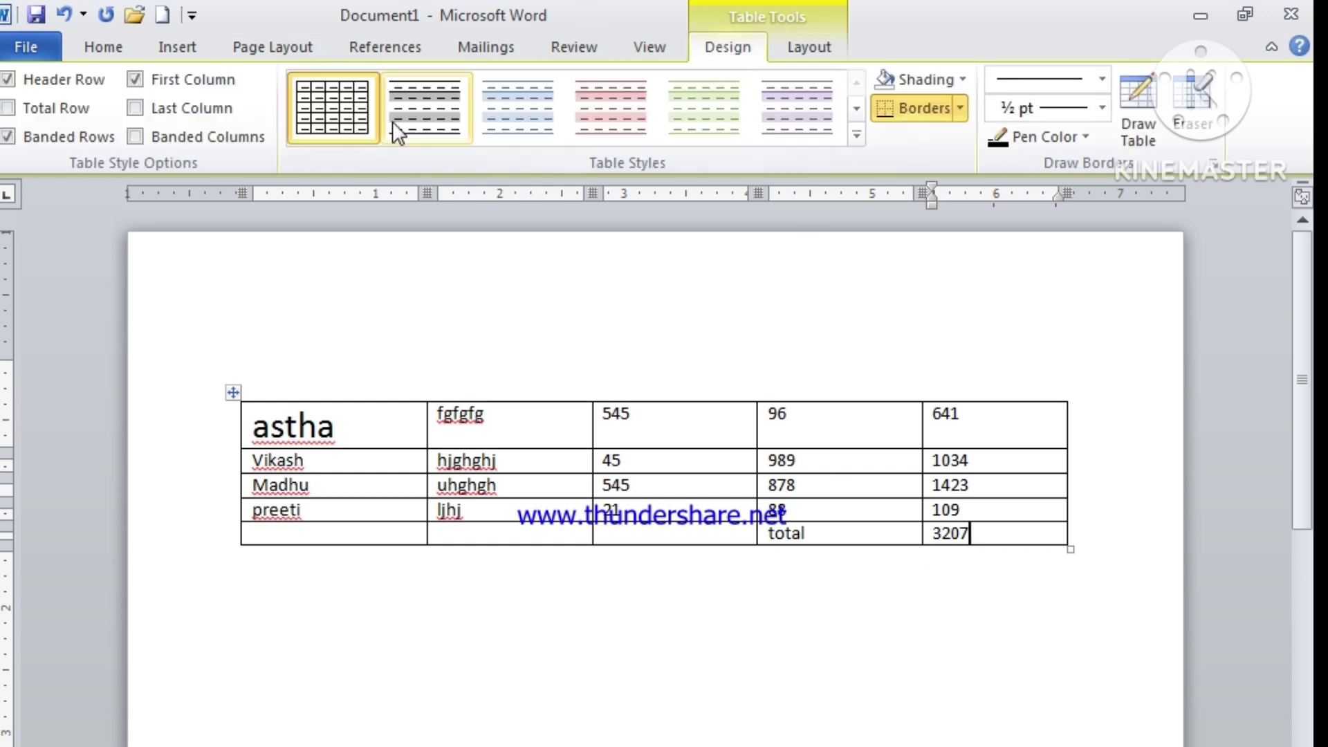
click(858, 134)
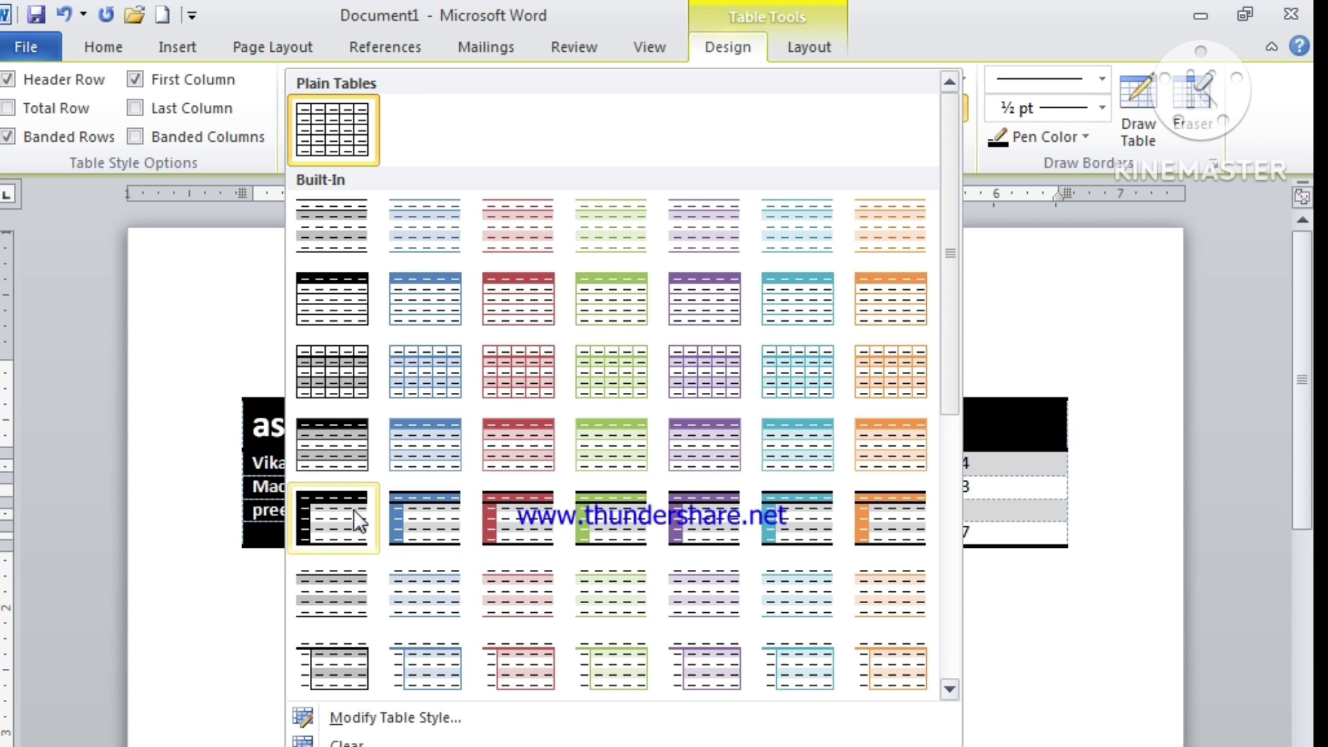
click(405, 521)
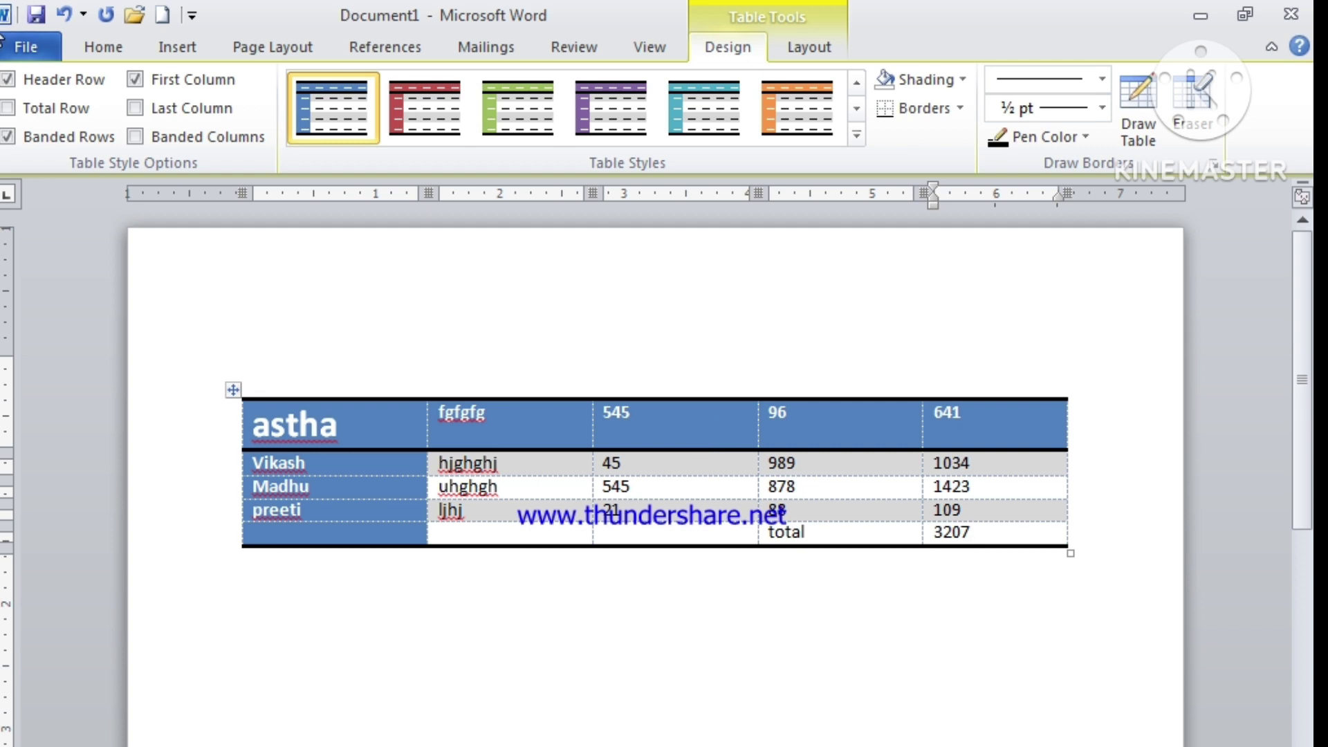
Step: Try the table style without Header Row and with Total Row, returning both options to their original settings
click(8, 82)
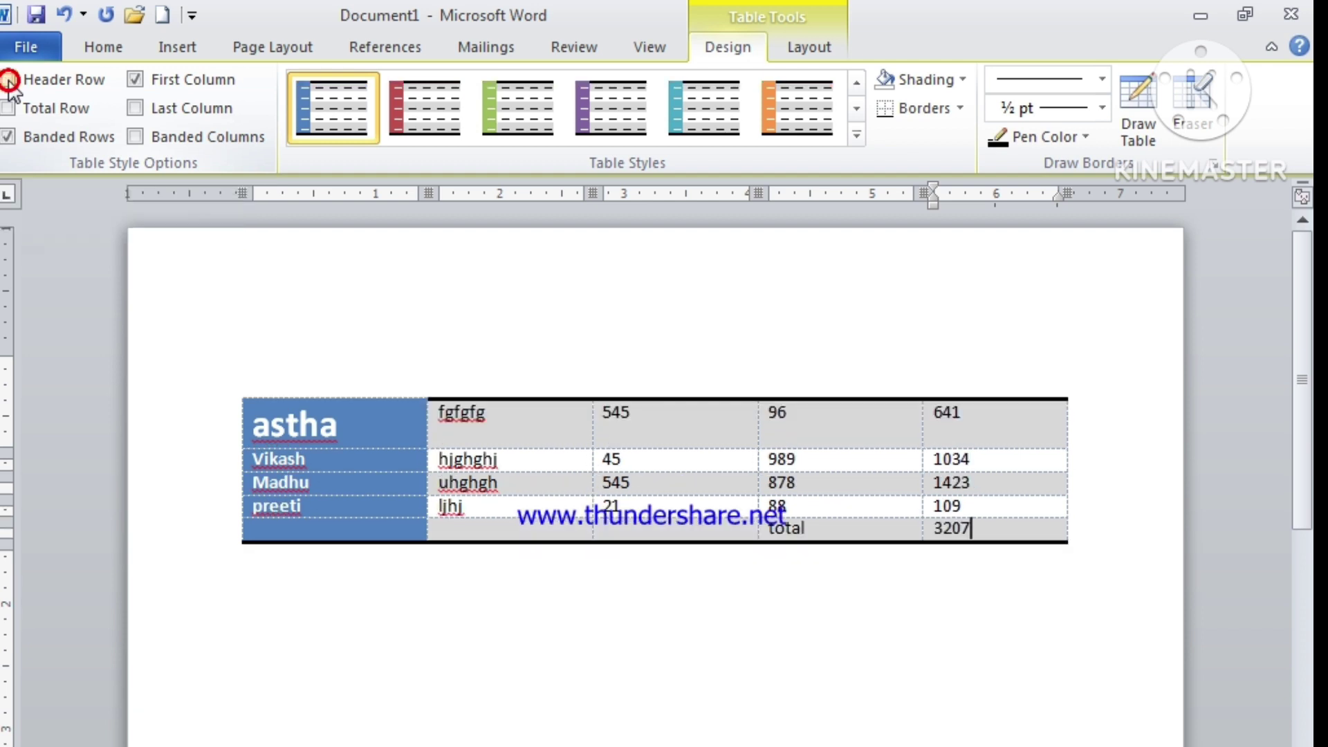
click(8, 80)
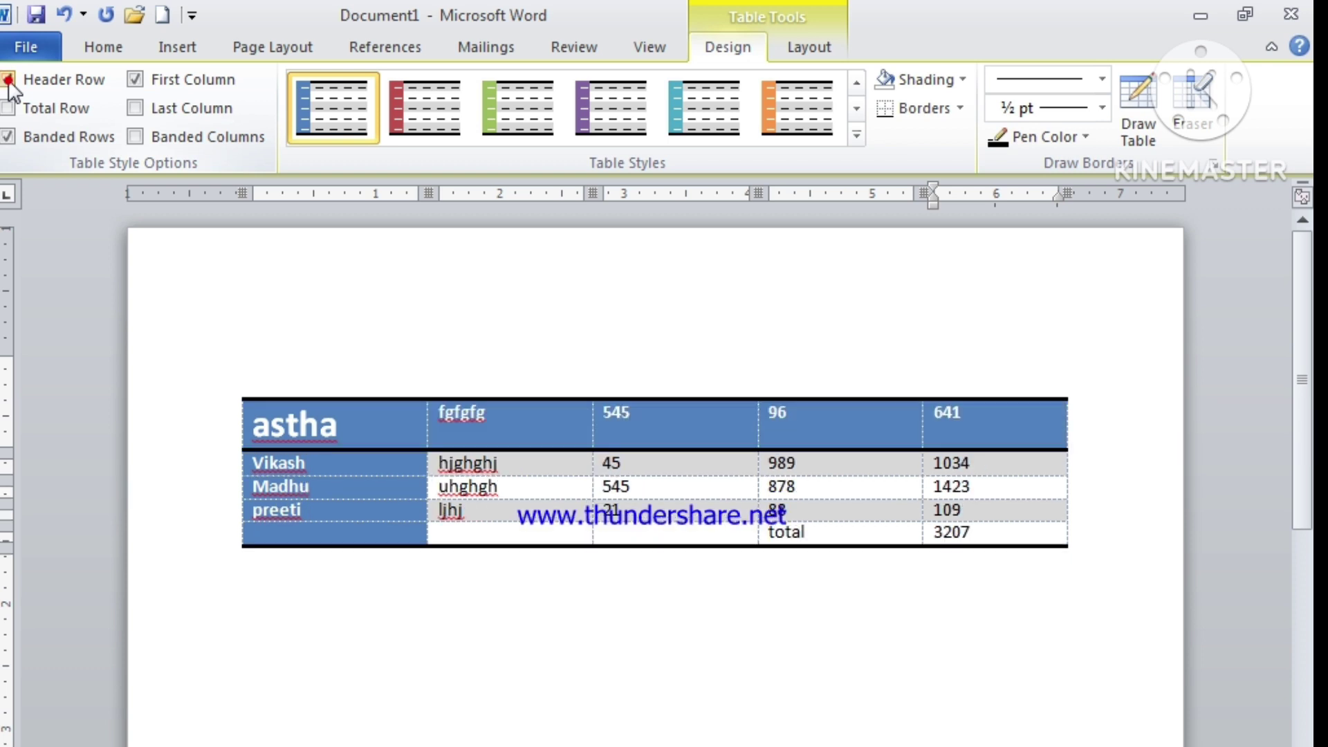
click(7, 109)
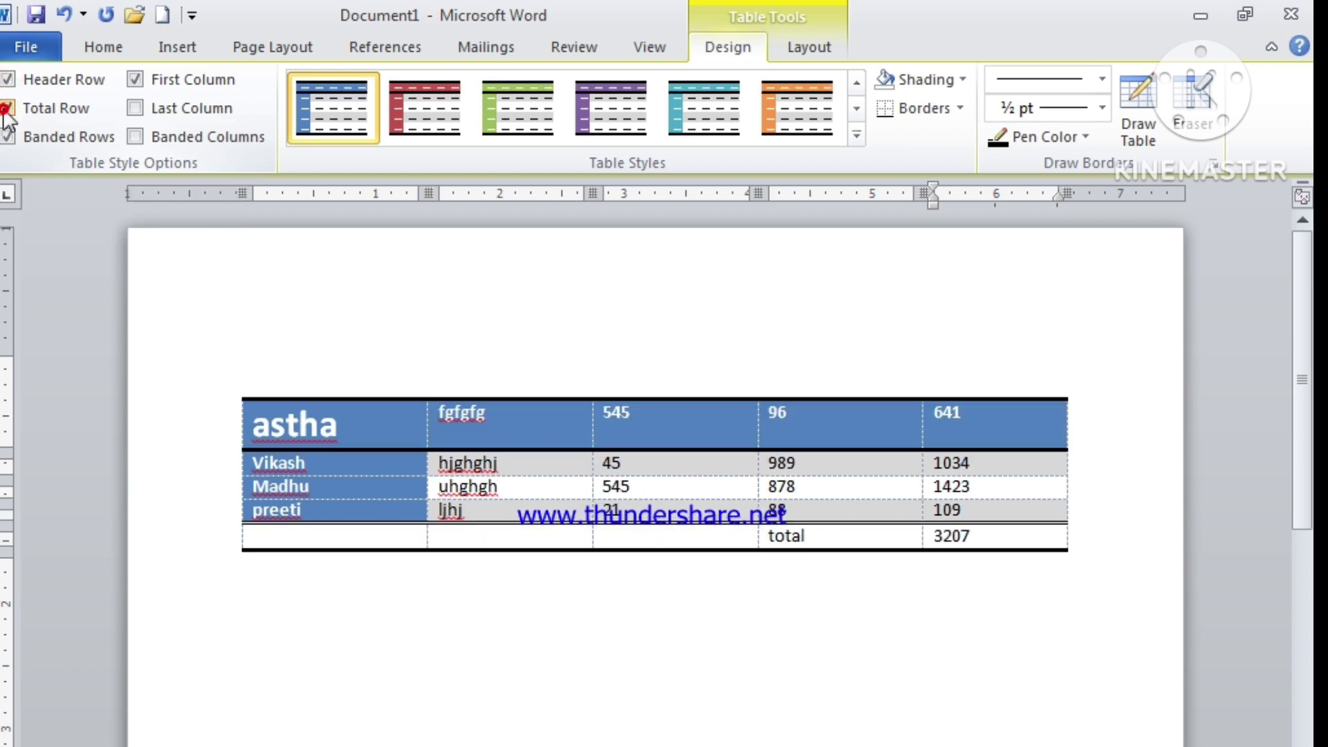
click(5, 110)
click(5, 110)
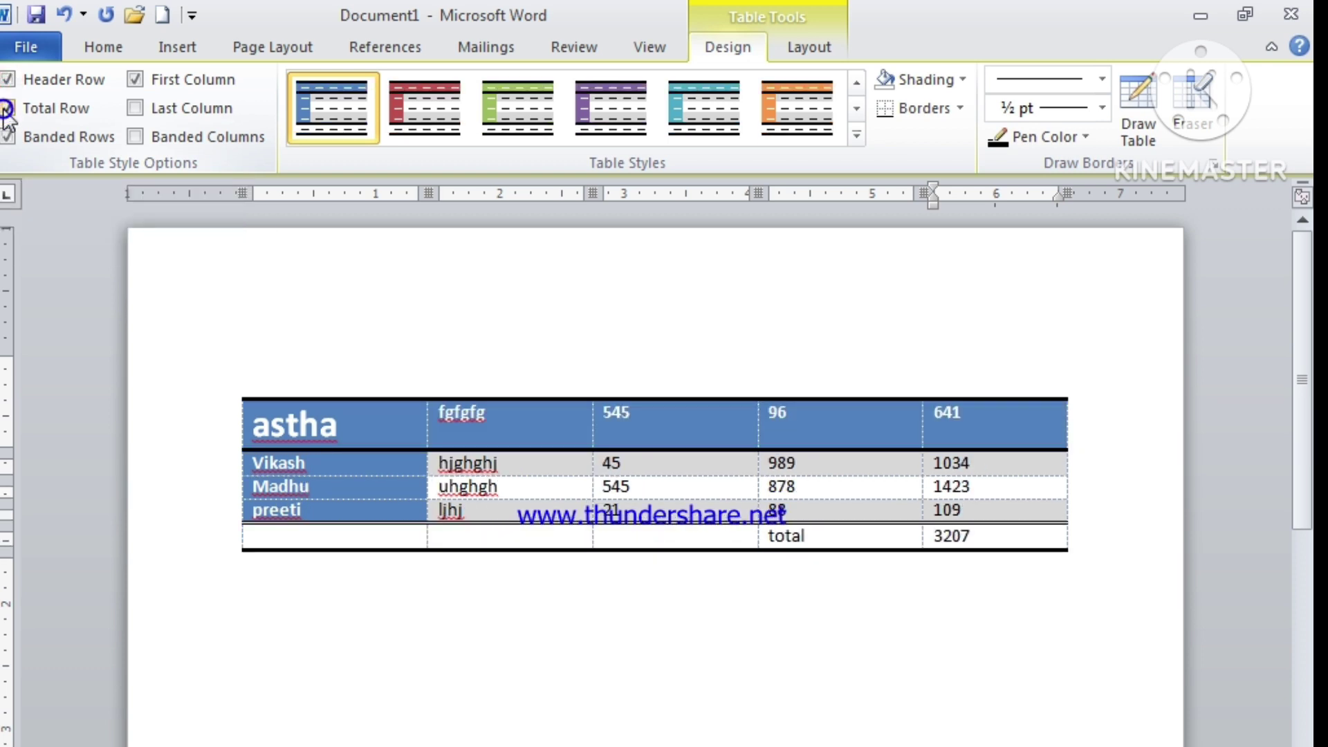
click(6, 109)
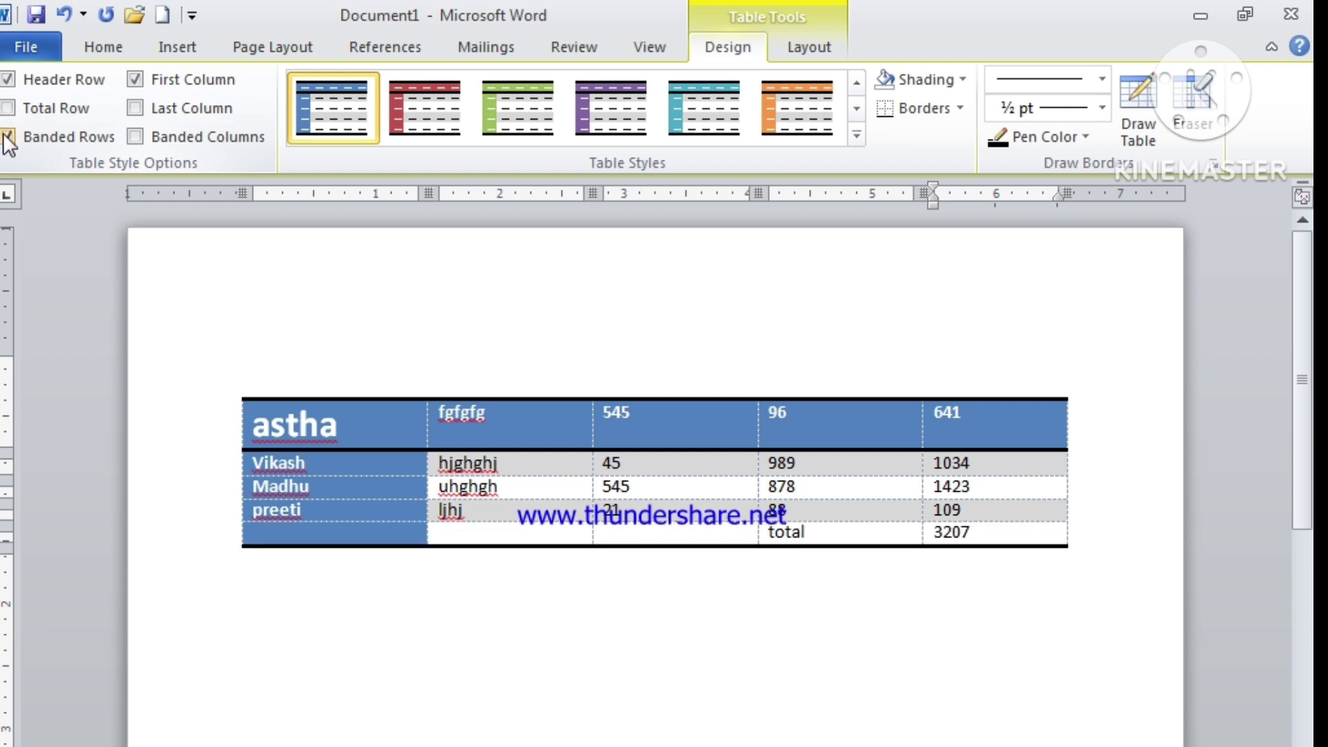
Step: Try the table style without Banded Rows and without First Column, turning each option back on
click(7, 137)
click(7, 137)
click(7, 137)
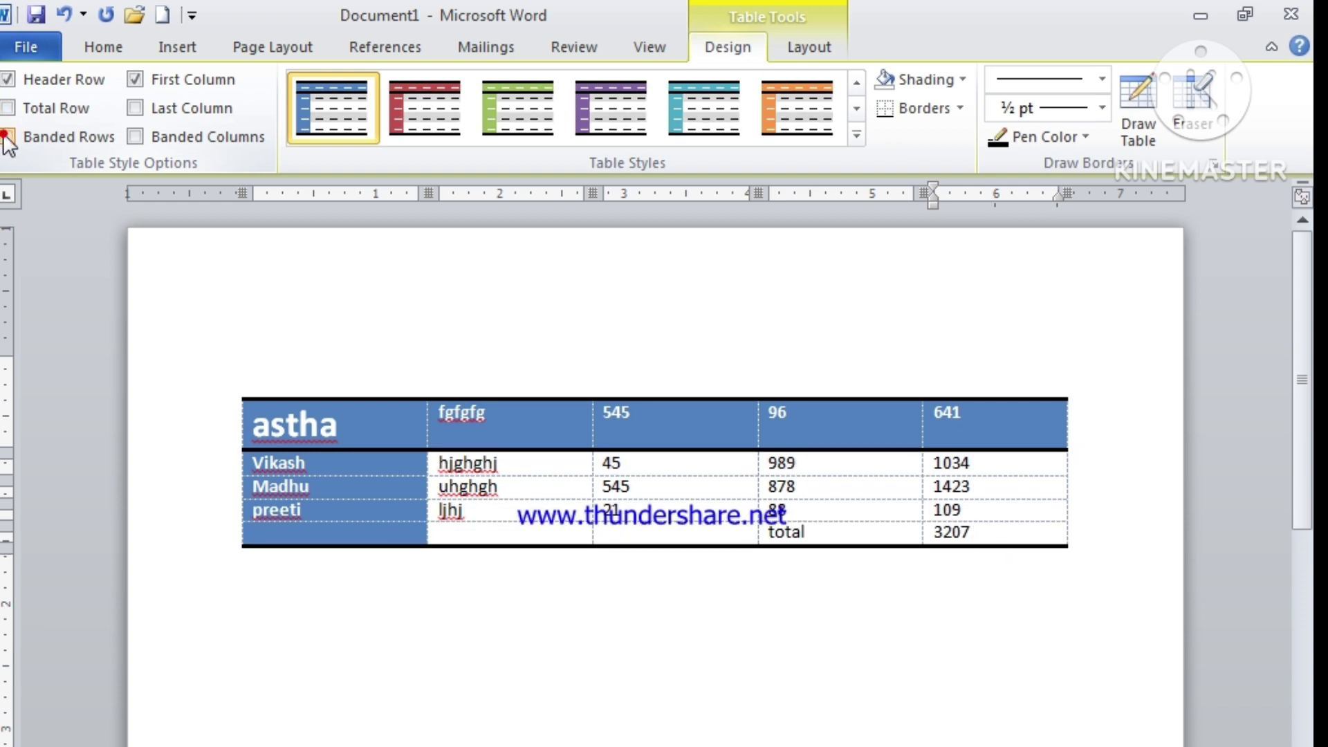
click(6, 137)
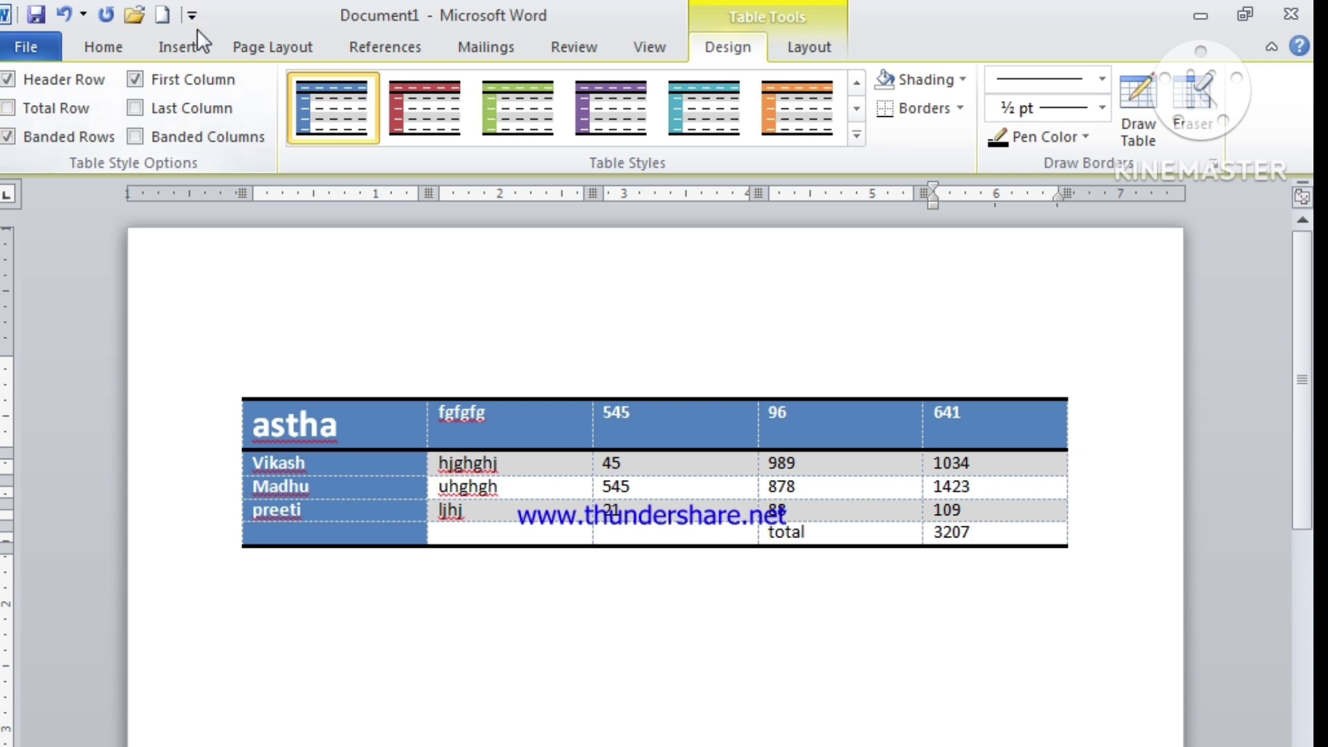
click(135, 80)
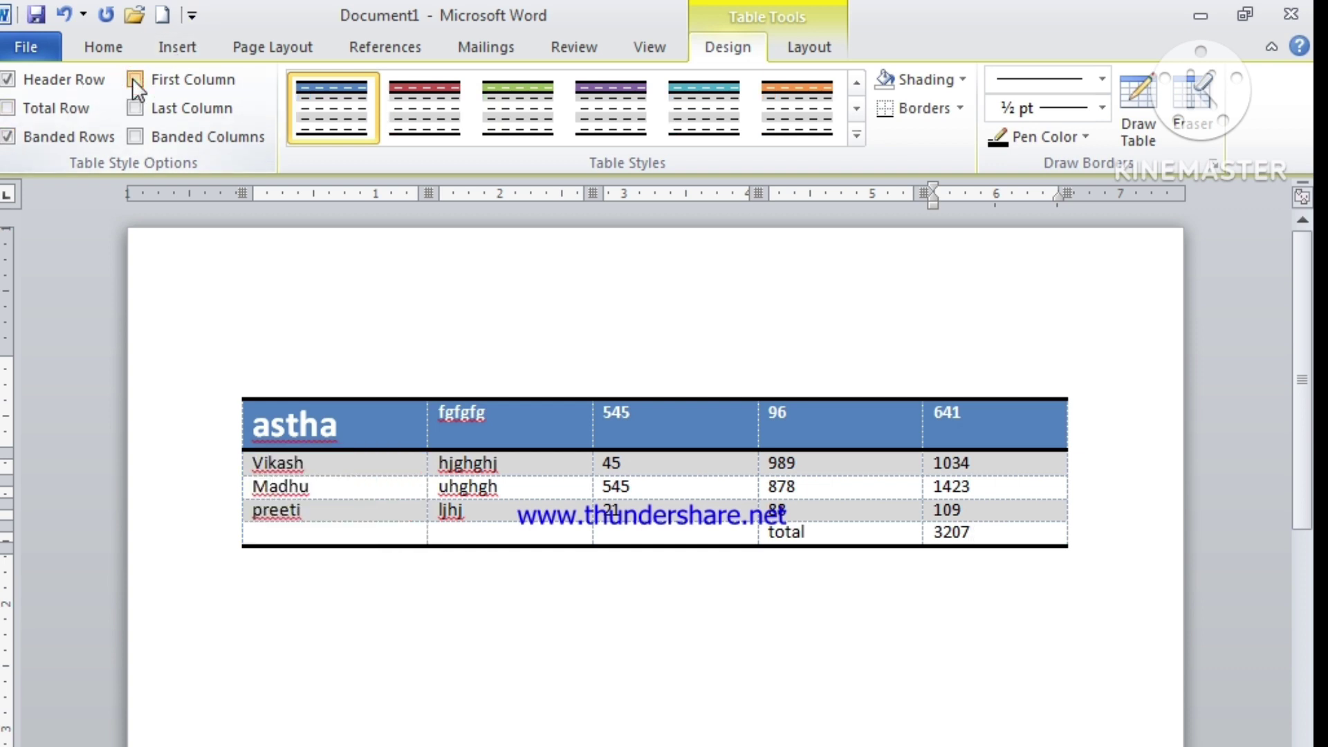
click(134, 79)
click(134, 80)
click(135, 80)
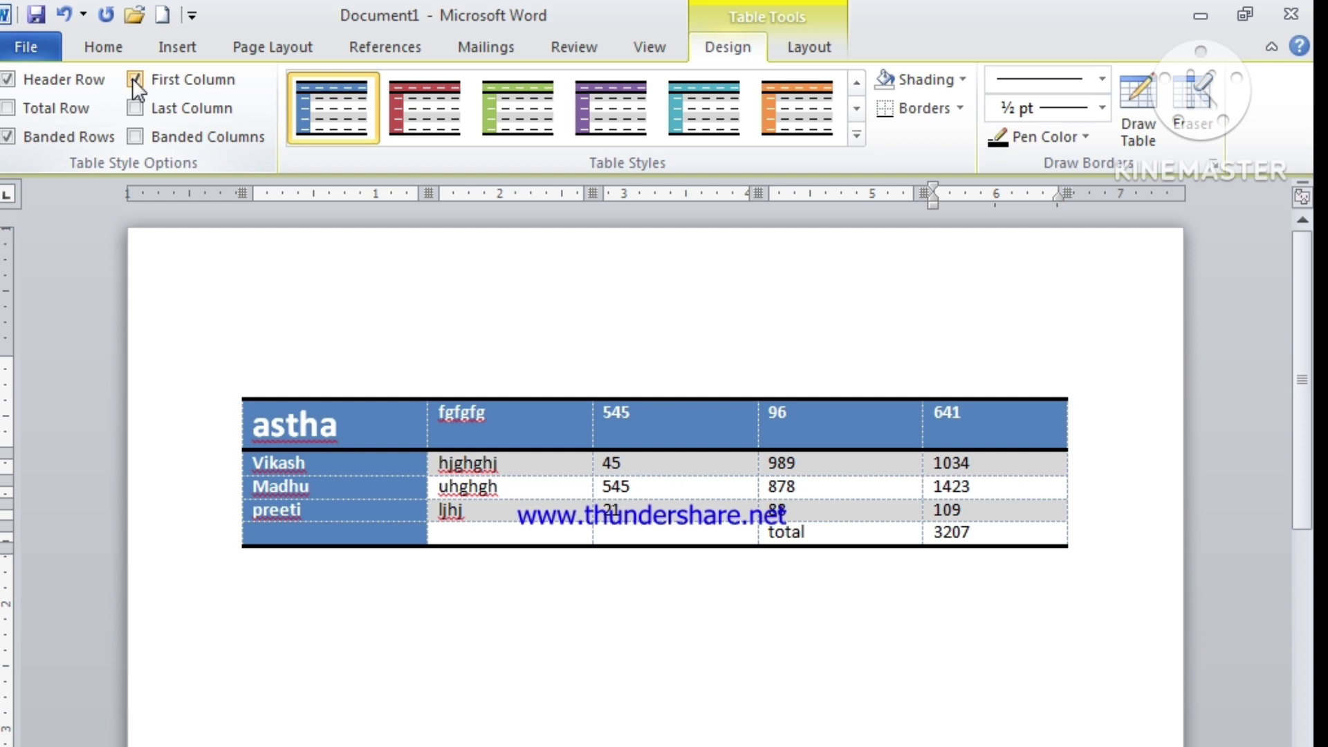
click(134, 80)
click(135, 80)
Step: Turn on Last Column formatting for the table so the totals column gets the style's emphasis
click(134, 109)
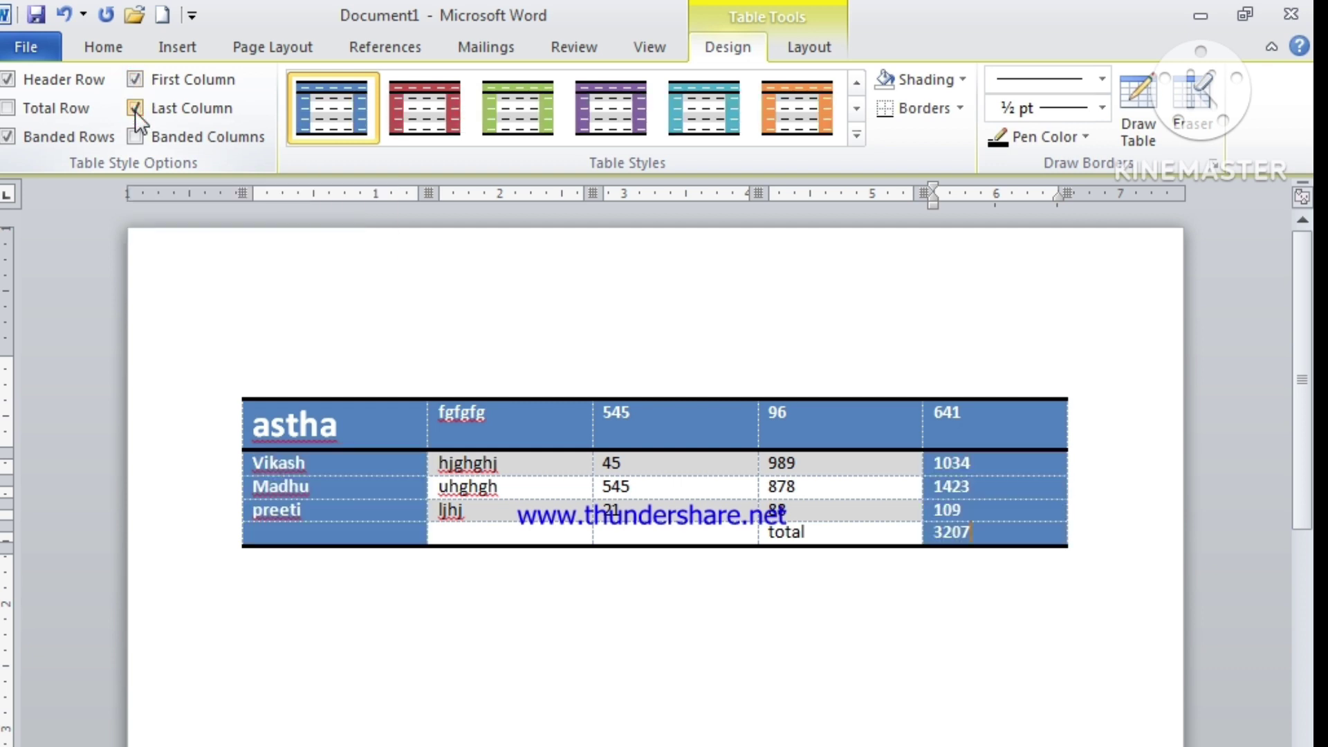
click(135, 110)
click(135, 110)
Step: Try Banded Columns shading on the table and undo it
click(135, 135)
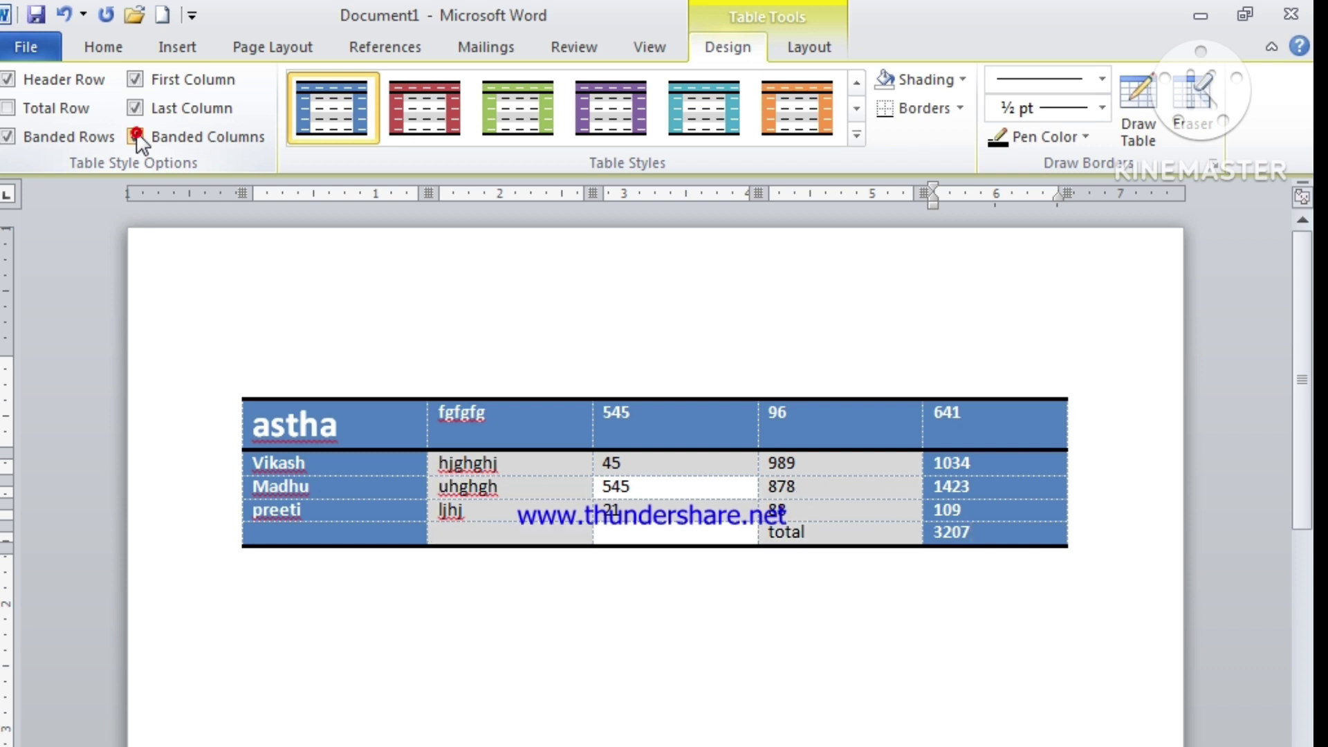
click(135, 135)
click(136, 136)
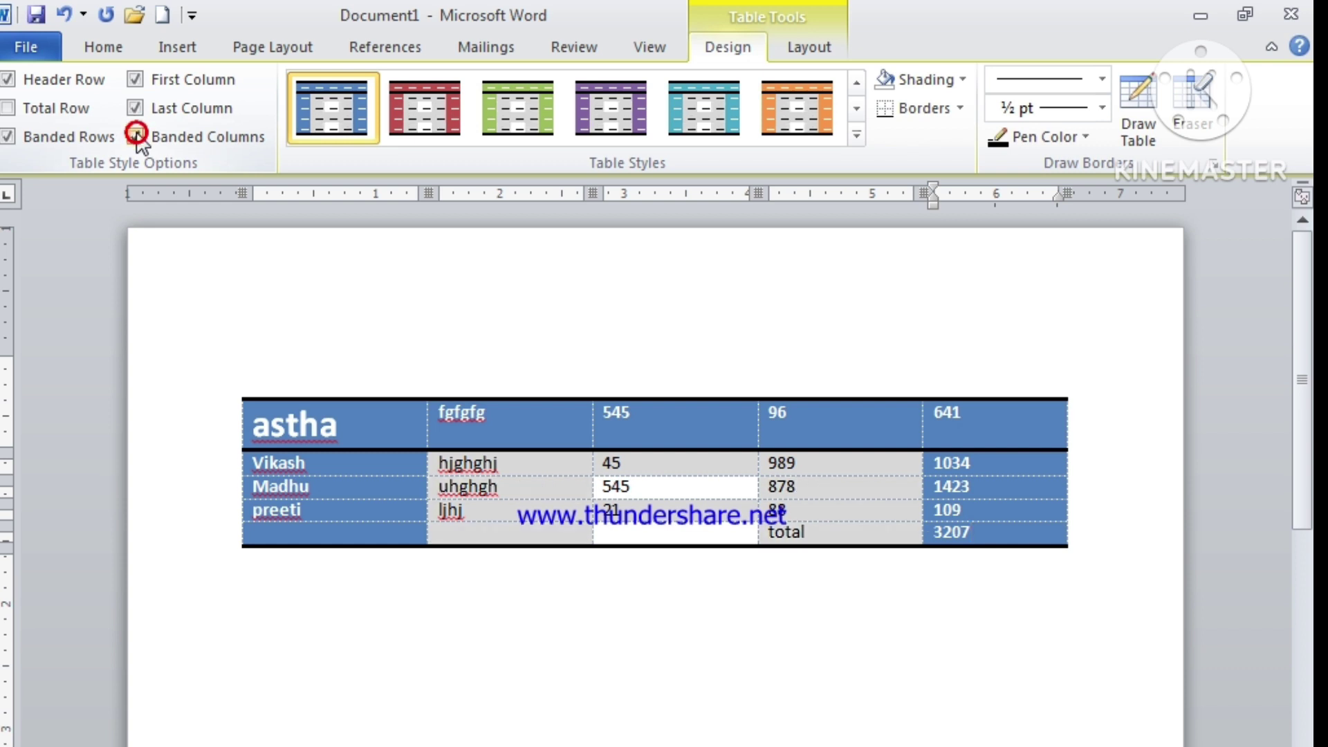
click(136, 135)
click(135, 135)
click(136, 136)
click(136, 136)
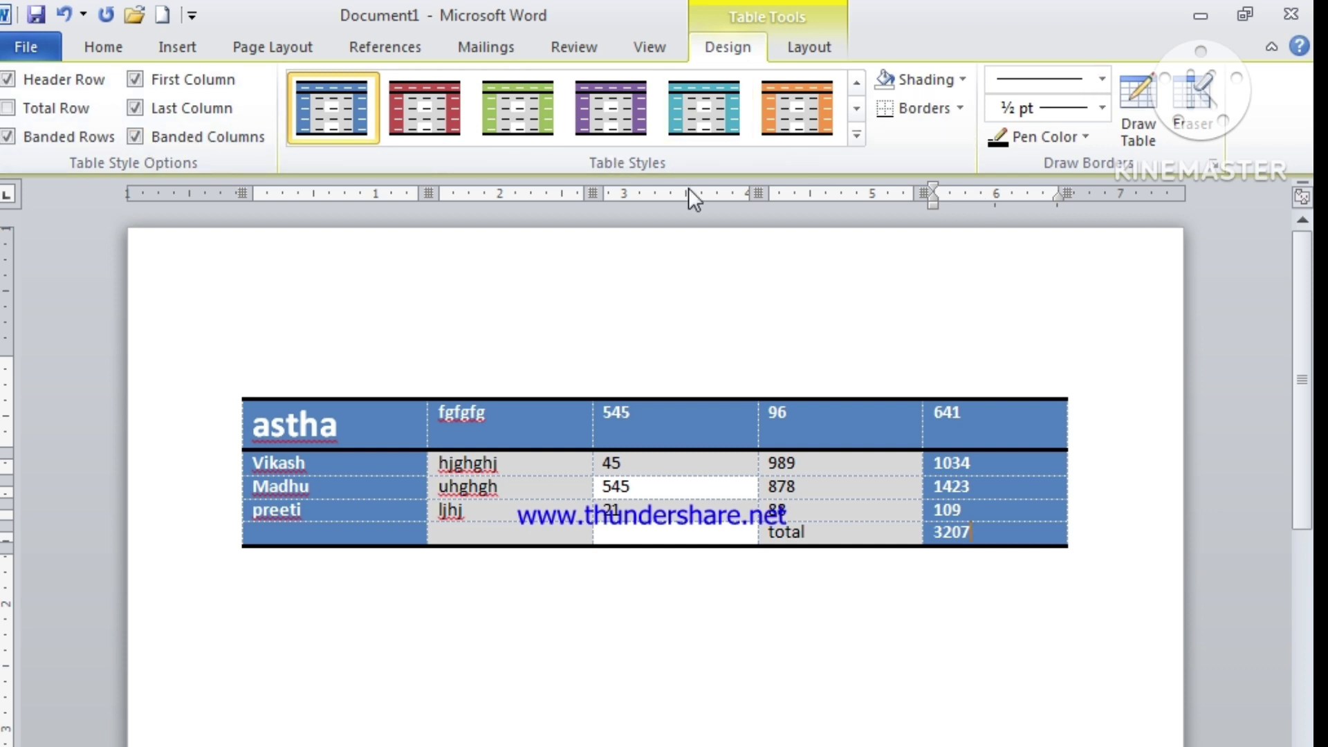
key(ctrl+z)
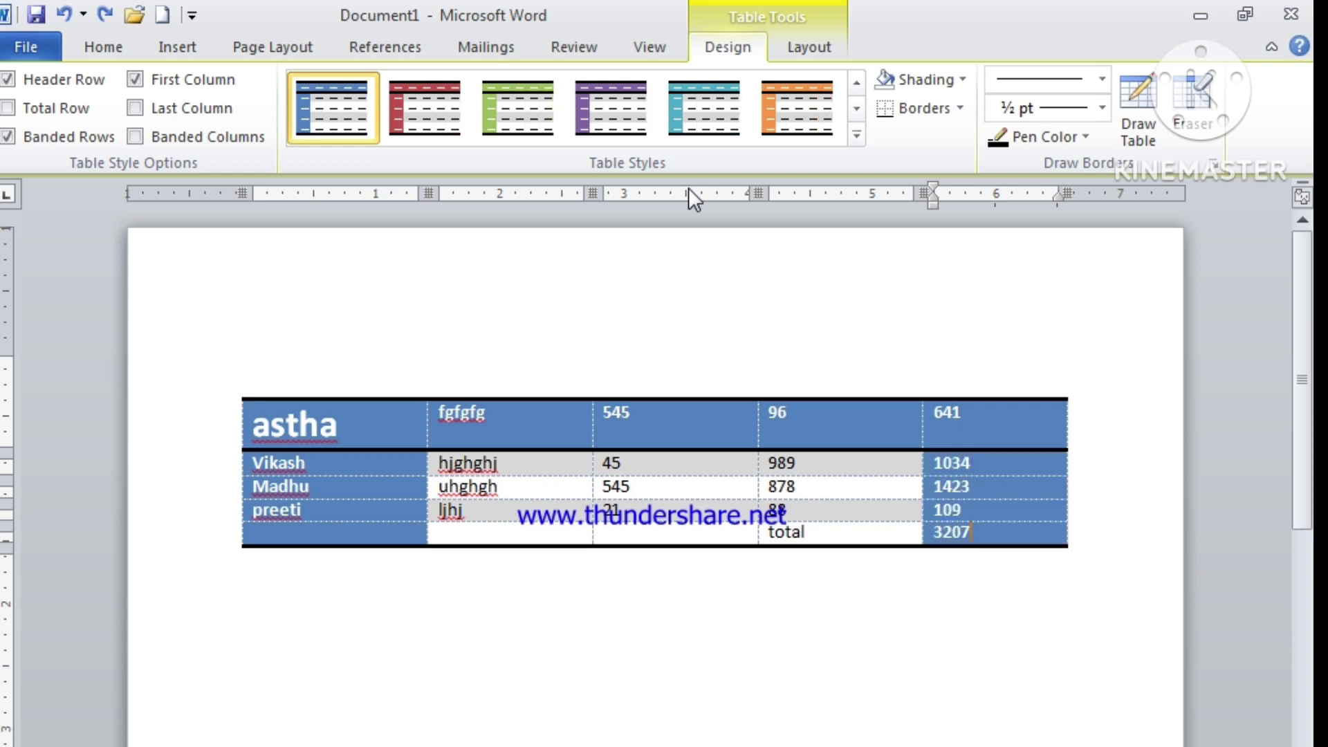
Step: Undo the table style, its option changes and the calculated total, going back to the plain grid table
key(ctrl+z)
key(ctrl+z)
key(ctrl+y)
key(ctrl+z)
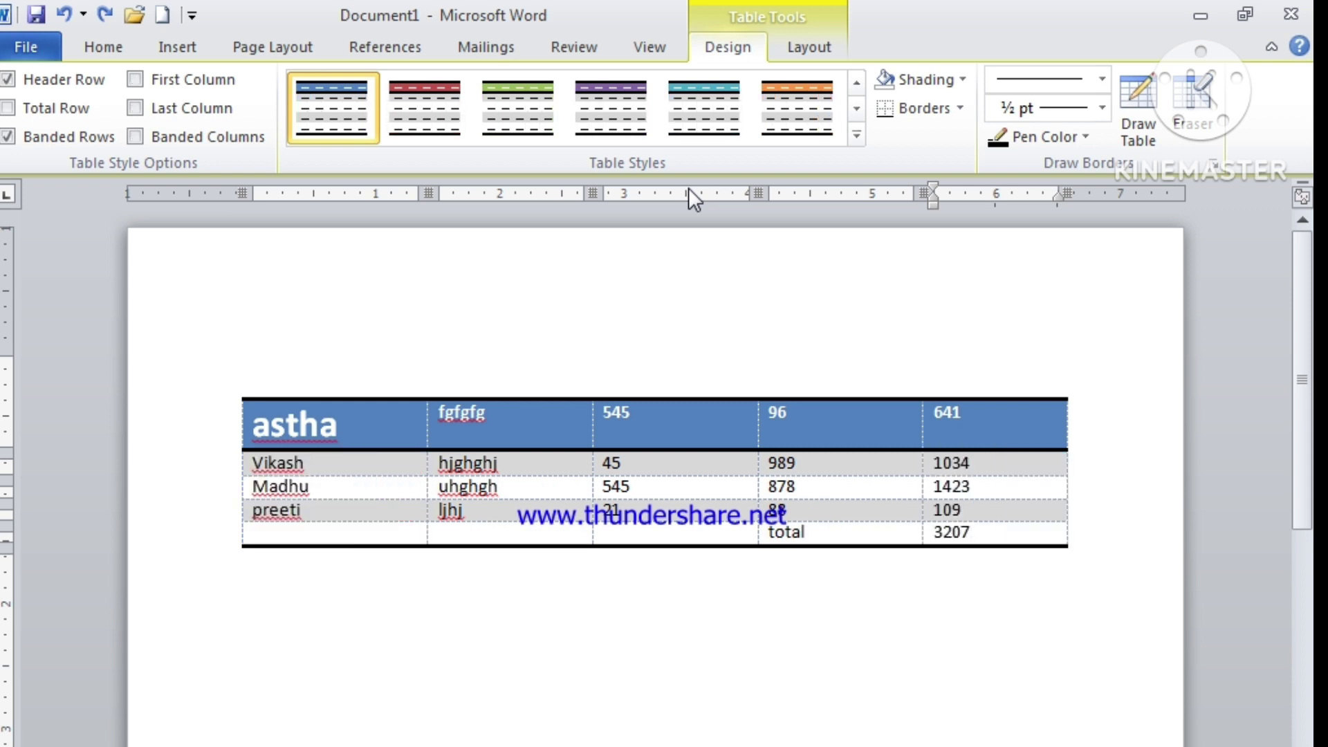
key(ctrl+y)
key(ctrl+z)
key(ctrl+y)
key(ctrl+y)
key(ctrl+z)
key(ctrl+y)
key(ctrl+z)
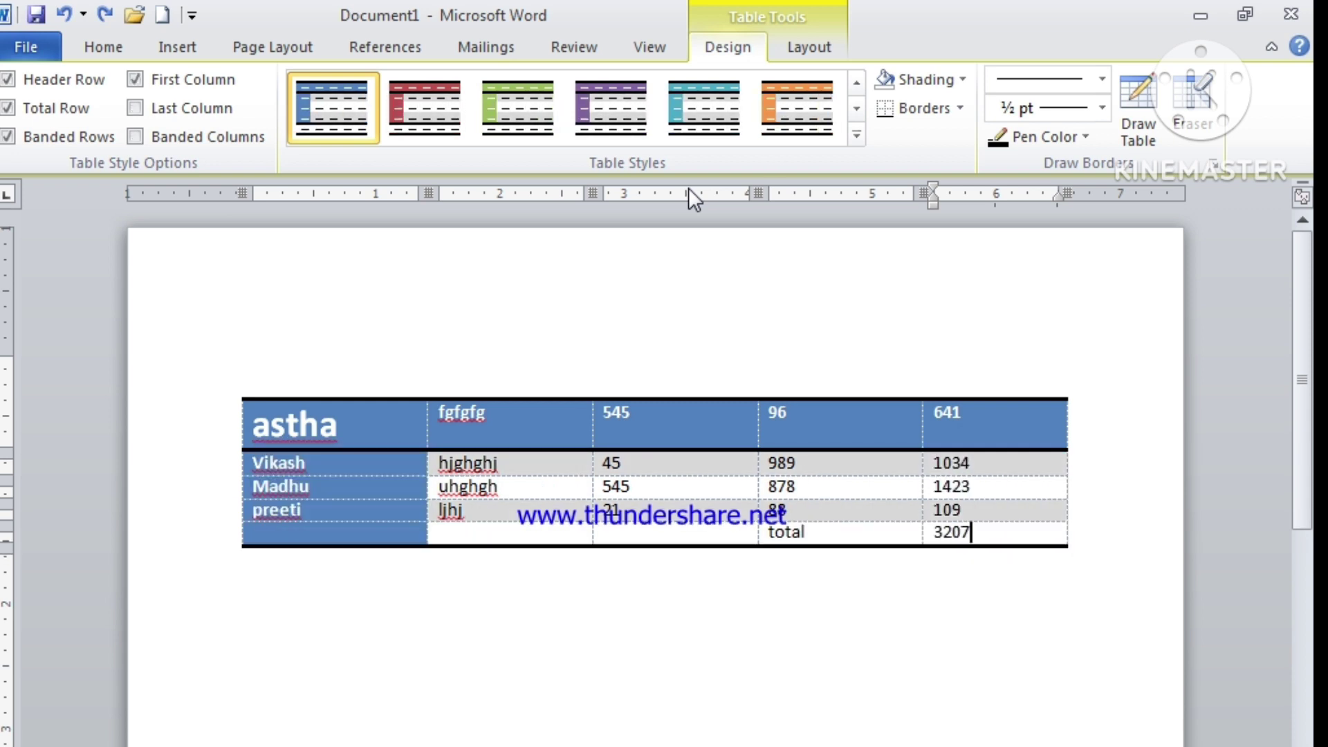
key(ctrl+z)
key(ctrl+z)
key(ctrl+z)
key(ctrl+z)
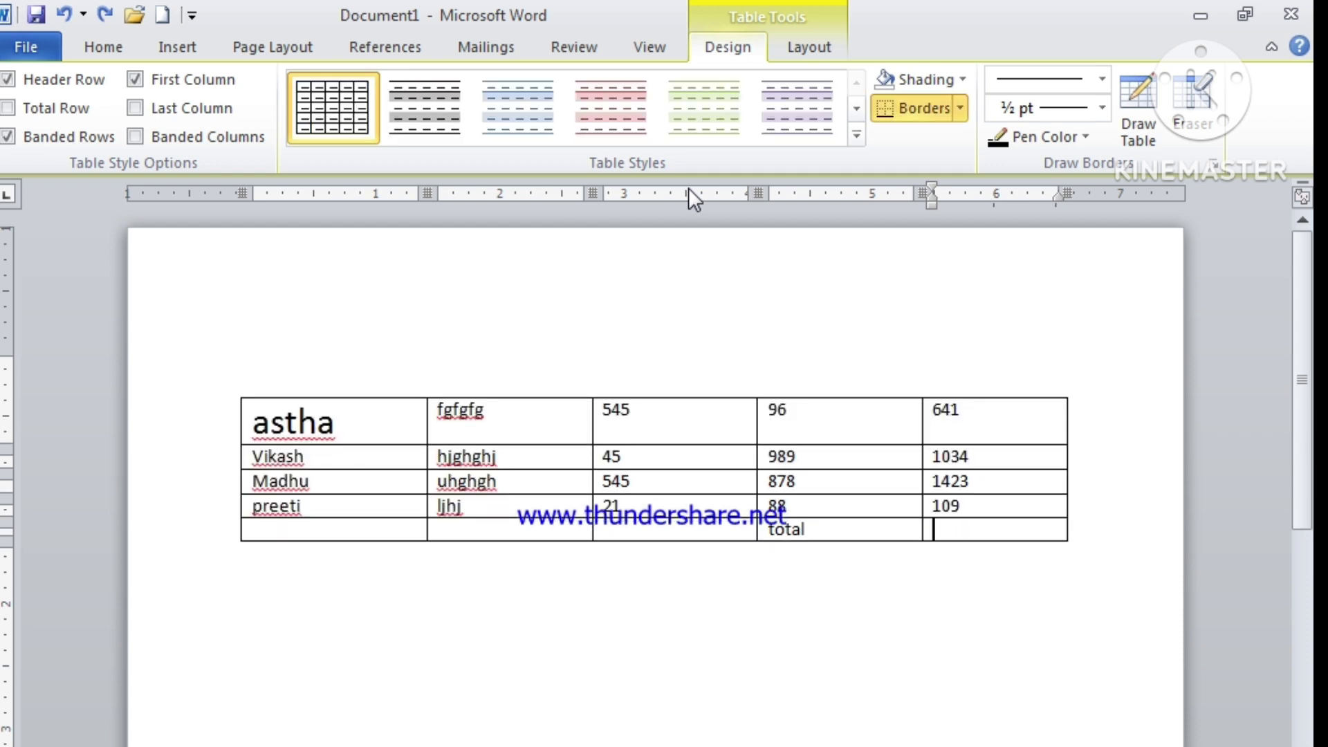
Step: Shade the table's first cell yellow and the top-row cell containing 96 light blue
click(965, 73)
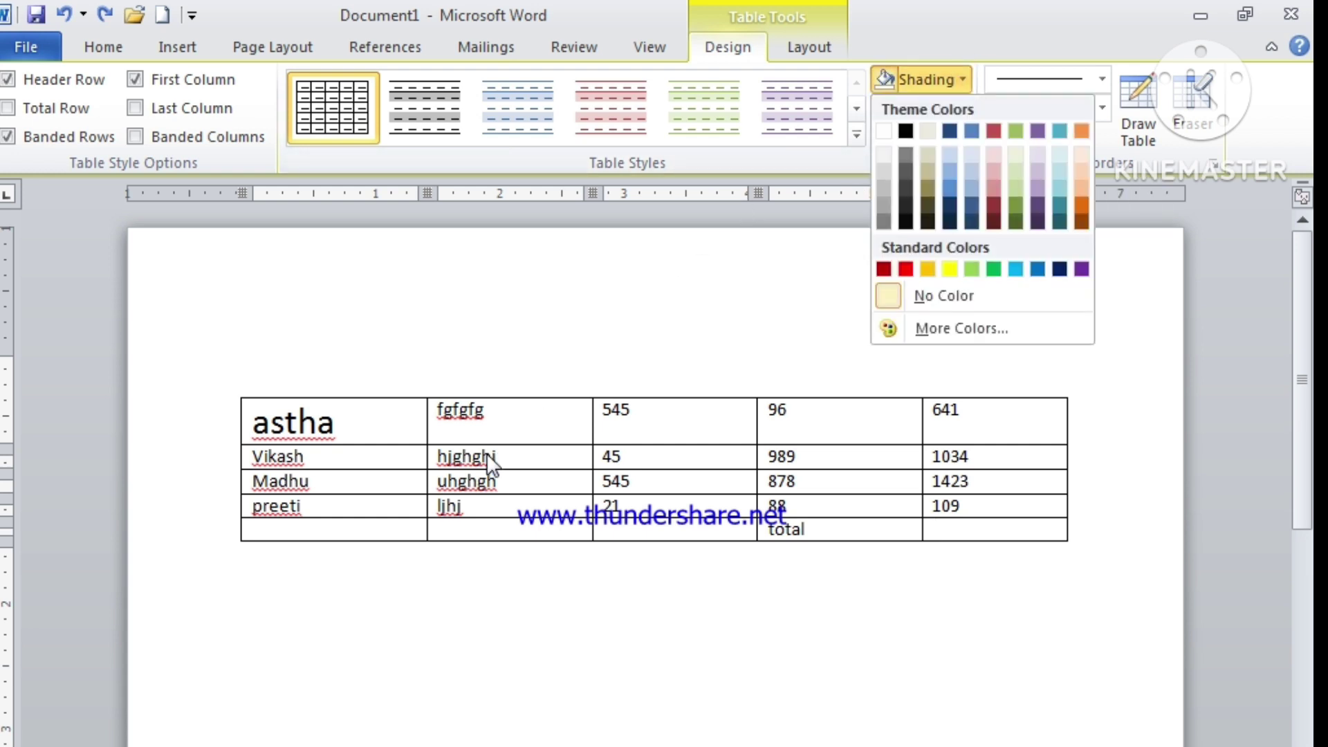
click(522, 459)
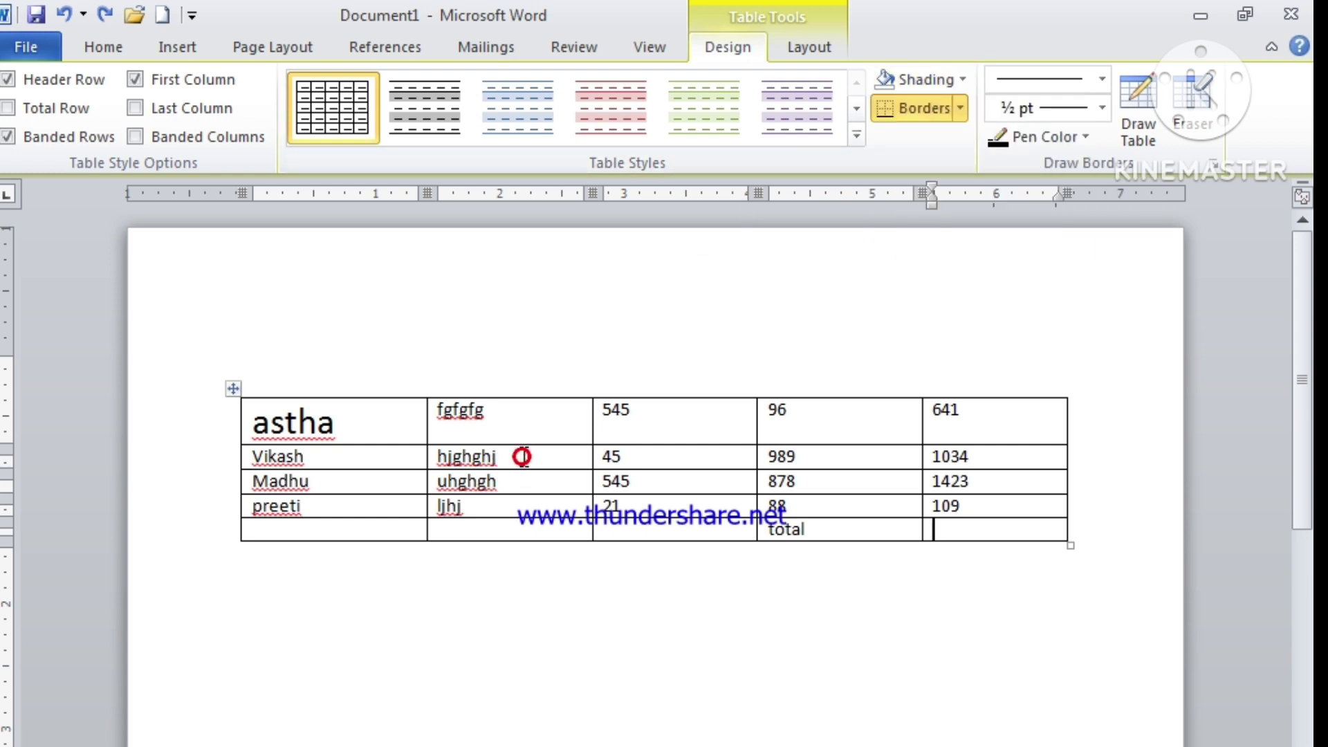
click(363, 424)
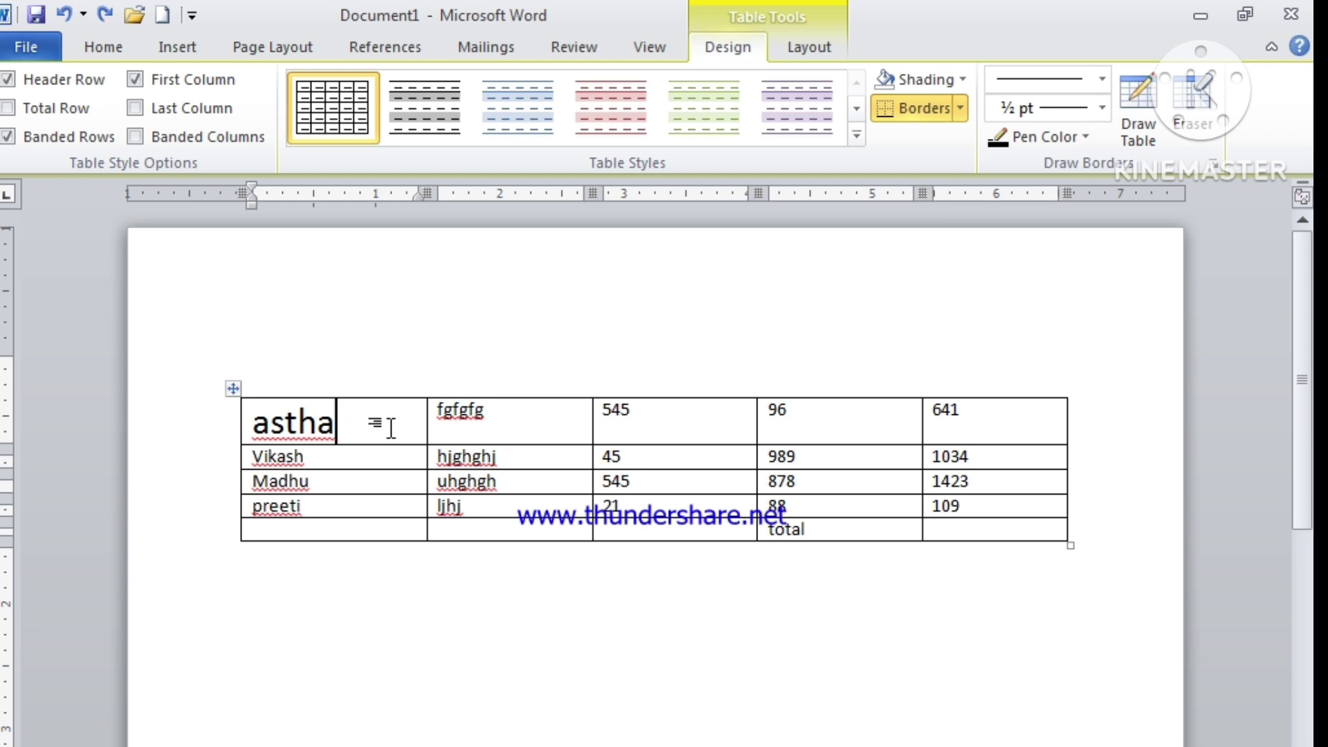
click(962, 79)
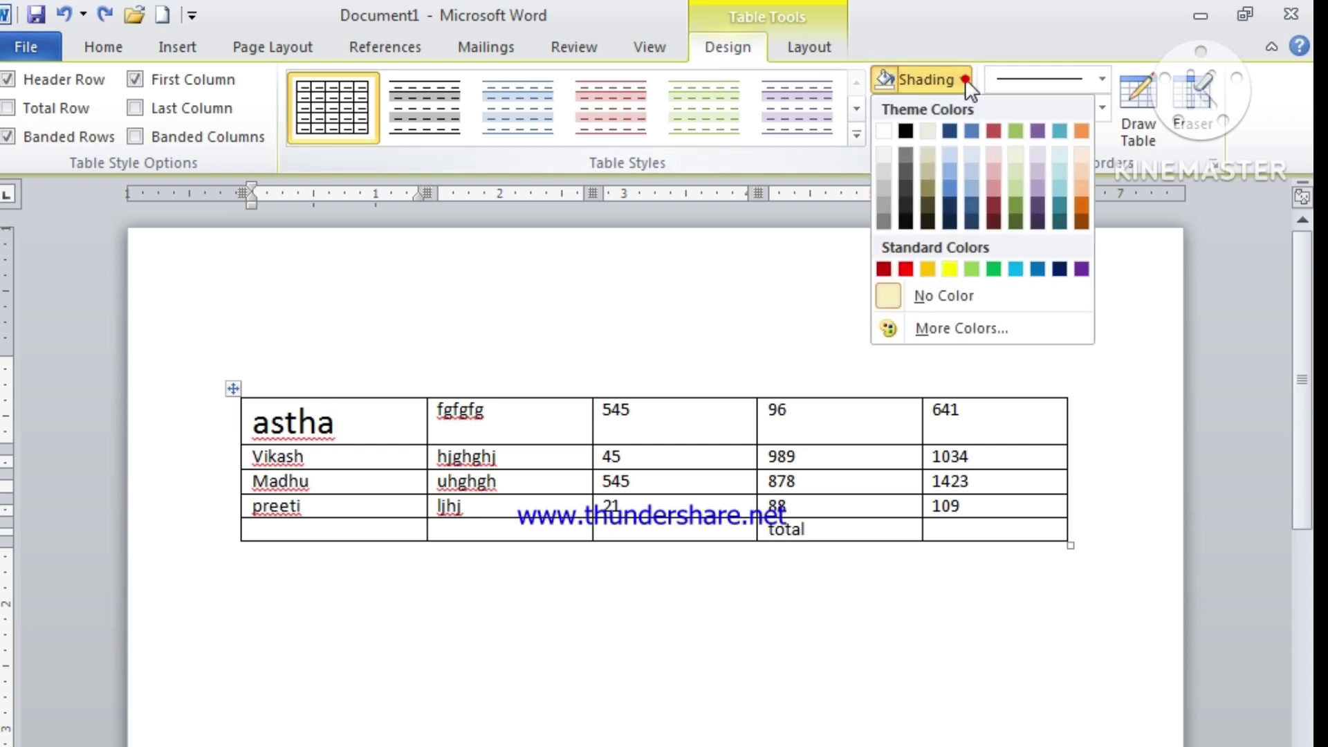
click(956, 264)
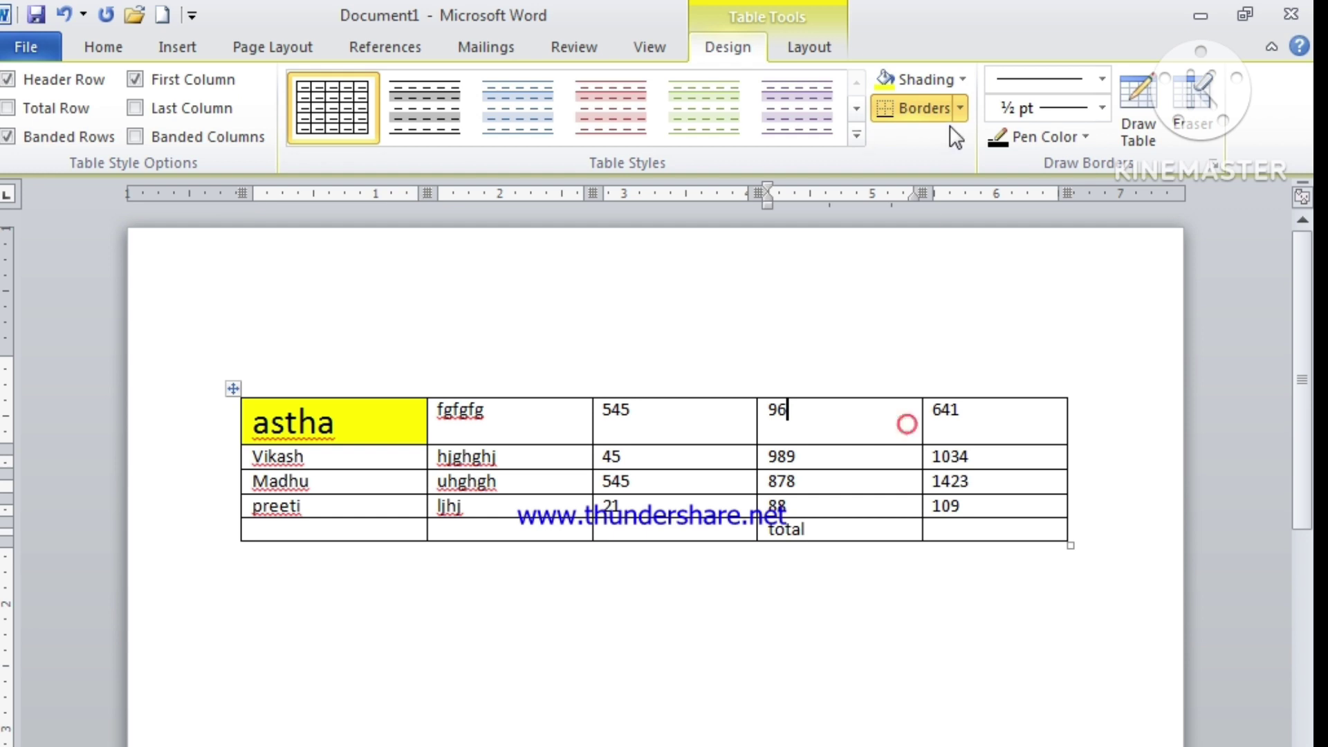
click(965, 80)
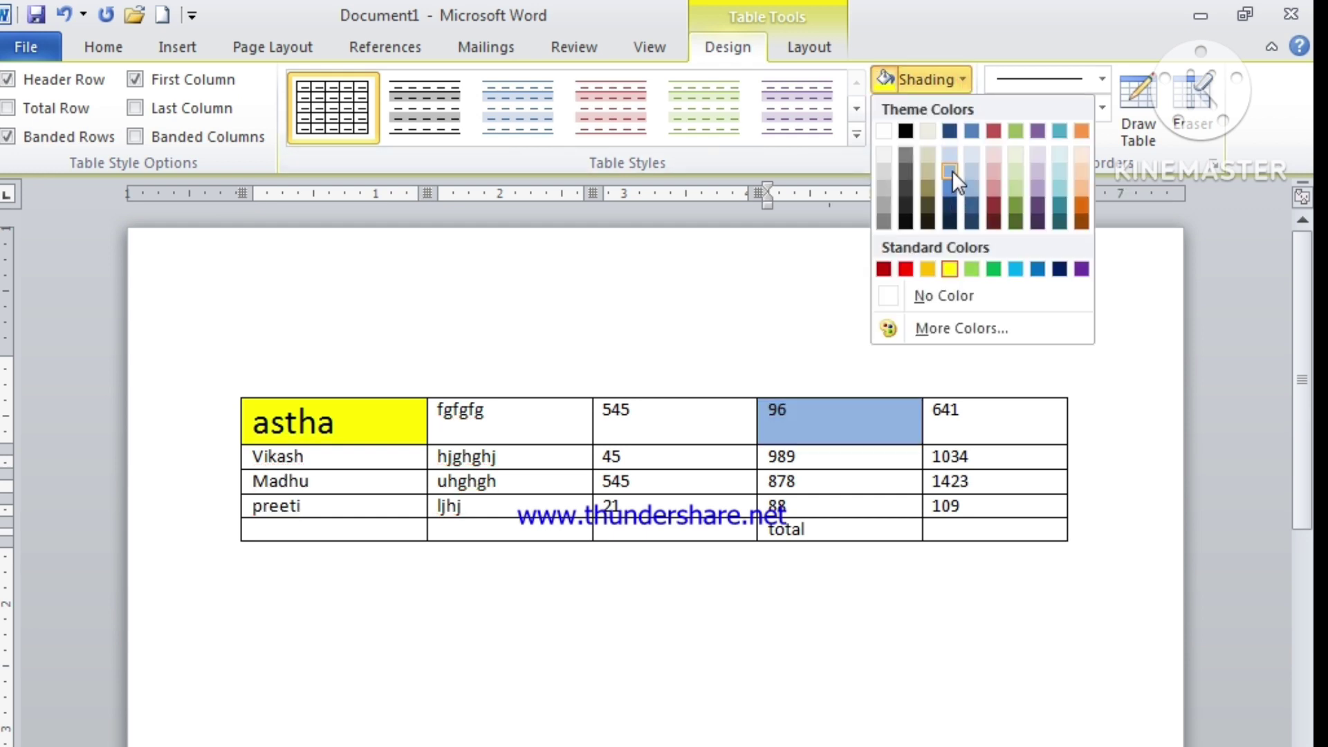
click(951, 171)
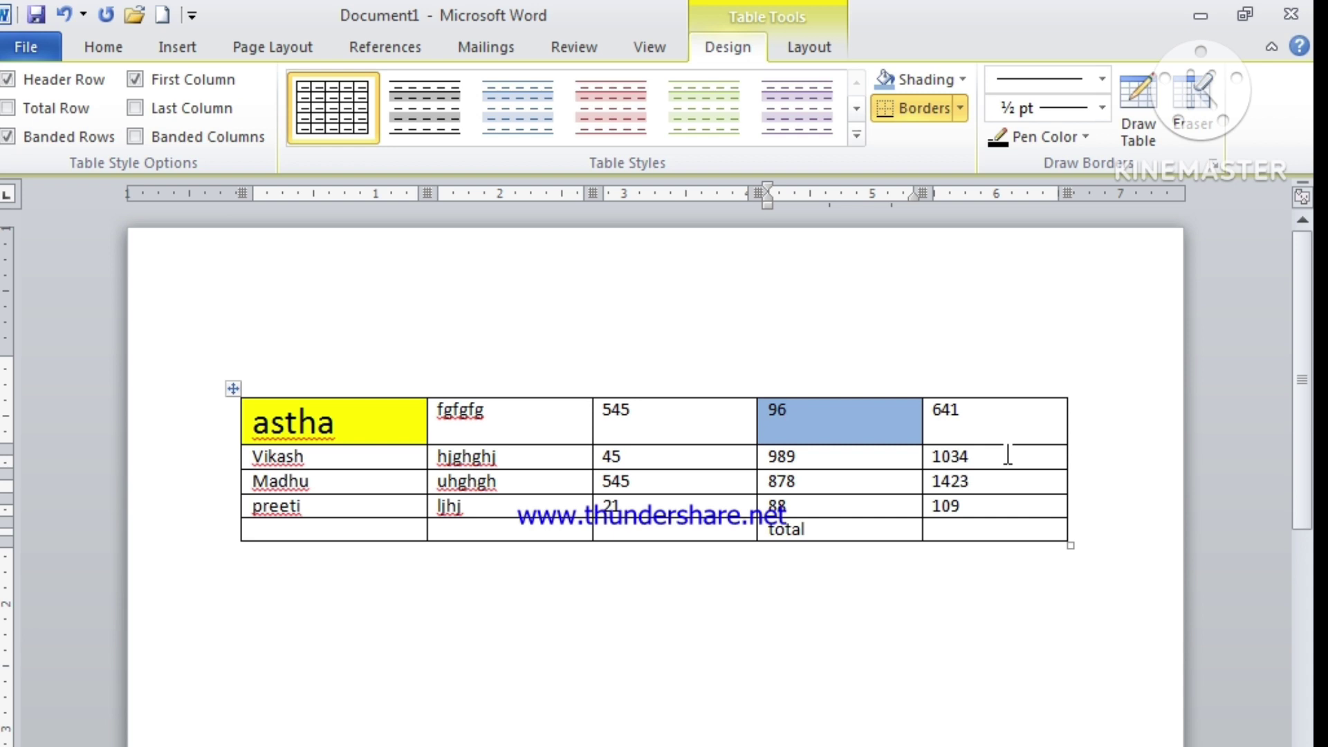
Step: Set the border pen to a triple-line style in red with a 2 ¼ pt weight
click(1103, 80)
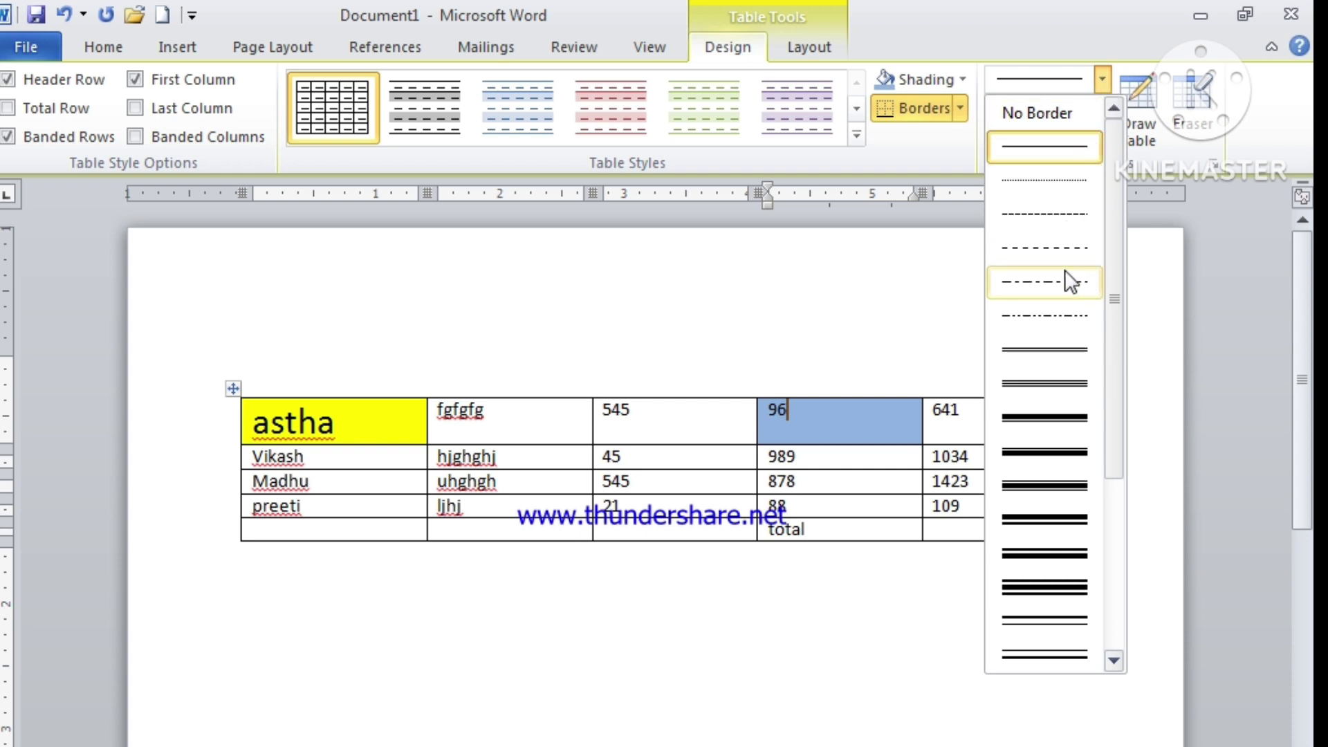
drag(1110, 283, 1110, 352)
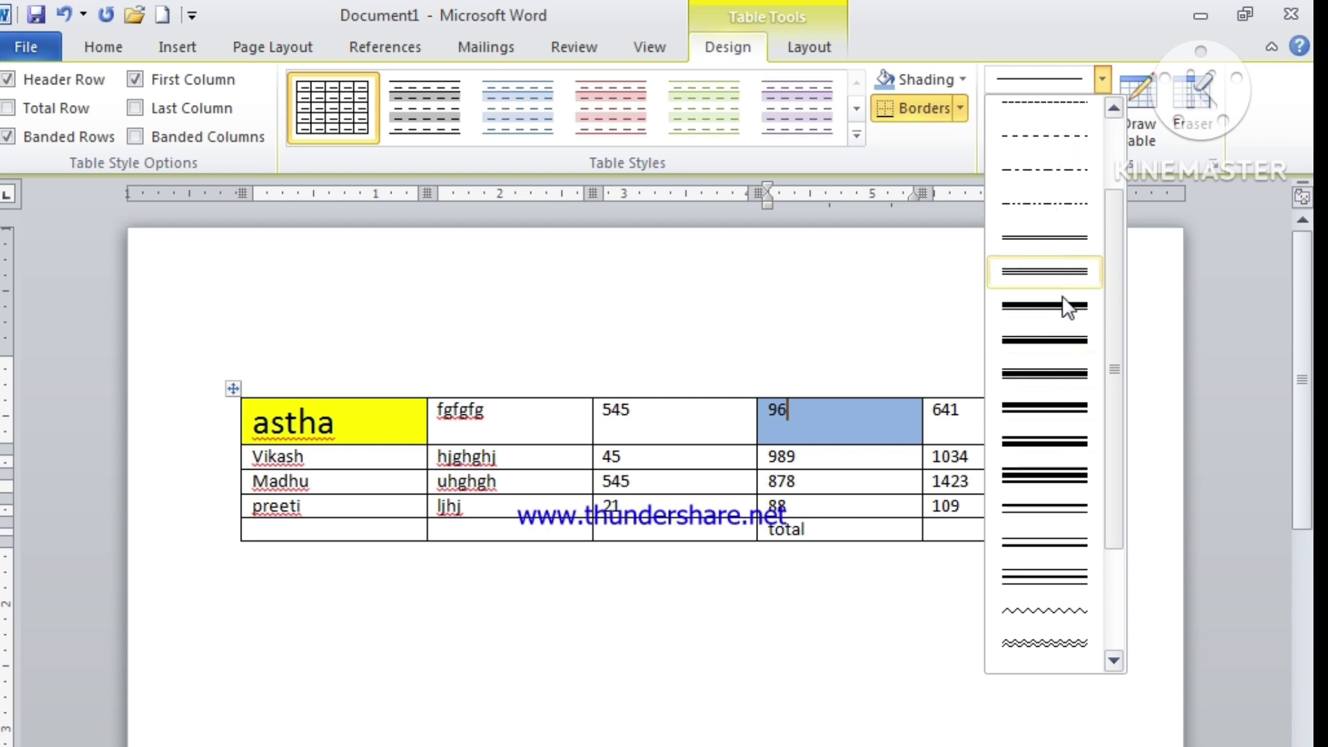
click(1052, 274)
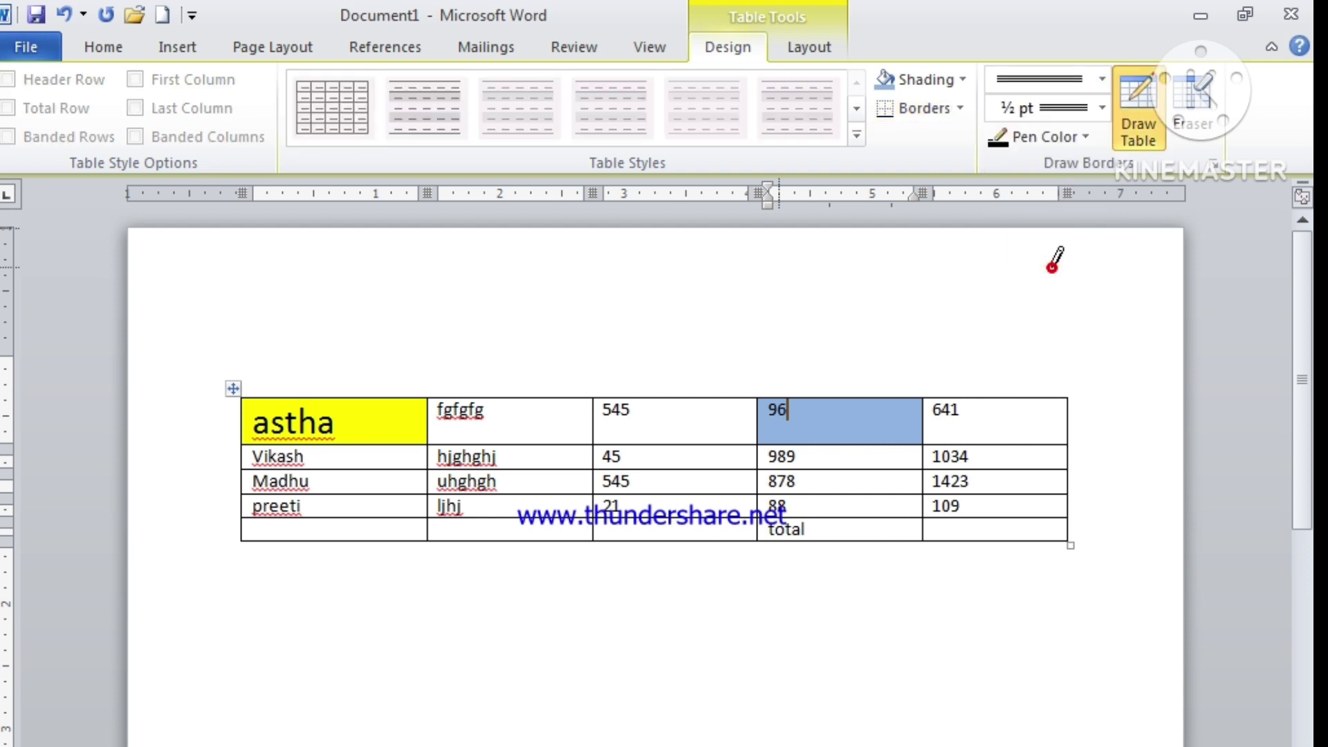
click(1086, 138)
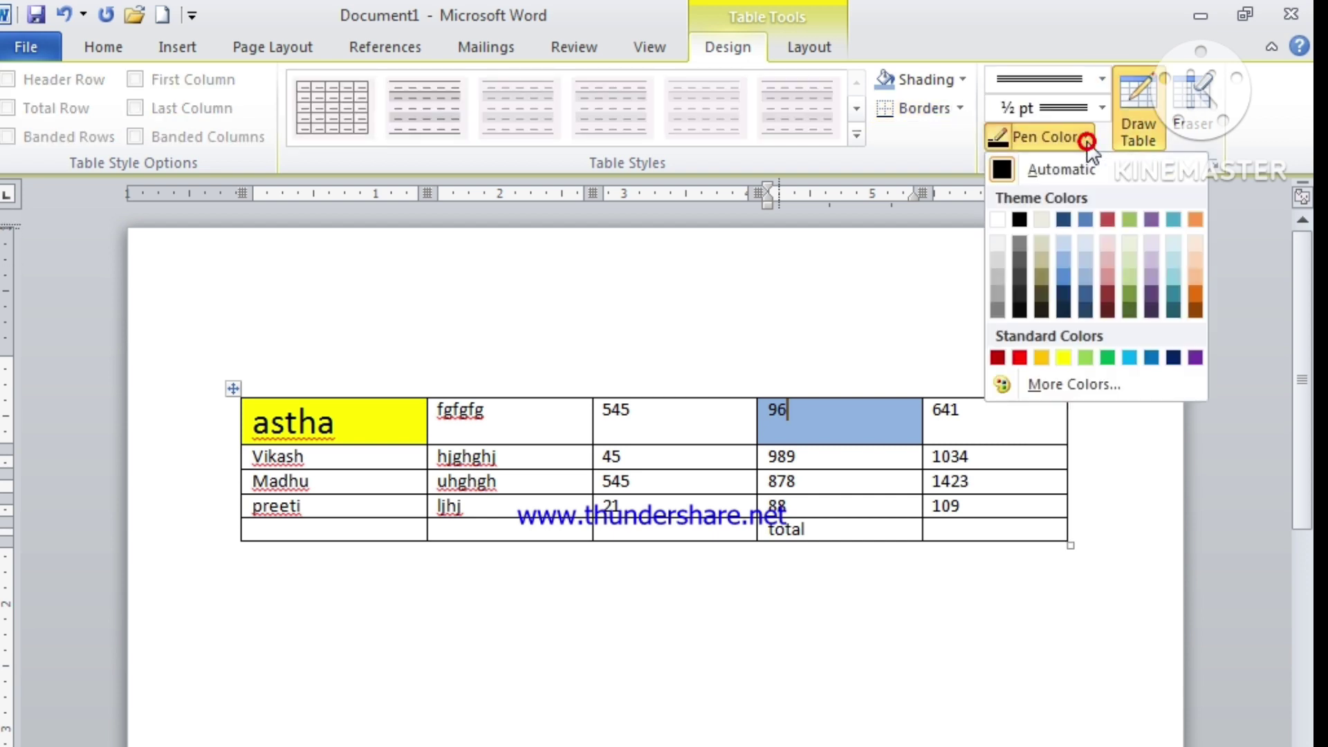
click(1018, 357)
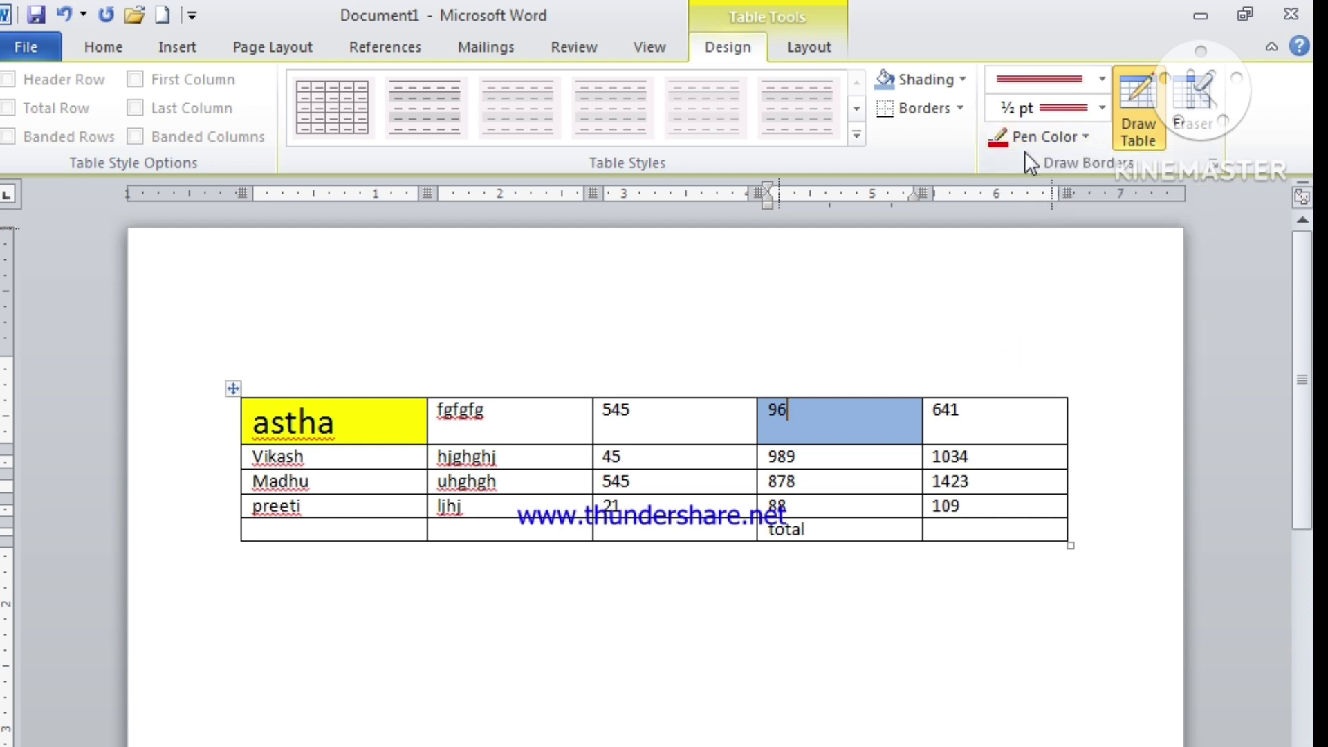
click(1101, 109)
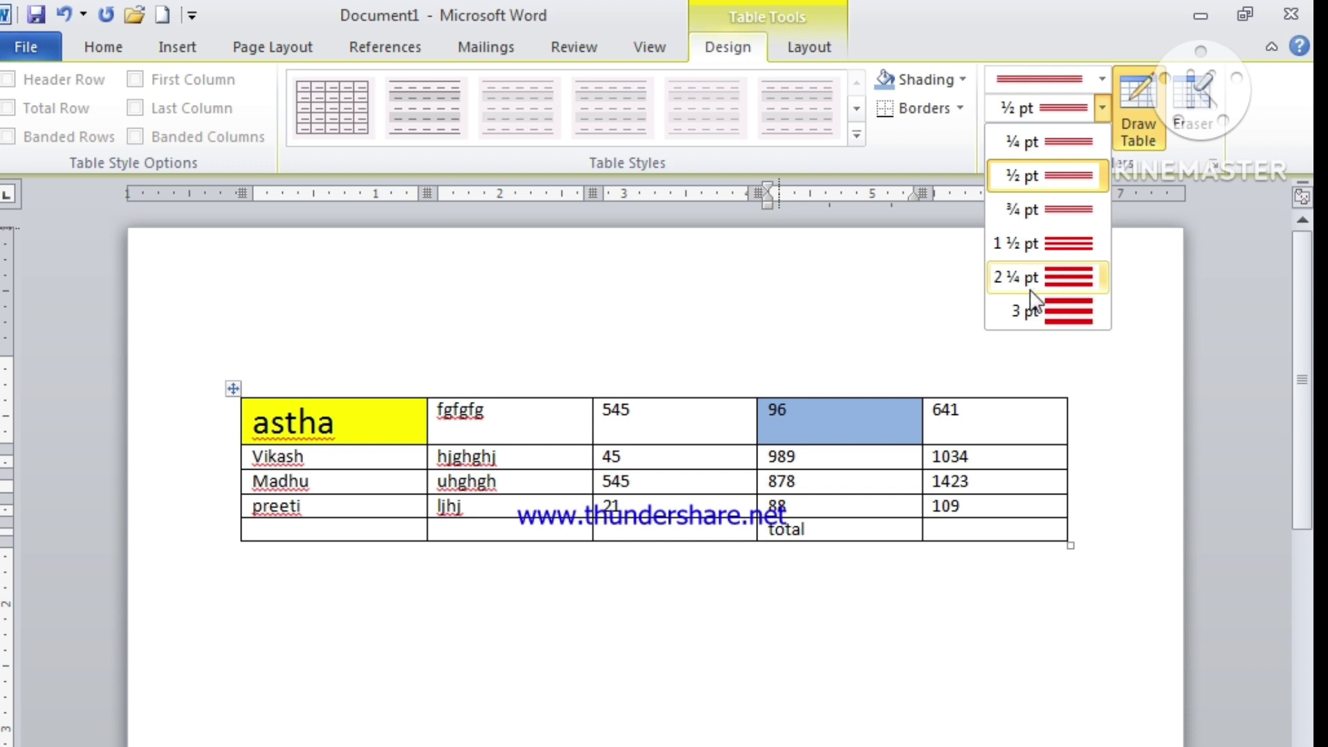
click(1072, 280)
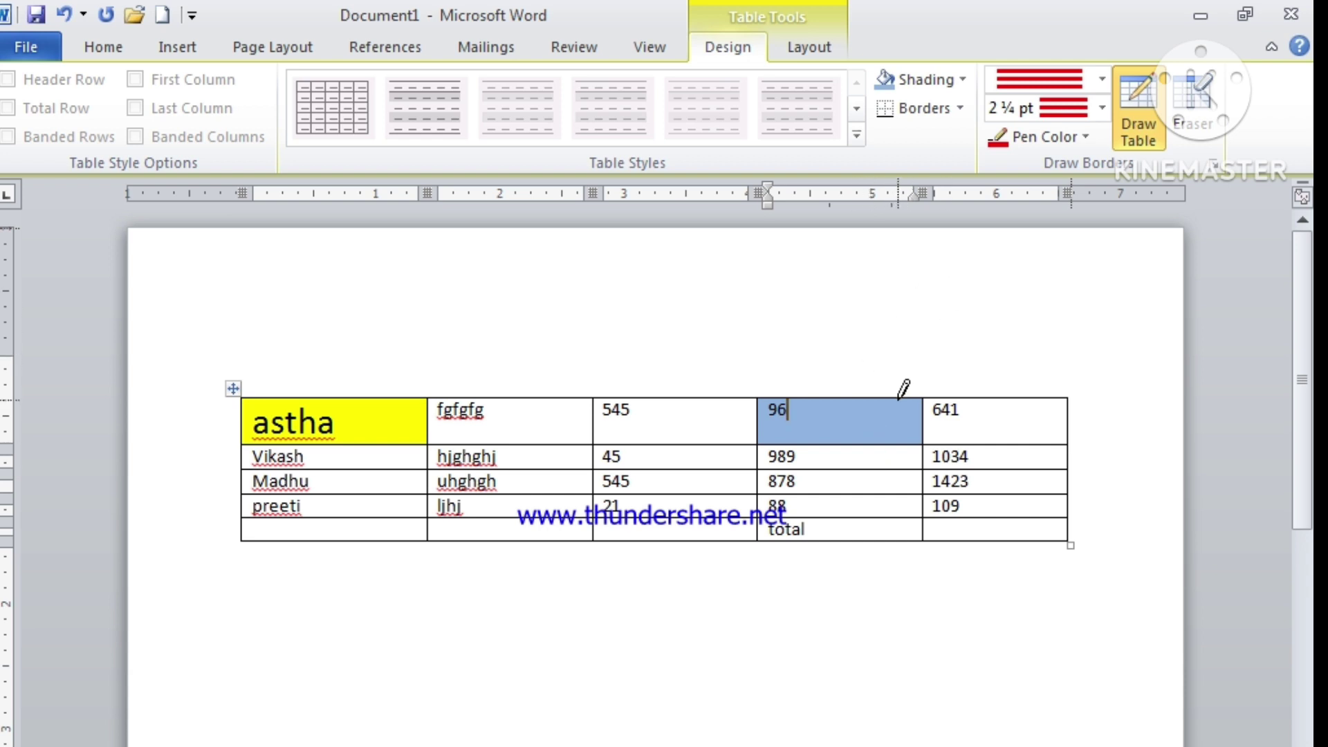
Step: Try drawing the red triple-line border along the top edges of the second, third and fourth top-row cells, and undo it
drag(903, 390, 839, 385)
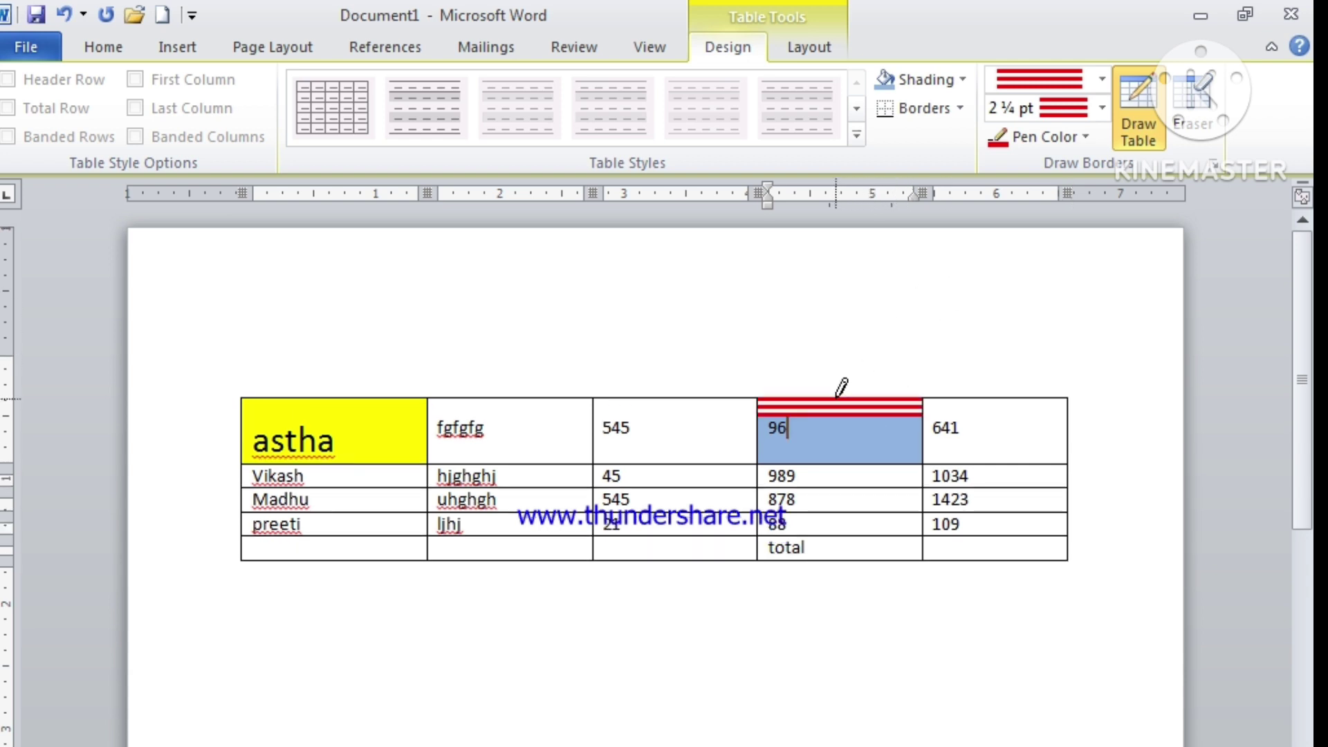
click(733, 388)
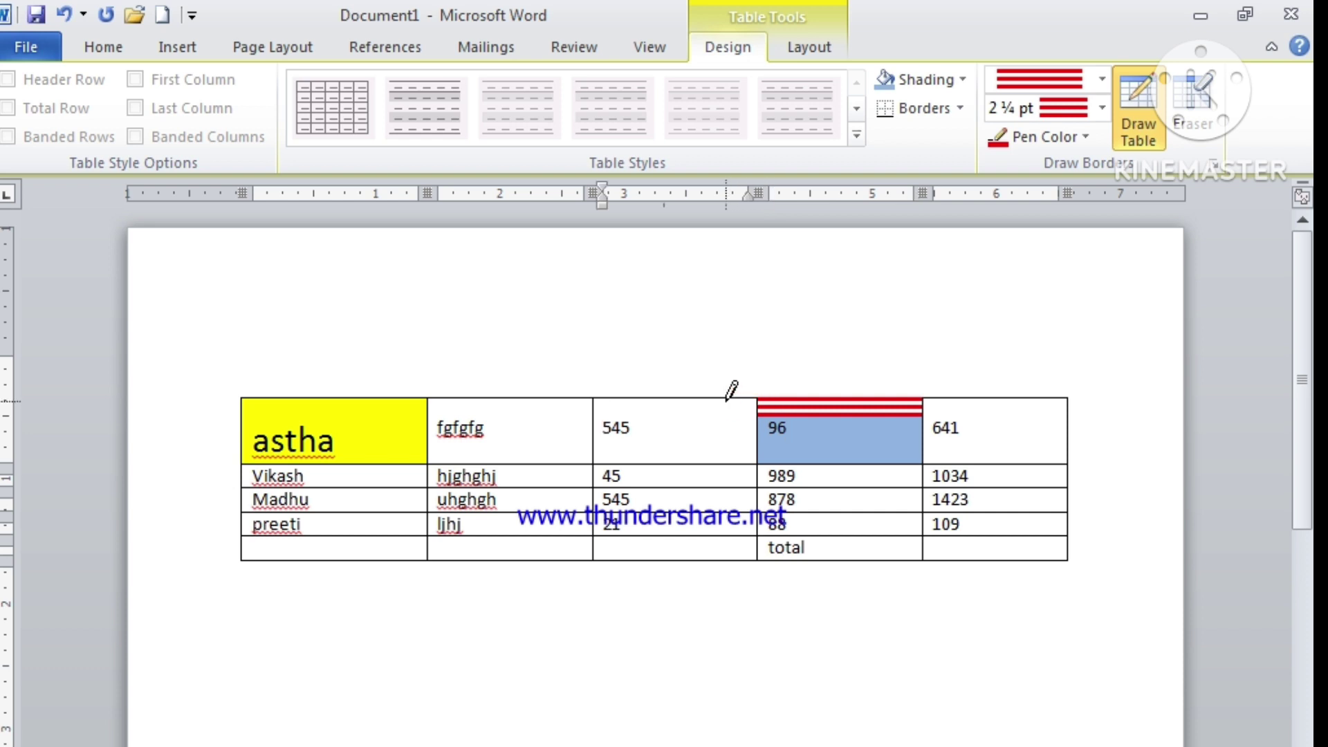
drag(726, 401, 683, 399)
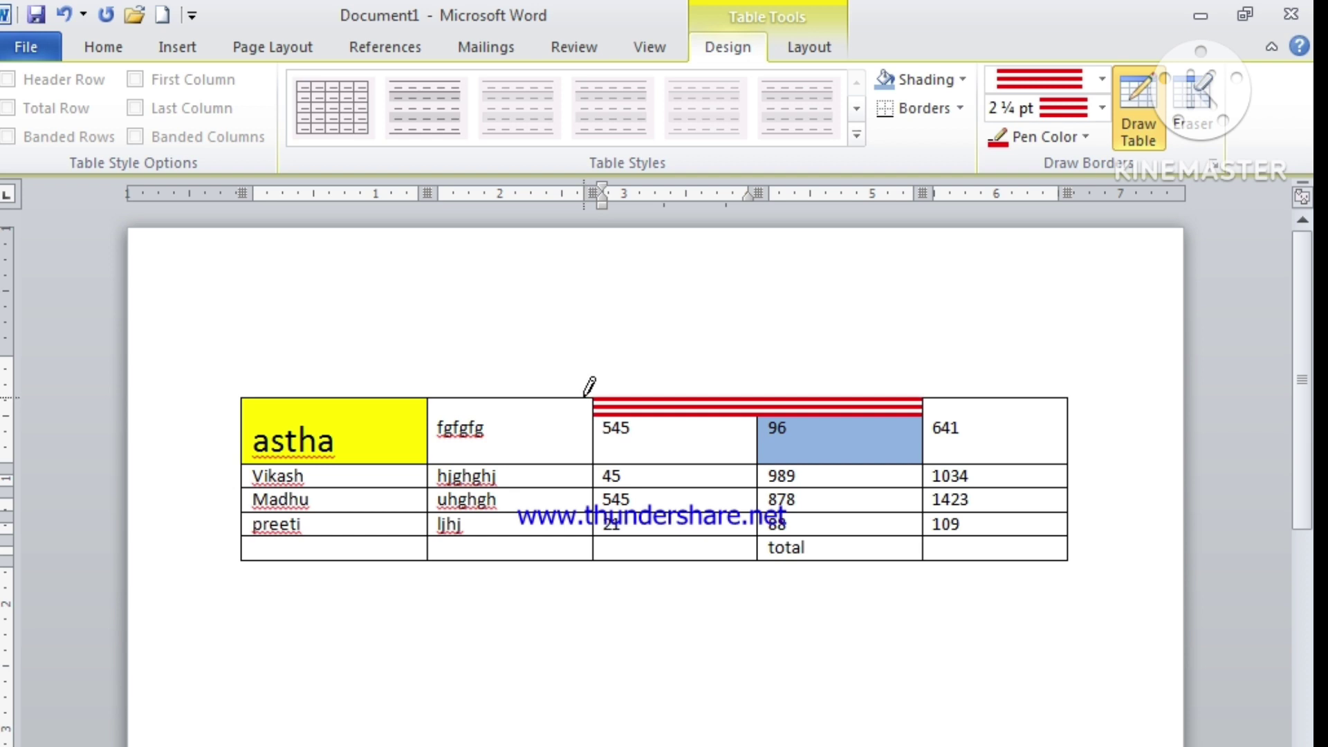
drag(585, 398, 523, 397)
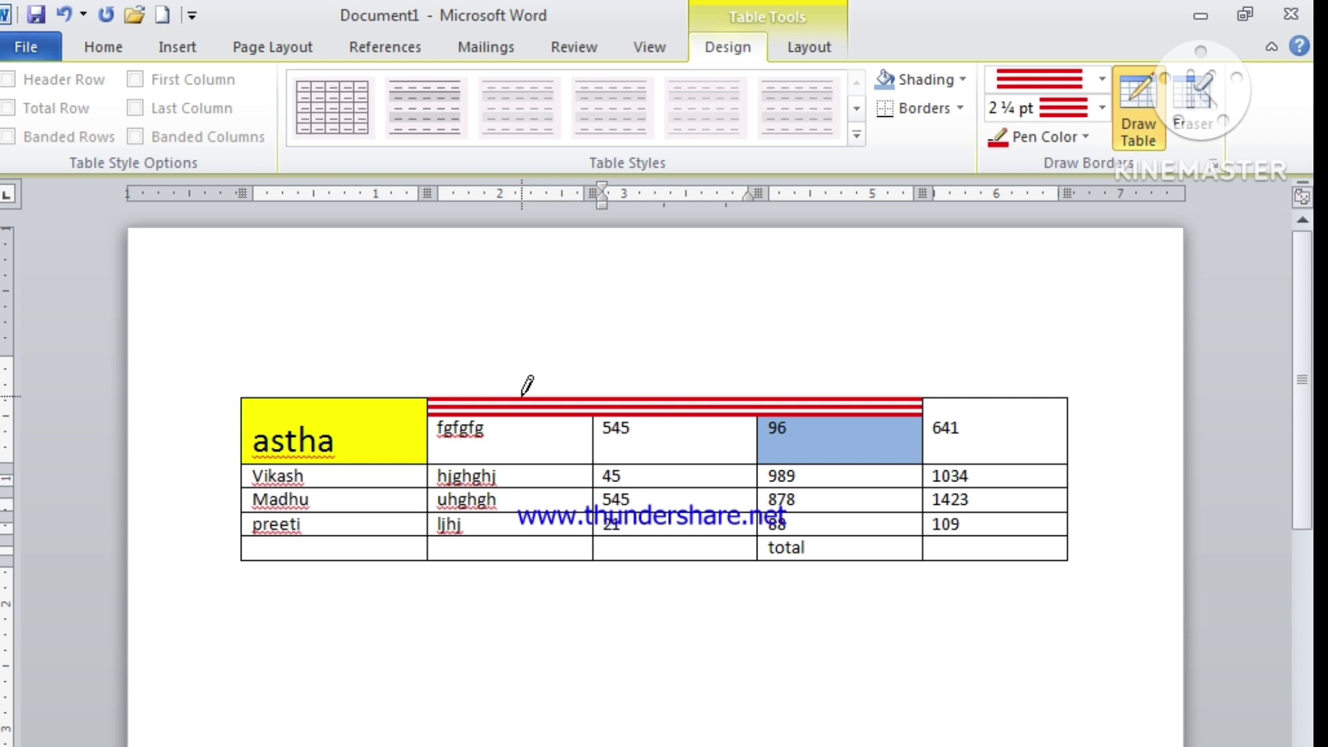
key(ctrl+z)
key(ctrl+z)
key(ctrl+z)
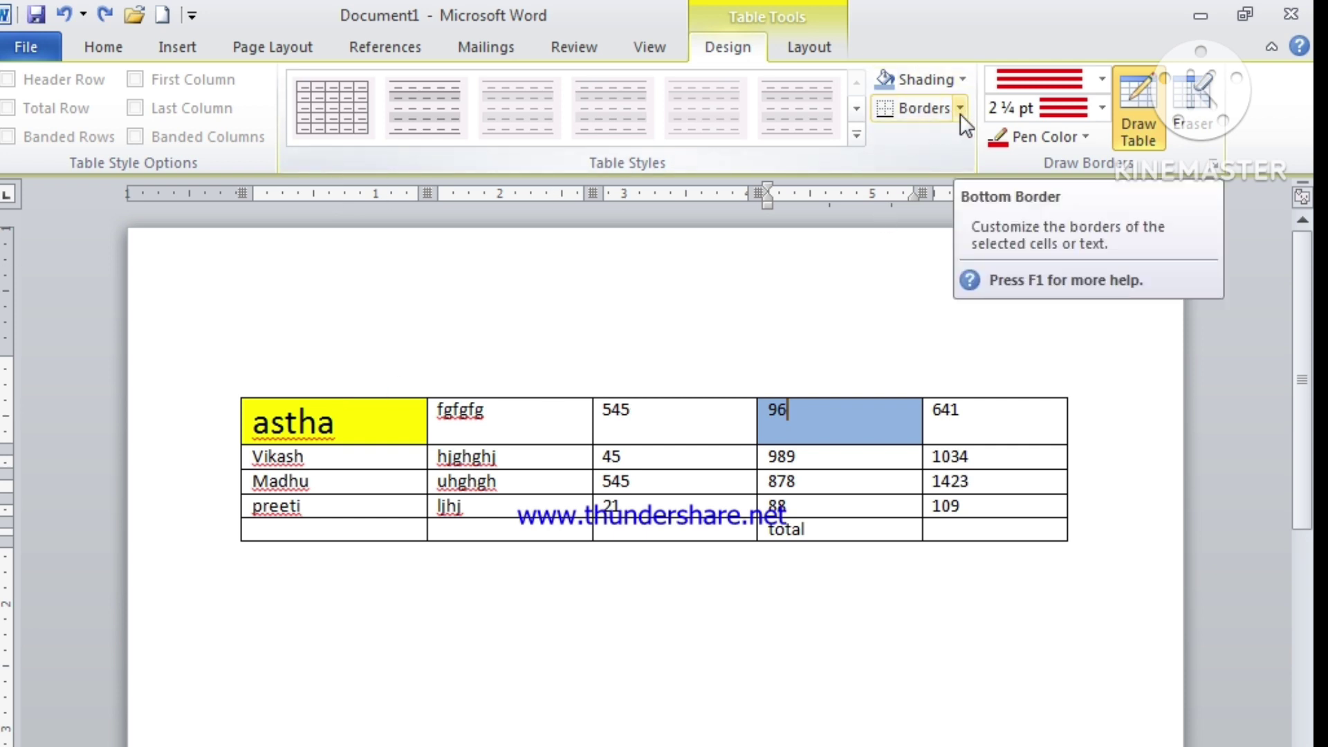
Step: Reset the pen color to Automatic and leave the table drawing mode
click(439, 430)
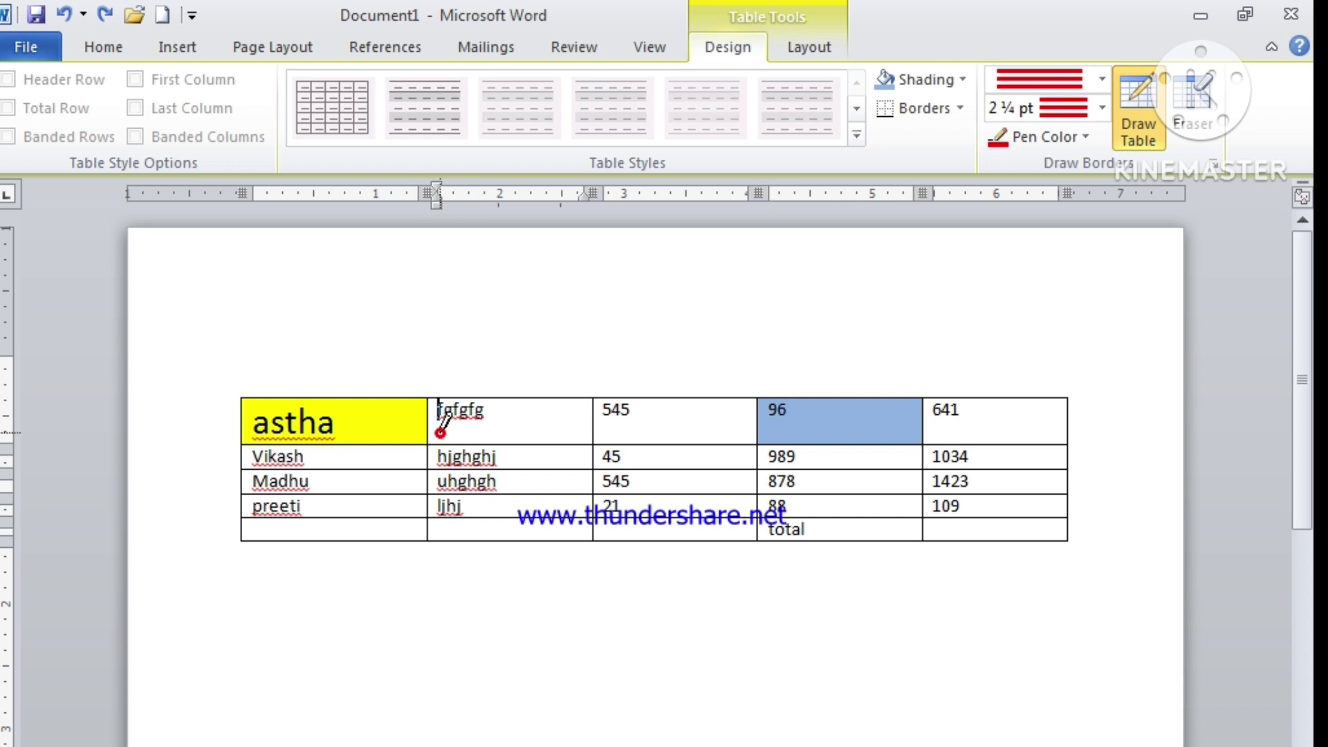
click(332, 421)
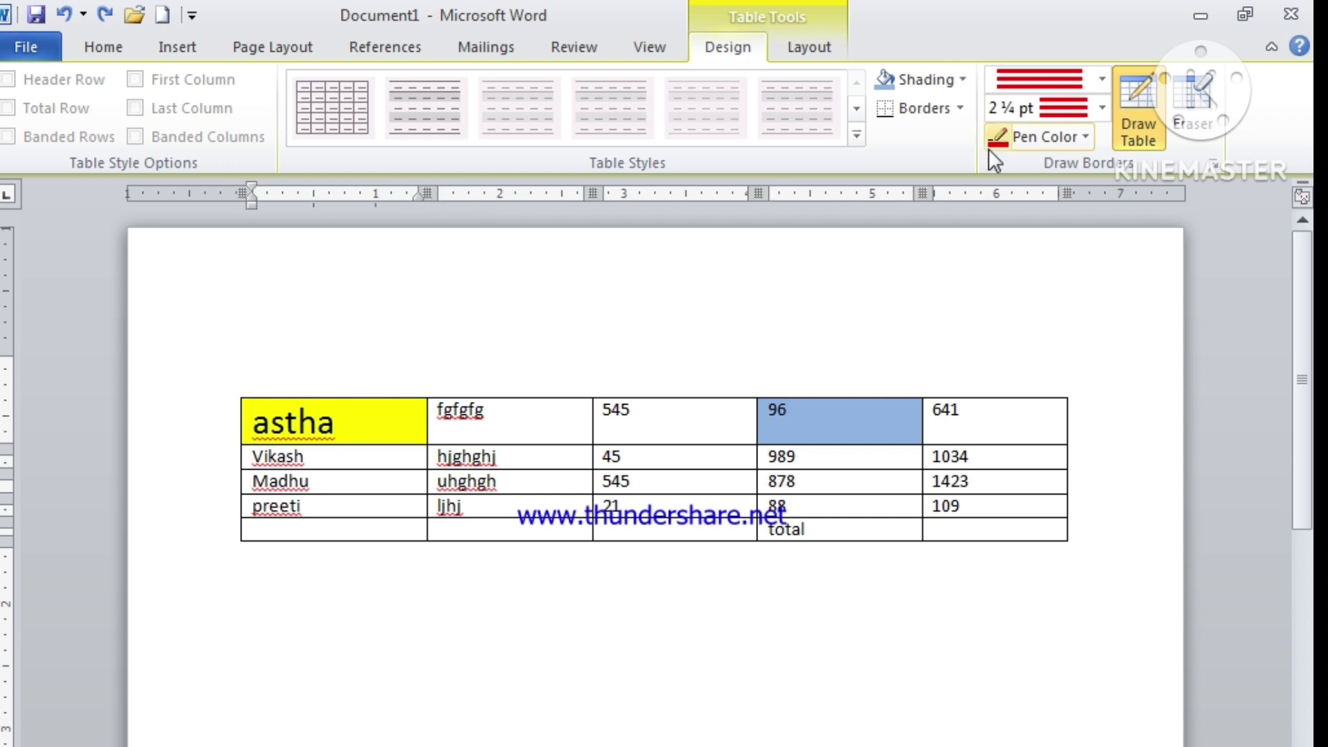
click(1019, 143)
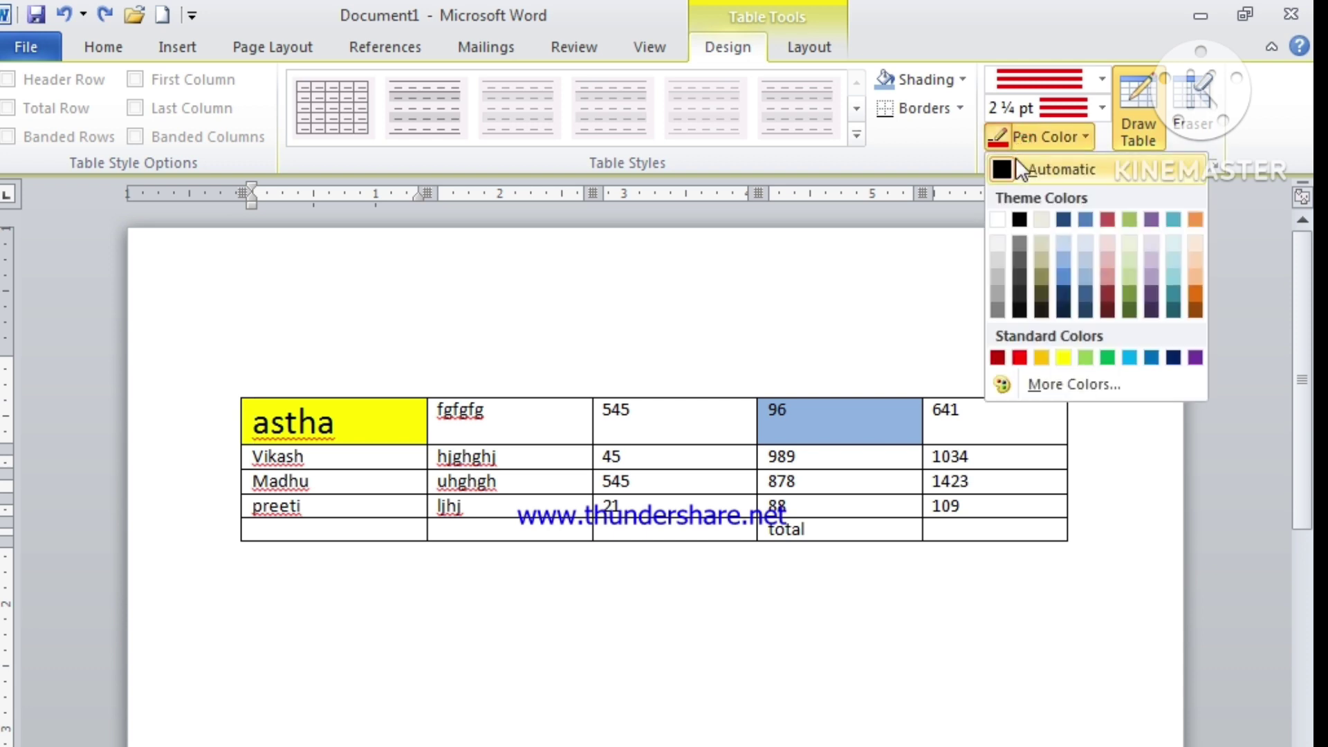
click(1011, 172)
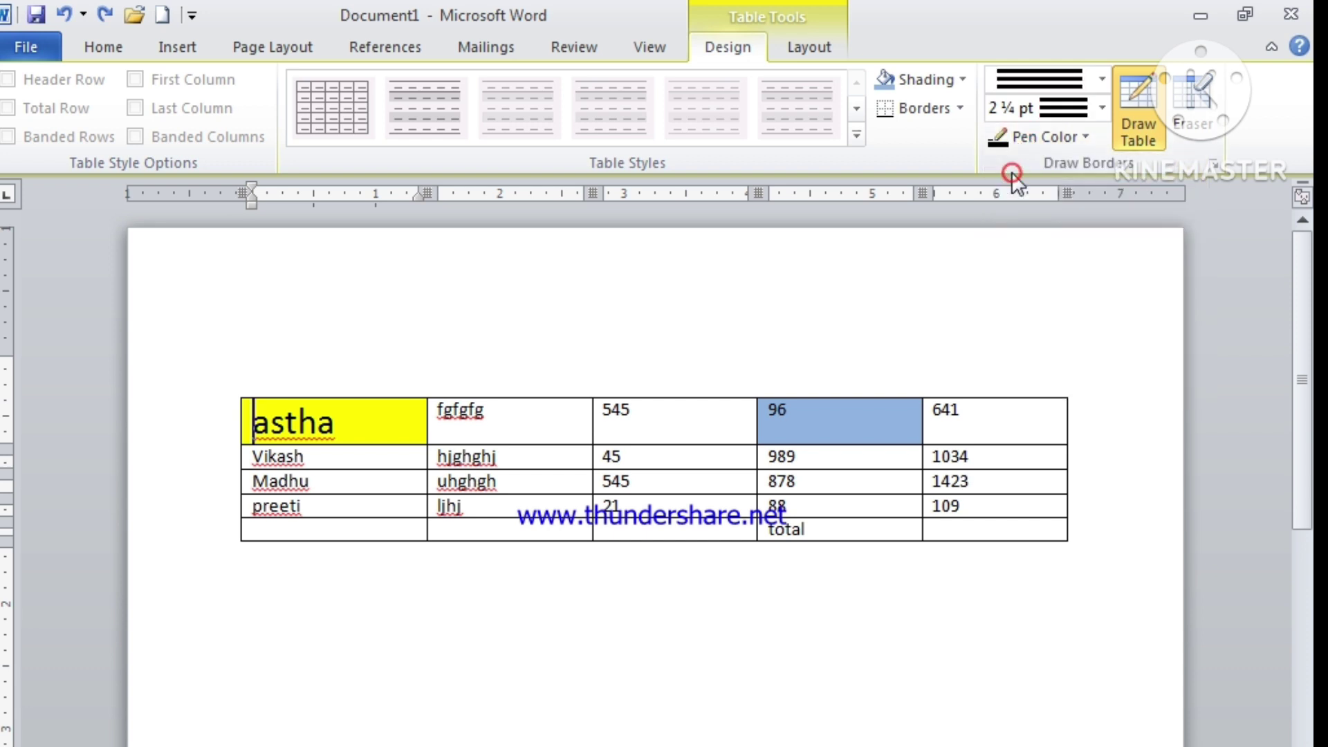
click(318, 431)
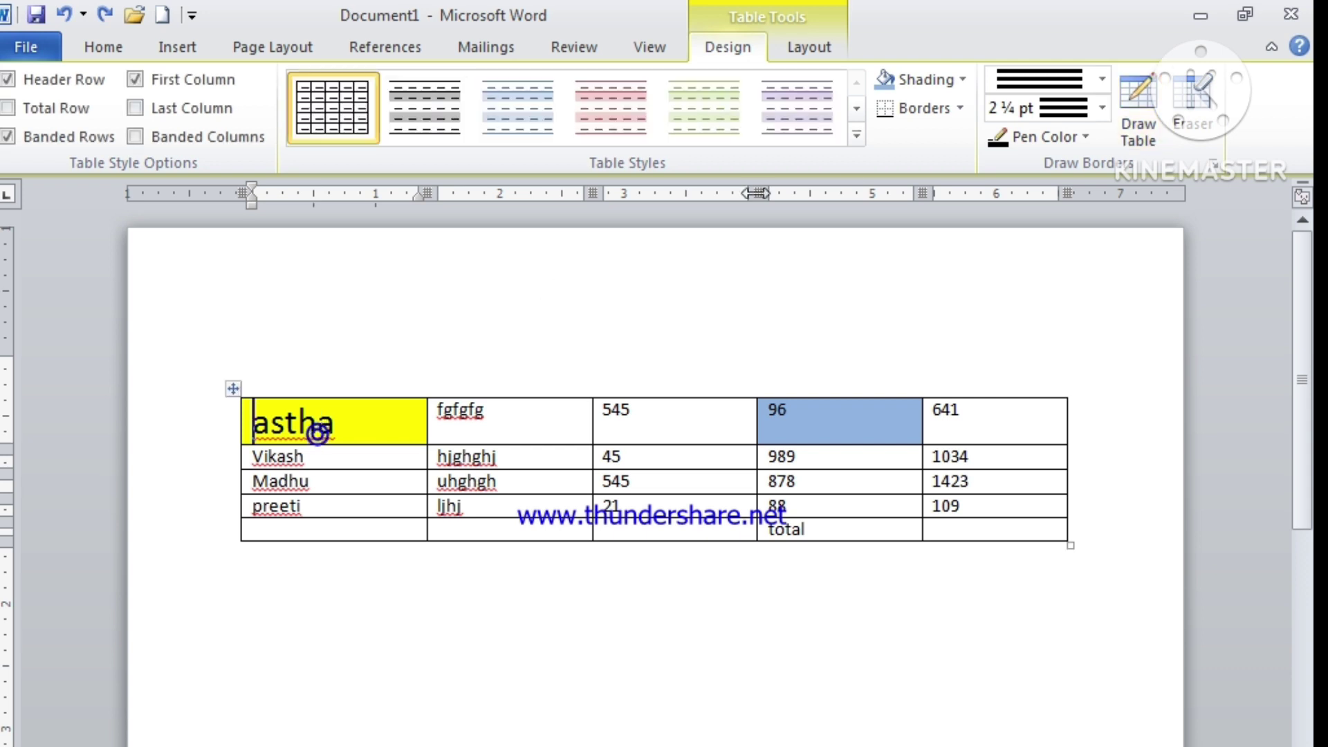
click(961, 108)
click(1136, 281)
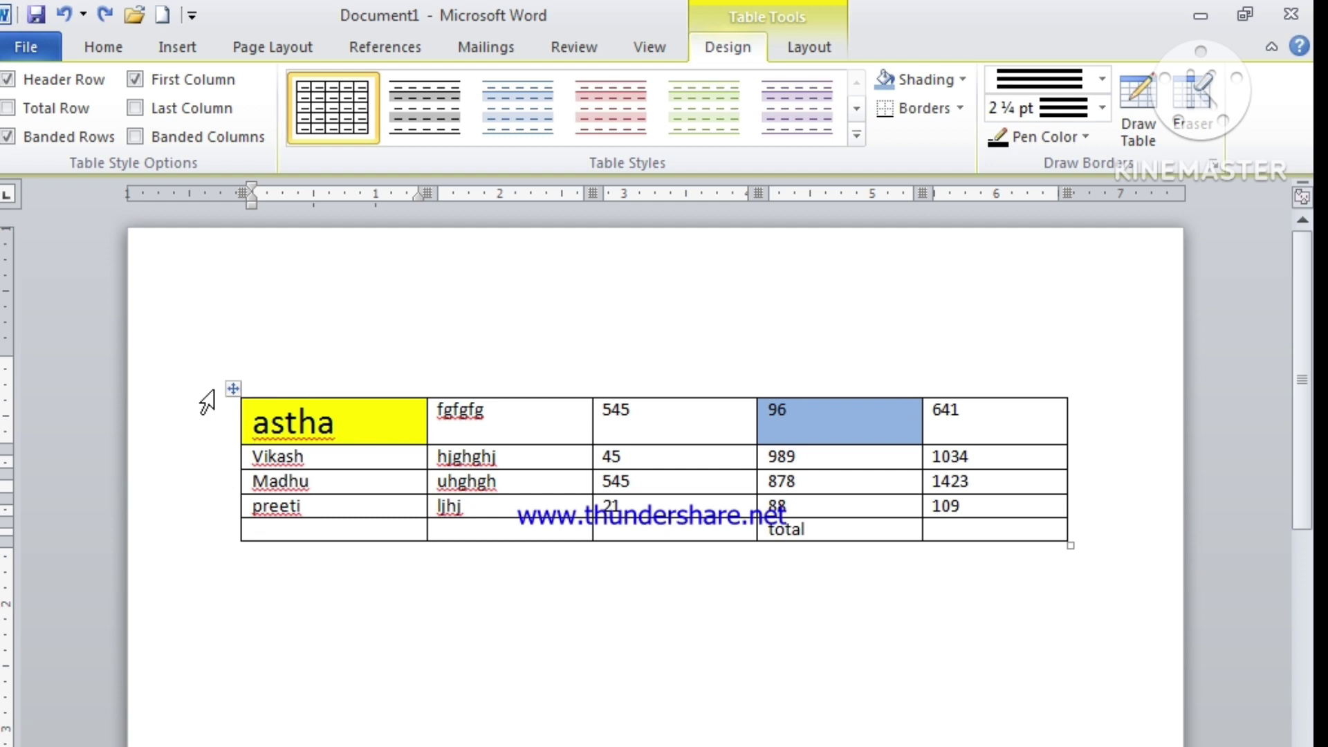
Step: Apply All Borders to the entire table using the 2 ¼ pt triple line with a red pen color
click(233, 392)
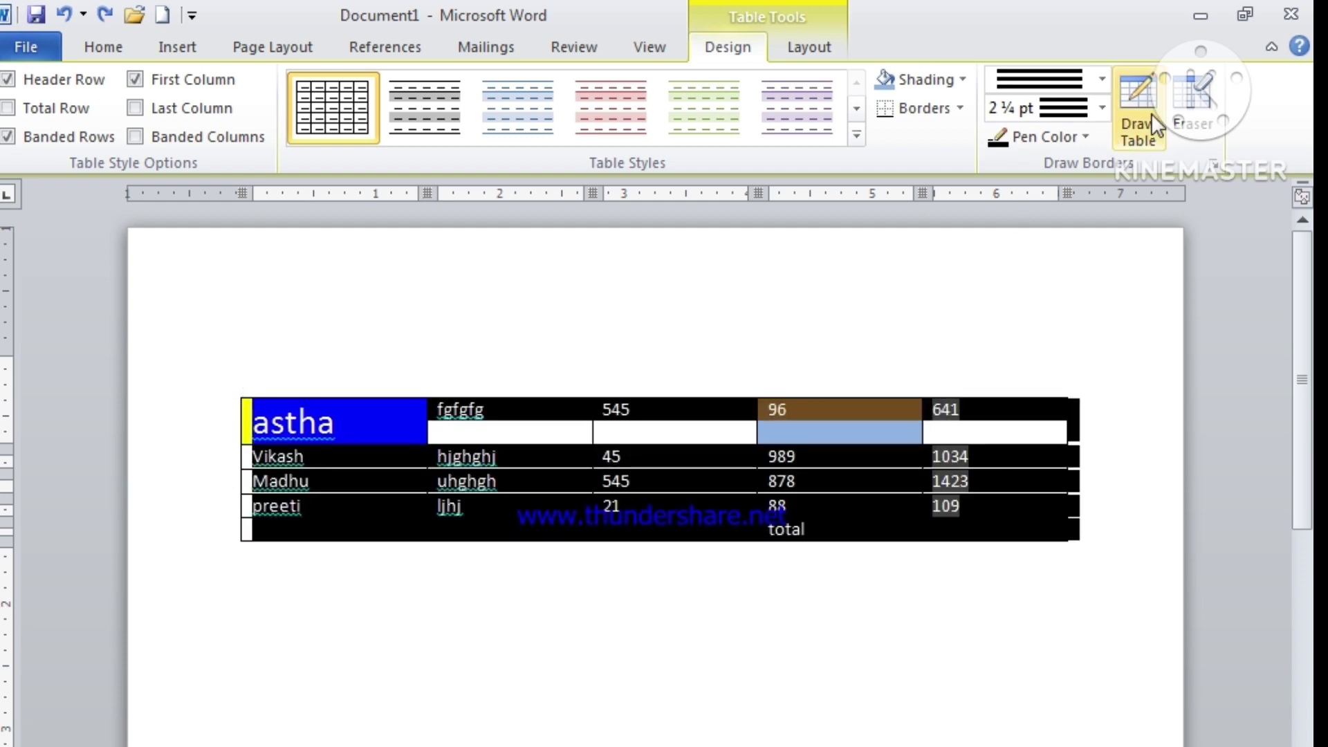
click(1088, 141)
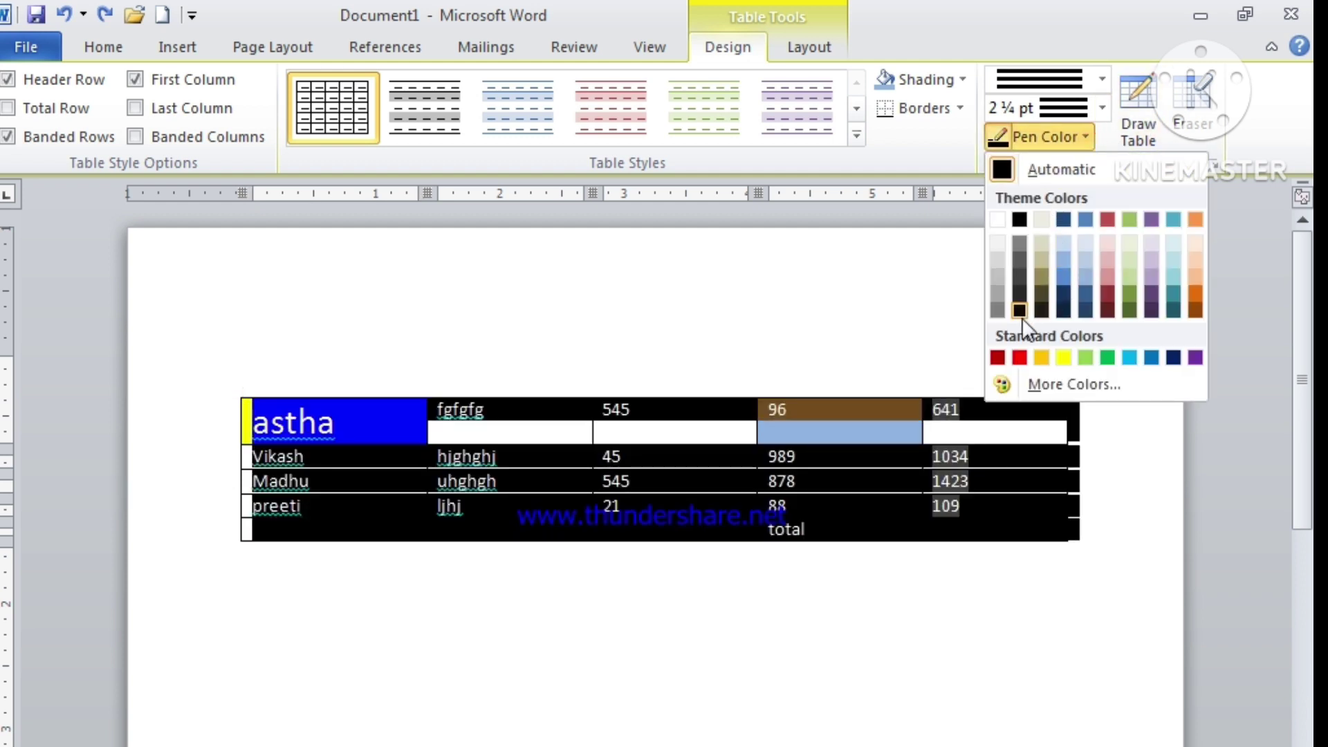
click(1018, 357)
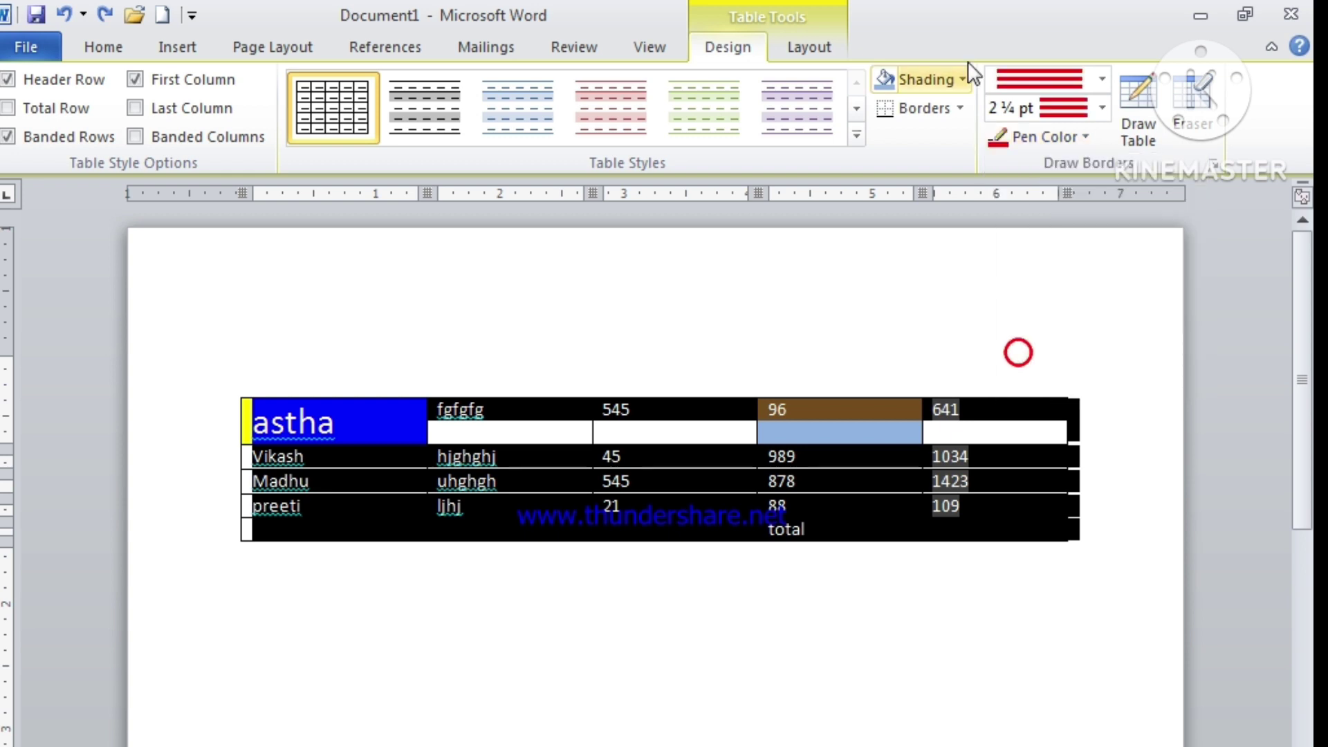
click(960, 107)
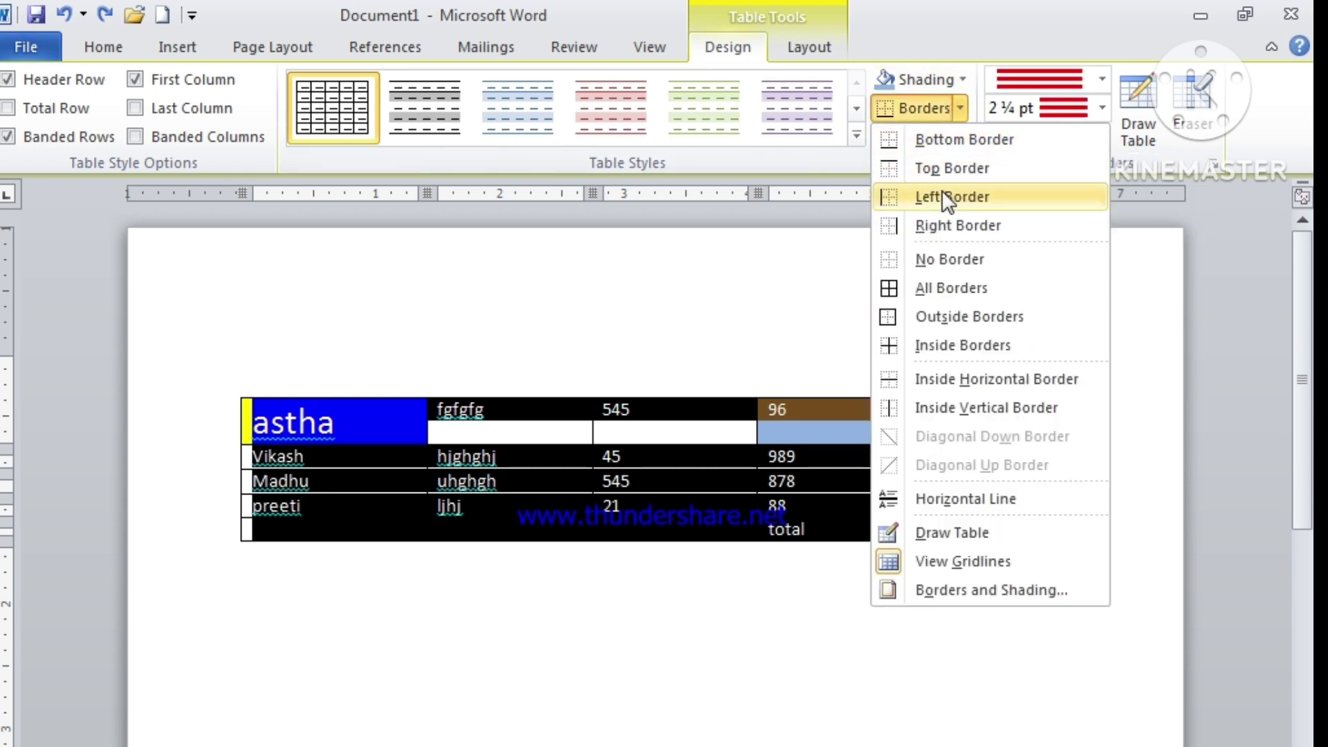
click(947, 289)
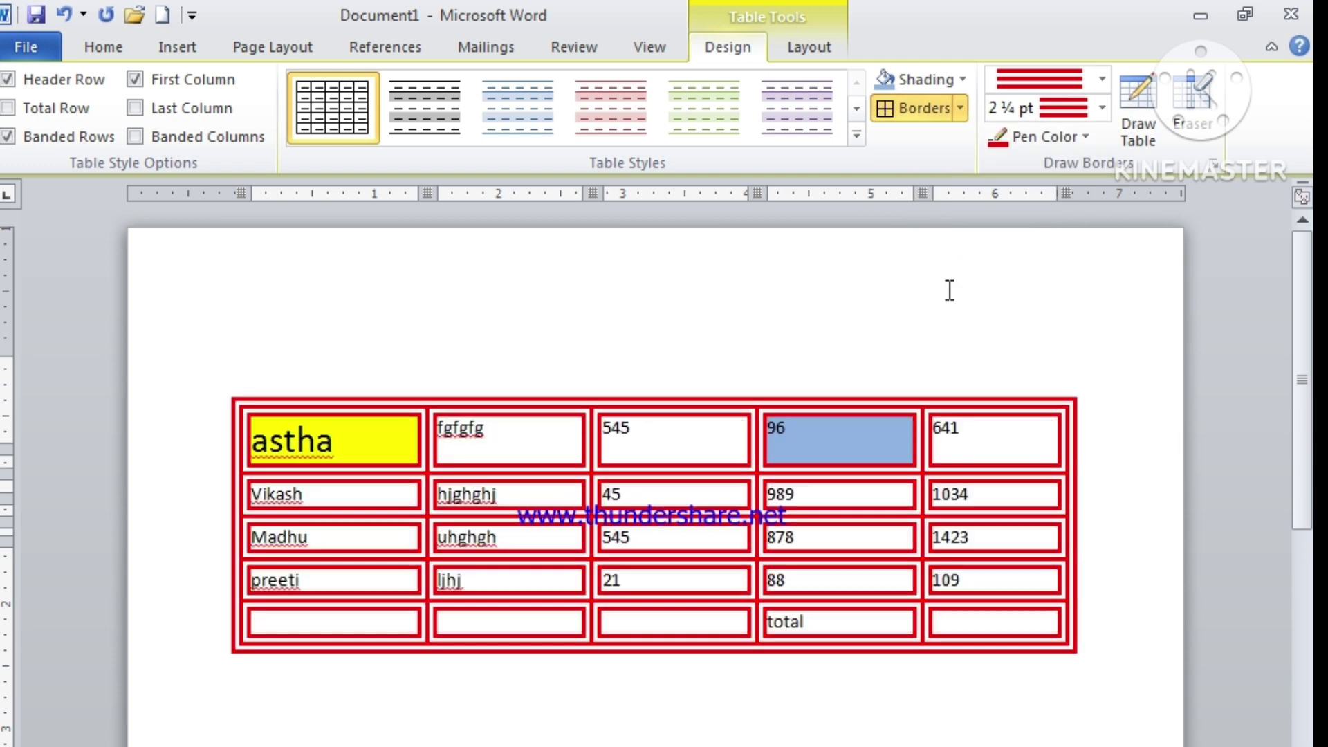
click(947, 289)
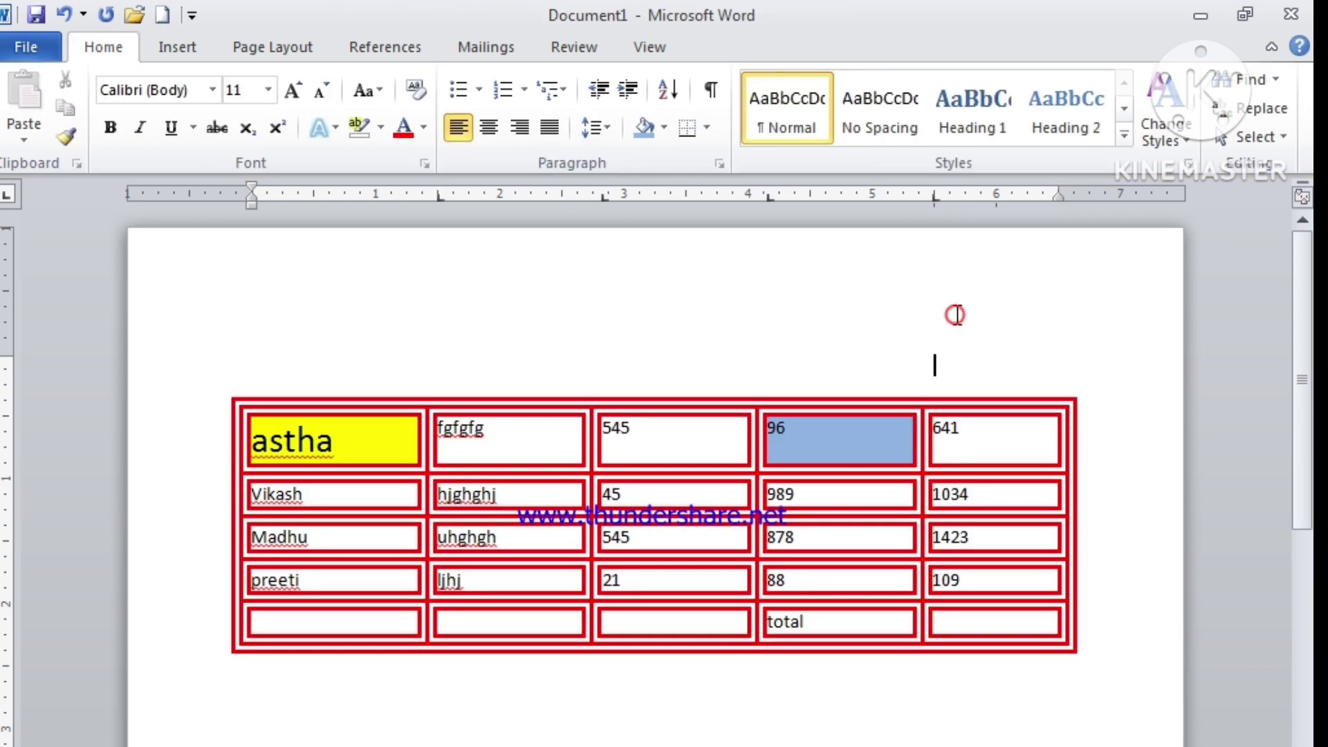
click(950, 434)
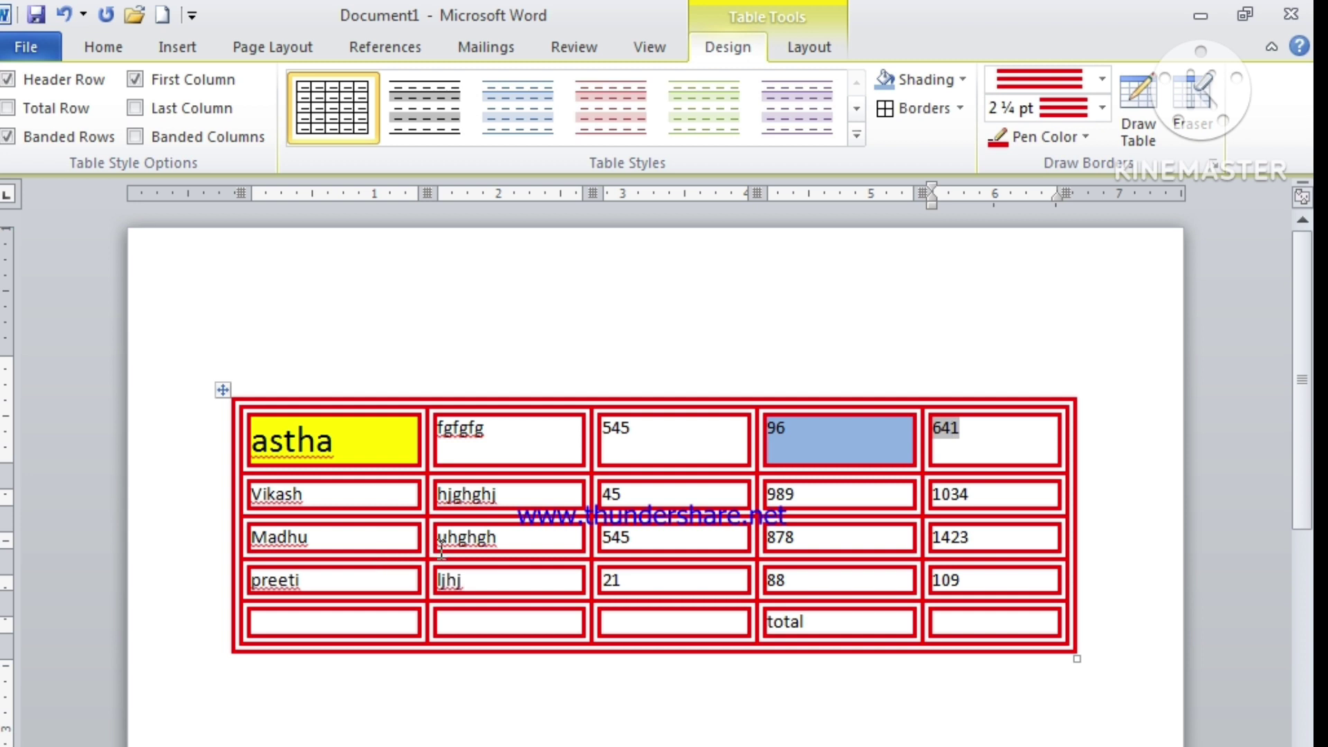
Step: Draw dividers splitting the top row's third cell vertically and its second half horizontally, plus a vertical divider through the fourth column's first four rows
click(1137, 101)
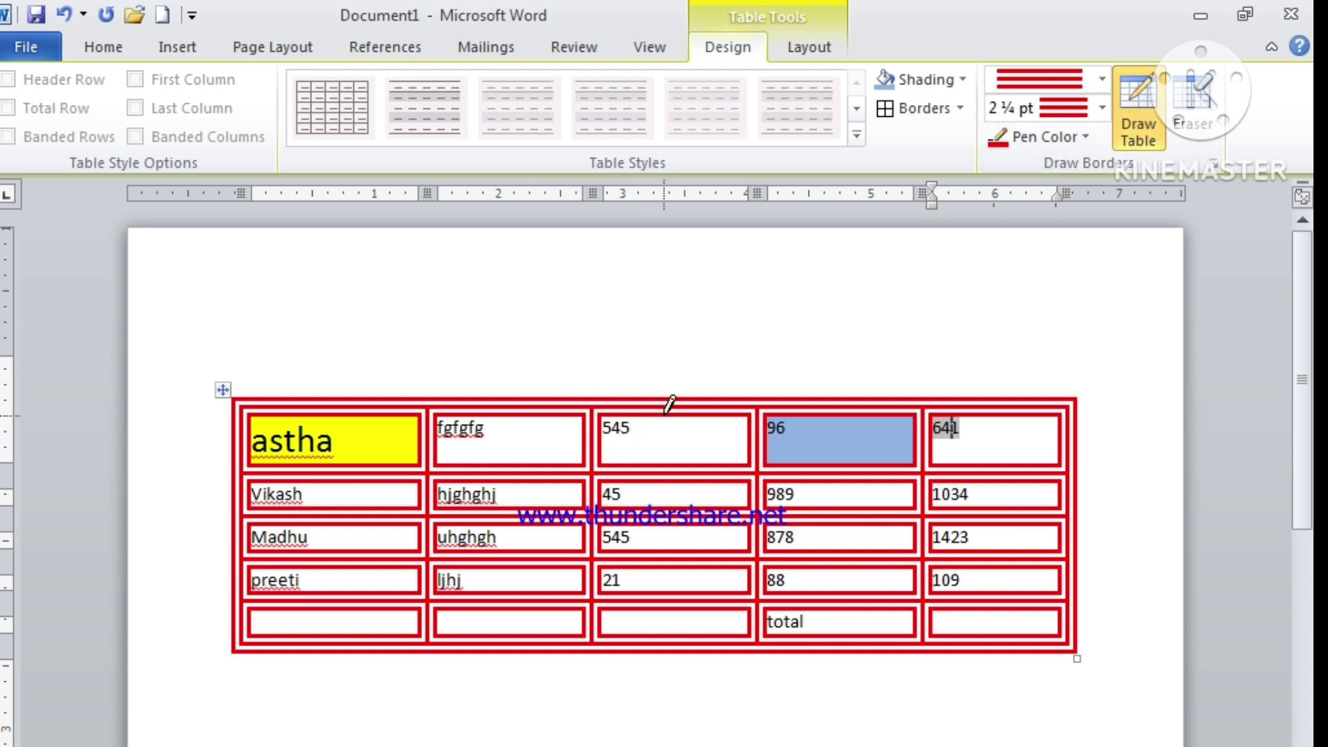
mouse_move(668, 406)
mouse_down()
mouse_move(668, 448)
mouse_move(738, 441)
mouse_up()
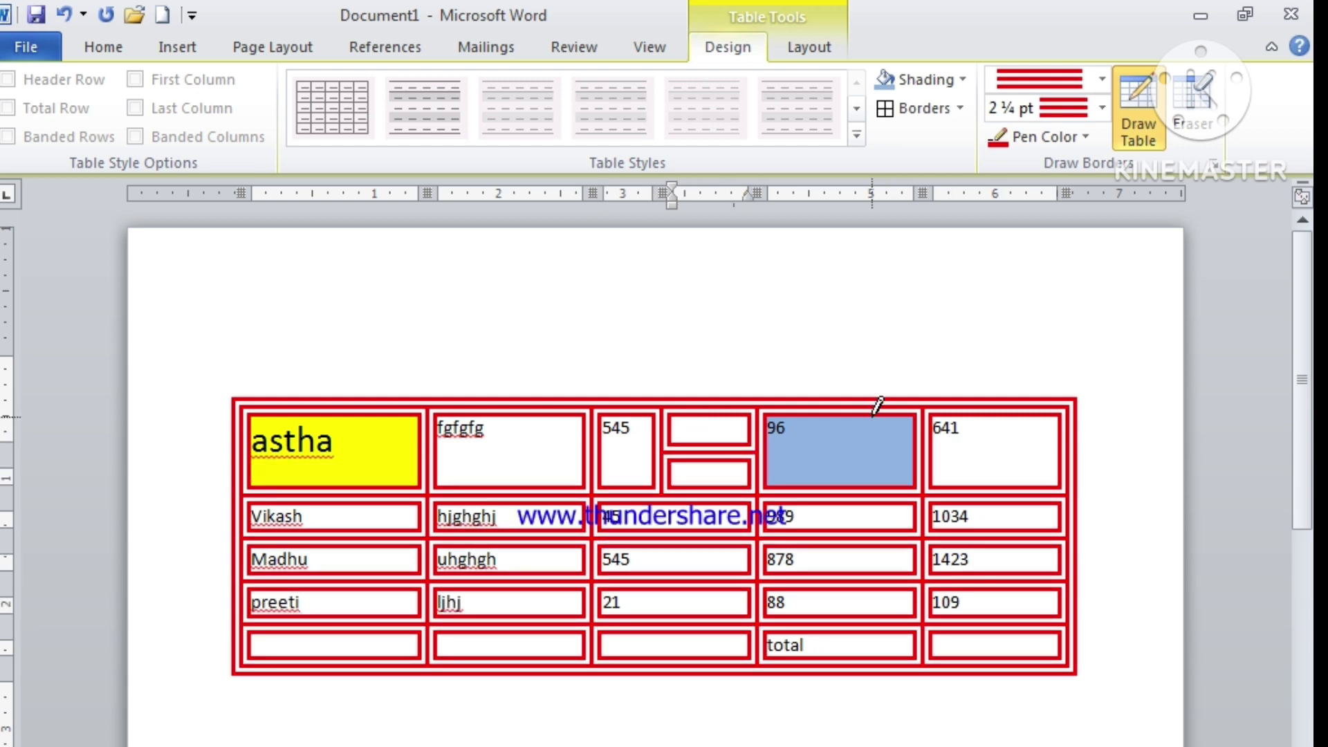
drag(872, 417, 861, 591)
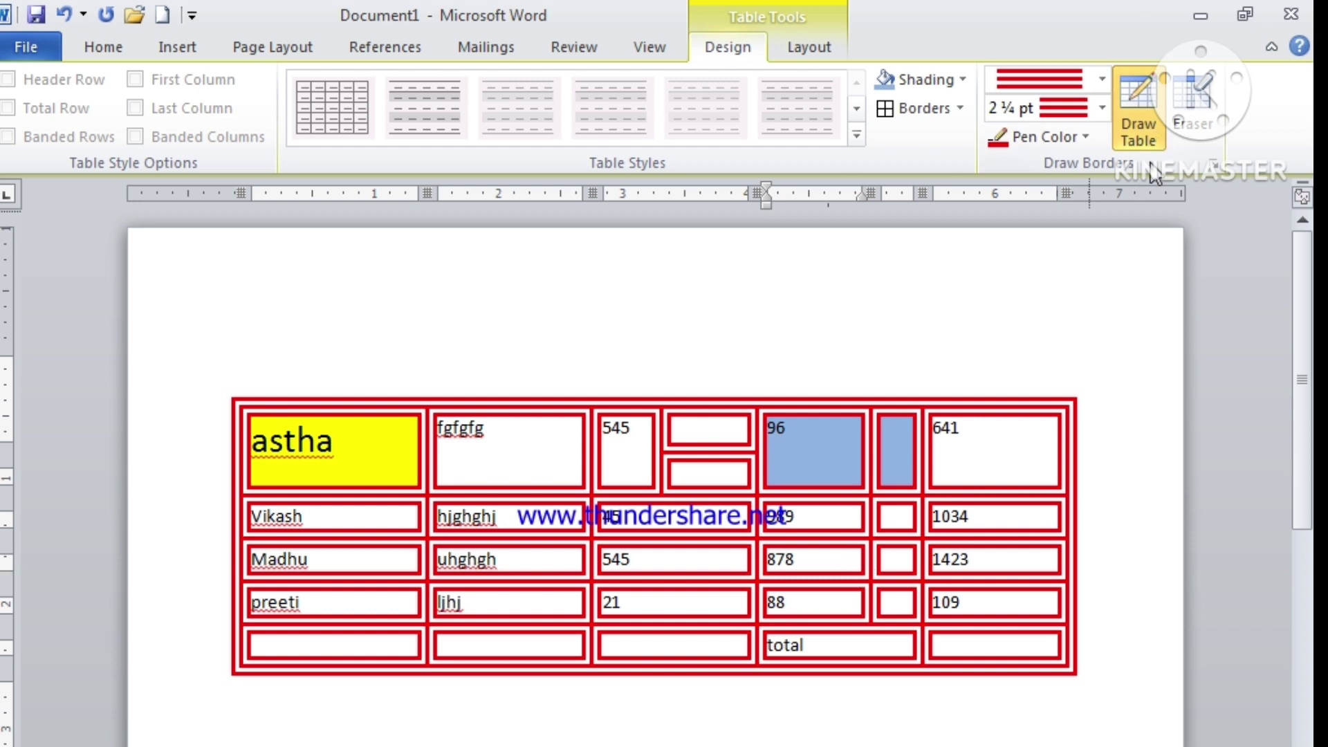
click(1140, 142)
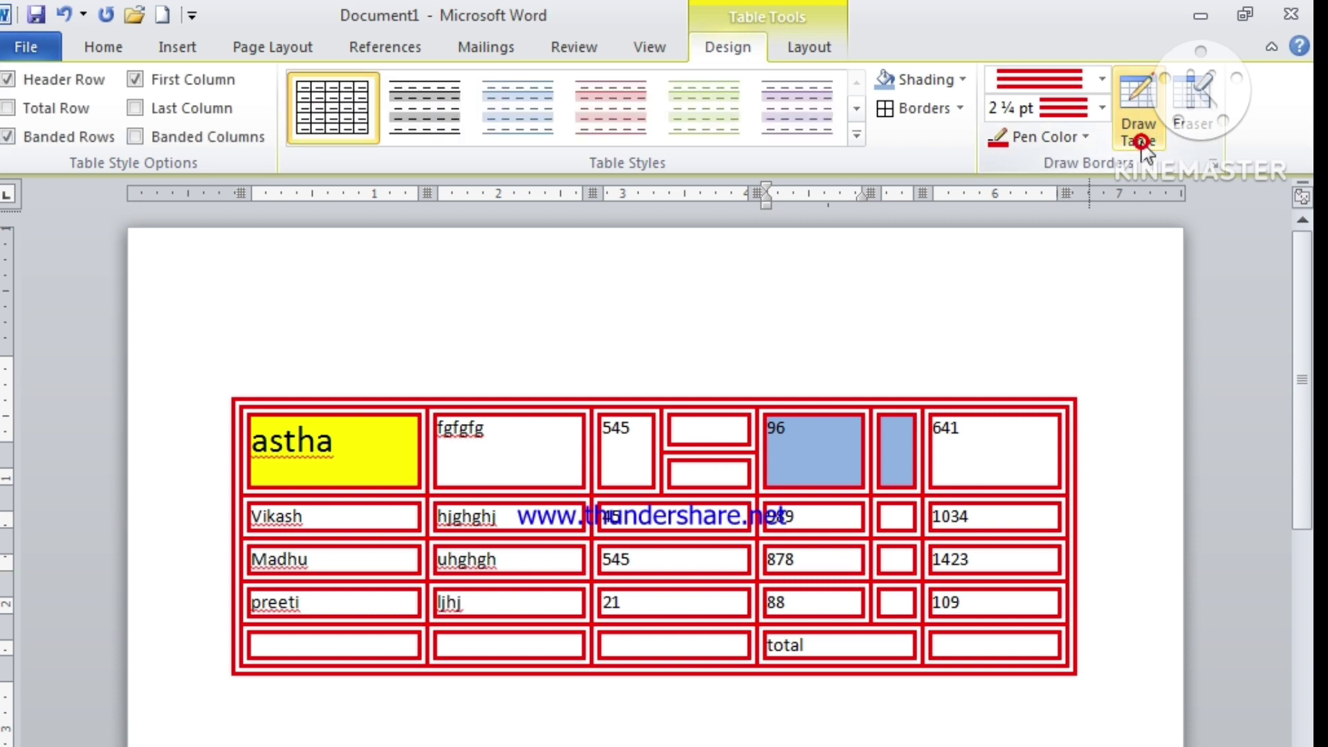
Step: Erase the horizontal divider between the two small stacked cells in the top row
click(1194, 120)
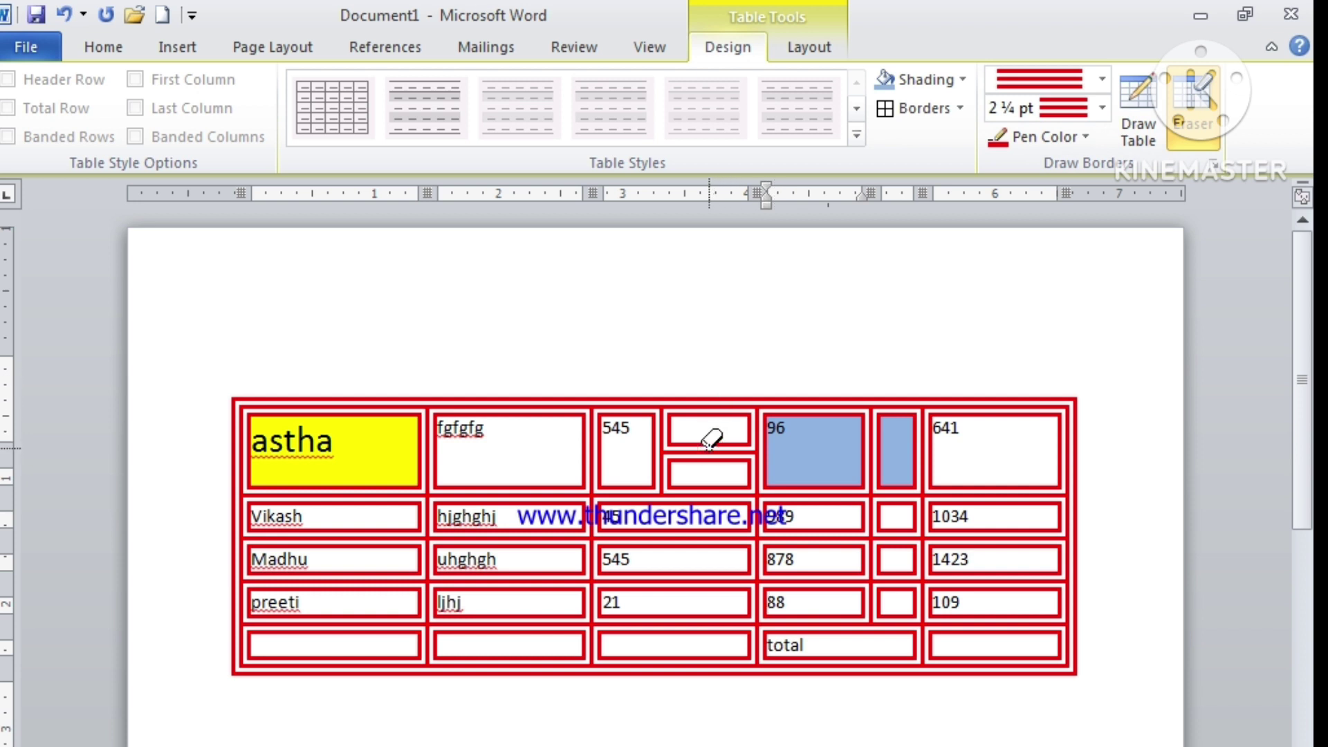
click(705, 454)
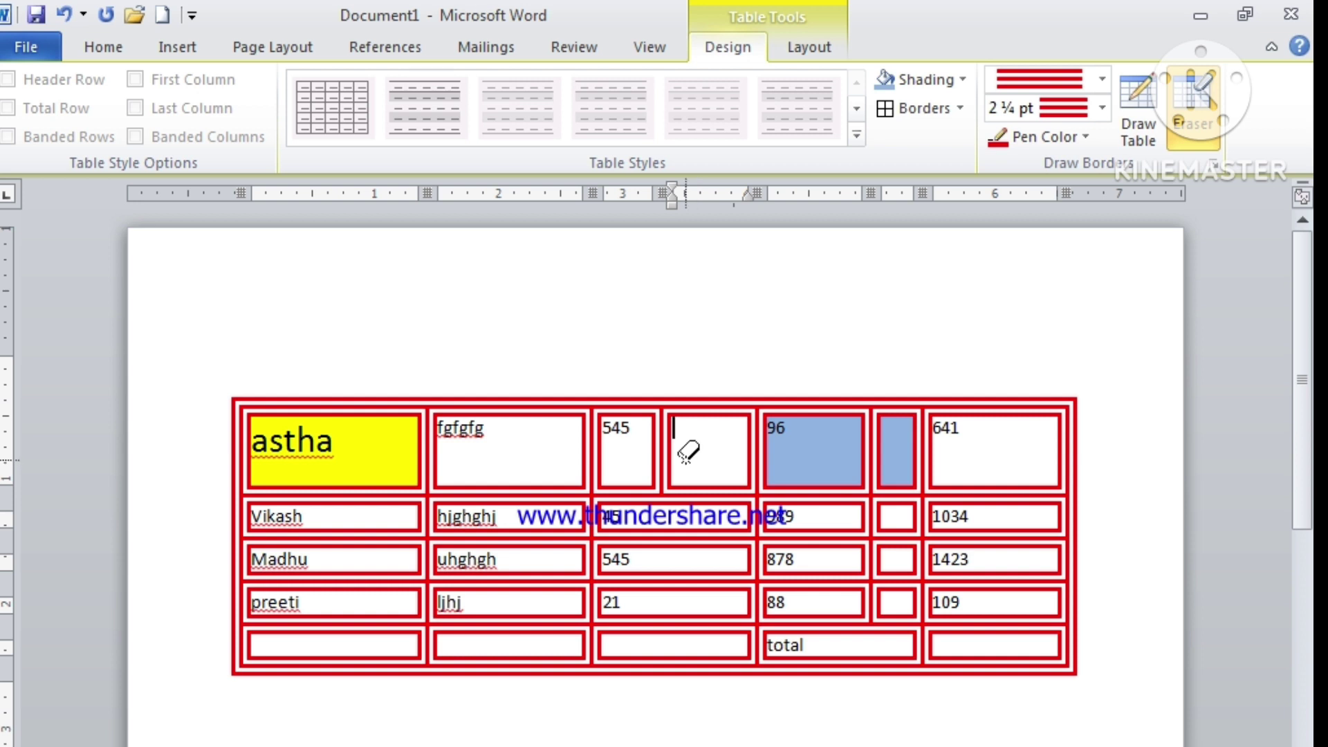
Step: Try erasing the border between the top row's second and third cells and the rest of the table with the Eraser, and undo these erasures
click(589, 447)
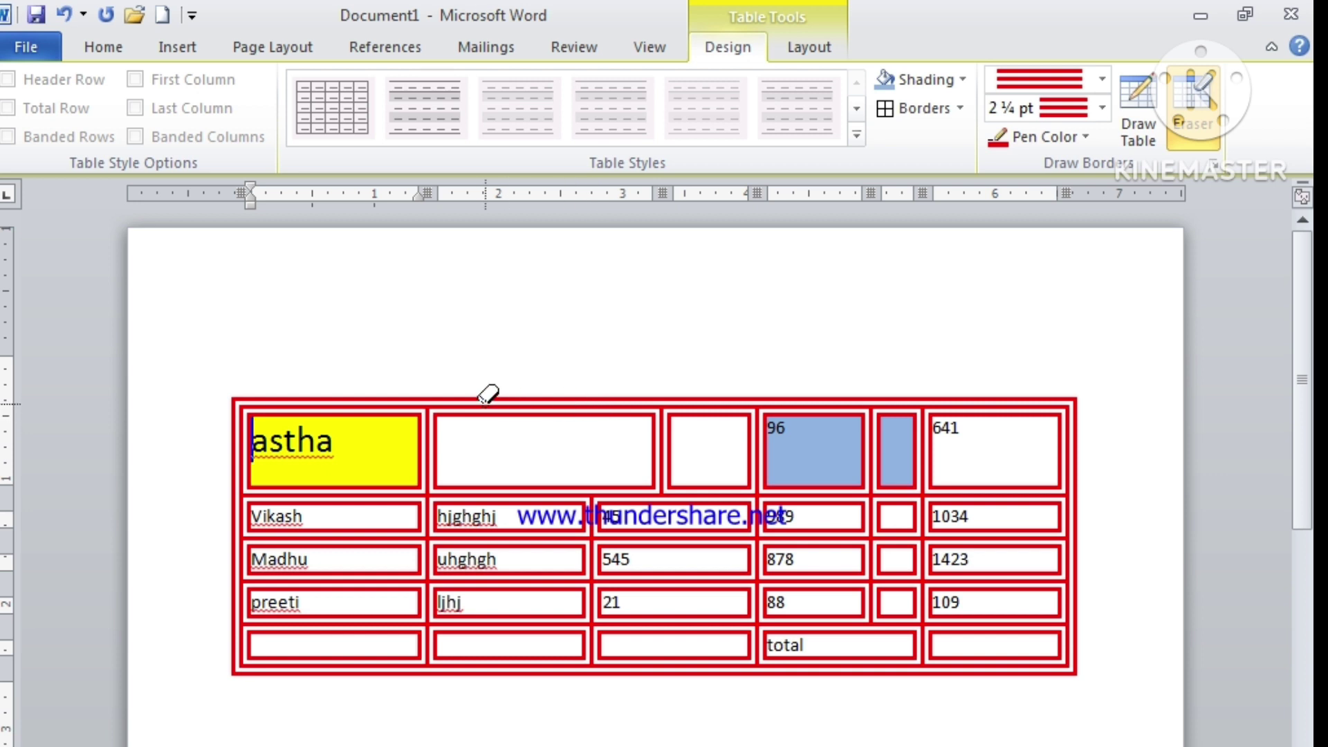
mouse_move(457, 396)
mouse_down()
mouse_move(739, 737)
mouse_move(848, 687)
mouse_move(892, 743)
mouse_up()
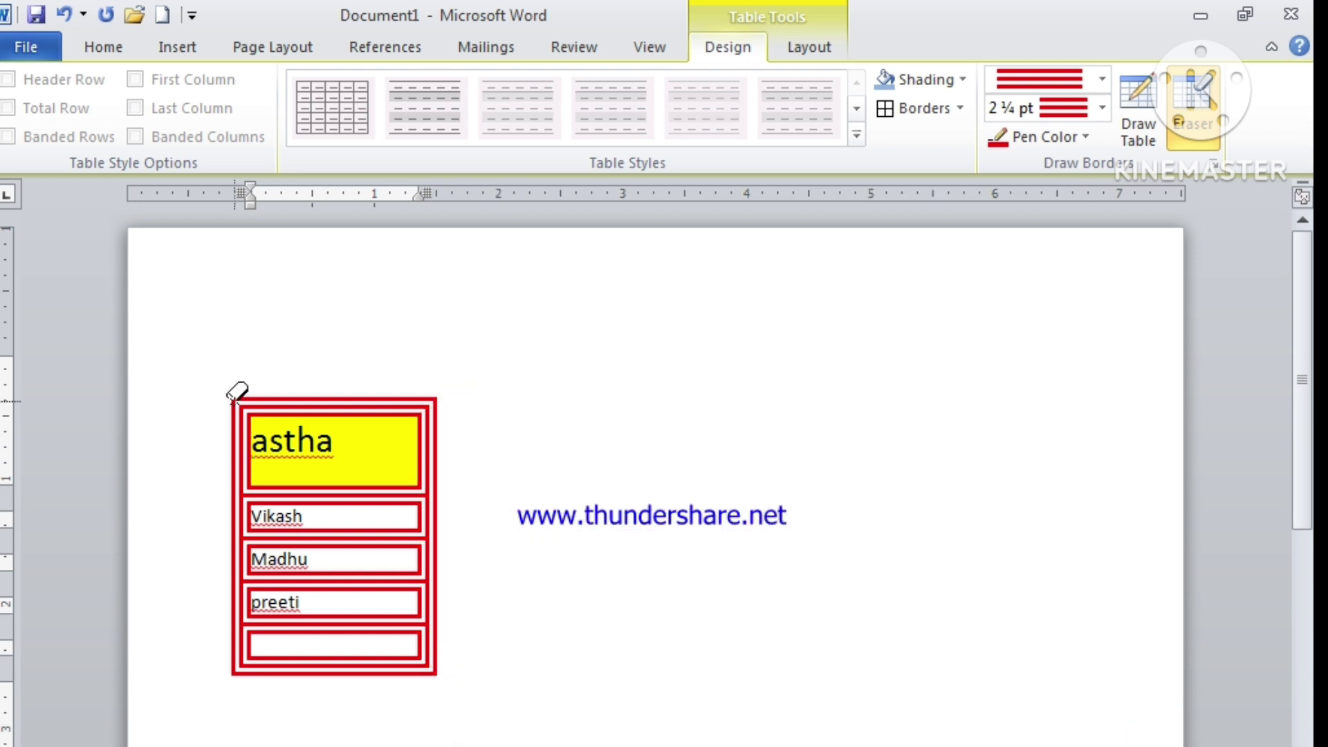
drag(203, 370, 425, 746)
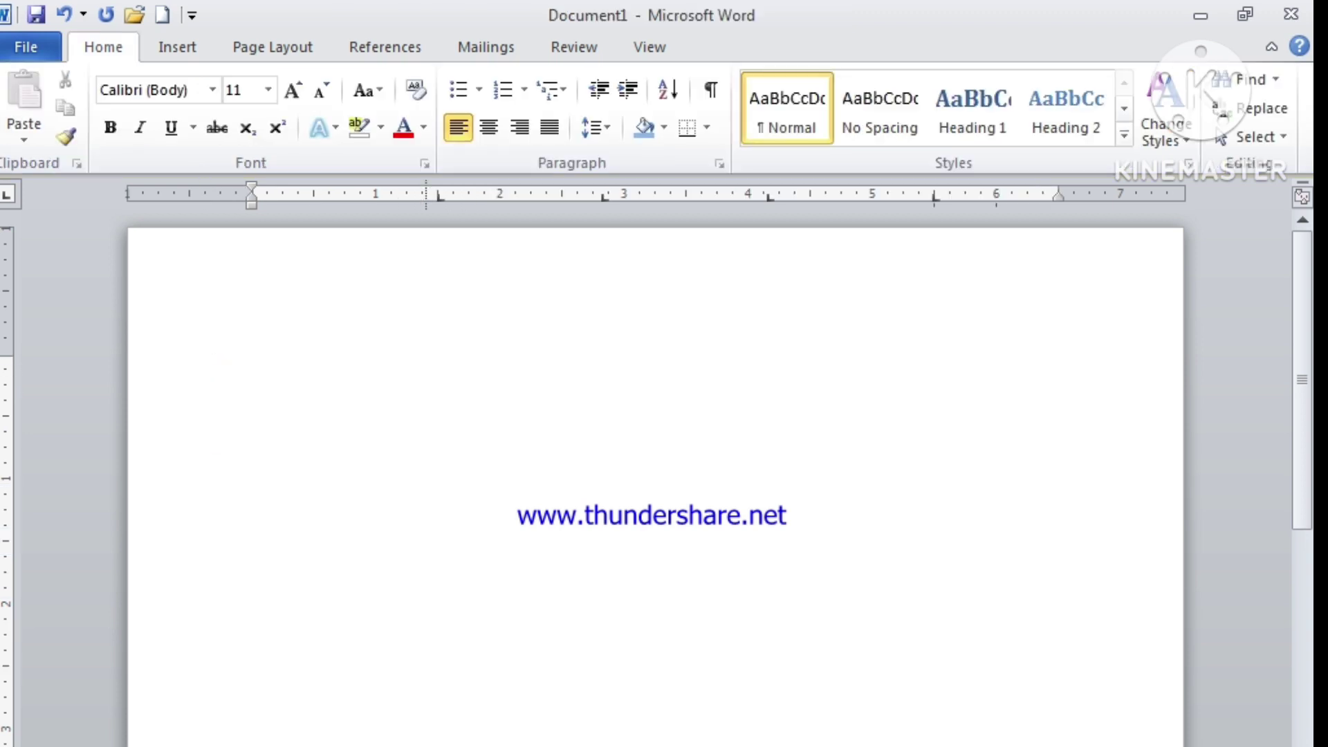
key(ctrl+z)
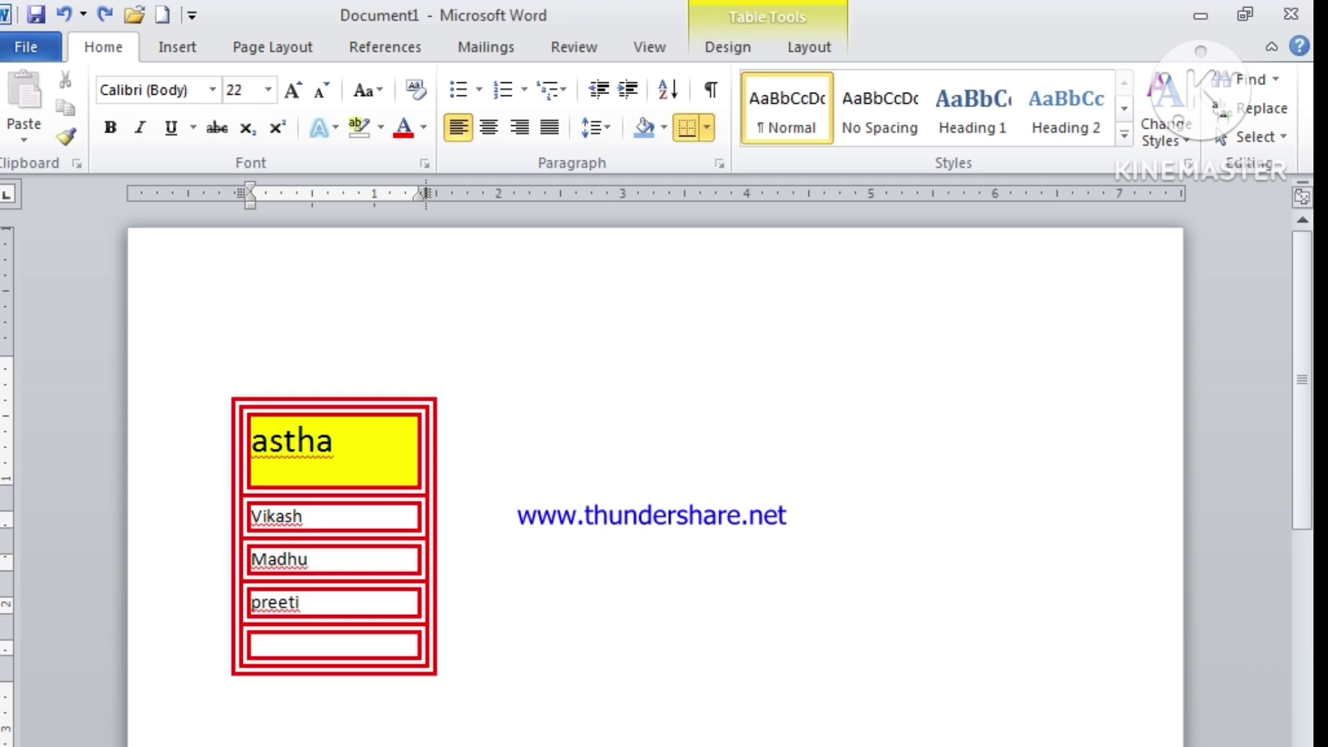
key(ctrl+z)
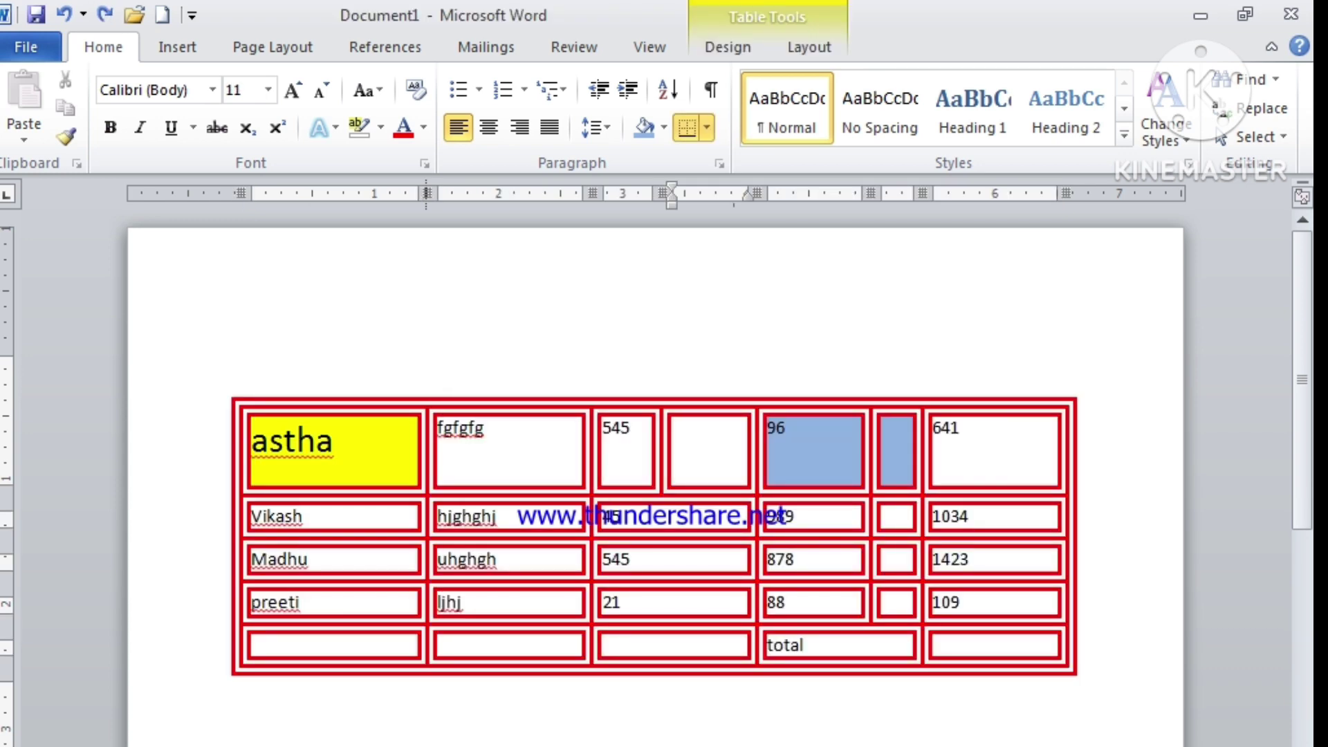
click(827, 41)
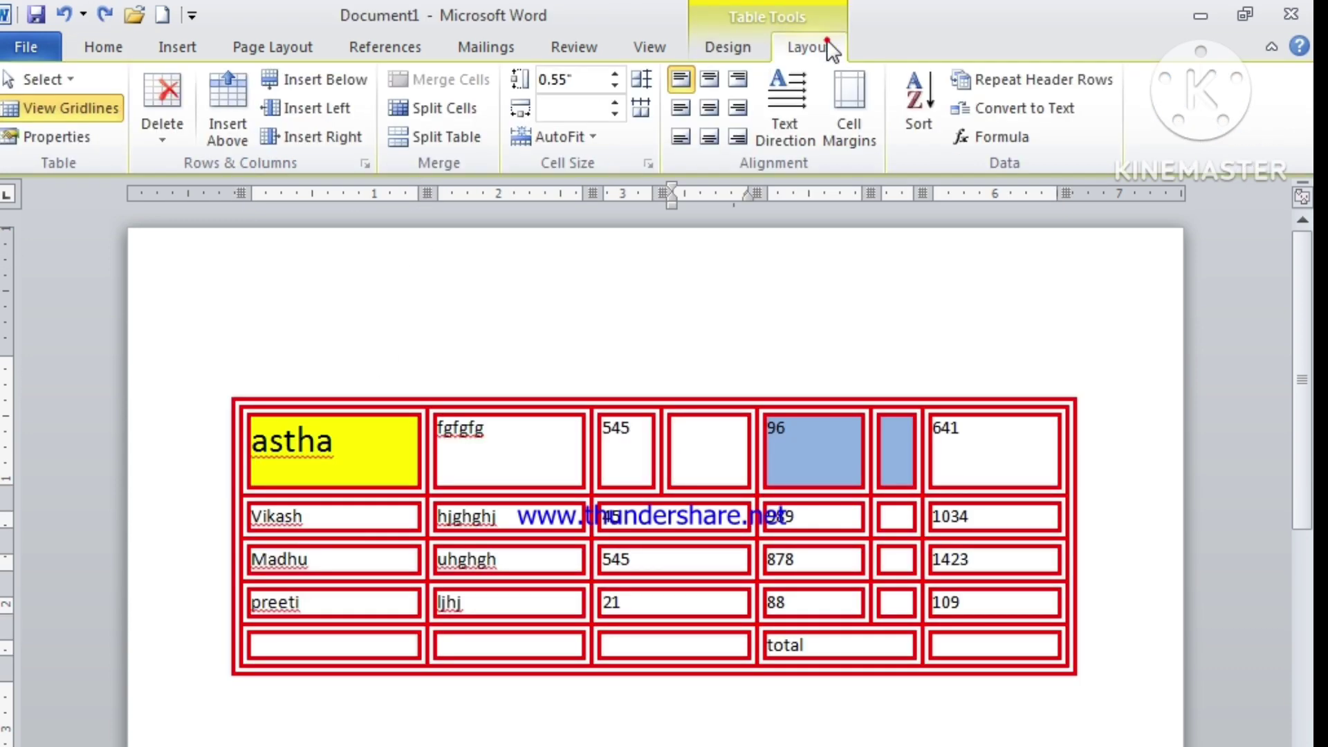
click(729, 47)
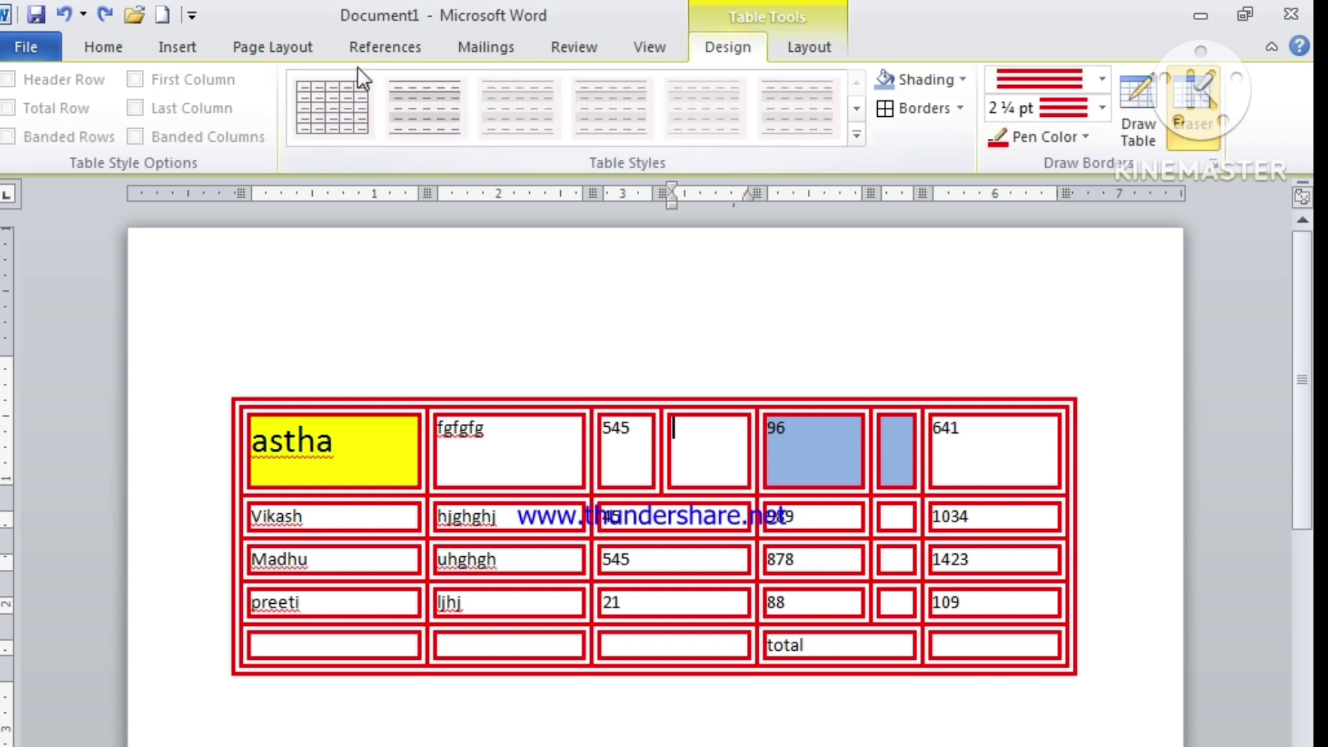
click(157, 39)
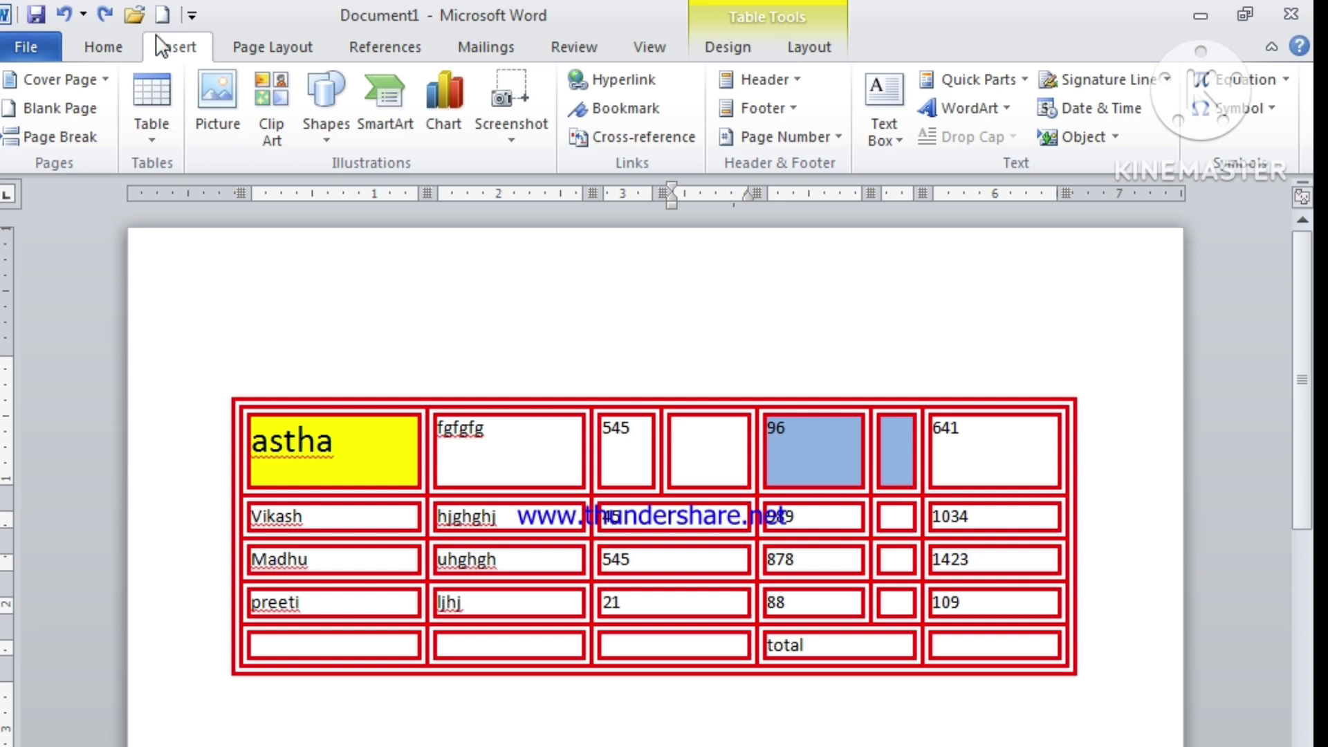